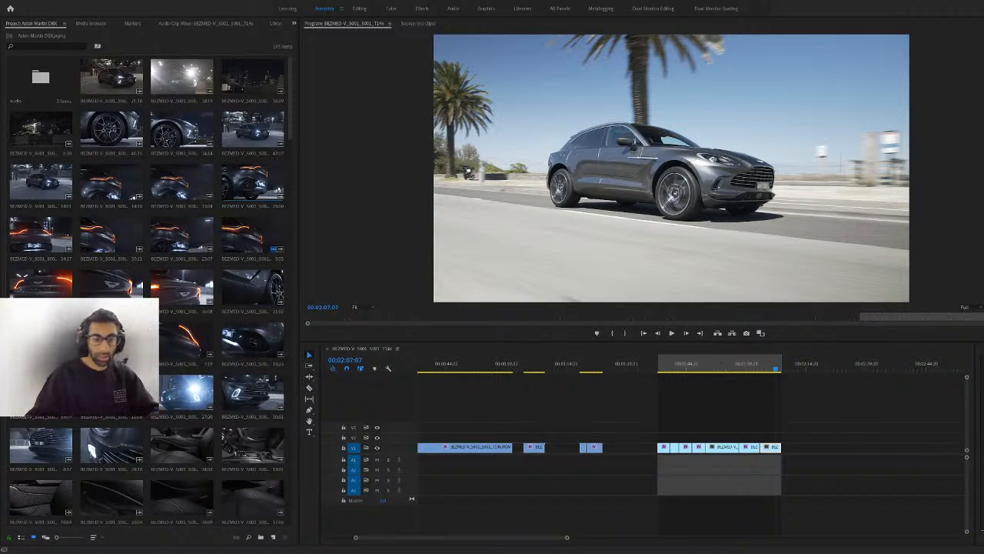
pyautogui.press('-')
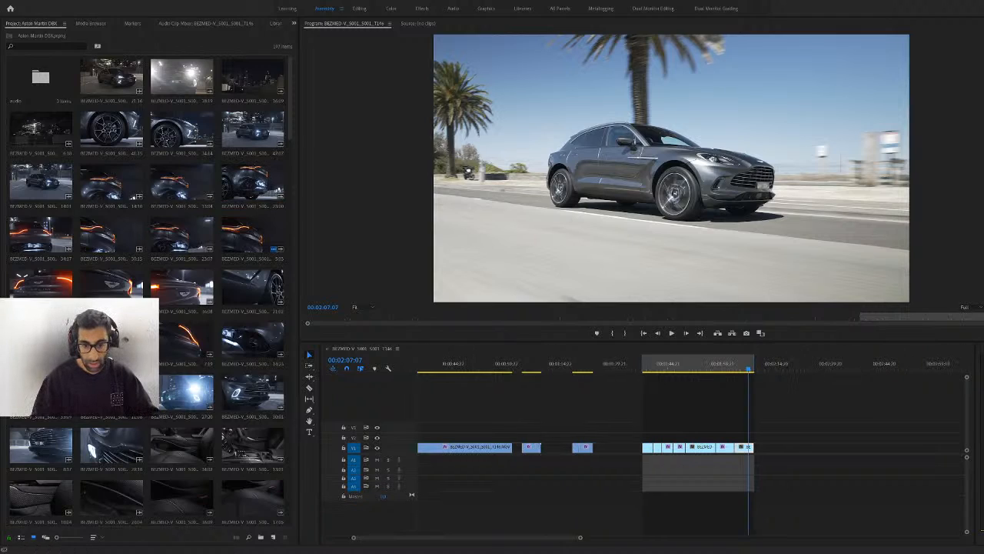
pyautogui.press('-')
pyautogui.press('-')
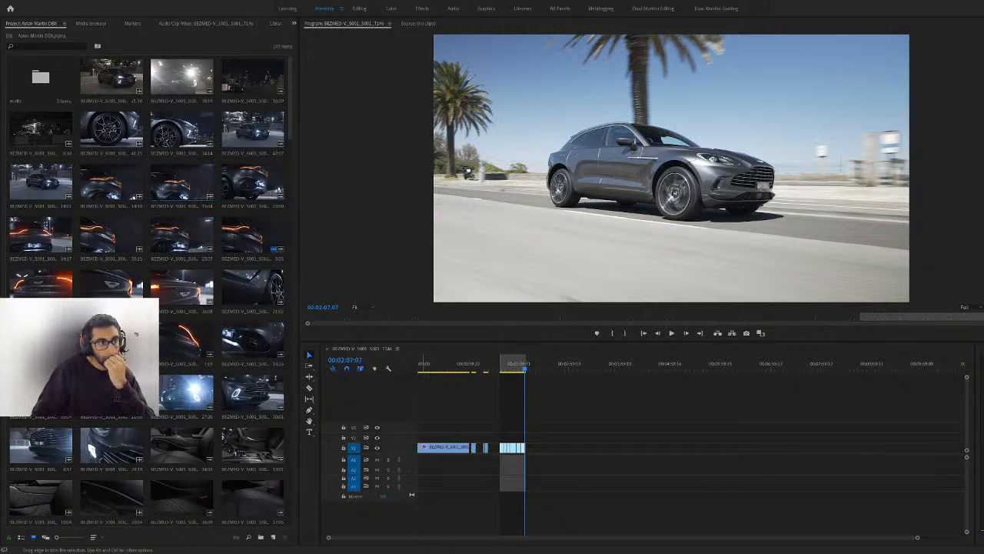
pyautogui.click(182, 181)
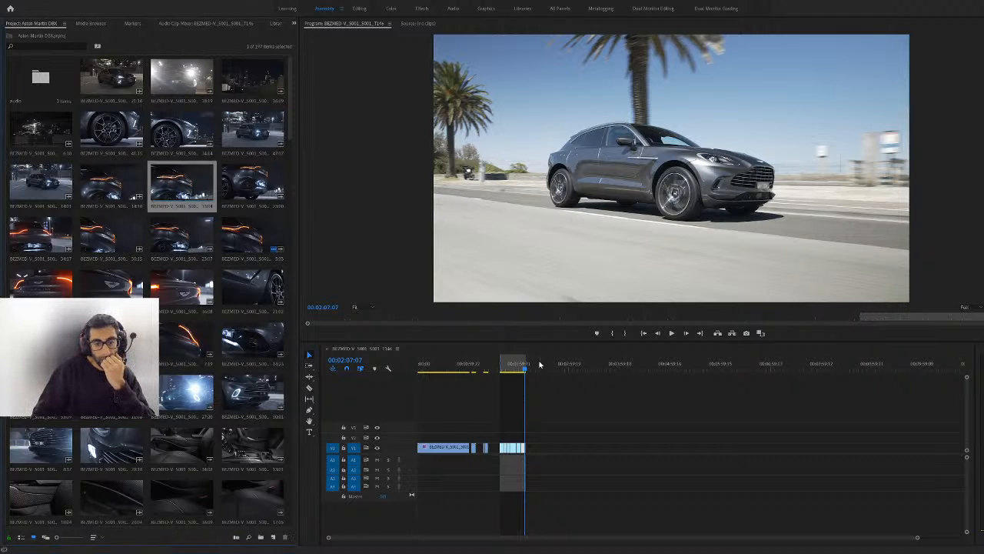
pyautogui.click(176, 129)
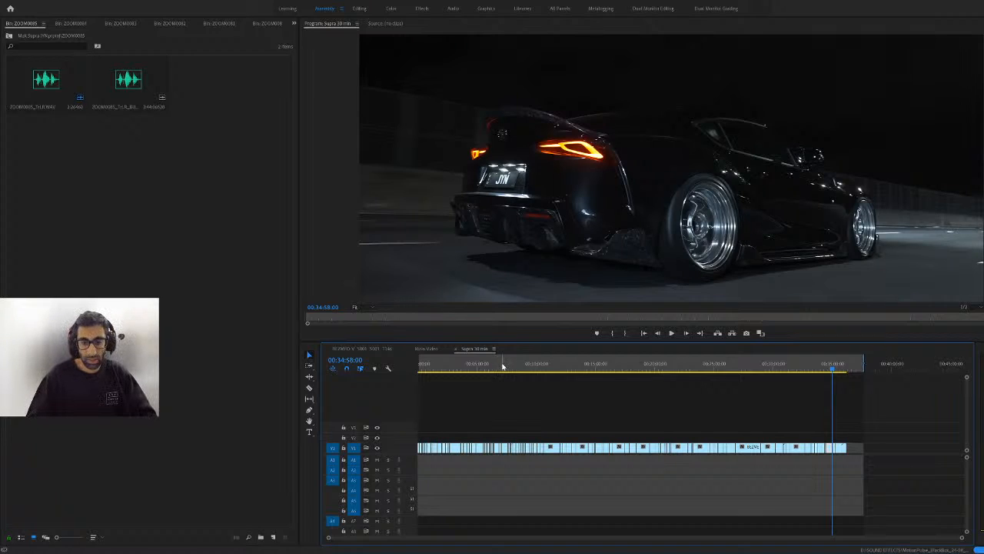
# Review shots from the opening minutes and the end of the Supra 30 min sequence
pyautogui.click(502, 367)
pyautogui.click(466, 365)
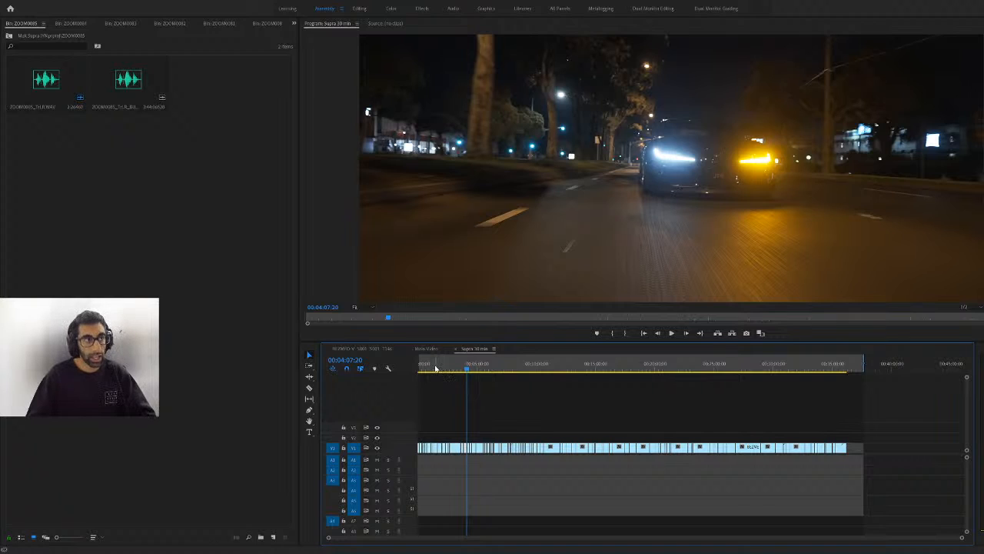
pyautogui.click(422, 367)
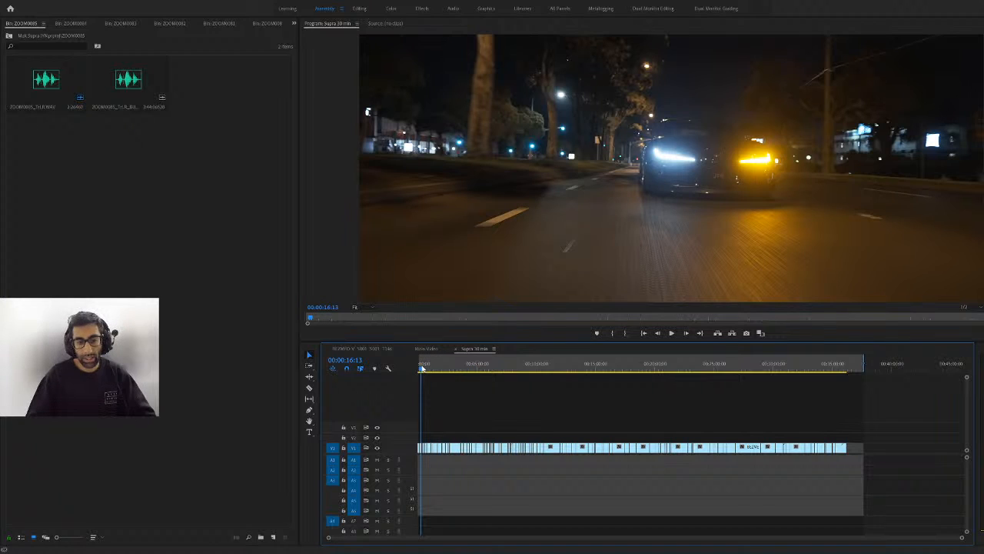
pyautogui.click(423, 367)
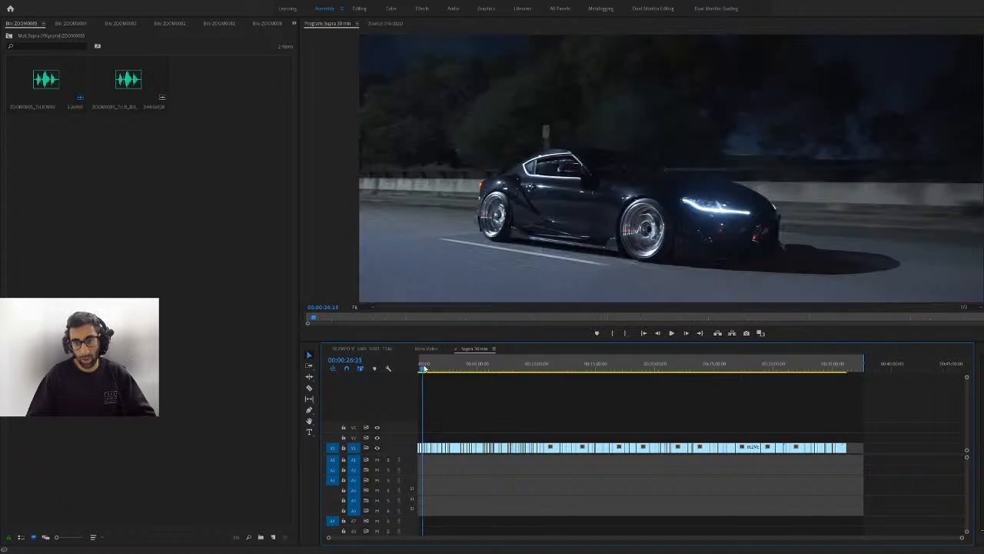
pyautogui.click(838, 366)
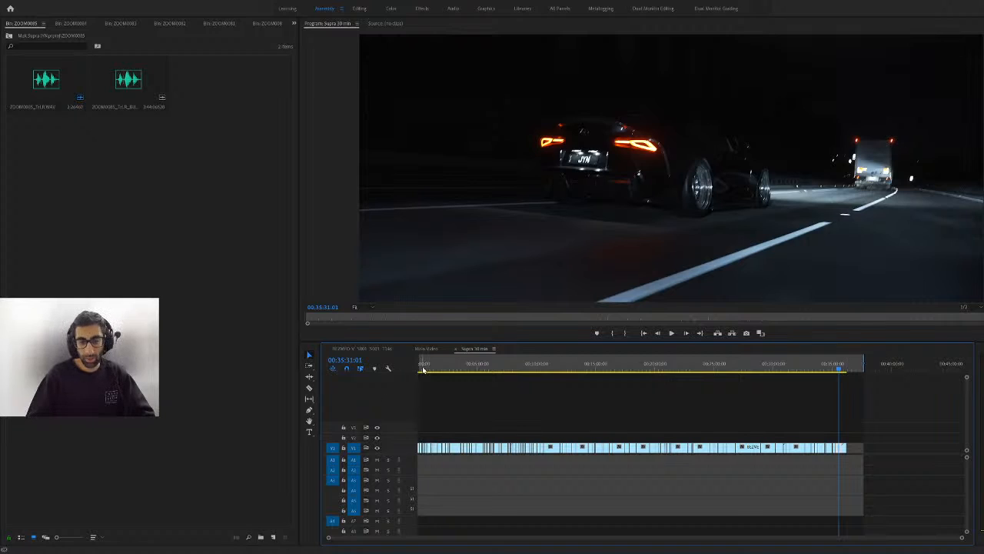
# Scrub through the Supra 30 min sequence from about five minutes to about 32 minutes, sampling its driving shots
pyautogui.click(470, 368)
pyautogui.moveTo(470, 370); pyautogui.dragTo(487, 375)
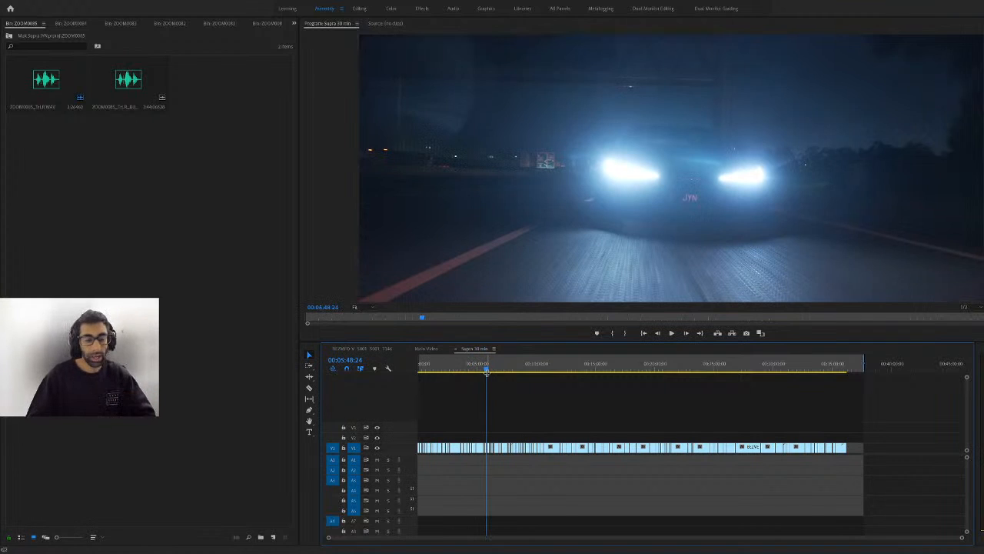
pyautogui.moveTo(500, 369); pyautogui.dragTo(631, 407)
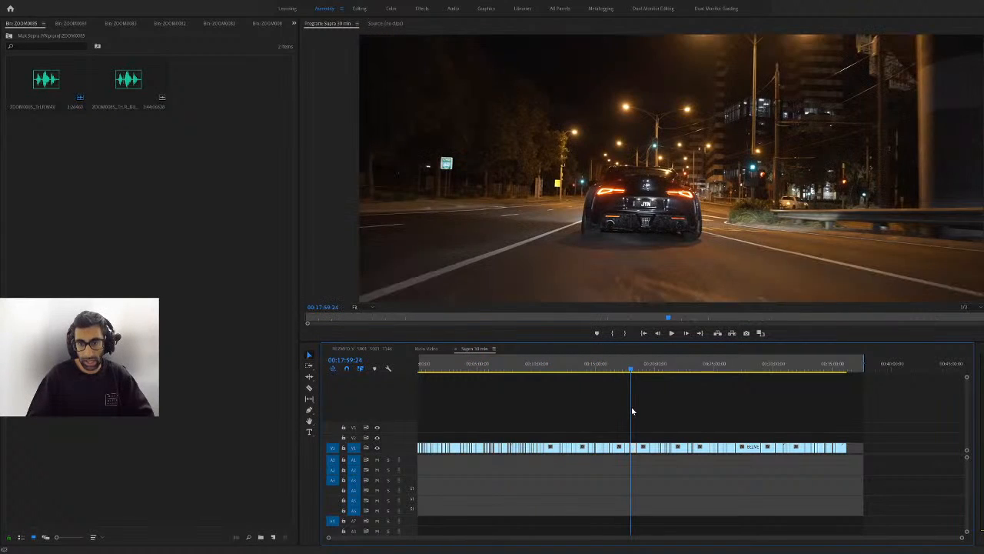
pyautogui.click(689, 369)
pyautogui.moveTo(691, 369); pyautogui.dragTo(797, 372)
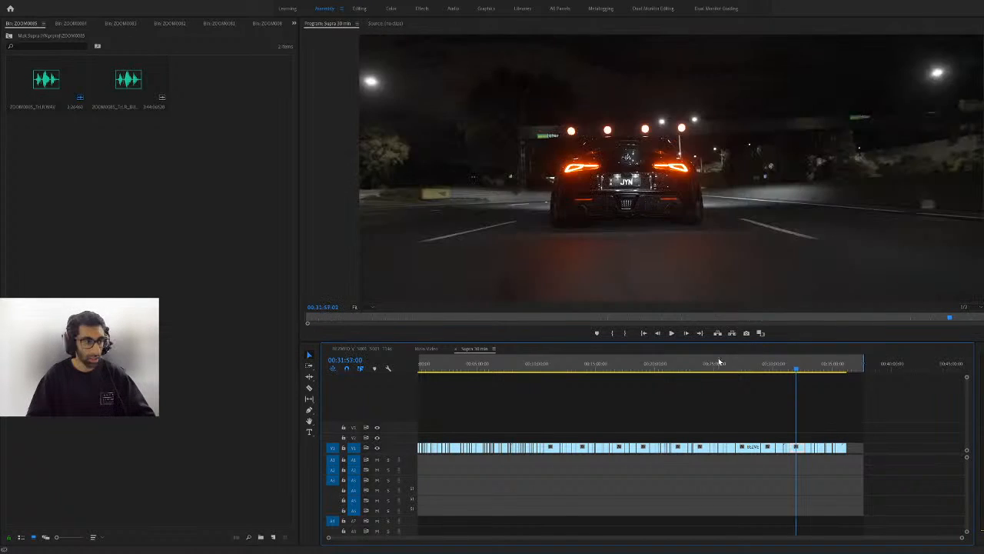
pyautogui.press('space')
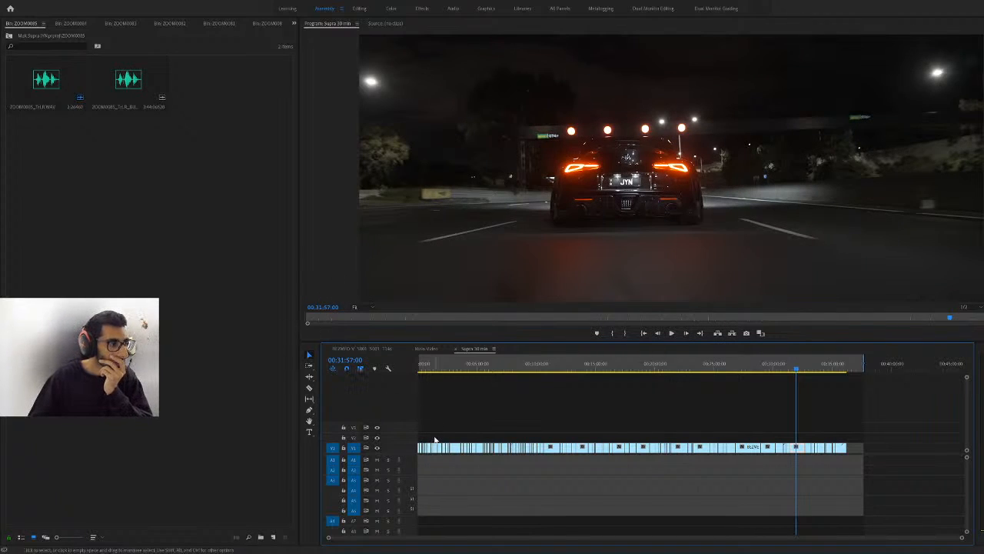
pyautogui.click(602, 365)
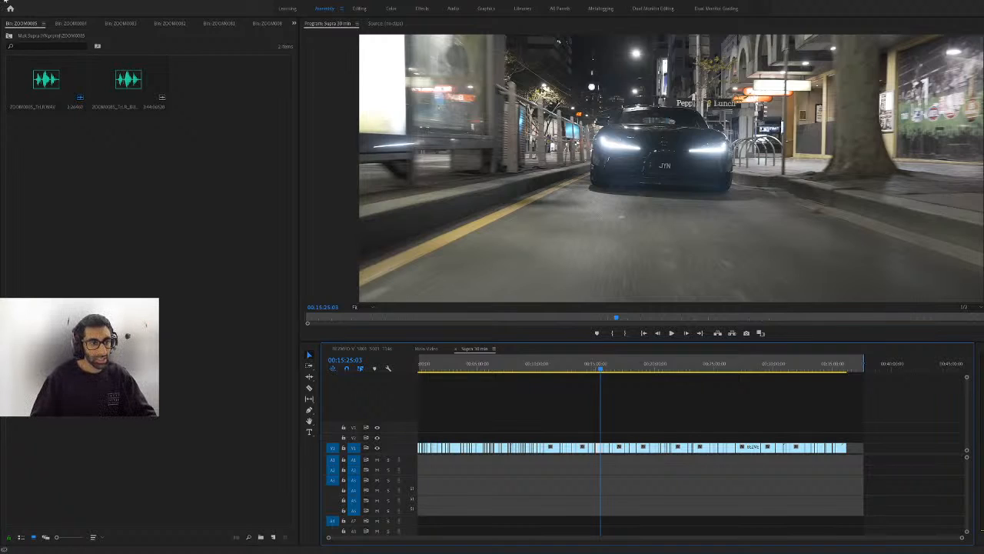
# Return to the Aston Martin DBX sequence, shift all its clips to start at about 7:30, and scrub through them
pyautogui.press('`')
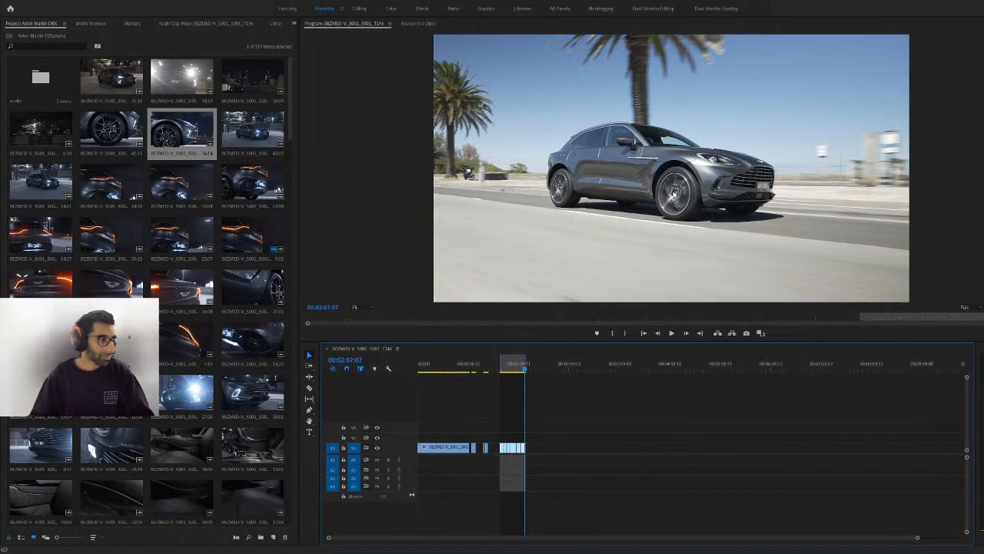
pyautogui.click(434, 363)
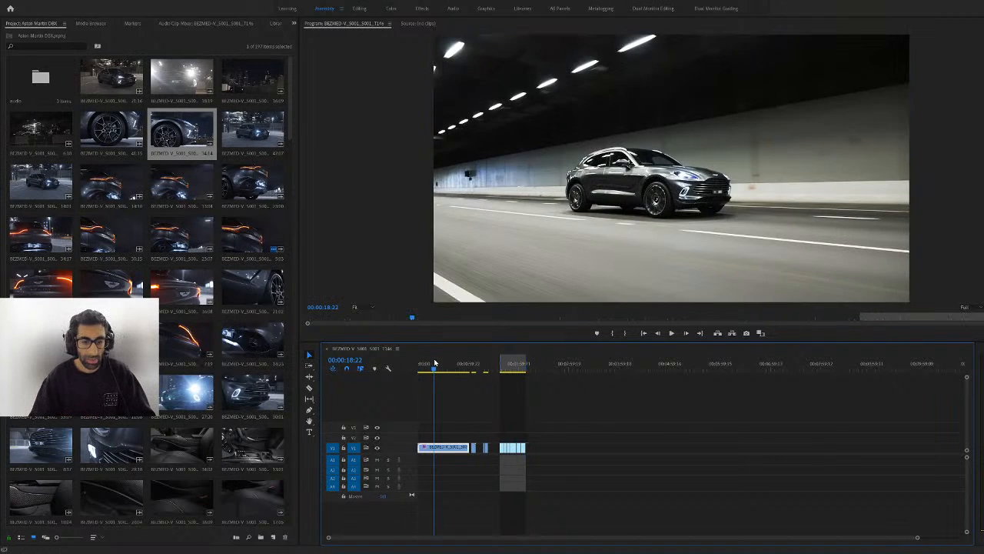
pyautogui.moveTo(572, 432); pyautogui.dragTo(817, 454)
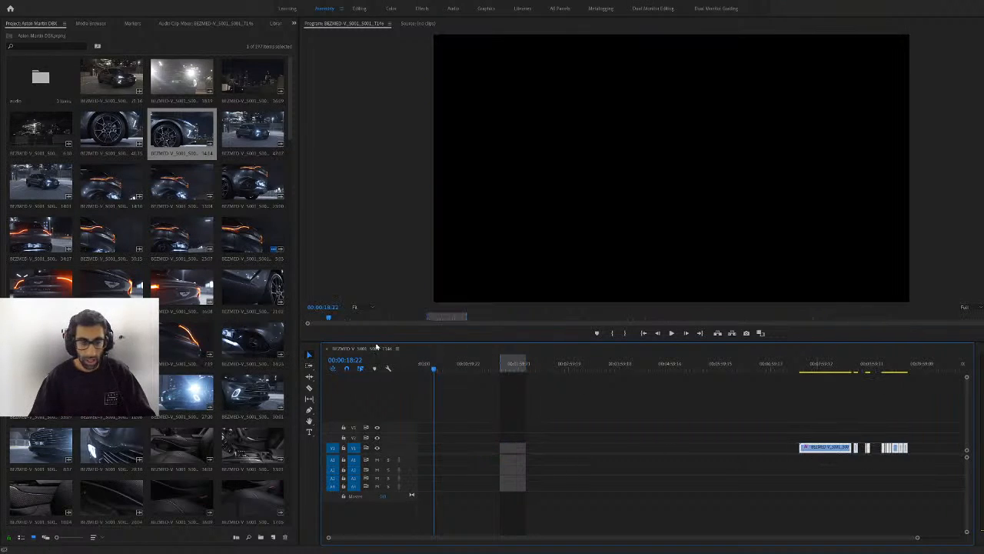
pyautogui.click(823, 368)
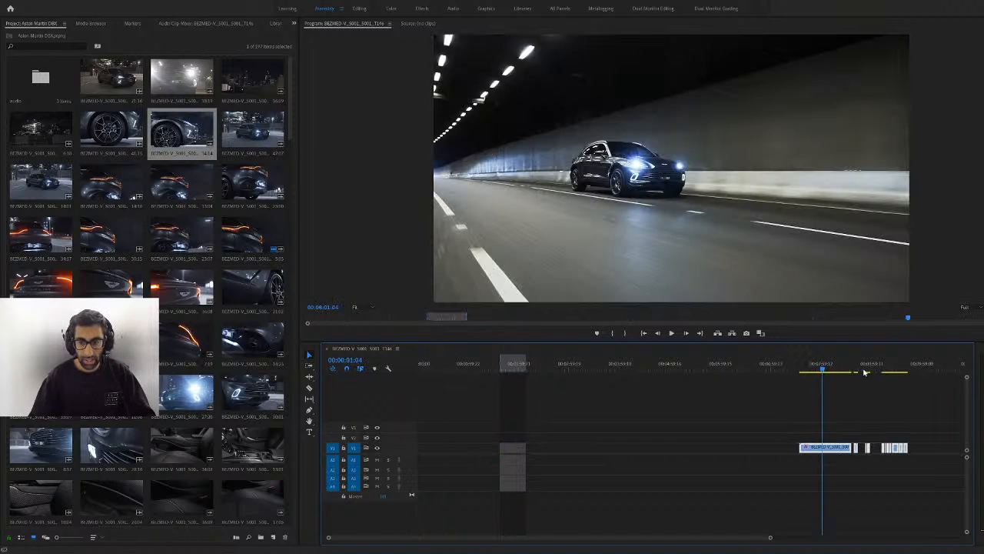
pyautogui.moveTo(844, 367); pyautogui.dragTo(891, 372)
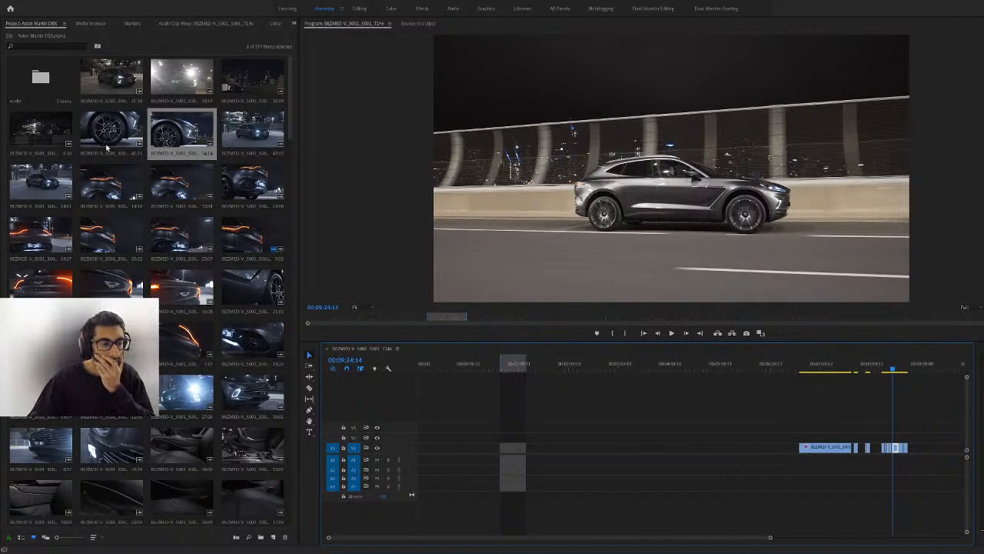
# Browse the Aston Martin DBX footage and open the daylight driving clip with the palm tree in the Source monitor
pyautogui.scroll(-5, 216, 188)
pyautogui.scroll(-10, 172, 302)
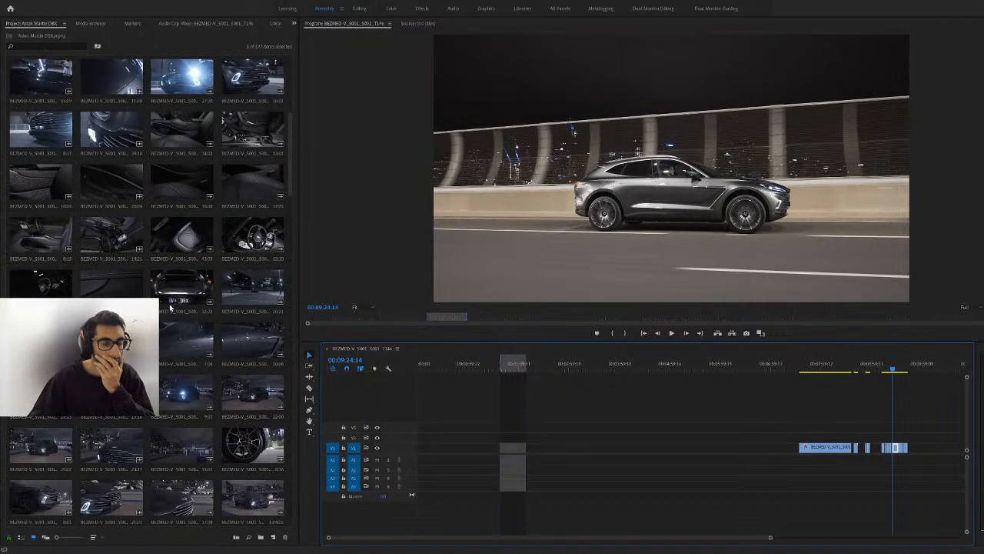
pyautogui.scroll(-6, 166, 325)
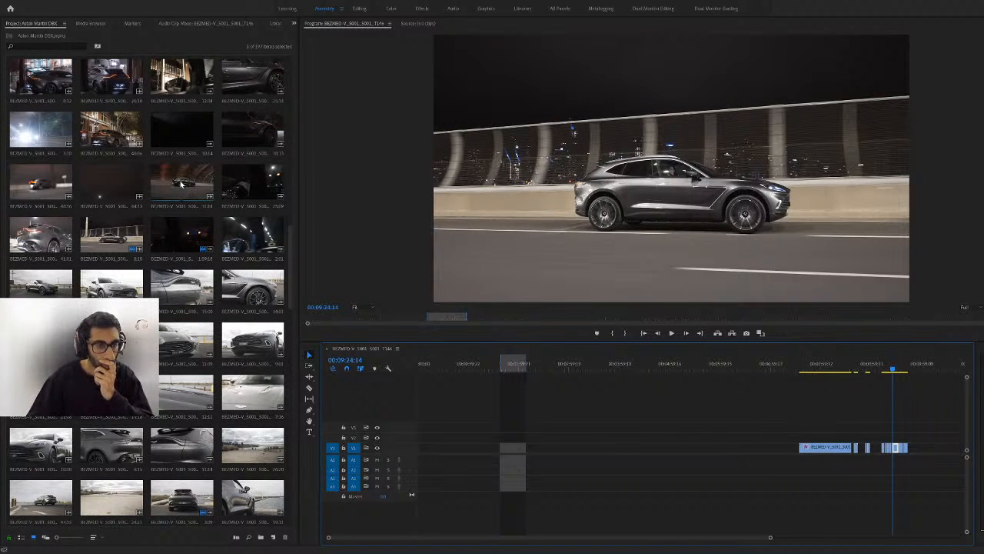
pyautogui.scroll(-1, 181, 183)
pyautogui.scroll(-5, 176, 326)
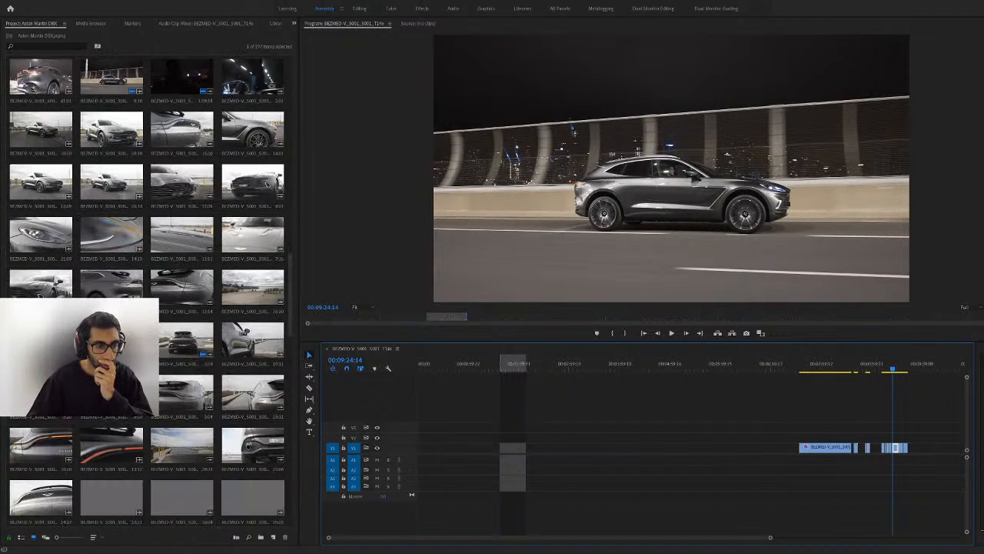
pyautogui.scroll(-1, 176, 326)
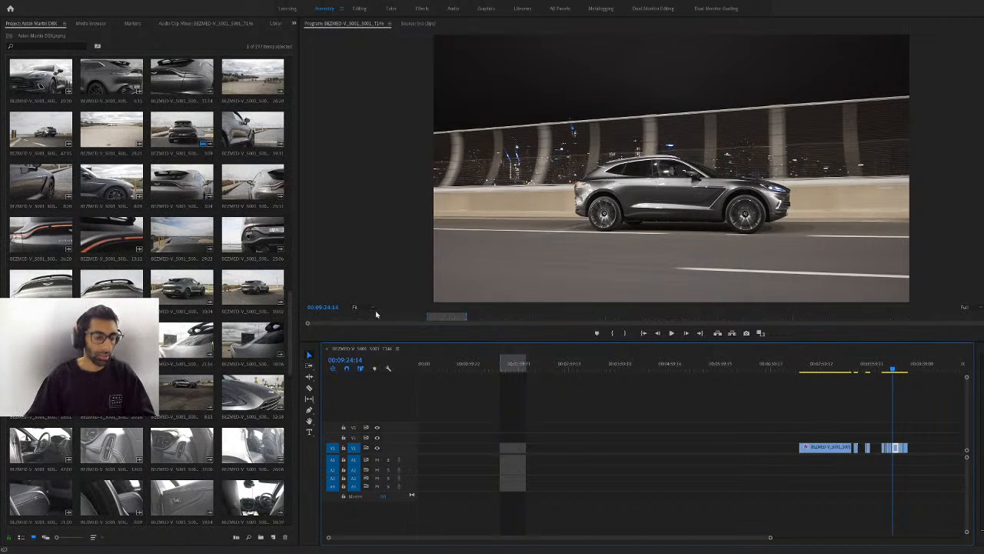
pyautogui.scroll(-3, 176, 242)
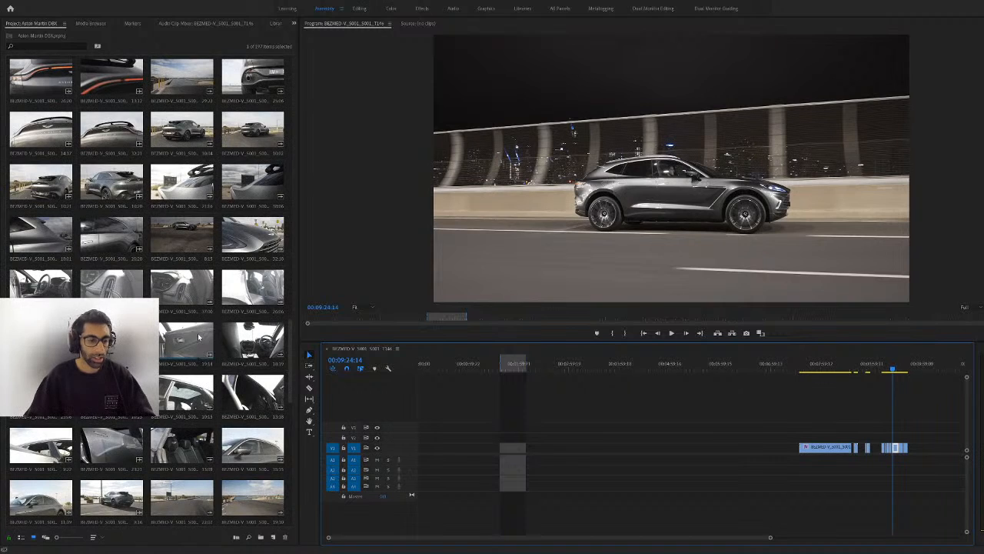
pyautogui.scroll(-4, 197, 332)
pyautogui.scroll(-2, 228, 354)
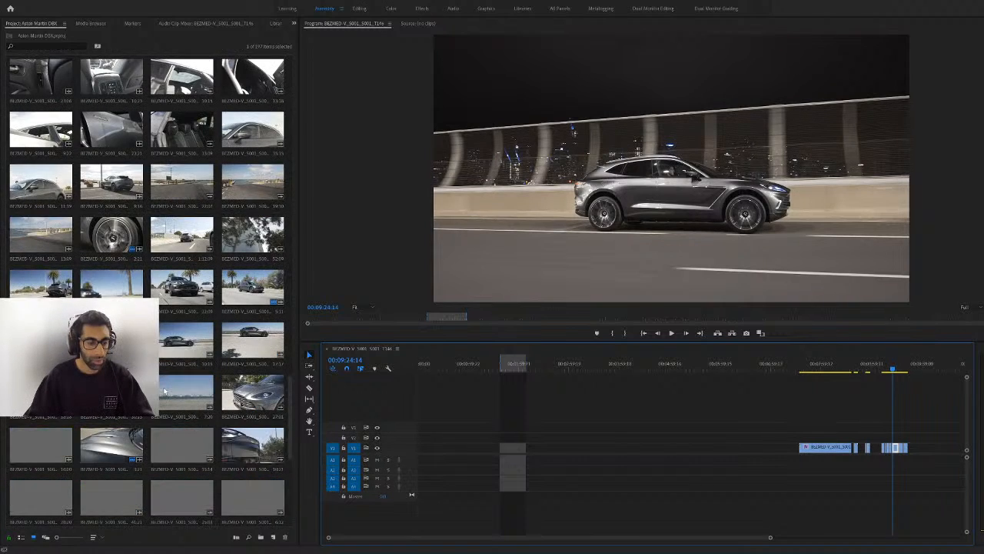
pyautogui.doubleClick(252, 288)
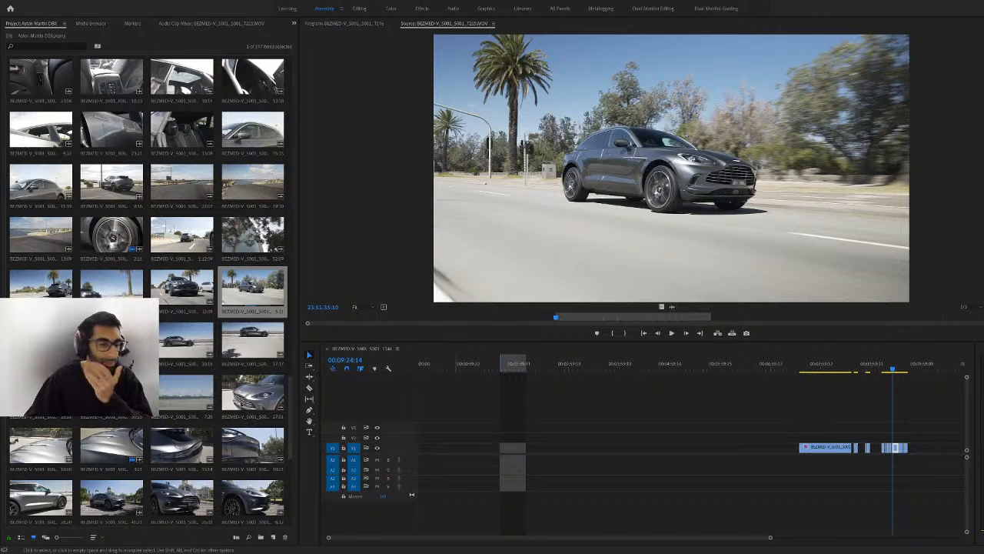
# Examine the remaining footage thumbnails to the end of the project, including the interior MP4 clips, and return to the night shots
pyautogui.scroll(-2, 146, 289)
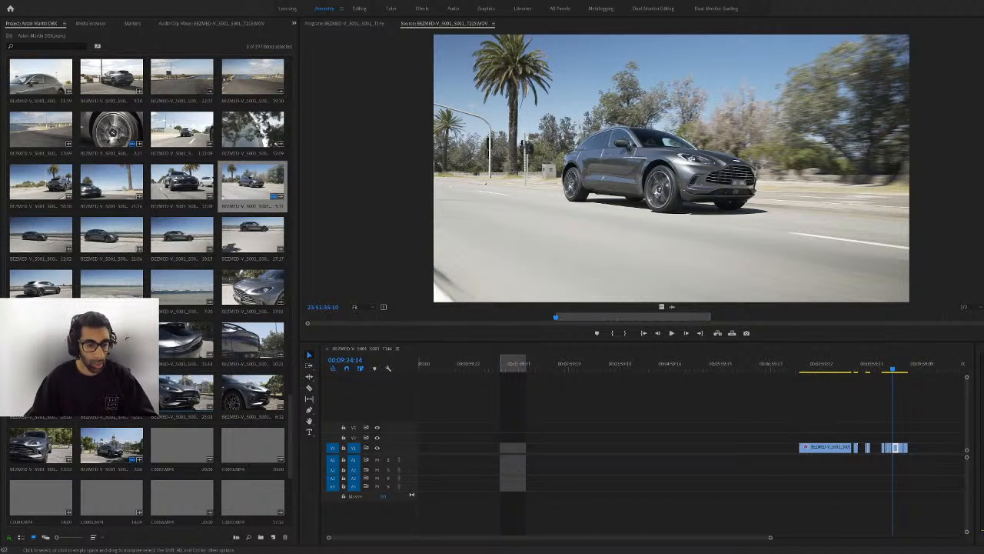
pyautogui.scroll(-1, 146, 288)
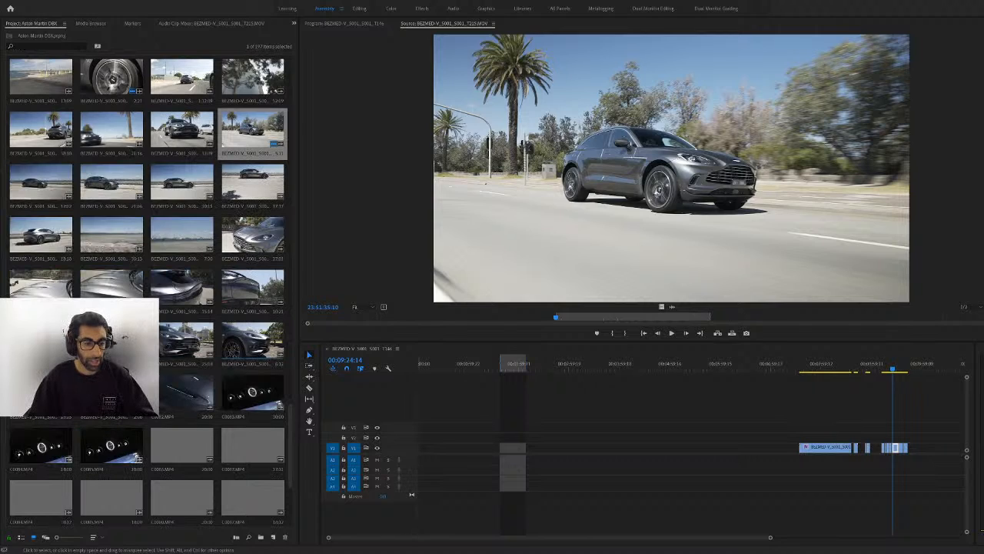
pyautogui.scroll(-2, 146, 288)
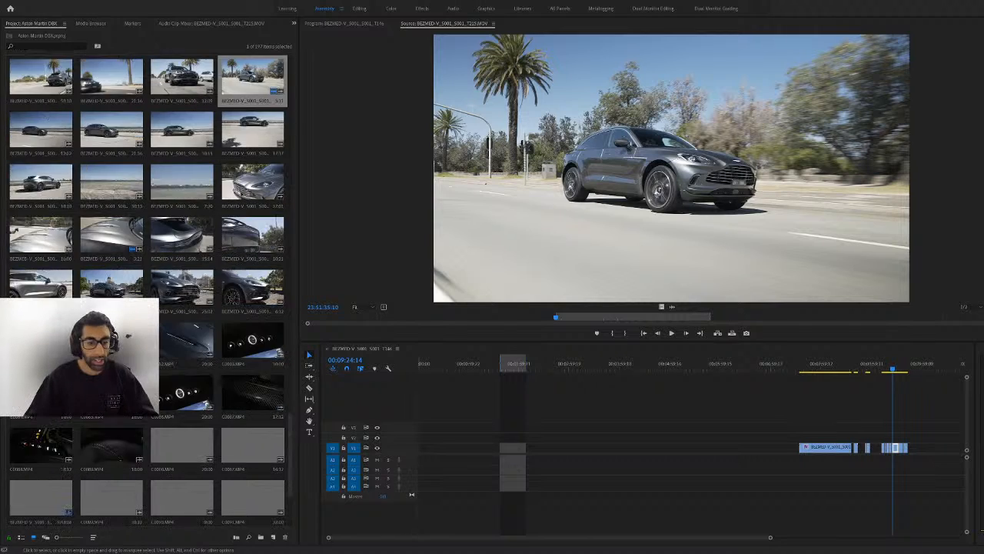
pyautogui.scroll(-2, 146, 288)
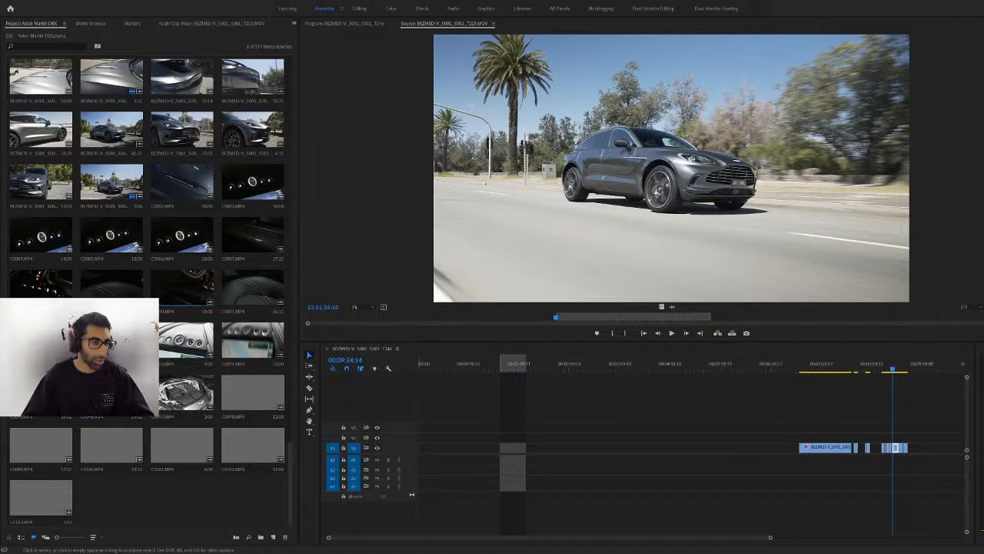
pyautogui.scroll(1, 146, 284)
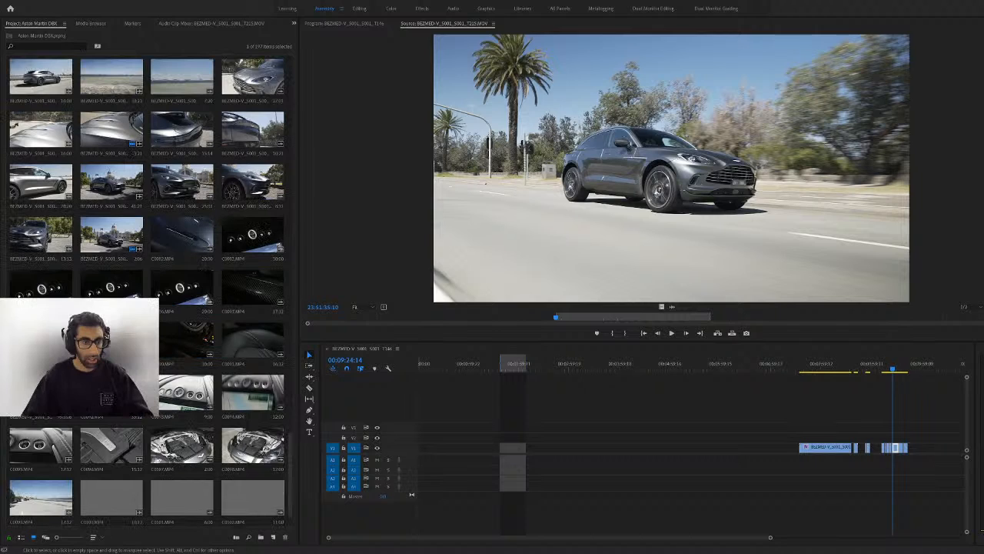
pyautogui.scroll(6, 252, 292)
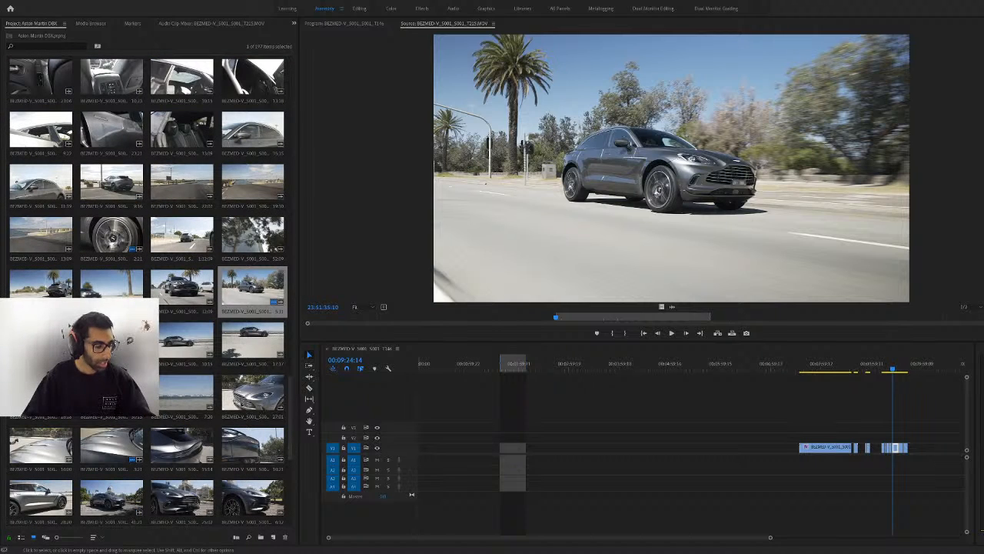
pyautogui.scroll(5, 252, 292)
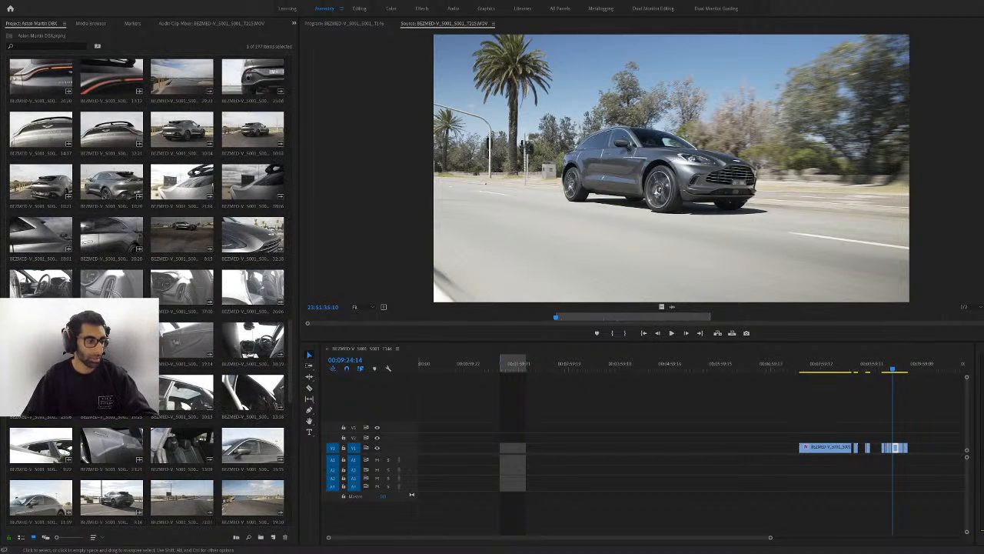
pyautogui.scroll(5, 252, 292)
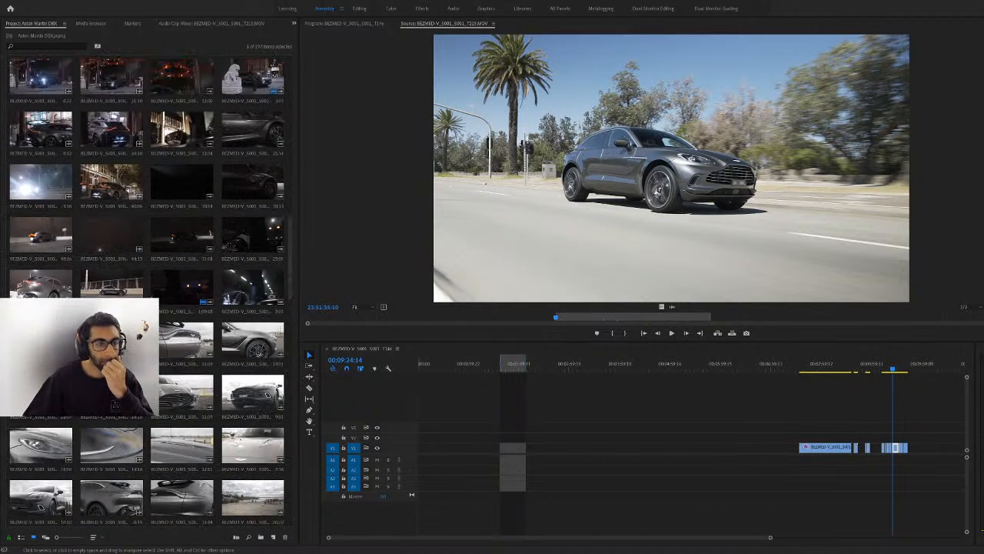
pyautogui.scroll(3, 150, 287)
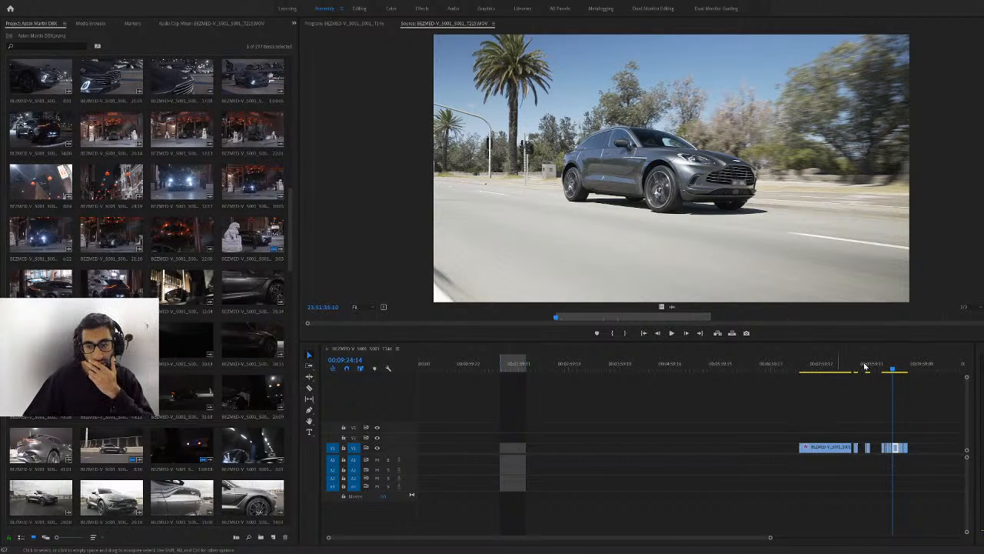
# Scrub through the relocated timeline clips to the rear tunnel driving shot at 00:09:19:17
pyautogui.click(838, 368)
pyautogui.click(882, 370)
pyautogui.moveTo(883, 372); pyautogui.dragTo(888, 372)
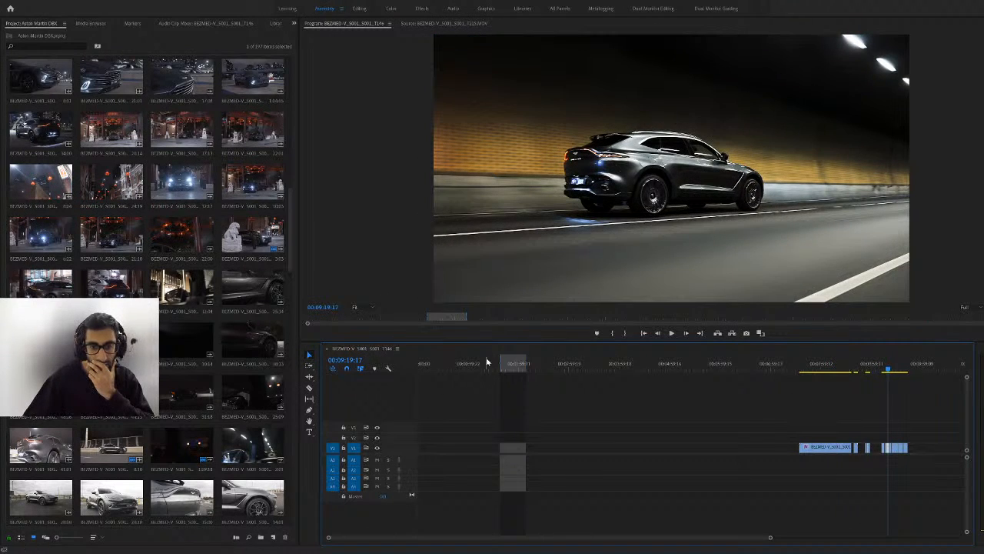
# Extend the sequence's in-to-out range to run from the very start to about 4:00 on the timeline
pyautogui.moveTo(501, 362); pyautogui.dragTo(418, 363)
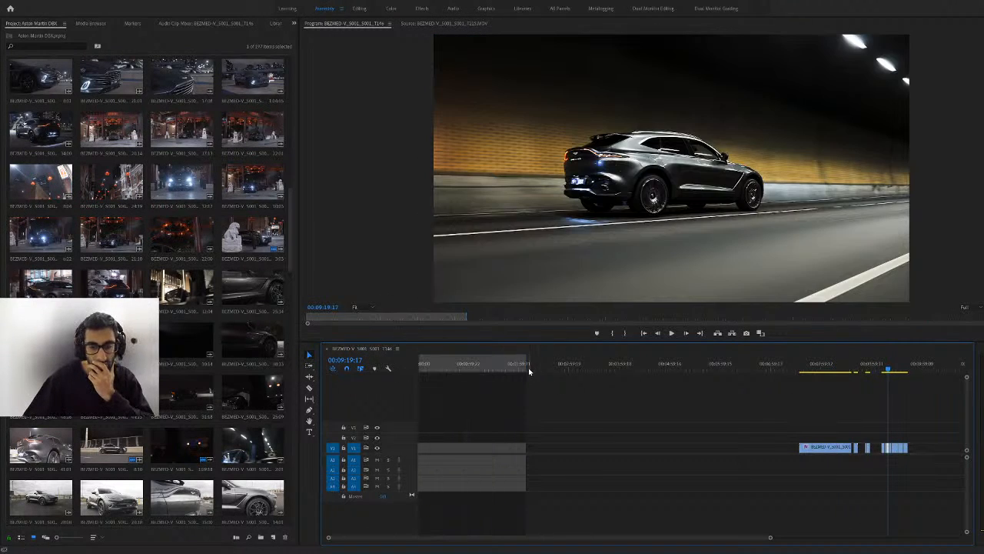
pyautogui.moveTo(527, 363); pyautogui.dragTo(622, 374)
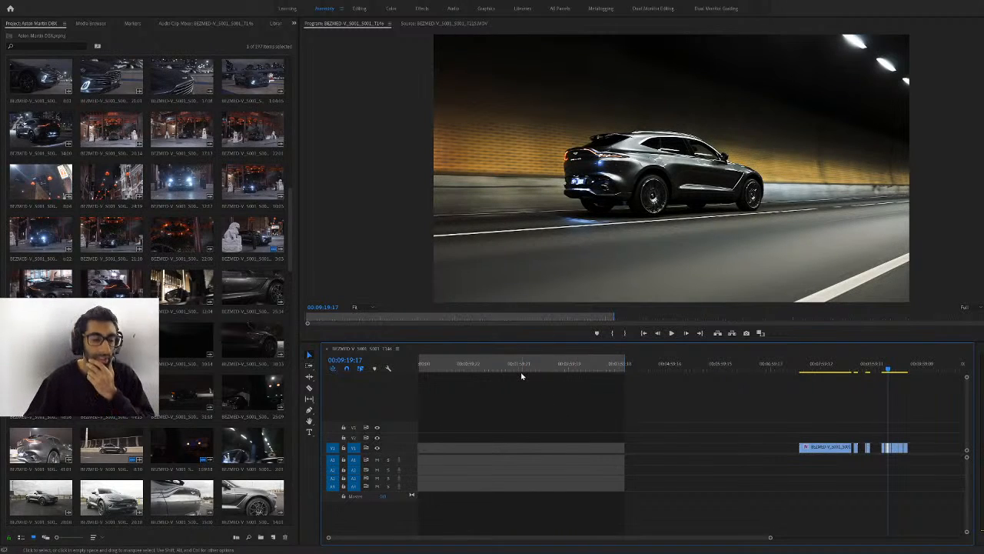
# Review the night car park clip showing the front of the DBX and the city skyline clip at the start of the footage
pyautogui.scroll(3, 128, 244)
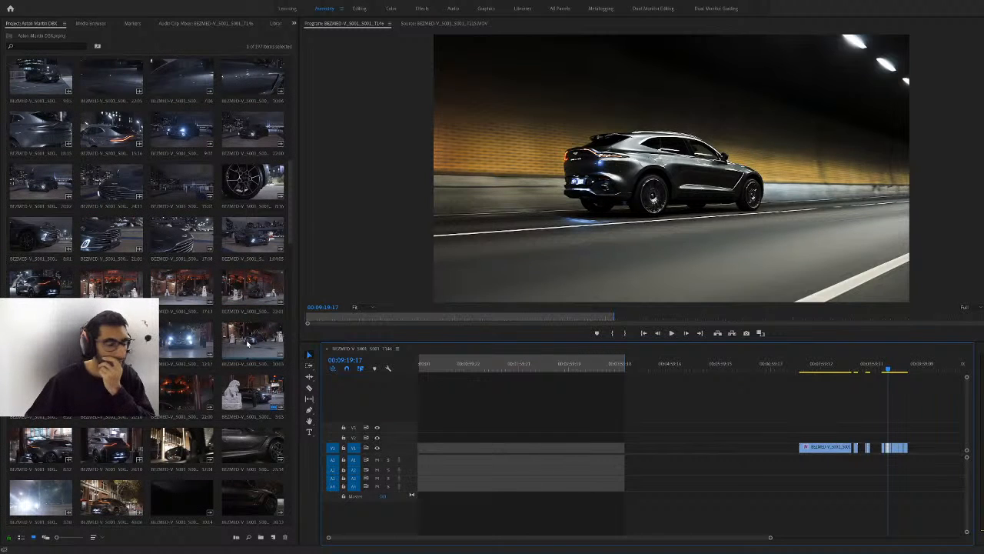
pyautogui.scroll(10, 246, 331)
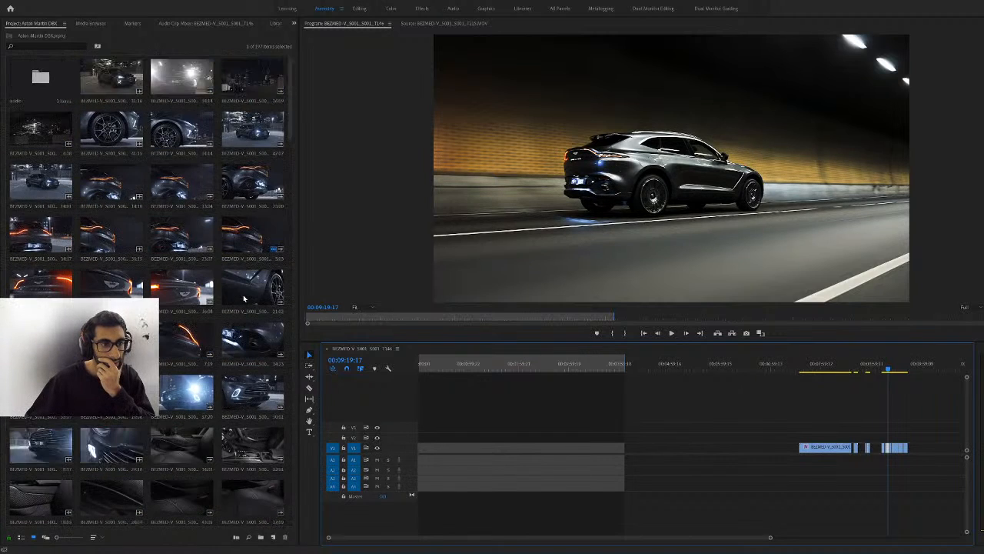
pyautogui.doubleClick(105, 90)
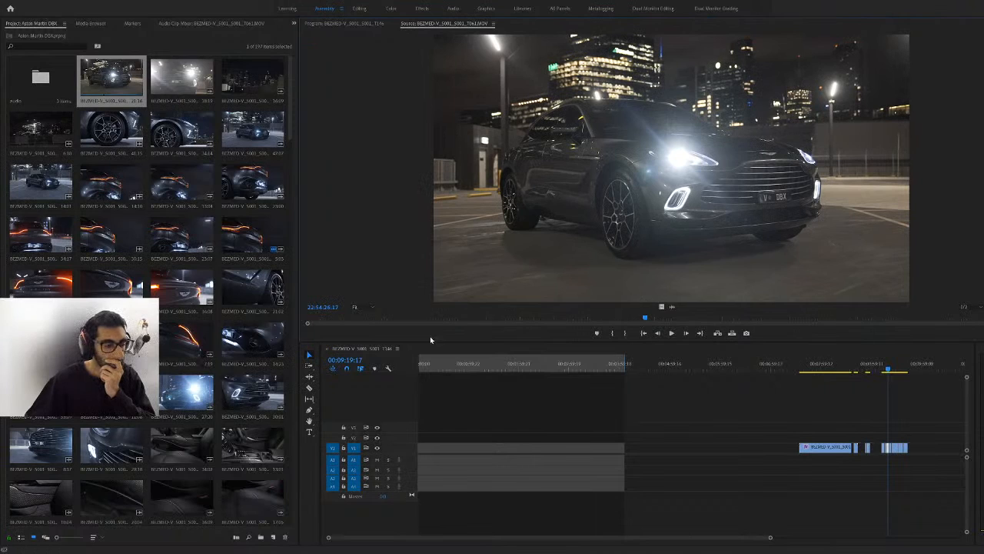
pyautogui.click(499, 317)
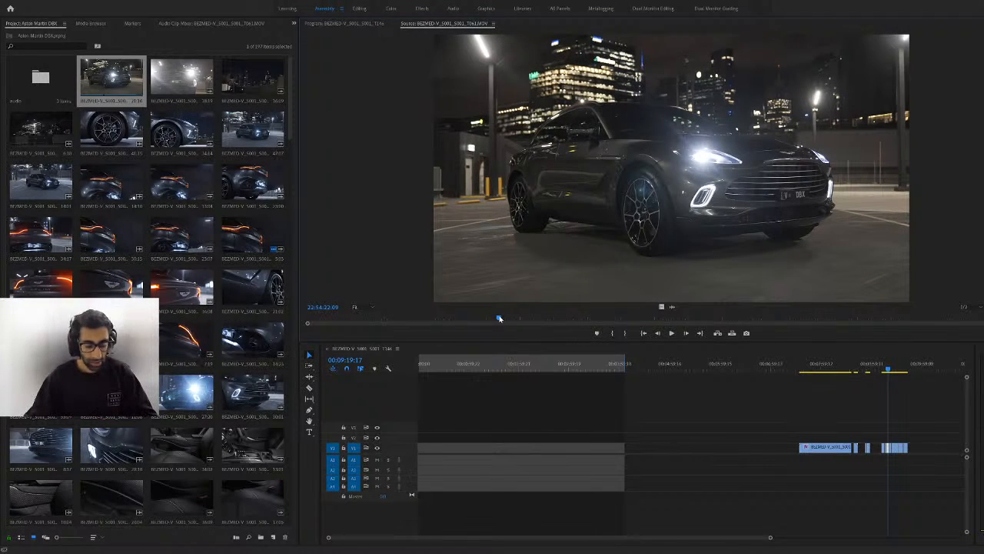
pyautogui.press('space')
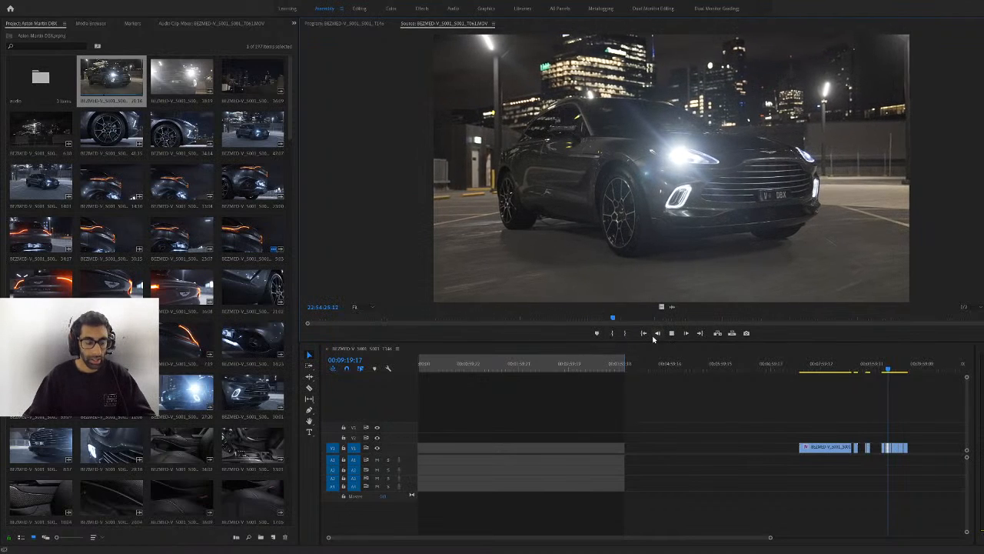
pyautogui.press('space')
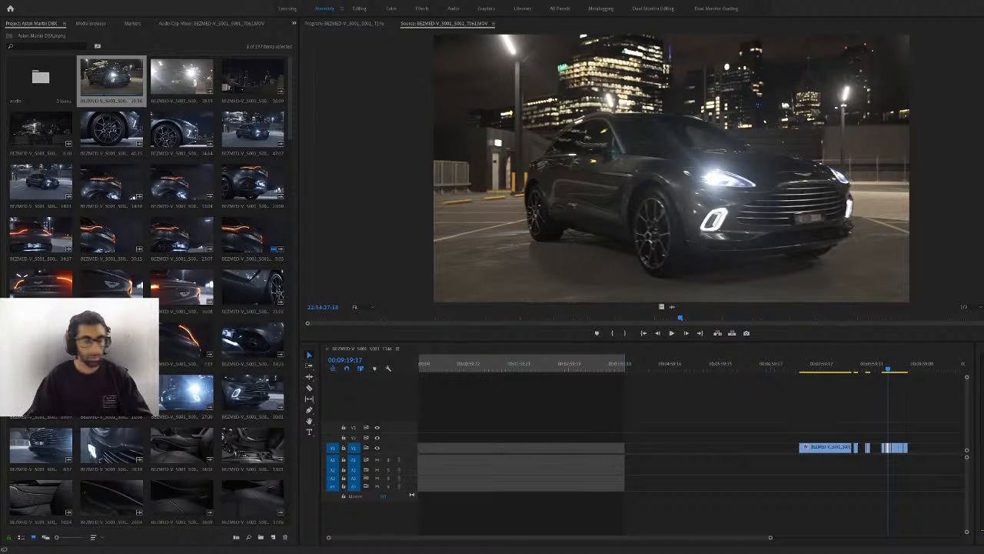
pyautogui.doubleClick(257, 88)
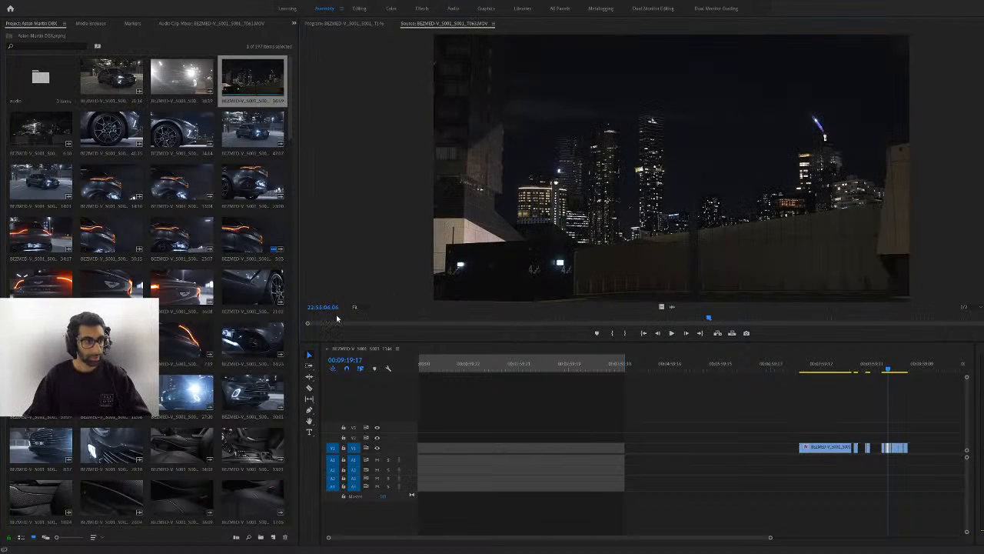
pyautogui.click(359, 317)
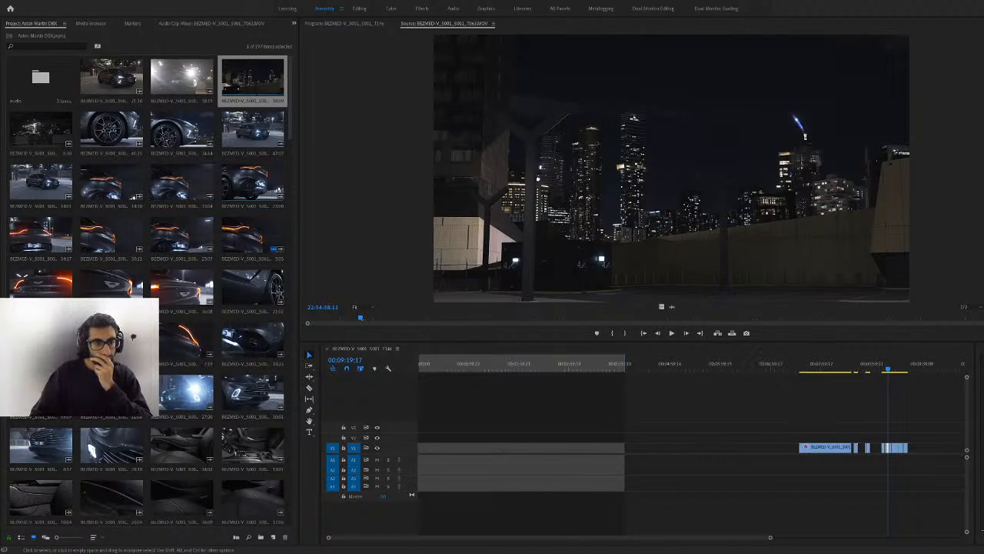
# Place the video of the rear taillight close-up at the start of V1 with its in point at 23:00:03:21, and play it back
pyautogui.doubleClick(253, 236)
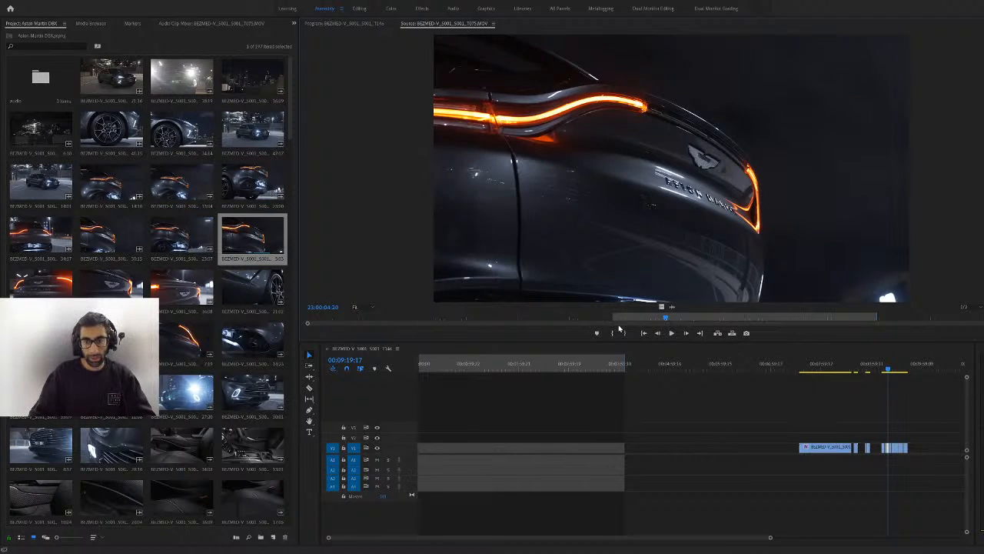
pyautogui.moveTo(634, 320); pyautogui.dragTo(758, 324)
pyautogui.moveTo(804, 321); pyautogui.dragTo(817, 300)
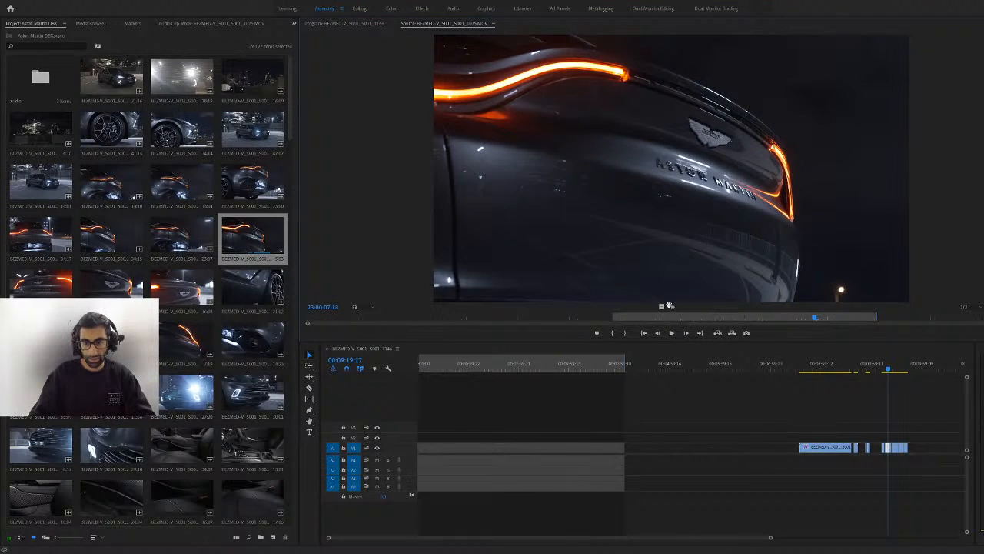
pyautogui.moveTo(661, 307); pyautogui.dragTo(421, 452)
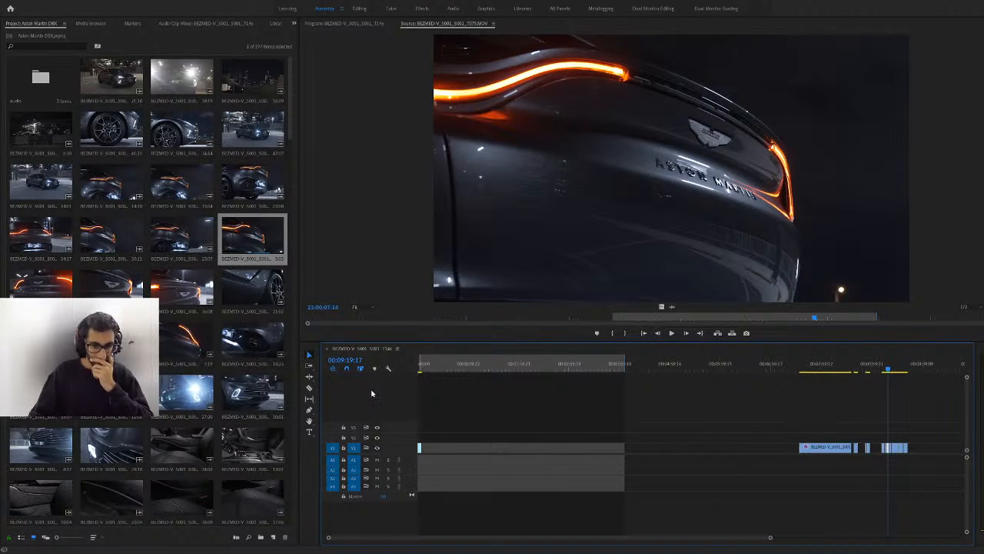
pyautogui.doubleClick(242, 239)
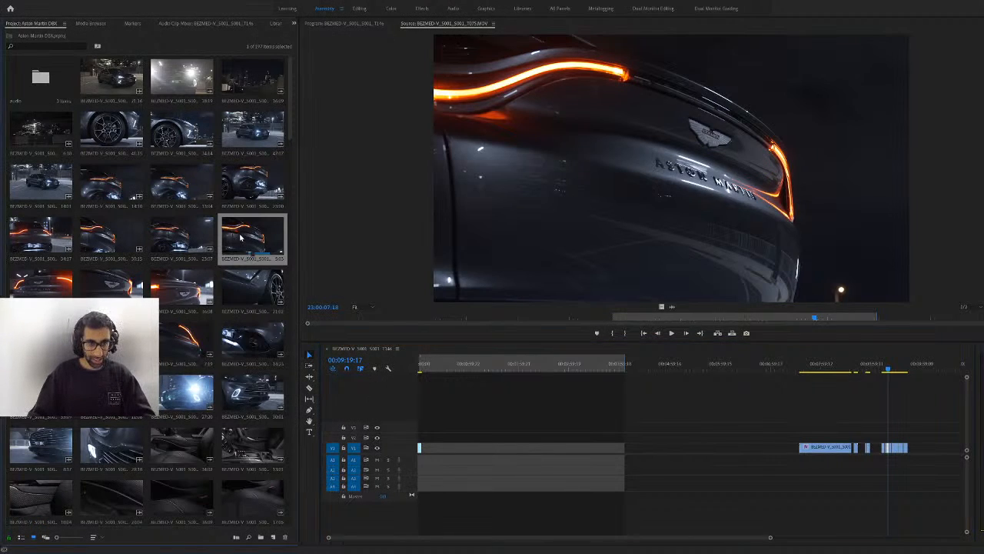
pyautogui.moveTo(642, 317)
pyautogui.mouseDown()
pyautogui.moveTo(693, 319)
pyautogui.moveTo(564, 317)
pyautogui.mouseUp()
pyautogui.moveTo(663, 308); pyautogui.dragTo(419, 451)
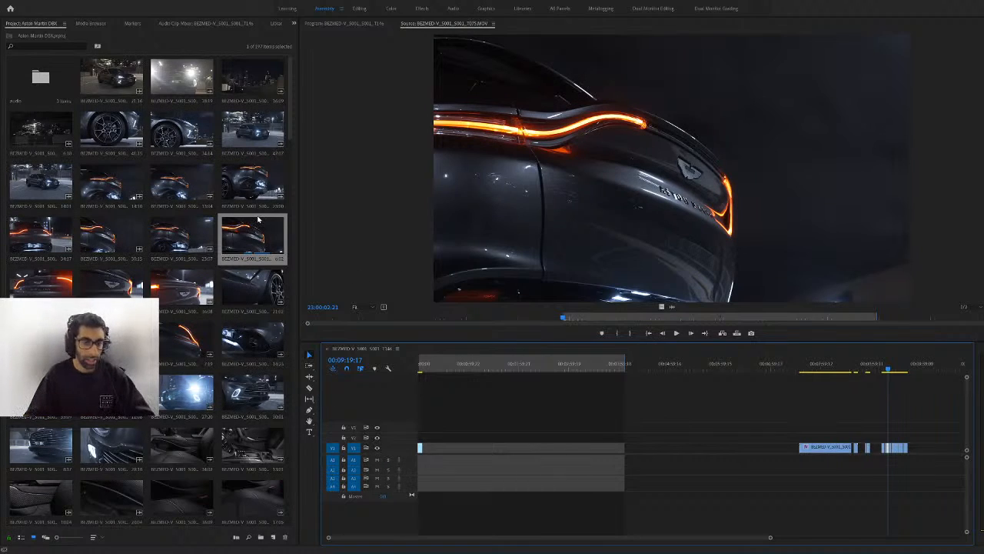
pyautogui.click(421, 366)
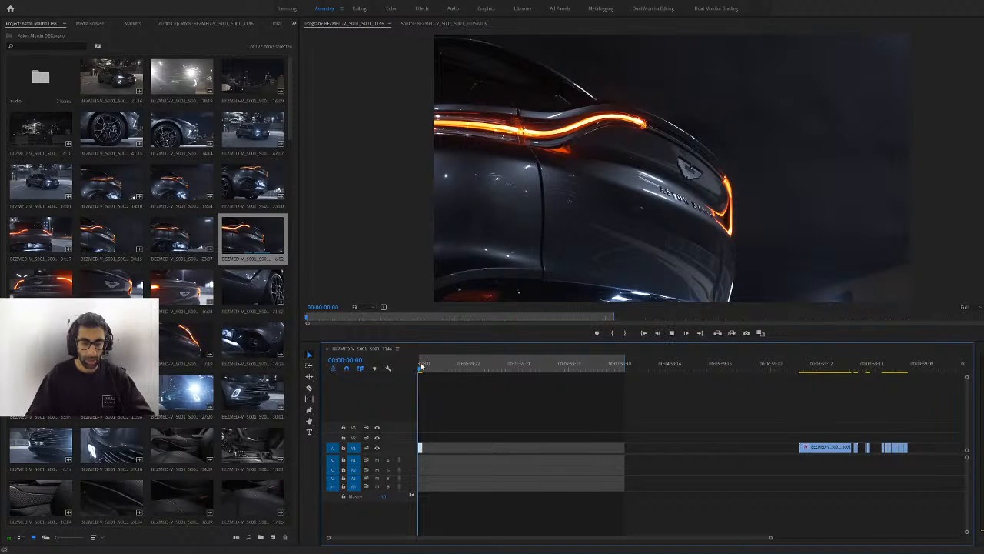
pyautogui.press('space')
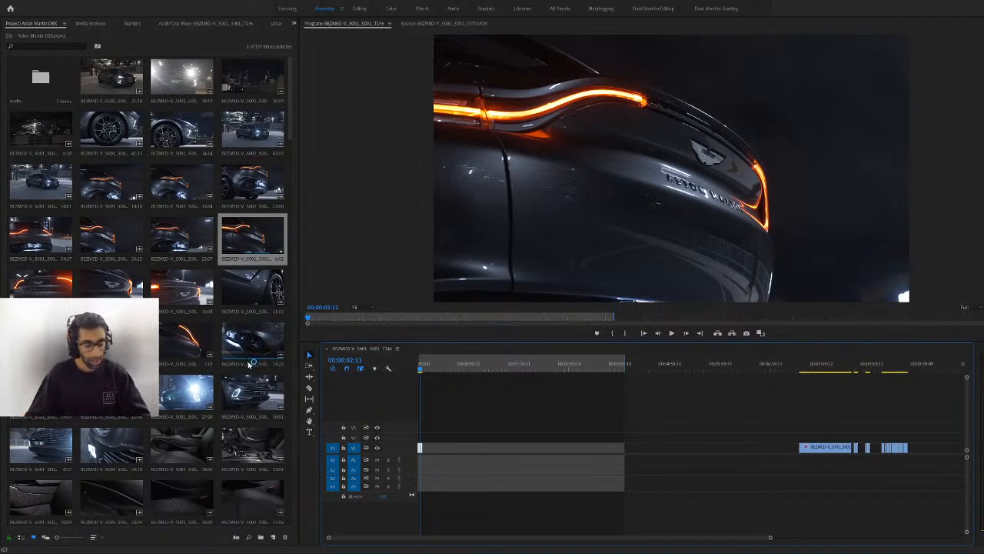
# Browse the footage down to the night driving shots and scrub through the bridge clip of the car passing the curved fence
pyautogui.scroll(-3, 223, 367)
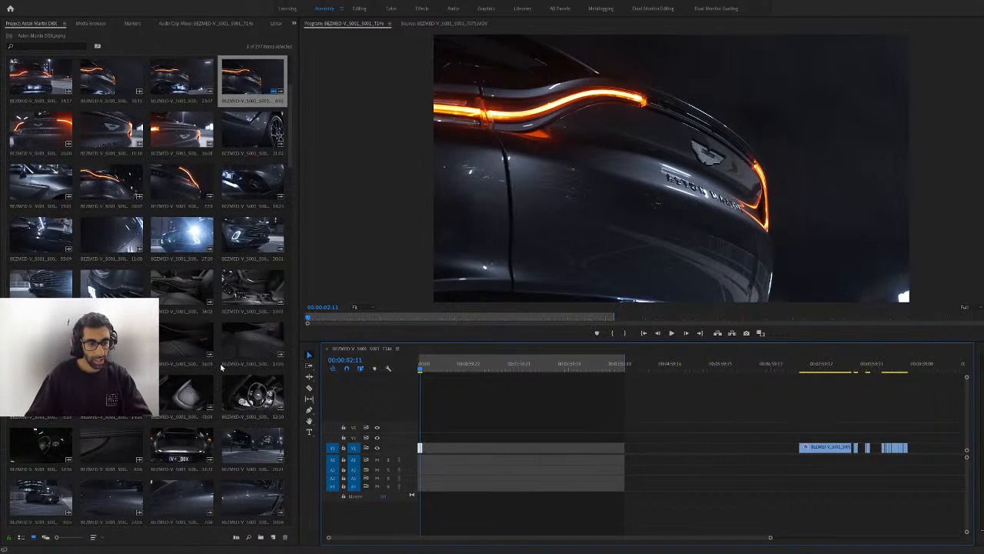
pyautogui.scroll(-6, 220, 367)
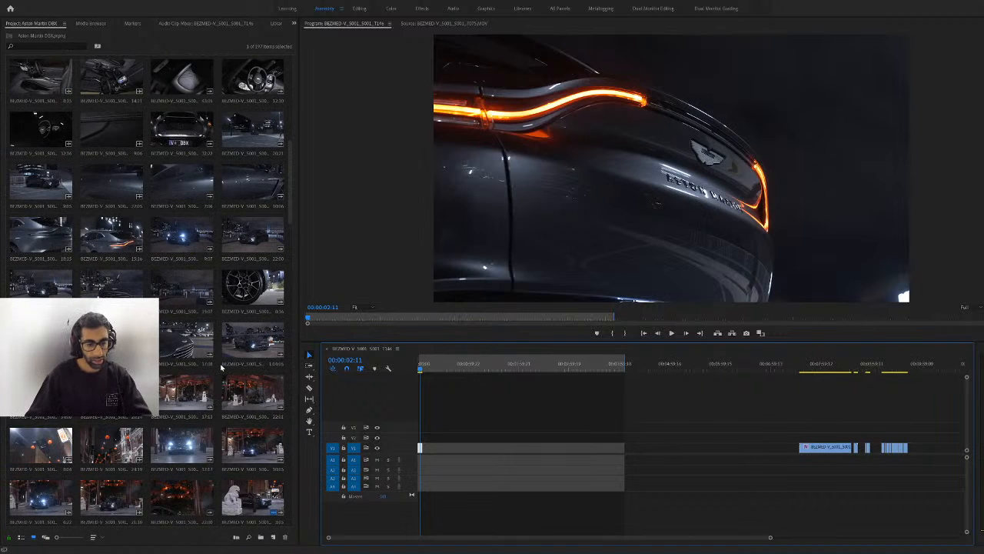
pyautogui.scroll(-4, 221, 367)
pyautogui.scroll(-1, 221, 367)
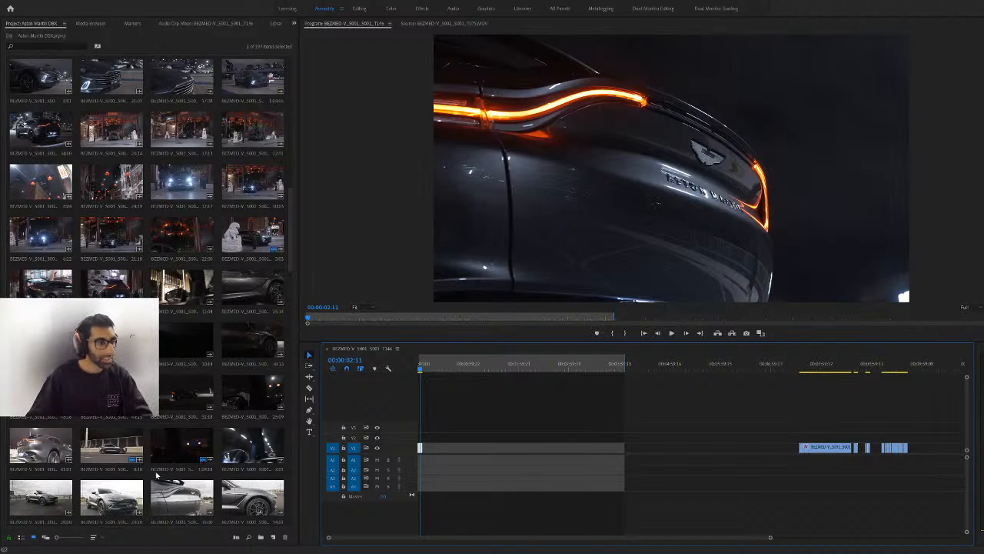
pyautogui.scroll(-2, 174, 362)
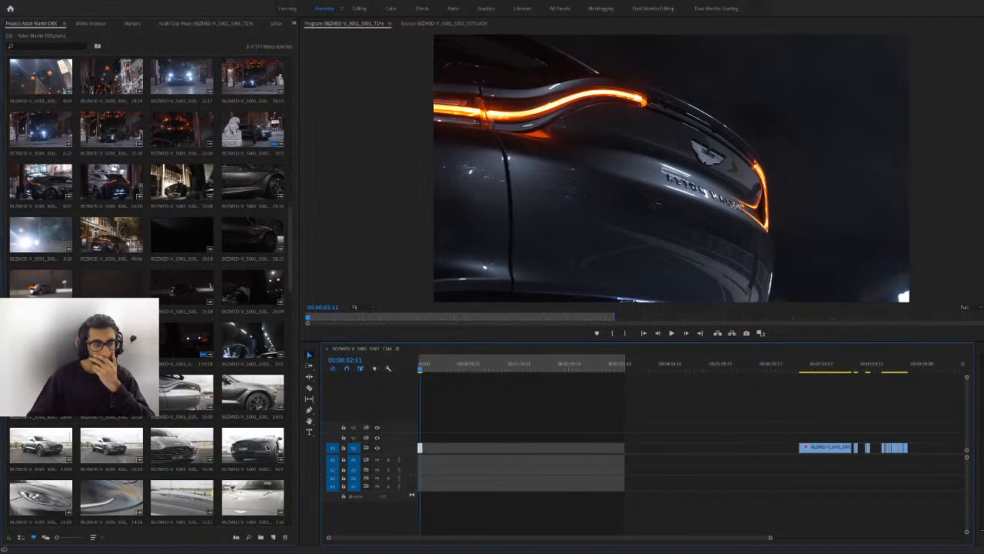
pyautogui.doubleClick(111, 340)
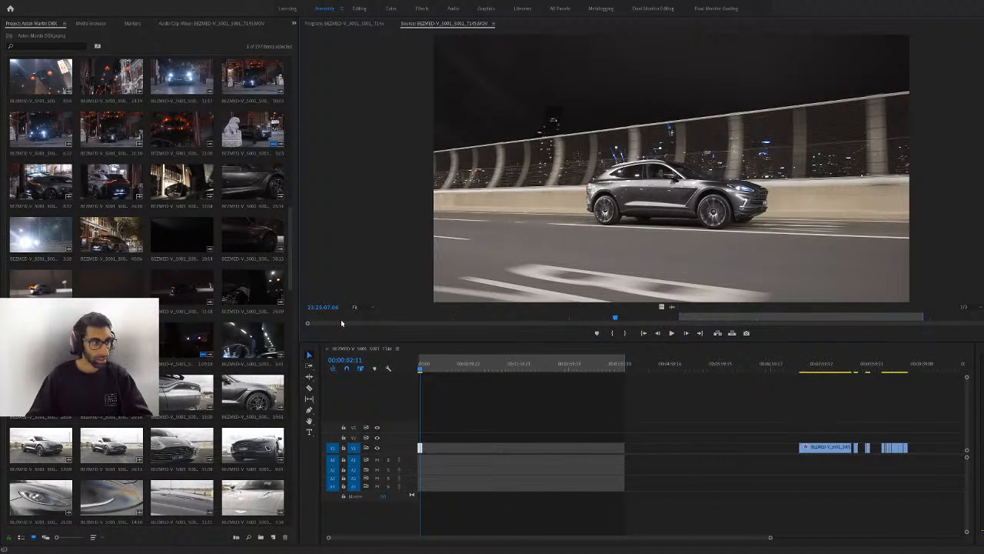
pyautogui.moveTo(343, 319); pyautogui.dragTo(561, 332)
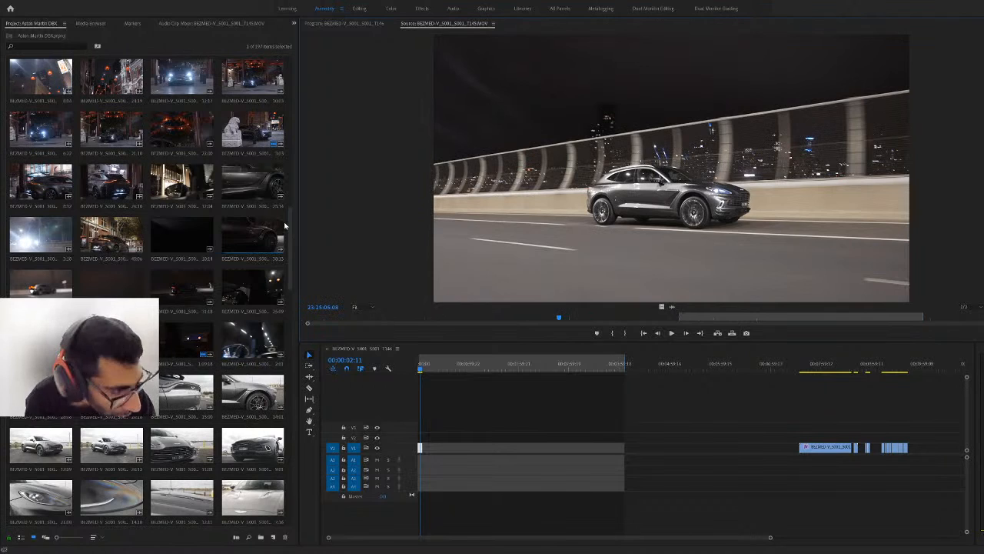
# Mark the rear three-quarter section of the orange tunnel driving clip and add its video to V1 directly after the taillight close-up
pyautogui.doubleClick(192, 288)
pyautogui.moveTo(354, 319); pyautogui.dragTo(675, 336)
pyautogui.moveTo(548, 320); pyautogui.dragTo(755, 331)
pyautogui.moveTo(510, 319); pyautogui.dragTo(839, 317)
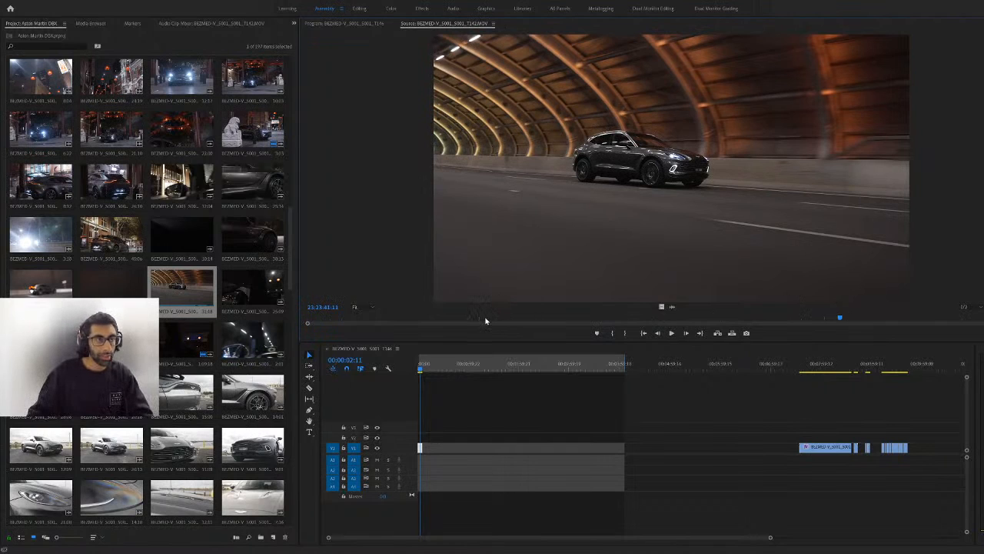
pyautogui.moveTo(486, 319); pyautogui.dragTo(630, 318)
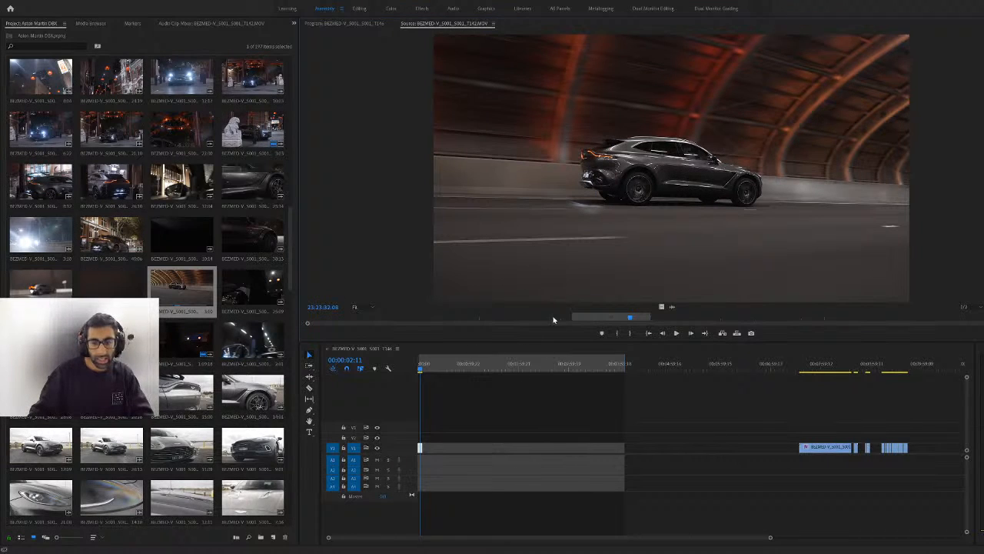
pyautogui.moveTo(555, 318); pyautogui.dragTo(637, 316)
pyautogui.moveTo(436, 463); pyautogui.dragTo(425, 449)
# Play the opening of the sequence from the start to check the cut between the taillight close-up and the tunnel shot
pyautogui.moveTo(430, 367); pyautogui.dragTo(409, 370)
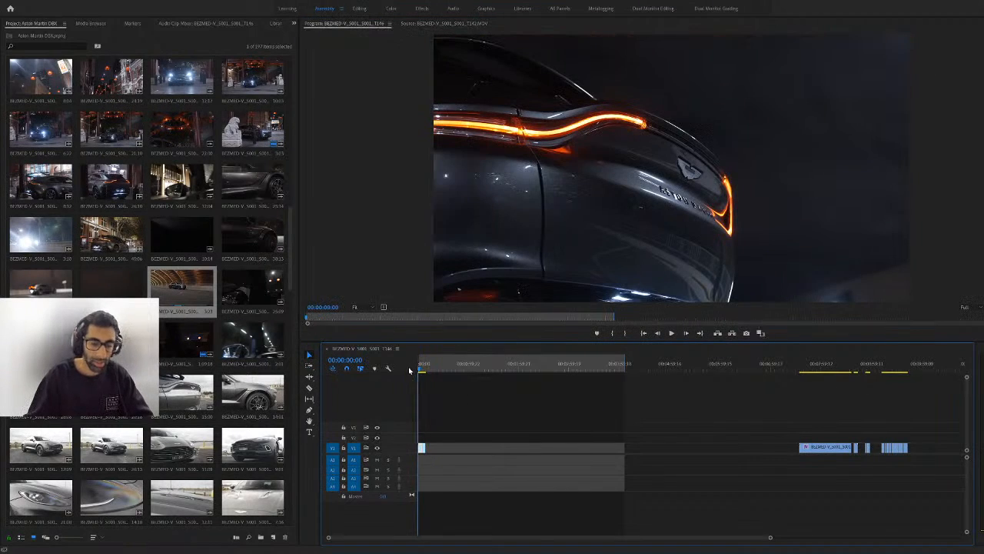
pyautogui.press('space')
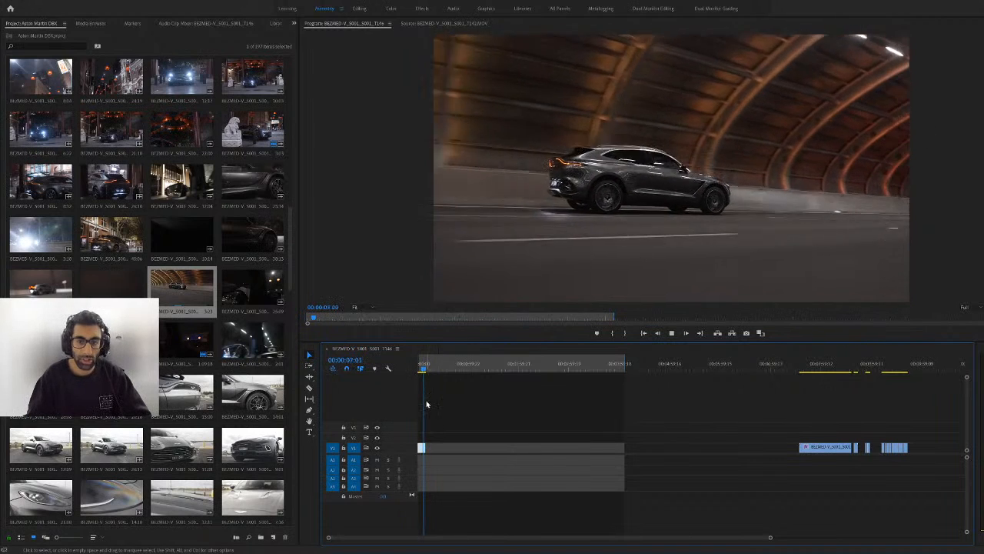
pyautogui.press('space')
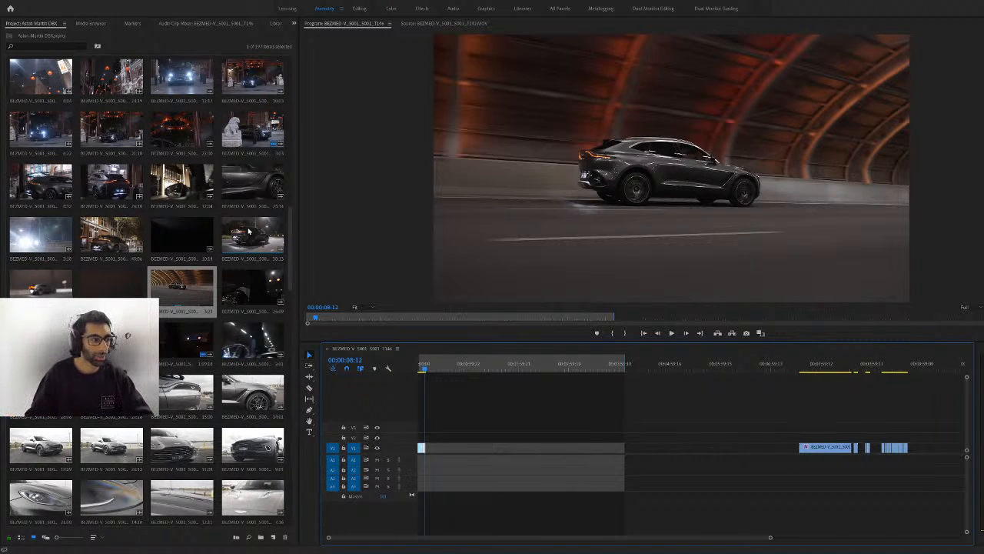
pyautogui.click(419, 366)
pyautogui.press('space')
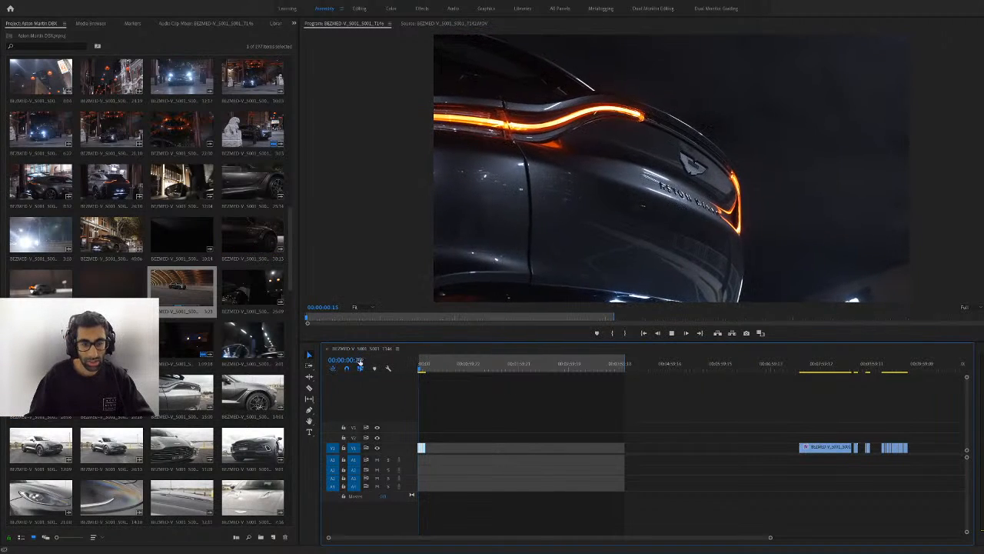
pyautogui.press('space')
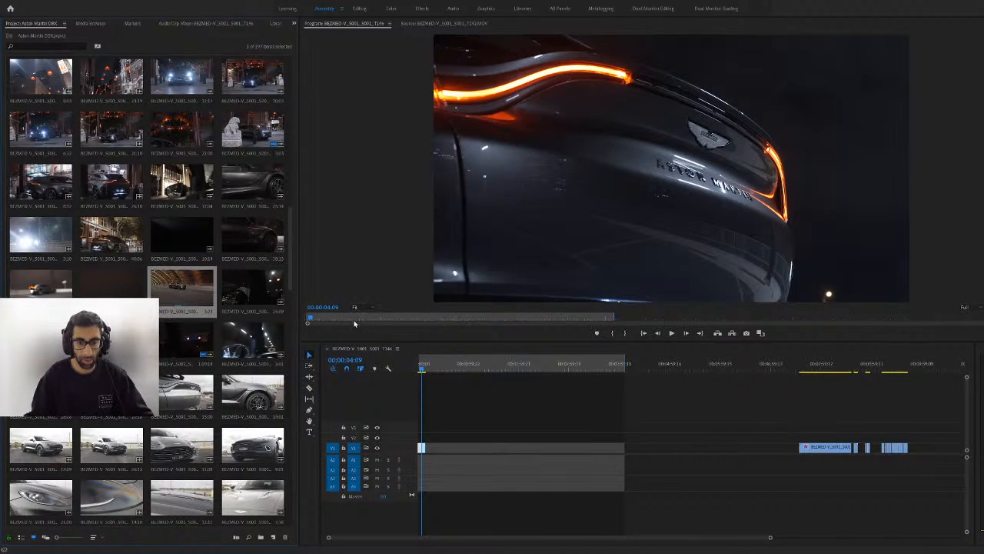
# Reopen the tunnel driving clip in the Source monitor and play through it from the dark road section to the front view
pyautogui.doubleClick(193, 306)
pyautogui.press('space')
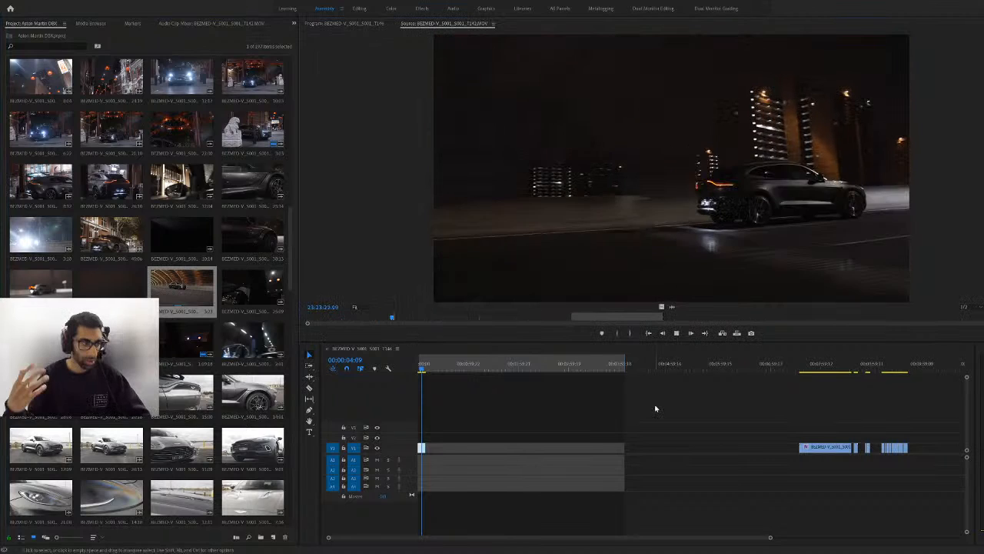
pyautogui.press('space')
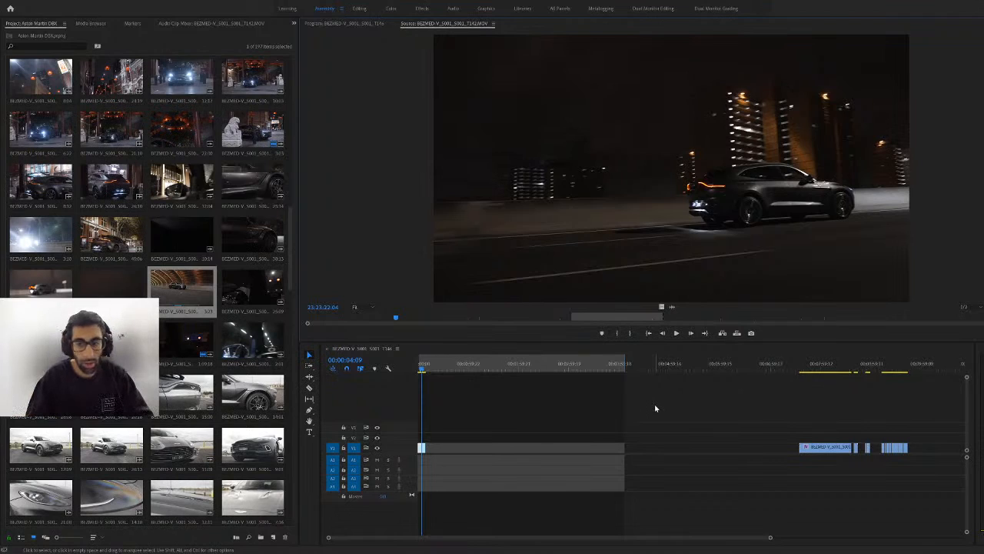
pyautogui.press('space')
pyautogui.press('space')
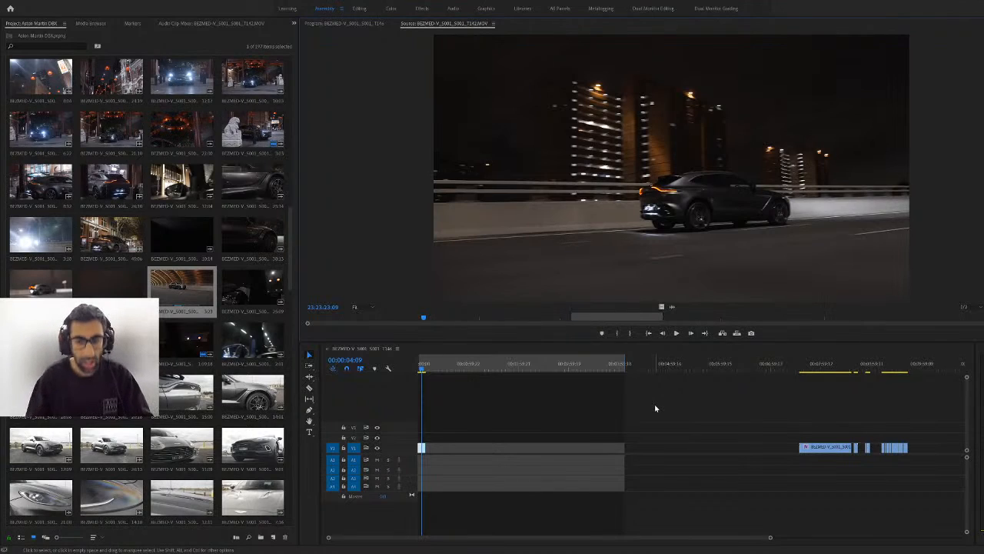
pyautogui.press('space')
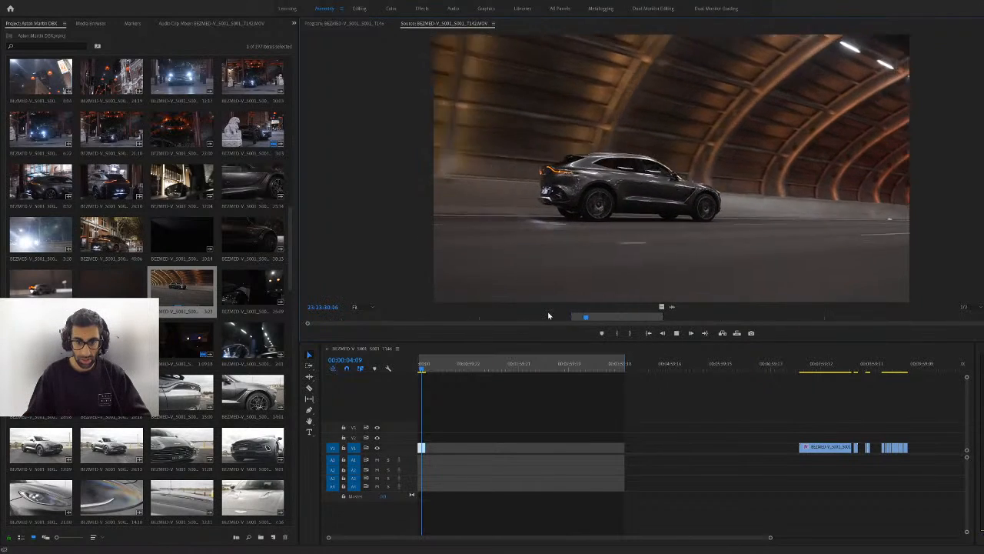
pyautogui.click(544, 315)
pyautogui.press('space')
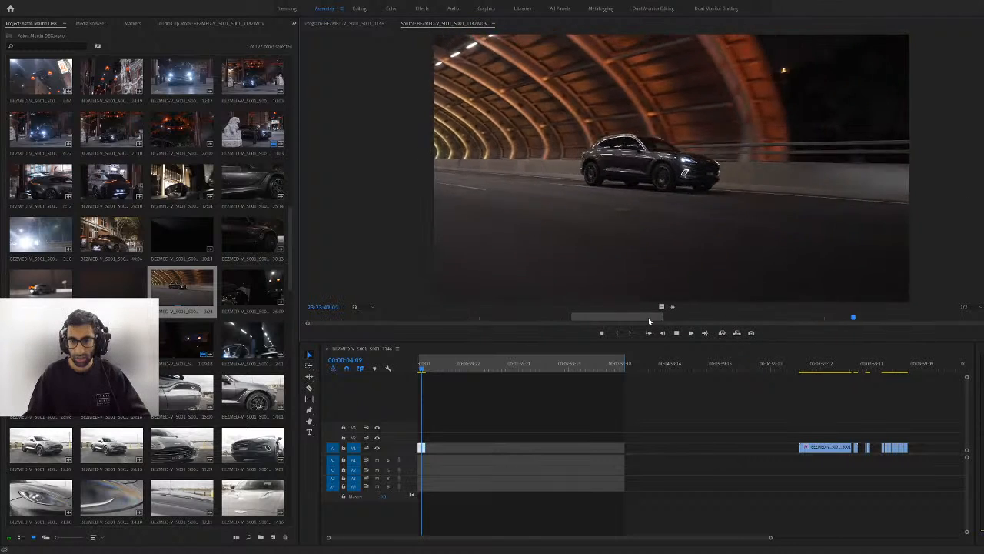
# Scrub the tunnel driving clip to its green-lit section and compare it with the tunnel shot at the start of the sequence
pyautogui.moveTo(649, 317); pyautogui.dragTo(743, 319)
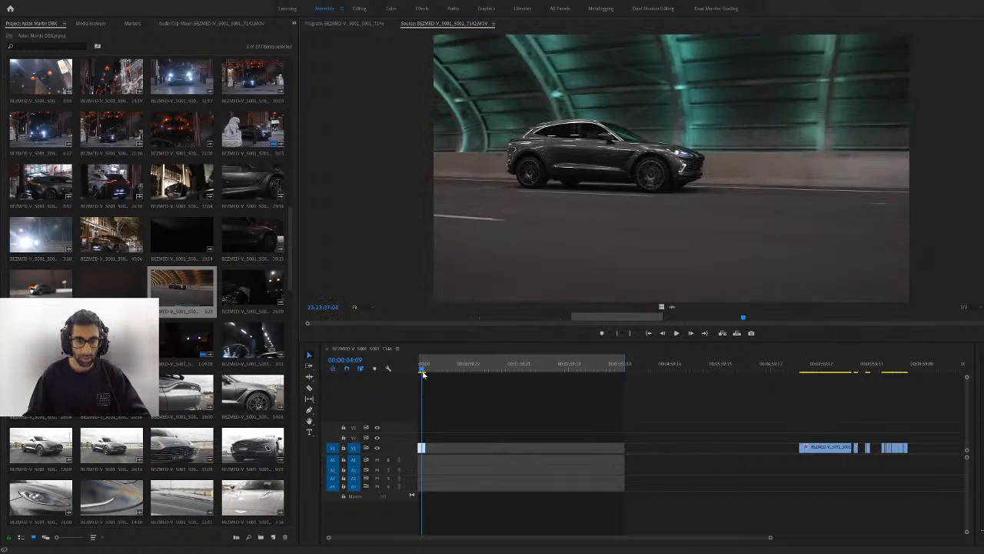
pyautogui.click(423, 371)
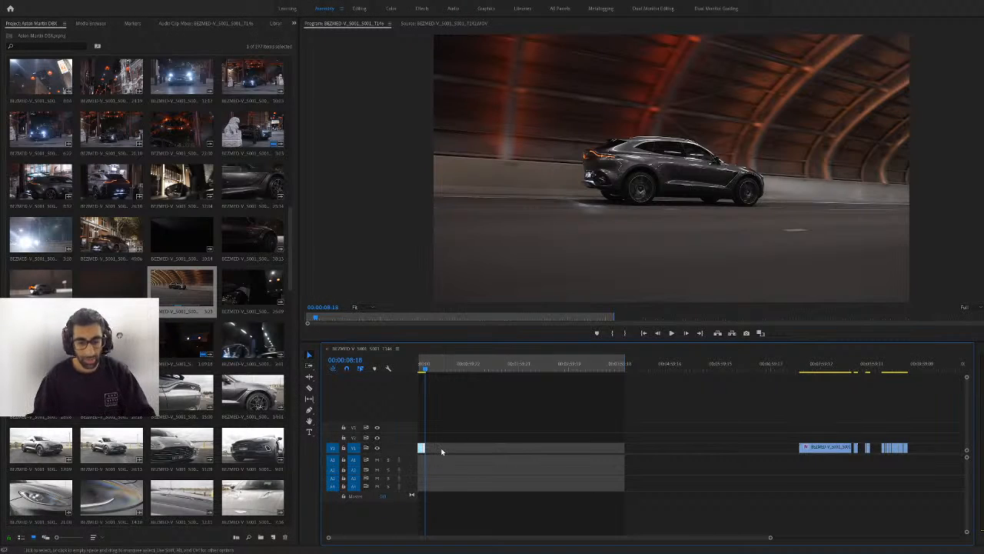
pyautogui.press('=')
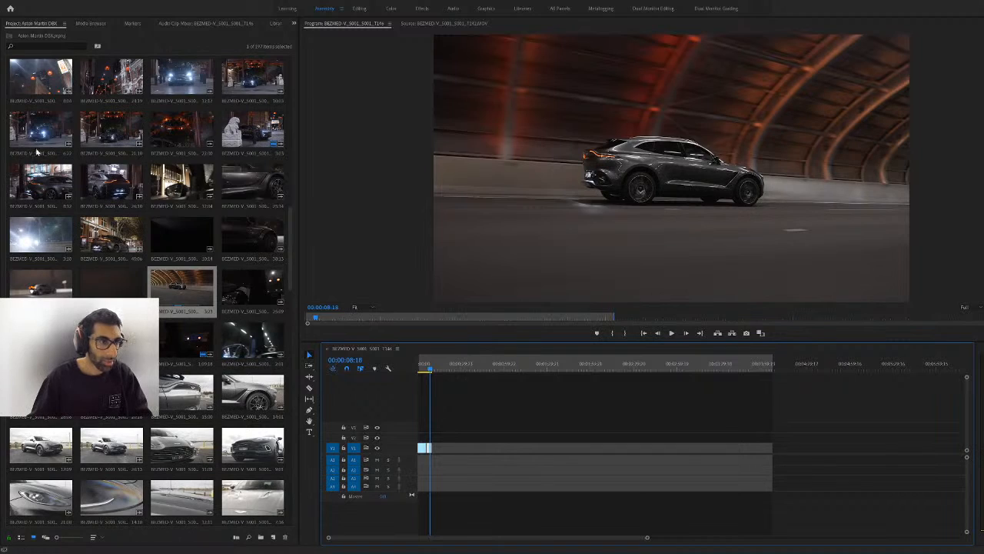
pyautogui.click(261, 57)
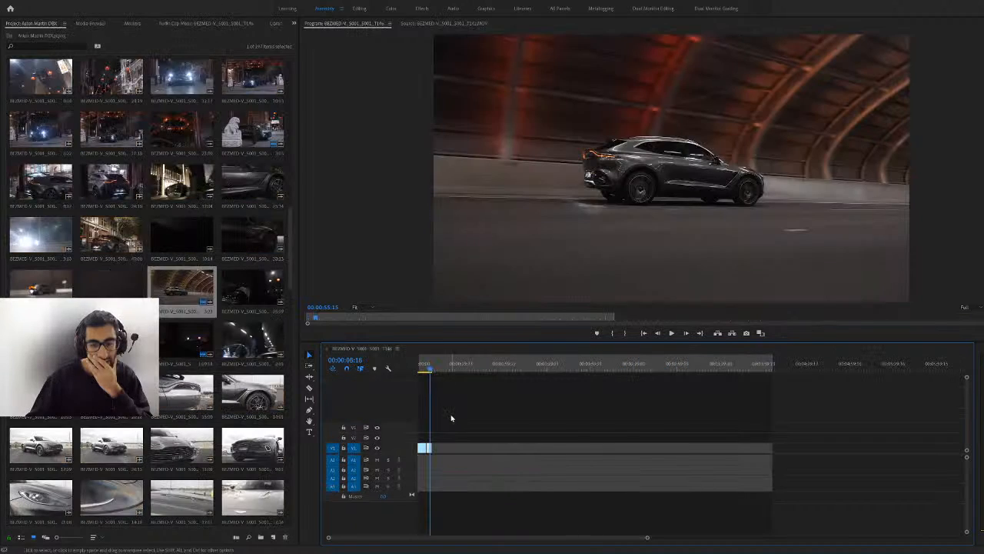
pyautogui.scroll(2, 454, 429)
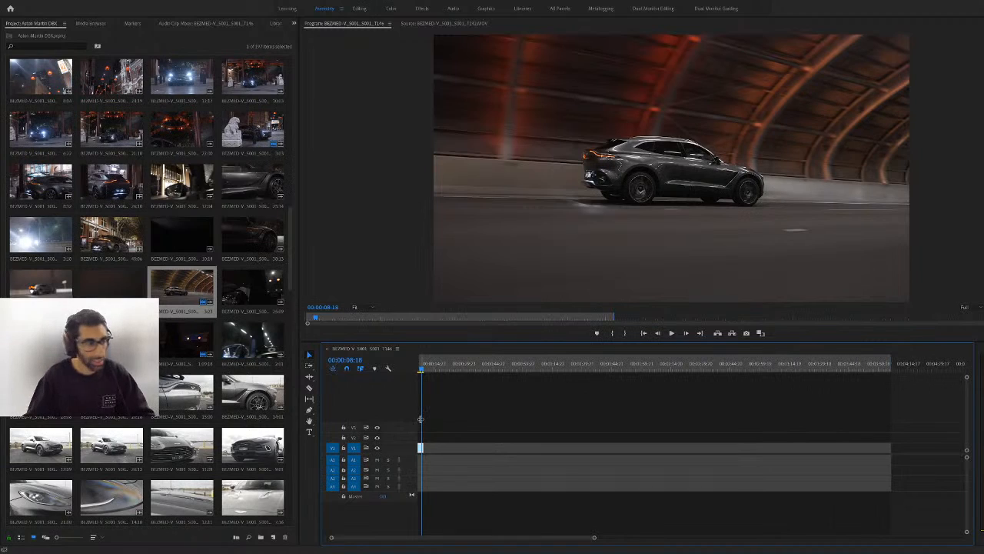
pyautogui.scroll(3, 427, 423)
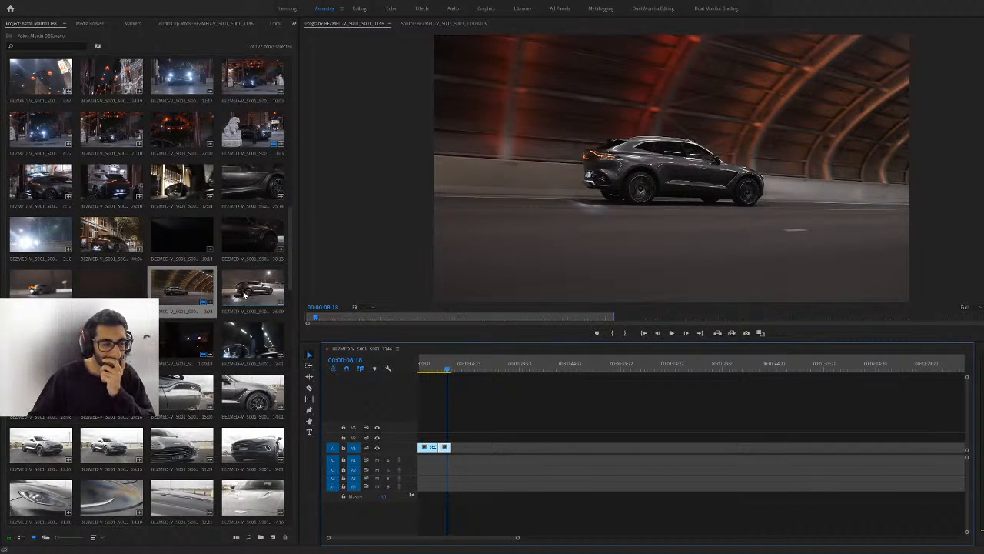
# Browse back to the first footage in the bin, open the night city skyline clip and mark its camera move with in and out points
pyautogui.scroll(4, 249, 289)
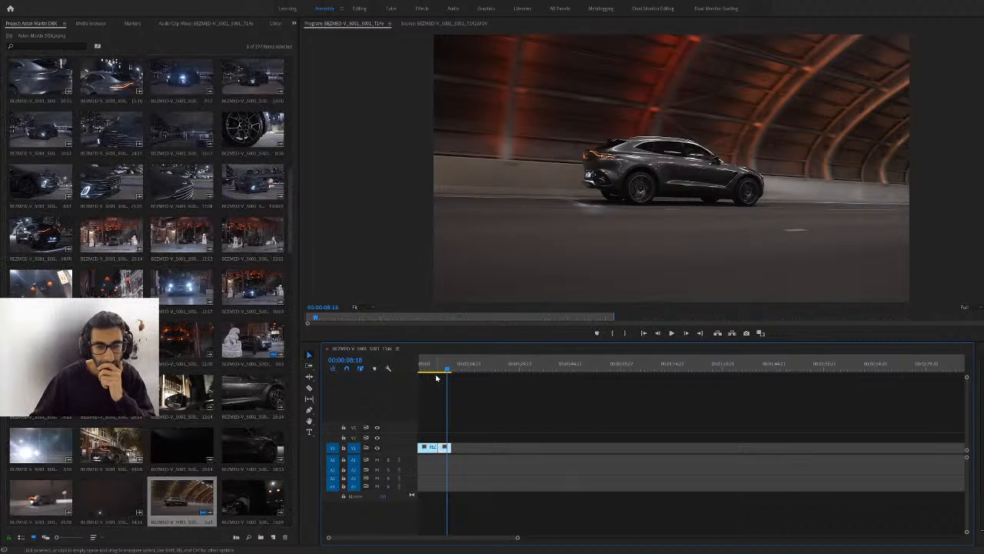
pyautogui.scroll(3, 258, 245)
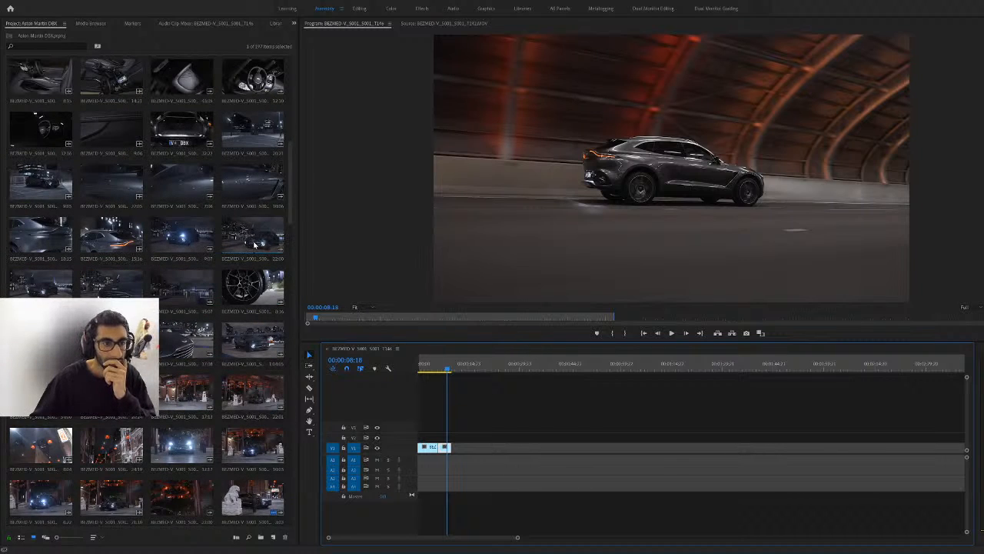
pyautogui.scroll(5, 259, 244)
pyautogui.scroll(4, 253, 245)
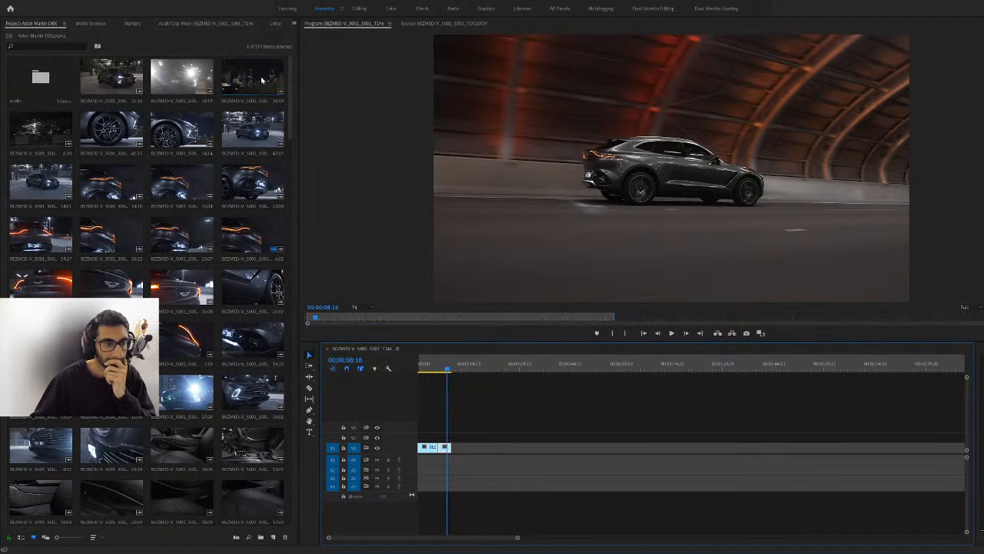
pyautogui.doubleClick(258, 81)
pyautogui.moveTo(358, 322); pyautogui.dragTo(659, 327)
pyautogui.moveTo(335, 321); pyautogui.dragTo(502, 338)
pyautogui.press('i')
pyautogui.press('space')
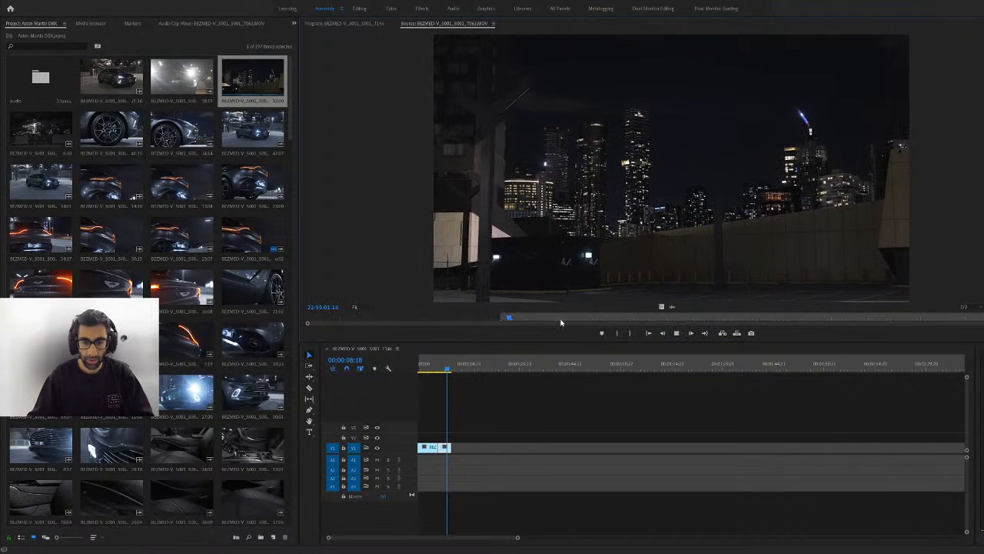
pyautogui.moveTo(646, 319); pyautogui.dragTo(833, 326)
pyautogui.press('o')
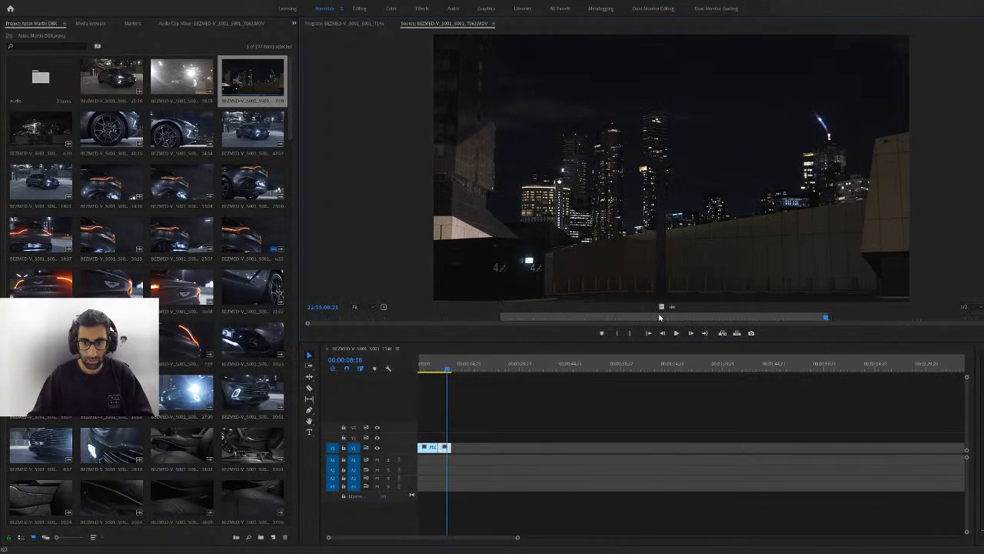
# Place the skyline video at the very start of V1, ahead of the taillight close-up, and scrub through it in the sequence
pyautogui.moveTo(660, 307); pyautogui.dragTo(419, 437)
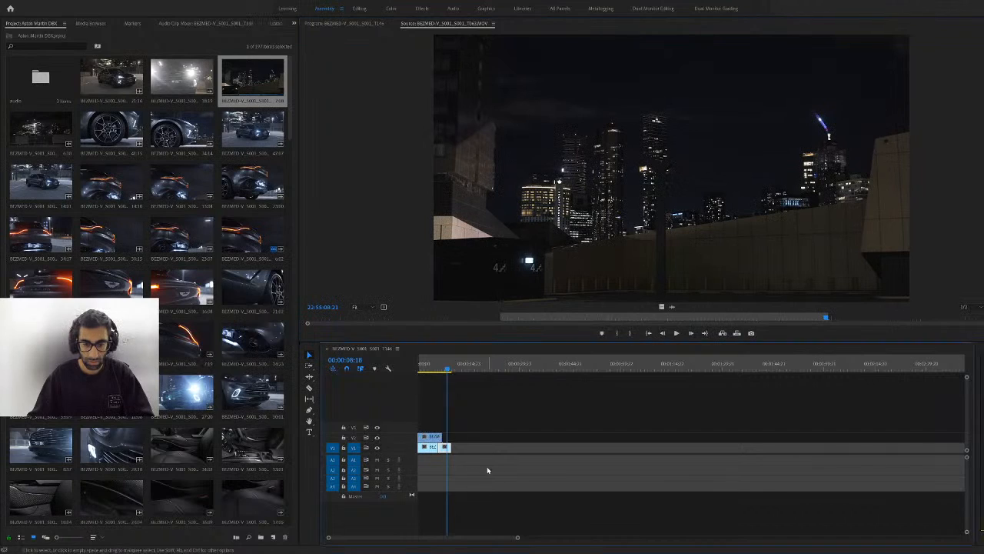
pyautogui.moveTo(488, 469); pyautogui.dragTo(432, 449)
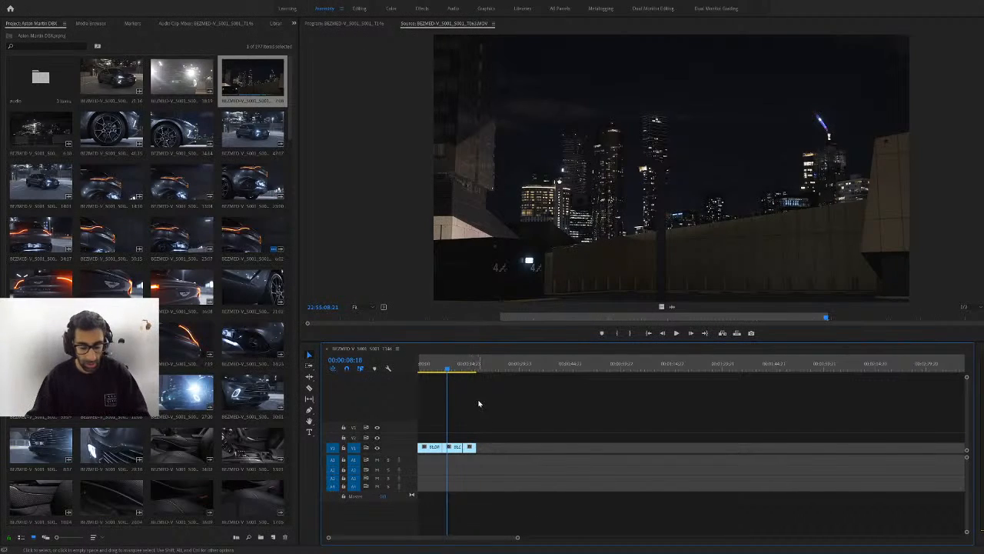
pyautogui.click(439, 368)
pyautogui.moveTo(439, 369); pyautogui.dragTo(429, 369)
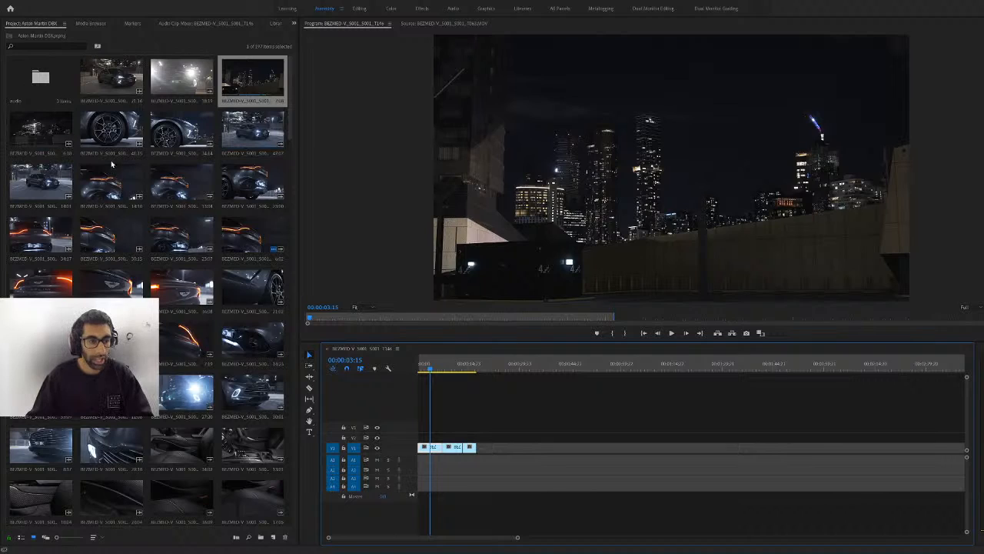
# Review the headlight close-up clip and scrub through the front wheel clip in the Source monitor
pyautogui.doubleClick(177, 132)
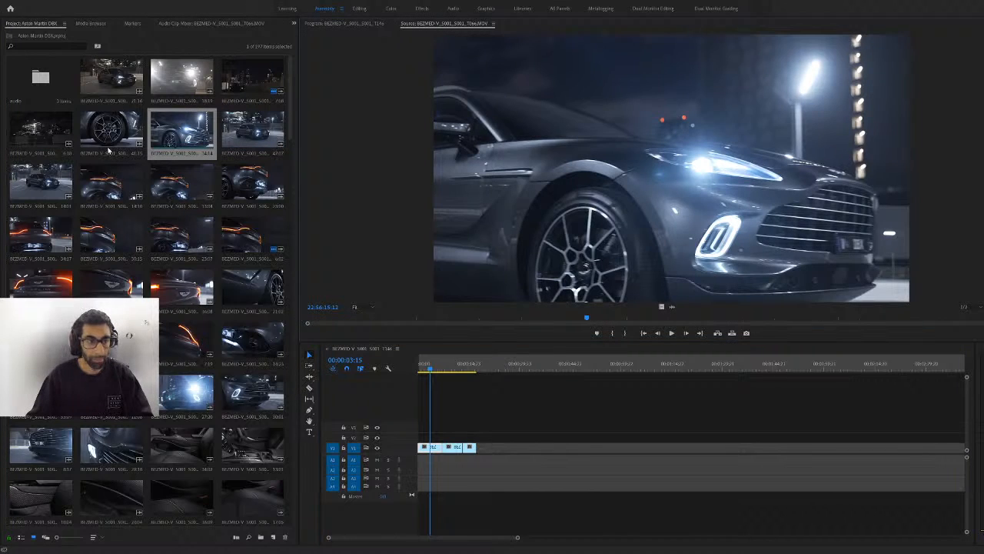
pyautogui.doubleClick(110, 138)
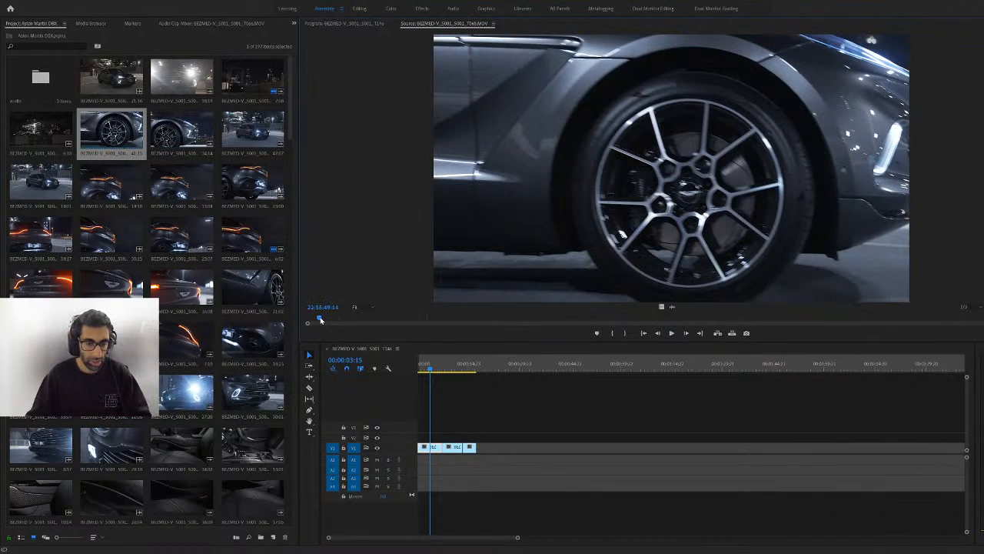
pyautogui.moveTo(320, 319); pyautogui.dragTo(388, 318)
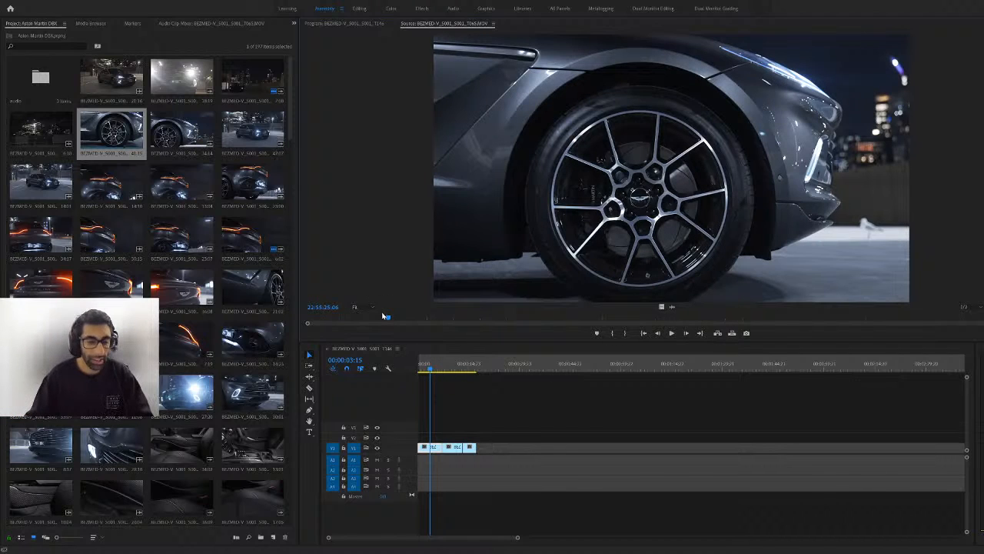
pyautogui.moveTo(388, 317); pyautogui.dragTo(725, 351)
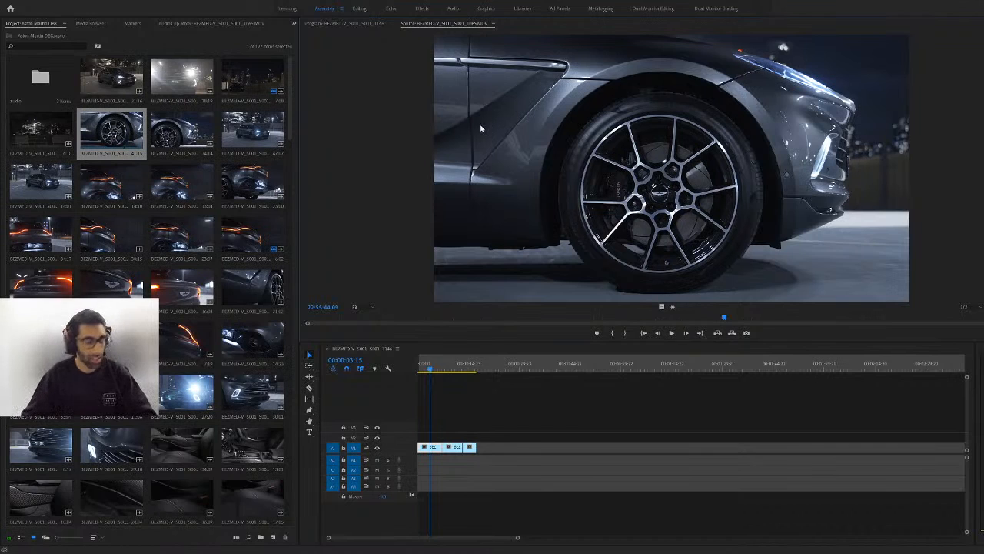
# Mark the wider final section of the front wheel clip and add its video to V1 directly after the tunnel shot
pyautogui.moveTo(585, 318); pyautogui.dragTo(983, 322)
pyautogui.press('i')
pyautogui.press('i')
pyautogui.press('o')
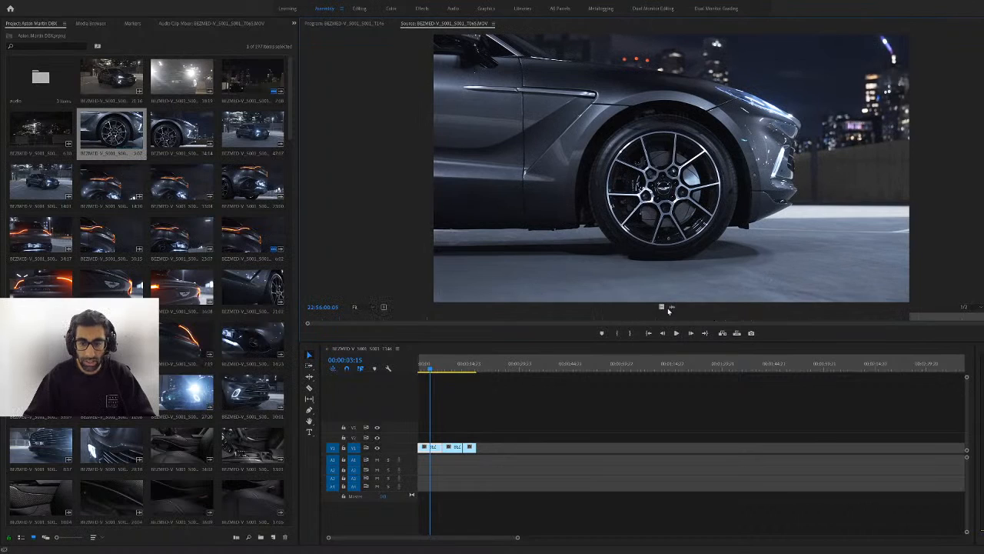
pyautogui.moveTo(621, 371); pyautogui.dragTo(518, 425)
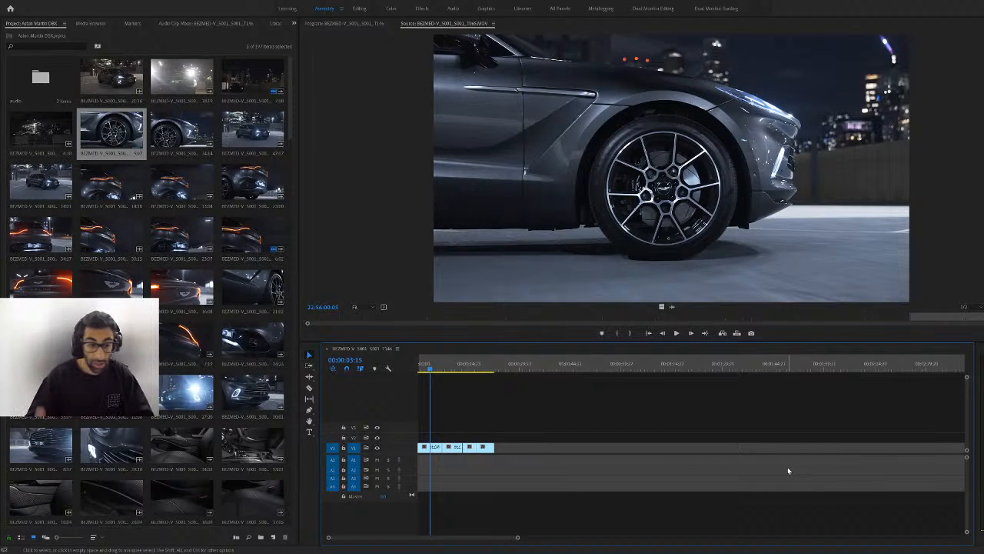
# Scrub the sequence from the tunnel shot into the front wheel shot to check the cut
pyautogui.click(470, 364)
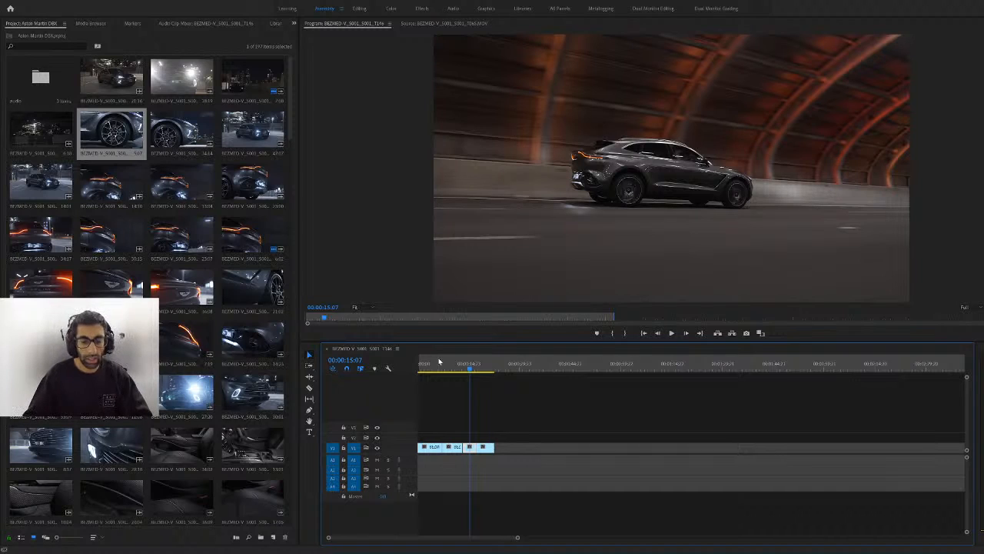
pyautogui.click(254, 138)
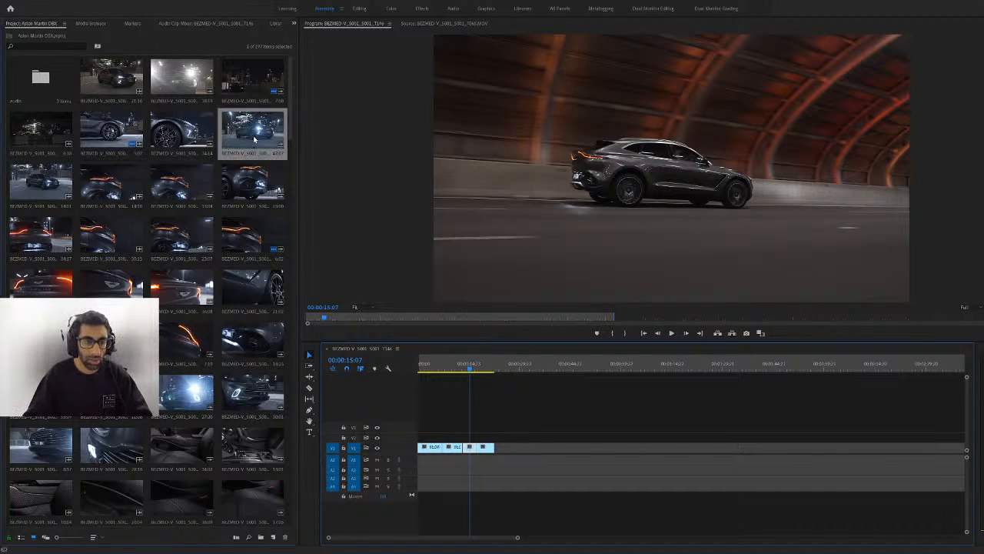
pyautogui.moveTo(460, 367); pyautogui.dragTo(482, 369)
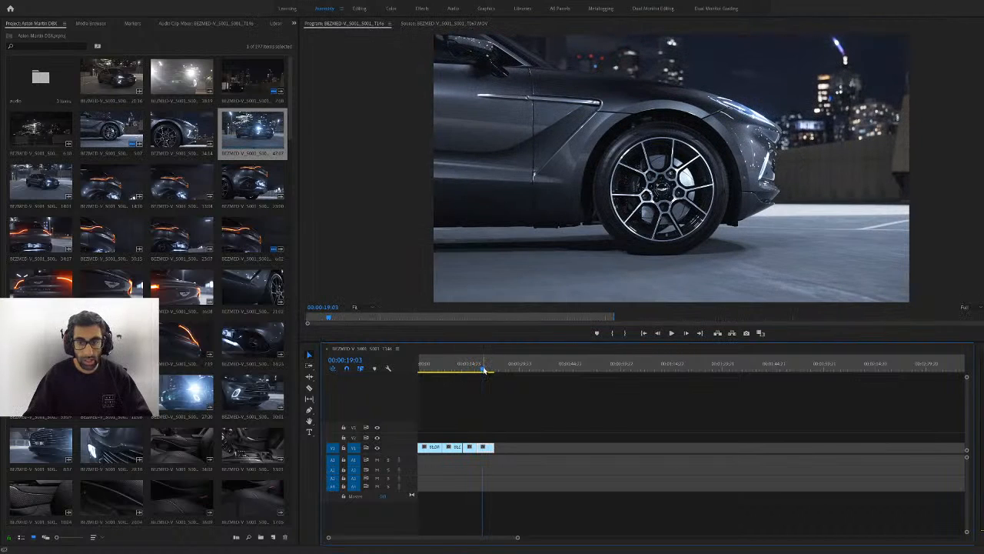
# Review the parked front three-quarter clip with the office towers and compare it with the wheel shot ending the opening
pyautogui.doubleClick(267, 146)
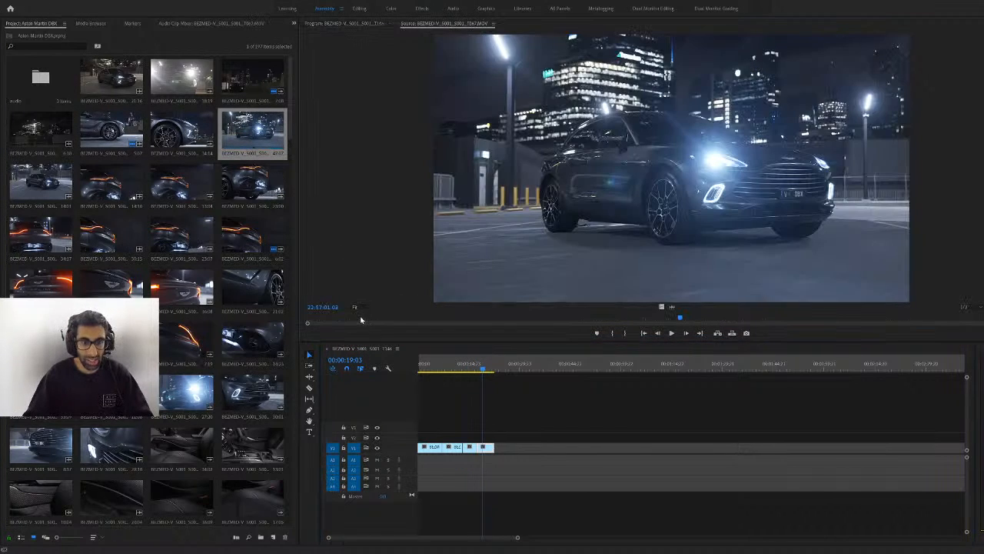
pyautogui.press('space')
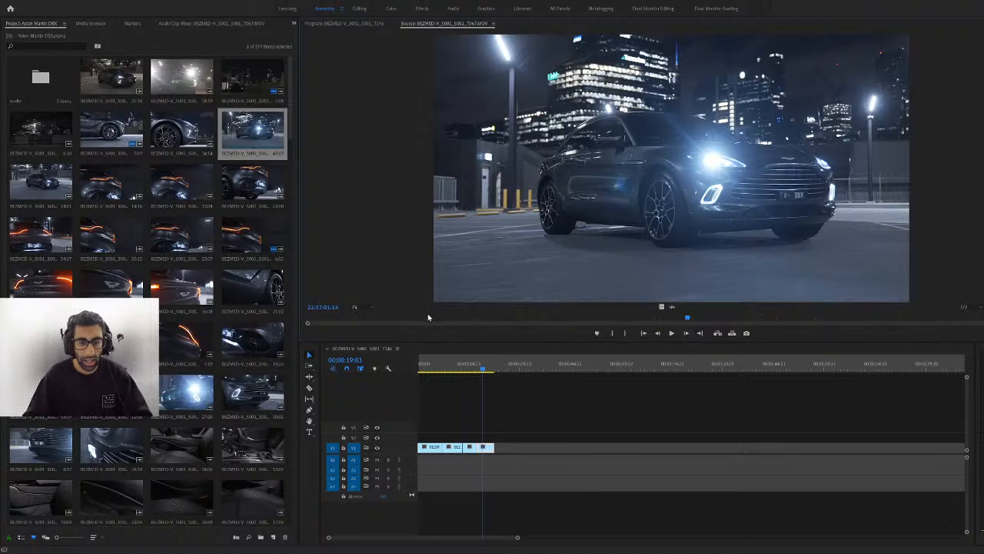
pyautogui.moveTo(687, 317); pyautogui.dragTo(829, 318)
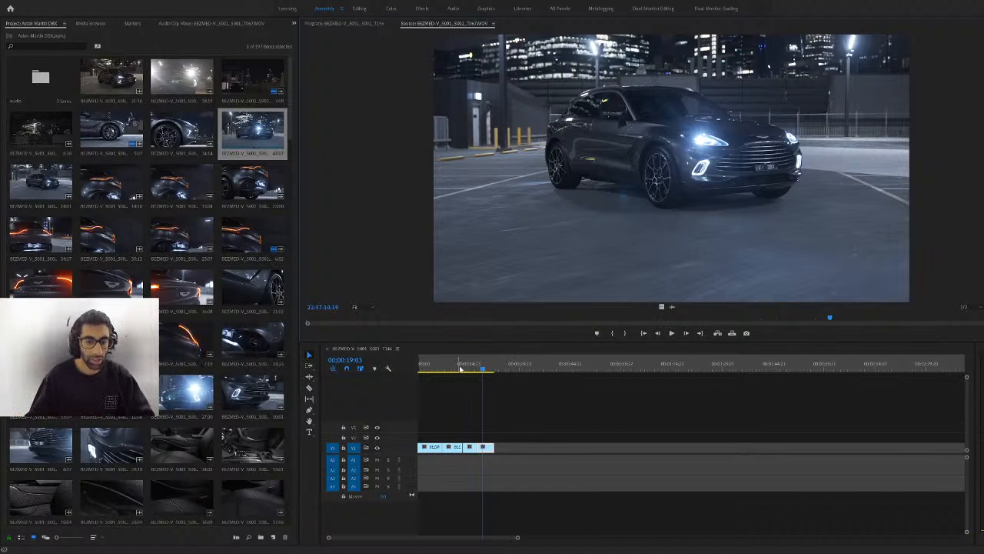
pyautogui.moveTo(458, 369); pyautogui.dragTo(488, 392)
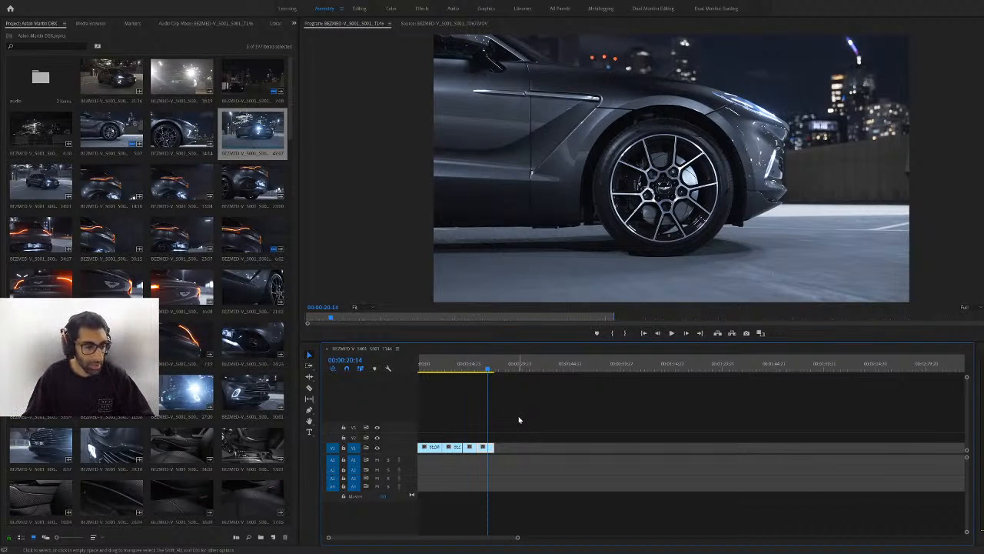
pyautogui.moveTo(450, 376); pyautogui.dragTo(487, 379)
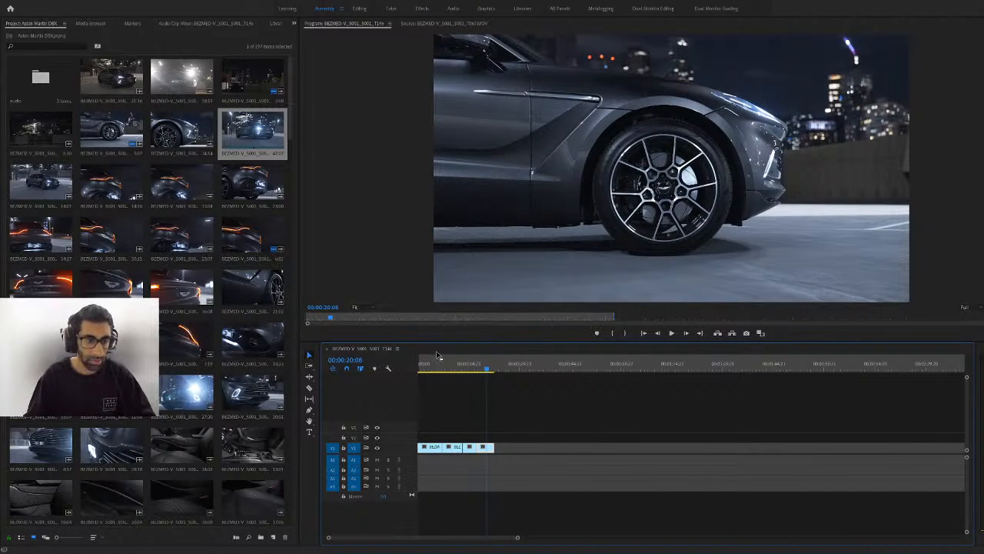
# Browse down to the waterfront night footage and scrub through the clip moving towards the car's front grille
pyautogui.scroll(-5, 204, 326)
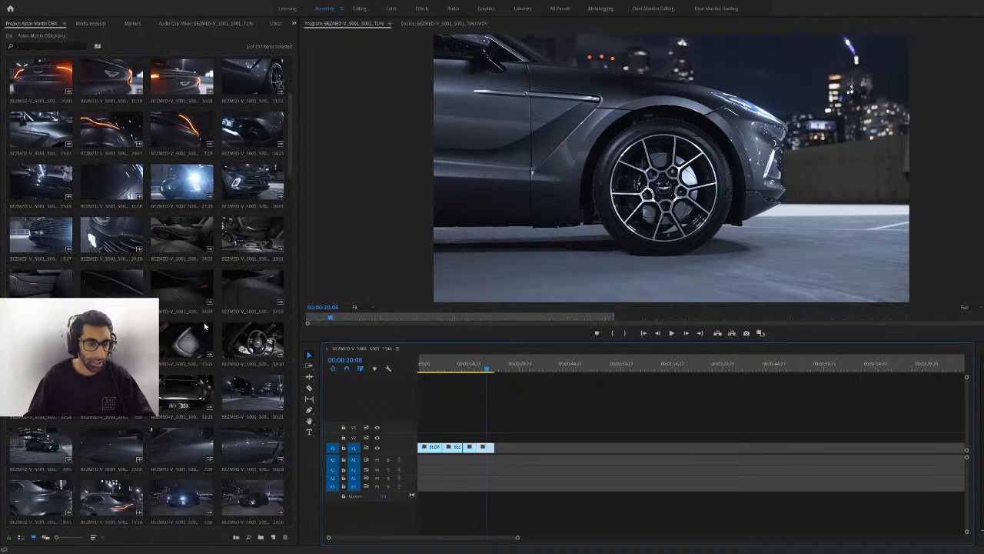
pyautogui.scroll(-3, 208, 350)
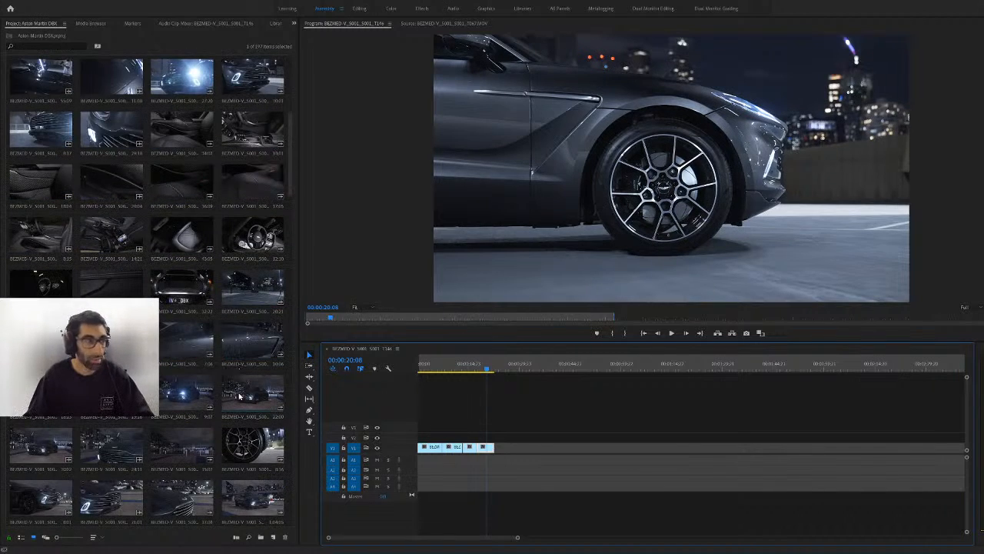
pyautogui.doubleClick(242, 395)
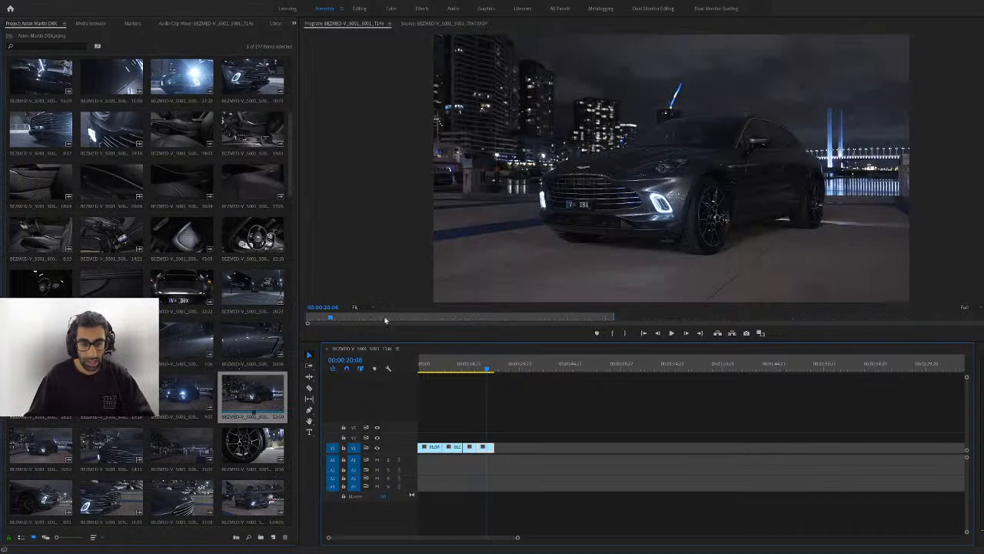
pyautogui.moveTo(340, 319); pyautogui.dragTo(913, 316)
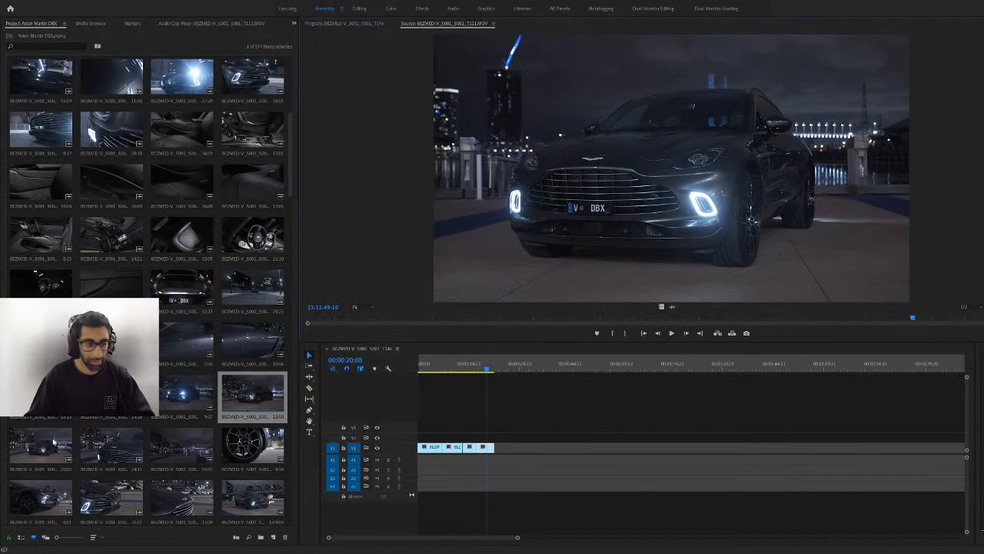
# Mark the end section of the next waterfront front three-quarter clip and add its video to V1 directly after the wheel shot
pyautogui.doubleClick(52, 452)
pyautogui.moveTo(368, 316); pyautogui.dragTo(949, 321)
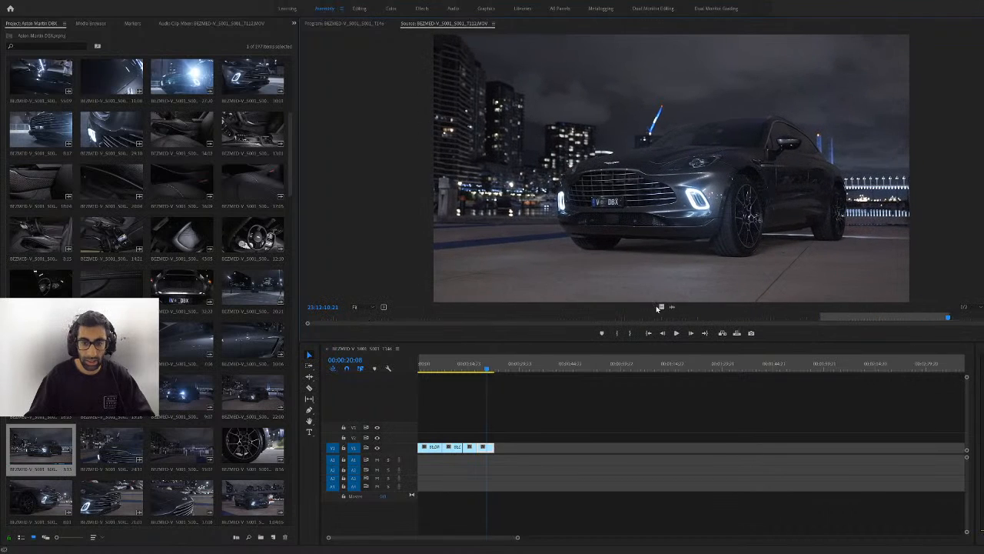
pyautogui.moveTo(661, 307); pyautogui.dragTo(503, 447)
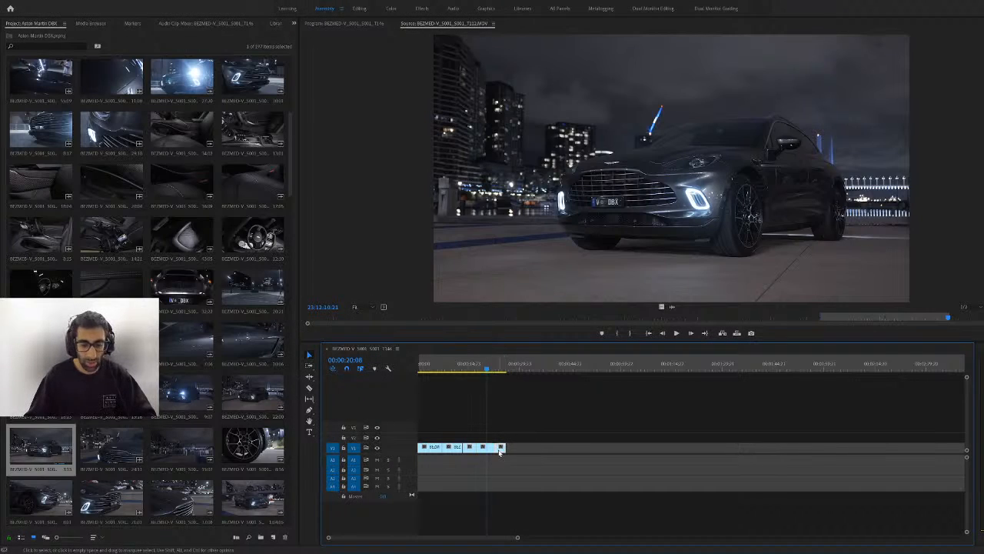
pyautogui.click(492, 368)
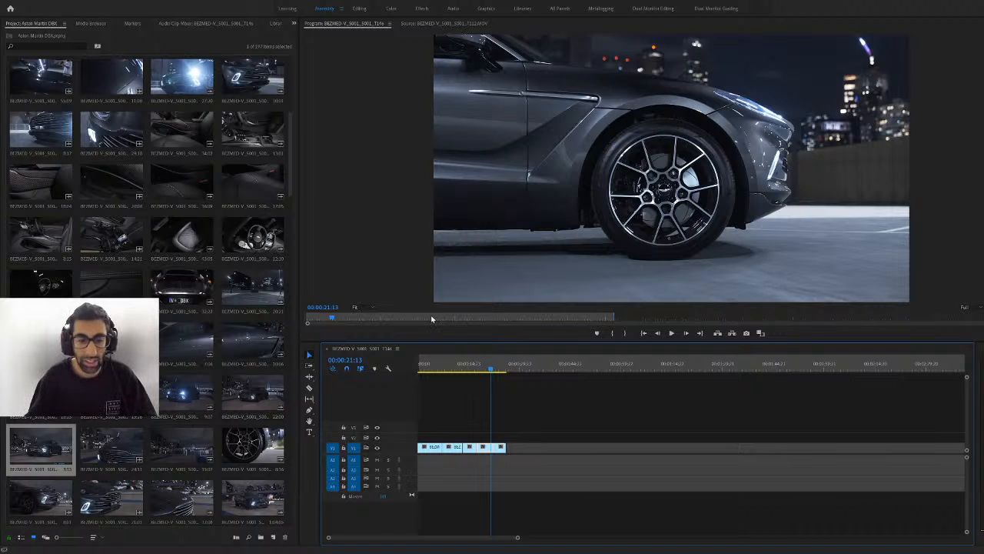
# Check the front wheel shot in the sequence and compare it with the waterfront front three-quarter clip
pyautogui.moveTo(435, 317); pyautogui.dragTo(450, 318)
pyautogui.click(491, 363)
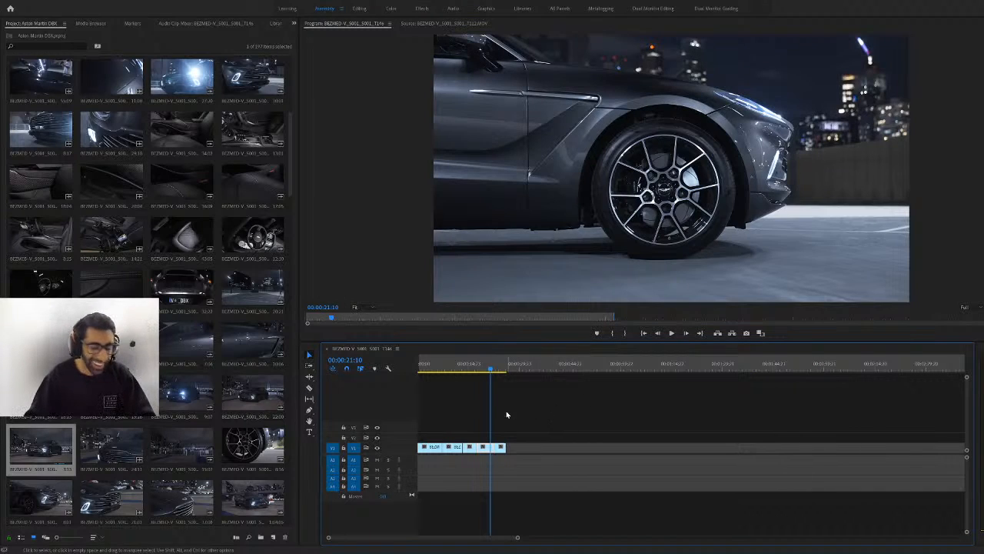
pyautogui.doubleClick(52, 462)
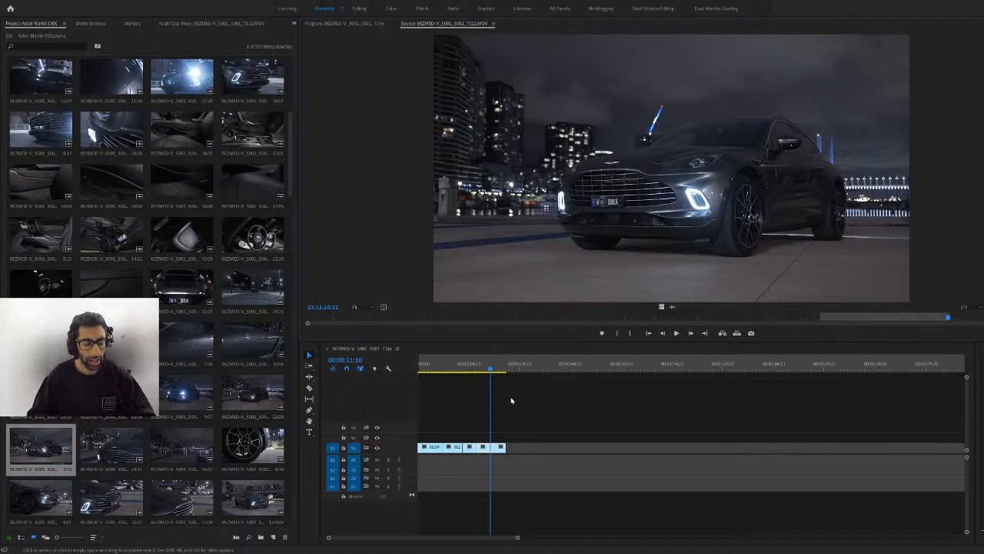
# Mark a section of the rear three-quarter night driving clip, add its video to the end of V1 and save the project
pyautogui.scroll(-4, 231, 348)
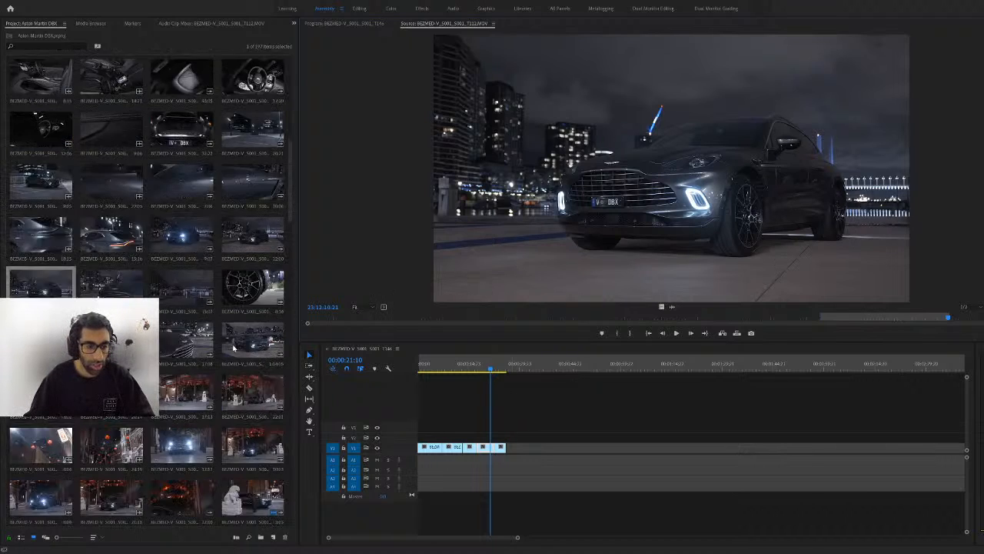
pyautogui.scroll(-2, 206, 338)
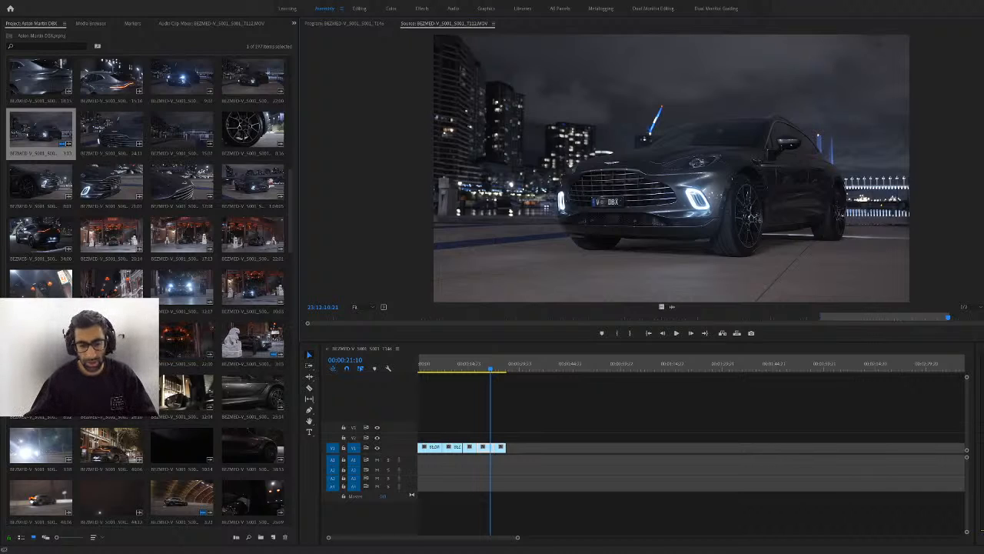
pyautogui.scroll(-3, 83, 242)
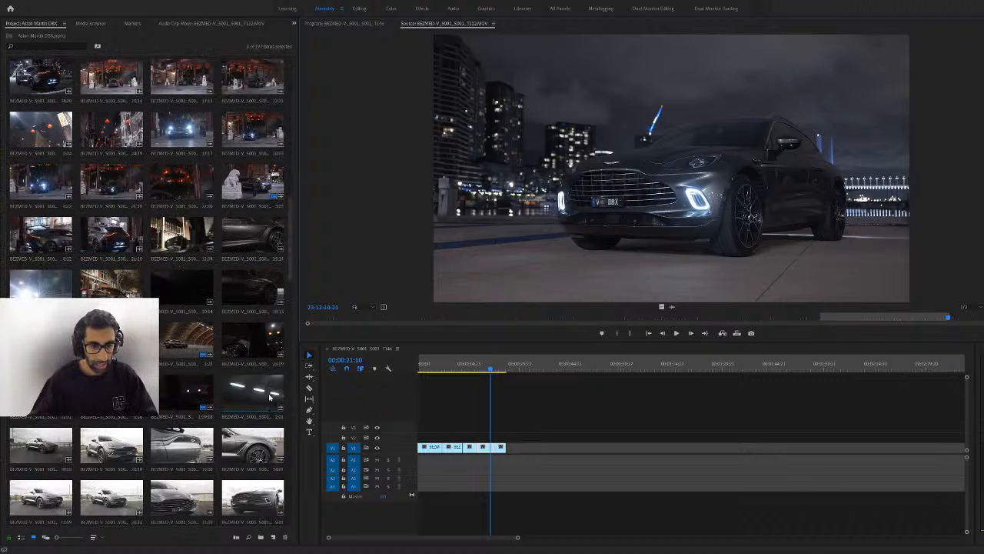
pyautogui.click(271, 344)
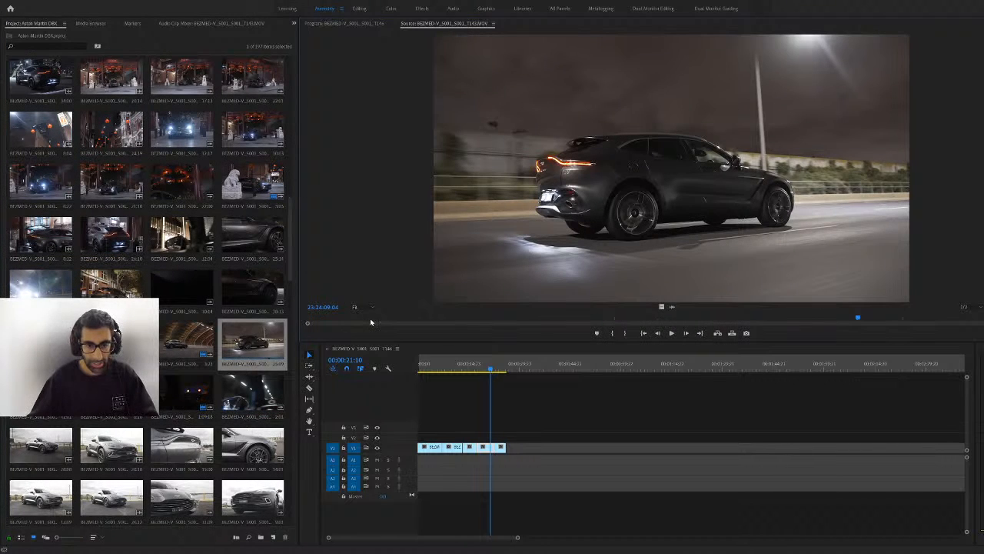
pyautogui.moveTo(371, 322); pyautogui.dragTo(788, 322)
pyautogui.press('i')
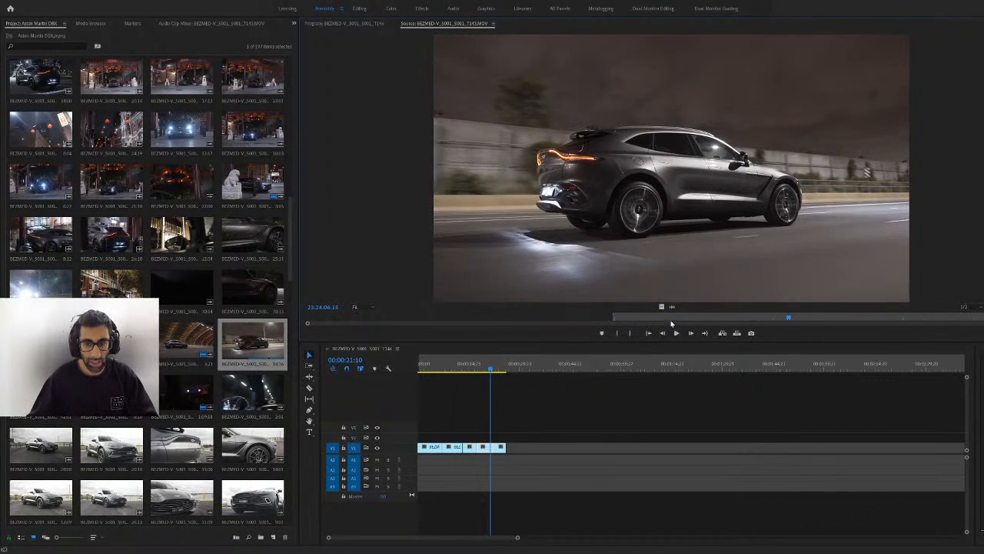
pyautogui.press('o')
pyautogui.moveTo(661, 306); pyautogui.dragTo(505, 447)
pyautogui.hotkey('ctrl', 's')
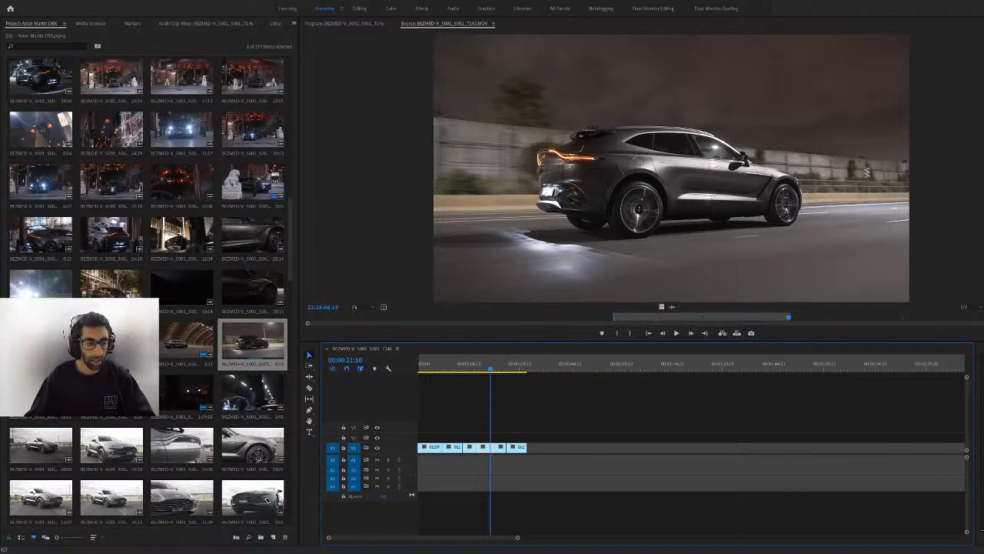
# Mark the section ending on the front wheel close-up in the side driving clip and add its video to the end of V1
pyautogui.doubleClick(182, 390)
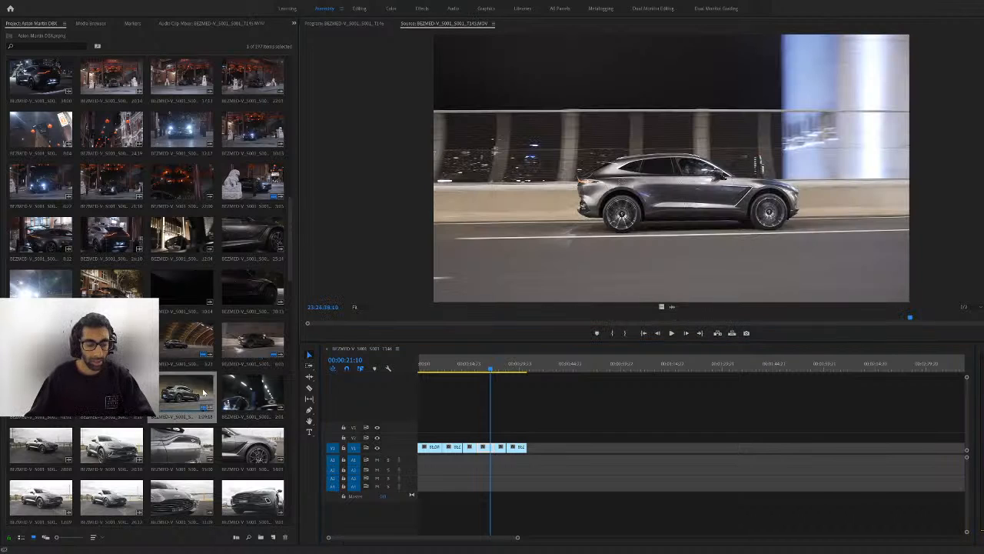
pyautogui.moveTo(371, 319); pyautogui.dragTo(817, 355)
pyautogui.moveTo(803, 320); pyautogui.dragTo(839, 333)
pyautogui.moveTo(832, 332); pyautogui.dragTo(829, 331)
pyautogui.press('o')
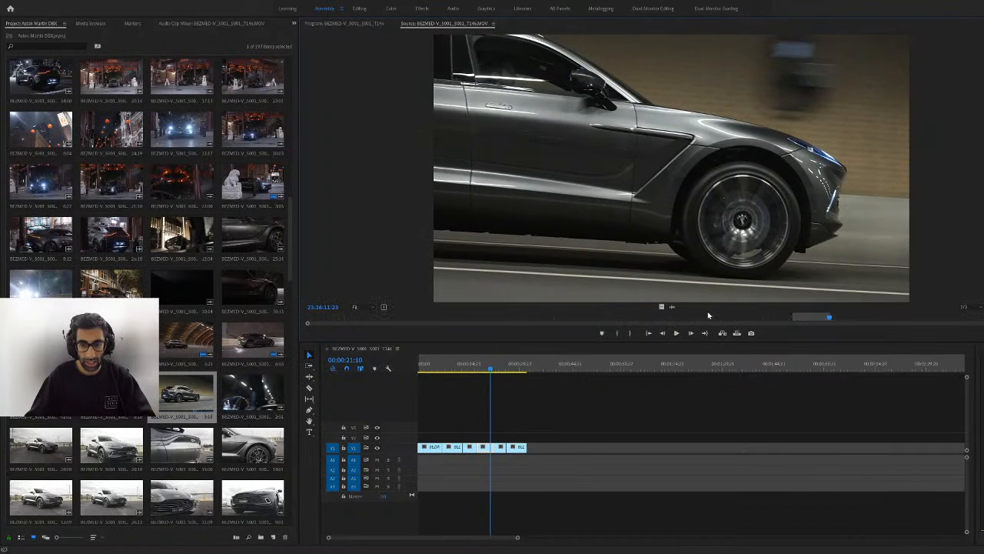
pyautogui.moveTo(660, 307); pyautogui.dragTo(535, 447)
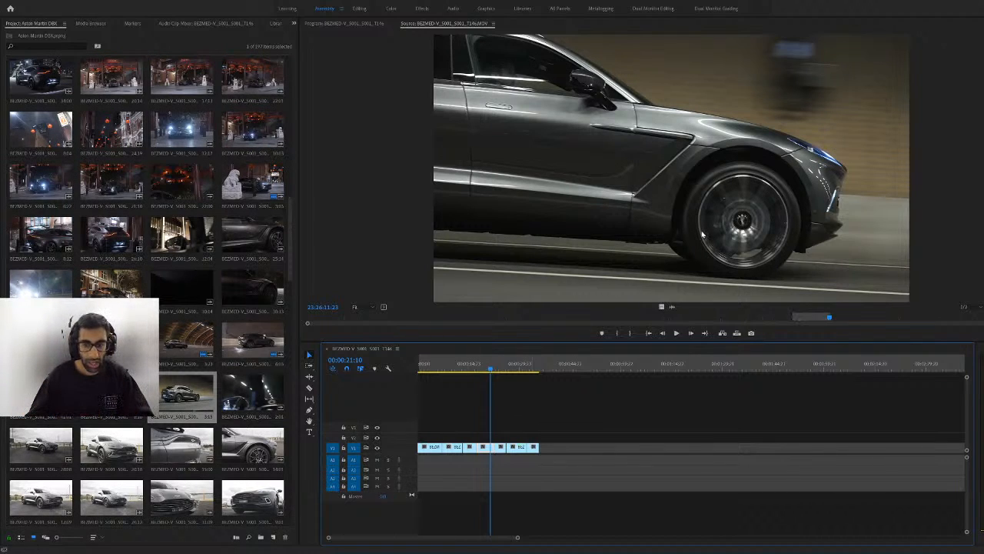
# Mark the rear three-quarter section beside the brick wall in the same driving clip and append its video to V1
pyautogui.click(828, 318)
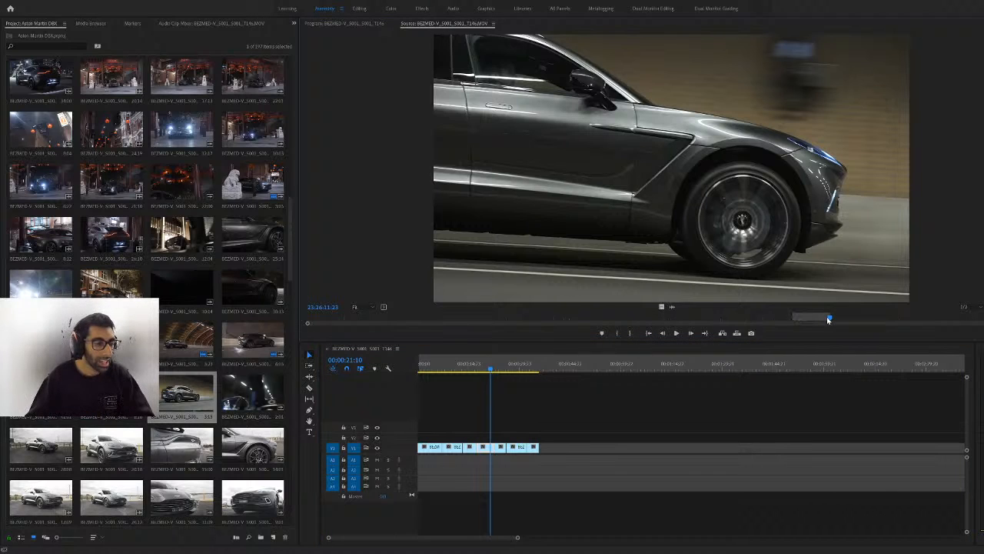
pyautogui.moveTo(828, 319)
pyautogui.mouseDown()
pyautogui.moveTo(913, 331)
pyautogui.moveTo(898, 325)
pyautogui.moveTo(903, 316)
pyautogui.moveTo(935, 320)
pyautogui.moveTo(921, 320)
pyautogui.mouseUp()
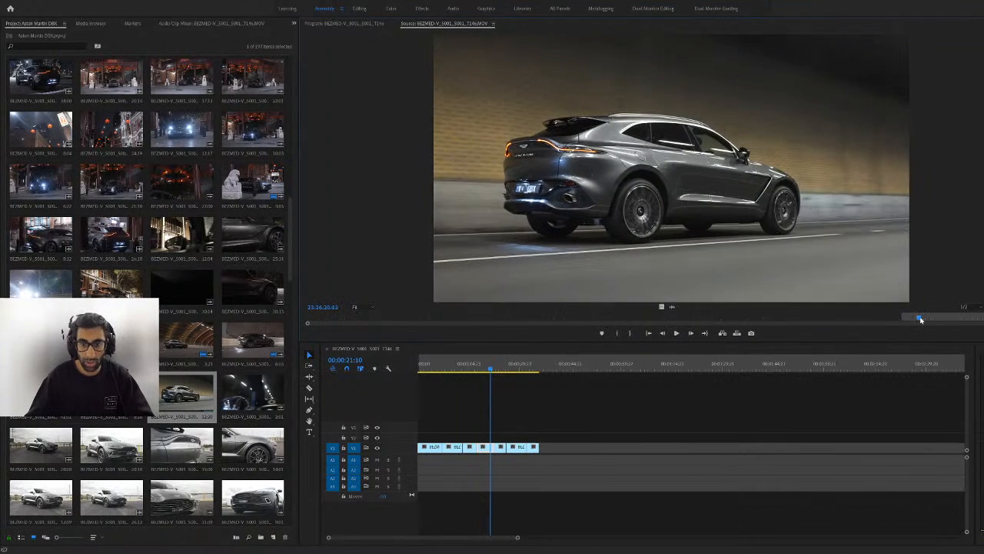
pyautogui.press('o')
pyautogui.moveTo(663, 307); pyautogui.dragTo(542, 452)
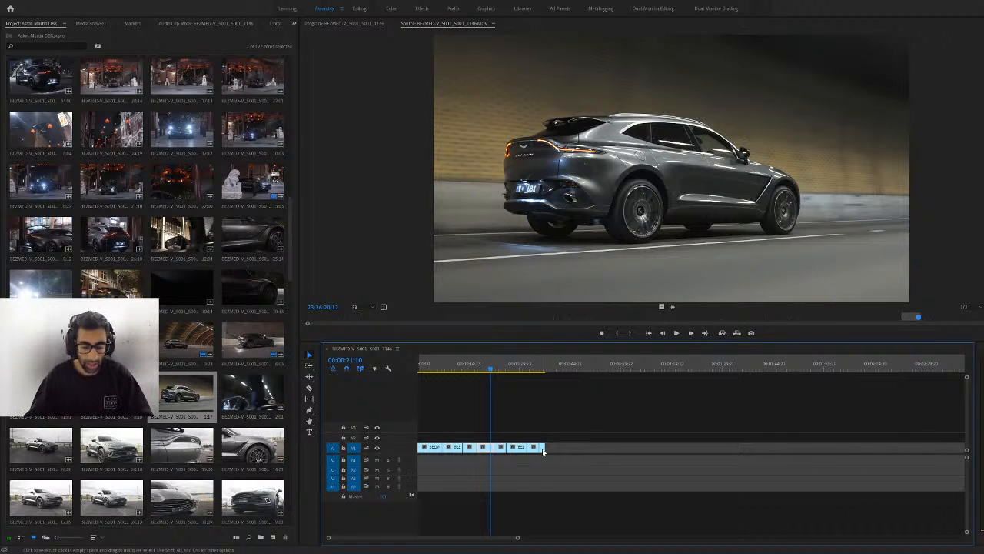
# Mark the move across the grille and badge in the waterfront clip and add its video to V1 after the brick wall driving shot
pyautogui.scroll(5, 208, 416)
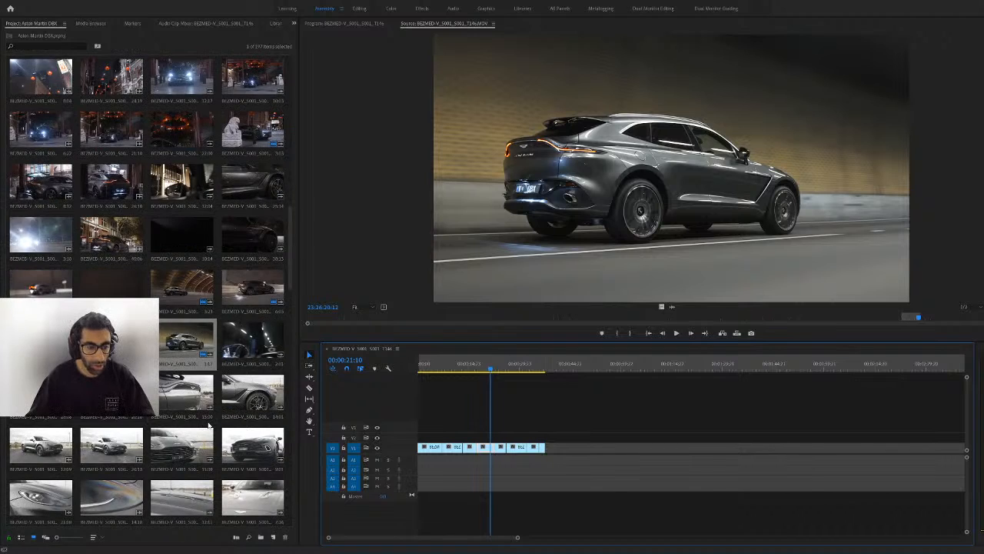
pyautogui.moveTo(460, 373); pyautogui.dragTo(542, 402)
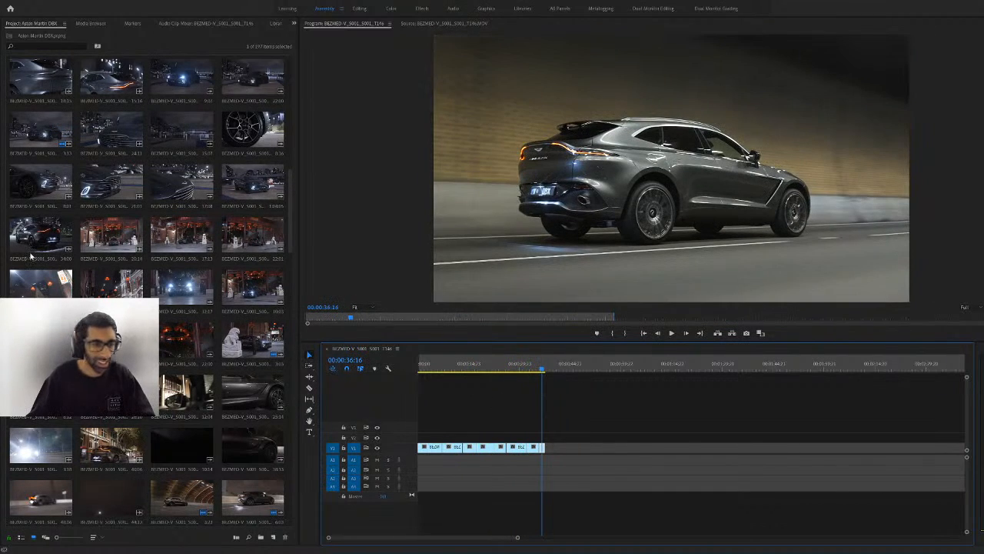
pyautogui.scroll(3, 152, 253)
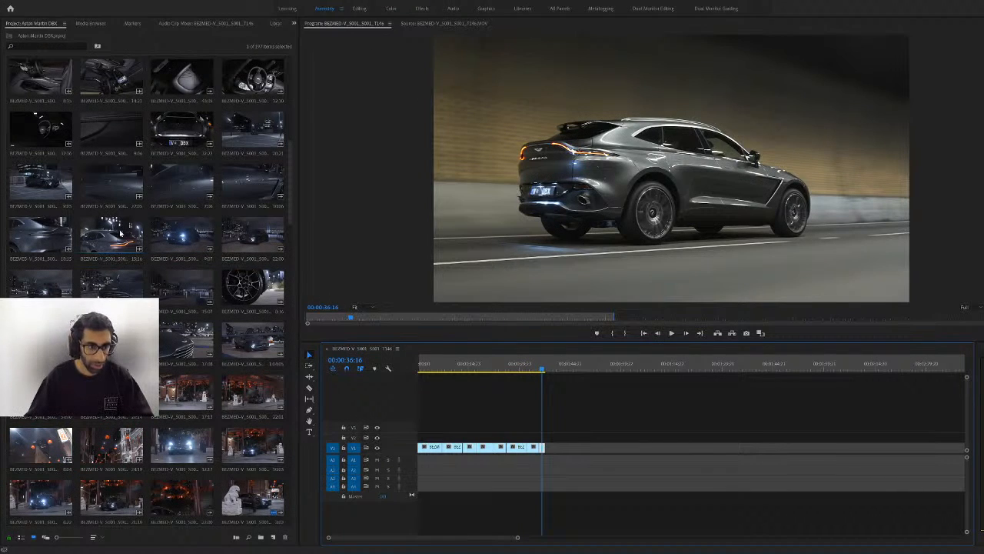
pyautogui.doubleClick(108, 283)
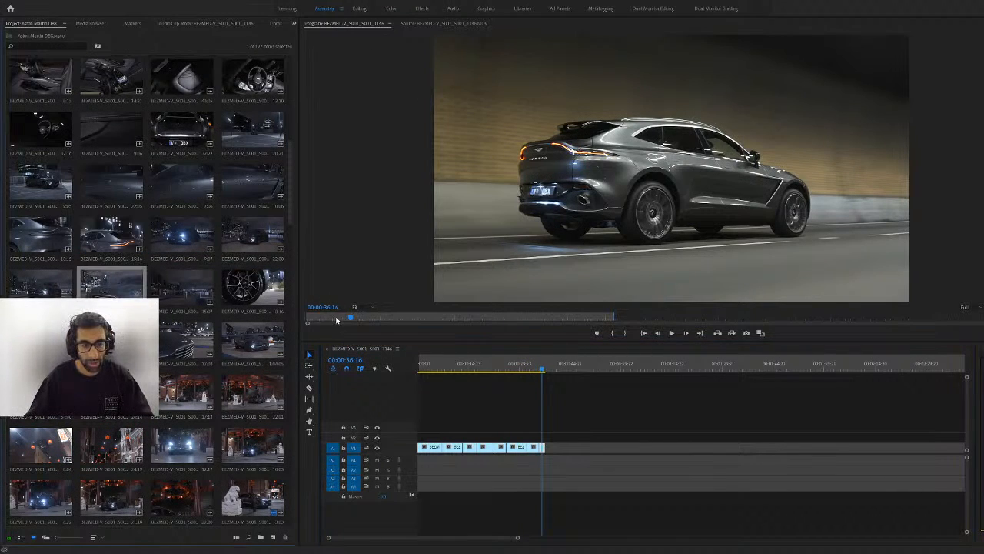
pyautogui.moveTo(689, 351); pyautogui.dragTo(614, 326)
pyautogui.press('i')
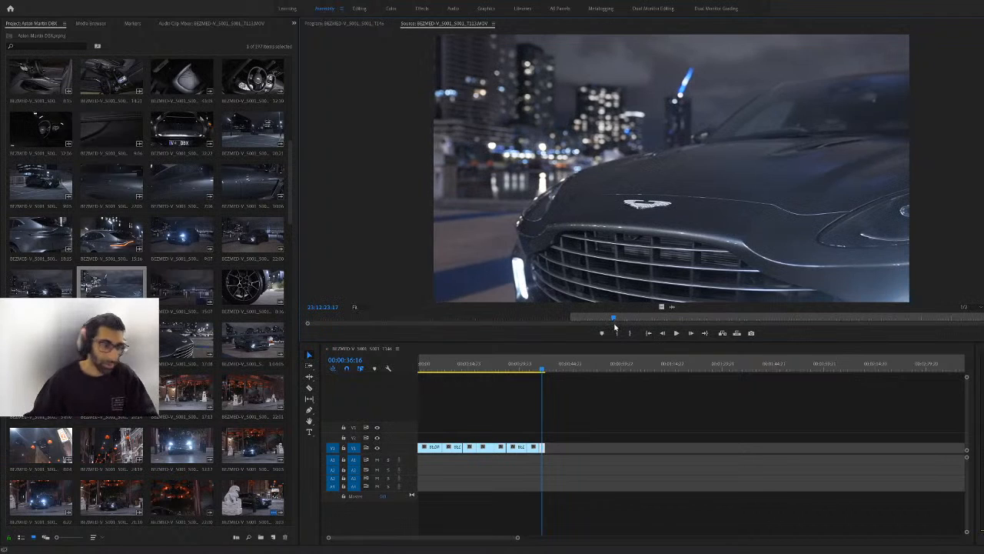
pyautogui.click(680, 321)
pyautogui.moveTo(681, 321)
pyautogui.mouseDown()
pyautogui.moveTo(718, 320)
pyautogui.moveTo(550, 457)
pyautogui.mouseUp()
pyautogui.press('o')
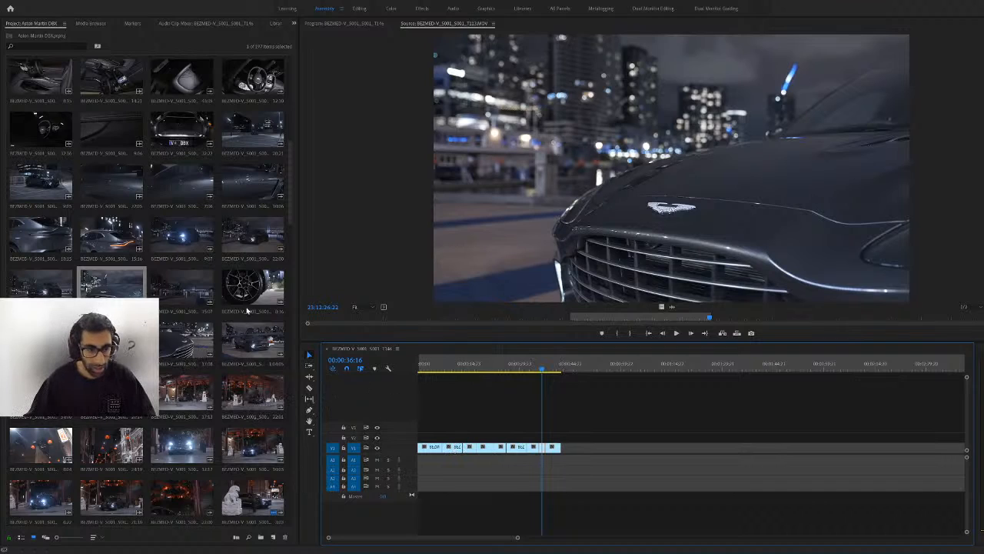
# Open the wheel close-up clip and scrub the sequence through its last shots to the grille shot
pyautogui.click(263, 292)
pyautogui.doubleClick(263, 292)
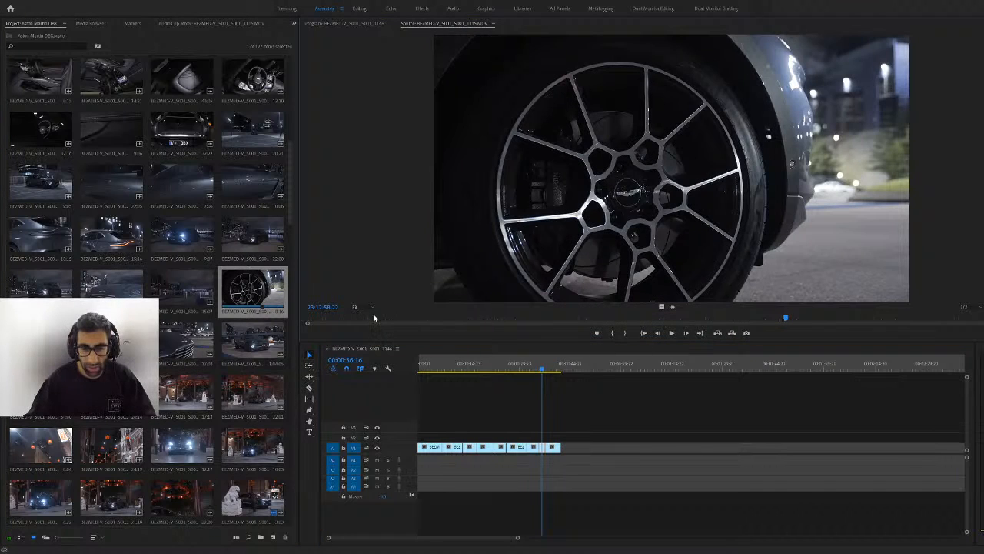
pyautogui.moveTo(527, 376); pyautogui.dragTo(561, 394)
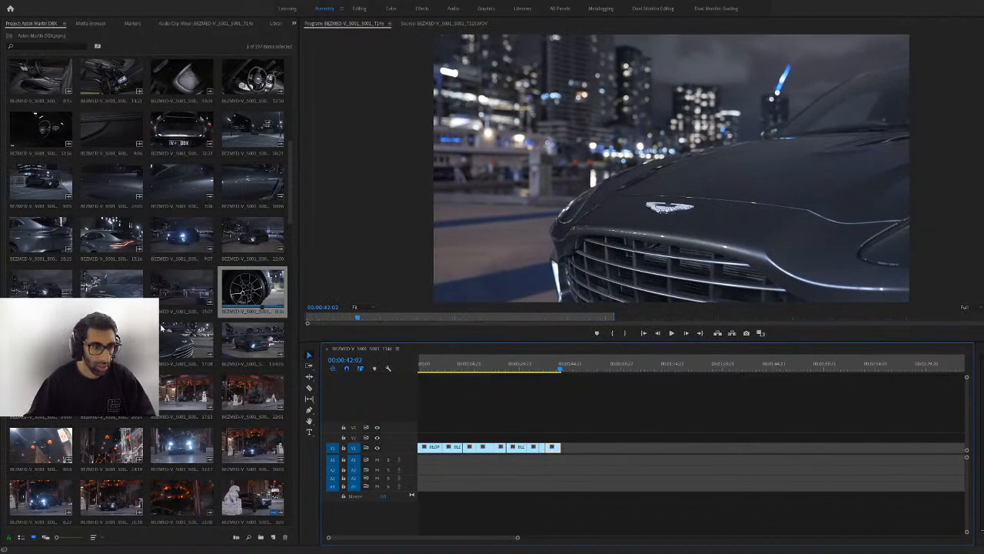
pyautogui.scroll(1, 206, 312)
pyautogui.scroll(1, 206, 312)
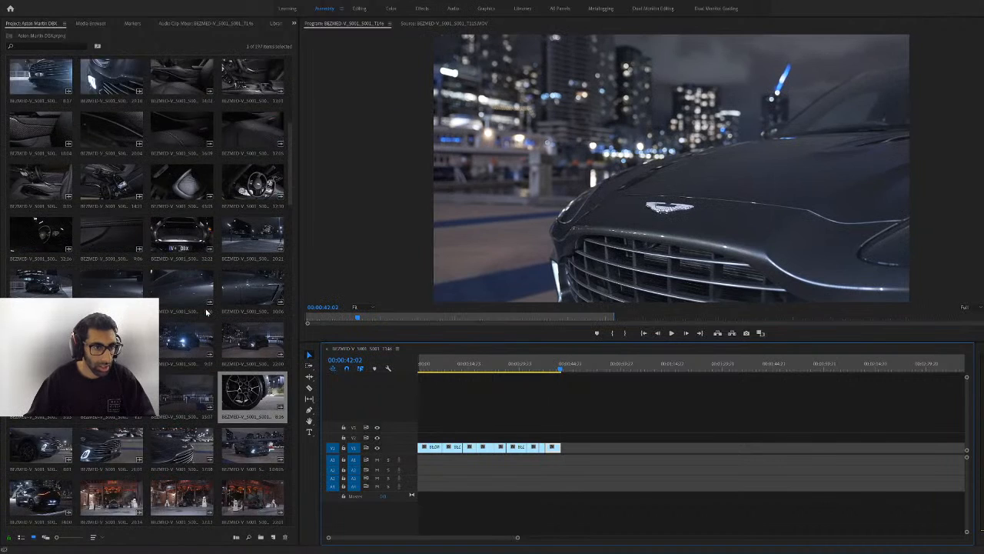
pyautogui.scroll(1, 206, 311)
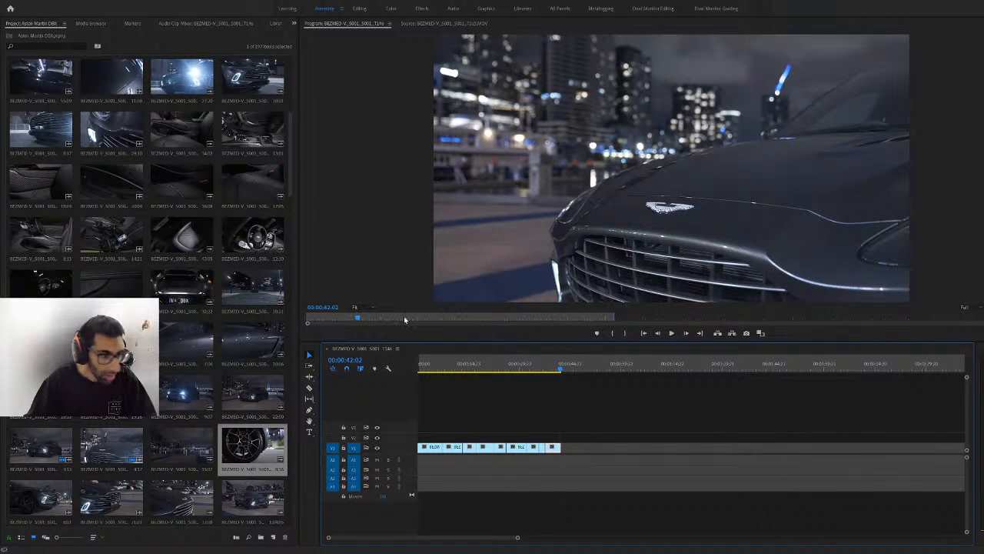
pyautogui.moveTo(490, 368); pyautogui.dragTo(553, 414)
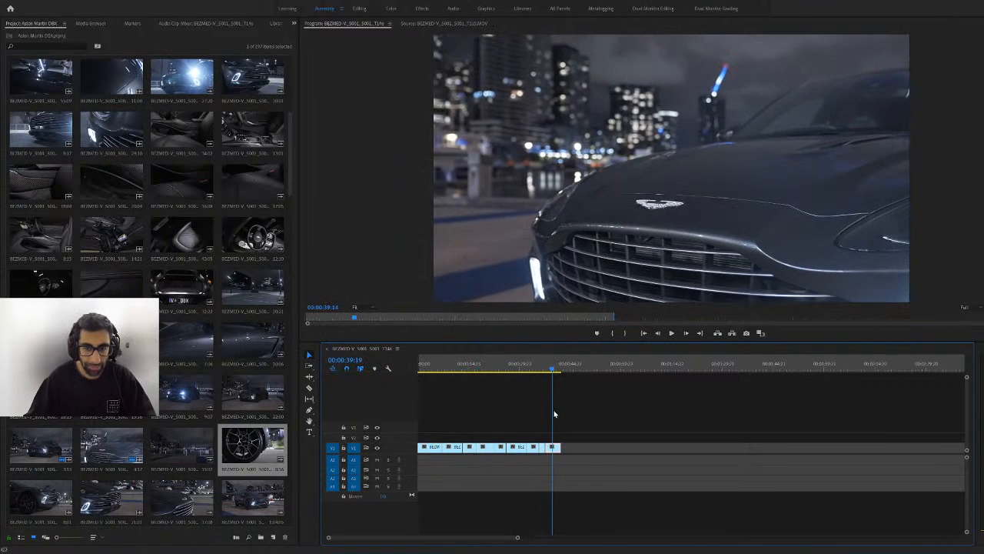
# Review the Chinatown clips of the car parked between the stone lions and of its front end behind the bollard
pyautogui.scroll(-2, 214, 357)
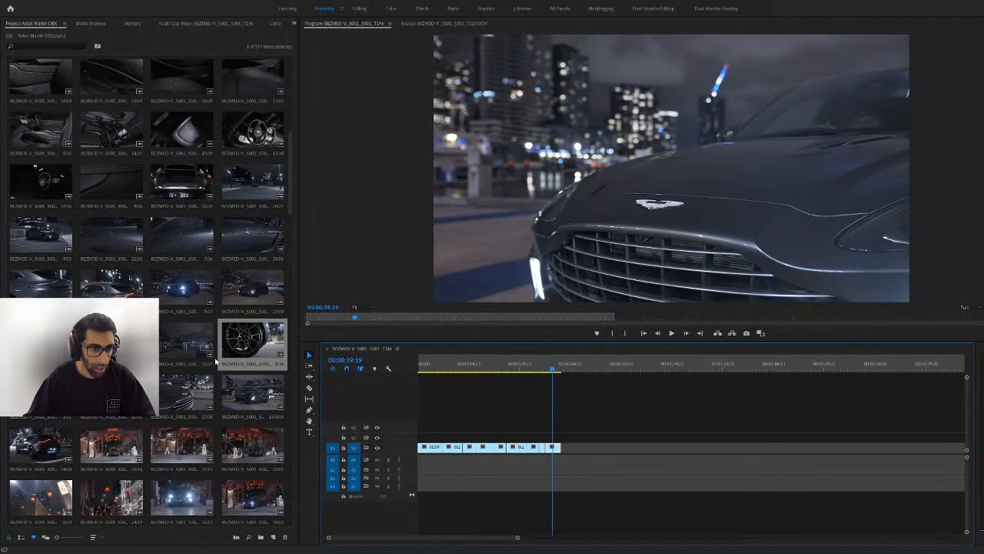
pyautogui.scroll(-2, 215, 360)
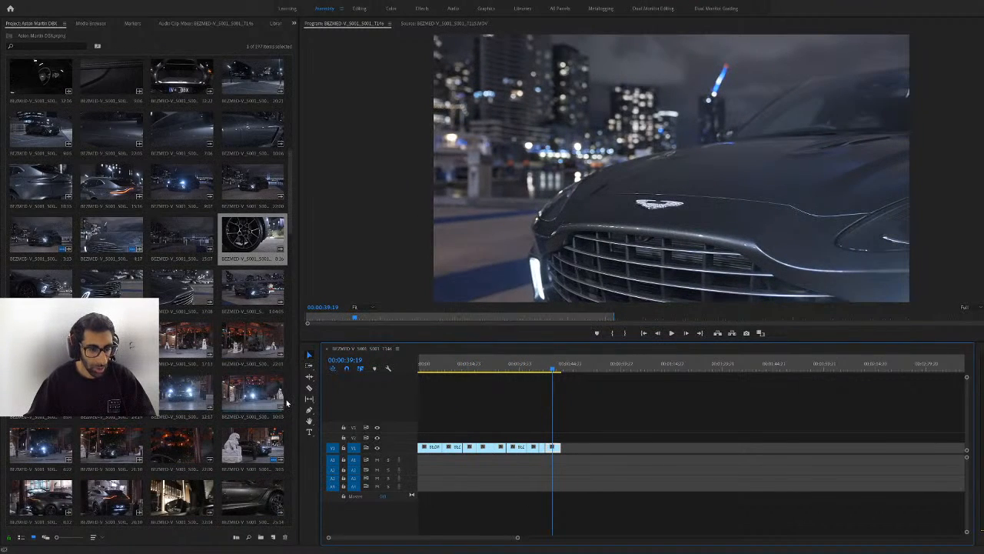
pyautogui.doubleClick(274, 400)
pyautogui.moveTo(373, 319); pyautogui.dragTo(555, 321)
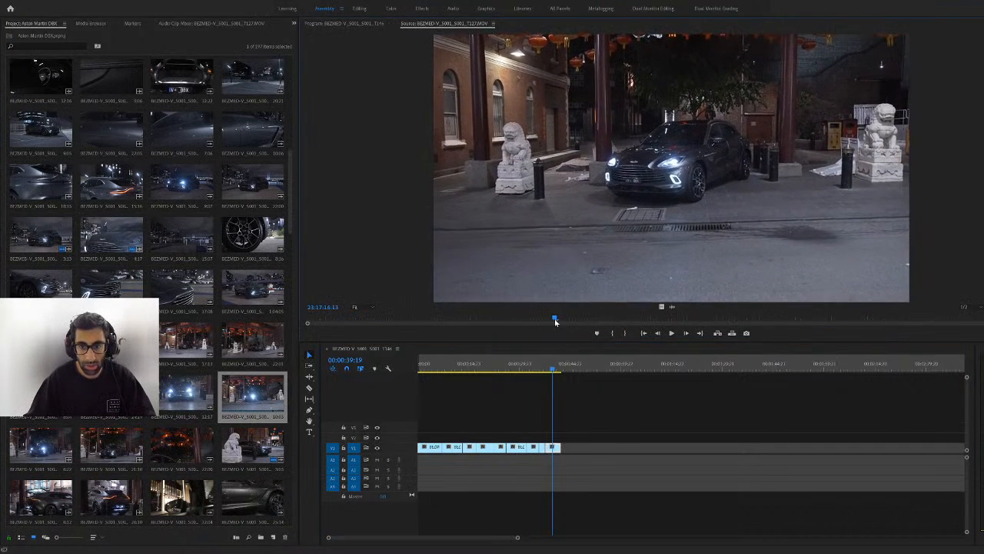
pyautogui.doubleClick(275, 439)
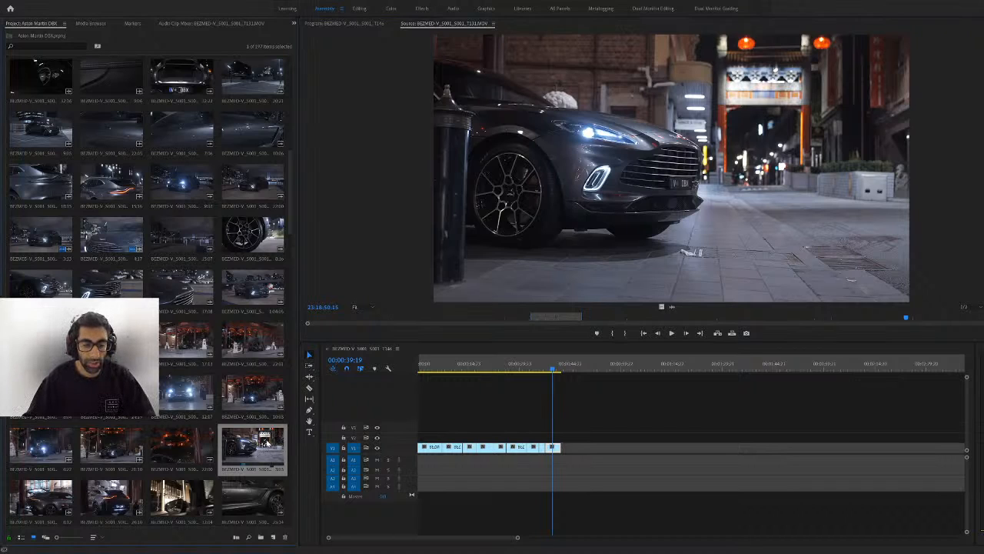
pyautogui.click(478, 316)
pyautogui.moveTo(479, 311); pyautogui.dragTo(829, 318)
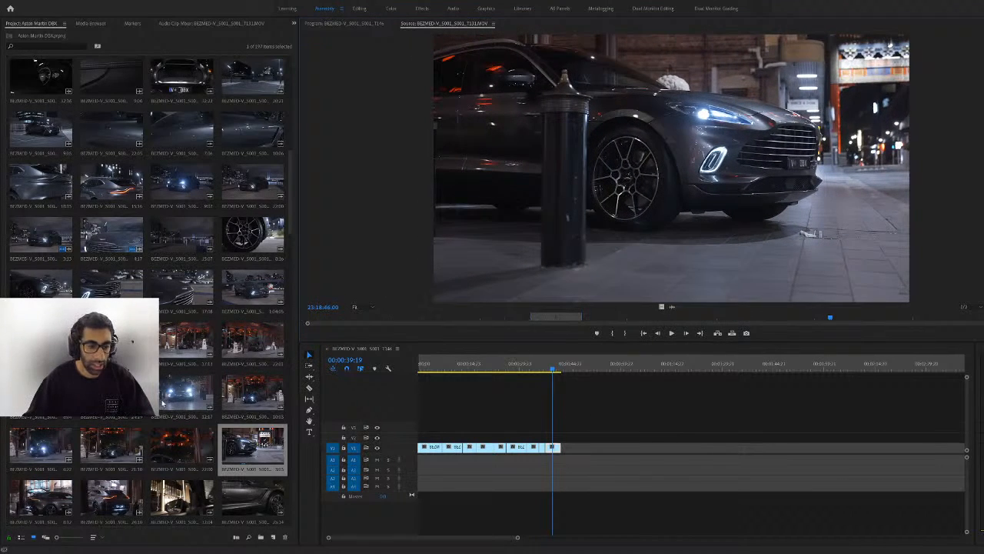
# Open the clip of red lanterns strung beside the tower and look through the neighbouring Chinatown footage
pyautogui.scroll(-1, 162, 403)
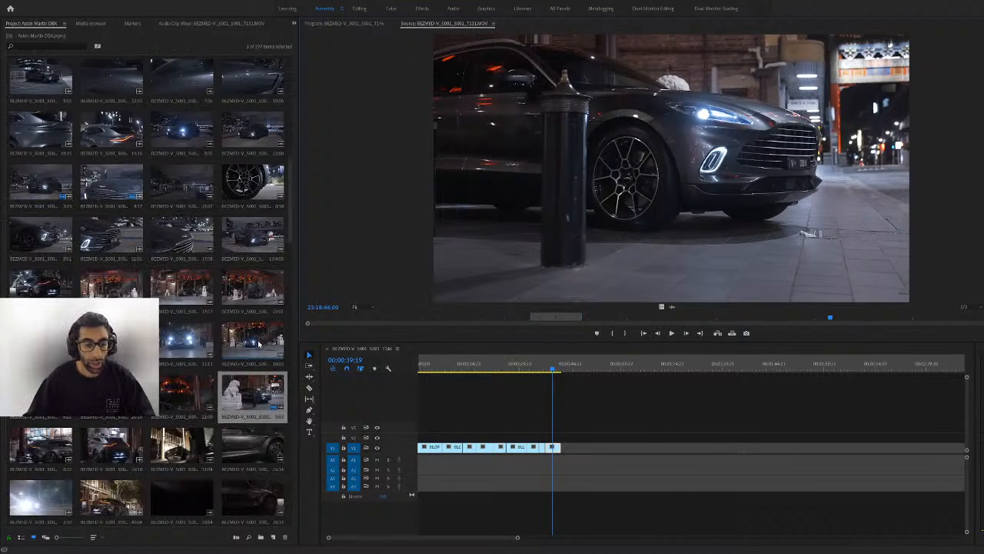
pyautogui.doubleClick(176, 396)
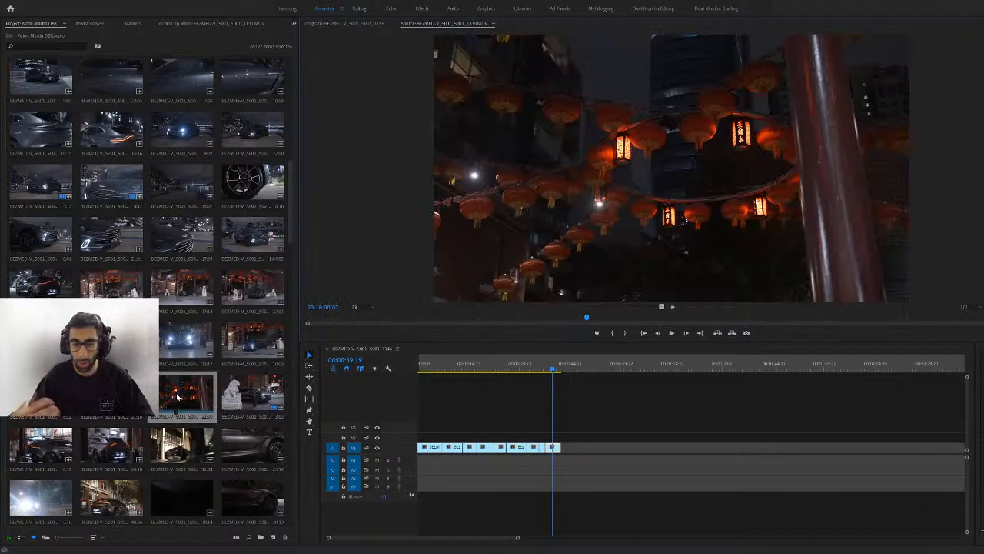
pyautogui.scroll(-2, 139, 446)
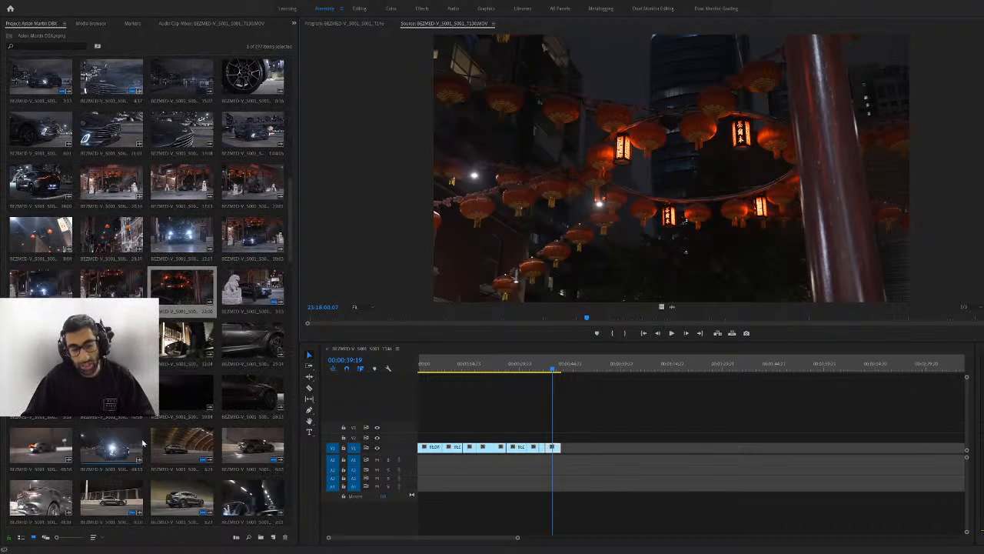
pyautogui.scroll(1, 166, 423)
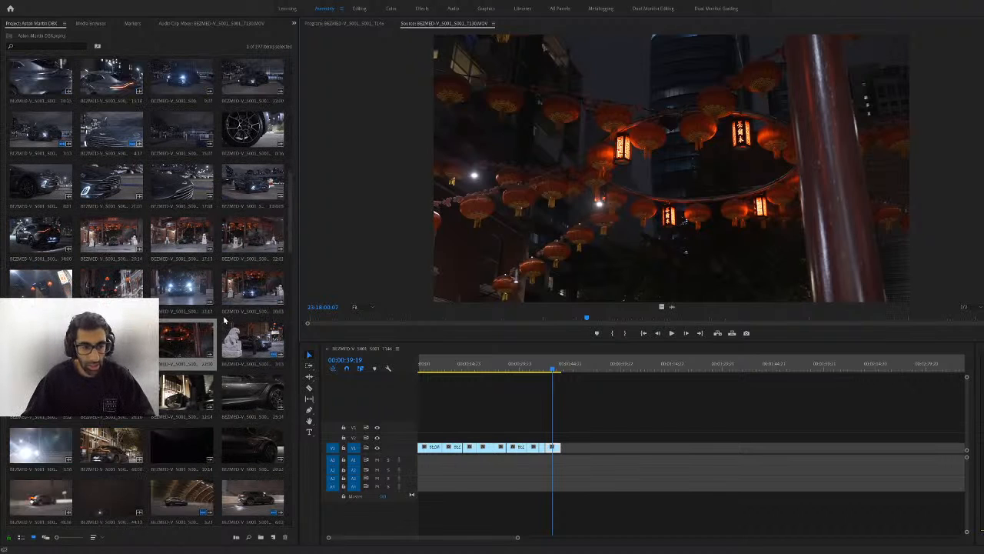
# Mark the section with the headlights glowing beneath the Chinatown lanterns and append its video to the end of V1
pyautogui.doubleClick(41, 342)
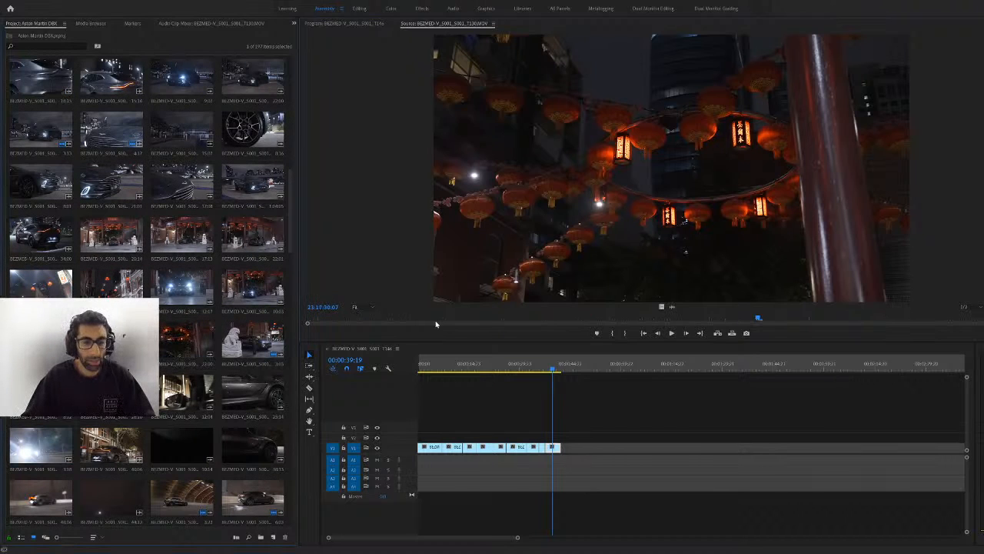
pyautogui.moveTo(438, 320); pyautogui.dragTo(968, 316)
pyautogui.press('i')
pyautogui.click(703, 322)
pyautogui.press('i')
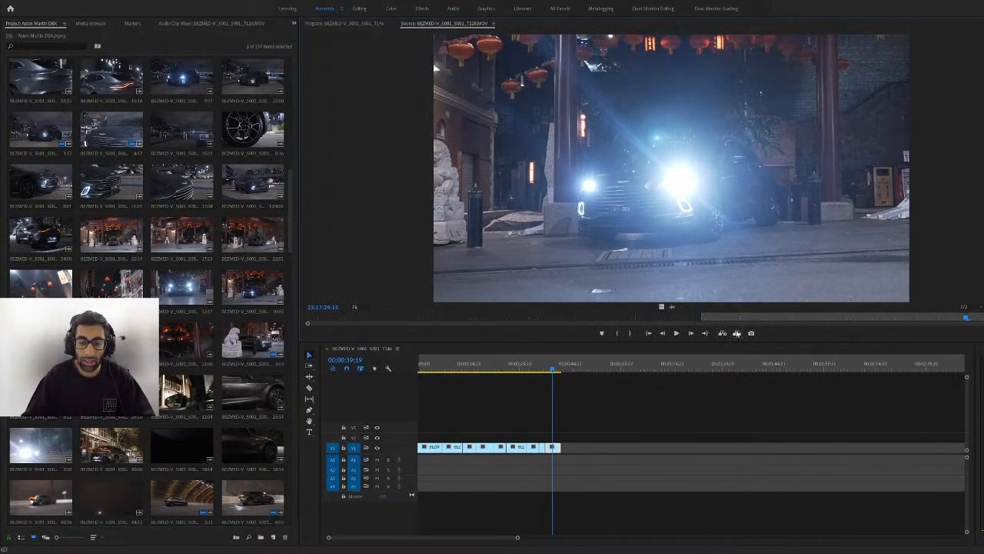
pyautogui.press('o')
pyautogui.moveTo(662, 307); pyautogui.dragTo(649, 342)
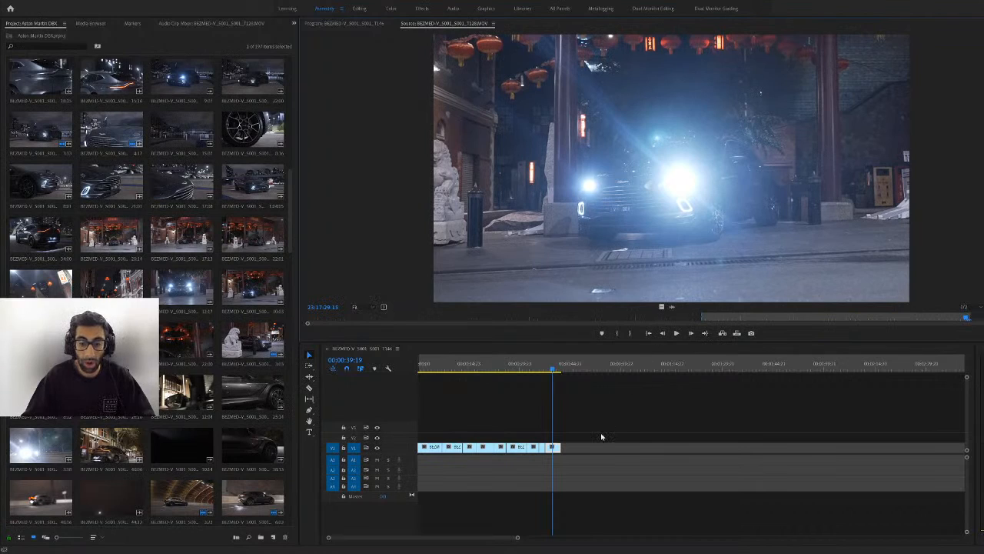
pyautogui.moveTo(662, 306); pyautogui.dragTo(564, 448)
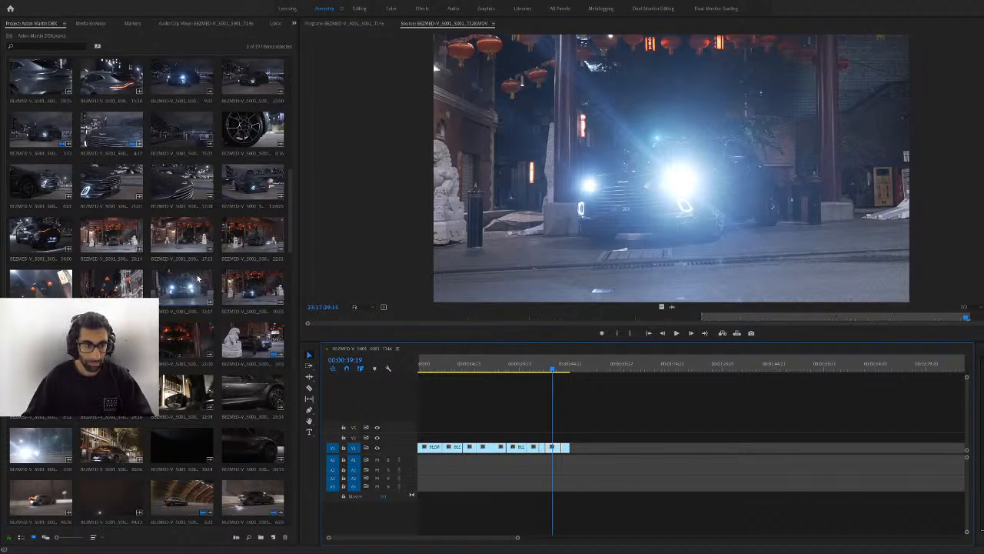
# Mark the closer view of the car parked beneath the Chinatown gate and append its video to V1 after the headlight shot
pyautogui.doubleClick(111, 237)
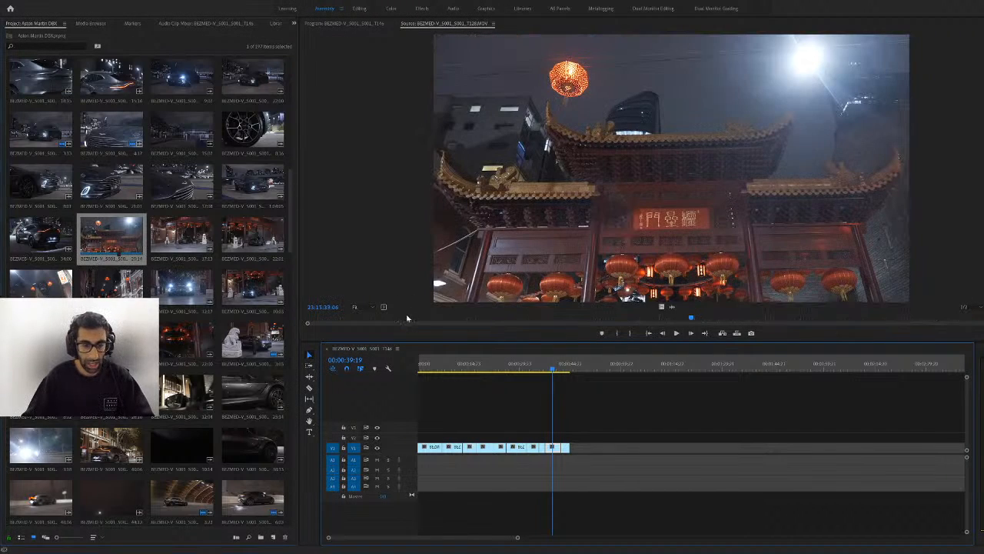
pyautogui.moveTo(372, 320); pyautogui.dragTo(570, 333)
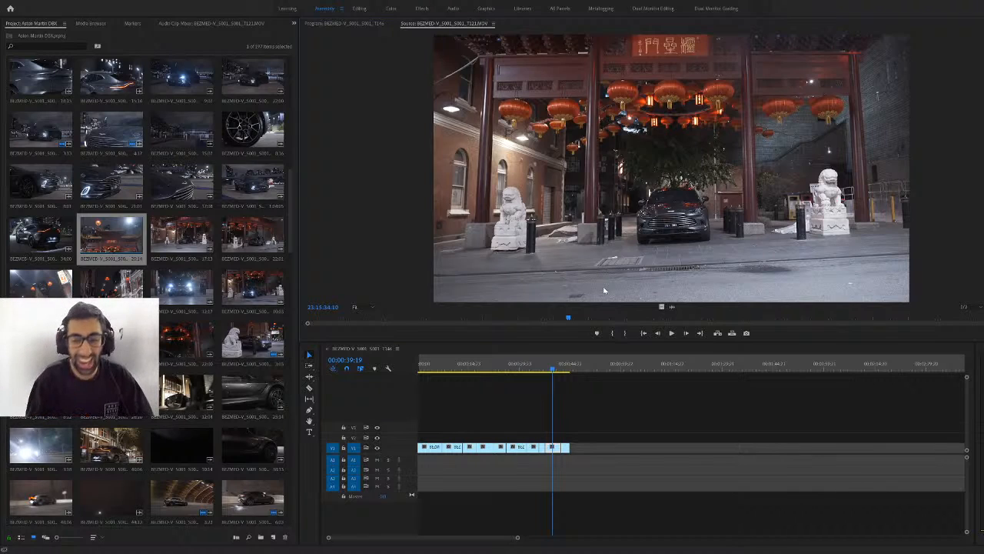
pyautogui.moveTo(569, 318); pyautogui.dragTo(981, 322)
pyautogui.press('i')
pyautogui.moveTo(661, 305); pyautogui.dragTo(625, 440)
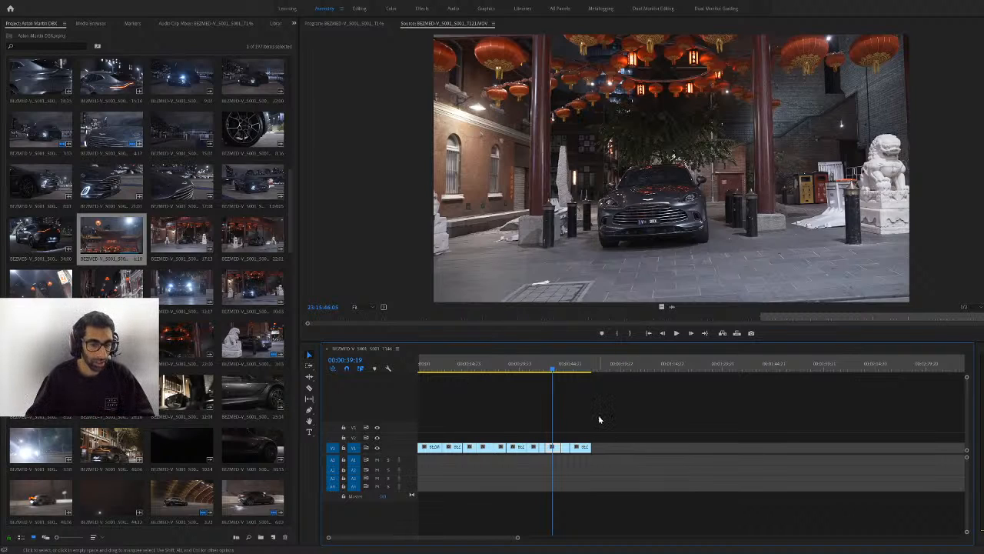
# Look through the project's clip thumbnails from the first night shots to the street and tunnel driving footage
pyautogui.scroll(1, 230, 335)
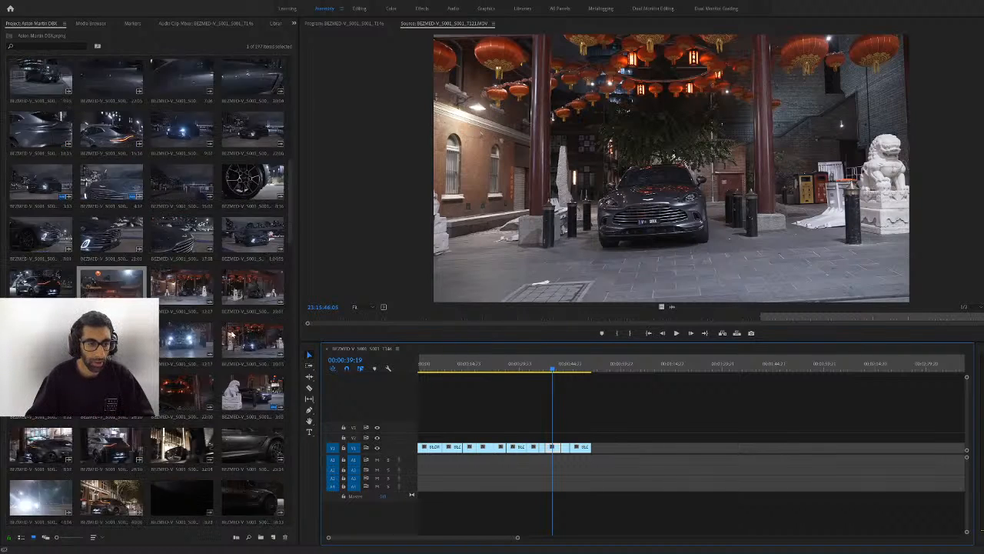
pyautogui.scroll(10, 231, 334)
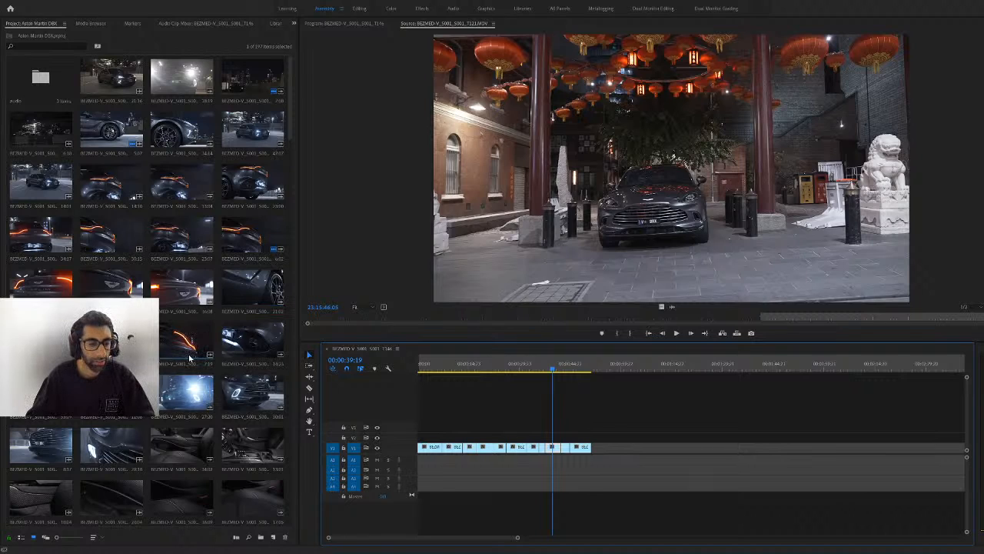
pyautogui.scroll(-3, 200, 338)
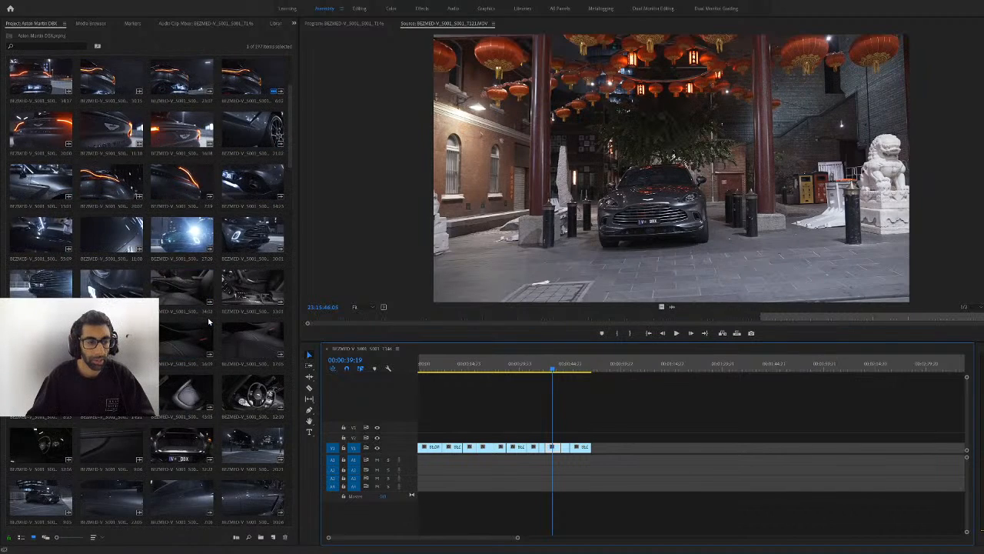
pyautogui.scroll(1, 208, 322)
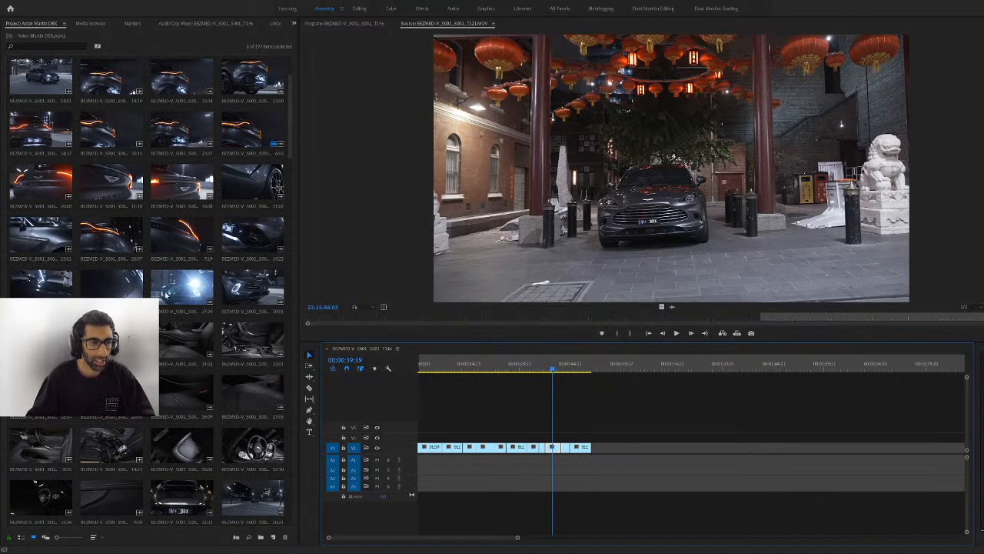
pyautogui.scroll(-1, 164, 294)
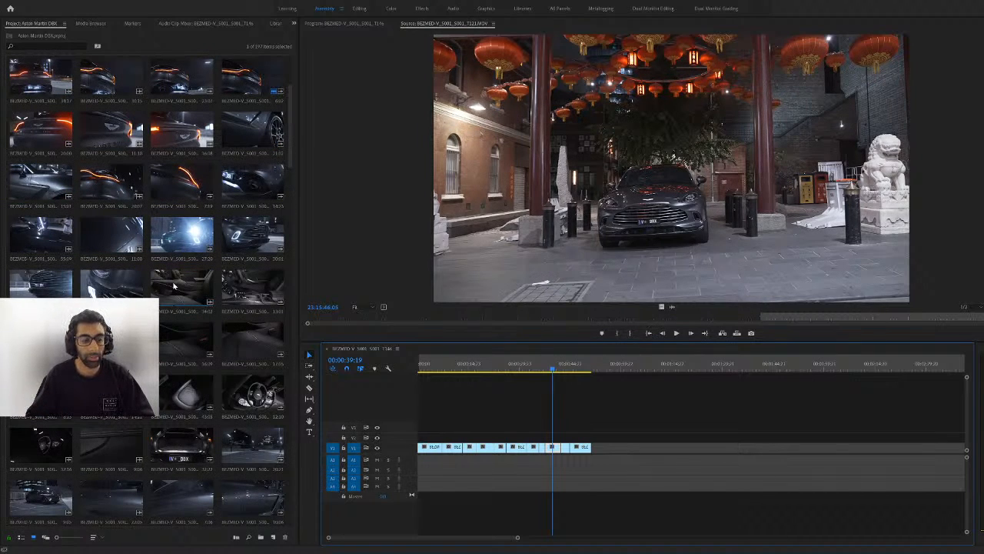
pyautogui.scroll(-2, 207, 269)
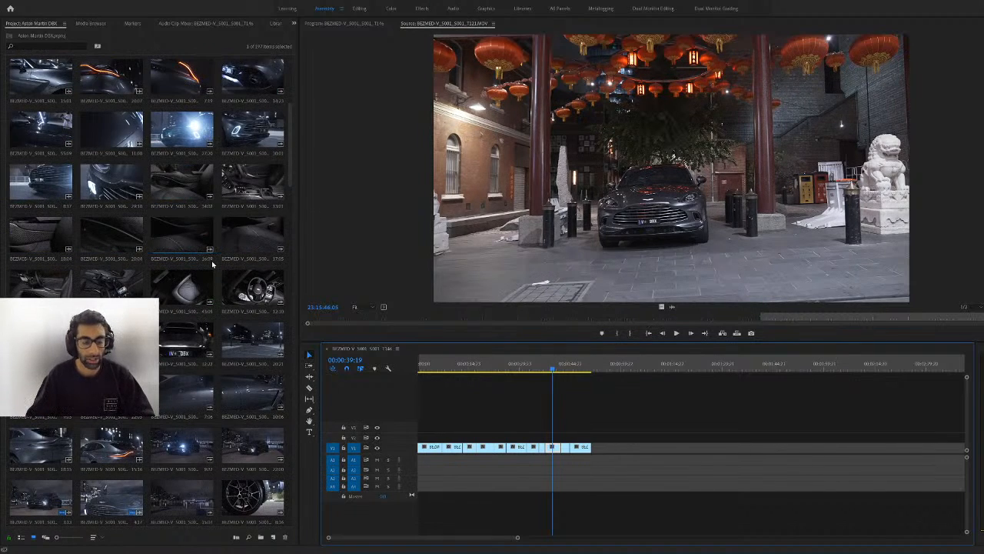
pyautogui.scroll(-1, 216, 265)
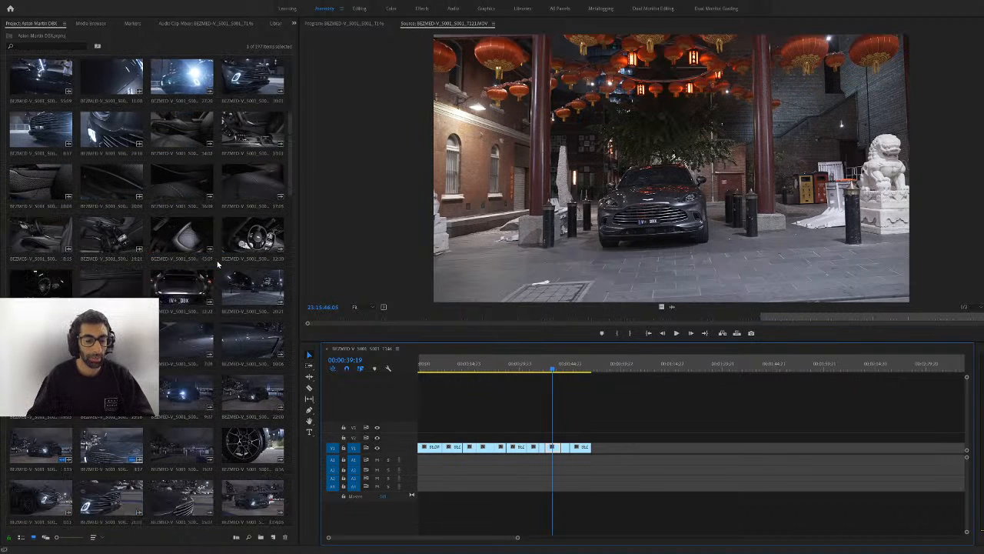
pyautogui.scroll(-4, 208, 335)
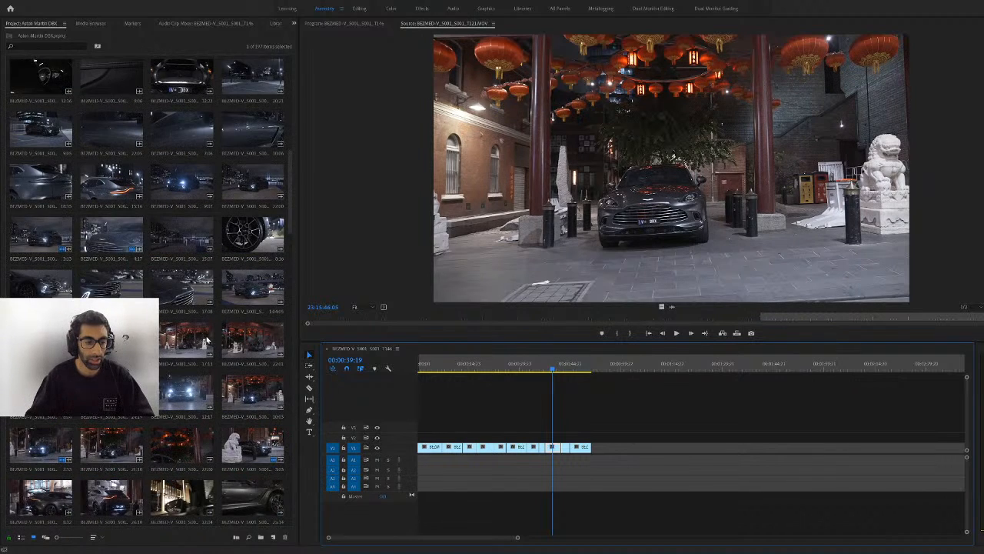
pyautogui.scroll(-2, 208, 341)
pyautogui.scroll(-1, 241, 401)
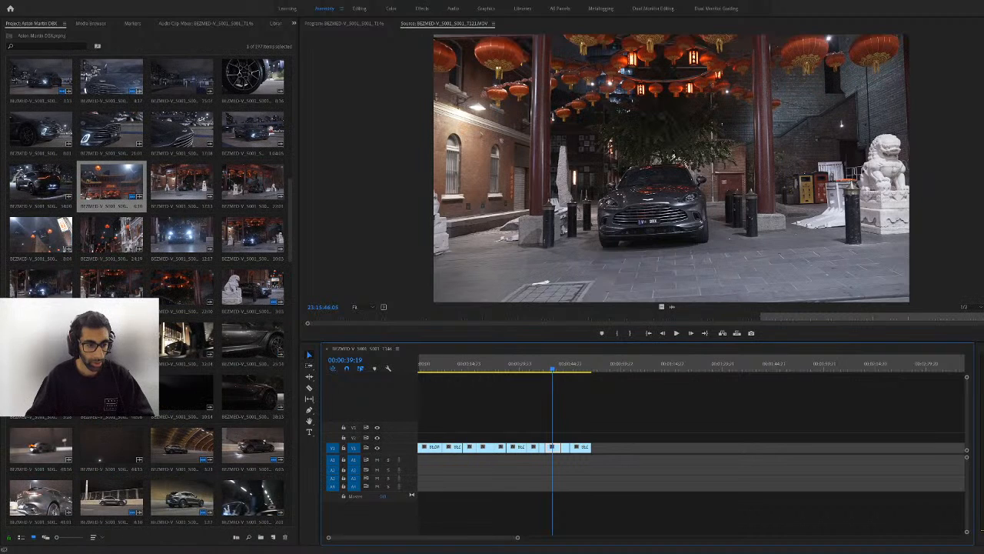
# Open the city road clip with the oncoming headlights and scrub through the footage
pyautogui.doubleClick(40, 393)
pyautogui.click(484, 317)
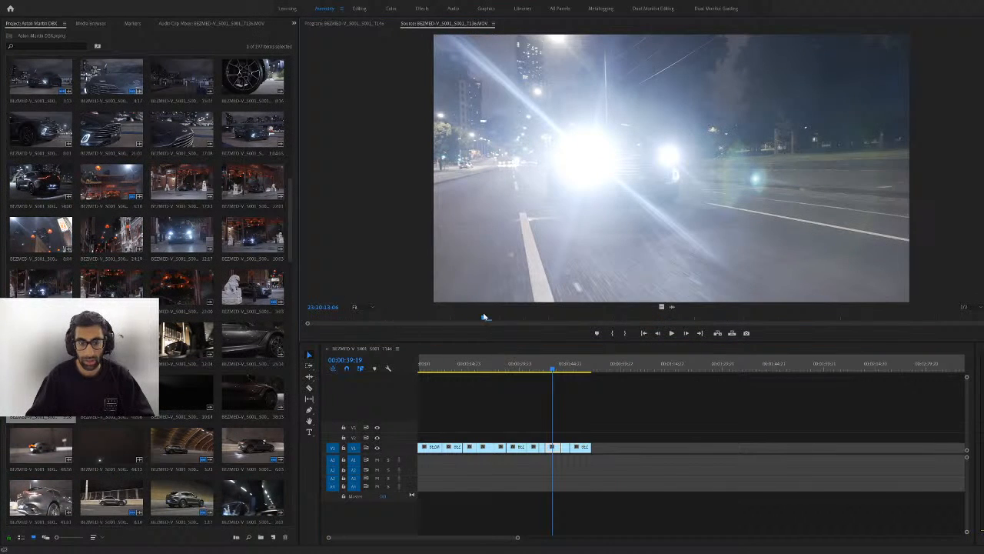
pyautogui.moveTo(484, 317); pyautogui.dragTo(712, 355)
# Mark the pan across the illuminated station facade and place its video on V2 above the second V1 shot
pyautogui.doubleClick(181, 398)
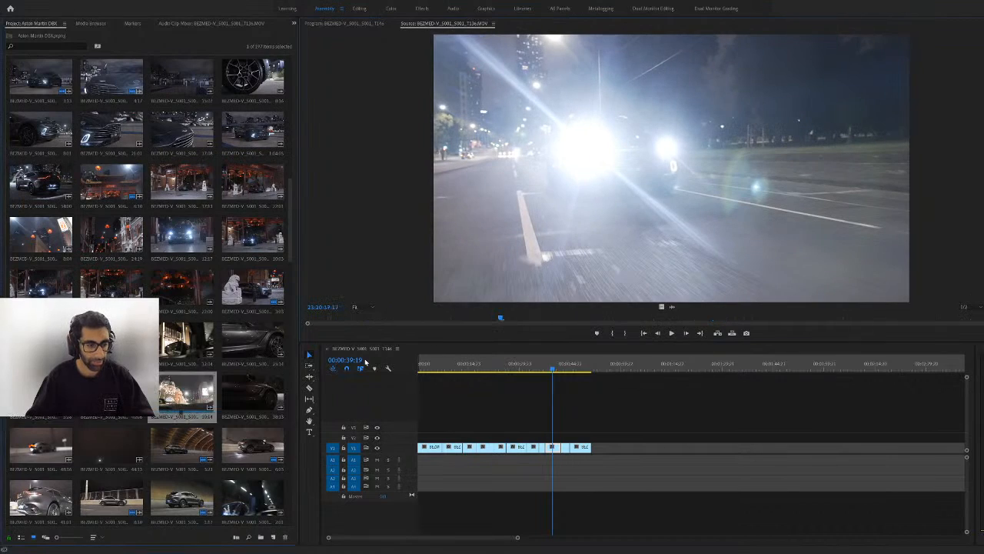
pyautogui.moveTo(349, 318); pyautogui.dragTo(820, 337)
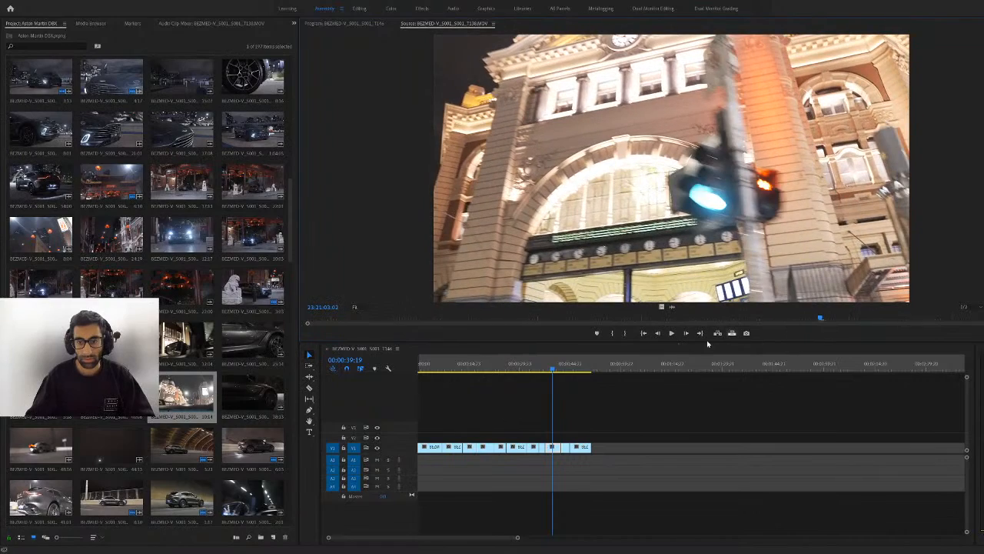
pyautogui.moveTo(563, 312); pyautogui.dragTo(890, 319)
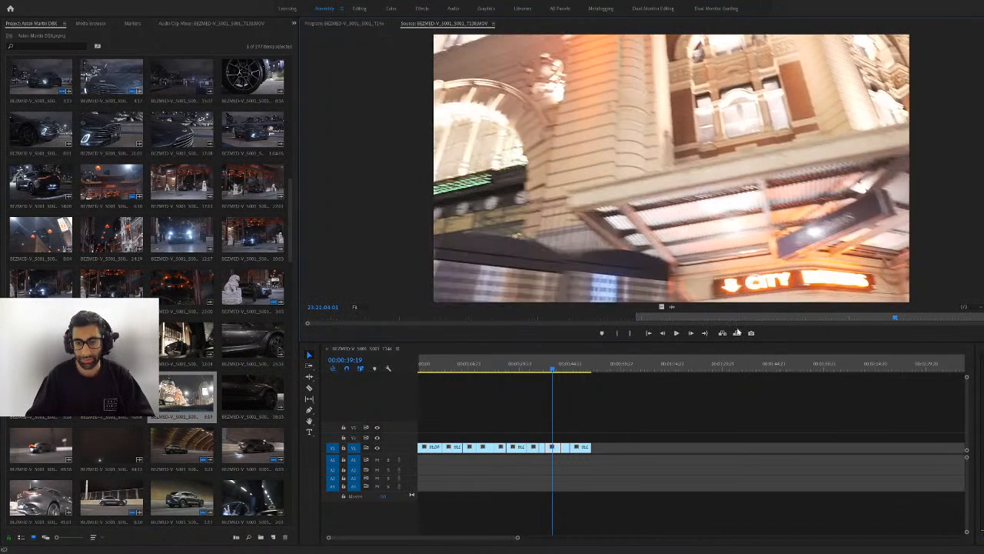
pyautogui.click(668, 305)
pyautogui.moveTo(668, 306); pyautogui.dragTo(498, 401)
pyautogui.click(660, 307)
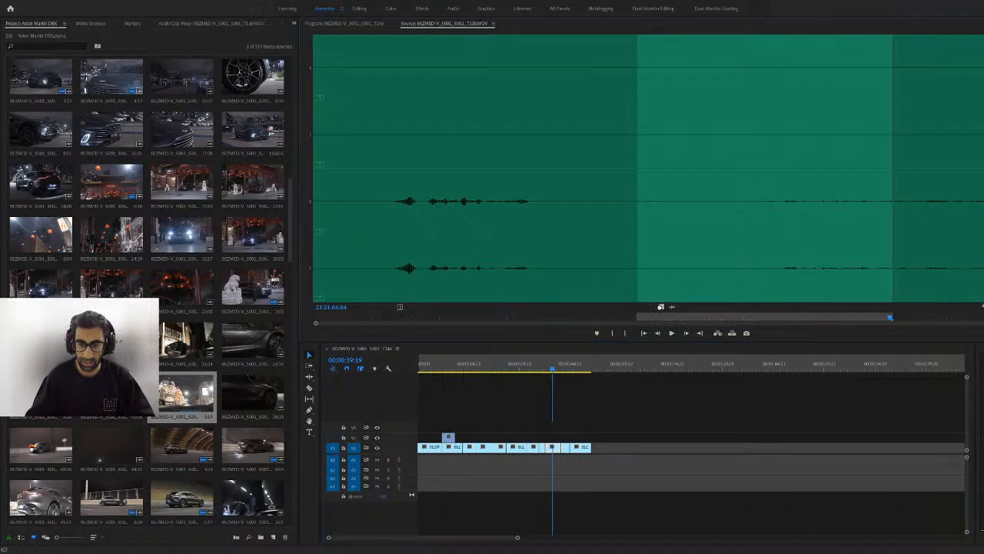
# Shift the V1 clips after the opening skyline shot later and fit the station facade shot into the space on V1
pyautogui.doubleClick(256, 386)
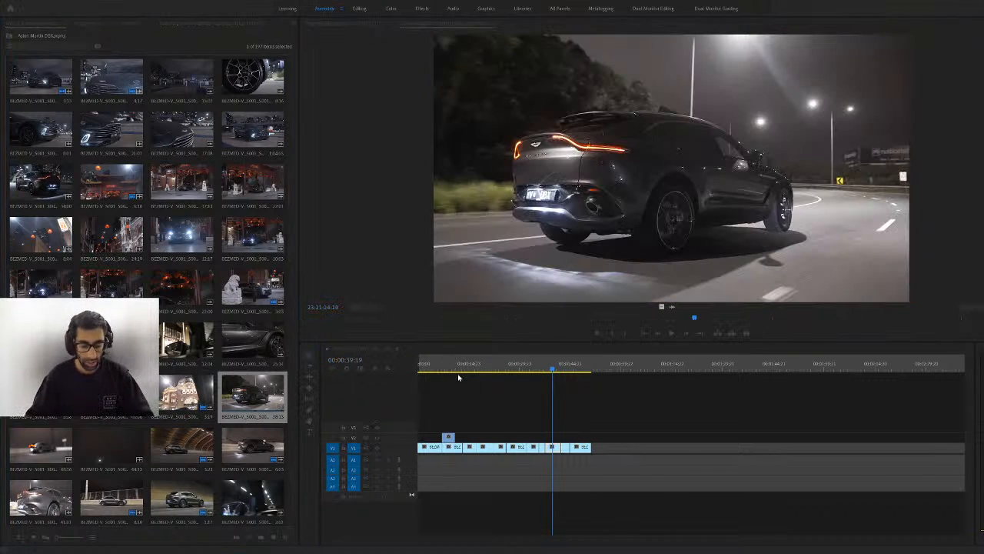
pyautogui.moveTo(429, 367); pyautogui.dragTo(431, 397)
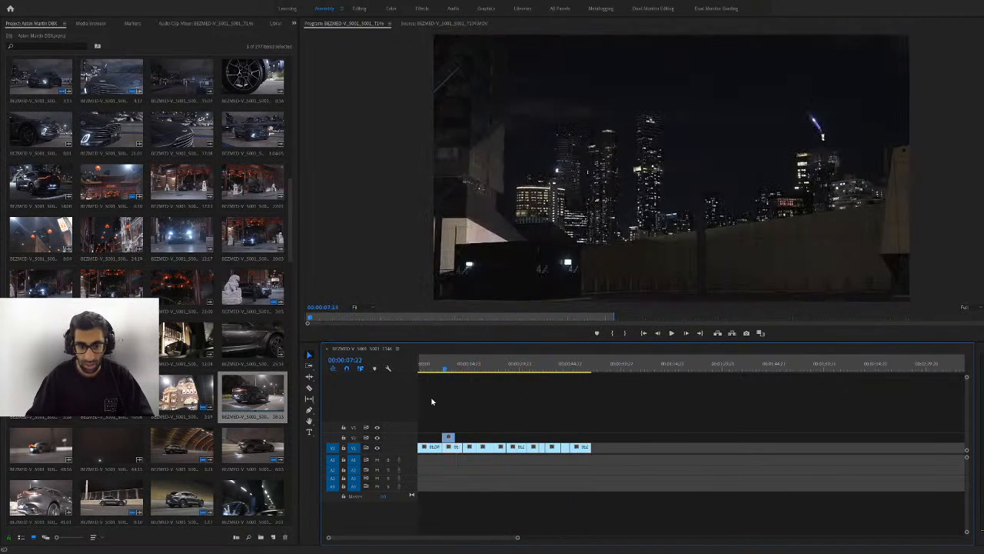
pyautogui.moveTo(597, 468); pyautogui.dragTo(462, 454)
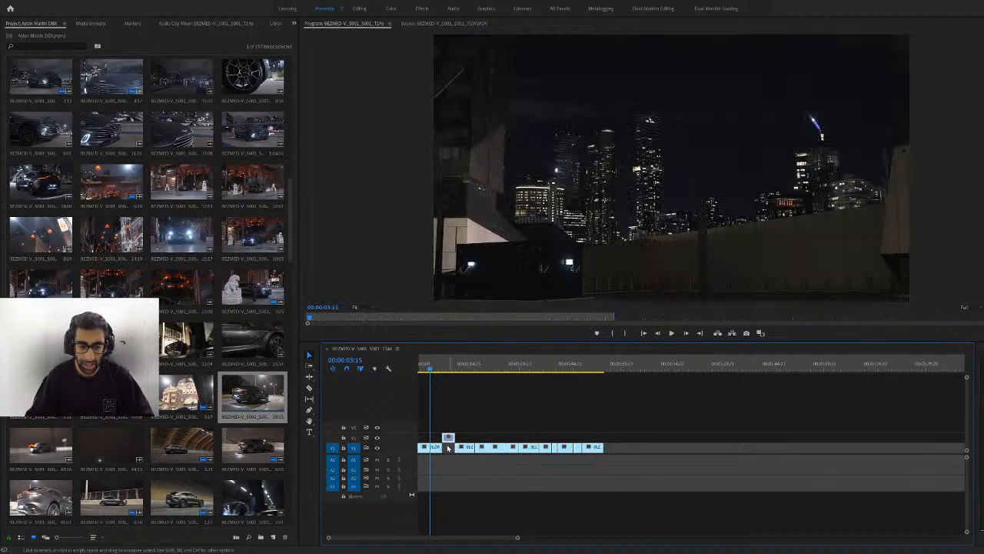
# Scrub the sequence to the side-on driving shot beside the concrete wall around 00:00:31 and delete it from V1
pyautogui.moveTo(430, 367); pyautogui.dragTo(523, 430)
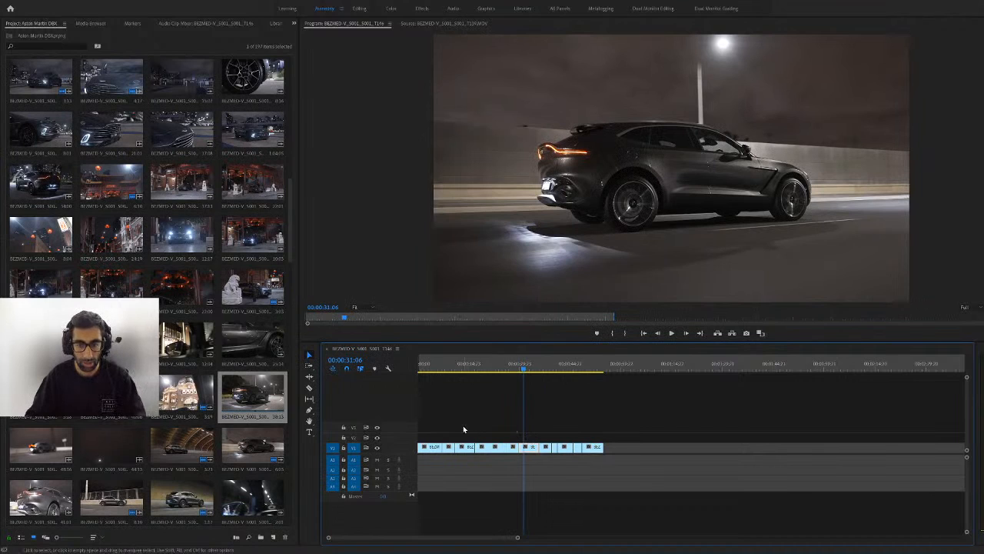
pyautogui.moveTo(445, 367); pyautogui.dragTo(524, 410)
pyautogui.press('Delete')
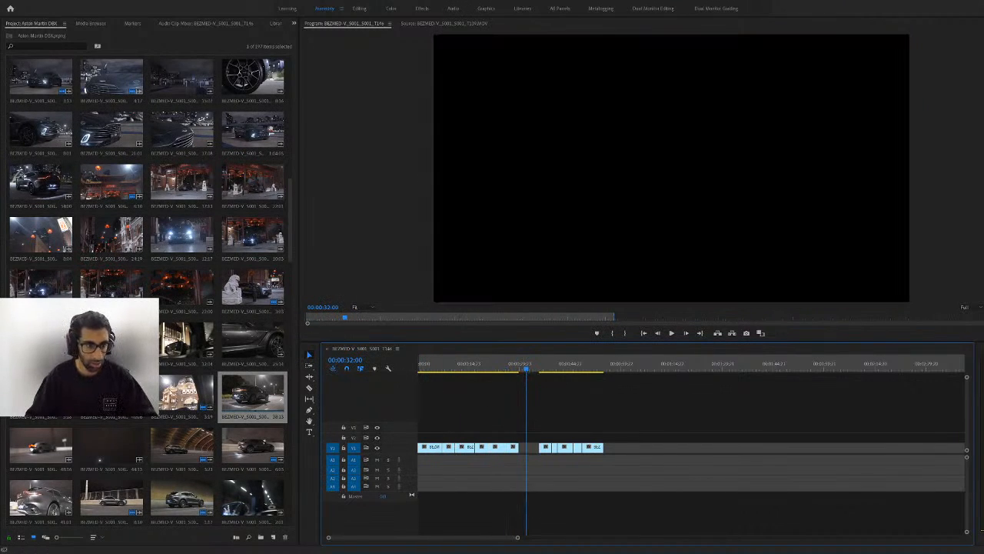
# Mark the driving section beside the curved bridge fence, place its video in the V1 gap and close the remaining space
pyautogui.doubleClick(249, 402)
pyautogui.moveTo(469, 317); pyautogui.dragTo(798, 350)
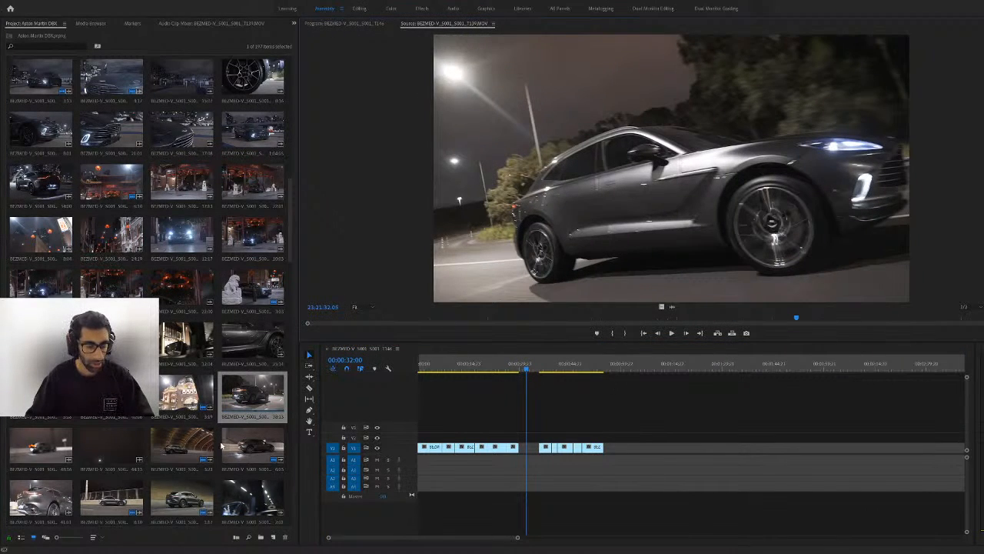
pyautogui.doubleClick(112, 500)
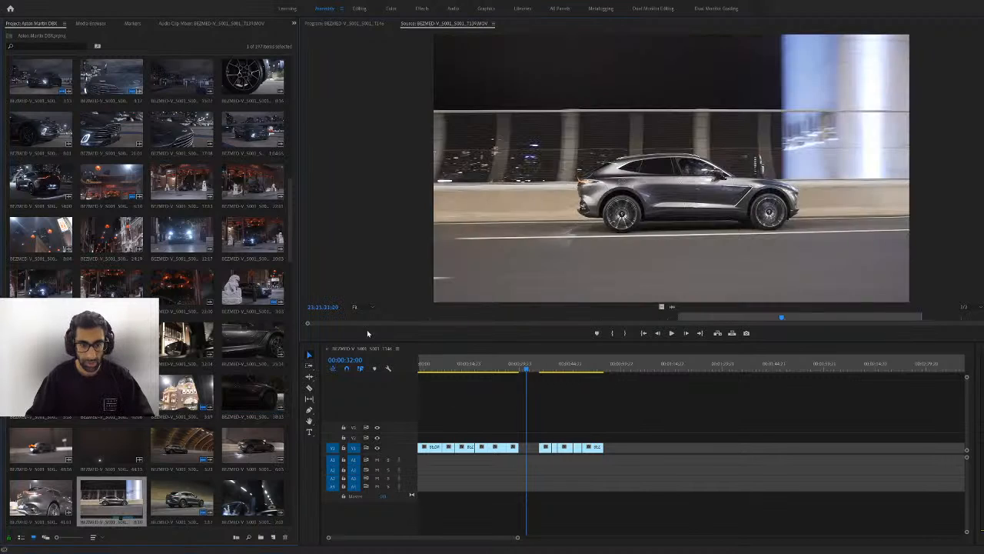
pyautogui.click(375, 317)
pyautogui.moveTo(387, 318); pyautogui.dragTo(522, 455)
pyautogui.press('o')
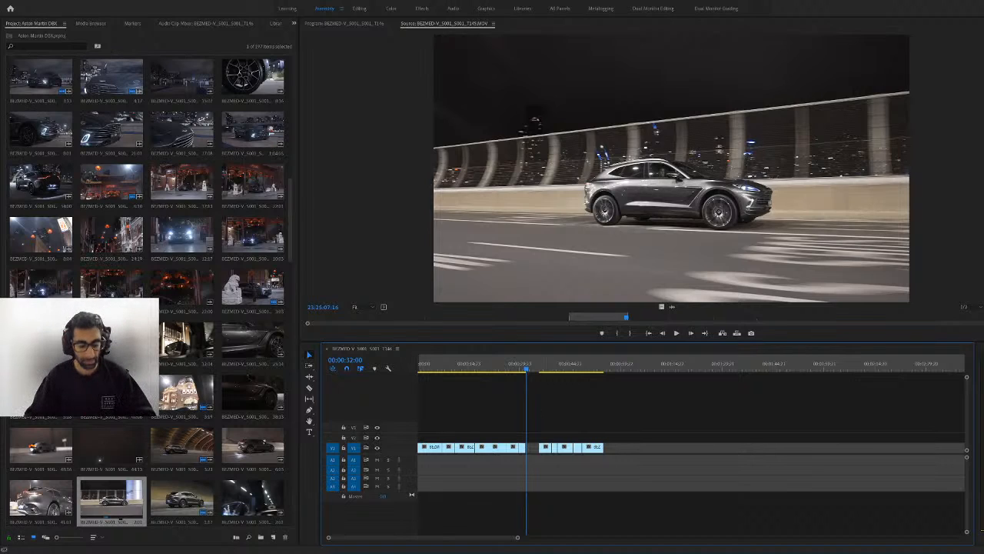
pyautogui.scroll(-2, 151, 501)
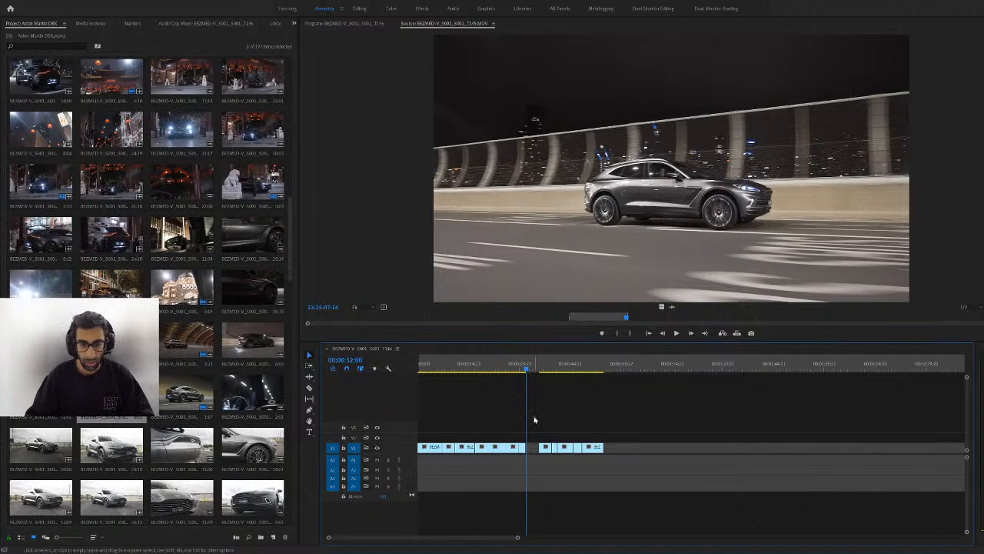
pyautogui.hotkey('shift', 'Delete')
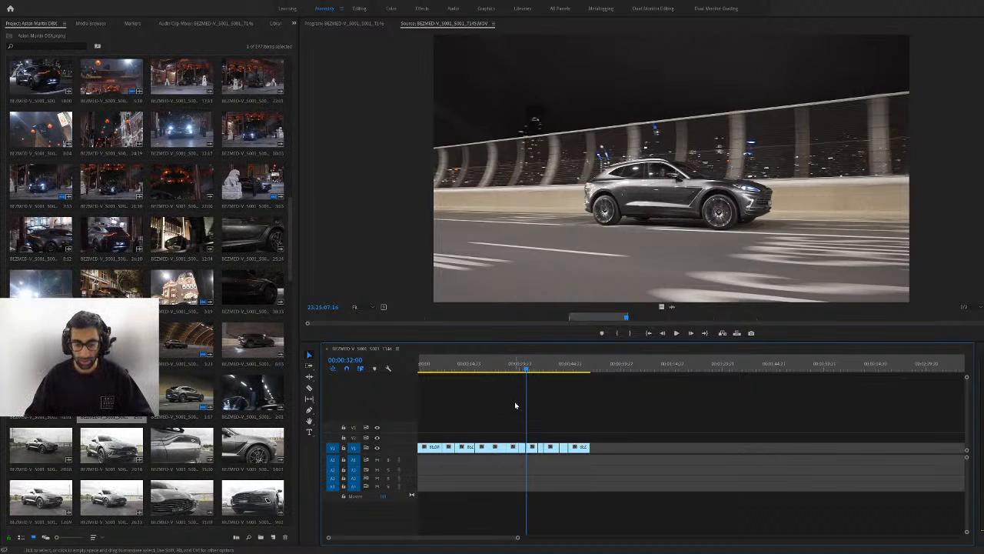
# Play through the second half of the V1 sequence, checking the driving, waterfront and Chinatown shots for order and pacing
pyautogui.click(526, 366)
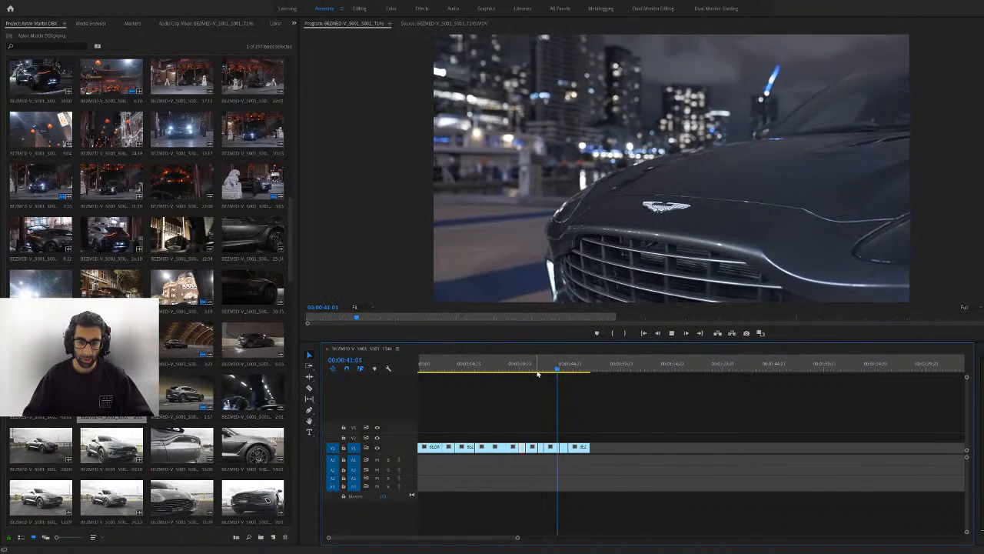
pyautogui.click(545, 371)
pyautogui.press('space')
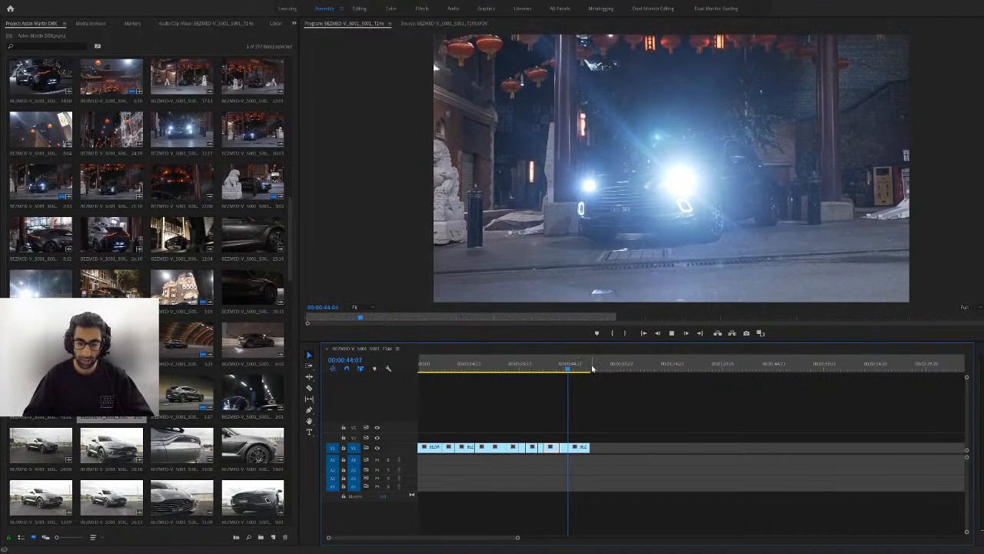
pyautogui.press('space')
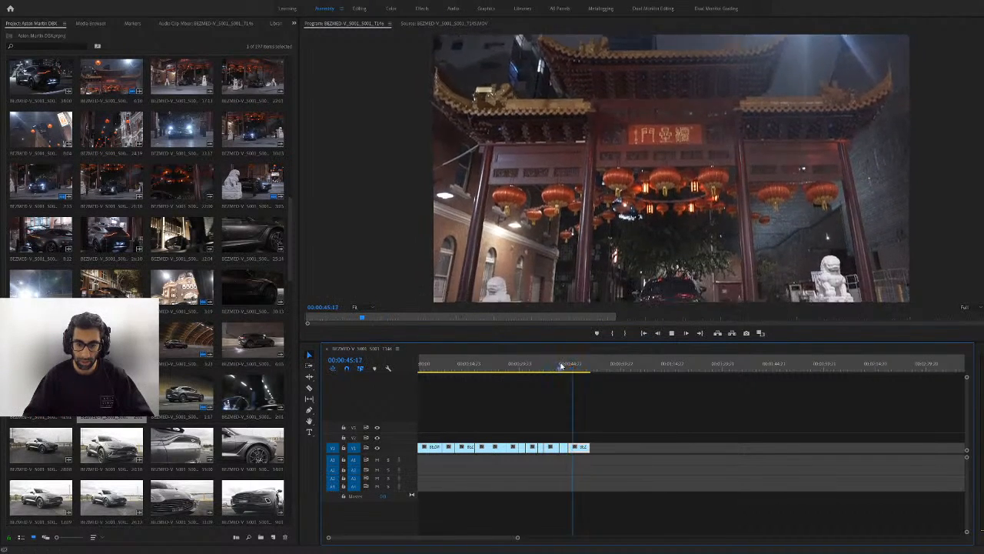
pyautogui.click(559, 365)
pyautogui.press('space')
pyautogui.press('space')
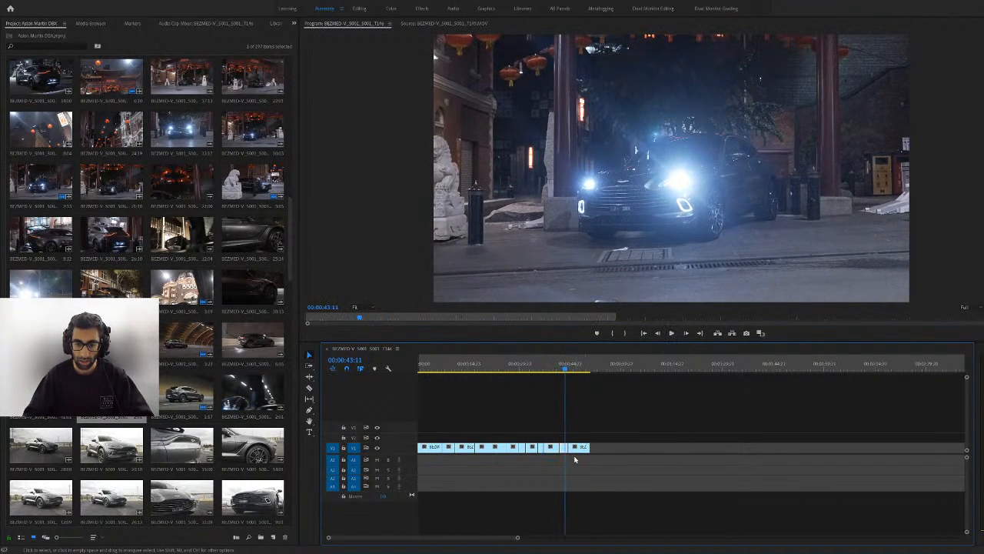
# Remove the Chinatown gate shot from the end of V1 and move the headlight shot further along the track, away from the waterfront shot
pyautogui.moveTo(582, 451)
pyautogui.mouseDown()
pyautogui.moveTo(591, 452)
pyautogui.moveTo(576, 452)
pyautogui.mouseUp()
pyautogui.press('space')
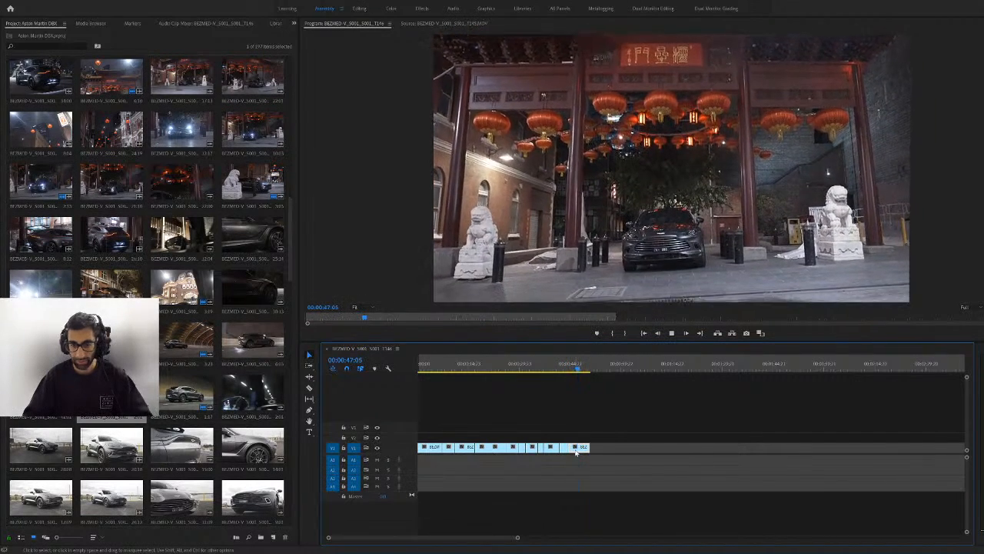
pyautogui.hotkey('ctrl', 'z')
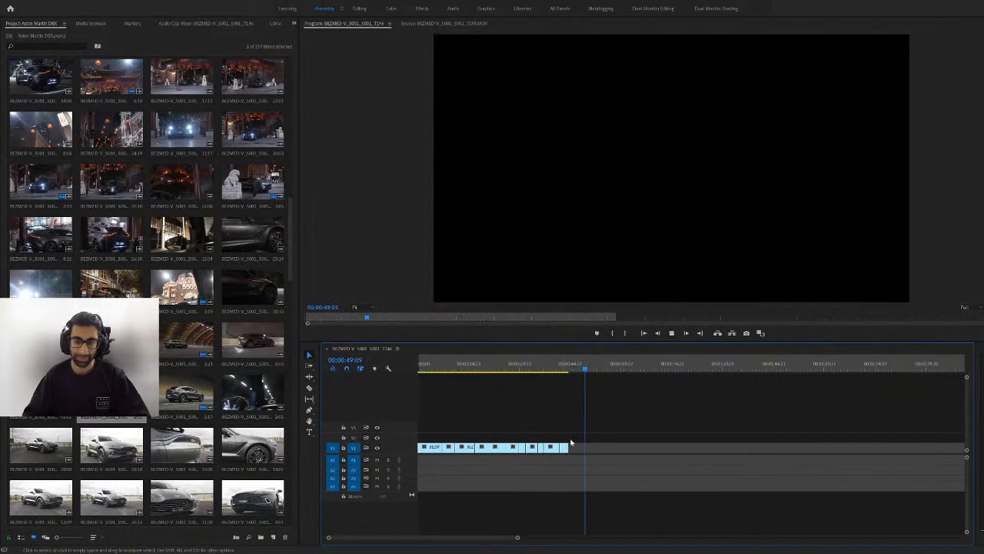
pyautogui.click(555, 364)
pyautogui.moveTo(563, 447); pyautogui.dragTo(656, 448)
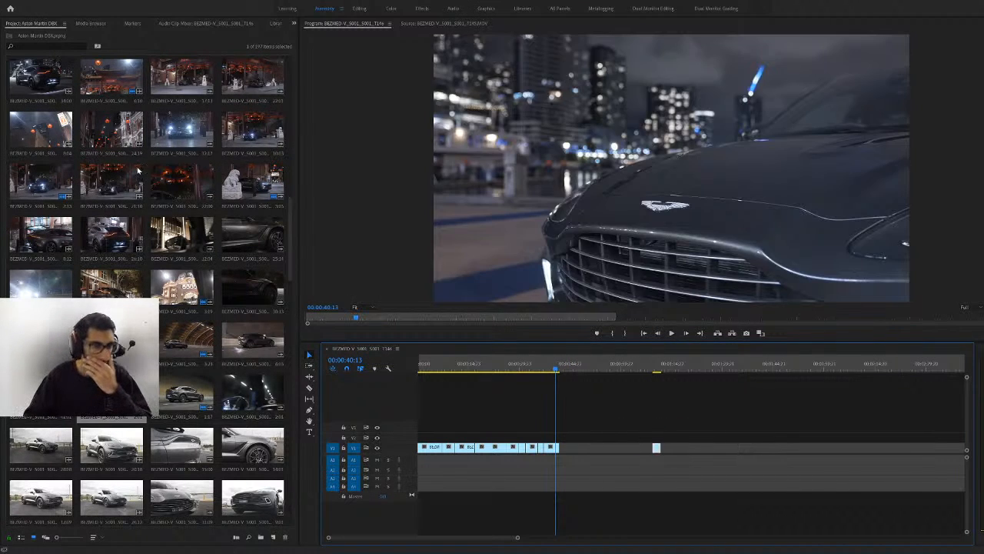
# Find the interior clip showing the steering wheel and centre console, mark its camera move and place its video after the waterfront shot on V1
pyautogui.scroll(5, 188, 252)
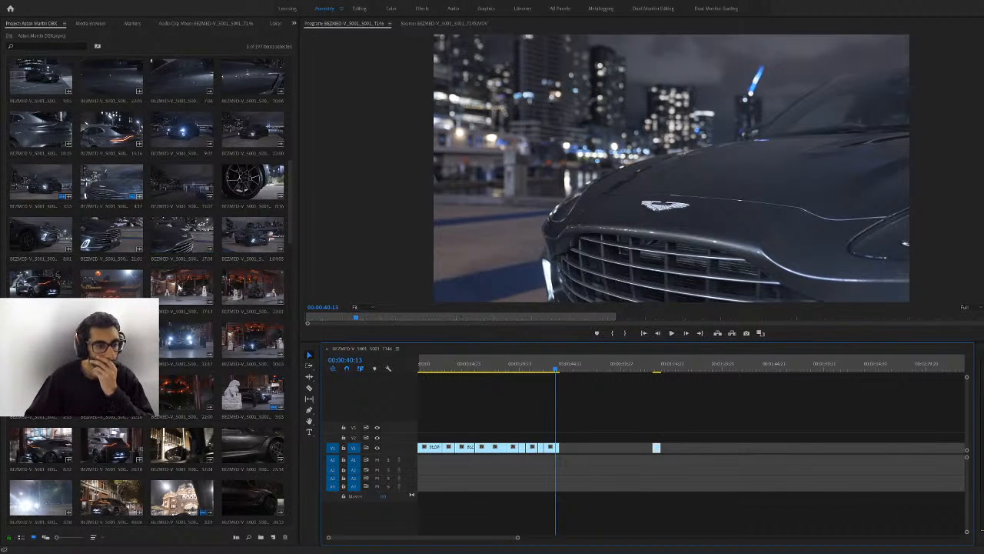
pyautogui.scroll(5, 188, 246)
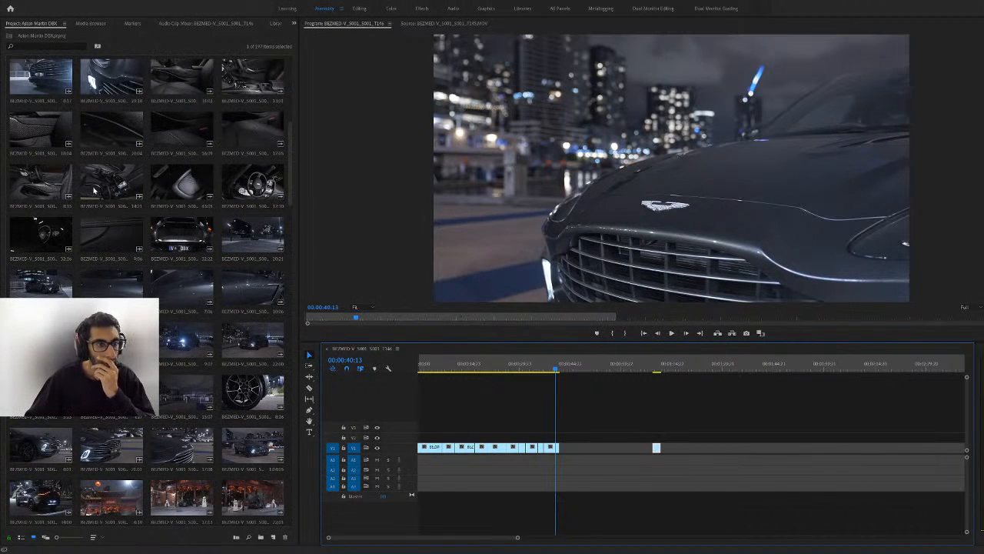
pyautogui.doubleClick(128, 186)
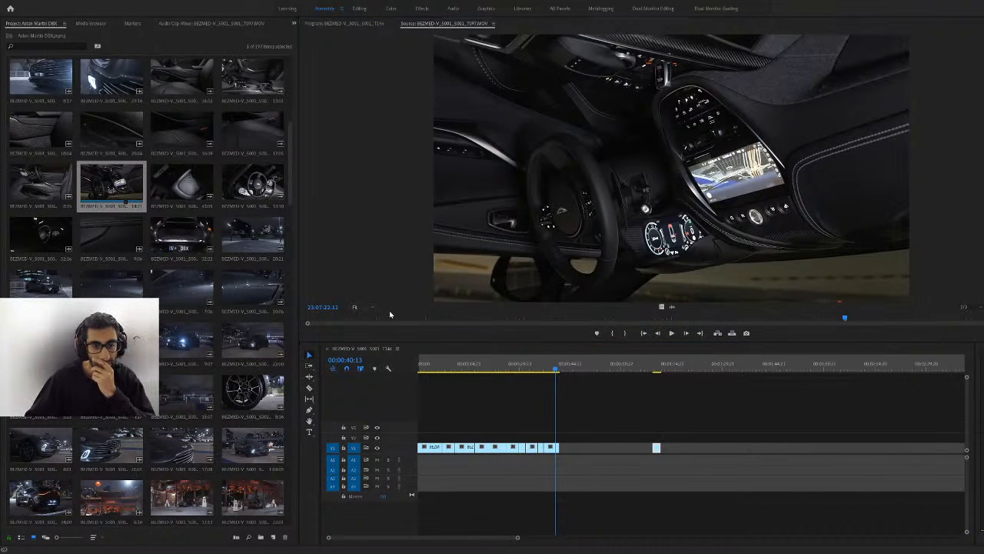
pyautogui.moveTo(368, 318)
pyautogui.mouseDown()
pyautogui.moveTo(856, 317)
pyautogui.moveTo(669, 317)
pyautogui.mouseUp()
pyautogui.press('i')
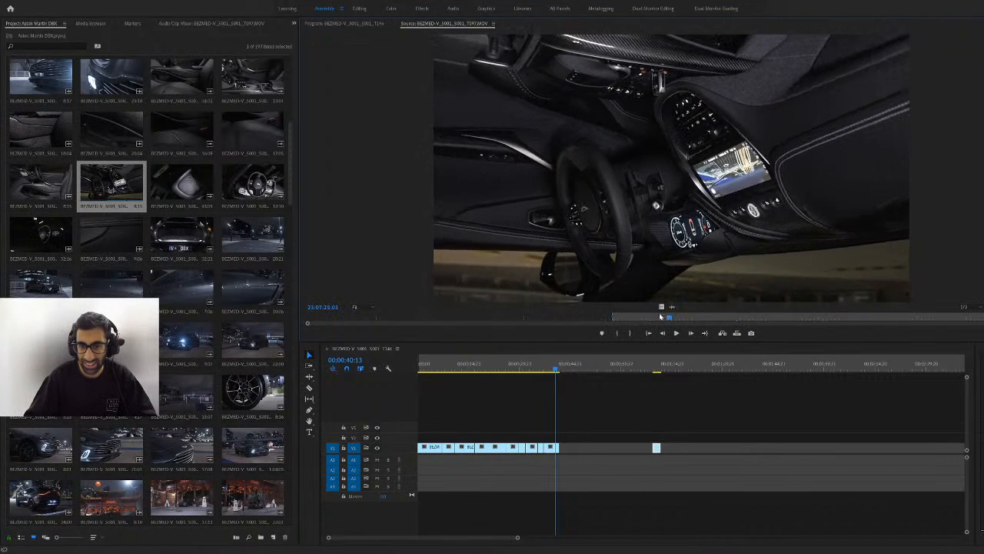
pyautogui.press('space')
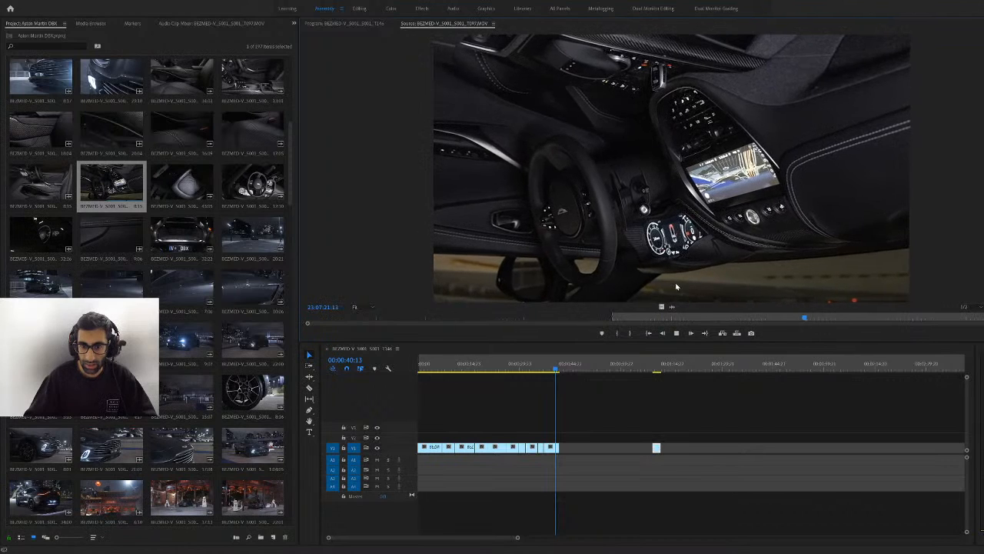
pyautogui.press('o')
pyautogui.press('space')
pyautogui.moveTo(661, 306); pyautogui.dragTo(563, 450)
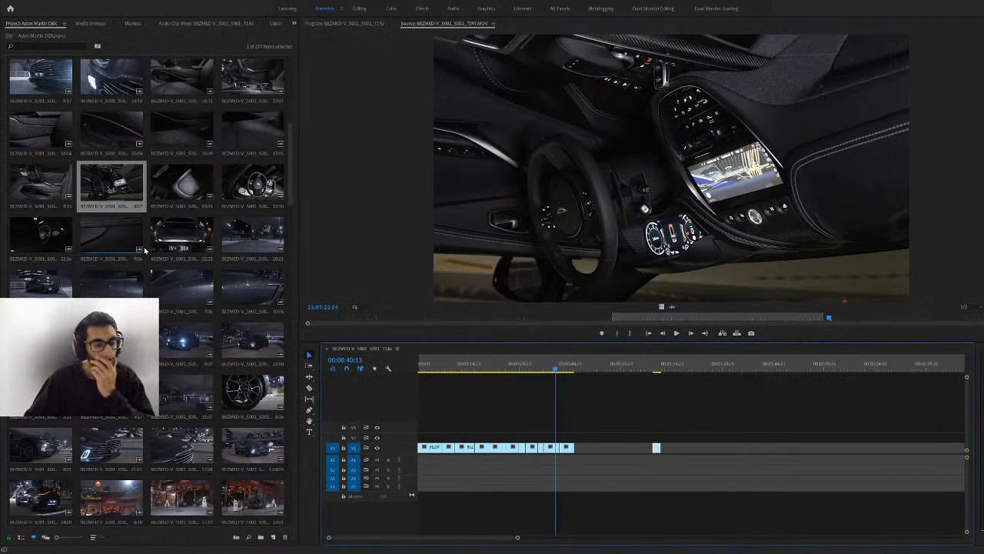
# Compare the steering wheel clips, mark a section of the illuminated wheel and dials, and place its video after the console shot on V1
pyautogui.doubleClick(183, 188)
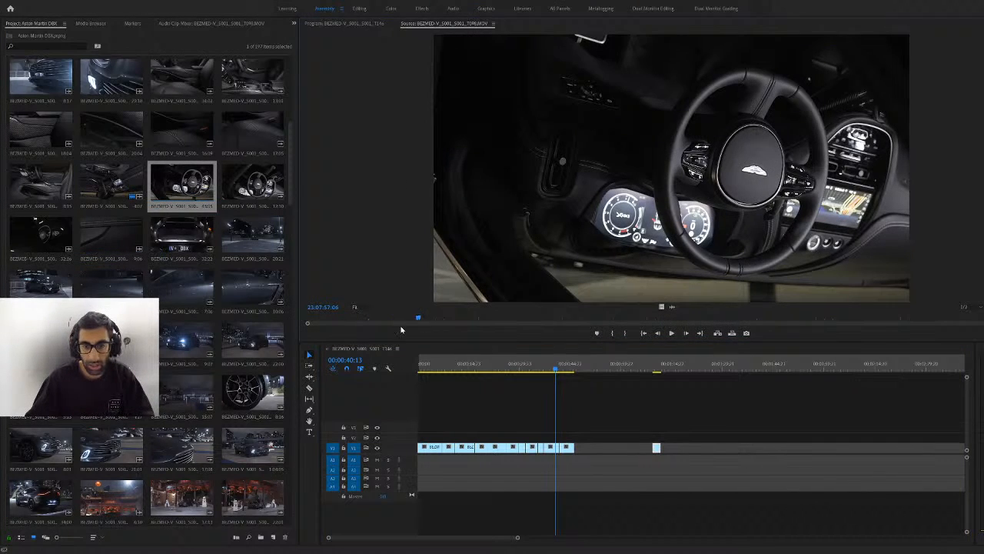
pyautogui.doubleClick(246, 181)
pyautogui.moveTo(336, 319); pyautogui.dragTo(790, 315)
pyautogui.press('i')
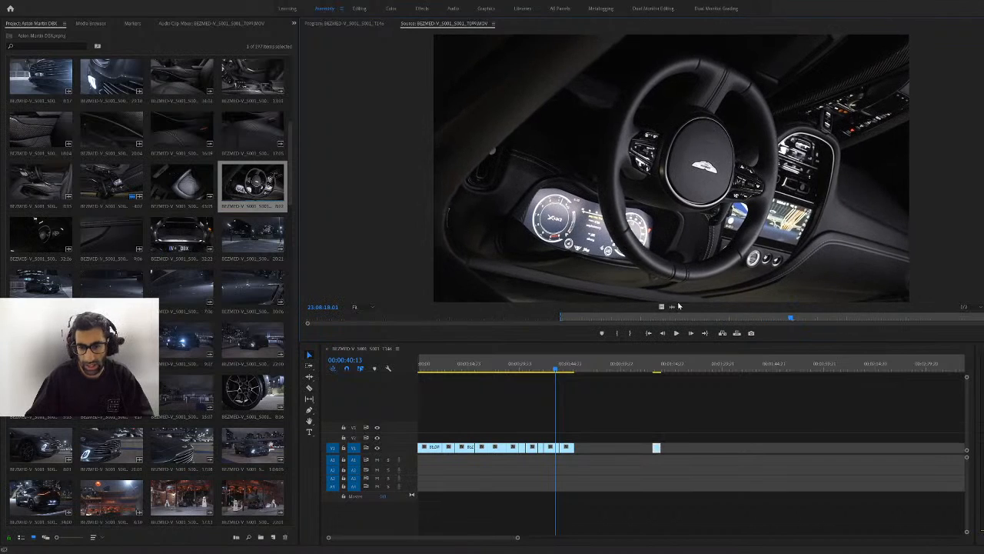
pyautogui.press('o')
pyautogui.moveTo(662, 306); pyautogui.dragTo(581, 446)
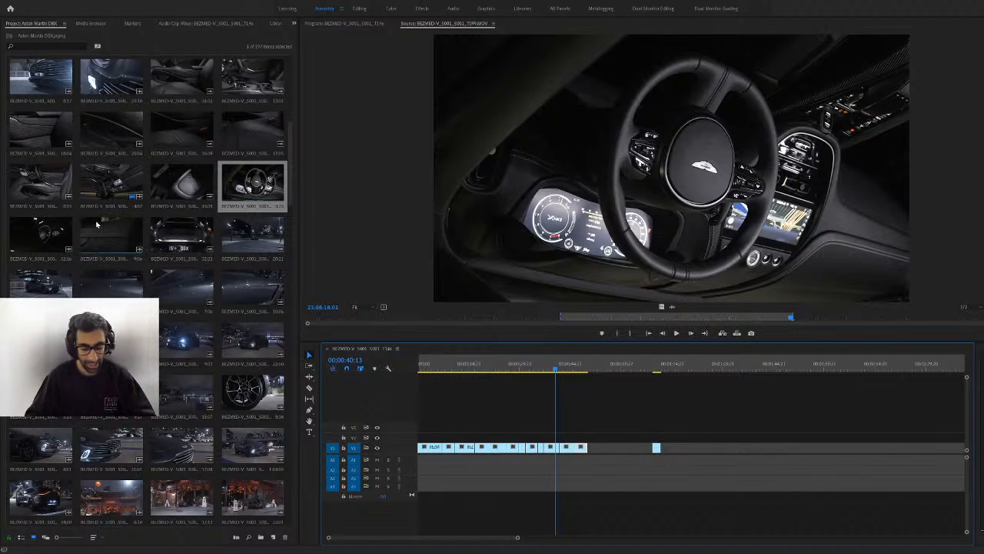
# Review the door trim clip, then mark the seat stitching close-up and place its video after the steering wheel shot on V1
pyautogui.doubleClick(109, 239)
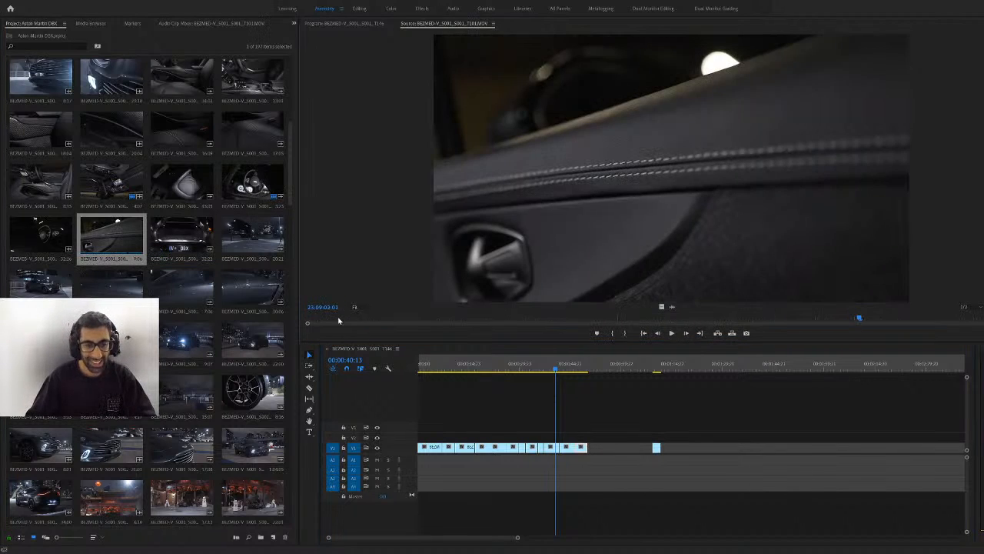
pyautogui.moveTo(338, 319); pyautogui.dragTo(776, 342)
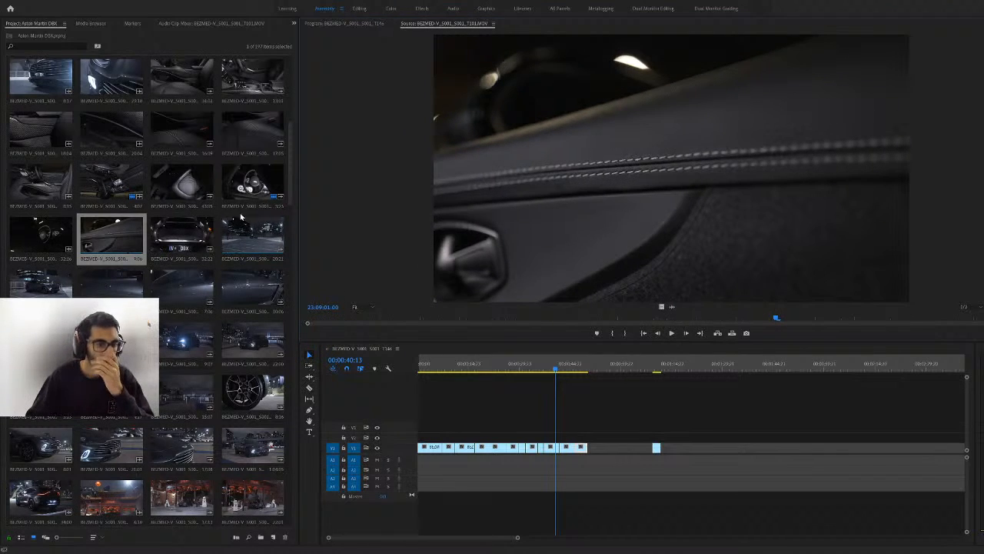
pyautogui.doubleClick(240, 138)
pyautogui.click(588, 318)
pyautogui.moveTo(588, 318); pyautogui.dragTo(972, 323)
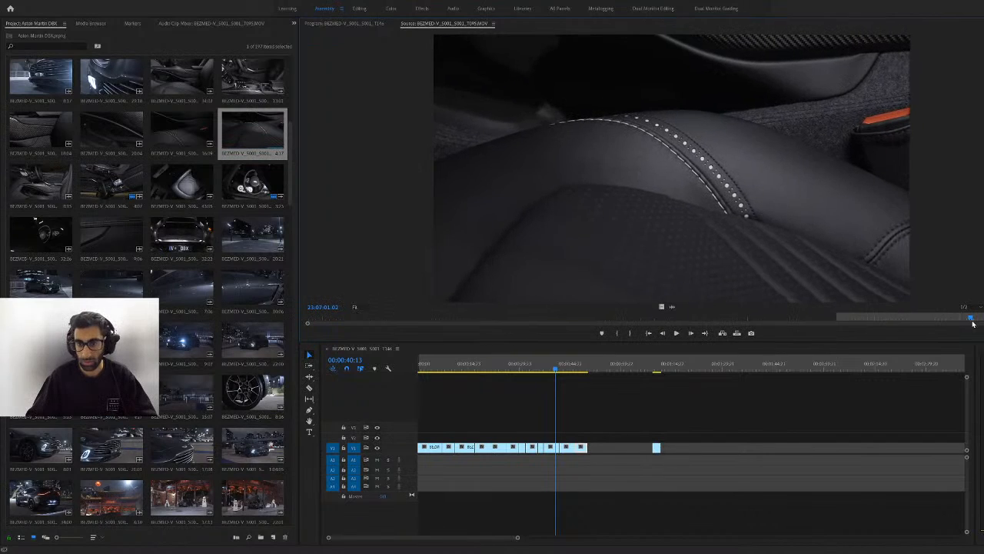
pyautogui.moveTo(662, 307); pyautogui.dragTo(594, 447)
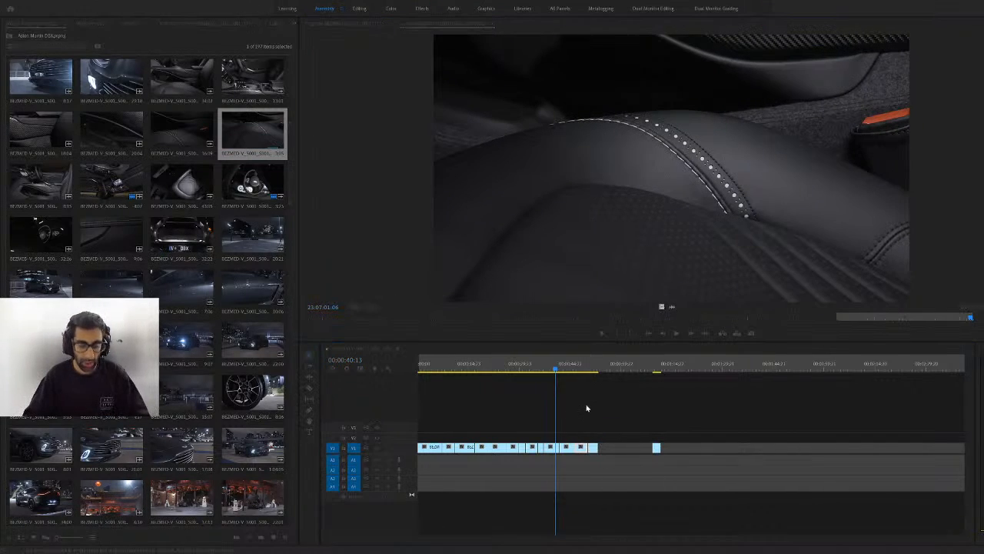
# Mark the side-on dashboard and carbon console move, place its video after the stitching shot on V1, and open the tailgate clip
pyautogui.doubleClick(47, 183)
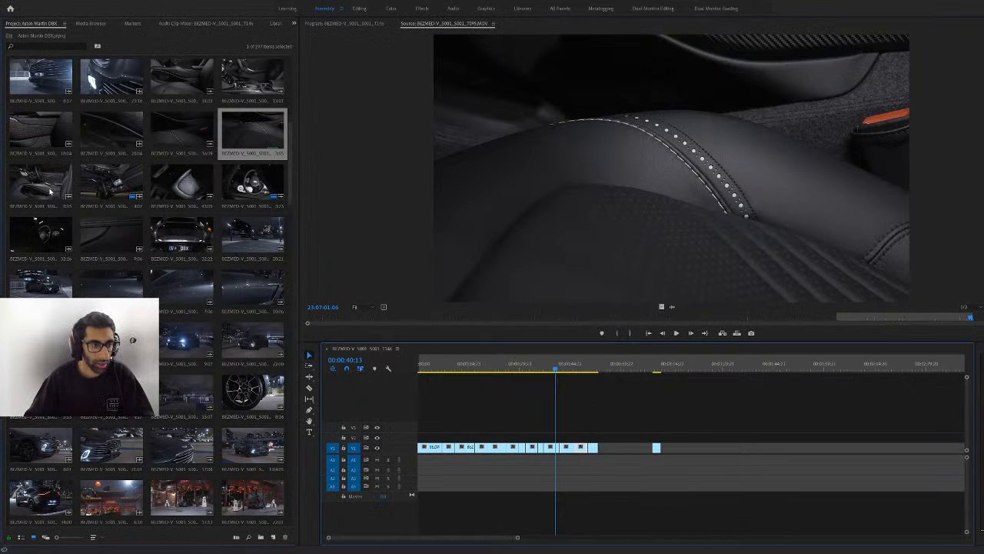
pyautogui.moveTo(322, 317); pyautogui.dragTo(555, 317)
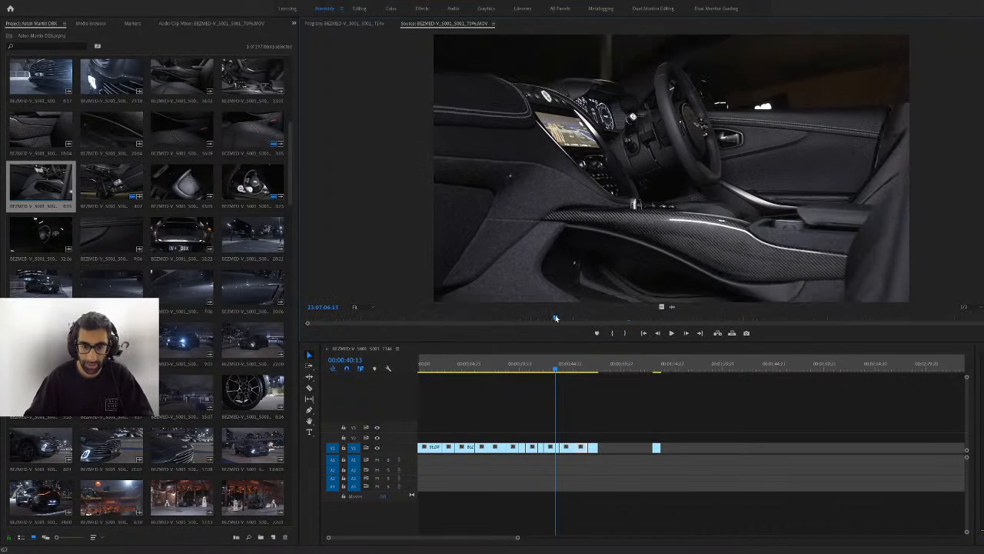
pyautogui.moveTo(691, 317); pyautogui.dragTo(910, 325)
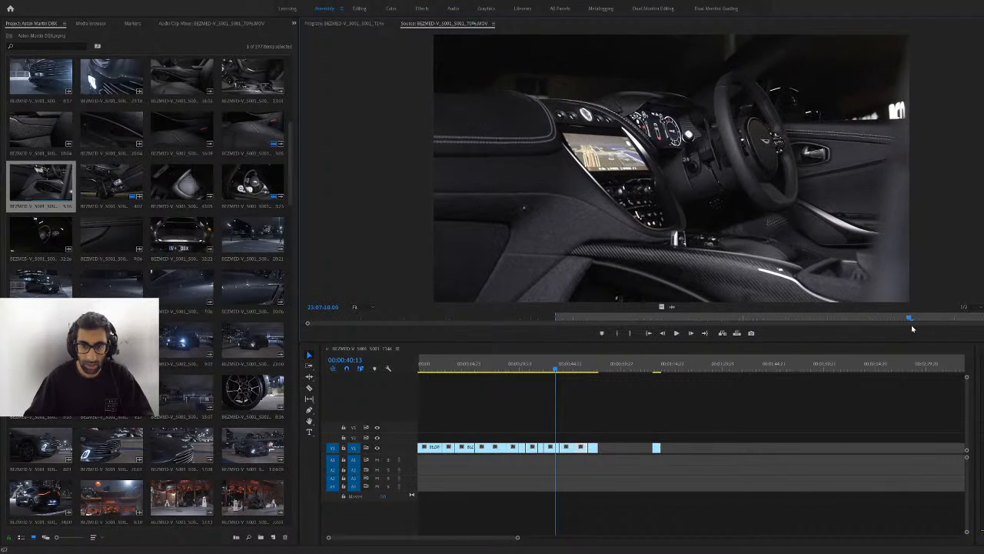
pyautogui.press('o')
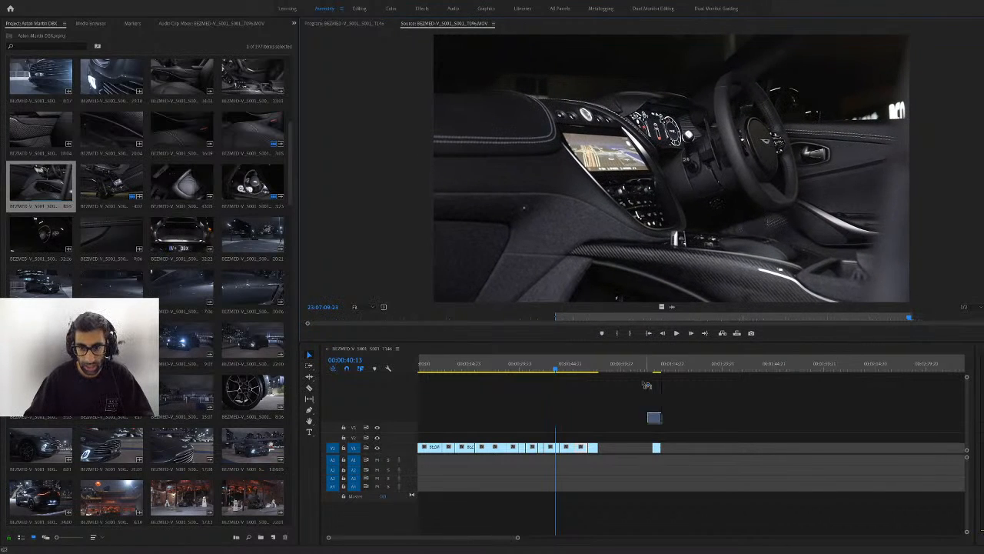
pyautogui.moveTo(647, 385); pyautogui.dragTo(598, 448)
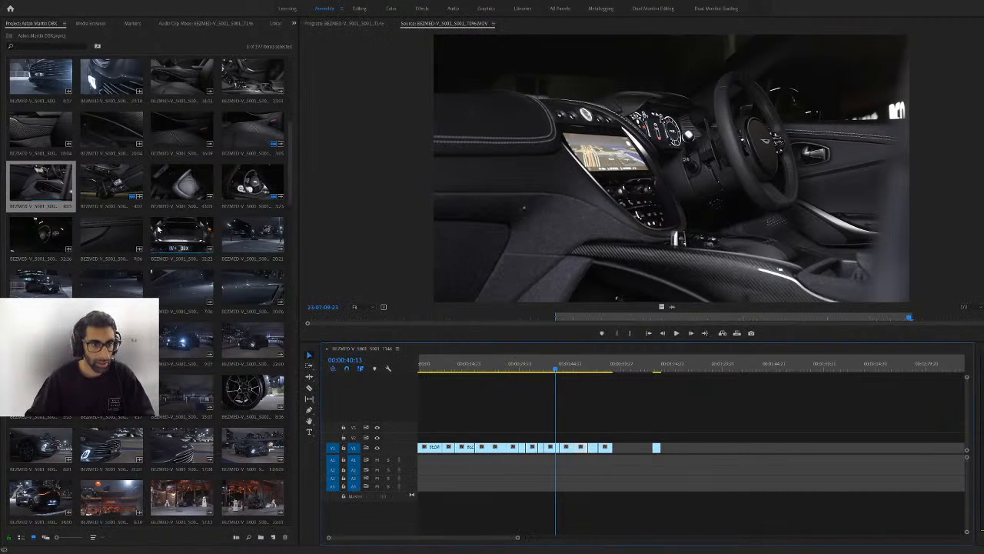
pyautogui.doubleClick(186, 239)
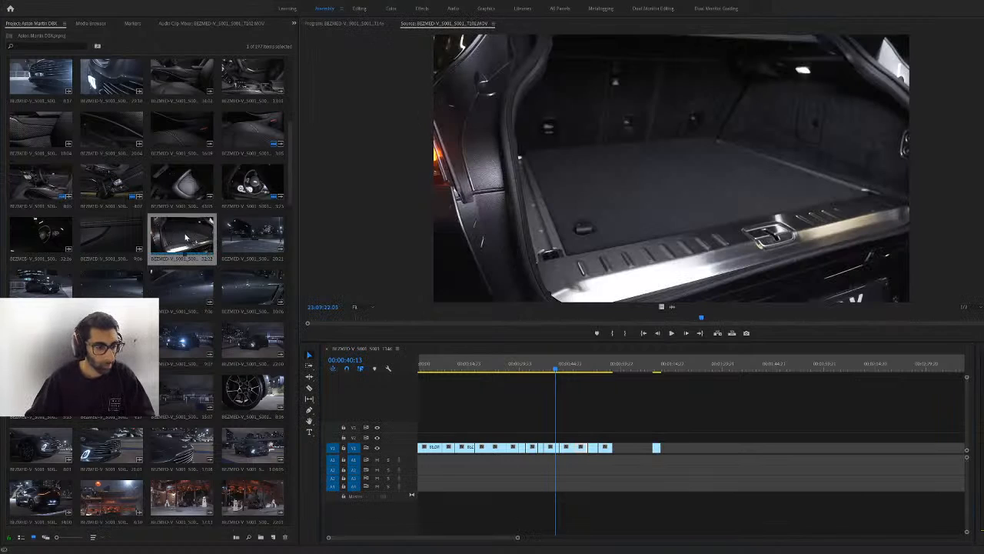
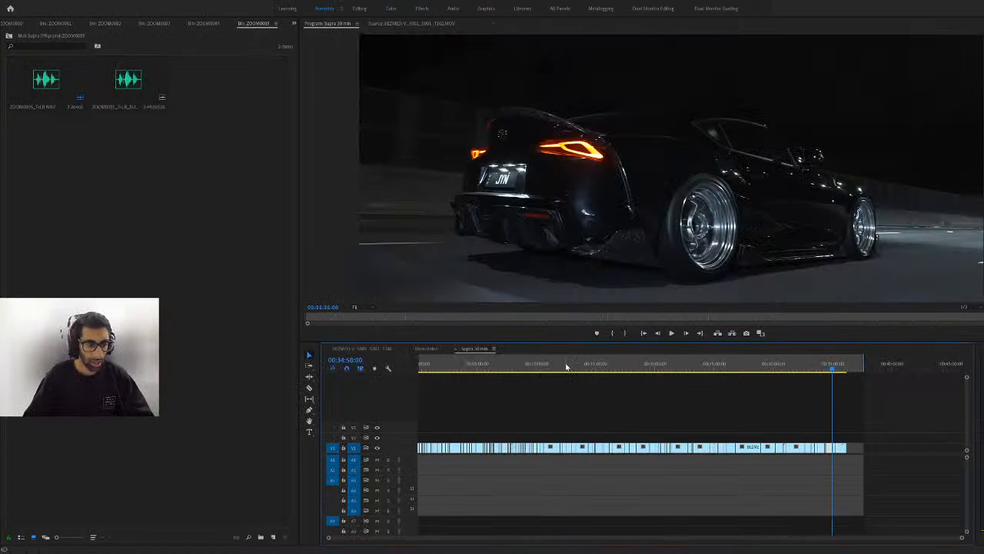
# Examine the Supra 30 min sequence by scrubbing and playing its night driving shots as an assembly example
pyautogui.click(565, 367)
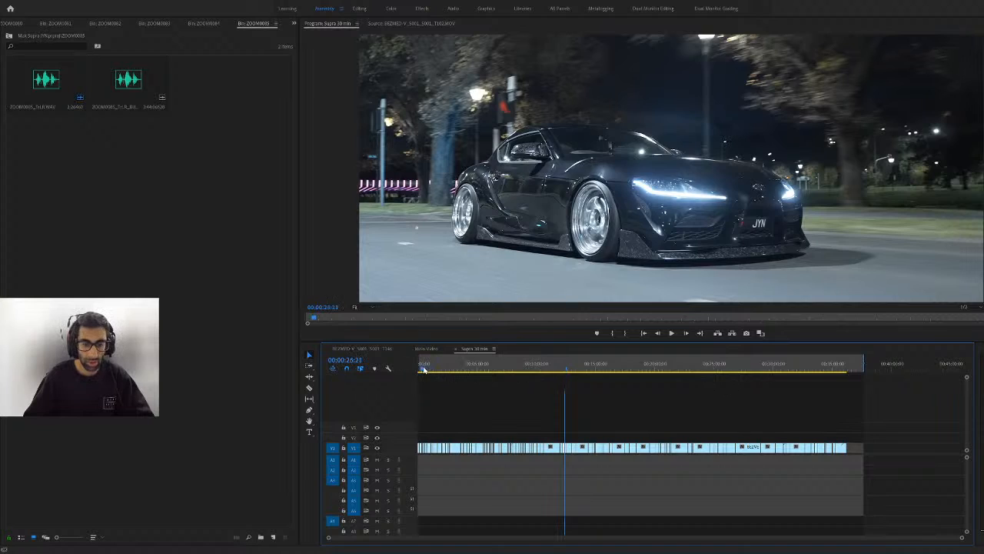
pyautogui.moveTo(423, 369); pyautogui.dragTo(548, 432)
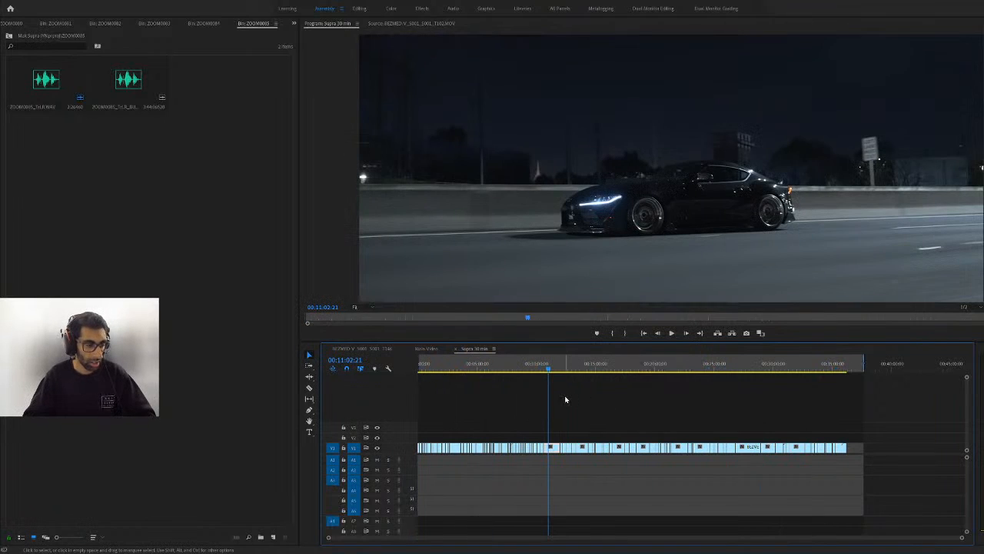
pyautogui.hotkey('ctrl', 's')
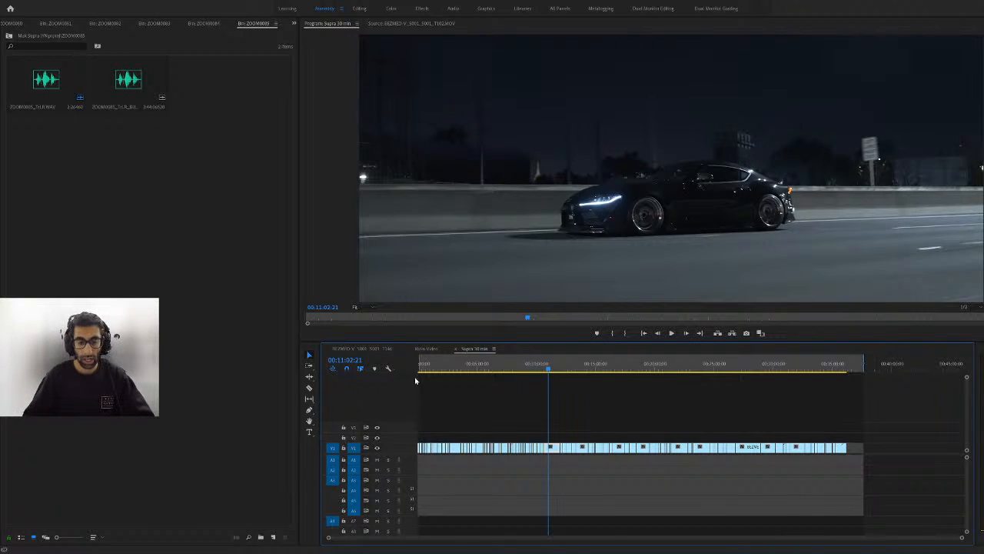
pyautogui.press('Home')
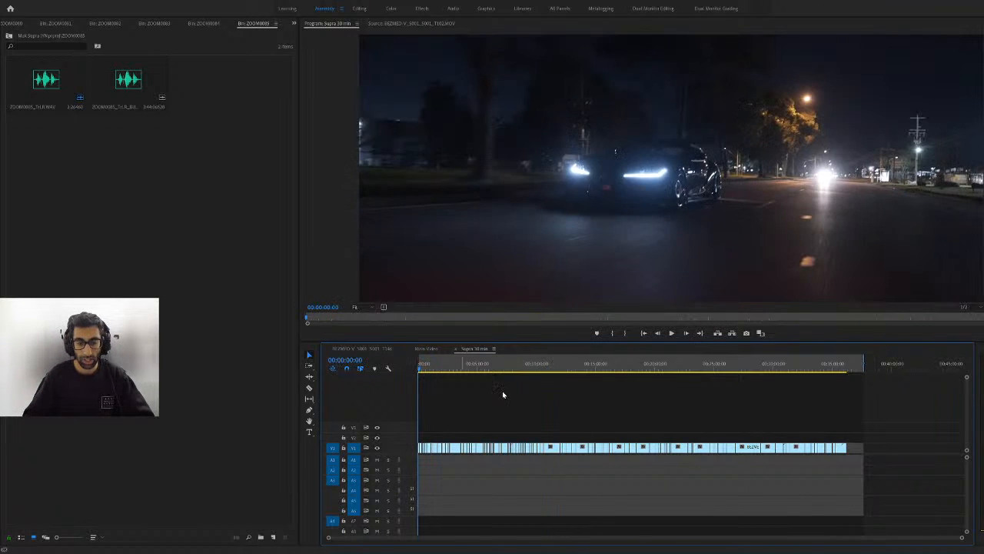
pyautogui.click(488, 364)
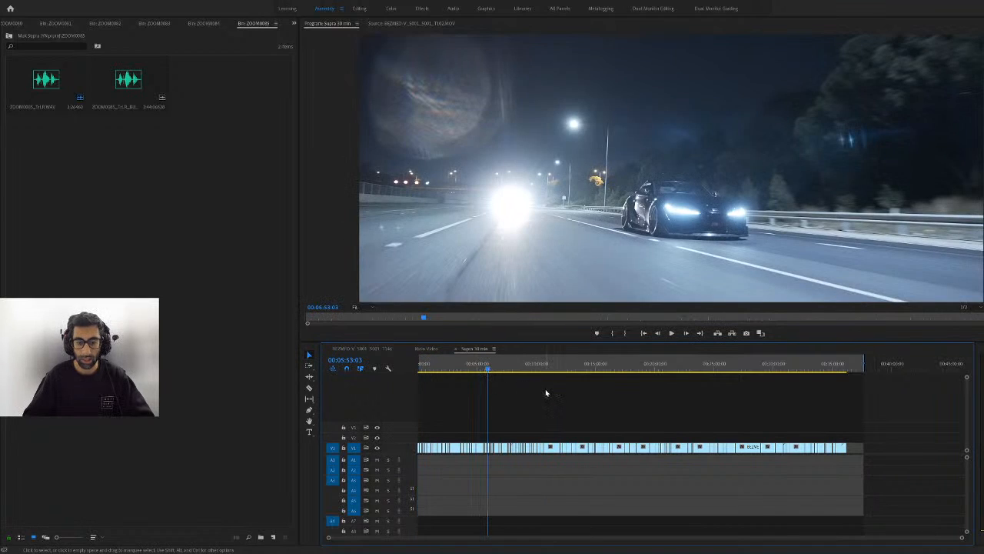
pyautogui.press('space')
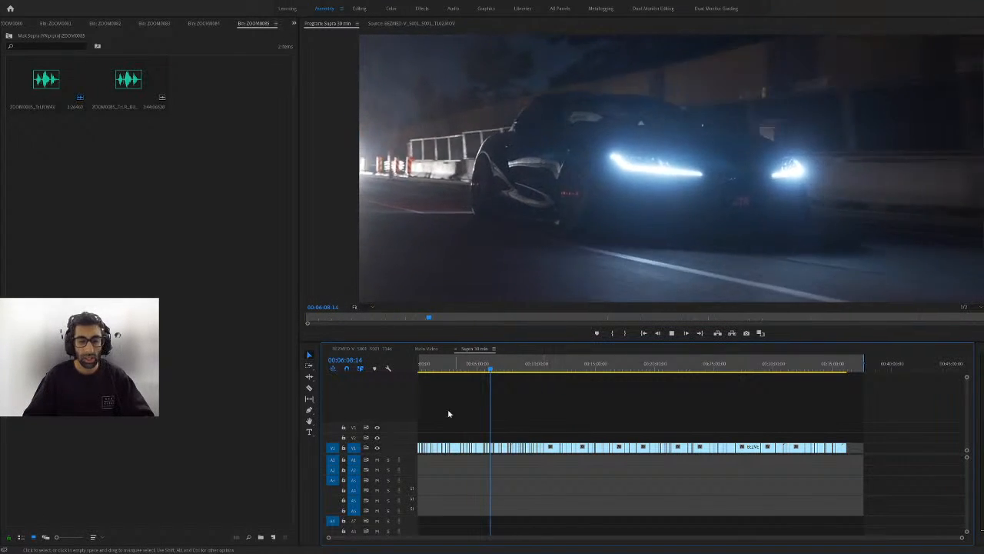
pyautogui.moveTo(496, 372); pyautogui.dragTo(504, 372)
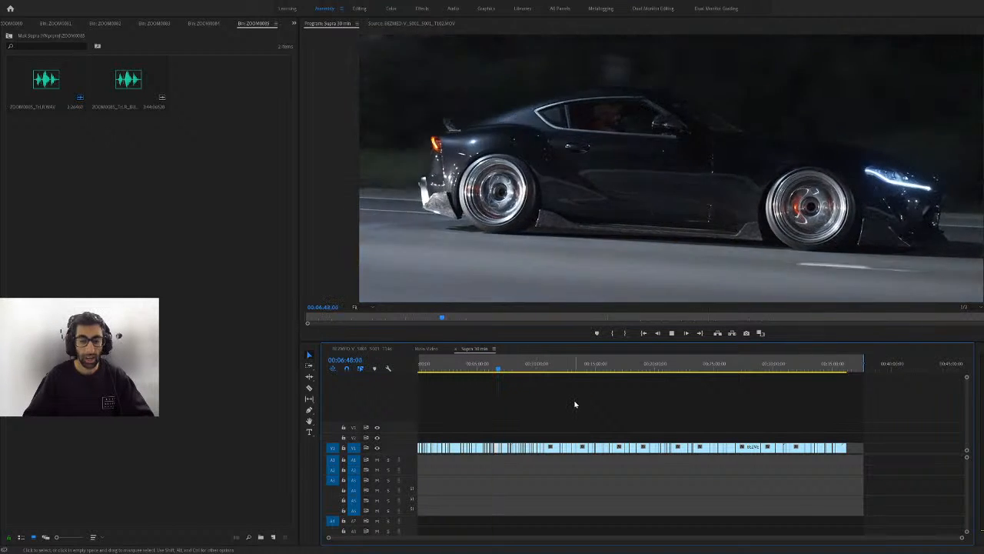
pyautogui.press('space')
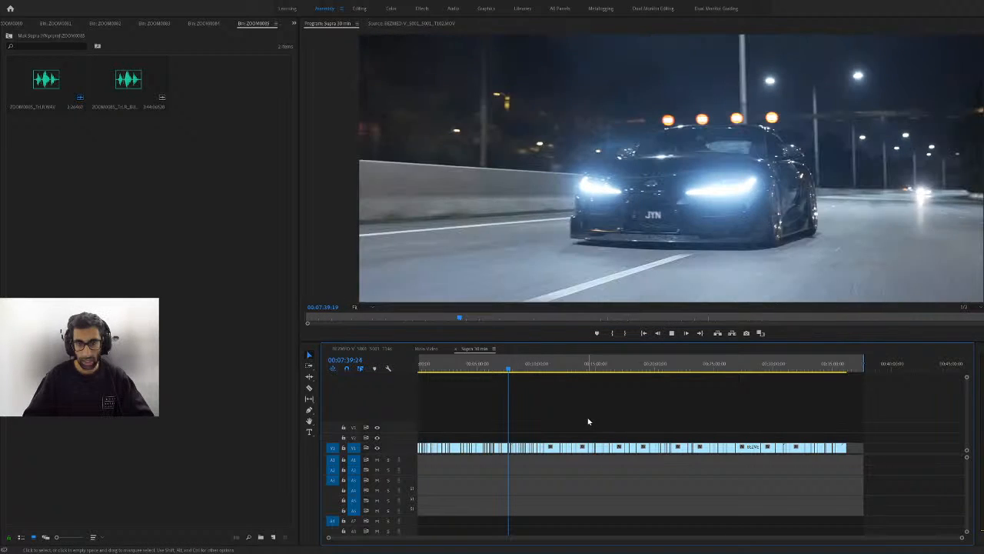
# Play the side-on Supra driving shot around 00:11:19 in the Supra 30 min sequence
pyautogui.click(550, 369)
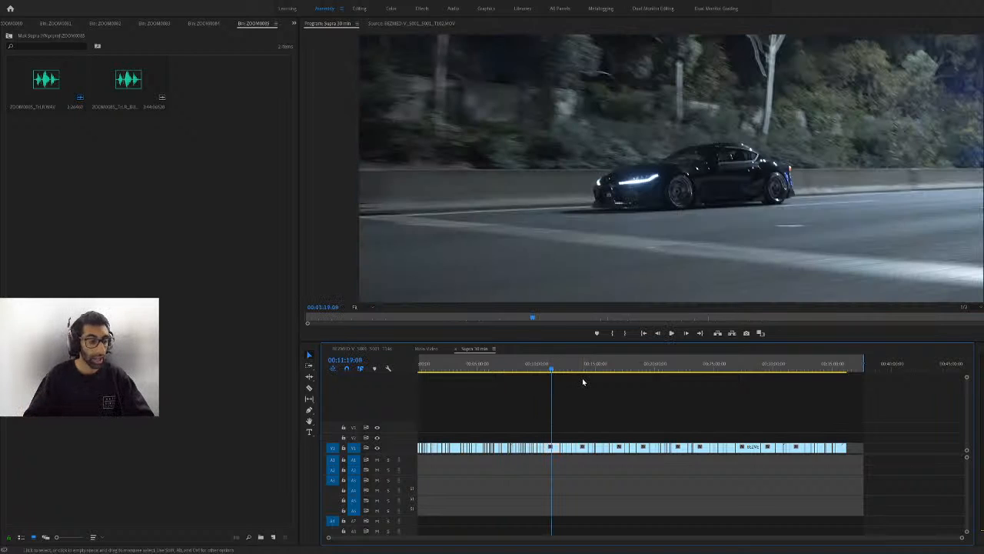
pyautogui.press('space')
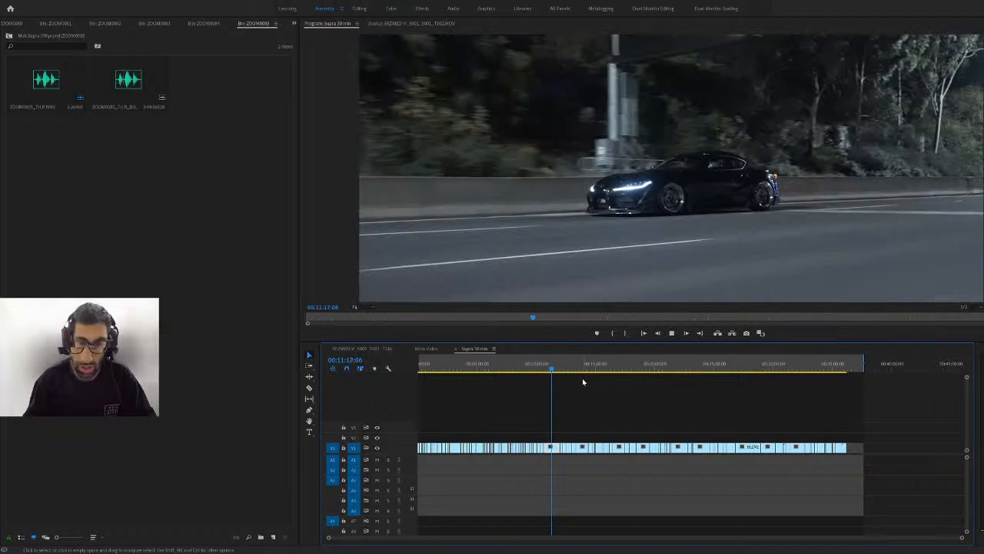
pyautogui.press('space')
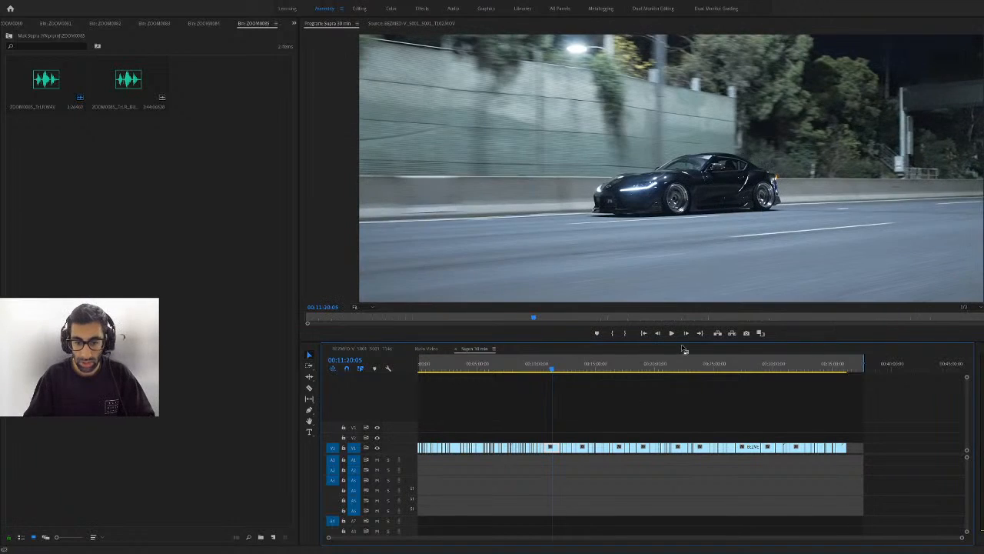
# Mark the whole front-to-side Supra driving clip starting around 00:10:39 and render its preview
pyautogui.press('=')
pyautogui.press('=')
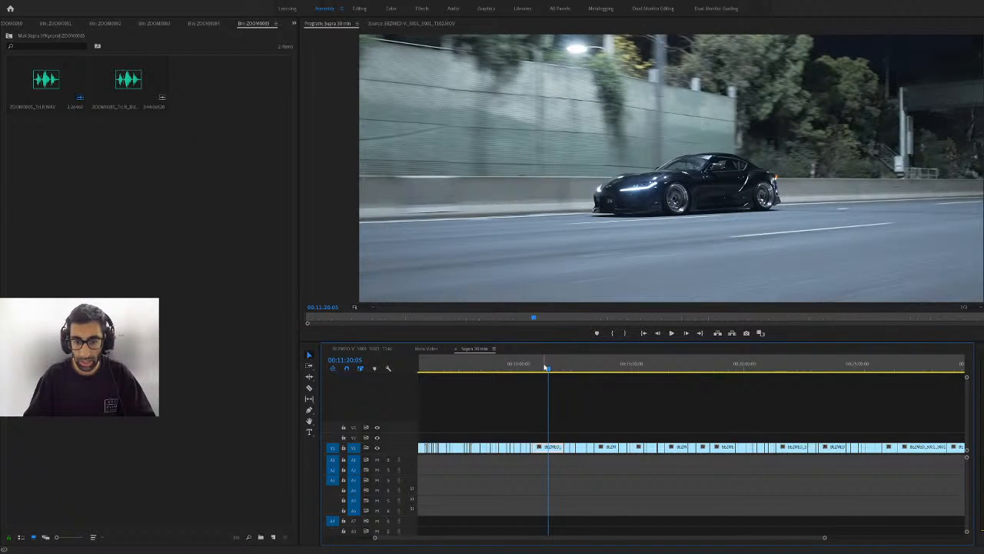
pyautogui.click(537, 367)
pyautogui.press('Up')
pyautogui.press('x')
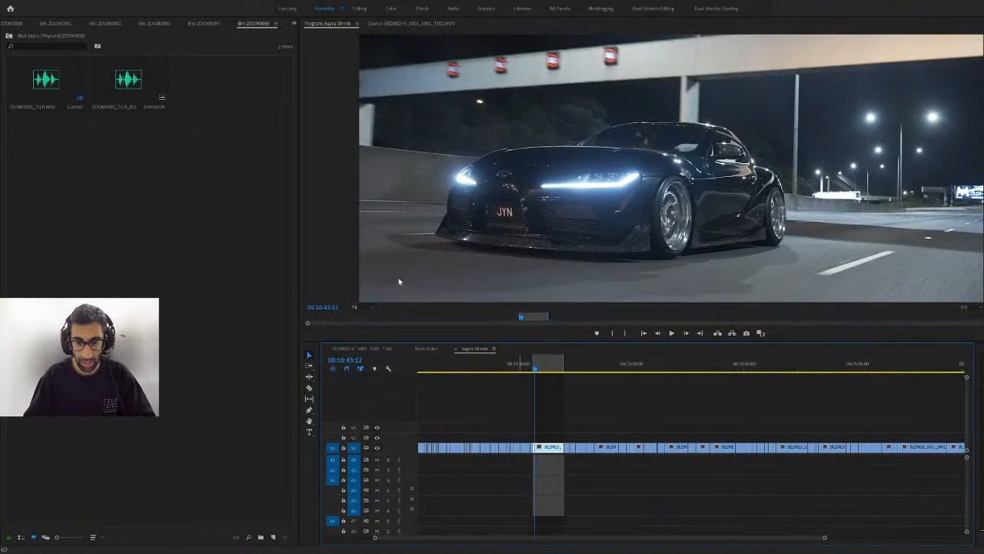
pyautogui.click(68, 24)
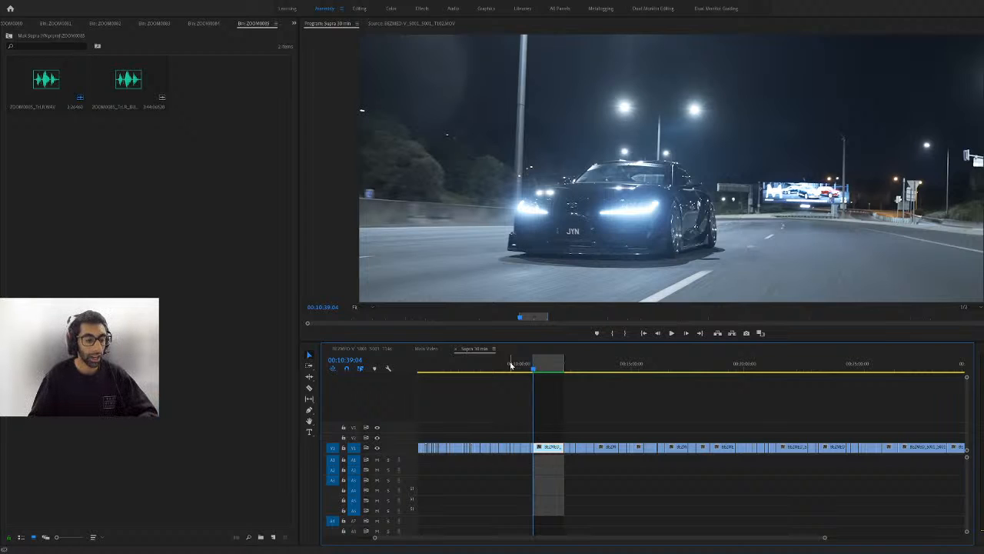
# Play the marked front-to-side driving clip, viewing part of it in the maximized program monitor
pyautogui.press('space')
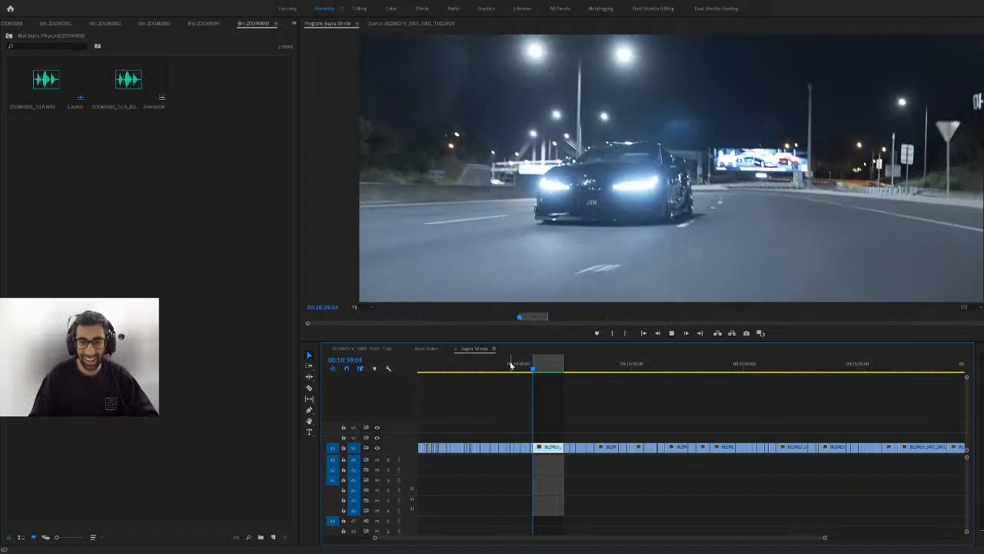
pyautogui.press('`')
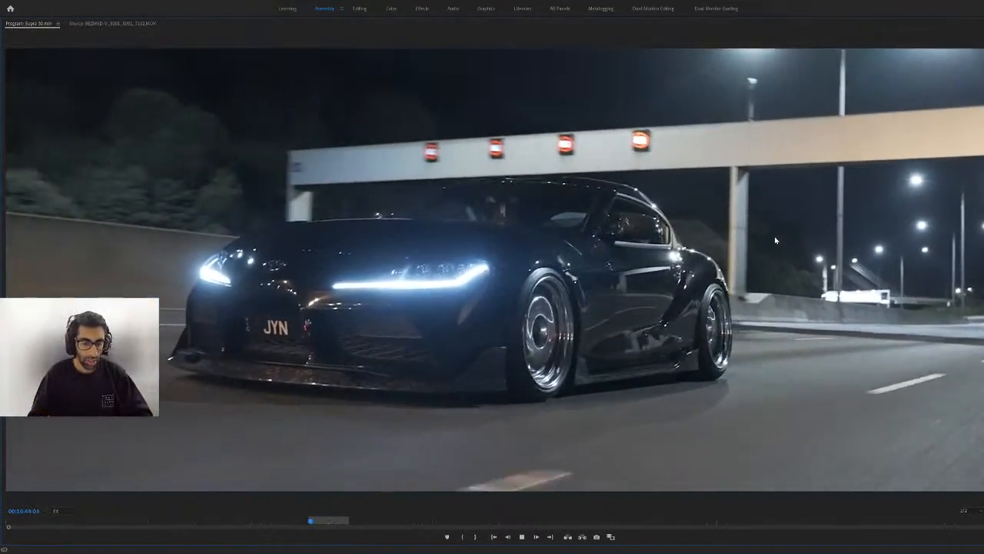
pyautogui.press('space')
pyautogui.press('`')
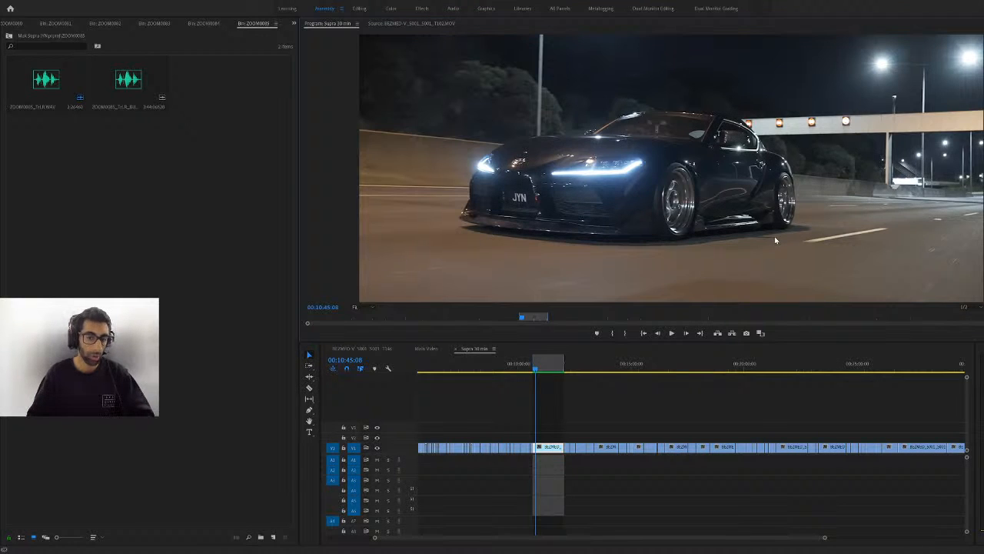
pyautogui.press('space')
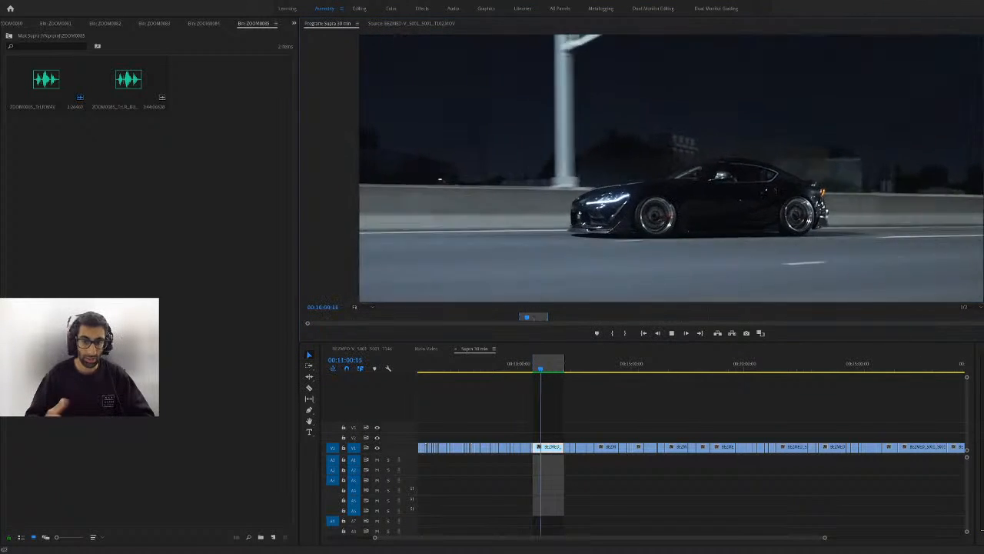
pyautogui.press('space')
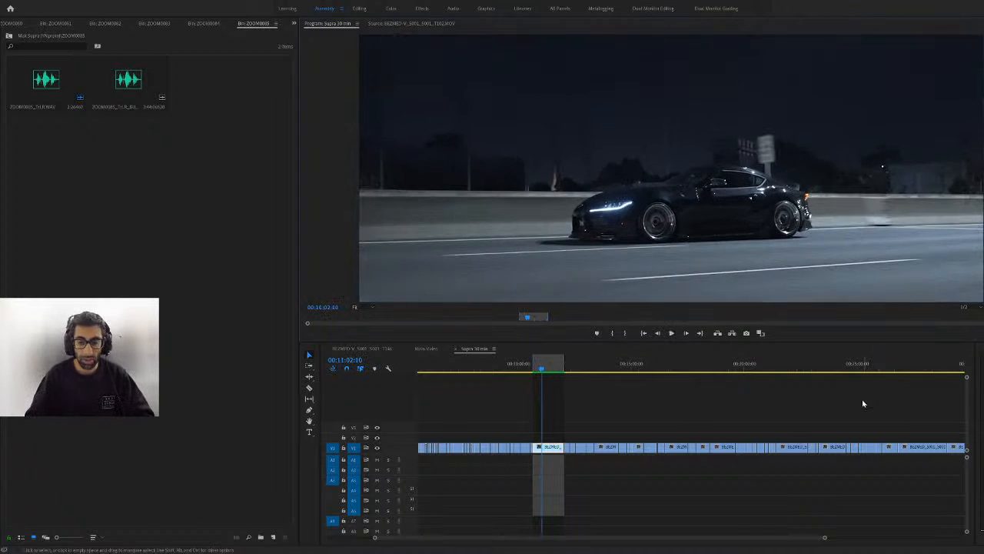
# Locate the rear three-quarter Supra clip around 00:26:10, mark its full range and render its preview
pyautogui.scroll(-5, 863, 404)
pyautogui.click(643, 363)
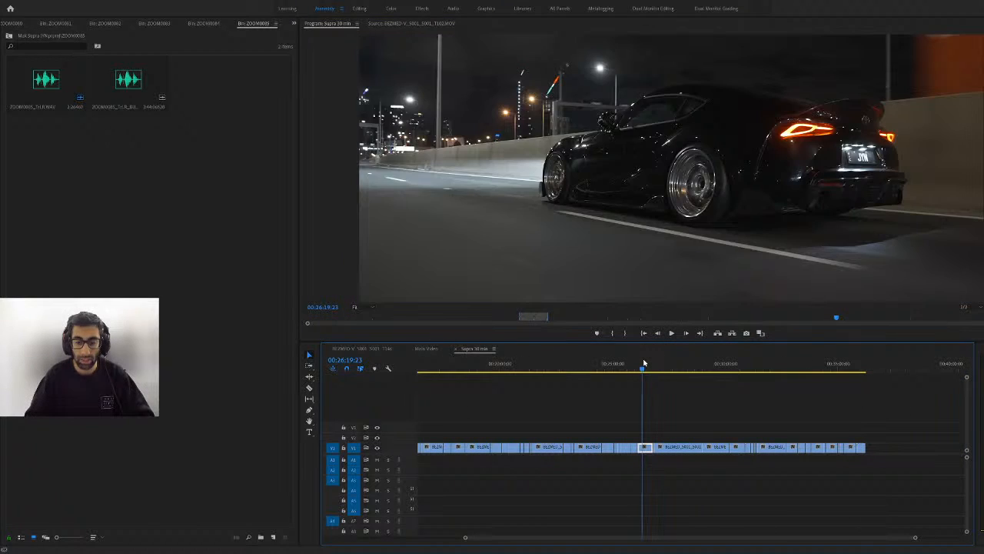
pyautogui.click(619, 367)
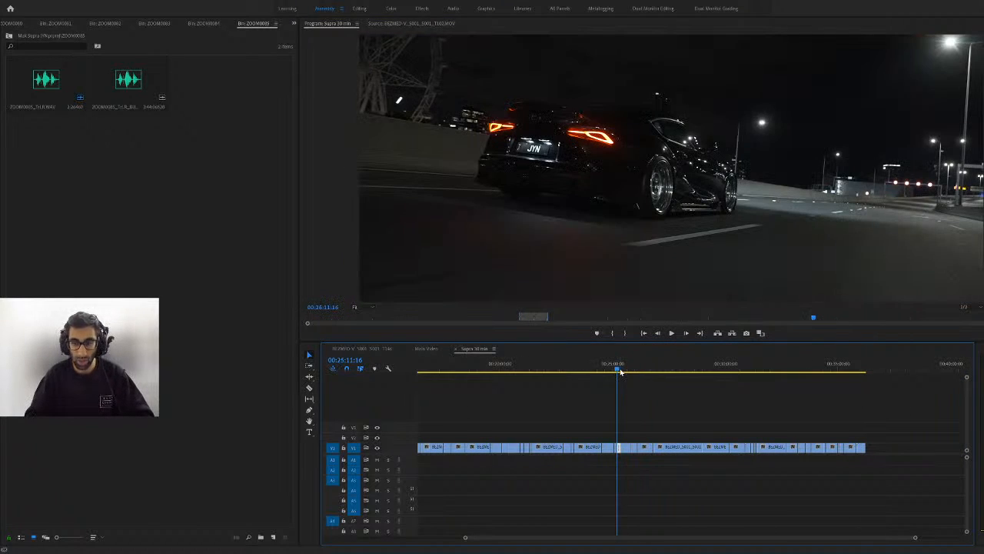
pyautogui.click(575, 367)
pyautogui.click(643, 365)
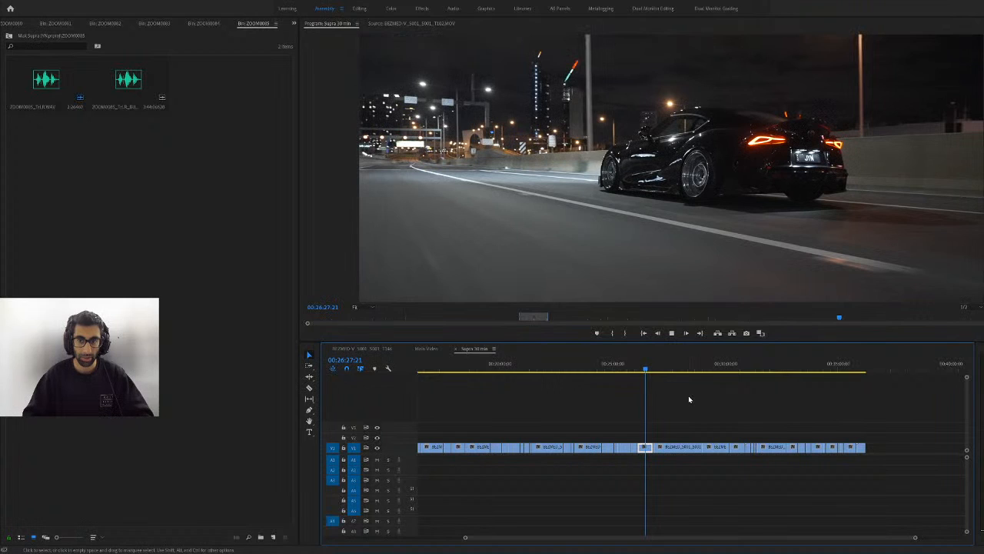
pyautogui.click(648, 364)
pyautogui.moveTo(648, 365); pyautogui.dragTo(639, 368)
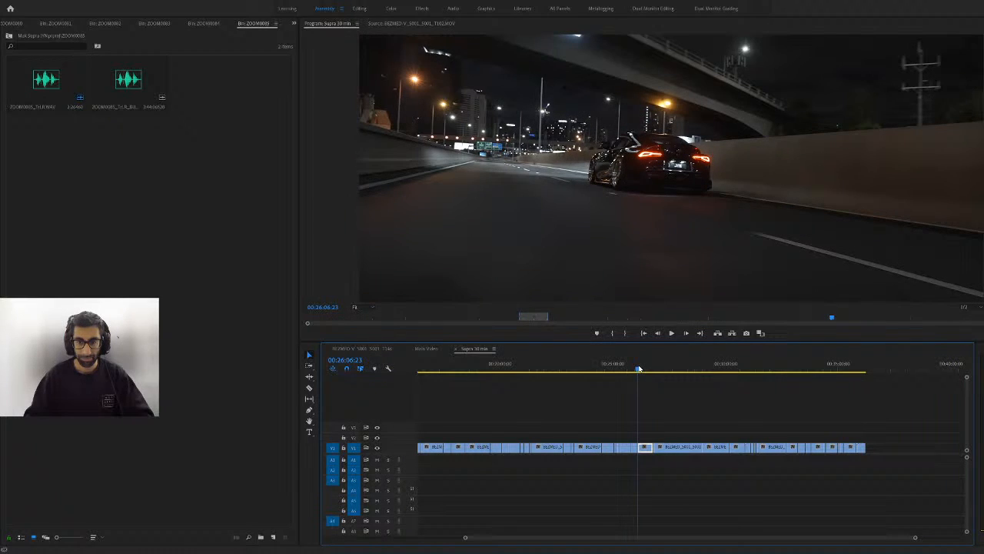
pyautogui.moveTo(638, 368)
pyautogui.mouseDown()
pyautogui.moveTo(707, 370)
pyautogui.moveTo(642, 369)
pyautogui.mouseUp()
pyautogui.press('x')
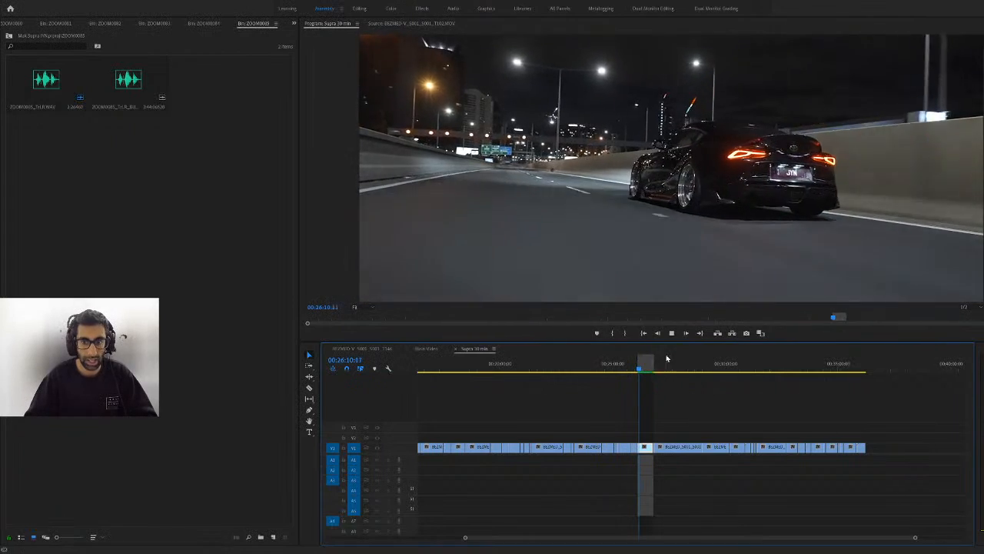
# Watch the marked rear three-quarter clip enlarged, and review the rear driving shots around 00:27:16 and 00:31:40
pyautogui.press('`')
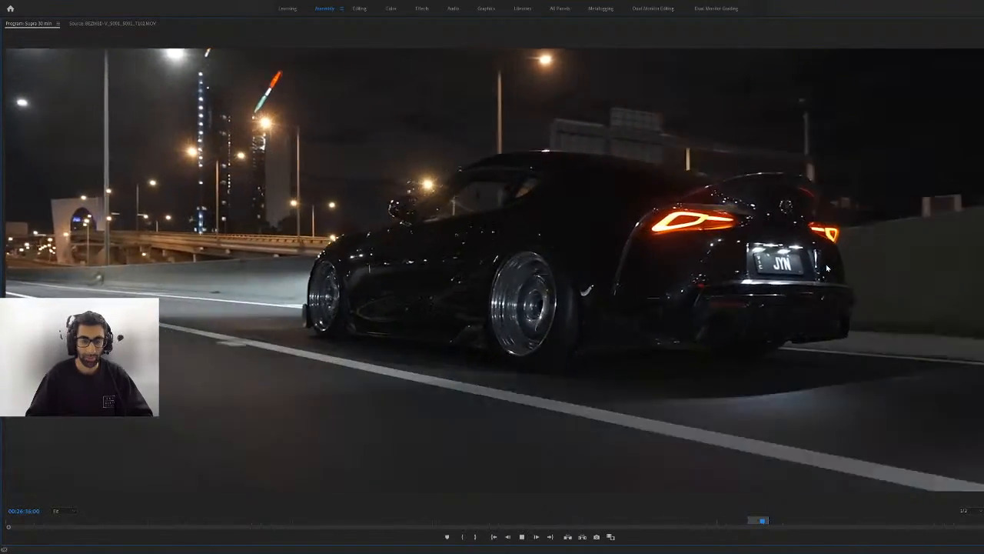
pyautogui.press('`')
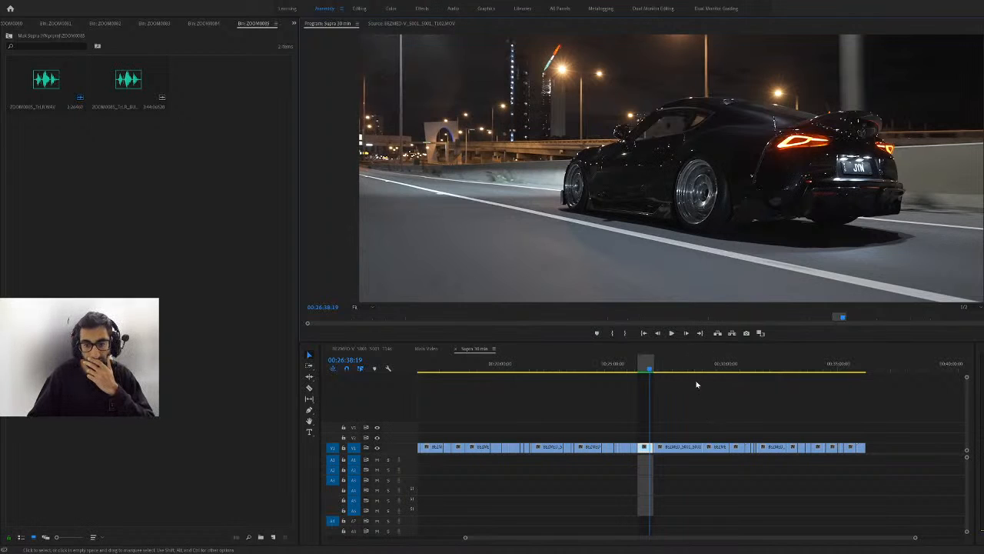
pyautogui.click(663, 368)
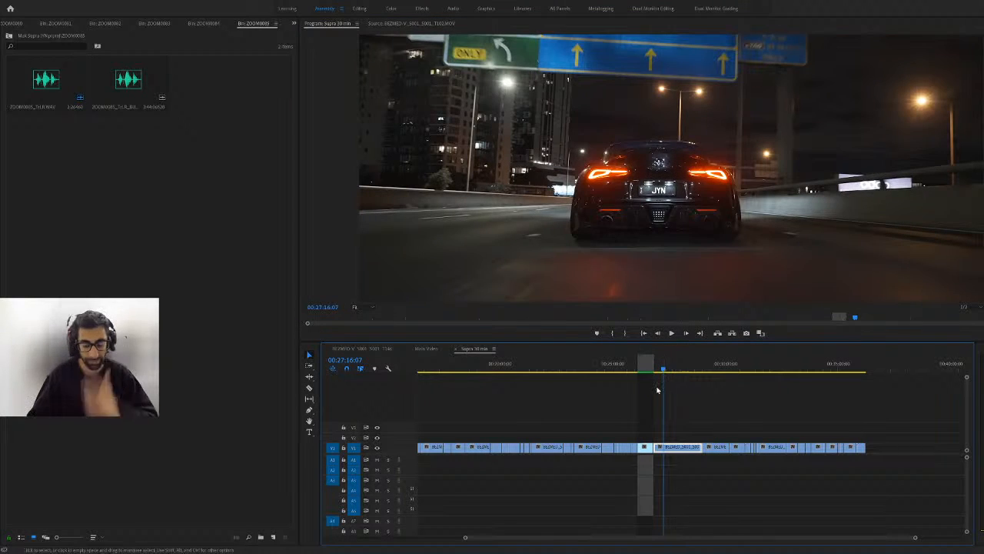
pyautogui.press('space')
pyautogui.press('space')
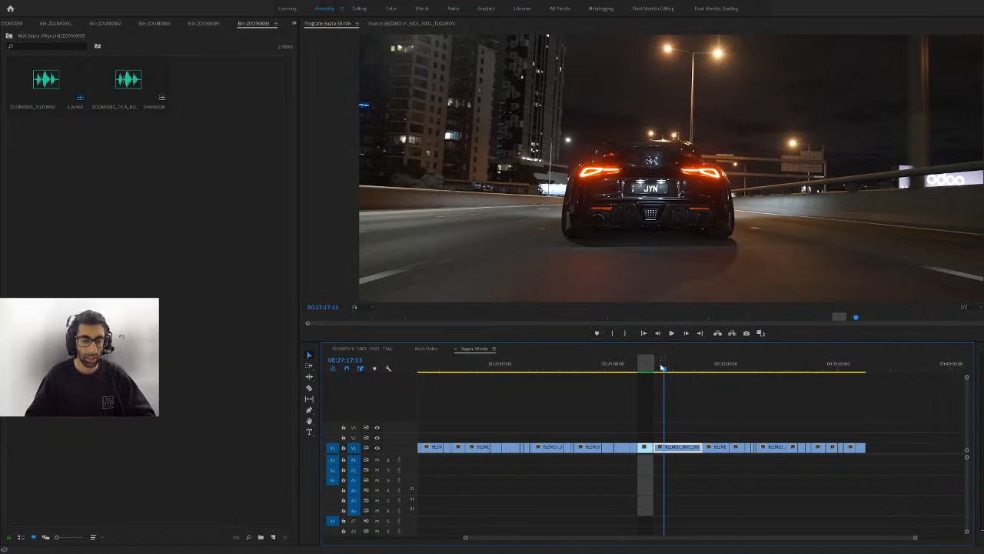
pyautogui.press('space')
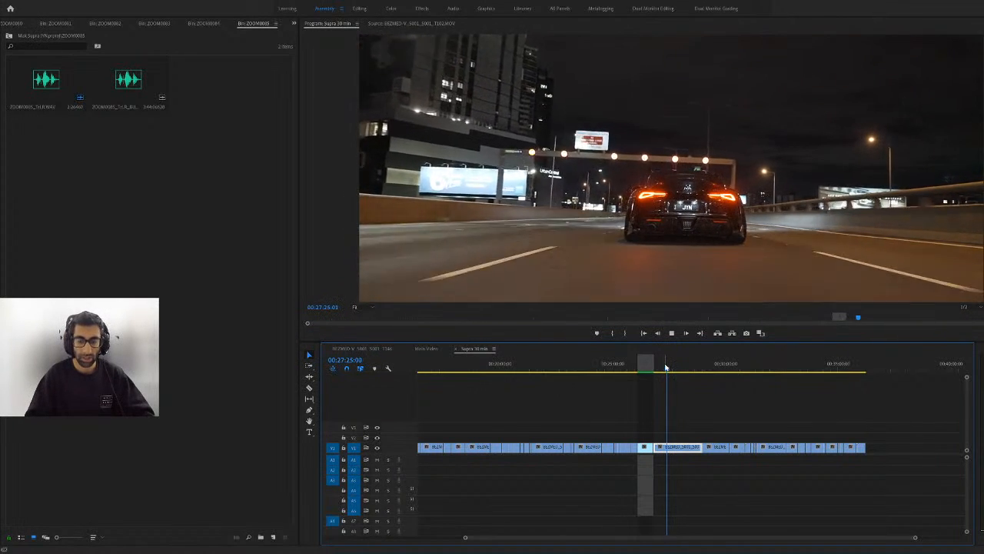
pyautogui.click(753, 366)
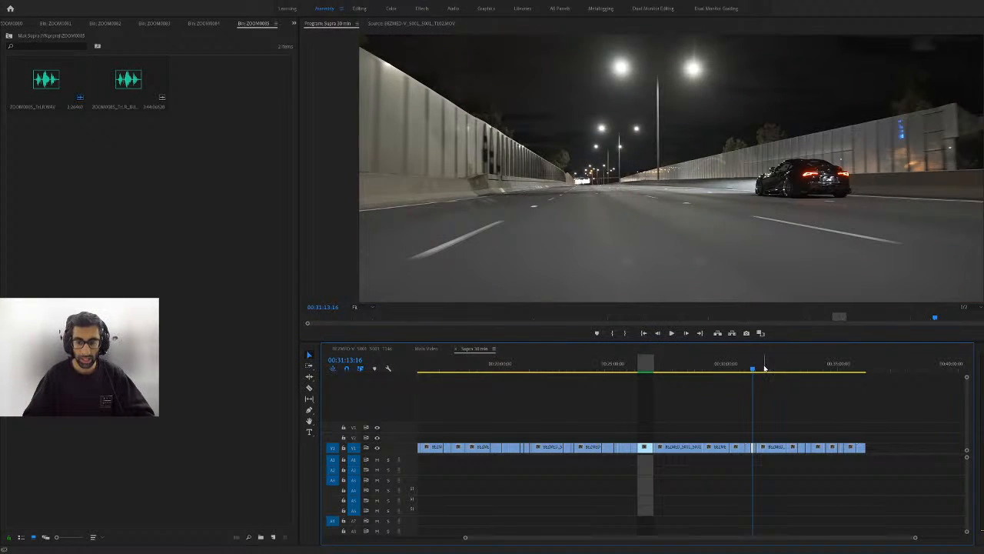
pyautogui.click(764, 368)
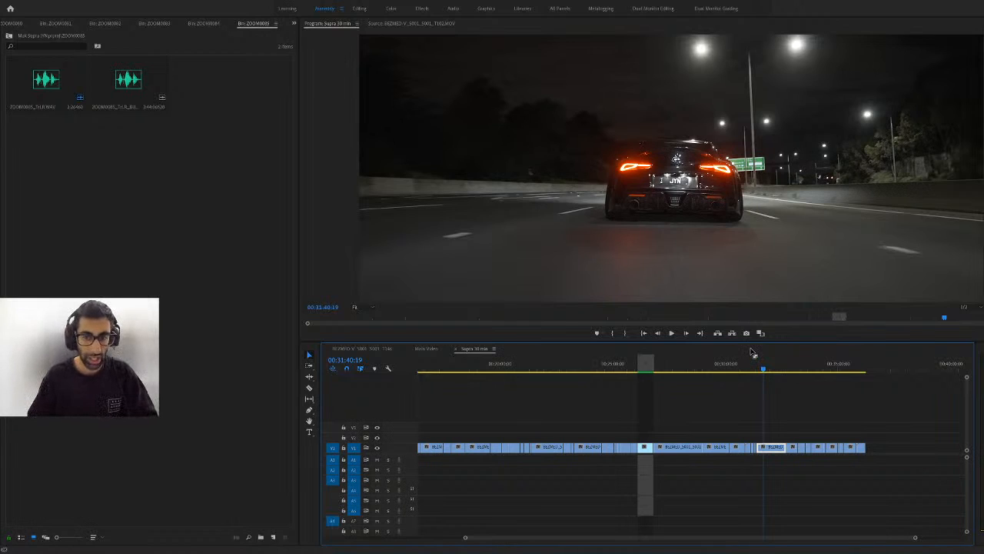
pyautogui.press('space')
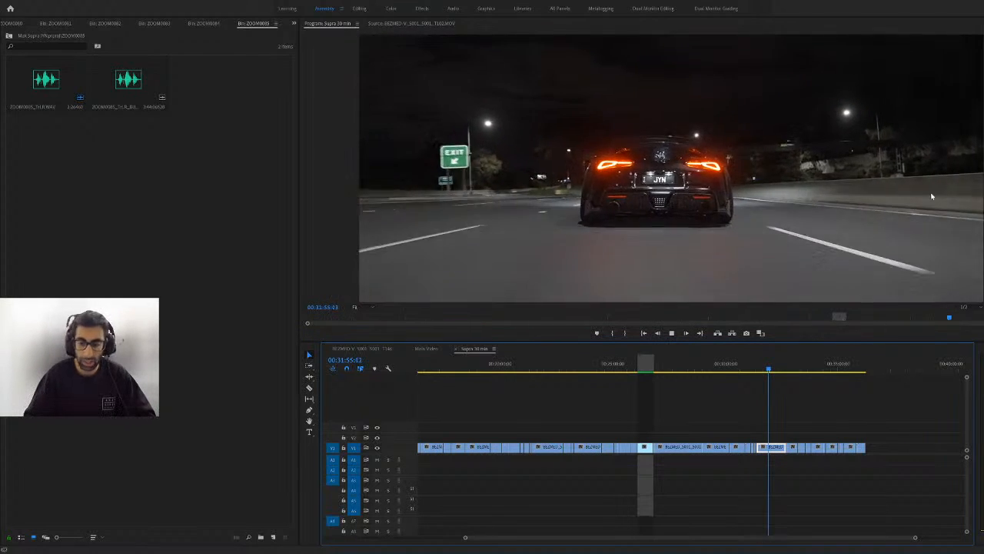
# Mark the rear driving clip around 00:22:13, render its preview and play part of it
pyautogui.moveTo(792, 369); pyautogui.dragTo(549, 367)
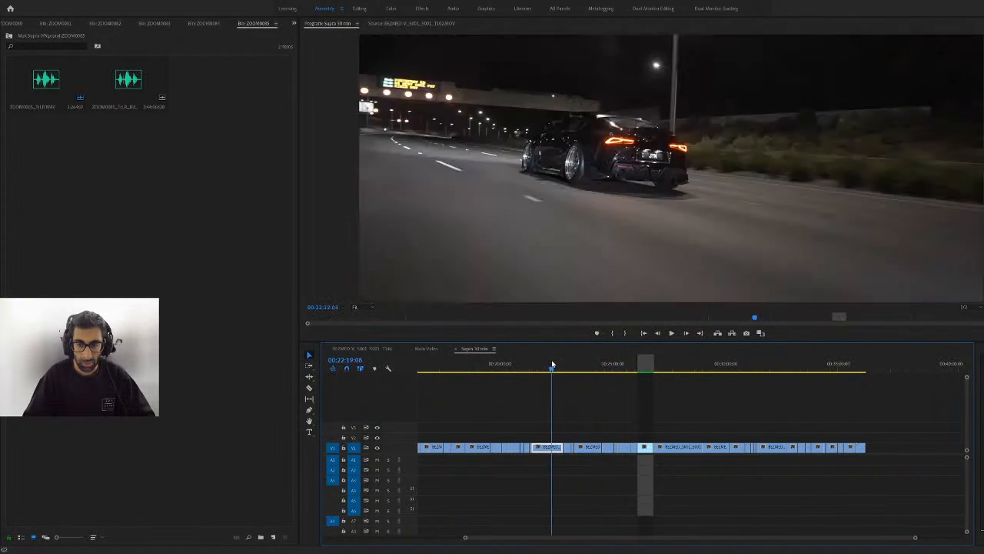
pyautogui.press('space')
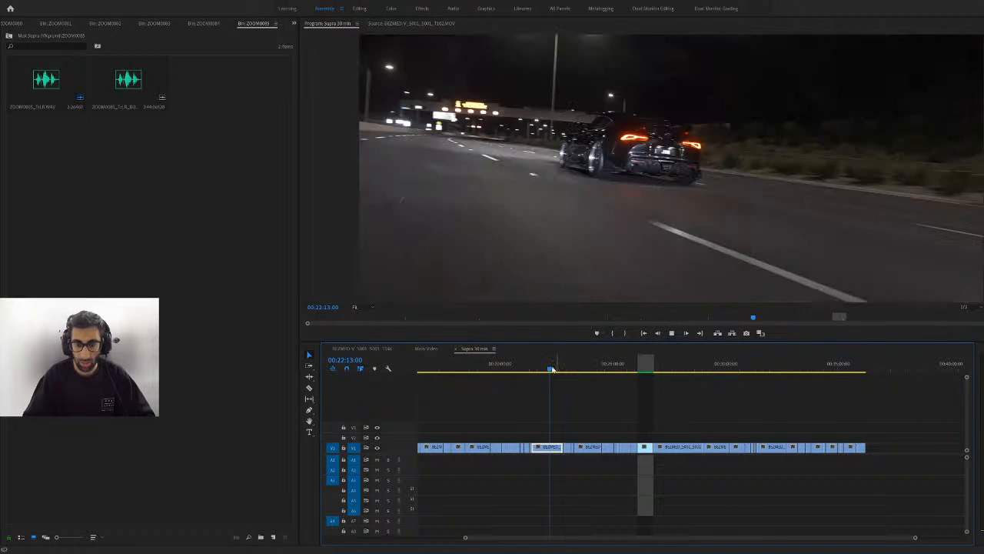
pyautogui.press('space')
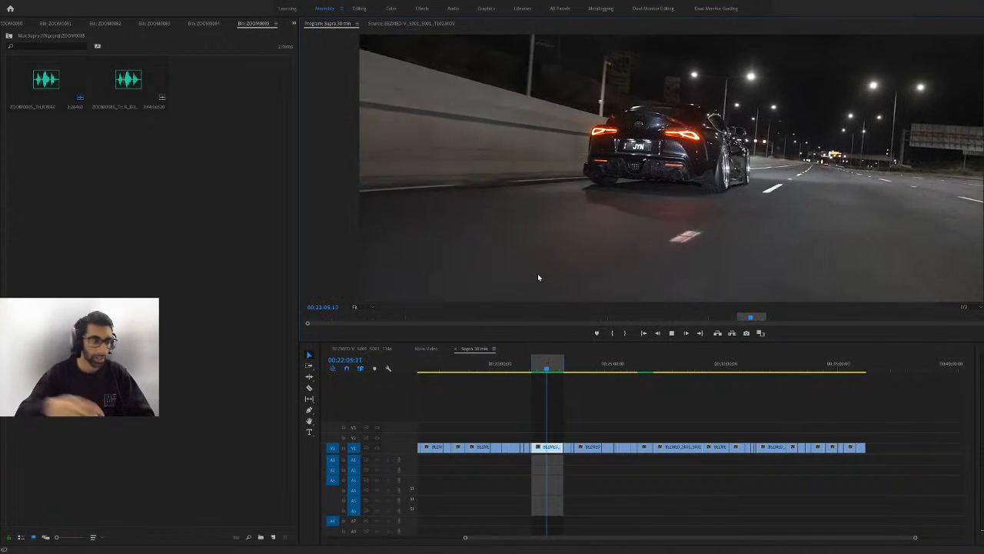
pyautogui.press('space')
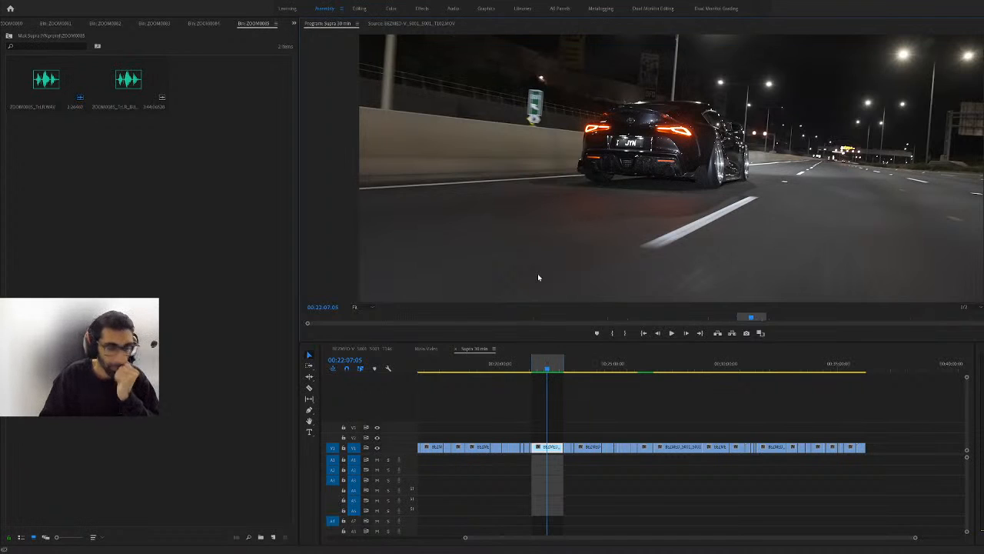
# Play the marked rear driving clip from around 00:21:44 to examine how the camera moves around the car
pyautogui.click(540, 357)
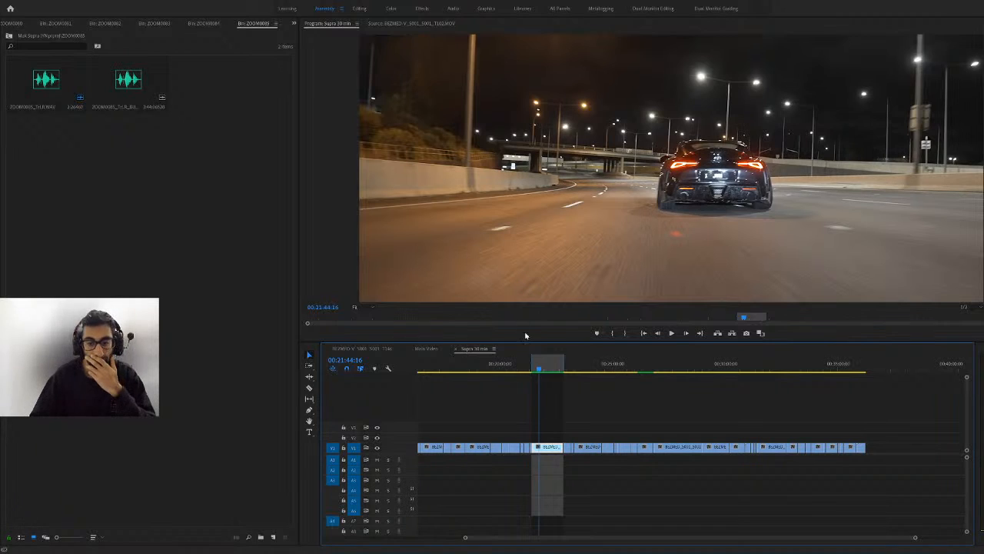
pyautogui.click(671, 333)
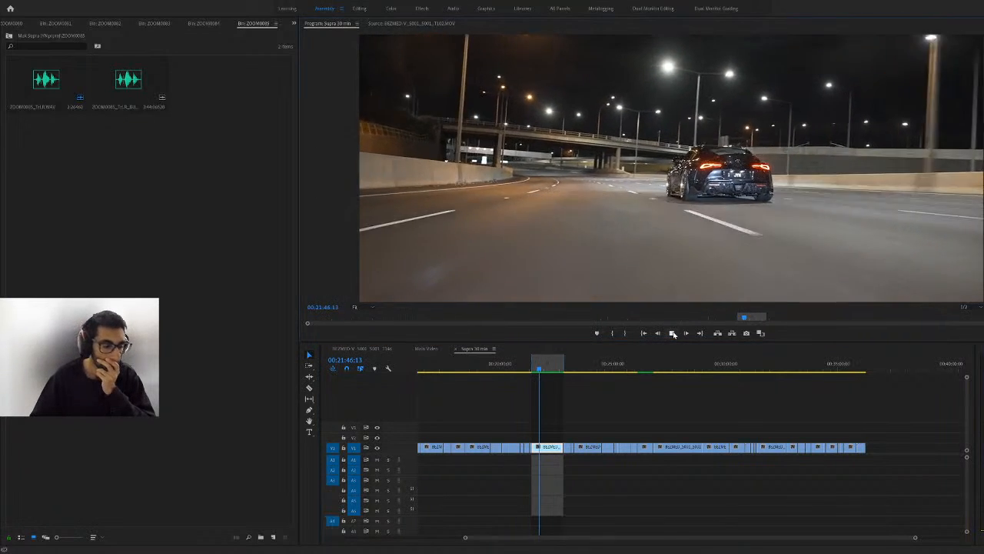
pyautogui.click(673, 334)
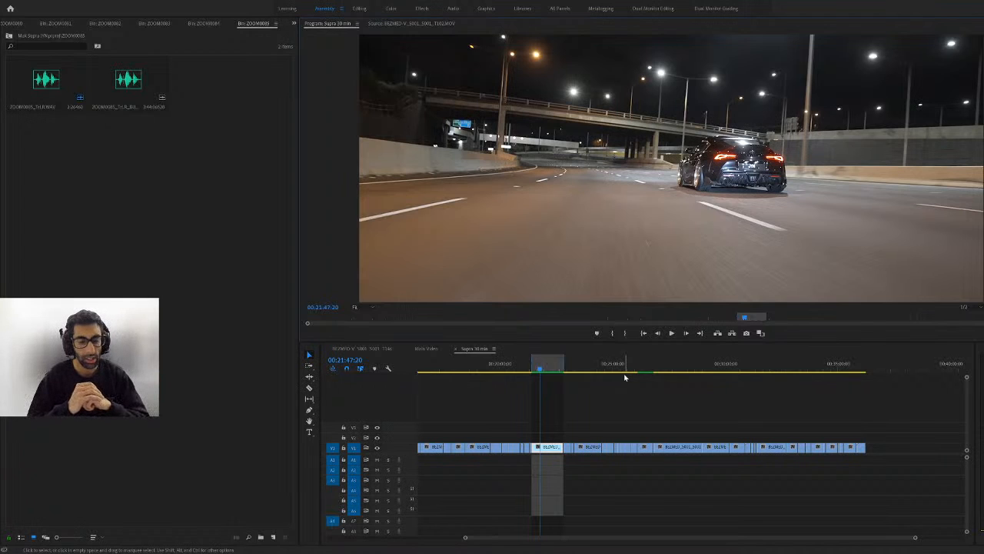
pyautogui.press('space')
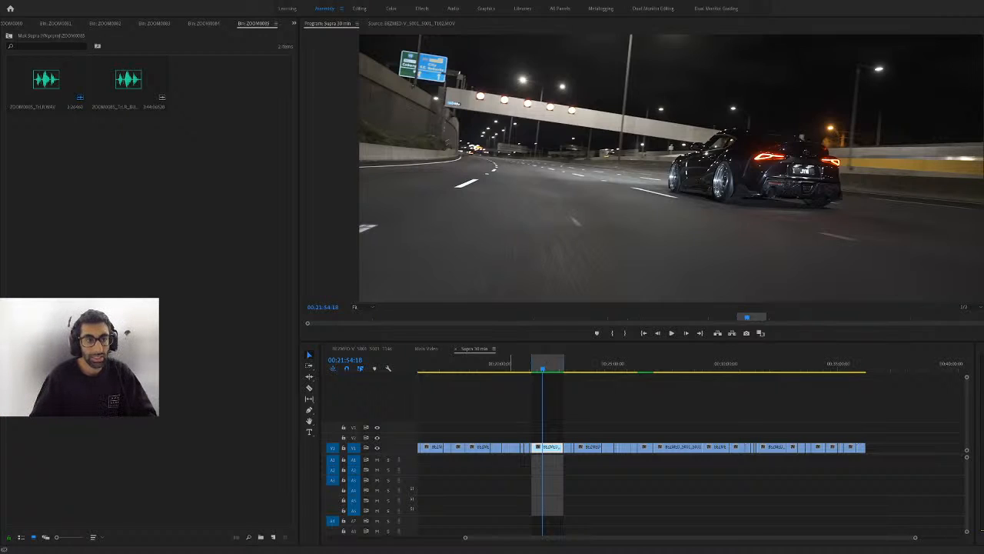
# Return to the Aston Martin sequence and scrub through its steering wheel and interior shots on V1
pyautogui.click(371, 348)
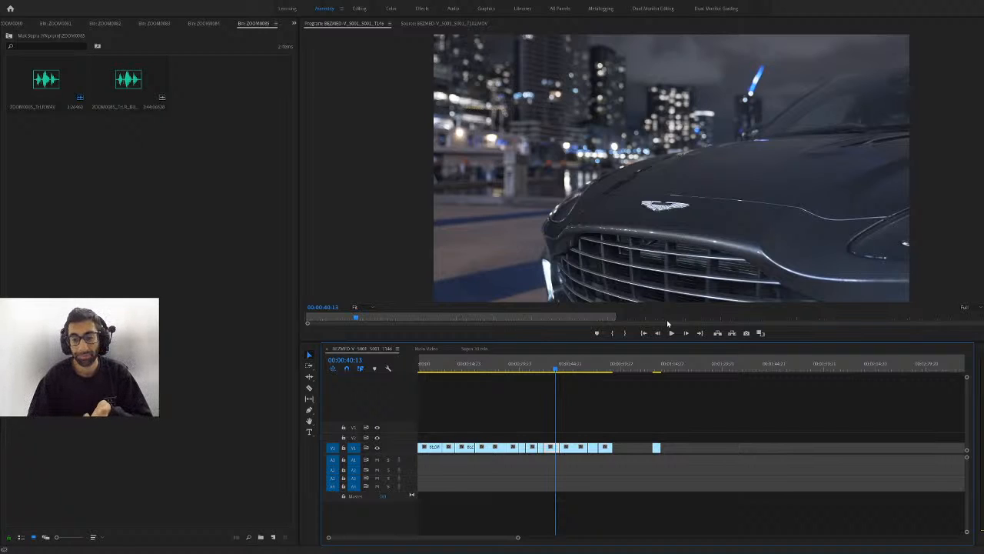
pyautogui.click(575, 367)
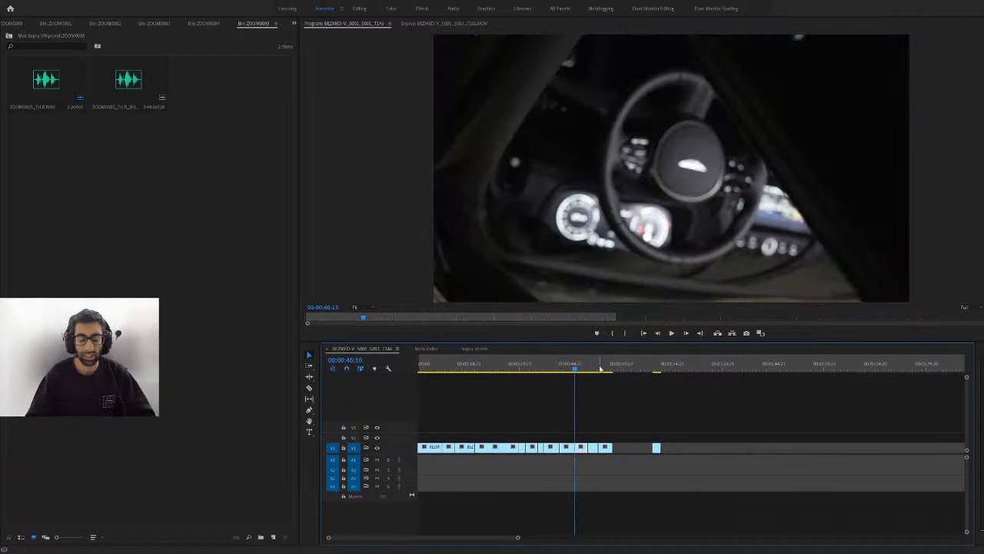
pyautogui.click(600, 368)
pyautogui.click(577, 365)
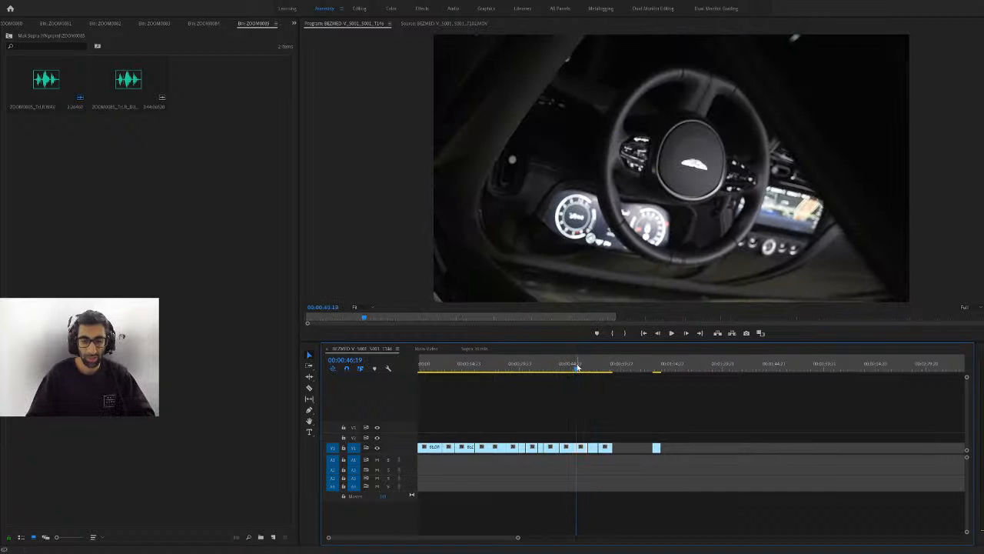
# Scrub back and forth between the steering wheel shot around 00:00:46 and the centre console shot around 00:00:55 on V1
pyautogui.click(524, 365)
pyautogui.click(506, 365)
pyautogui.click(575, 364)
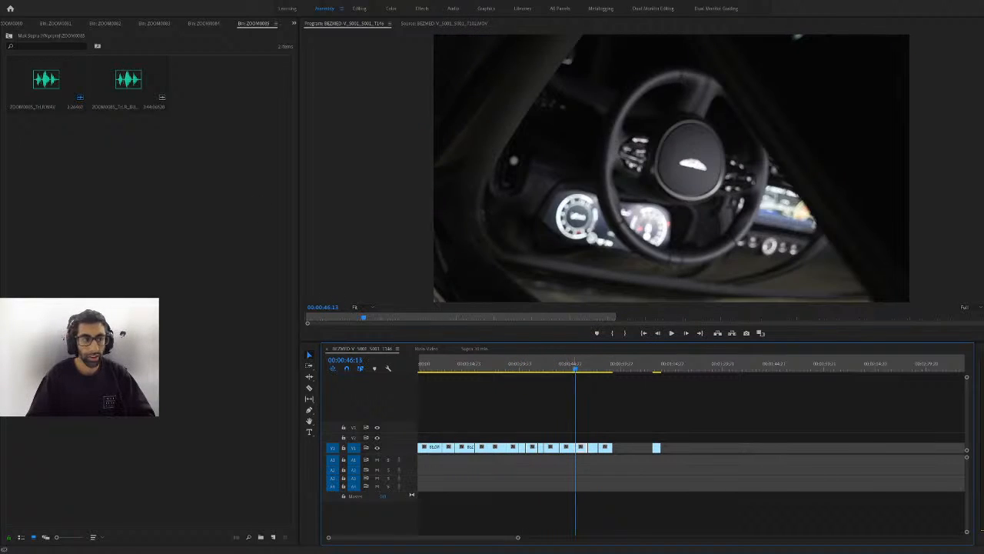
pyautogui.click(11, 35)
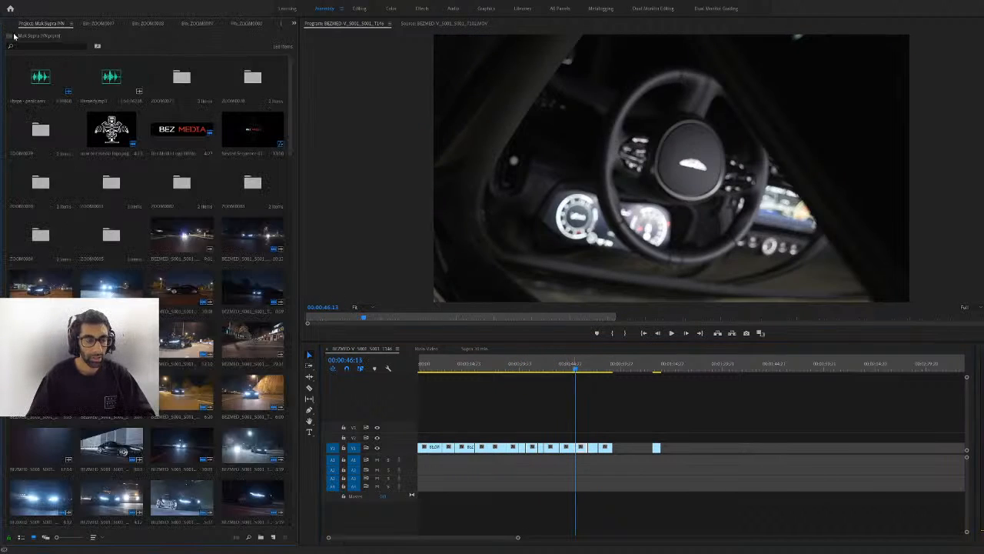
pyautogui.click(585, 369)
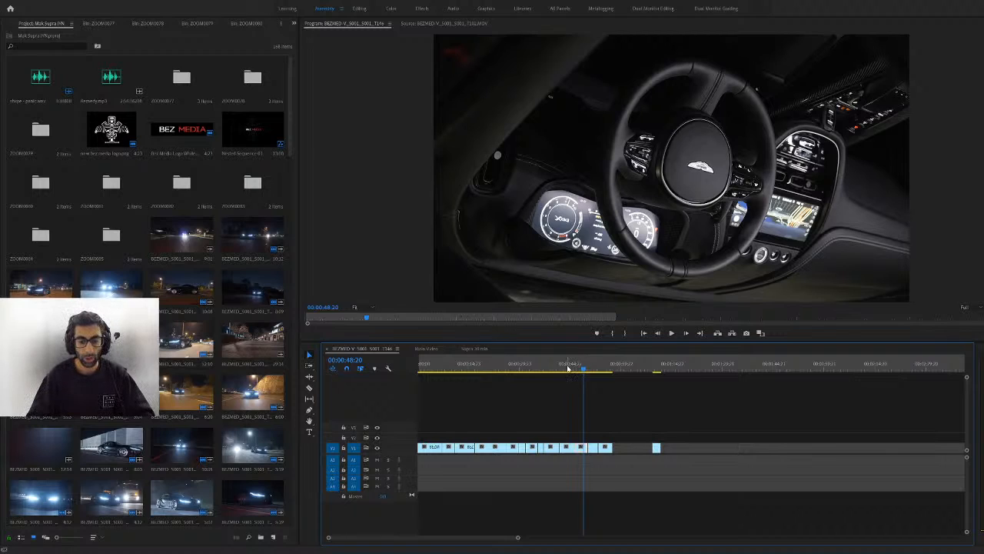
pyautogui.moveTo(568, 369); pyautogui.dragTo(578, 370)
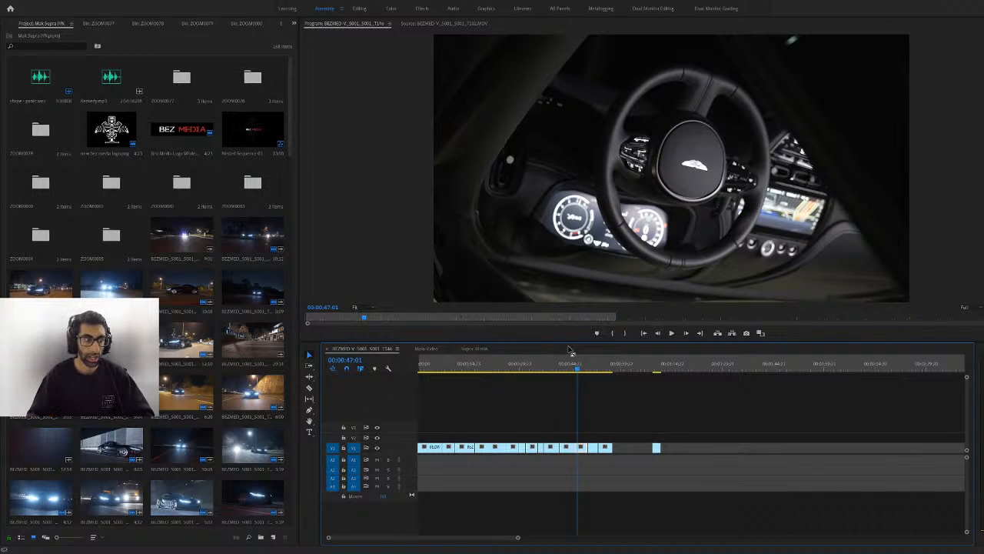
pyautogui.click(606, 368)
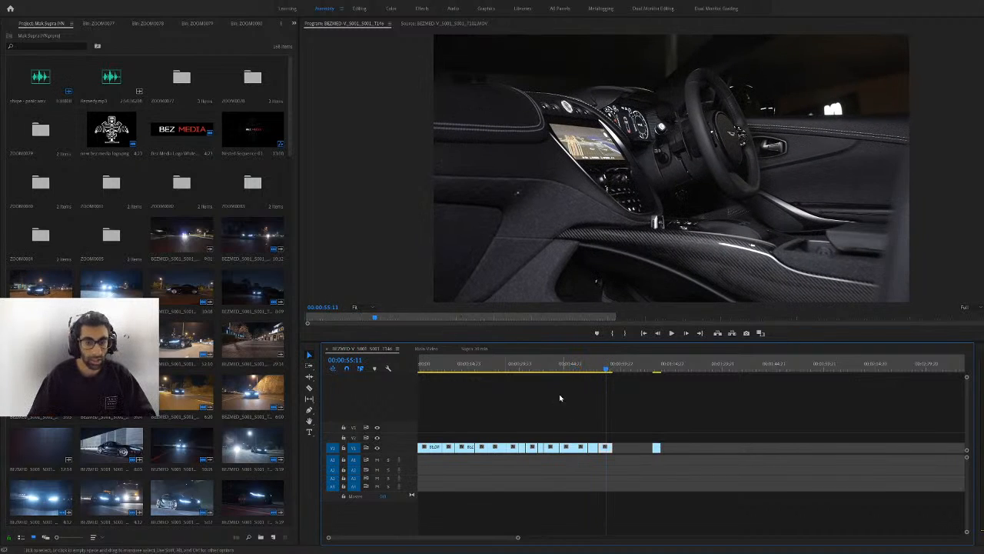
# Close the Supra project, bring up the Aston Martin DBX clips and review the assembly up to the centre console shot
pyautogui.scroll(-2, 196, 386)
pyautogui.scroll(1, 196, 387)
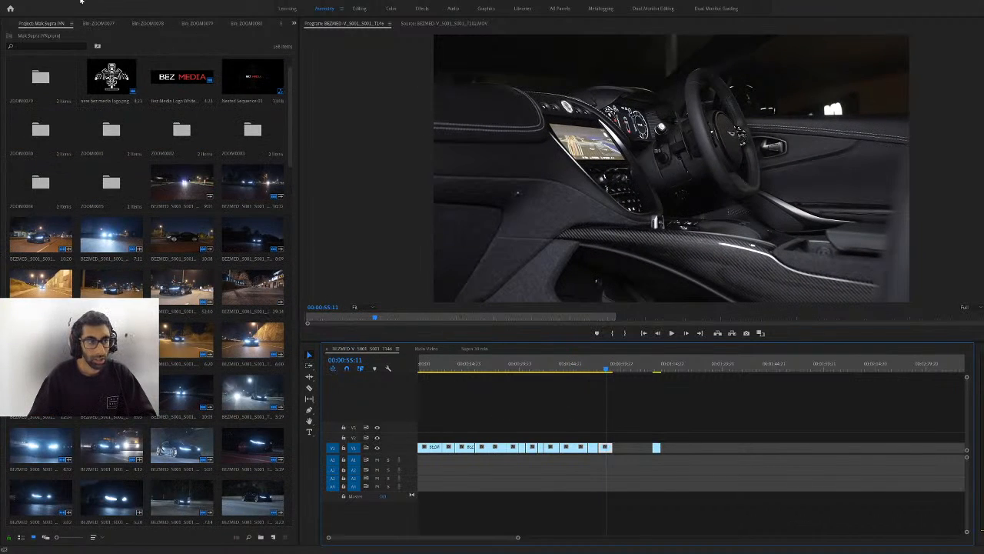
pyautogui.click(467, 350)
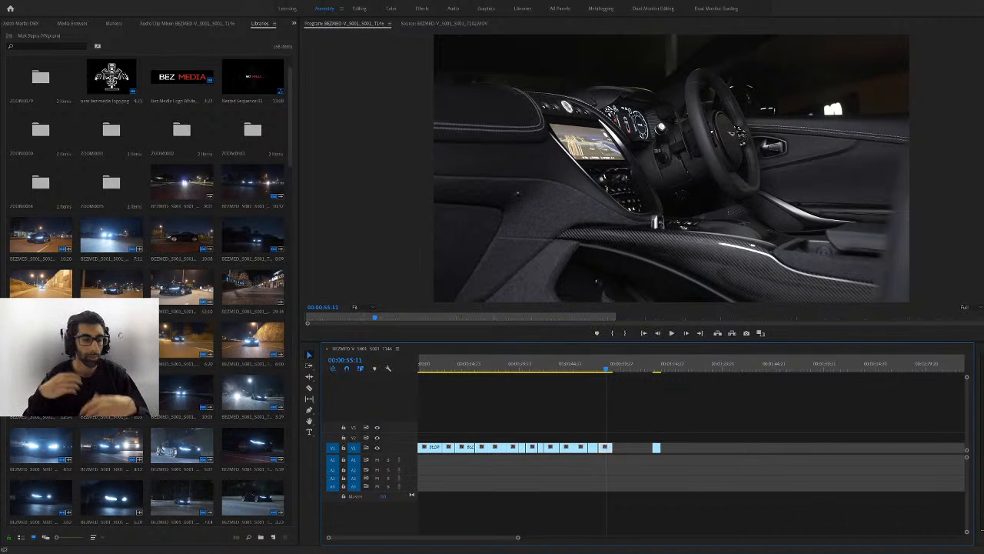
pyautogui.click(17, 23)
pyautogui.click(498, 365)
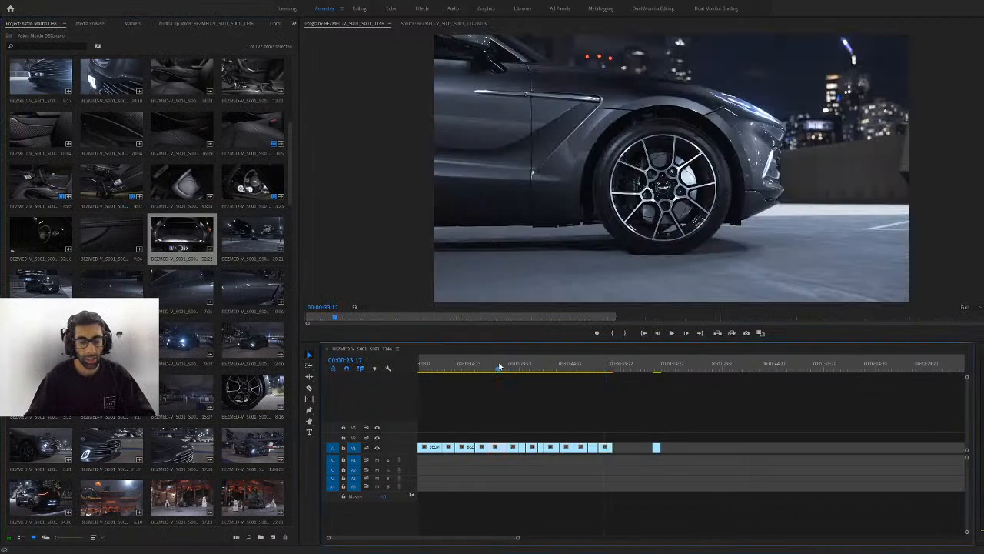
pyautogui.moveTo(570, 366); pyautogui.dragTo(602, 380)
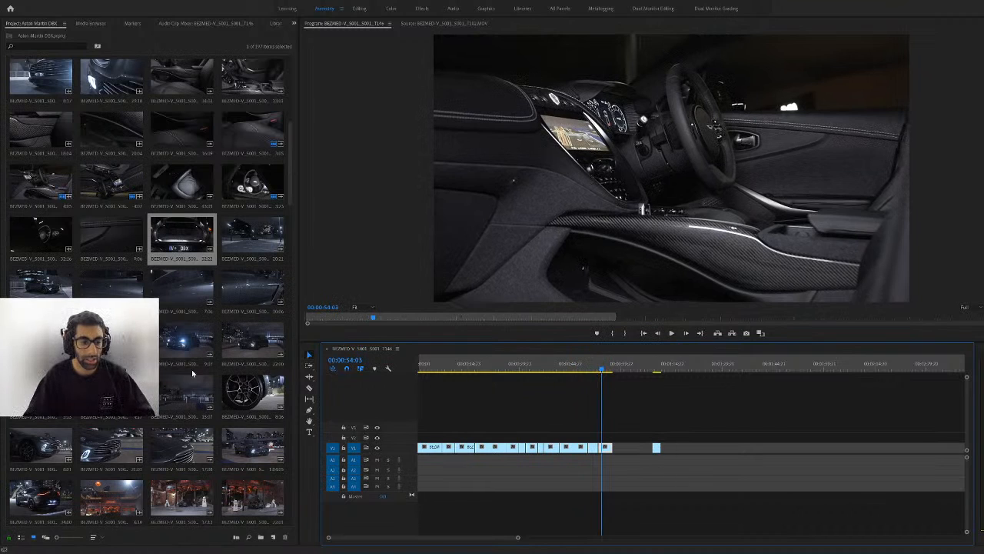
# Mark the night side-on driving clip with its out point at 23:23:44:05 and add its video to V1 after the interior shots
pyautogui.scroll(-3, 192, 369)
pyautogui.scroll(-3, 192, 369)
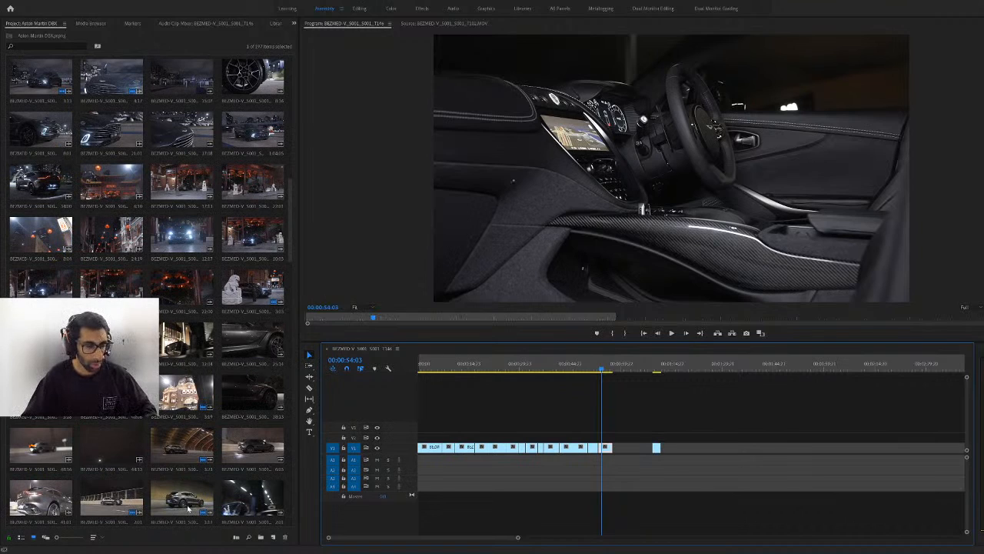
pyautogui.click(202, 448)
pyautogui.doubleClick(202, 448)
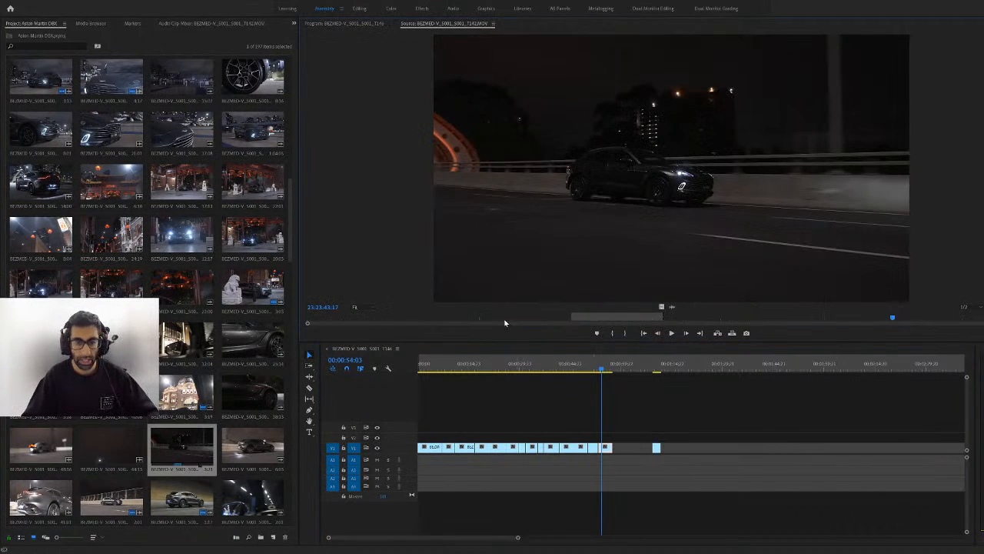
pyautogui.moveTo(530, 317); pyautogui.dragTo(918, 325)
pyautogui.press('o')
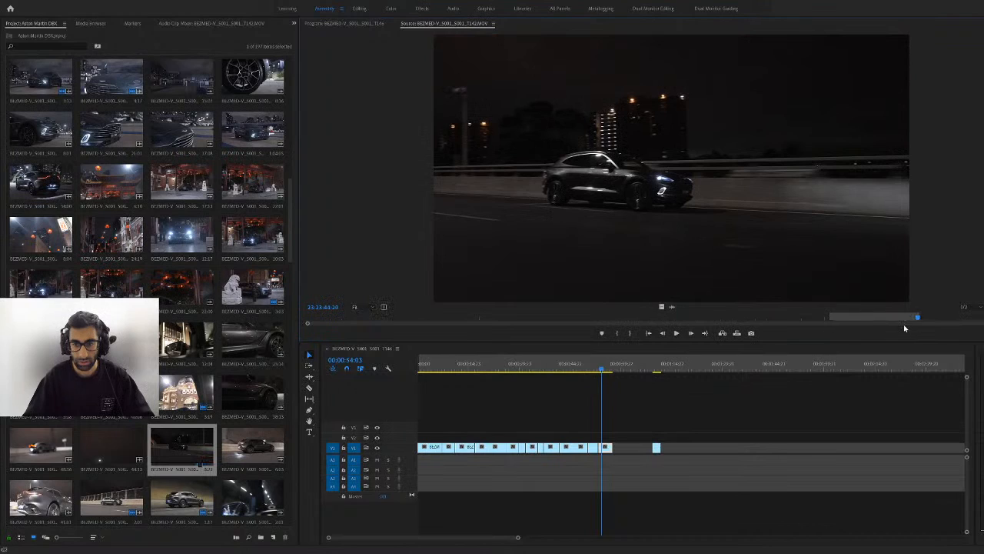
pyautogui.click(904, 319)
pyautogui.press('o')
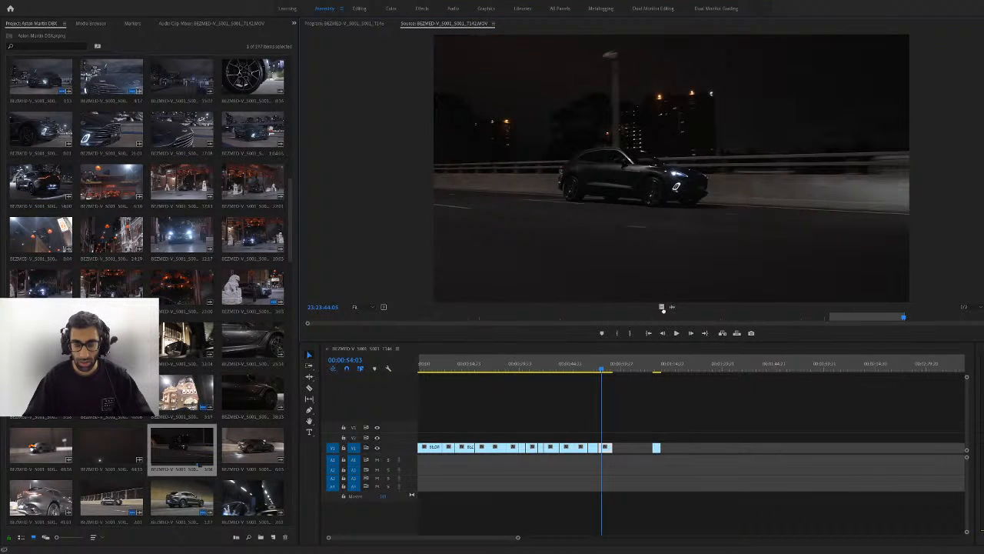
pyautogui.moveTo(662, 306); pyautogui.dragTo(627, 451)
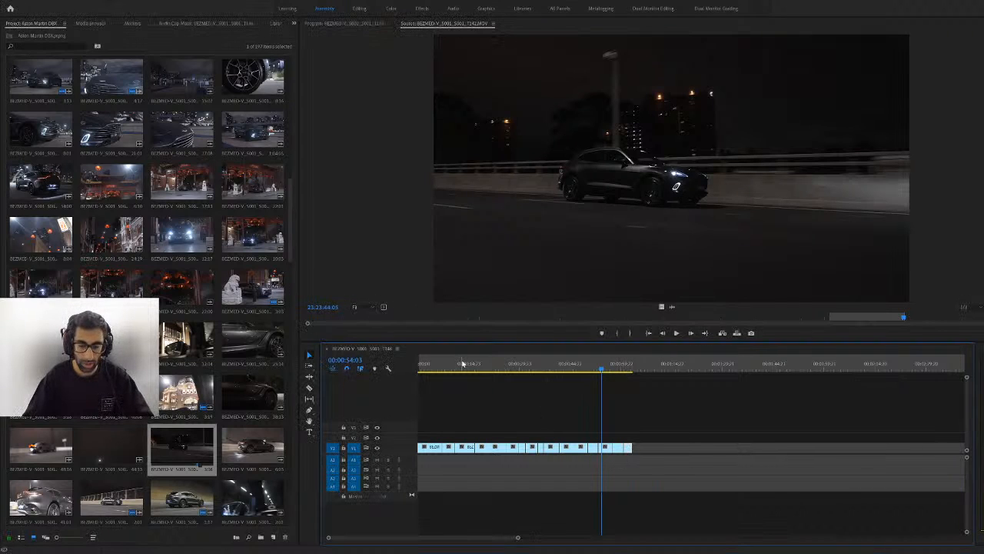
# Mark a section of the daytime front three-quarter waterfront clip and place it on V1 after a gap, around 00:01:21
pyautogui.moveTo(463, 365); pyautogui.dragTo(546, 401)
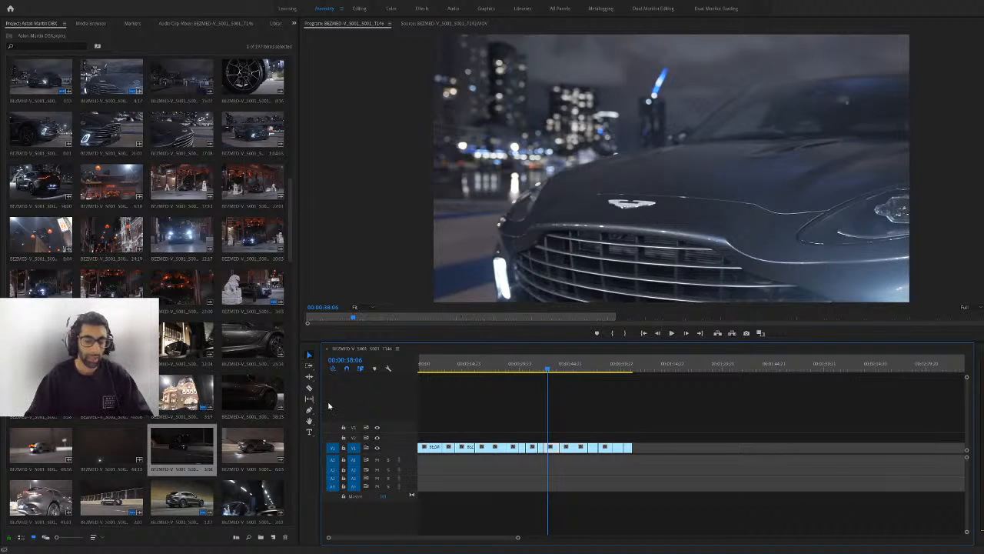
pyautogui.scroll(-4, 252, 374)
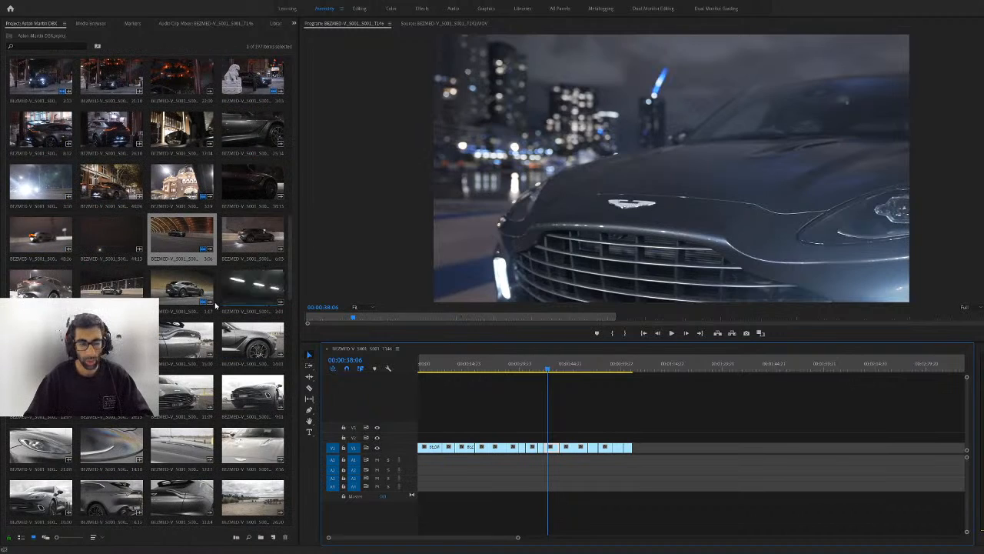
pyautogui.scroll(-1, 215, 302)
pyautogui.scroll(-1, 214, 305)
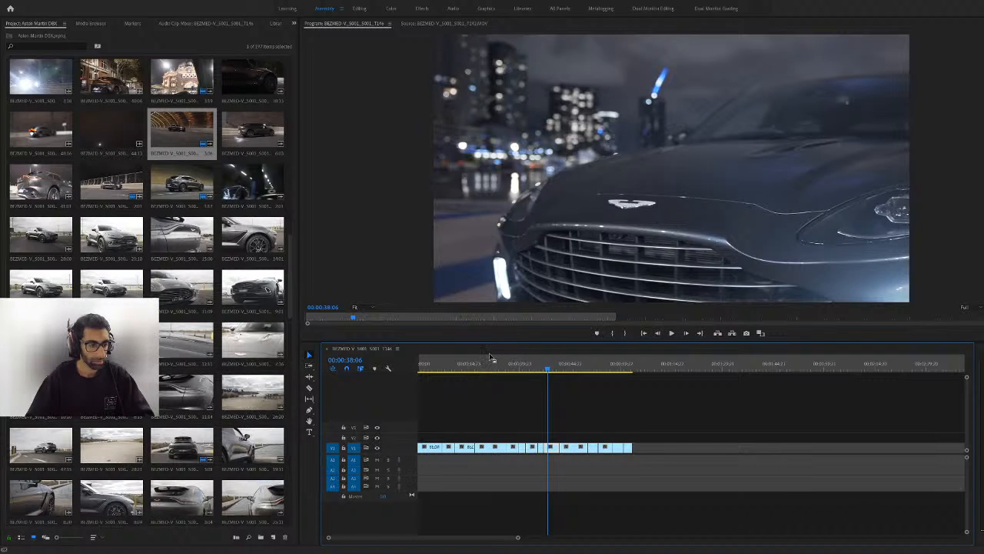
pyautogui.moveTo(476, 366); pyautogui.dragTo(591, 428)
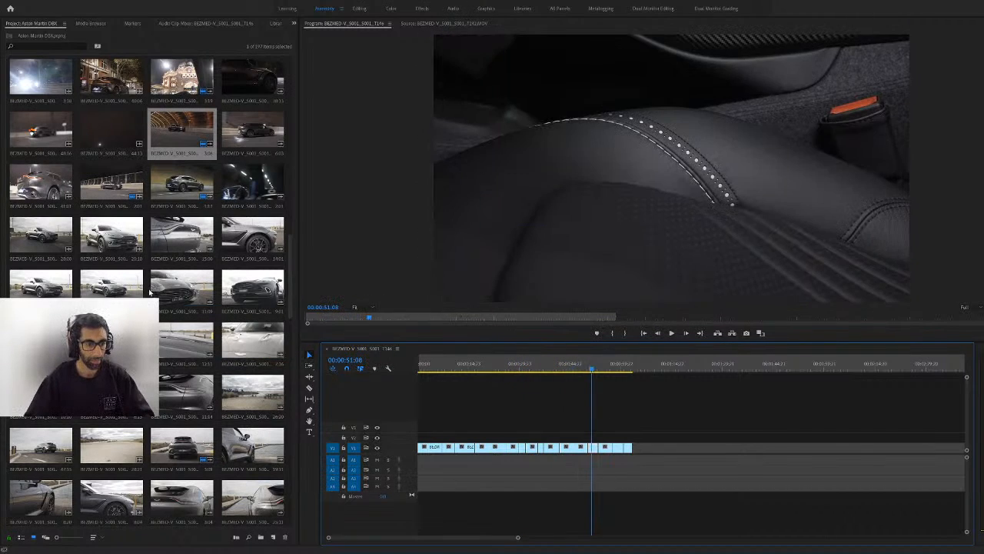
pyautogui.doubleClick(123, 286)
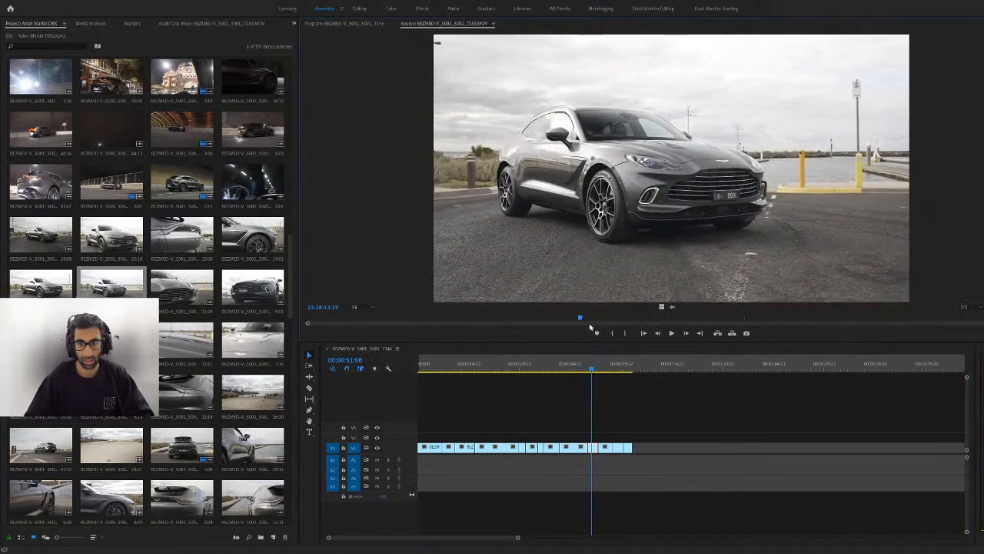
pyautogui.moveTo(590, 327); pyautogui.dragTo(679, 317)
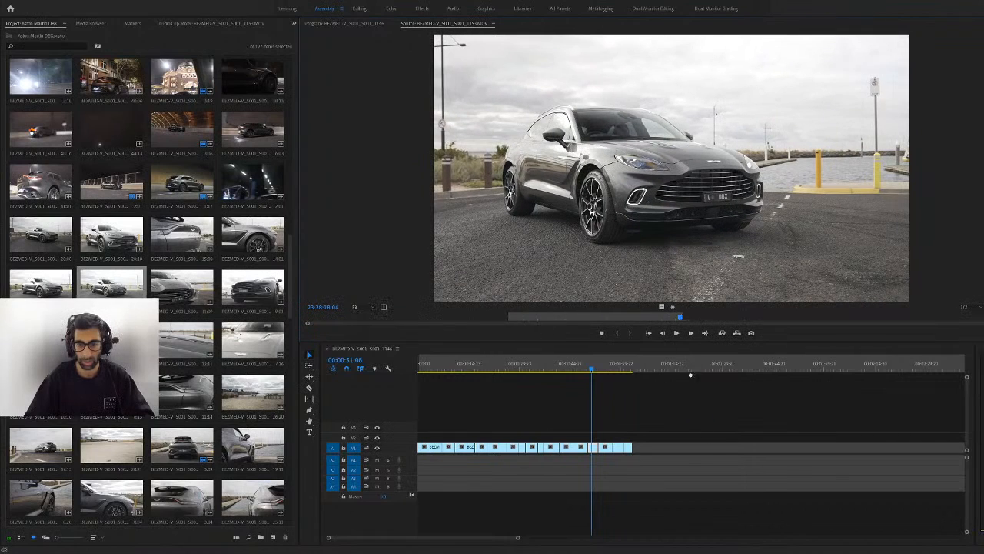
pyautogui.moveTo(690, 375); pyautogui.dragTo(700, 447)
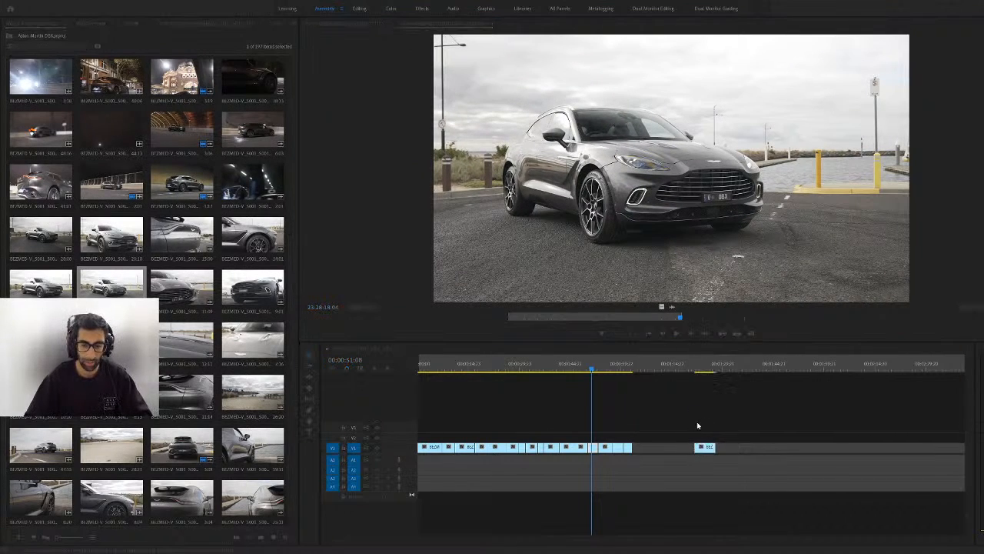
pyautogui.click(695, 374)
pyautogui.scroll(-1, 644, 369)
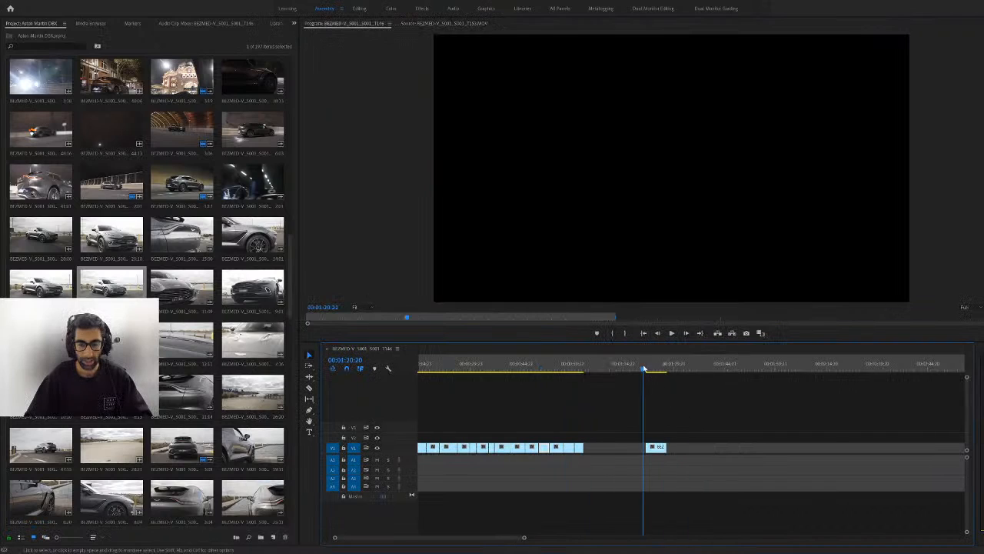
pyautogui.moveTo(644, 368); pyautogui.dragTo(651, 366)
pyautogui.scroll(-2, 671, 433)
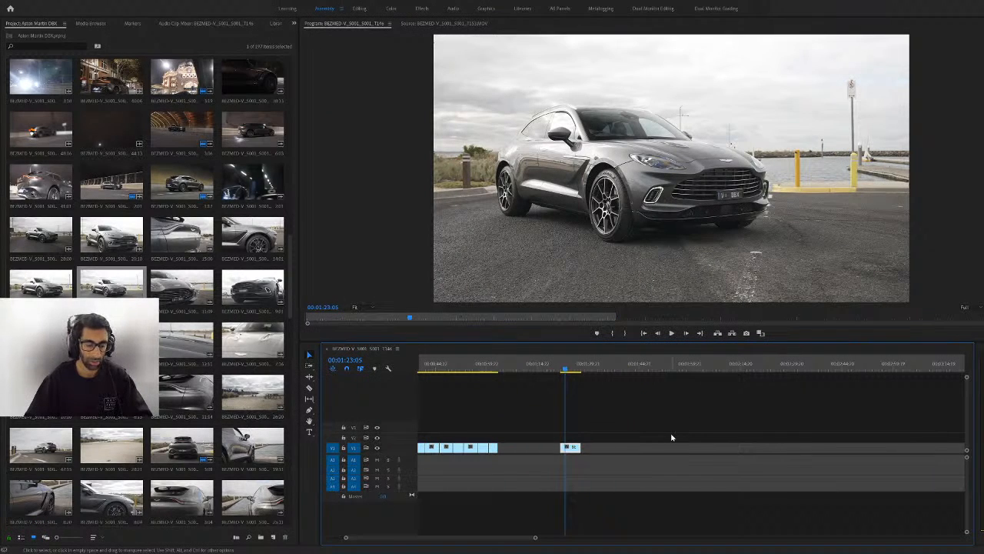
# Add a marked section of the low front grille clip directly after the front three-quarter shot on V1 and play it
pyautogui.doubleClick(256, 297)
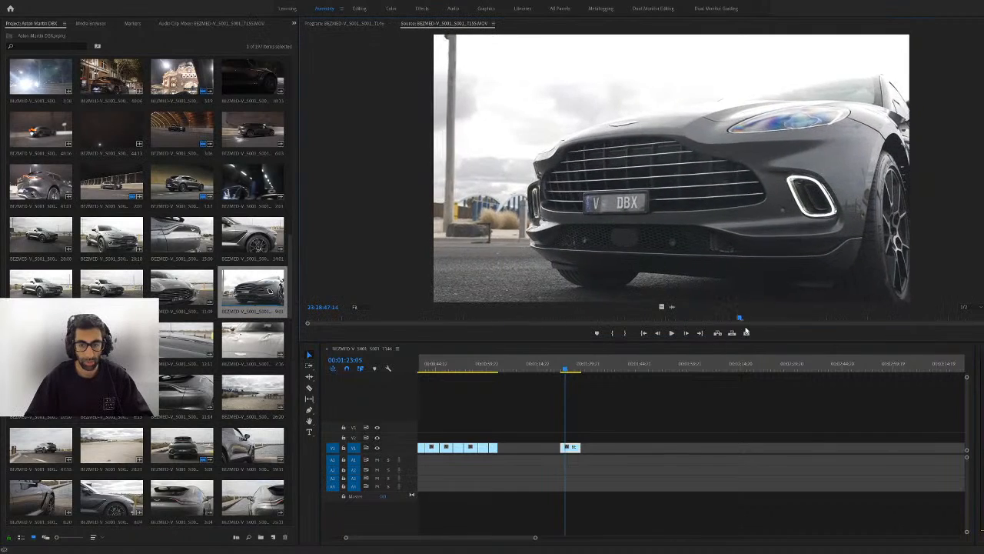
pyautogui.moveTo(532, 340); pyautogui.dragTo(884, 338)
pyautogui.moveTo(660, 306); pyautogui.dragTo(581, 453)
pyautogui.click(586, 370)
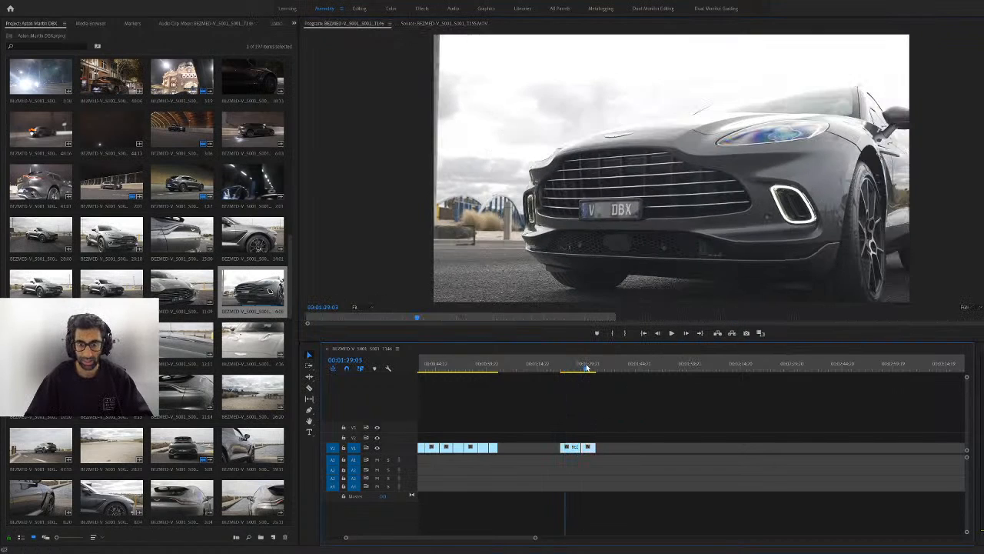
pyautogui.moveTo(588, 369)
pyautogui.mouseDown()
pyautogui.moveTo(578, 370)
pyautogui.moveTo(587, 370)
pyautogui.mouseUp()
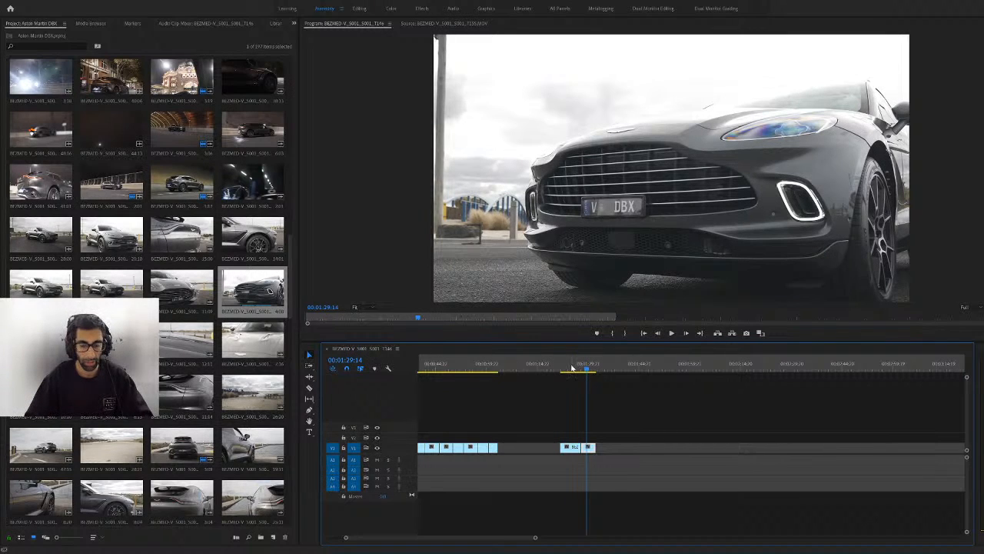
pyautogui.press('space')
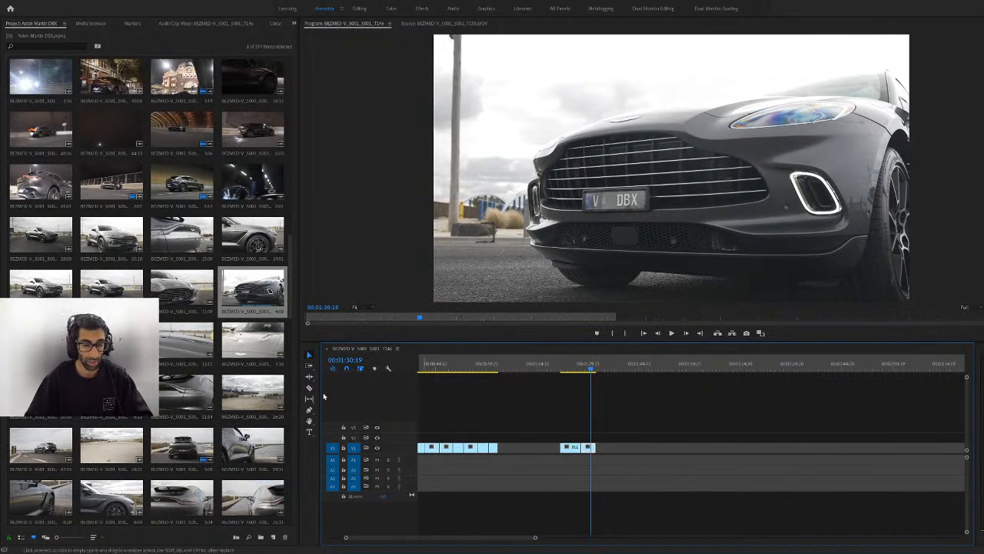
# Add the marked rear waterfront clip after the grille shot on V1, and preview the rear spoiler and tail light clip
pyautogui.doubleClick(202, 455)
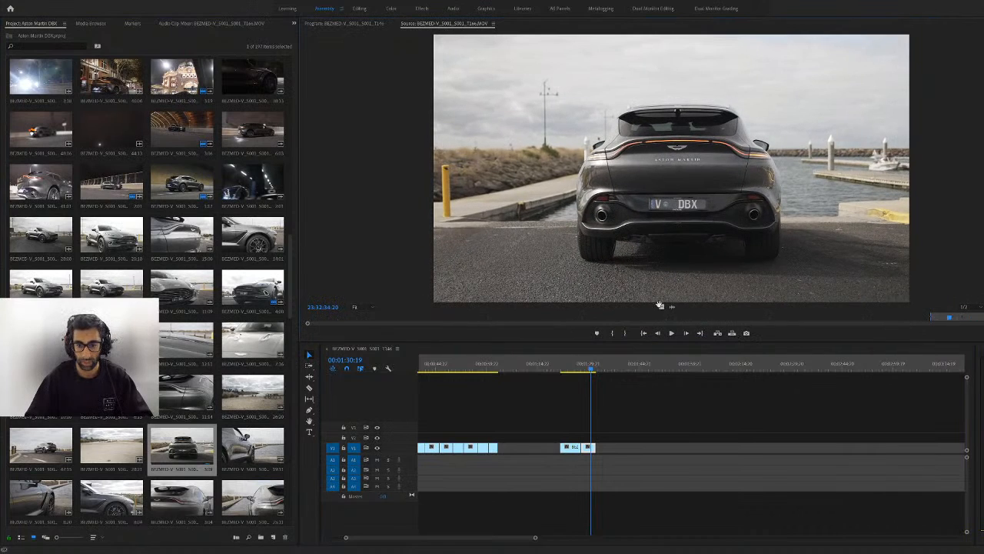
pyautogui.moveTo(661, 306); pyautogui.dragTo(598, 449)
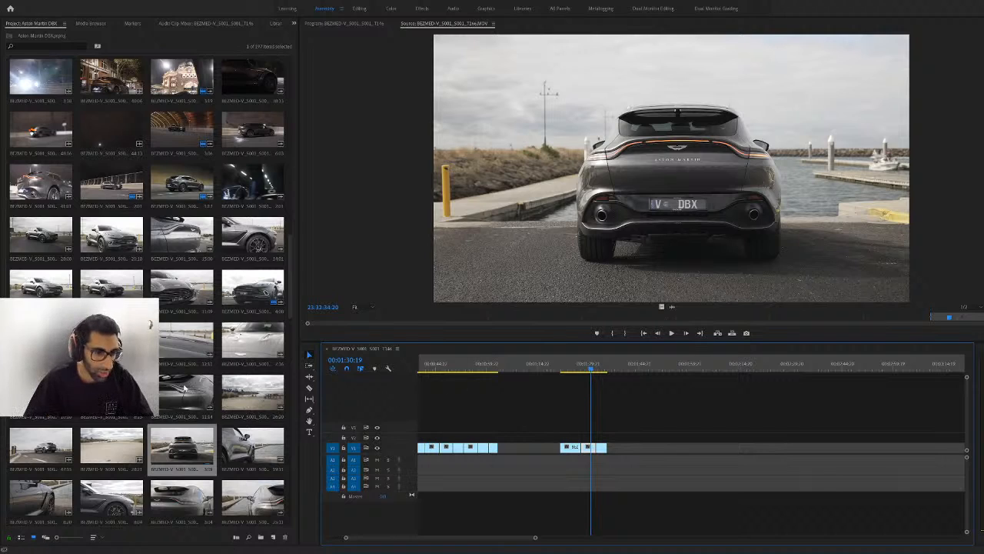
pyautogui.scroll(-2, 150, 325)
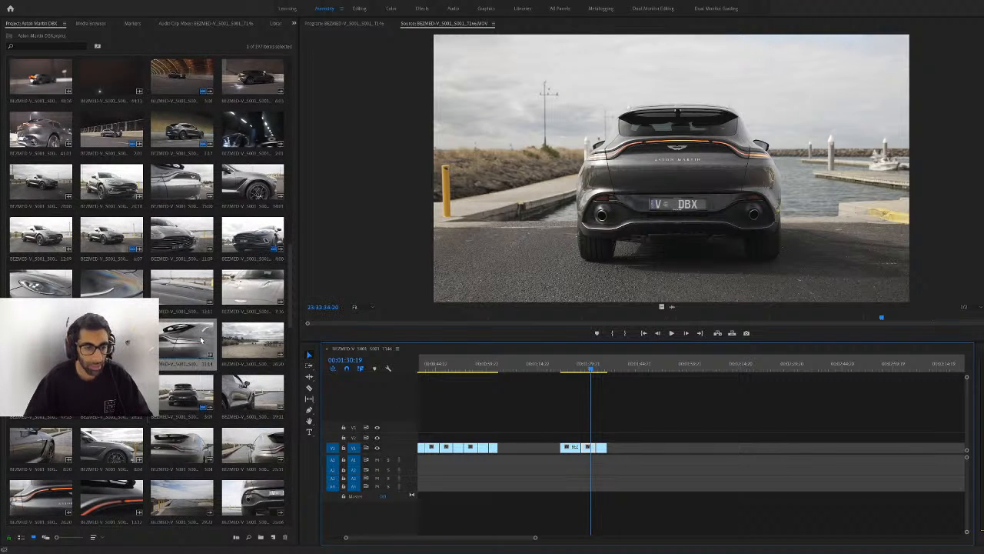
pyautogui.doubleClick(259, 369)
pyautogui.moveTo(386, 317); pyautogui.dragTo(692, 323)
# Mark a section of the front headlight and wheel clip, add it after the rear waterfront shot on V1 and review it
pyautogui.doubleClick(55, 339)
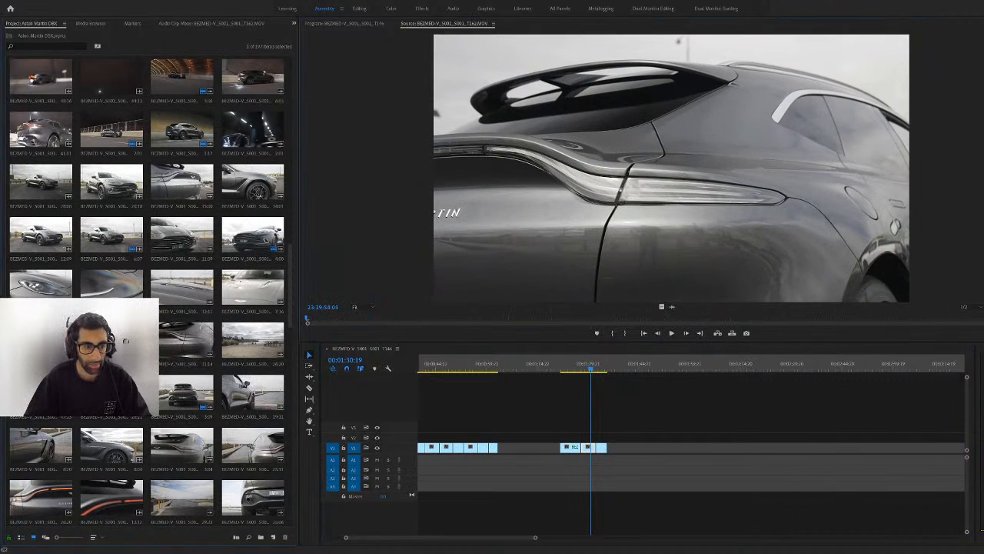
pyautogui.moveTo(369, 318); pyautogui.dragTo(500, 325)
pyautogui.press('i')
pyautogui.moveTo(701, 312); pyautogui.dragTo(738, 314)
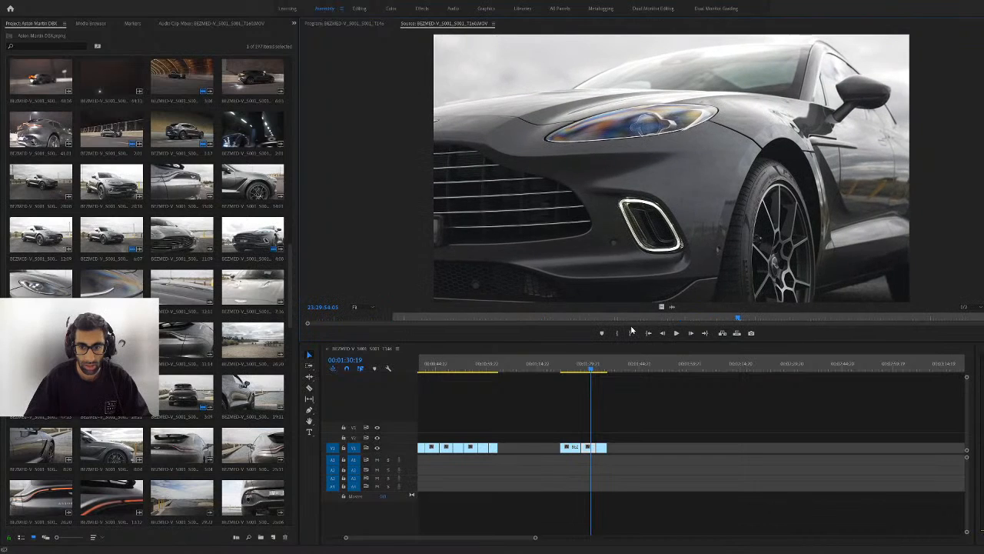
pyautogui.click(630, 333)
pyautogui.moveTo(657, 389); pyautogui.dragTo(615, 450)
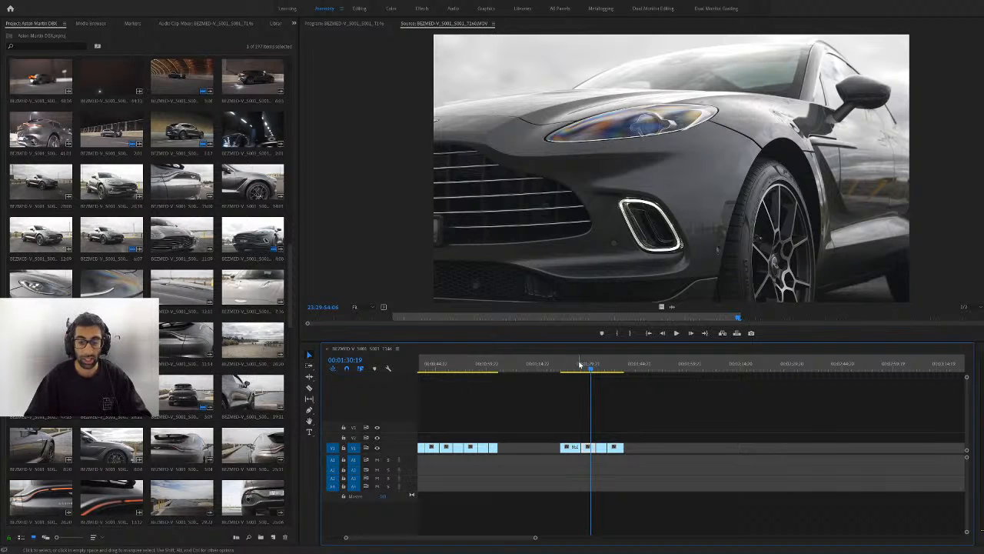
pyautogui.moveTo(597, 370); pyautogui.dragTo(616, 372)
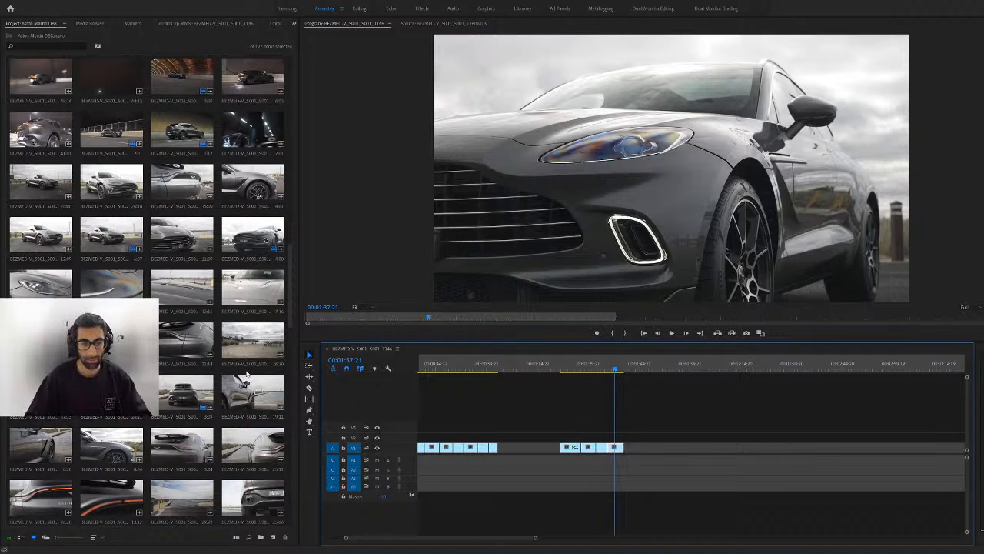
pyautogui.scroll(-3, 247, 374)
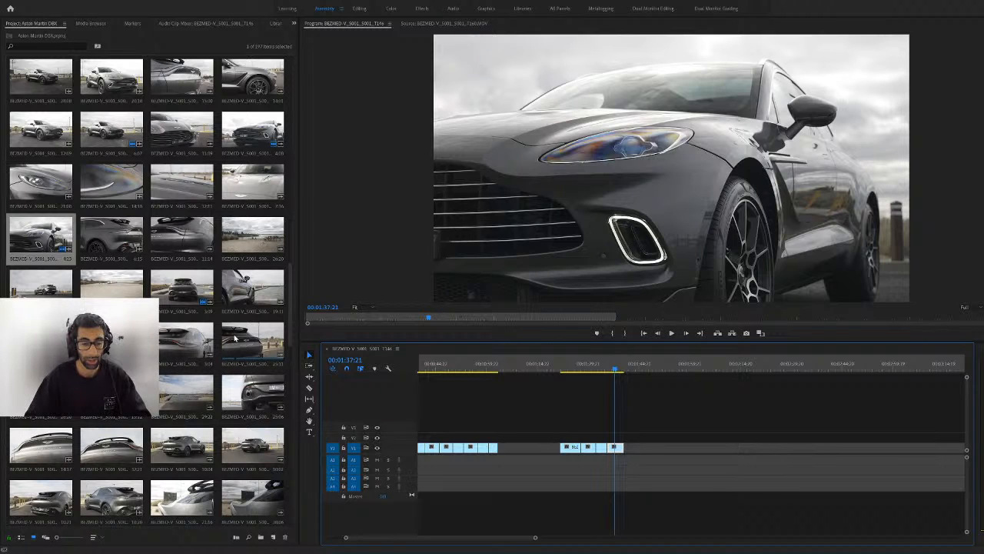
# Mark a section of the rear three-quarter car park clip, add it after the headlight and wheel shot on V1 and review it
pyautogui.scroll(-2, 228, 346)
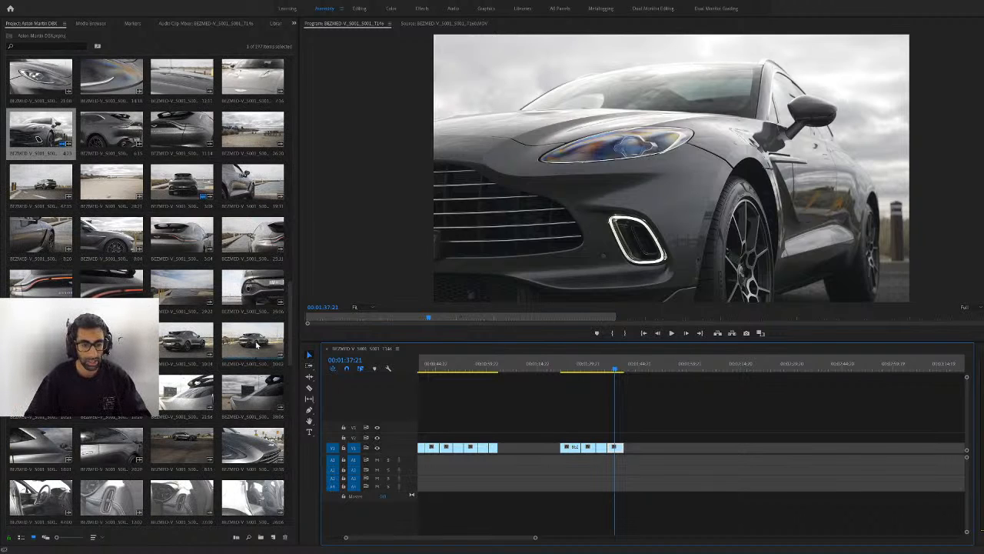
pyautogui.doubleClick(256, 341)
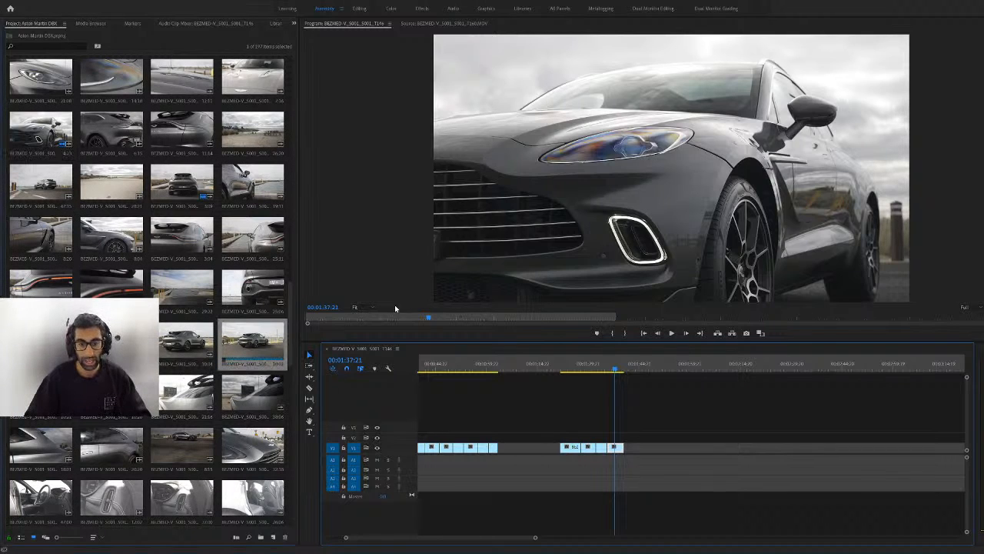
pyautogui.moveTo(579, 304); pyautogui.dragTo(906, 318)
pyautogui.press('i')
pyautogui.press('o')
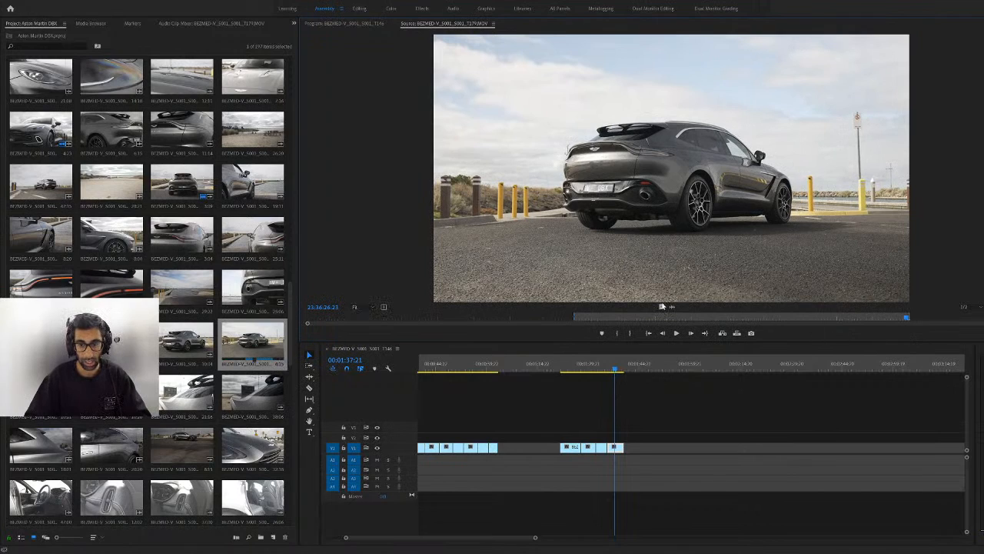
pyautogui.moveTo(662, 308); pyautogui.dragTo(648, 443)
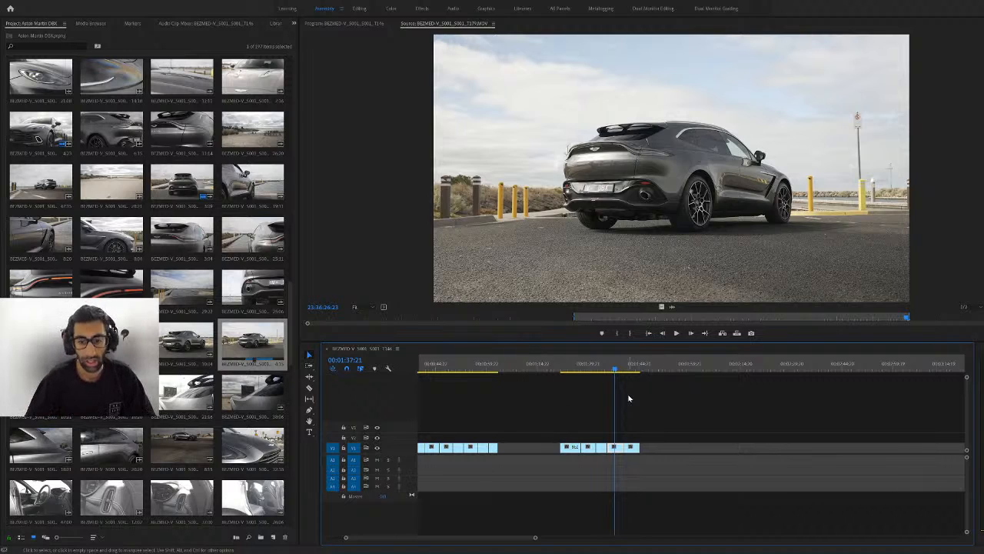
pyautogui.click(632, 368)
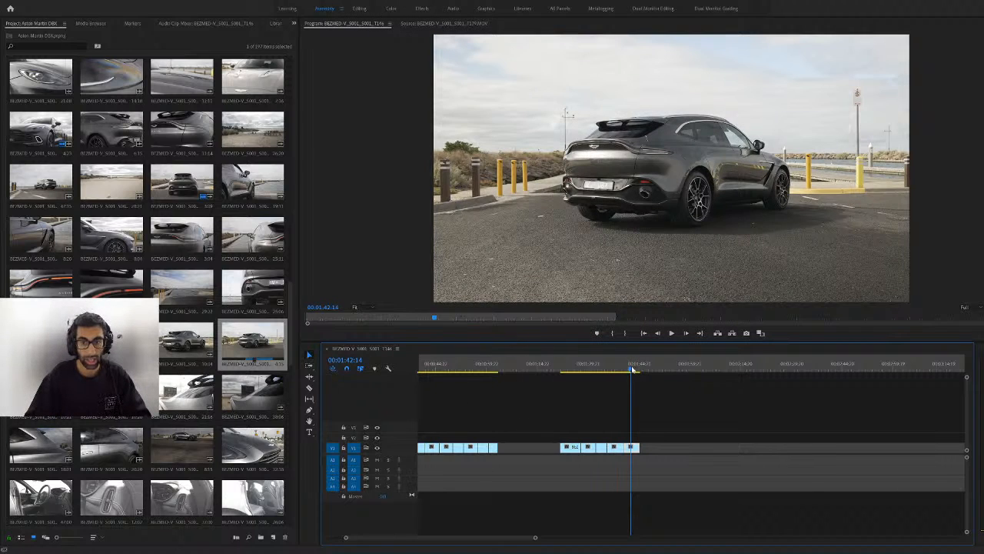
pyautogui.moveTo(632, 369); pyautogui.dragTo(623, 368)
pyautogui.click(629, 368)
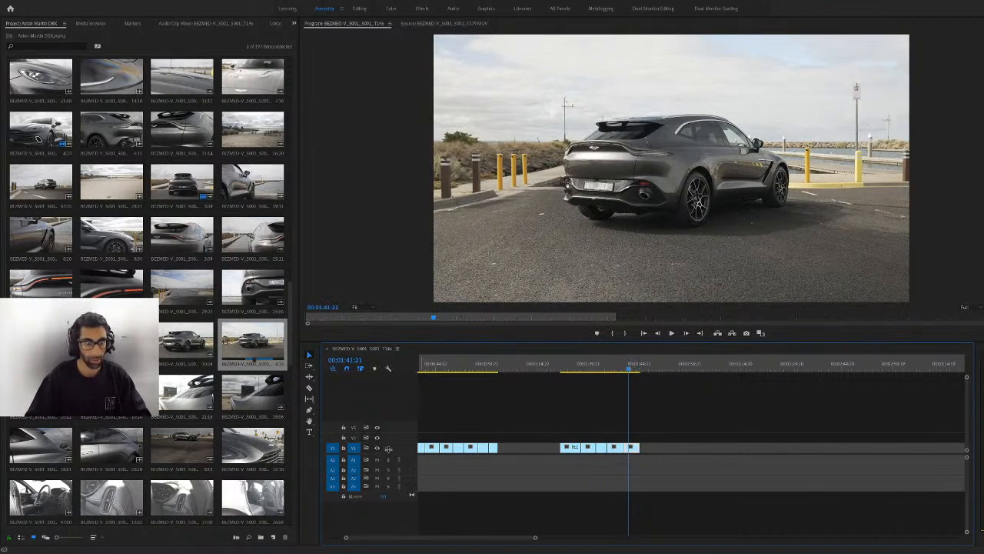
# Mark a section of the close-up clip of the rear bodywork and add it after the rear three-quarter shot on V1
pyautogui.doubleClick(253, 396)
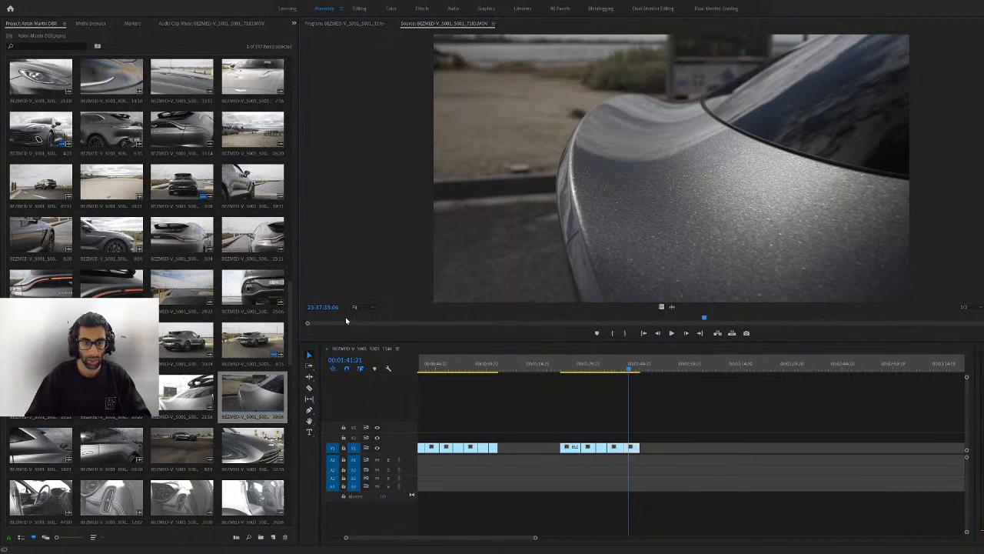
pyautogui.moveTo(345, 317); pyautogui.dragTo(780, 319)
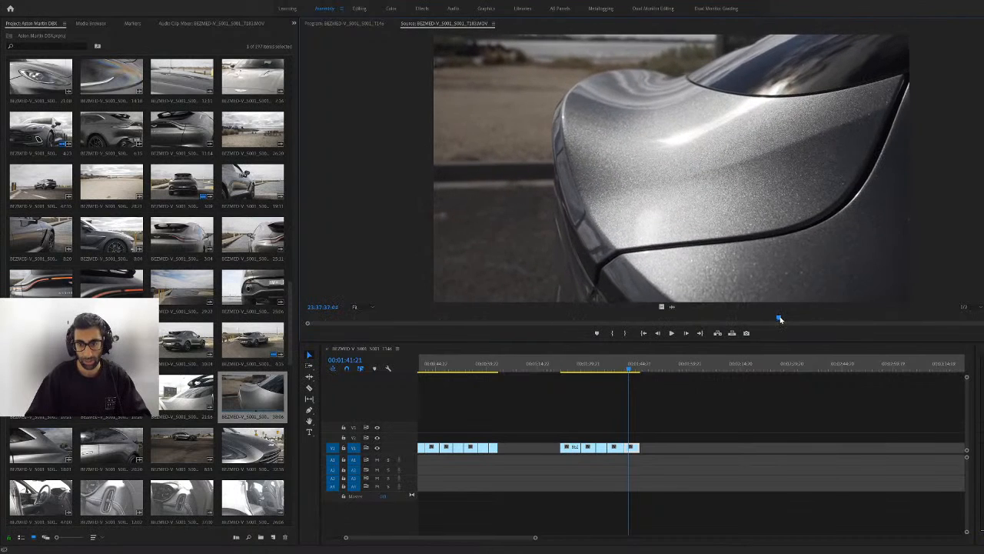
pyautogui.press('space')
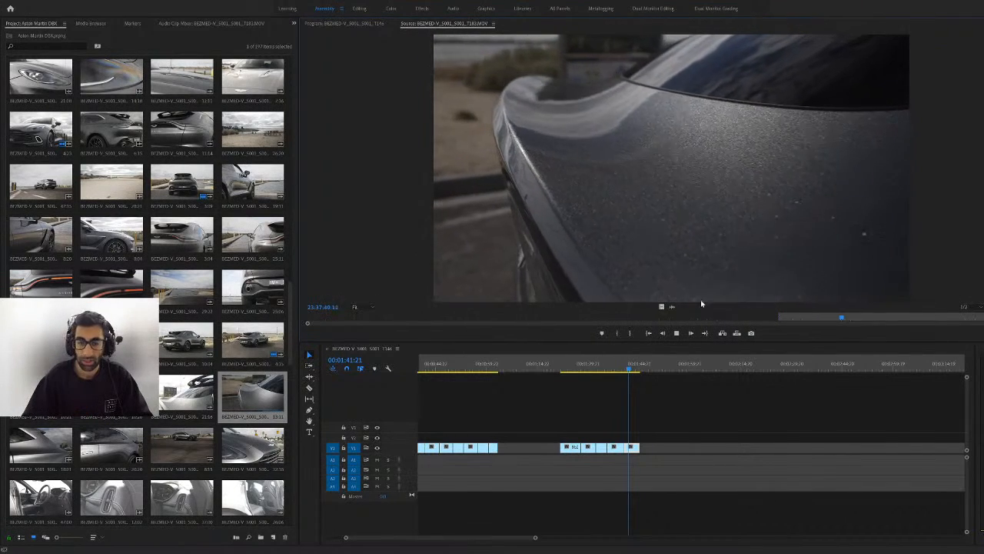
pyautogui.press('space')
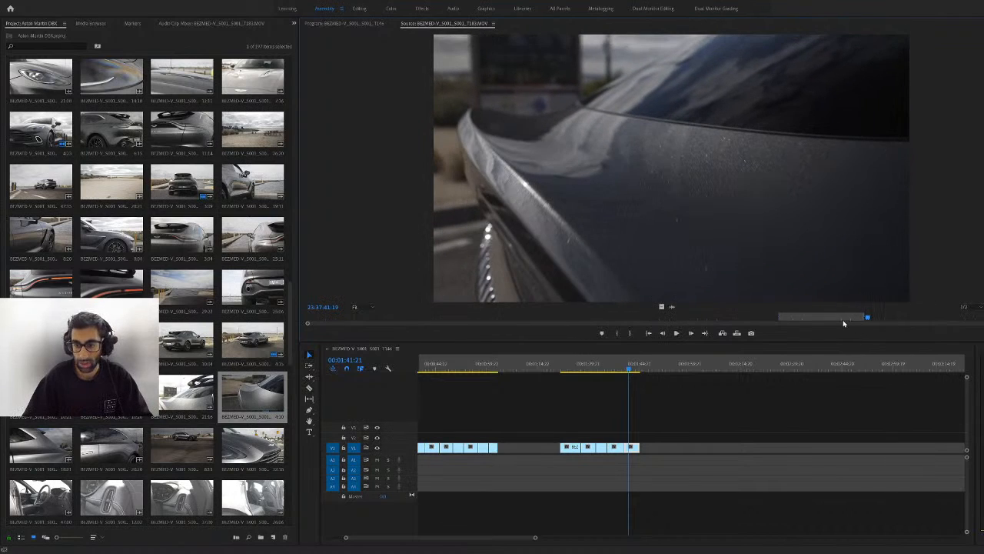
pyautogui.click(860, 319)
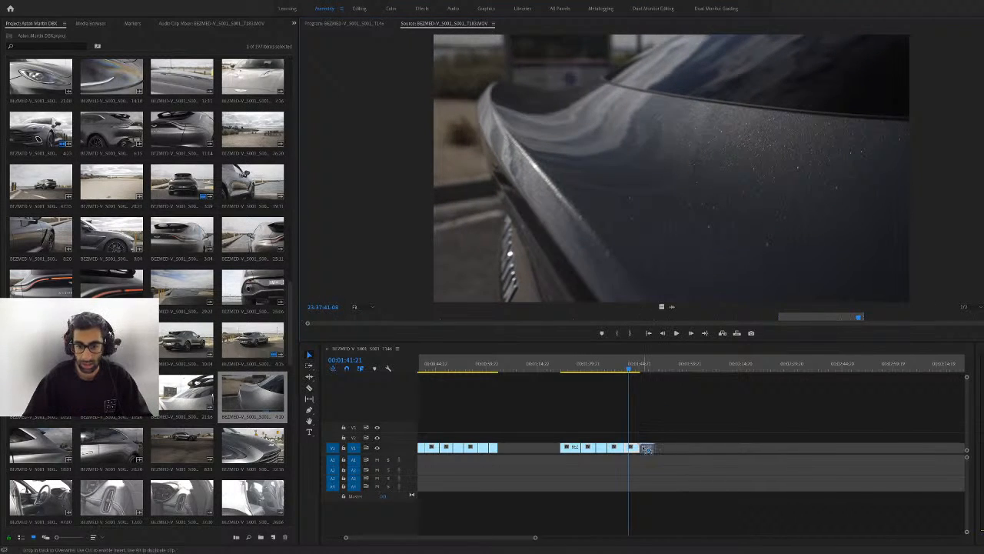
# Review the V1 edit from the night interior shots through to the new daytime exterior shots
pyautogui.hscroll(-5, 620, 448)
pyautogui.moveTo(416, 374); pyautogui.dragTo(578, 395)
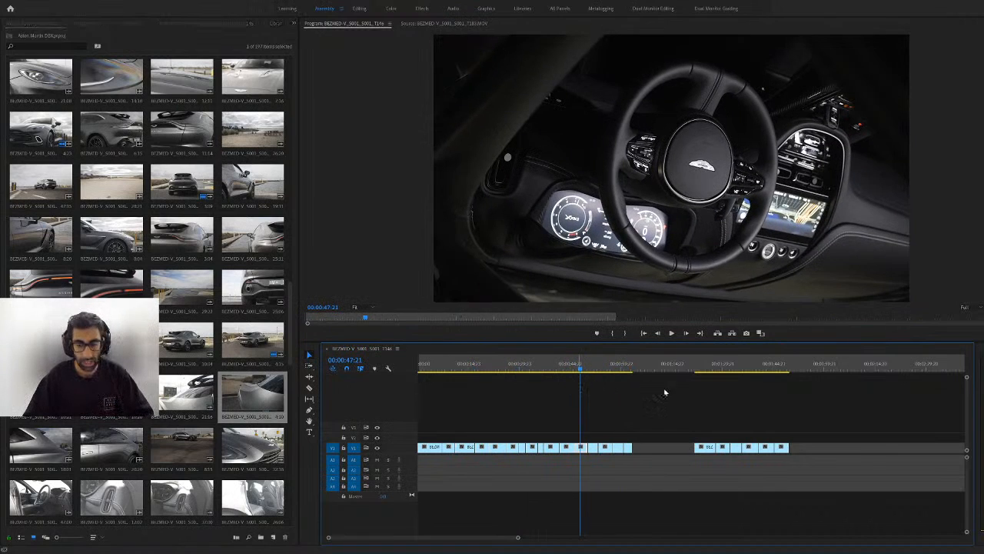
pyautogui.click(709, 370)
pyautogui.moveTo(711, 370); pyautogui.dragTo(778, 398)
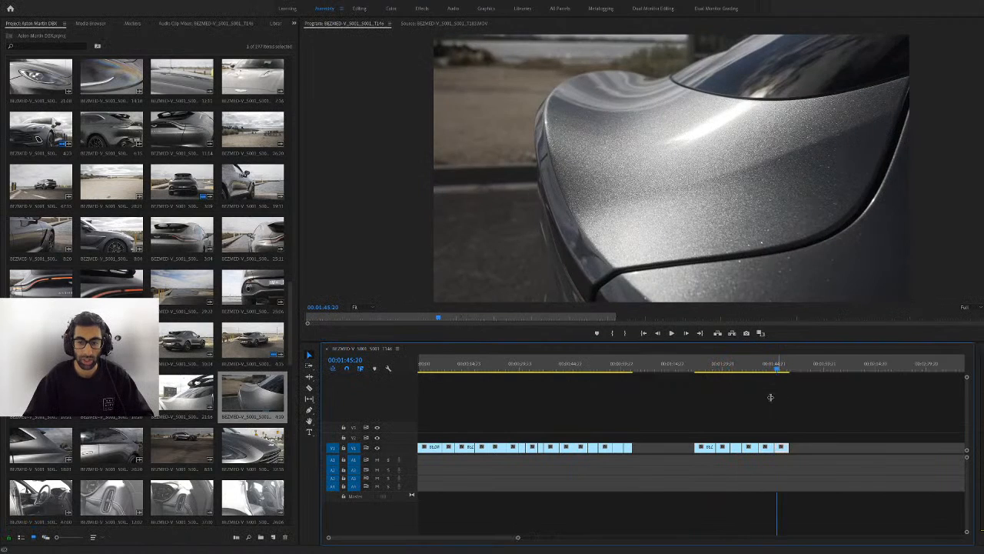
pyautogui.scroll(-5, 618, 397)
pyautogui.moveTo(537, 369); pyautogui.dragTo(588, 385)
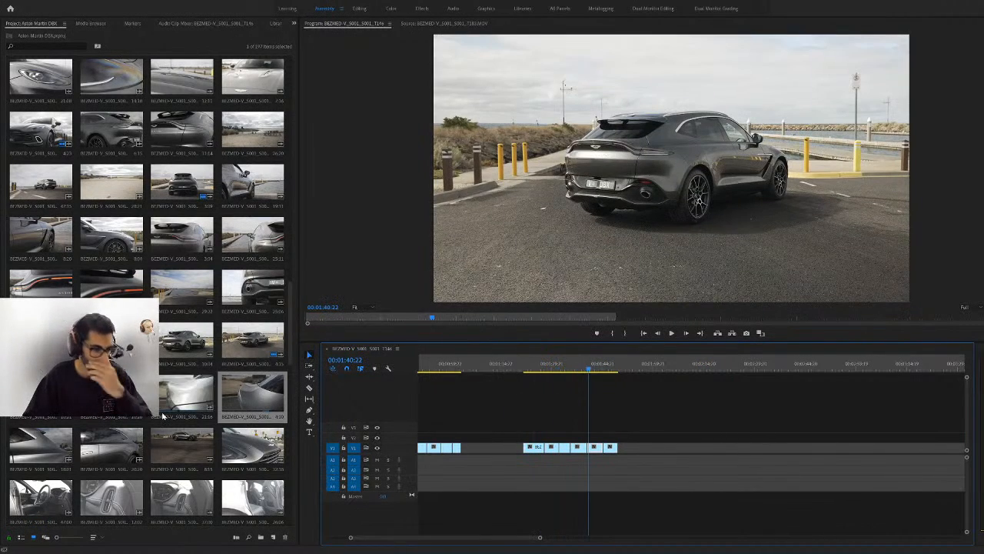
# Mark a section of the front wheel and fender side clip and add it after the rear bodywork close-up on V1
pyautogui.doubleClick(111, 446)
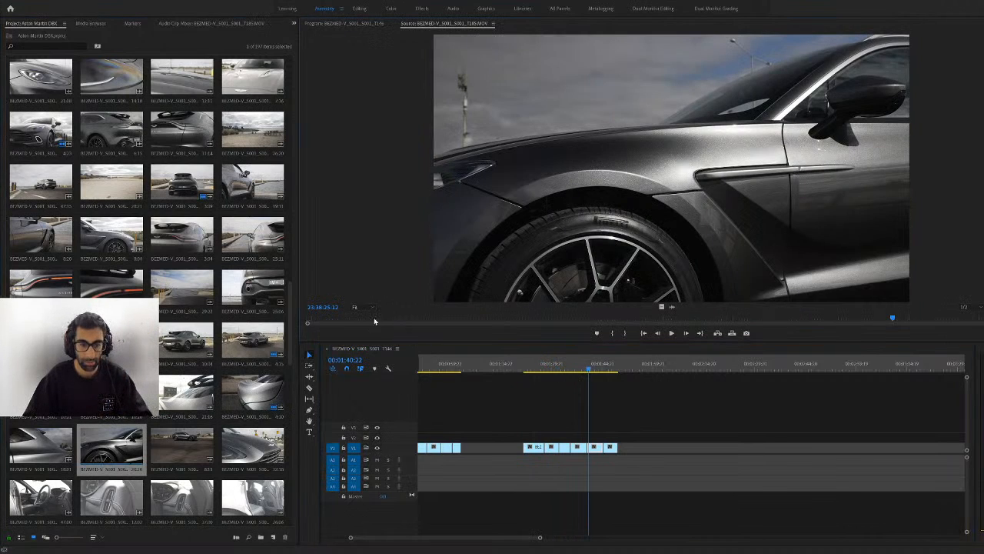
pyautogui.moveTo(376, 319); pyautogui.dragTo(974, 318)
pyautogui.moveTo(659, 307); pyautogui.dragTo(622, 449)
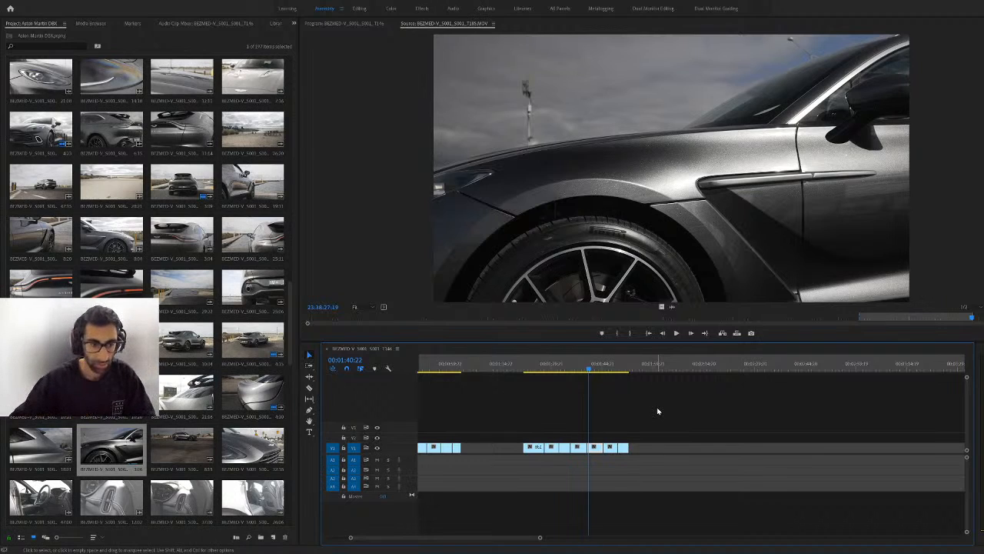
# Preview the clip of the car turning towards the camera in the car park, from the wide view to the front grille
pyautogui.doubleClick(202, 456)
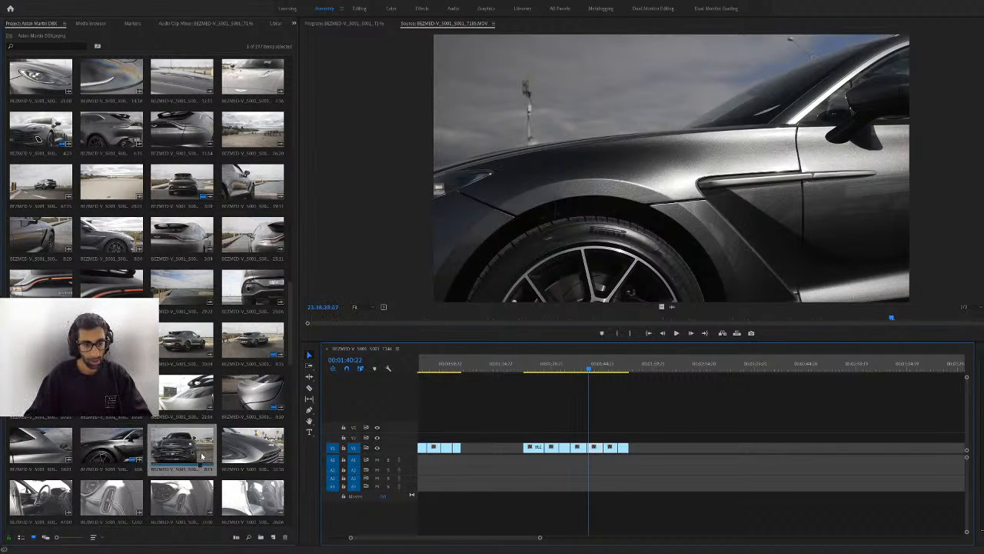
pyautogui.click(363, 317)
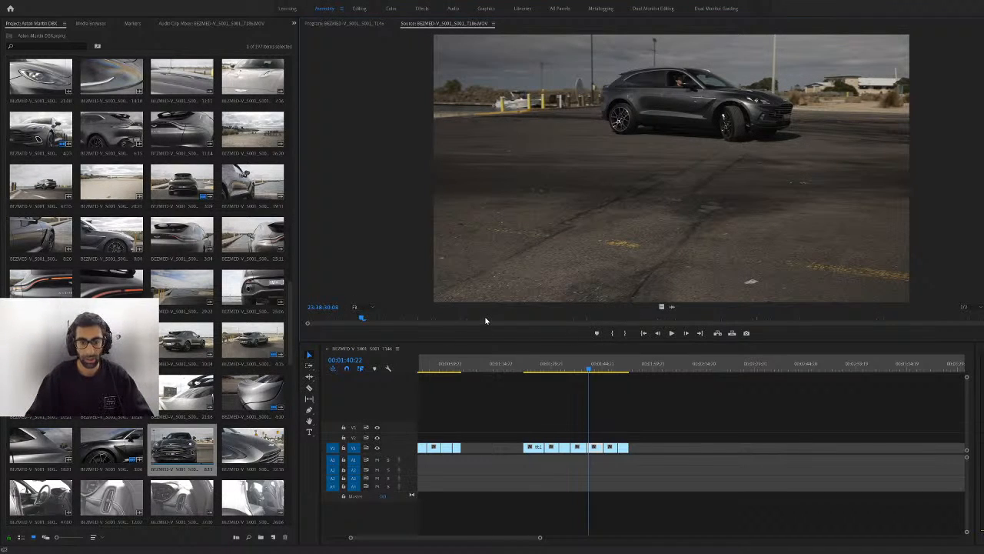
pyautogui.moveTo(486, 320); pyautogui.dragTo(833, 287)
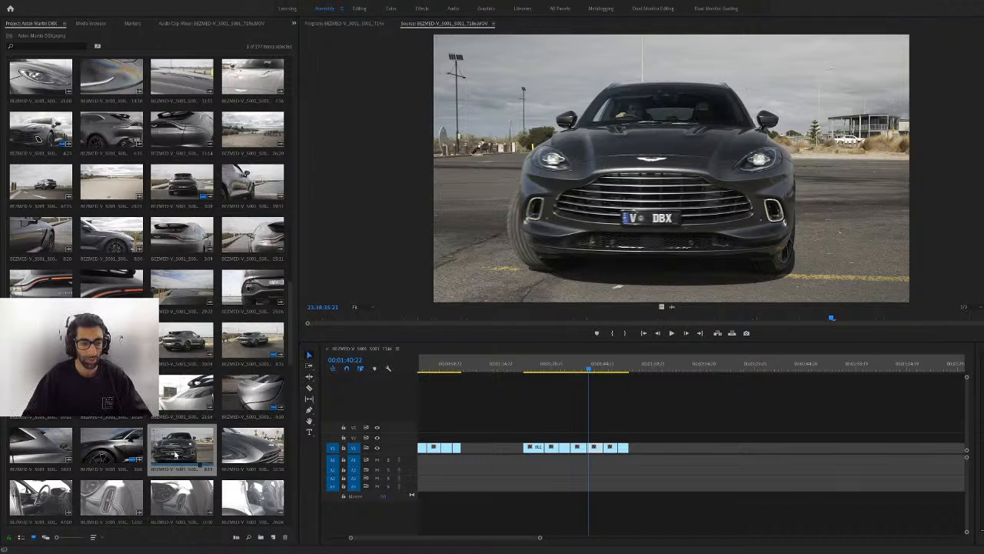
pyautogui.moveTo(383, 318)
pyautogui.mouseDown()
pyautogui.moveTo(945, 297)
pyautogui.moveTo(961, 287)
pyautogui.mouseUp()
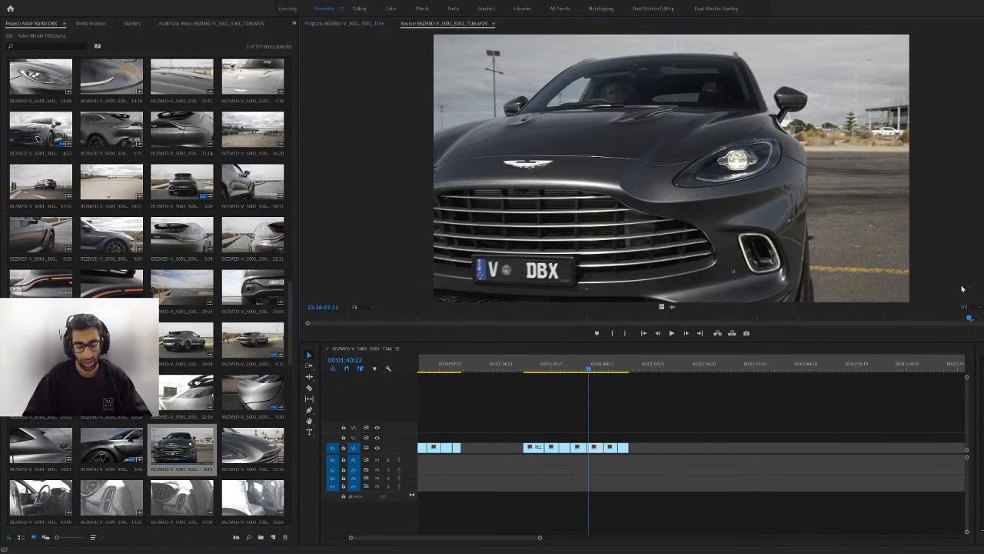
pyautogui.moveTo(472, 321); pyautogui.dragTo(713, 298)
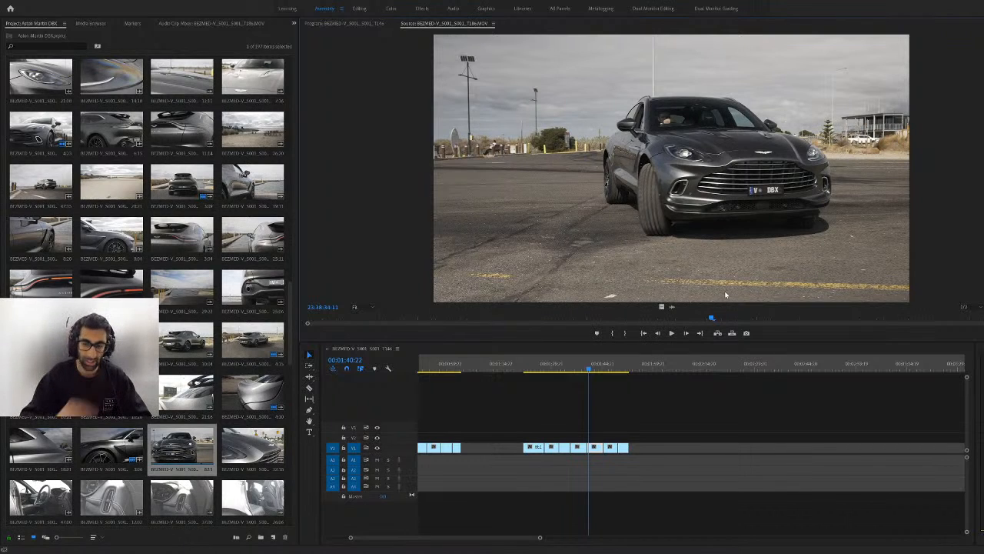
pyautogui.moveTo(444, 321); pyautogui.dragTo(552, 316)
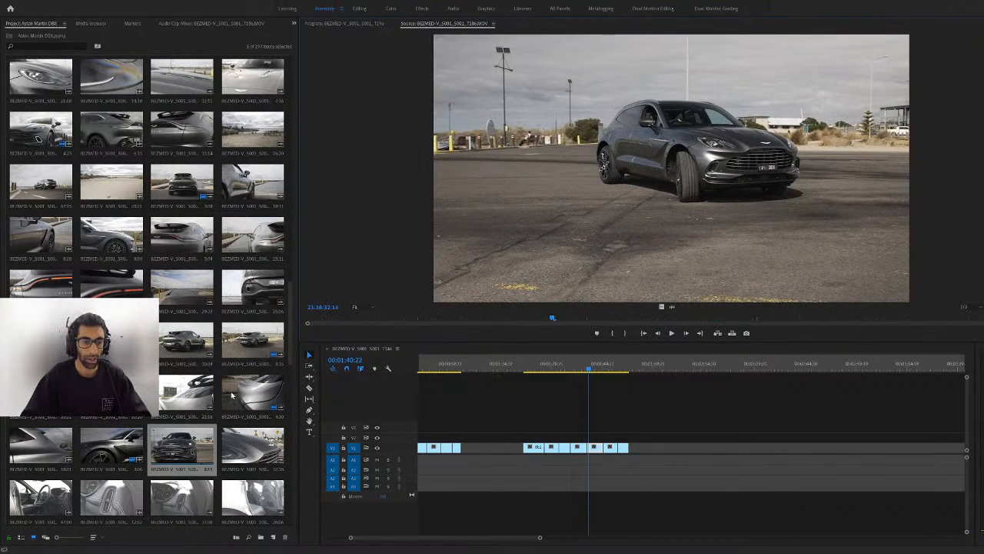
# Find the daytime road driving clip further down the bin and preview its rear tracking and front wheel views
pyautogui.scroll(-7, 231, 395)
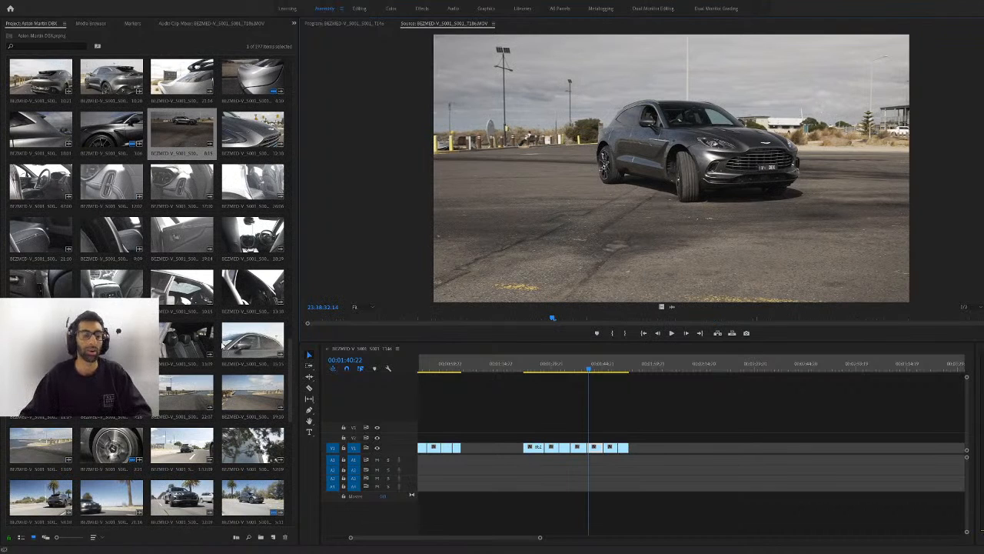
pyautogui.doubleClick(182, 445)
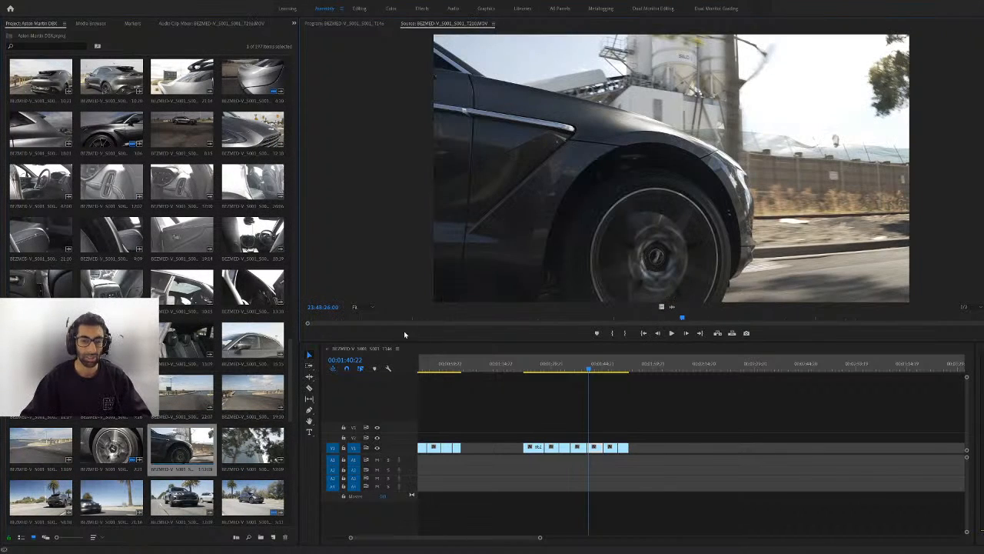
pyautogui.moveTo(389, 315); pyautogui.dragTo(712, 307)
pyautogui.moveTo(790, 306); pyautogui.dragTo(451, 336)
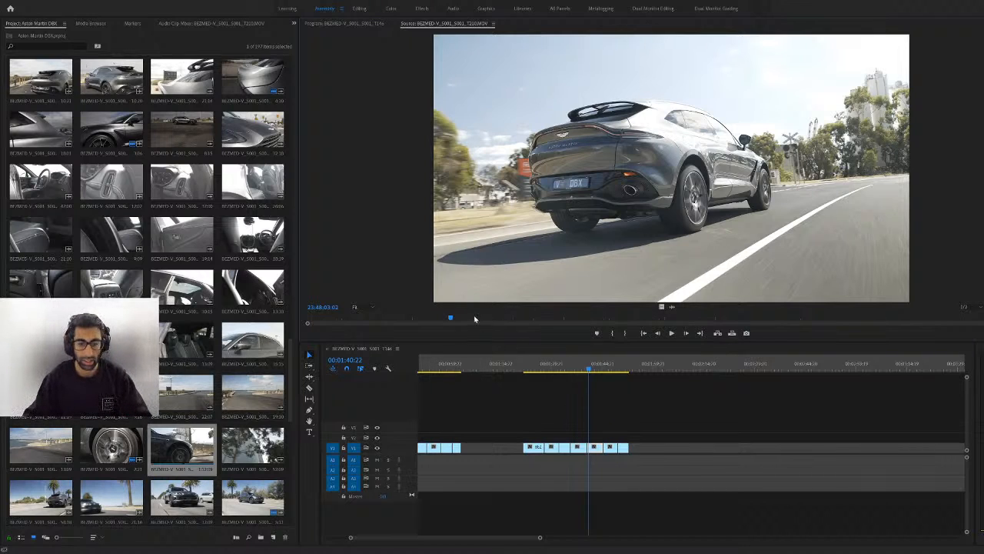
pyautogui.moveTo(475, 318); pyautogui.dragTo(789, 340)
pyautogui.moveTo(830, 340); pyautogui.dragTo(836, 319)
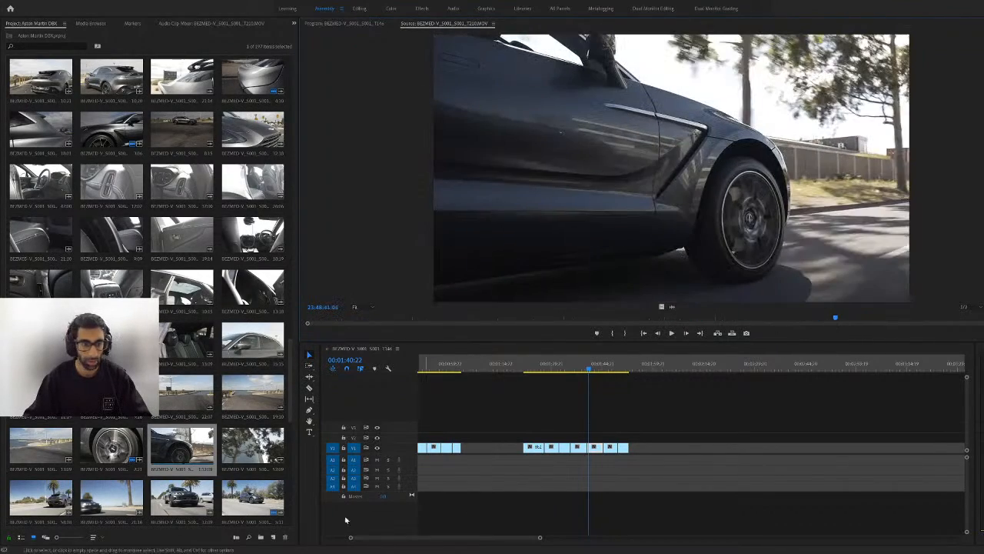
# Mark a section of the rear tracking clip with the city towers and add it after the front wheel shot on V1
pyautogui.doubleClick(283, 457)
pyautogui.moveTo(405, 314); pyautogui.dragTo(534, 316)
pyautogui.moveTo(421, 324); pyautogui.dragTo(798, 321)
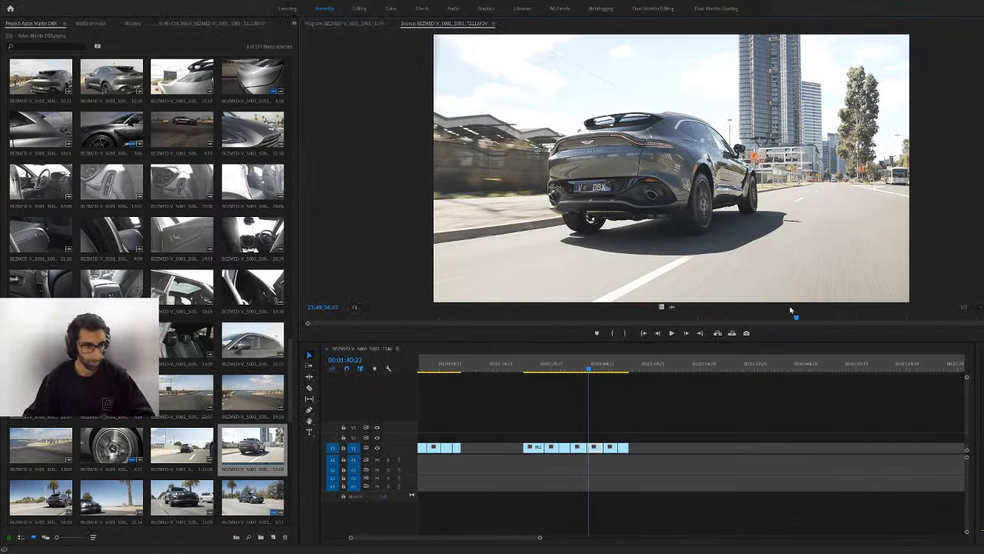
pyautogui.moveTo(796, 319); pyautogui.dragTo(830, 278)
pyautogui.press('space')
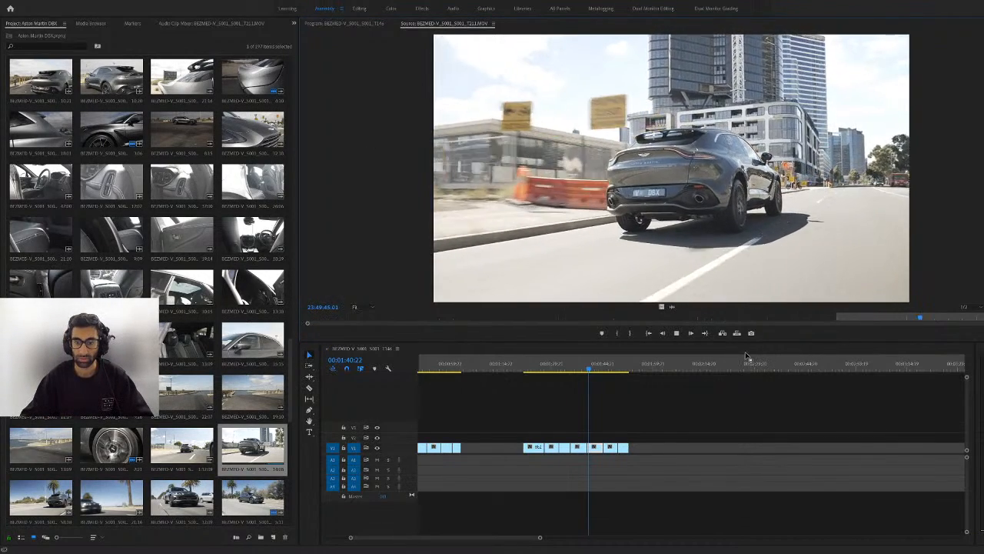
pyautogui.press('space')
pyautogui.moveTo(909, 317)
pyautogui.mouseDown()
pyautogui.moveTo(924, 324)
pyautogui.moveTo(912, 323)
pyautogui.mouseUp()
pyautogui.press('o')
pyautogui.moveTo(661, 307); pyautogui.dragTo(676, 347)
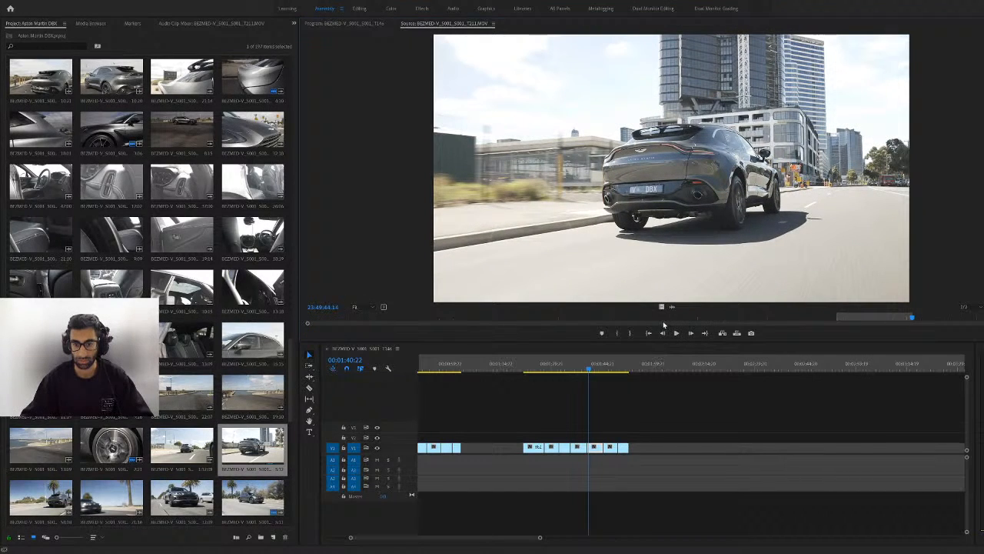
pyautogui.moveTo(638, 452); pyautogui.dragTo(638, 451)
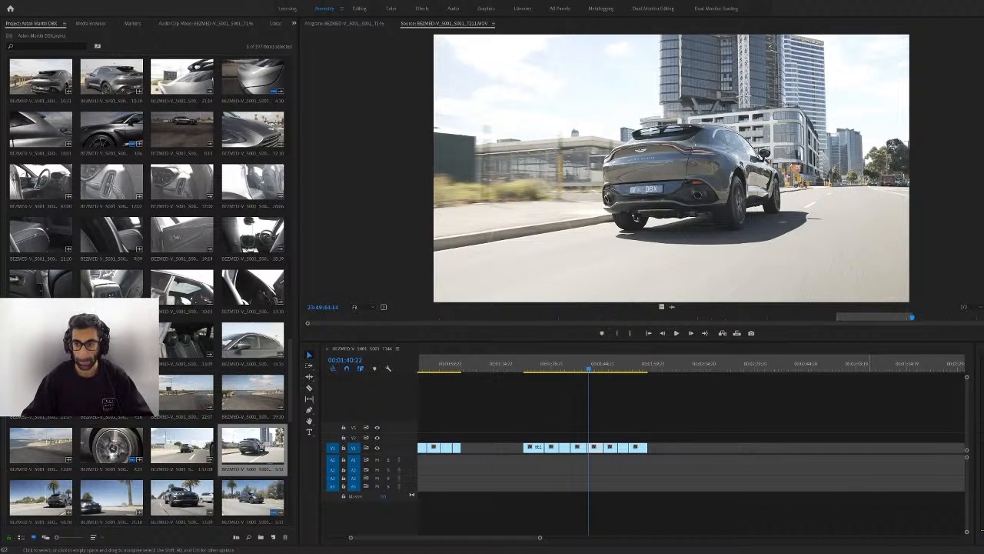
pyautogui.moveTo(907, 322)
pyautogui.mouseDown()
pyautogui.moveTo(887, 319)
pyautogui.moveTo(918, 320)
pyautogui.mouseUp()
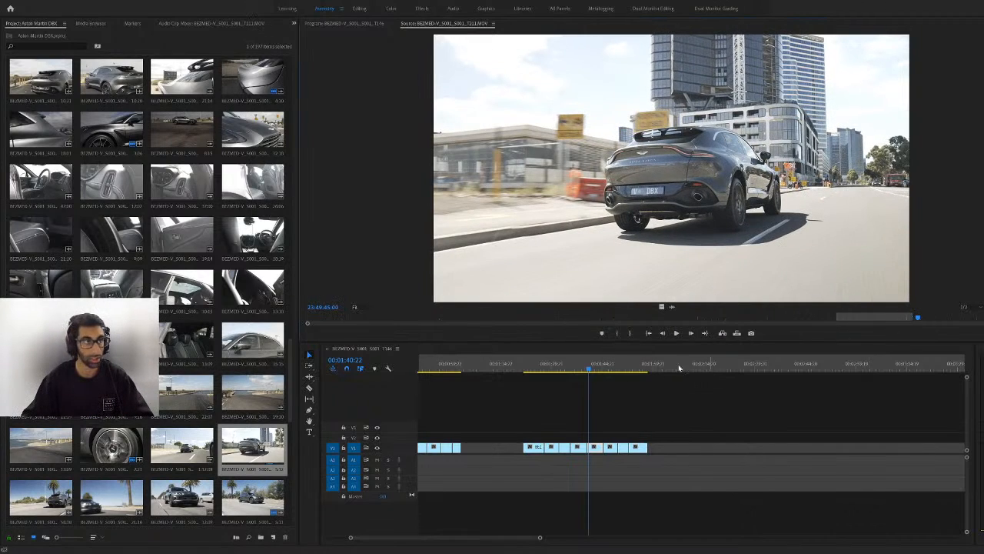
# Preview the palm-tree road driving clip from rear to side view, and review the city driving shot on V1
pyautogui.doubleClick(44, 490)
pyautogui.moveTo(366, 317); pyautogui.dragTo(709, 314)
pyautogui.moveTo(536, 368); pyautogui.dragTo(643, 422)
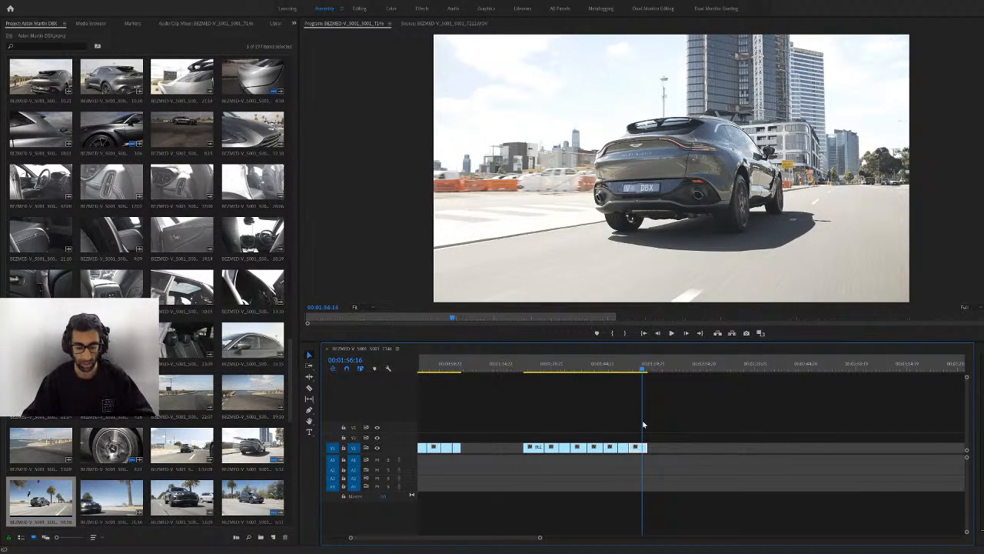
pyautogui.doubleClick(52, 511)
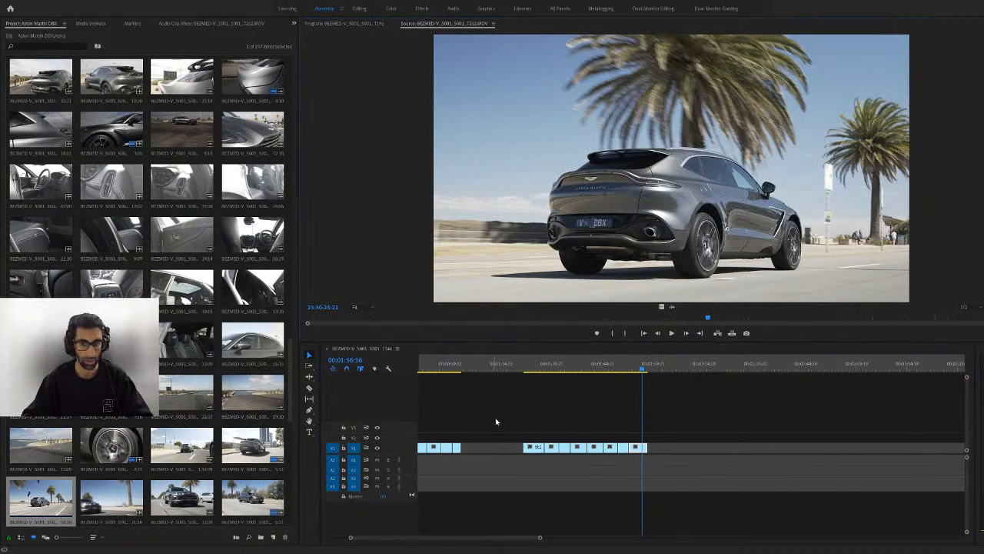
pyautogui.click(50, 494)
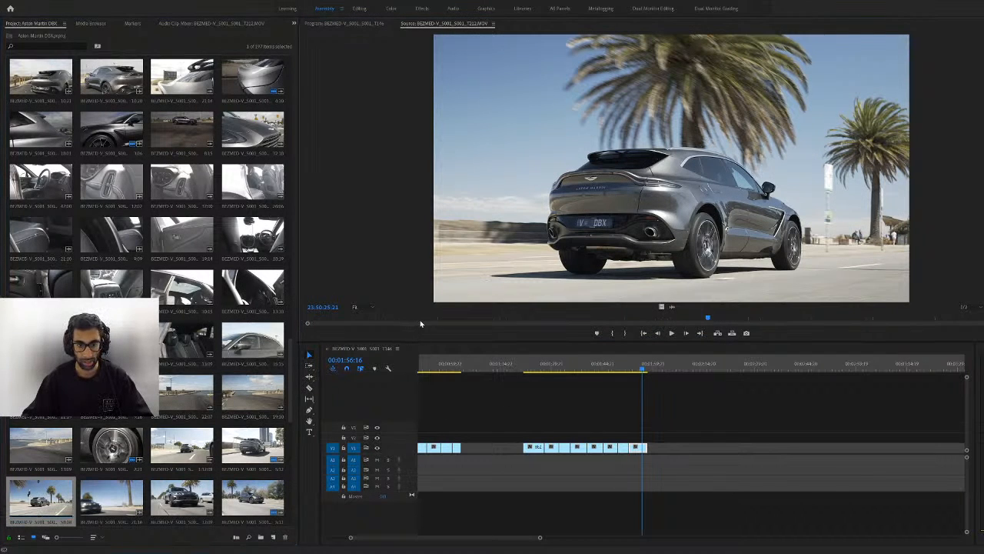
pyautogui.moveTo(470, 317); pyautogui.dragTo(867, 309)
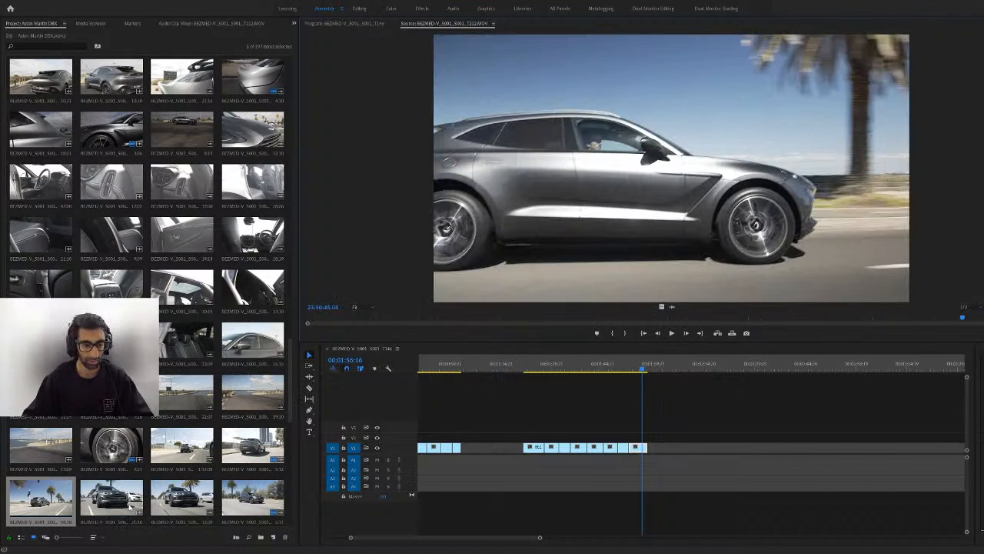
# Open the front tracking clip on the palm-lined road and mark a section of the car driving towards the camera
pyautogui.click(131, 506)
pyautogui.doubleClick(131, 506)
pyautogui.moveTo(353, 320); pyautogui.dragTo(685, 329)
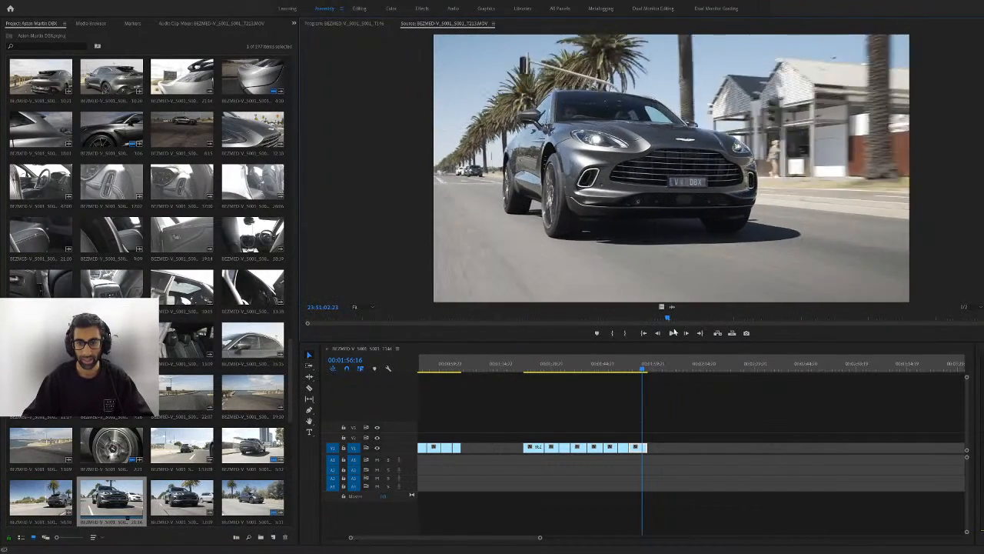
pyautogui.press('i')
pyautogui.press('space')
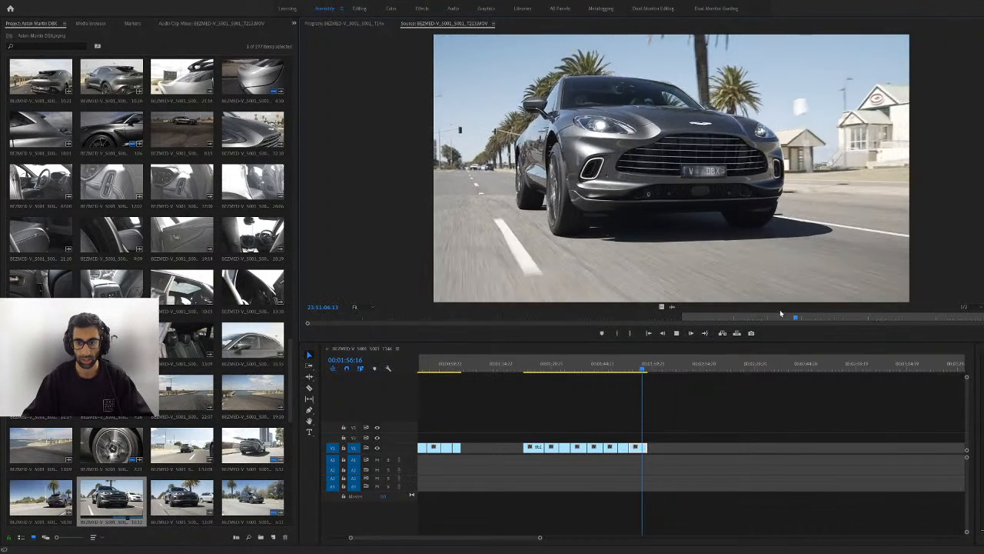
pyautogui.press('o')
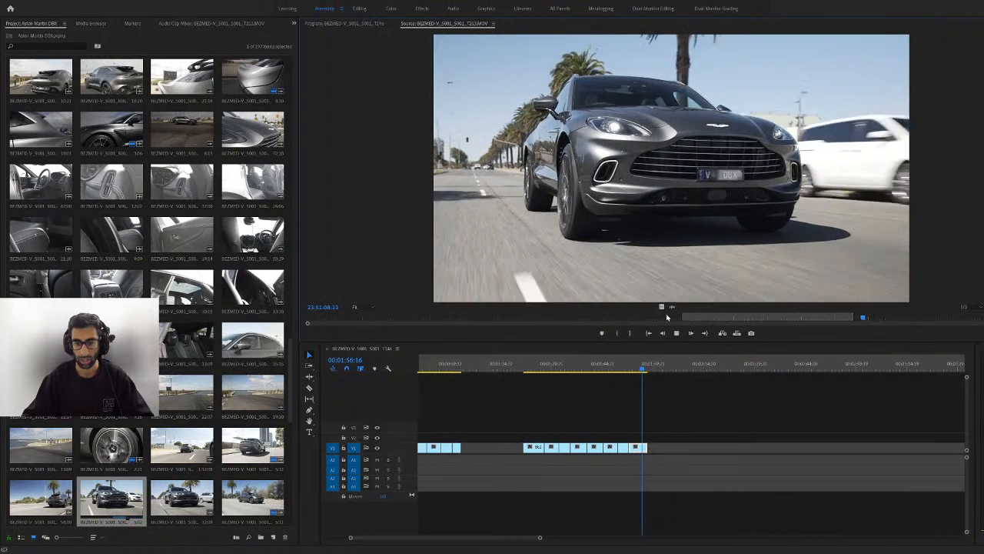
pyautogui.press('space')
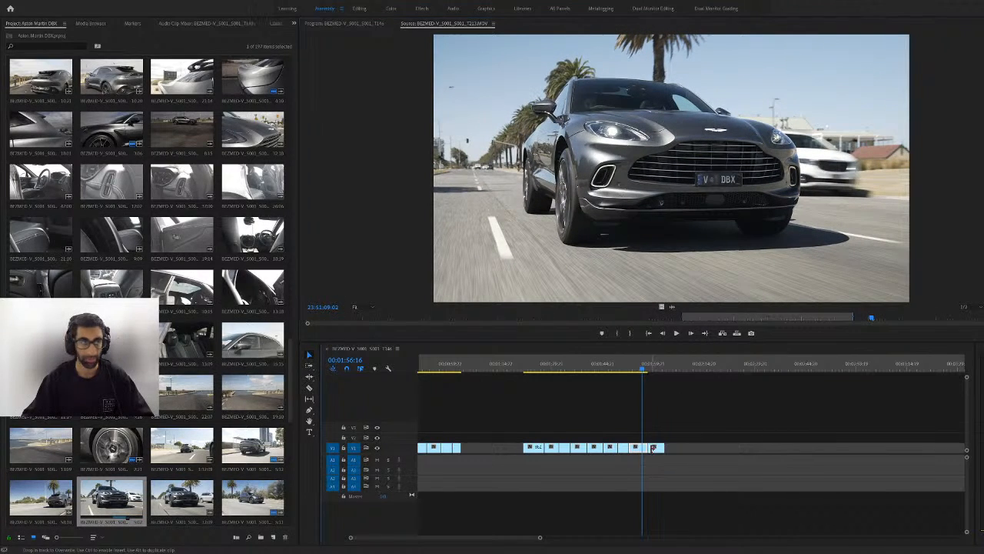
# Add the marked front tracking shot to the end of V1 and move it with the preceding rear tracking shot further along, leaving a gap
pyautogui.moveTo(653, 447); pyautogui.dragTo(653, 448)
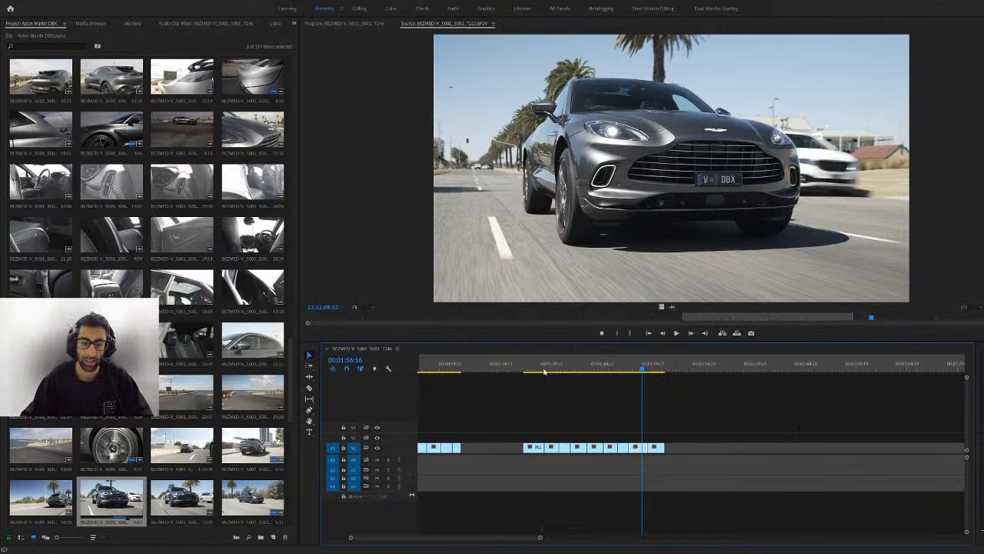
pyautogui.moveTo(543, 372); pyautogui.dragTo(724, 452)
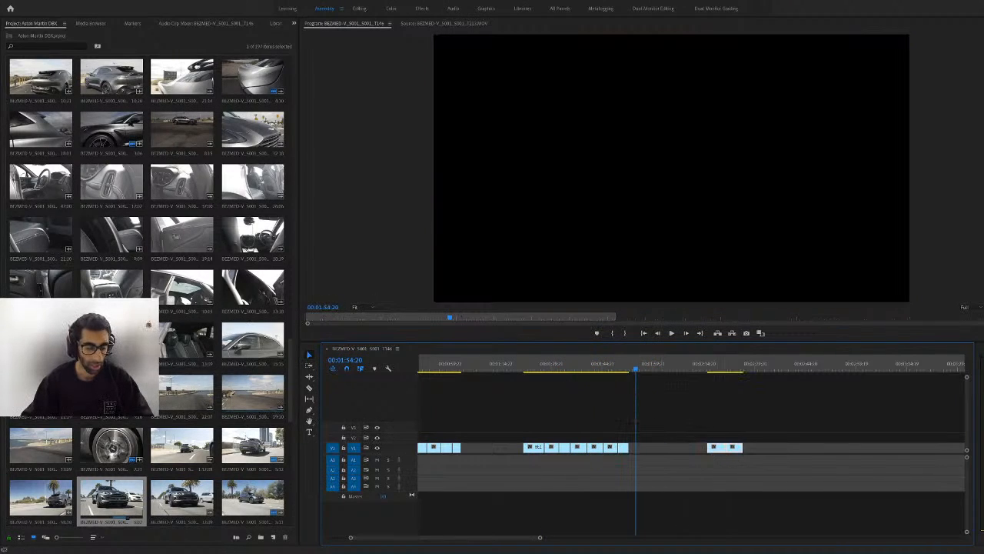
# Preview the next front tracking clip on the palm-lined road through to the shot of the palm tree against the sky
pyautogui.scroll(-1, 182, 444)
pyautogui.doubleClick(182, 443)
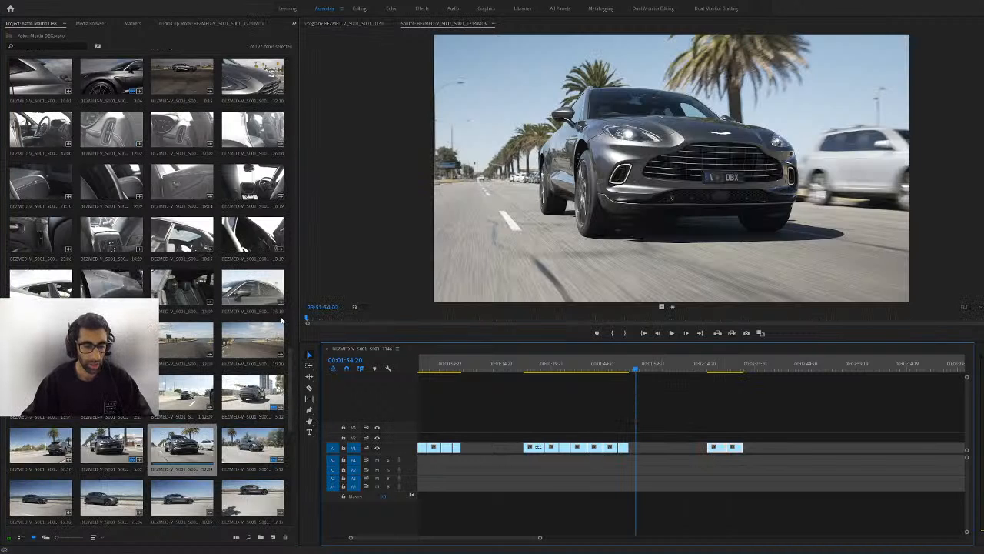
pyautogui.moveTo(309, 319); pyautogui.dragTo(847, 319)
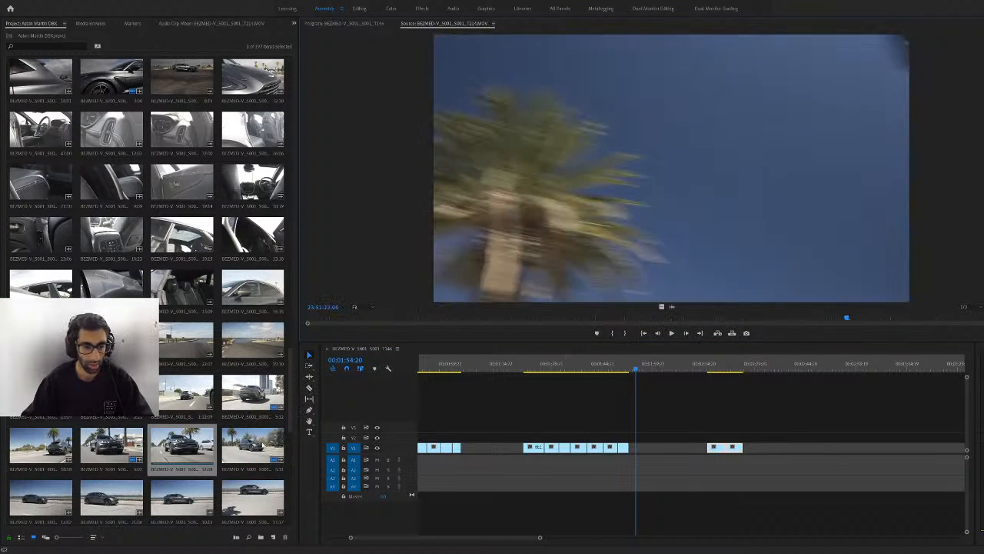
# Mark a section of the T215 clip of the car driving past palm trees and append it to the last clip group on V1
pyautogui.doubleClick(263, 445)
pyautogui.moveTo(338, 314); pyautogui.dragTo(661, 307)
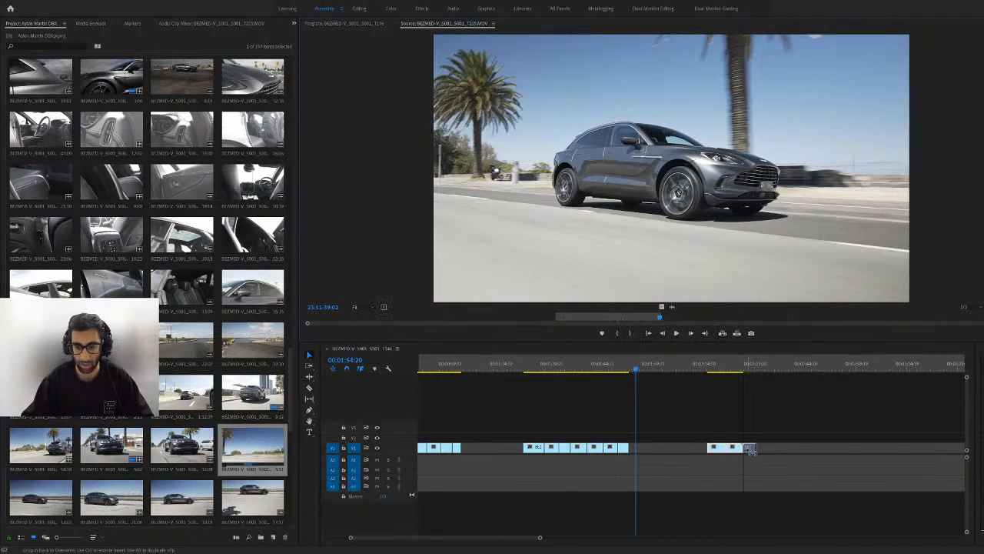
pyautogui.moveTo(750, 451); pyautogui.dragTo(751, 451)
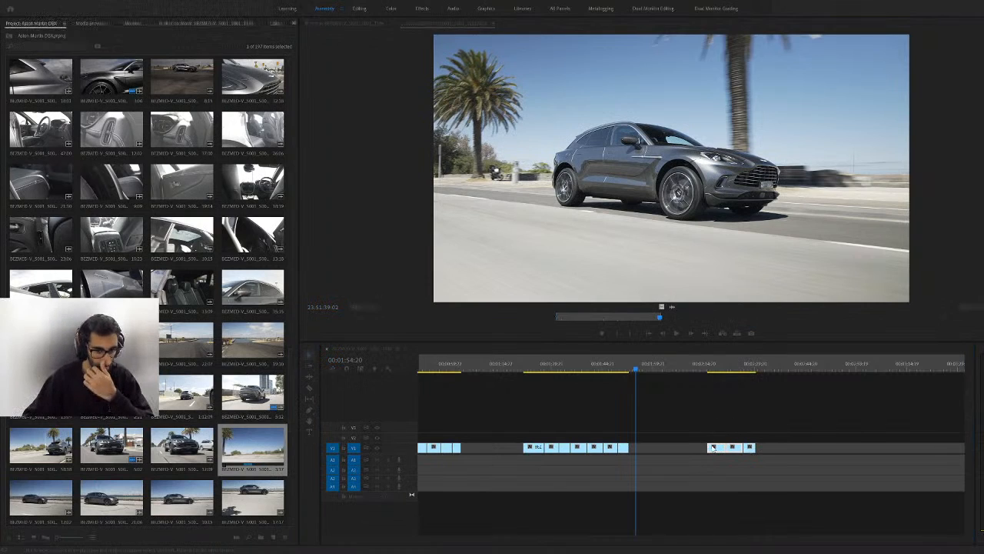
# Save the project and spot-check the clip groups assembled in the sequence
pyautogui.hscroll(-3, 507, 394)
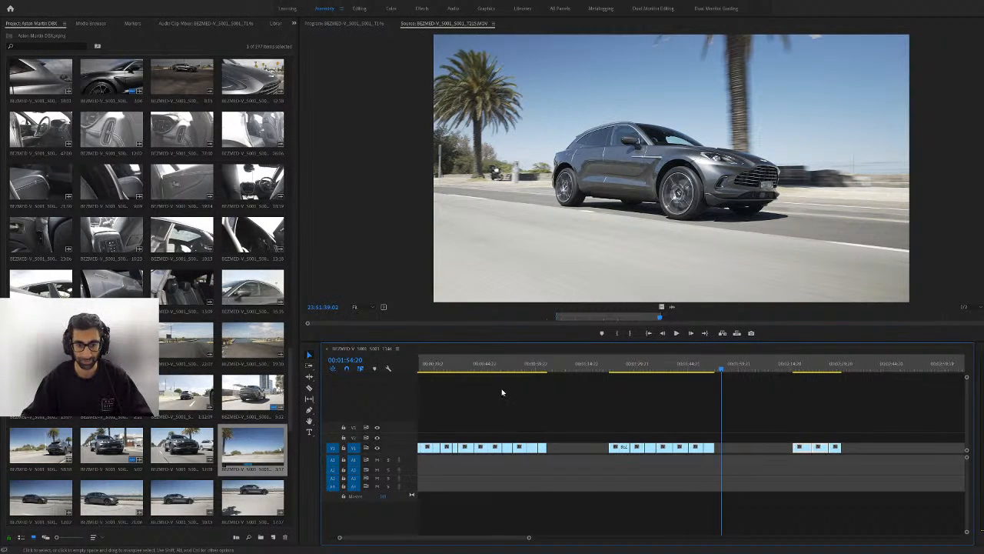
pyautogui.click(485, 366)
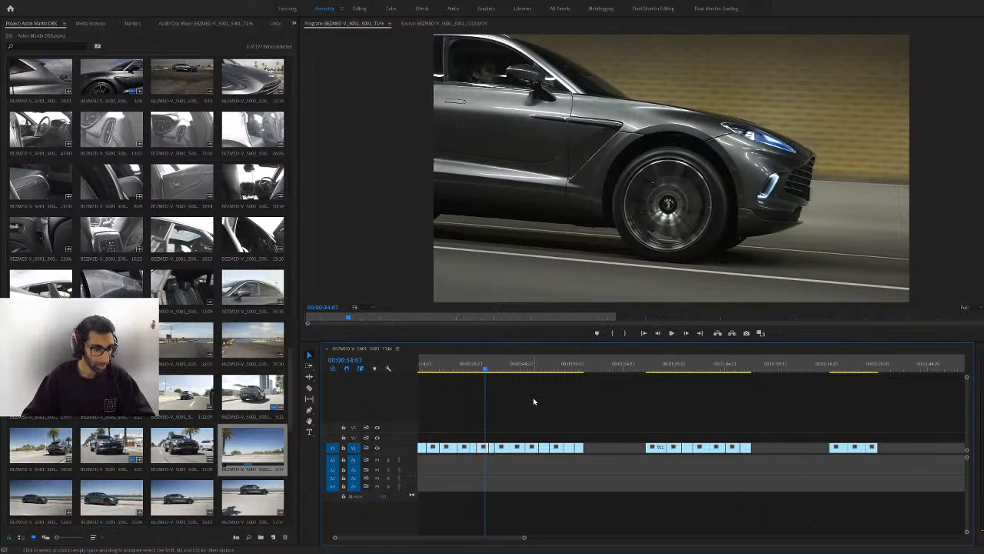
pyautogui.hotkey('ctrl', 's')
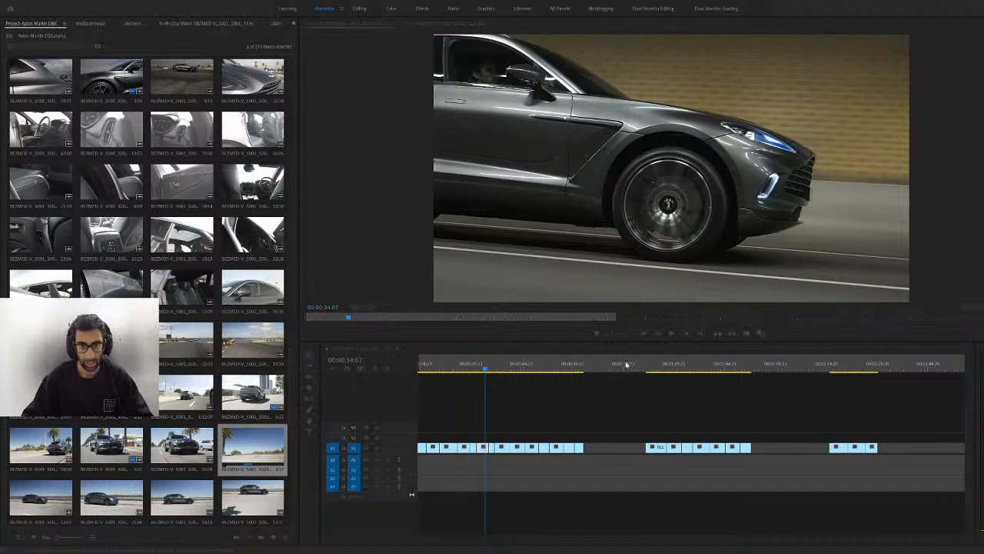
pyautogui.click(707, 366)
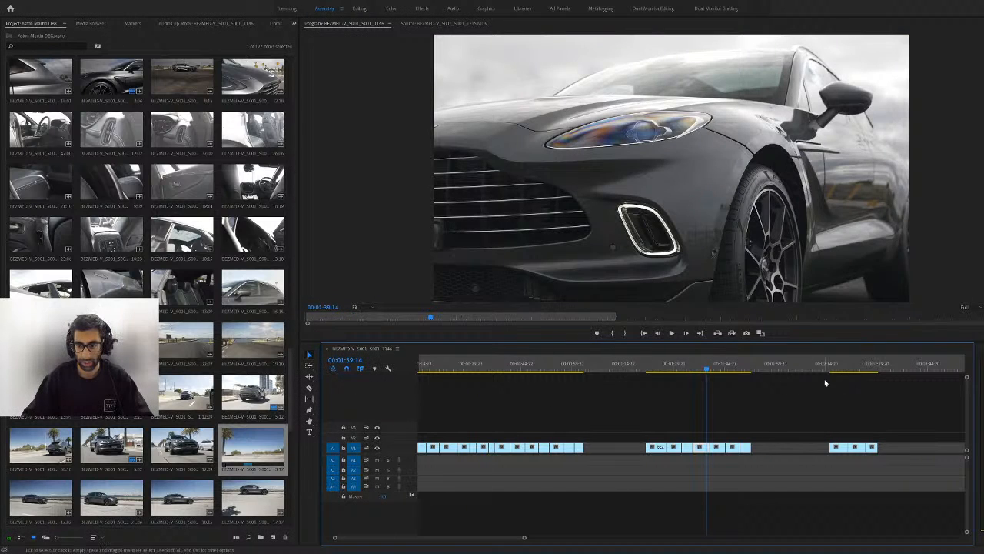
pyautogui.moveTo(841, 366); pyautogui.dragTo(713, 383)
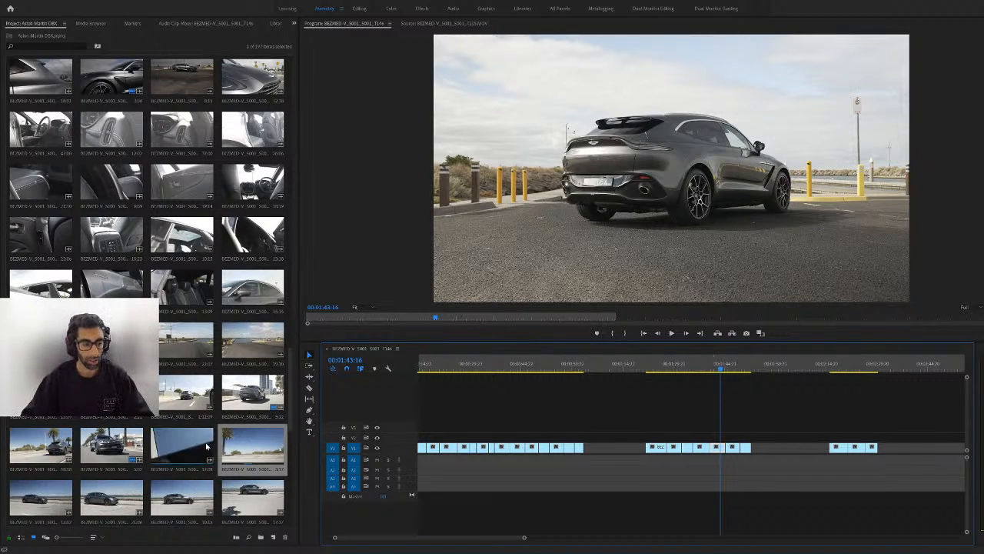
# Mark the closing section of the T219 seaside side-view clip and append it to the last clip group on V1
pyautogui.scroll(-1, 246, 445)
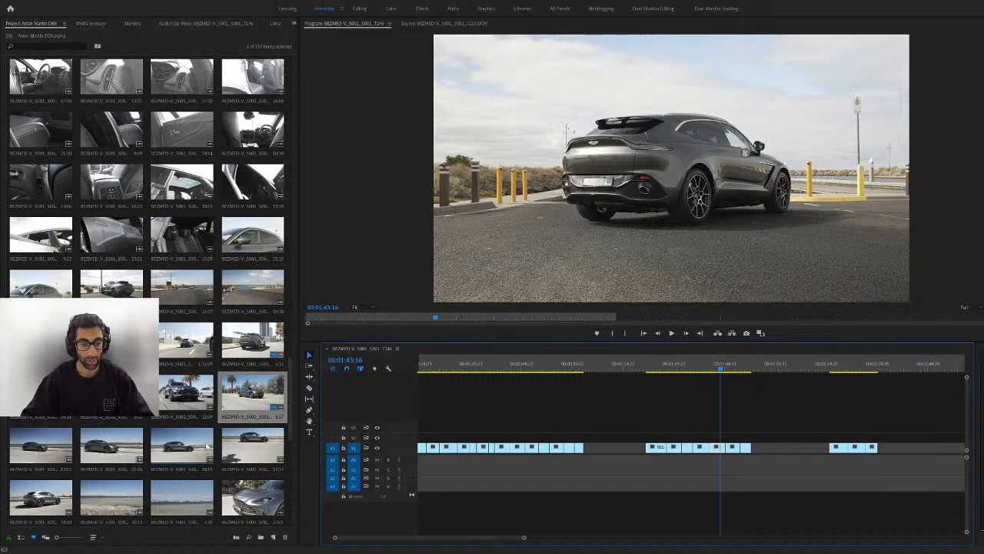
pyautogui.doubleClick(256, 447)
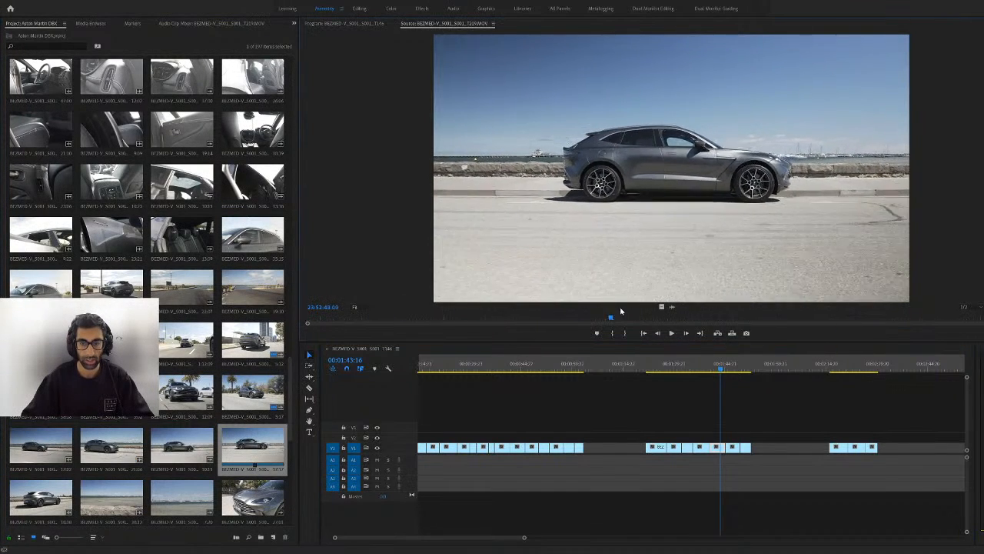
pyautogui.moveTo(621, 311); pyautogui.dragTo(970, 323)
pyautogui.press('i')
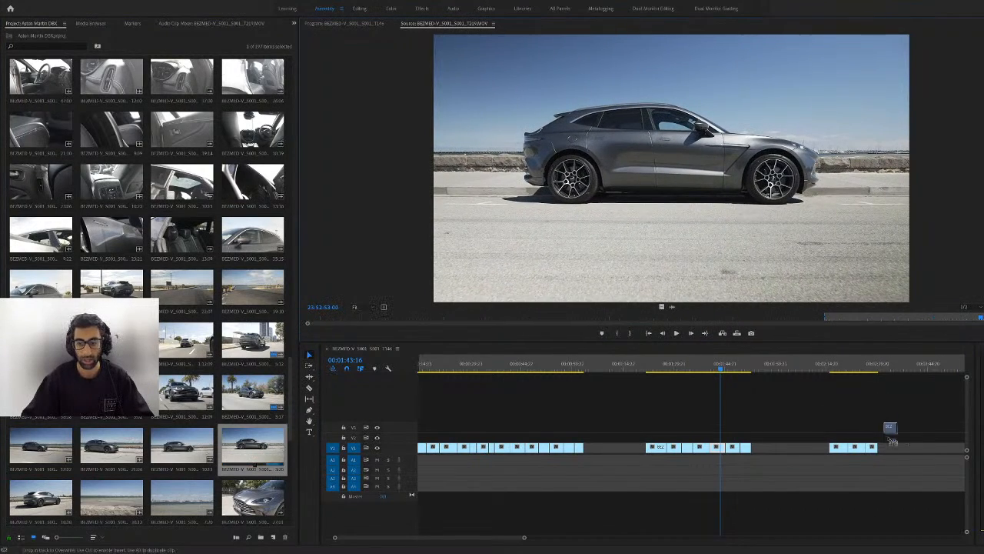
pyautogui.moveTo(878, 456); pyautogui.dragTo(879, 456)
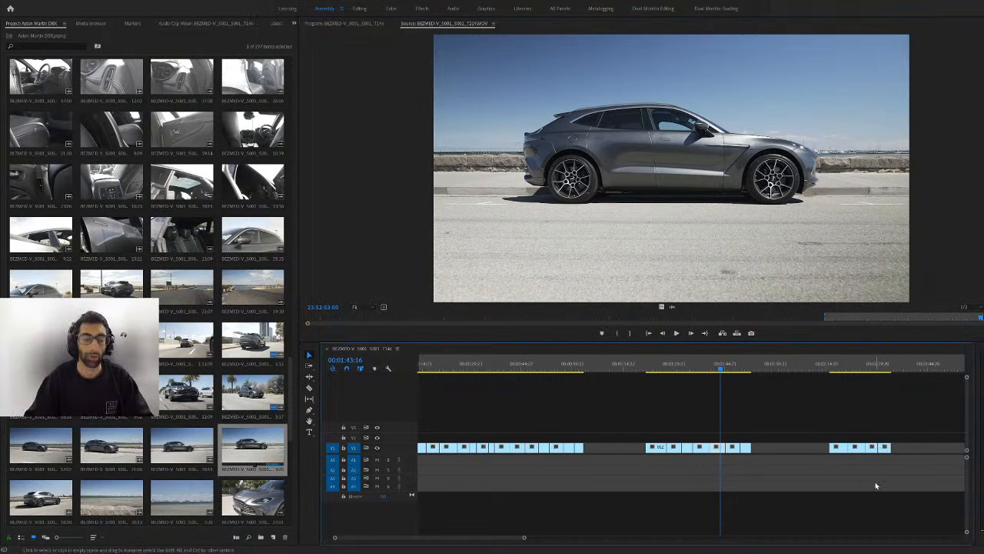
# Preview the seaside rear three-quarter clip and the close front-corner clip on the cobblestones as candidate footage
pyautogui.scroll(-2, 840, 415)
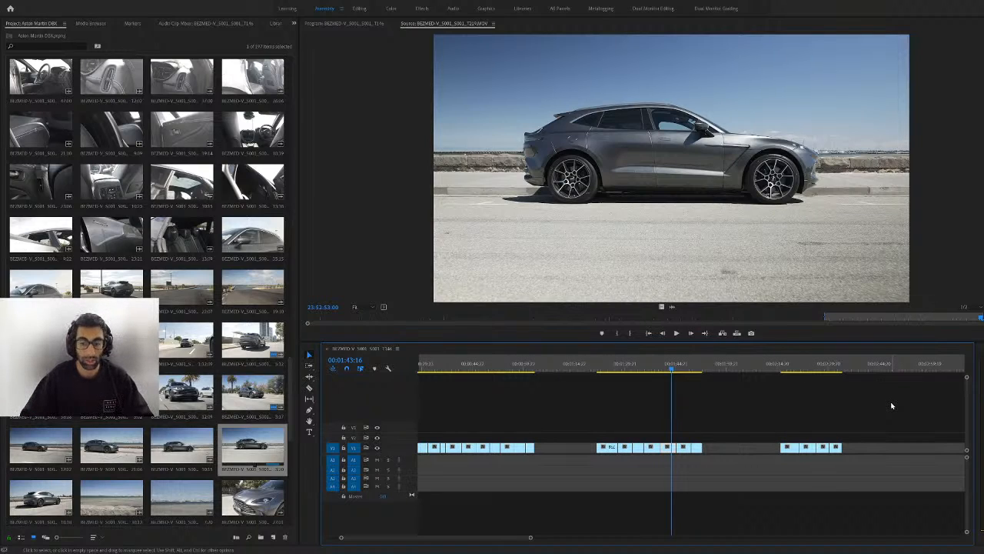
pyautogui.scroll(-1, 71, 441)
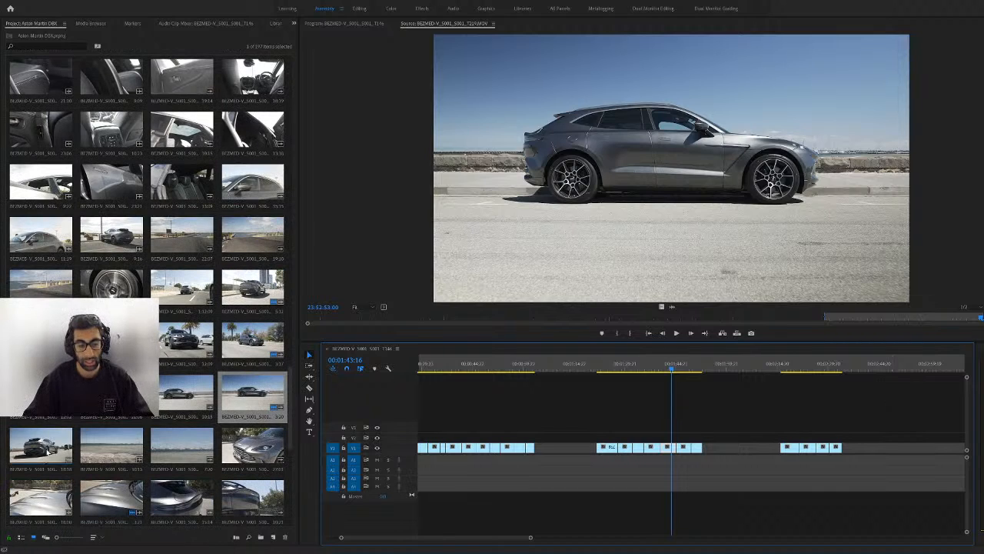
pyautogui.doubleClick(69, 442)
pyautogui.moveTo(355, 318); pyautogui.dragTo(701, 318)
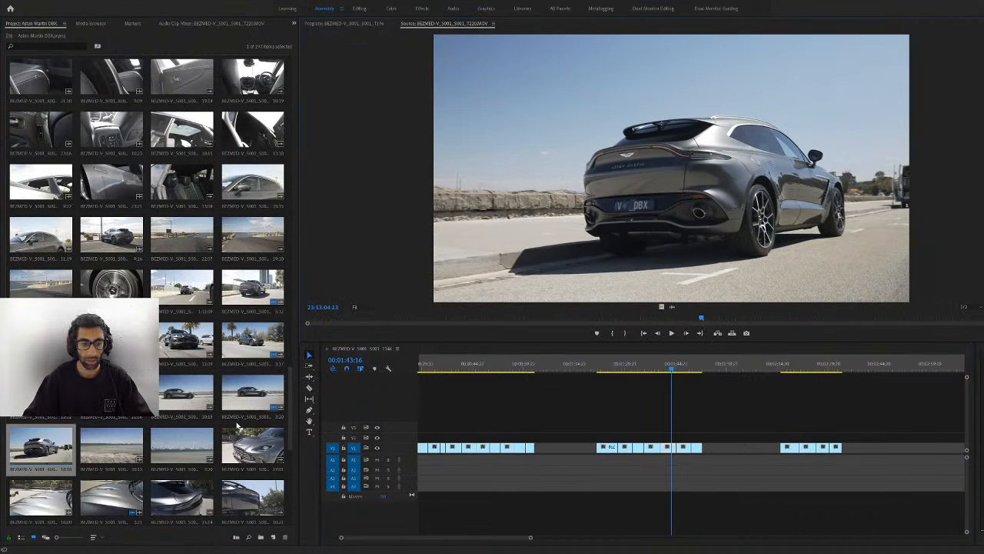
pyautogui.scroll(-2, 238, 425)
pyautogui.doubleClick(253, 446)
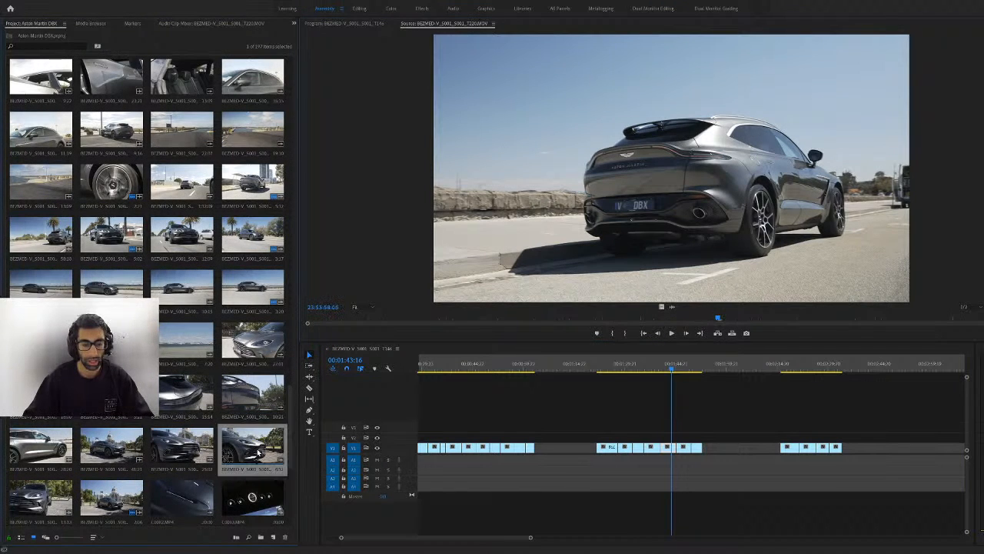
pyautogui.moveTo(745, 303); pyautogui.dragTo(616, 330)
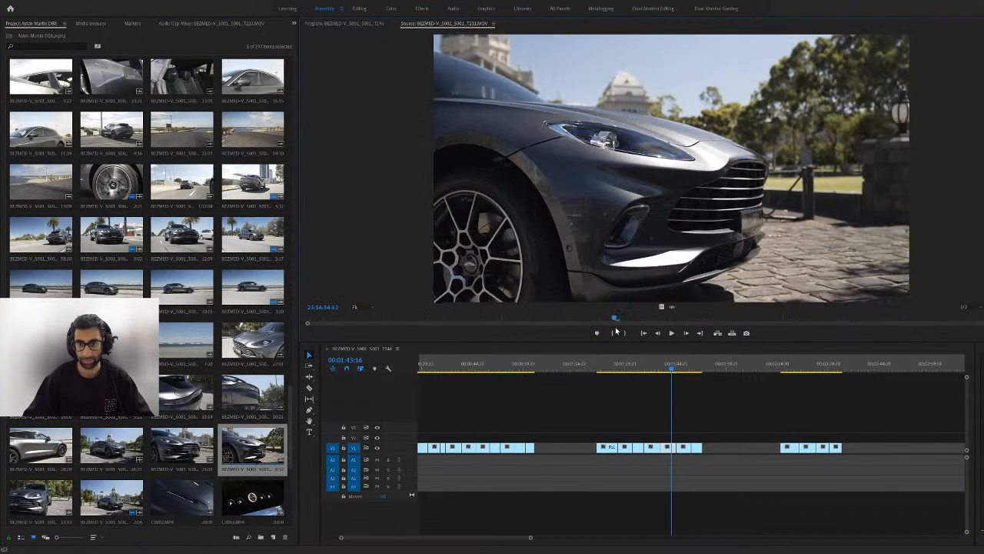
# Mark a section of the T225 bonnet vent clip, append it to the middle clip group on V1, and save the project
pyautogui.doubleClick(112, 394)
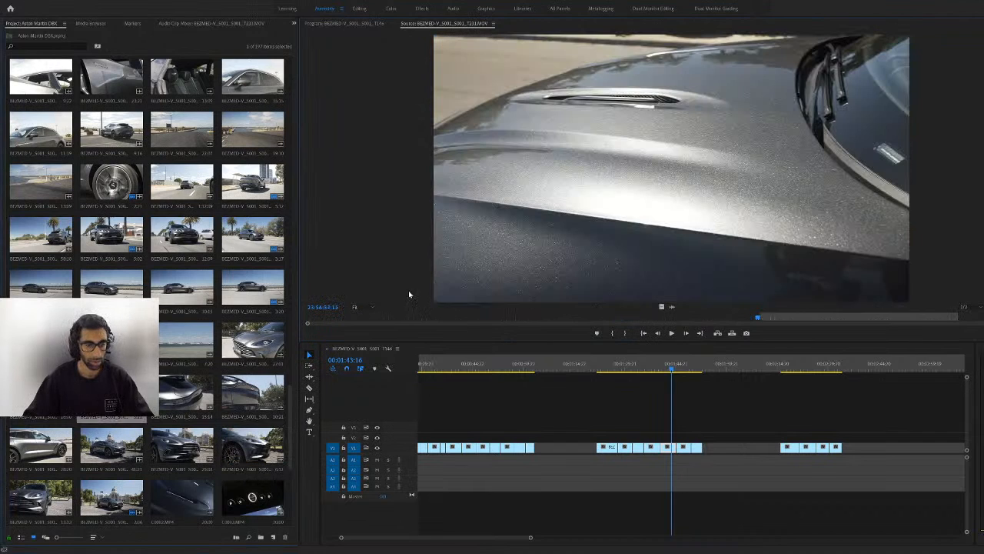
pyautogui.moveTo(364, 318); pyautogui.dragTo(890, 318)
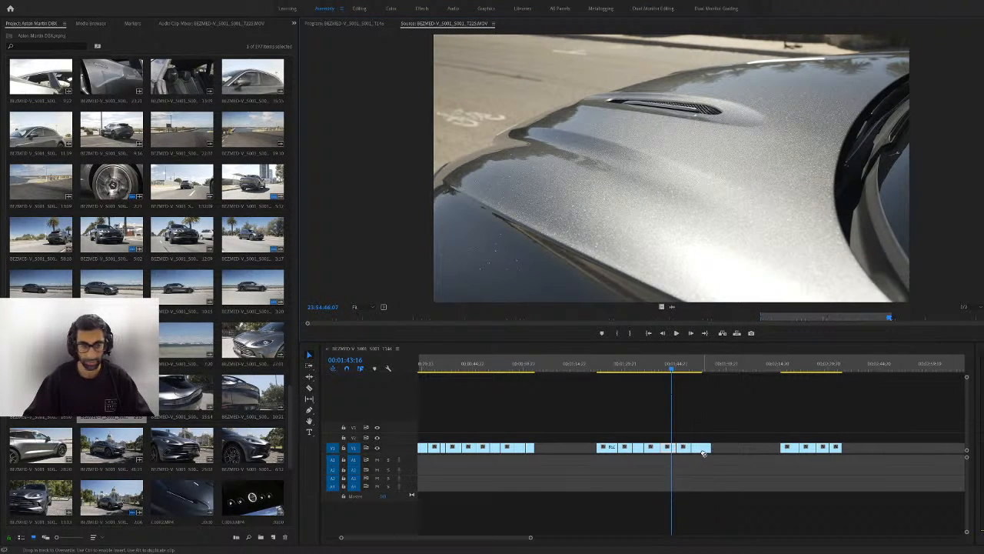
pyautogui.moveTo(702, 453); pyautogui.dragTo(702, 450)
pyautogui.hotkey('ctrl', 's')
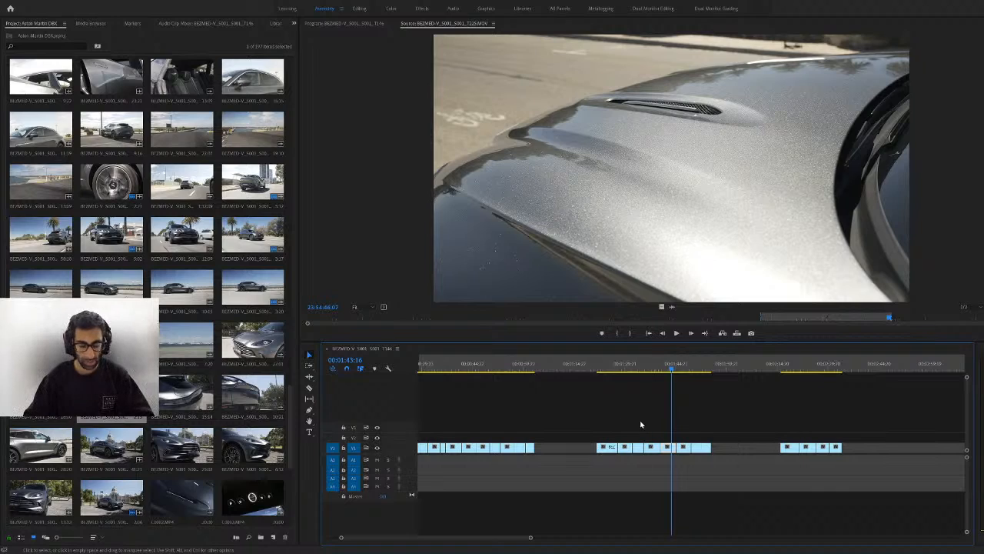
# Mark a short section of the upside-down T229 clip in front of the domed building and append it to the middle clip group on V1
pyautogui.scroll(-1, 123, 338)
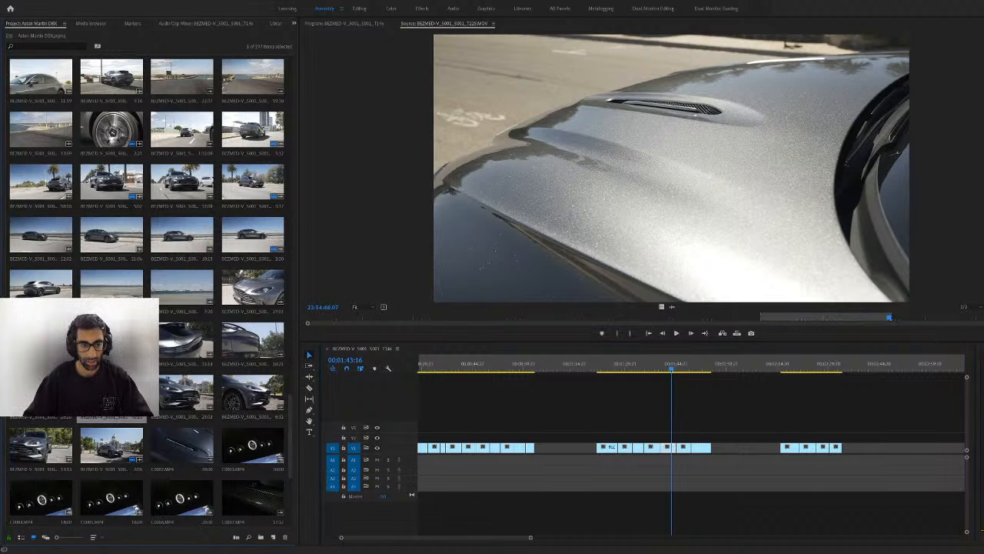
pyautogui.doubleClick(111, 393)
pyautogui.moveTo(486, 314); pyautogui.dragTo(865, 317)
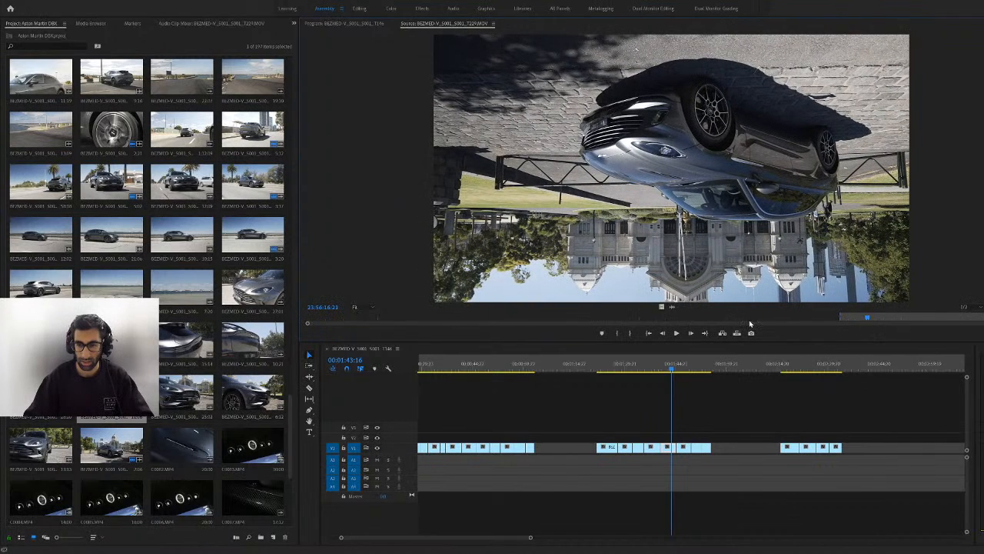
pyautogui.moveTo(709, 458); pyautogui.dragTo(715, 459)
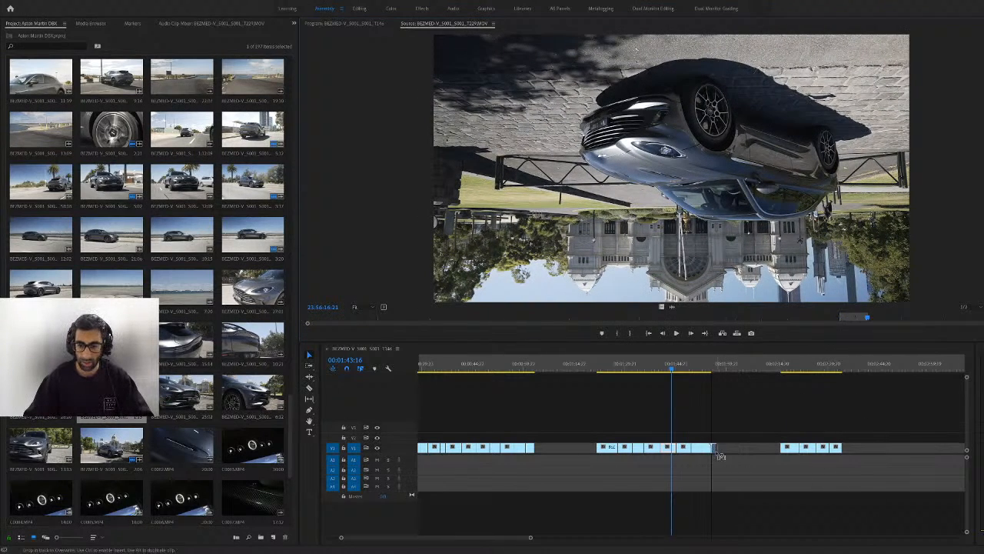
# Check the shots in the middle clip group and delete the front grille clip from V1
pyautogui.moveTo(616, 359); pyautogui.dragTo(594, 399)
pyautogui.moveTo(659, 407); pyautogui.dragTo(629, 457)
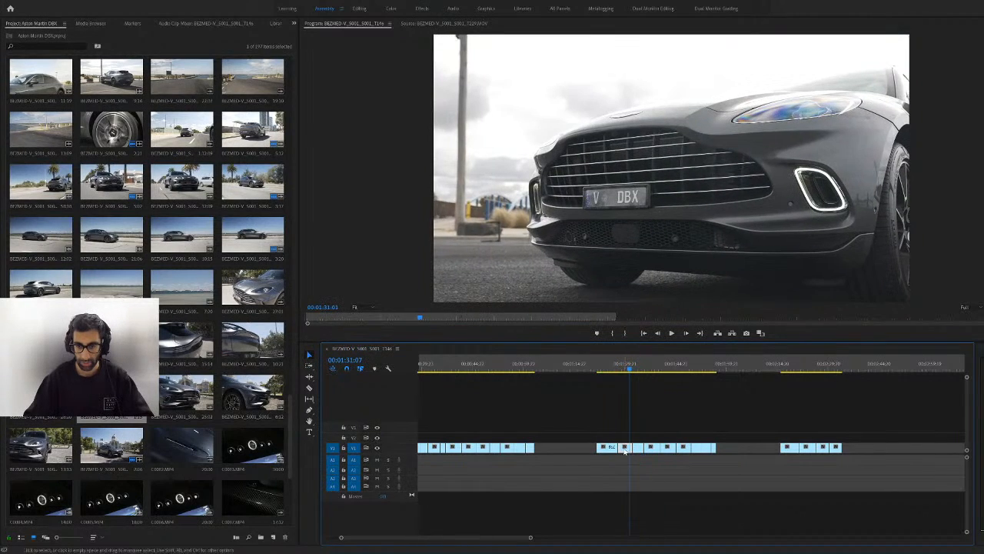
pyautogui.moveTo(616, 369); pyautogui.dragTo(646, 392)
pyautogui.press('Delete')
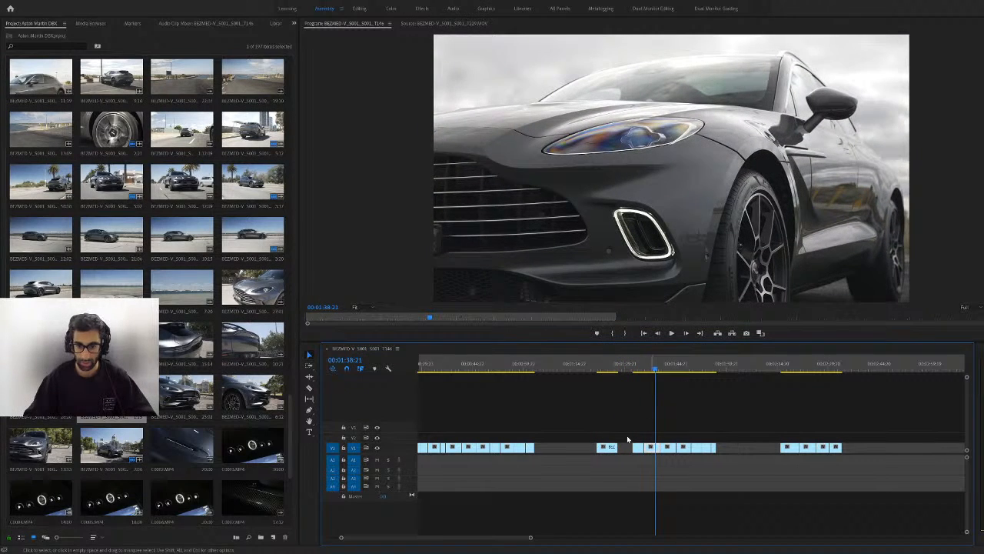
# Place the headlight and rear spoiler close-ups consecutively on V2 over the middle group's gap, and shift the rear-view clip after them on V1
pyautogui.moveTo(652, 447); pyautogui.dragTo(626, 438)
pyautogui.moveTo(623, 365); pyautogui.dragTo(638, 405)
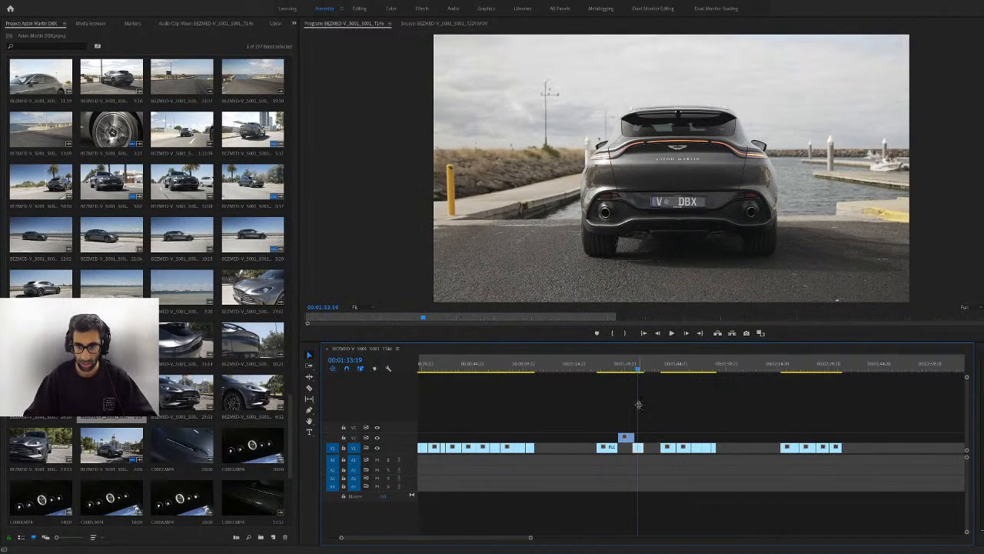
pyautogui.moveTo(638, 449); pyautogui.dragTo(655, 451)
pyautogui.moveTo(666, 366); pyautogui.dragTo(682, 384)
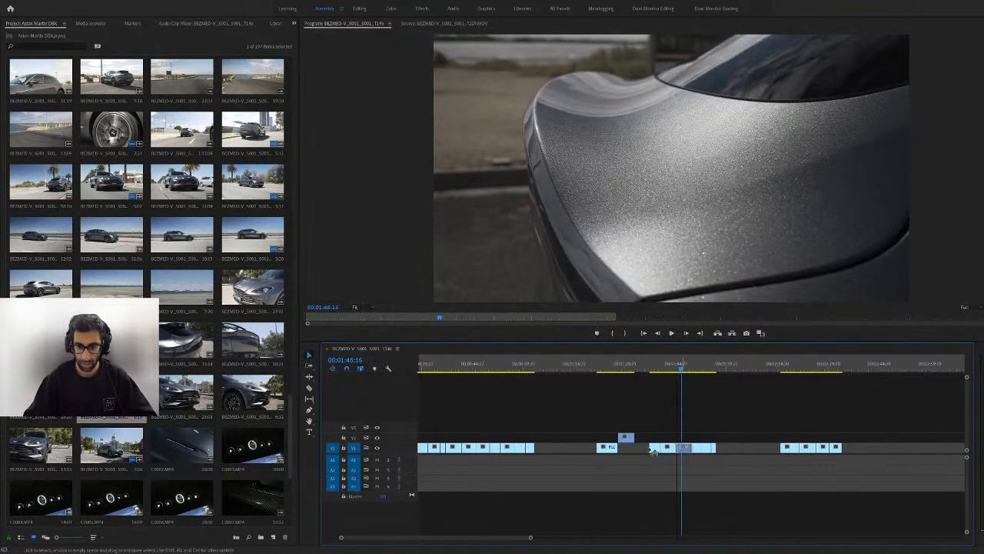
pyautogui.moveTo(651, 449); pyautogui.dragTo(641, 438)
pyautogui.moveTo(637, 365); pyautogui.dragTo(655, 377)
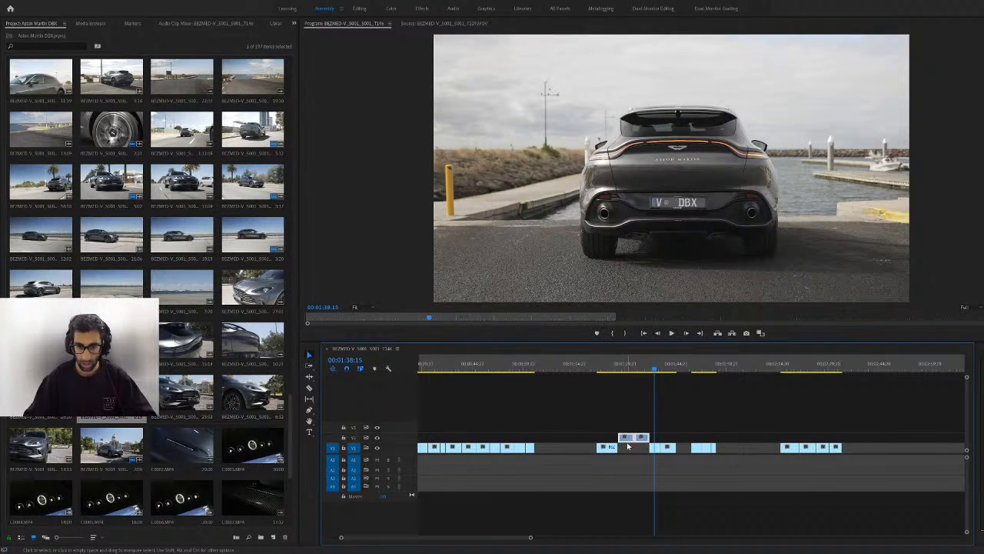
# Move the two V2 close-up clips down into the gap on V1 and save the project
pyautogui.moveTo(628, 438); pyautogui.dragTo(630, 447)
pyautogui.click(632, 404)
pyautogui.hotkey('ctrl', 's')
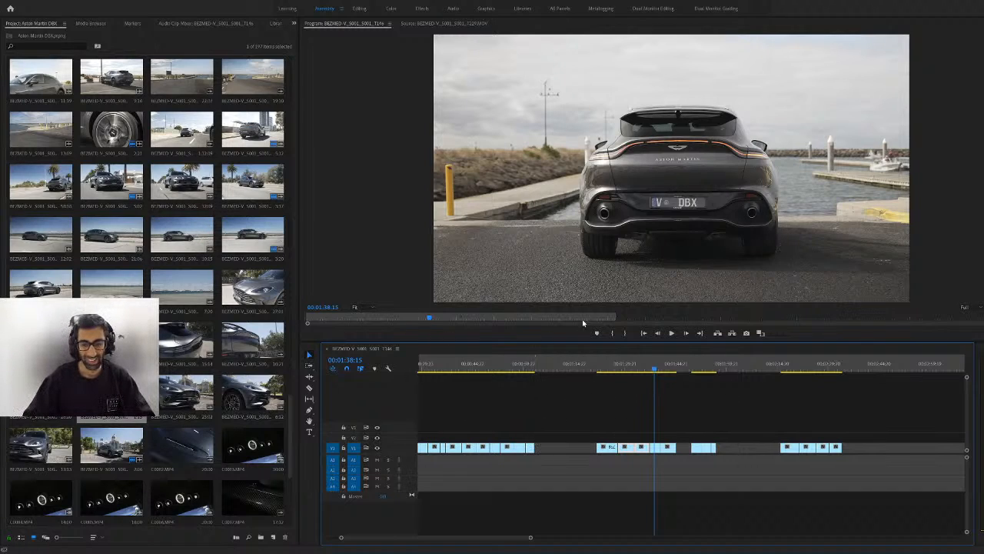
# Review the rearranged middle clip group and the shots in the last clip group of the sequence
pyautogui.moveTo(452, 316); pyautogui.dragTo(547, 342)
pyautogui.scroll(5, 571, 461)
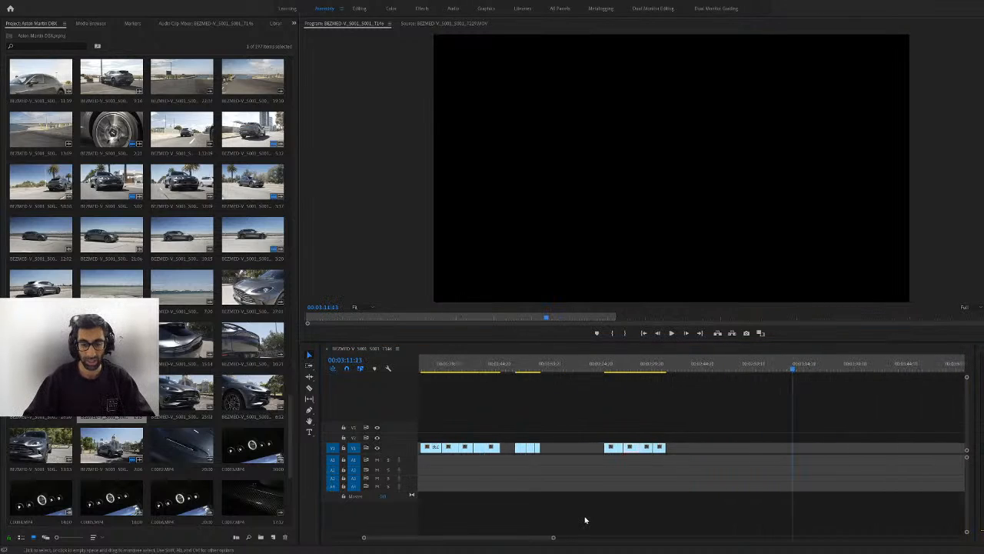
pyautogui.scroll(5, 554, 404)
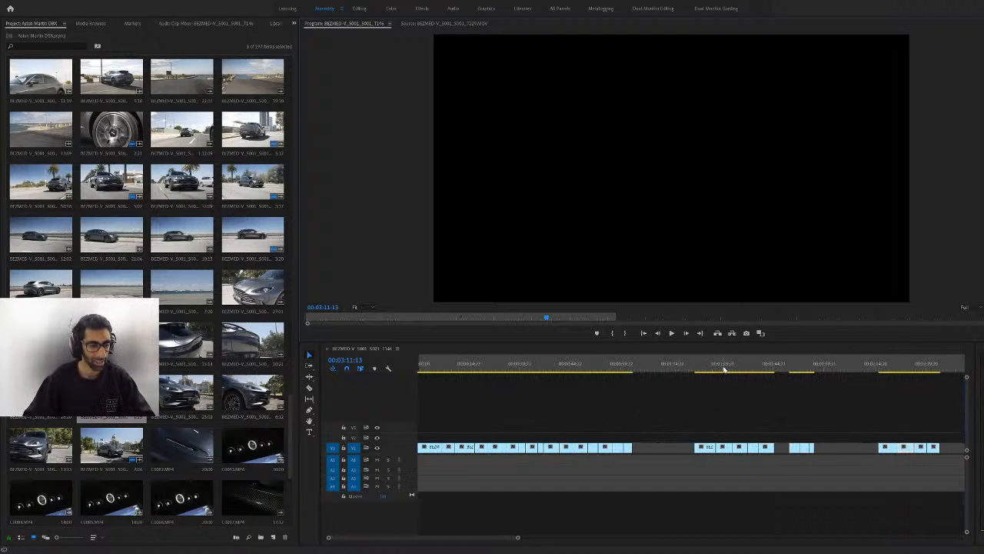
pyautogui.moveTo(725, 369); pyautogui.dragTo(749, 384)
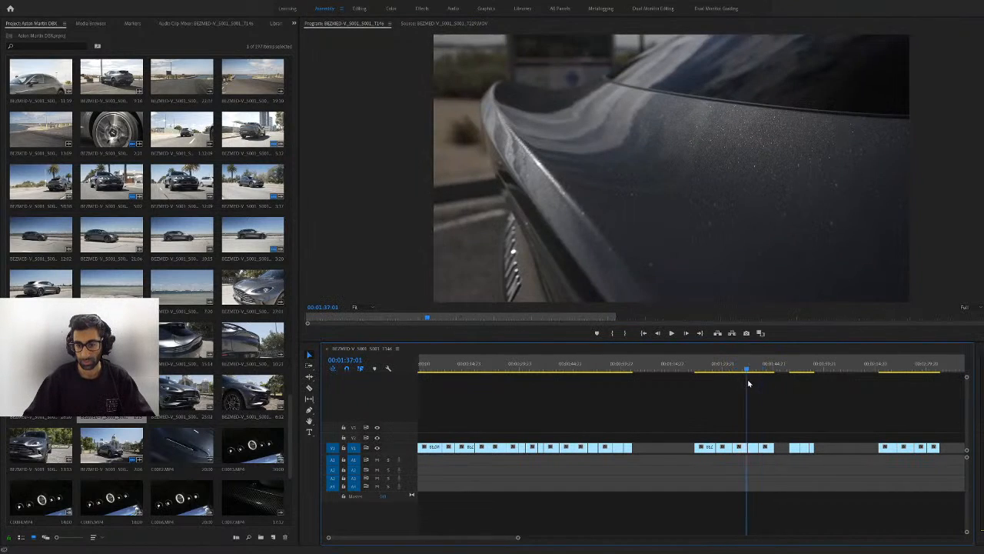
pyautogui.scroll(-4, 745, 427)
pyautogui.moveTo(648, 371); pyautogui.dragTo(655, 378)
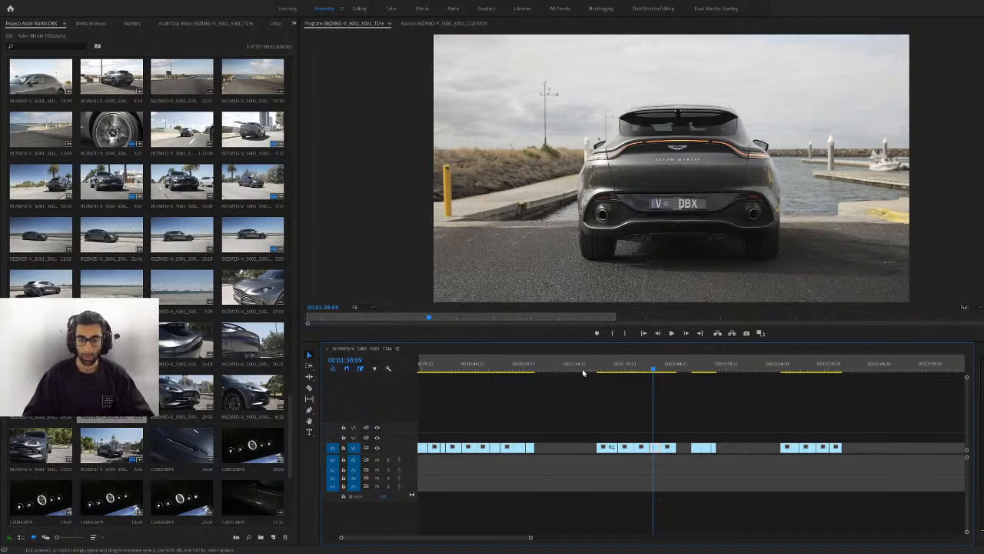
pyautogui.moveTo(547, 318); pyautogui.dragTo(678, 318)
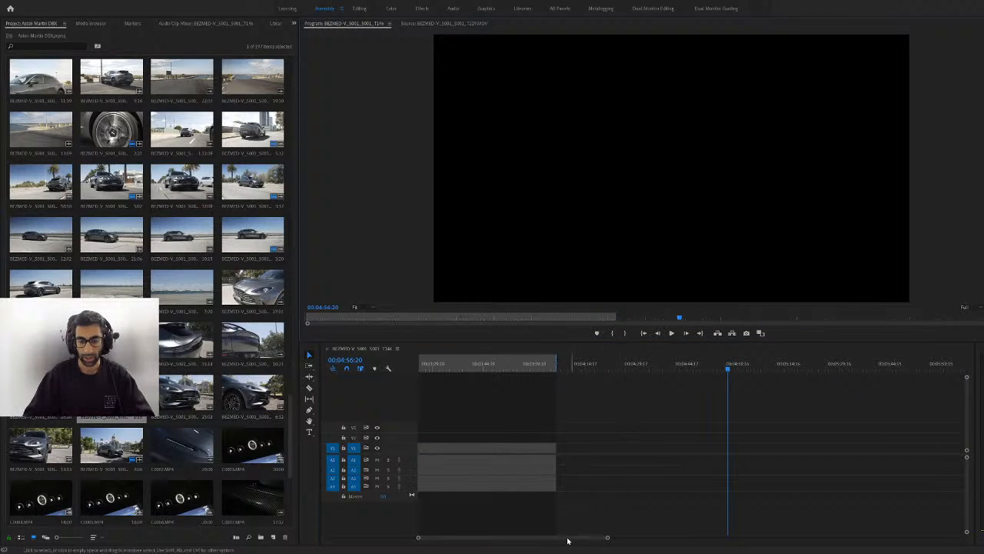
pyautogui.moveTo(584, 538); pyautogui.dragTo(479, 538)
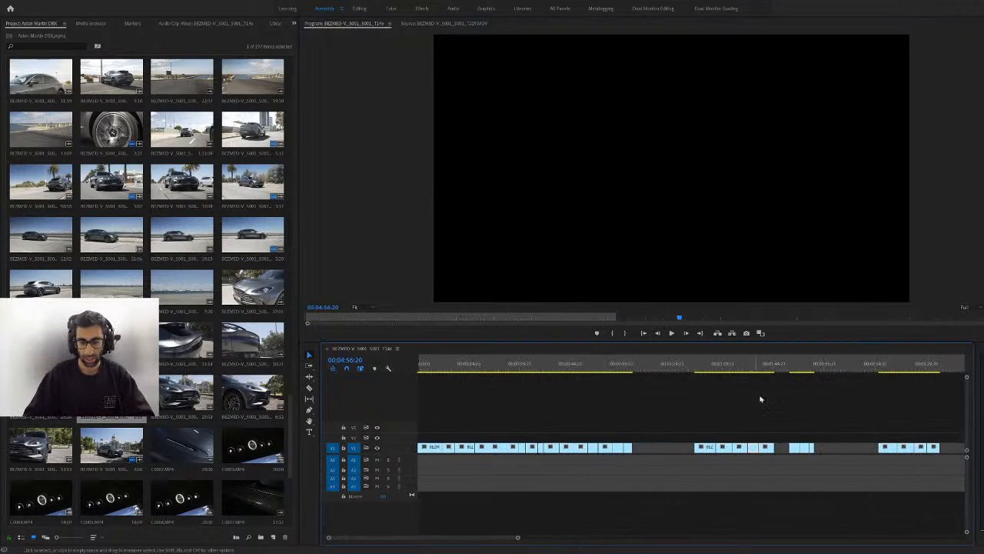
pyautogui.moveTo(875, 363); pyautogui.dragTo(925, 381)
pyautogui.press('space')
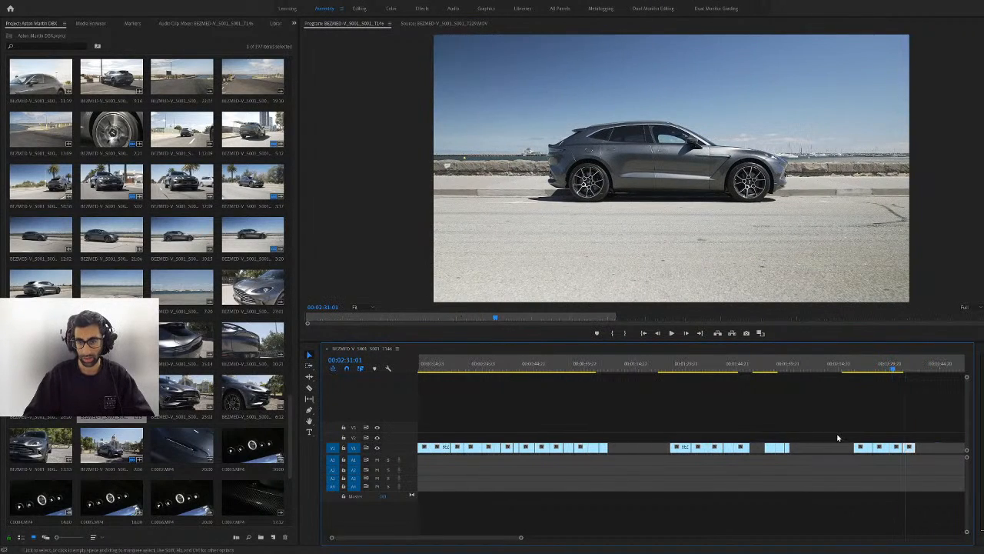
# Review the middle clip group and move its last two clips up to V2, in the gap before the last group
pyautogui.click(660, 370)
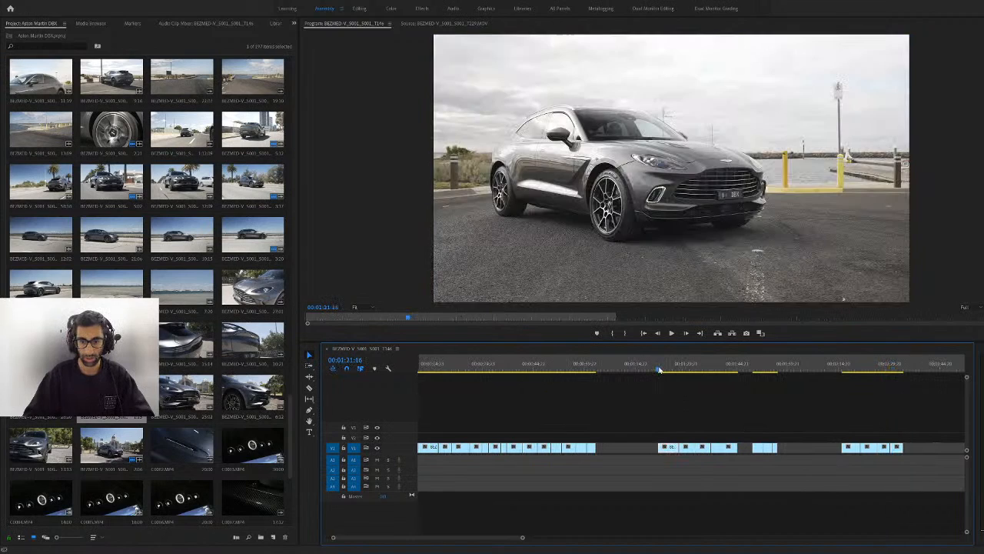
pyautogui.click(590, 370)
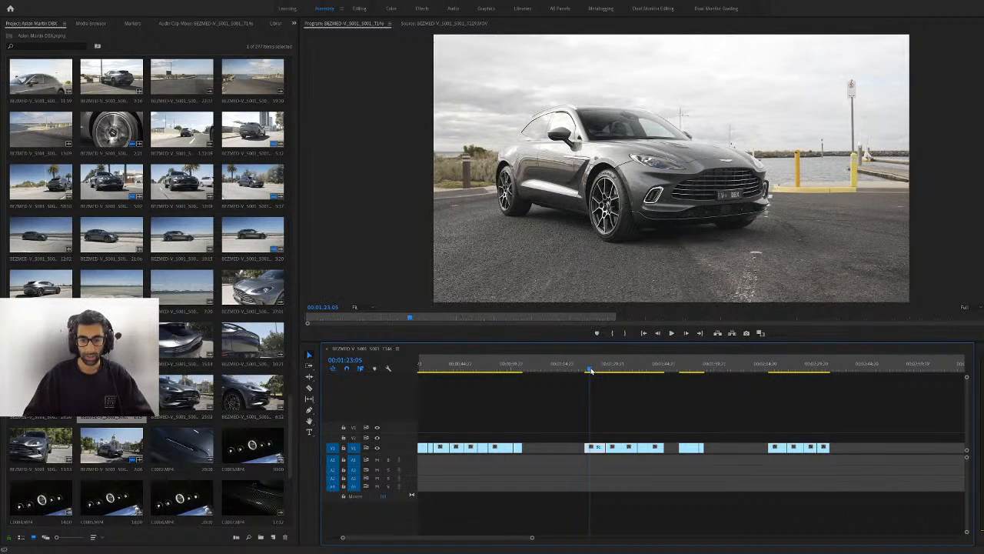
pyautogui.moveTo(589, 370); pyautogui.dragTo(627, 418)
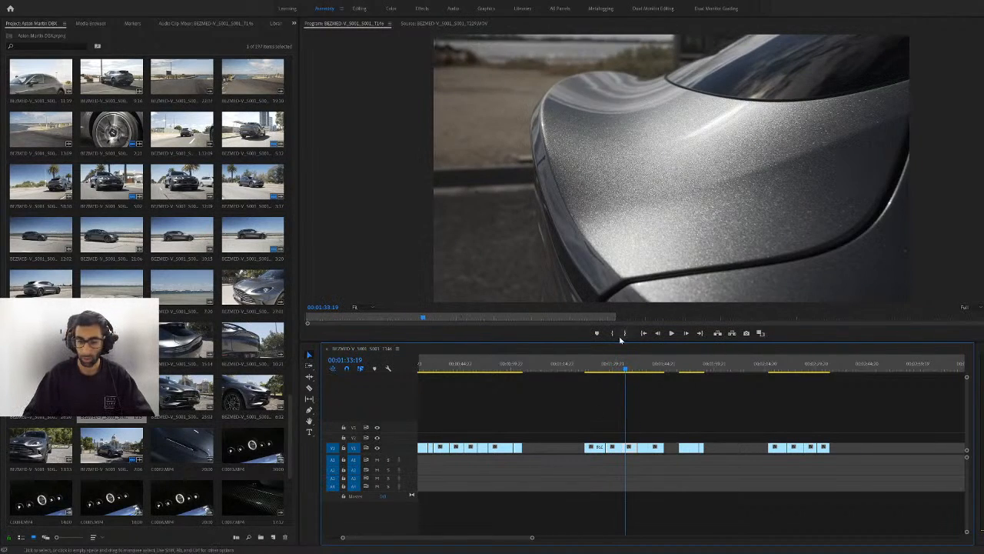
pyautogui.moveTo(625, 369); pyautogui.dragTo(737, 437)
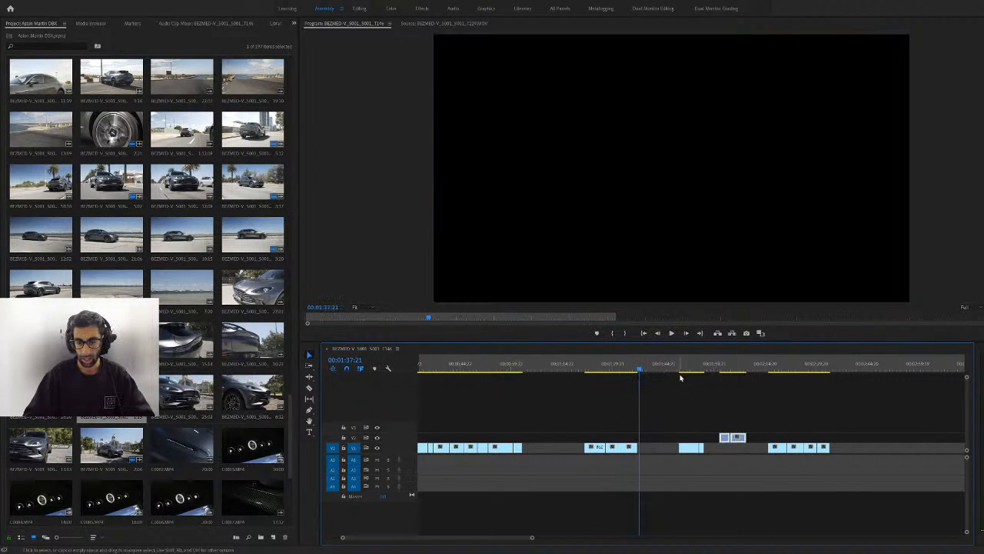
# Move the front-view driving clip from the last group to the end of the first group on V1 and check the surrounding shots
pyautogui.moveTo(679, 376); pyautogui.dragTo(808, 428)
pyautogui.moveTo(786, 369); pyautogui.dragTo(796, 384)
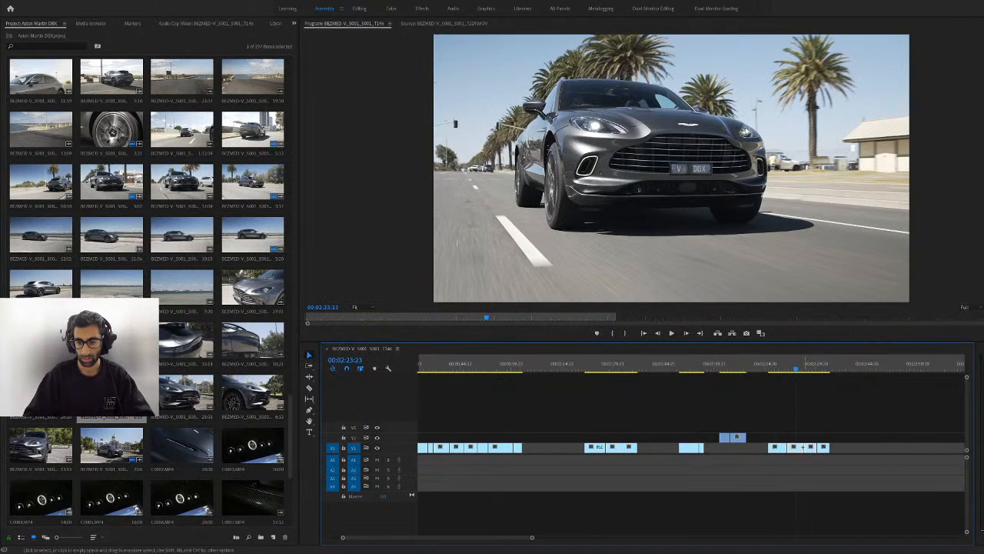
pyautogui.moveTo(800, 453)
pyautogui.mouseDown()
pyautogui.moveTo(539, 455)
pyautogui.moveTo(550, 430)
pyautogui.moveTo(794, 449)
pyautogui.mouseUp()
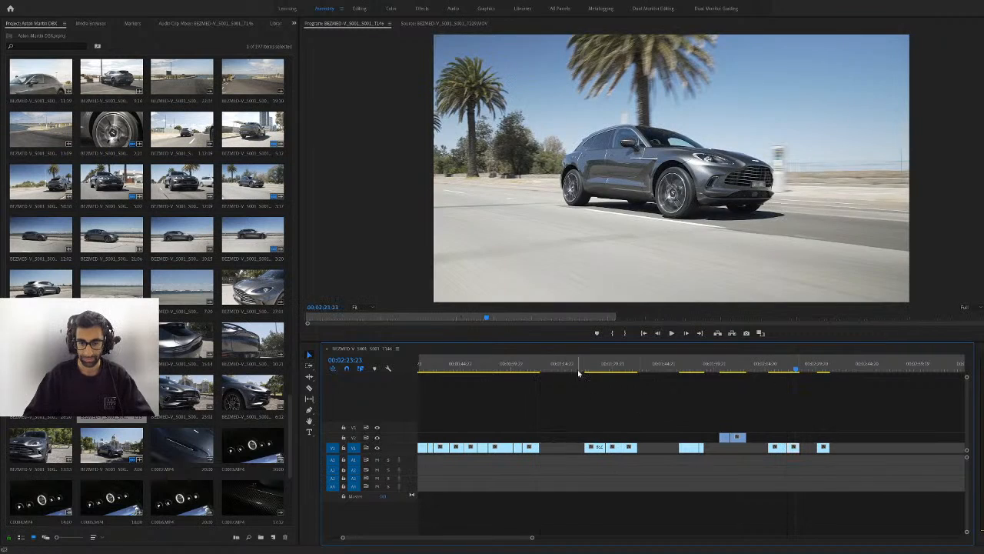
pyautogui.moveTo(592, 368); pyautogui.dragTo(477, 394)
pyautogui.scroll(3, 552, 404)
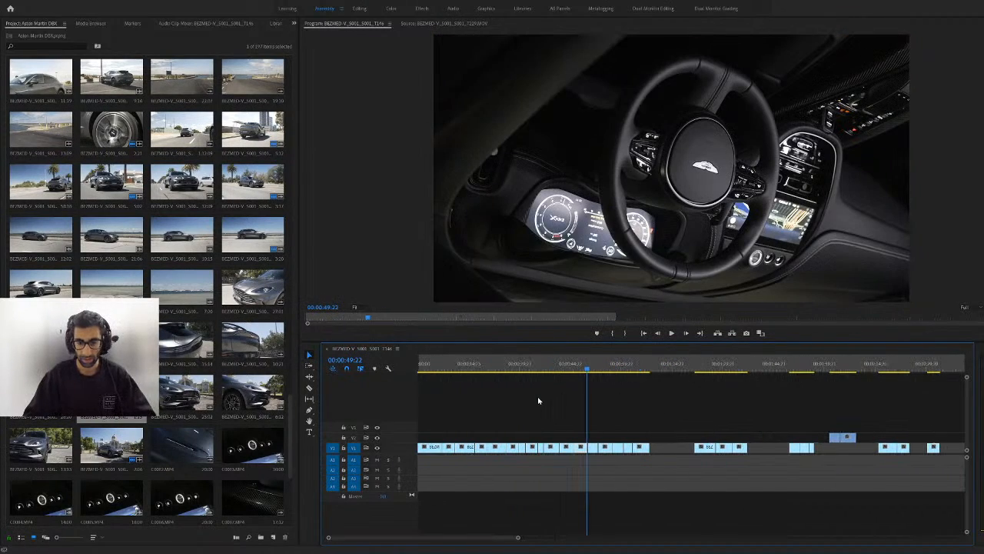
# Undo and redo the front-view driving clip's move to compare both arrangements, and check the shot ending the first group
pyautogui.scroll(-1, 674, 440)
pyautogui.hotkey('ctrl', 'z')
pyautogui.hotkey('ctrl', 'z')
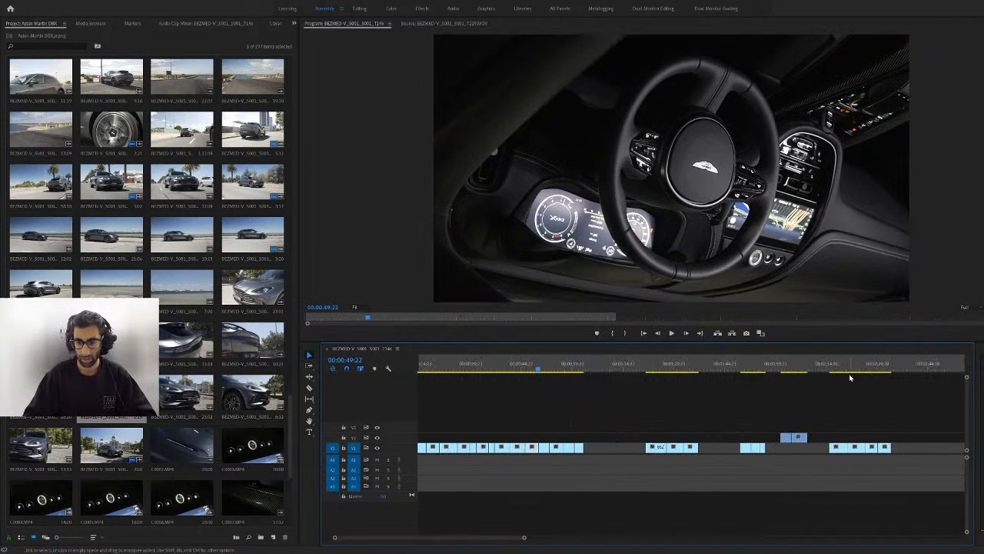
pyautogui.hotkey('ctrl', 'shift', 'z')
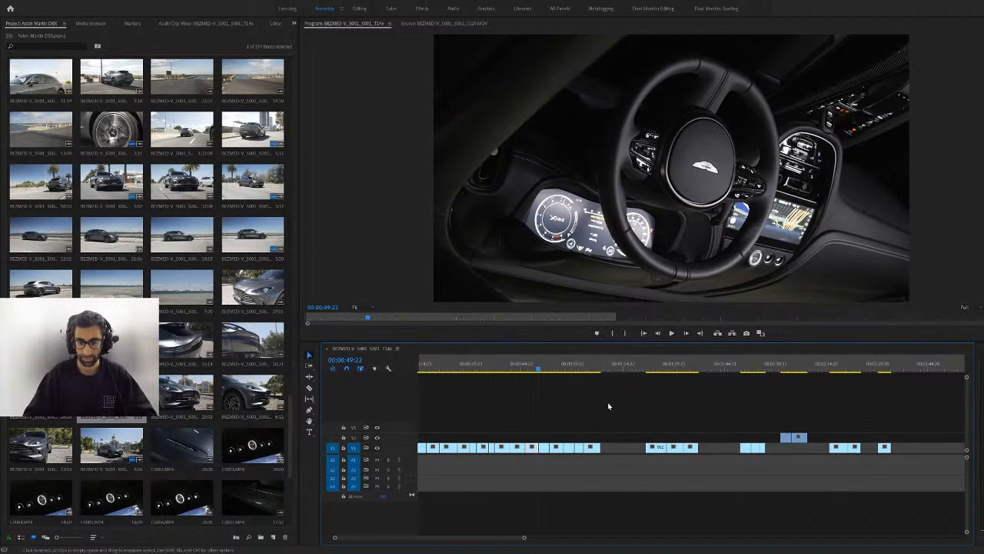
pyautogui.hotkey('ctrl', 'shift', 'z')
pyautogui.click(605, 363)
pyautogui.hotkey('ctrl', 'z')
pyautogui.hotkey('ctrl', 'shift', 'z')
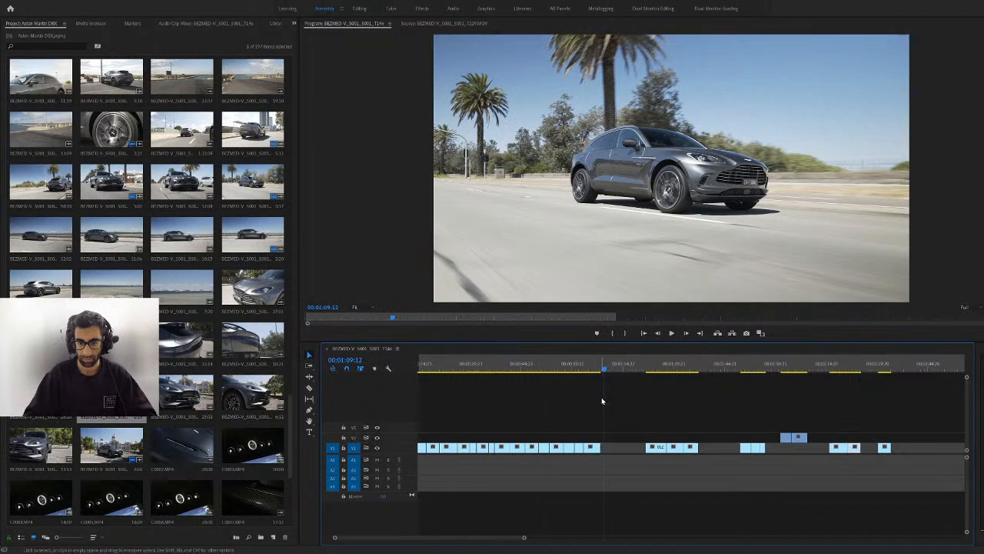
pyautogui.hotkey('ctrl', 'z')
pyautogui.click(595, 363)
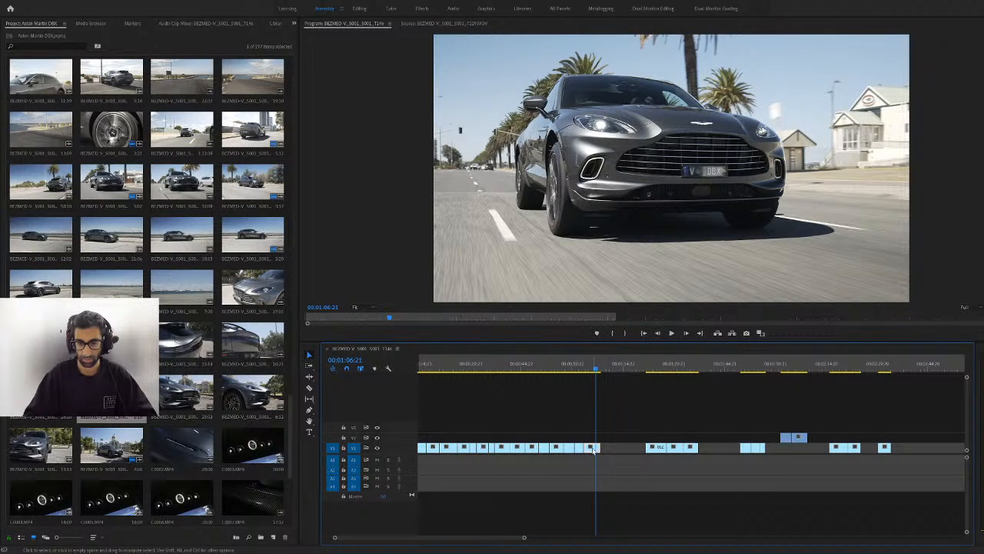
# Move the front-view driving clip to the end of the middle group on V1 and append the first two clips of the following small group
pyautogui.moveTo(594, 449); pyautogui.dragTo(701, 444)
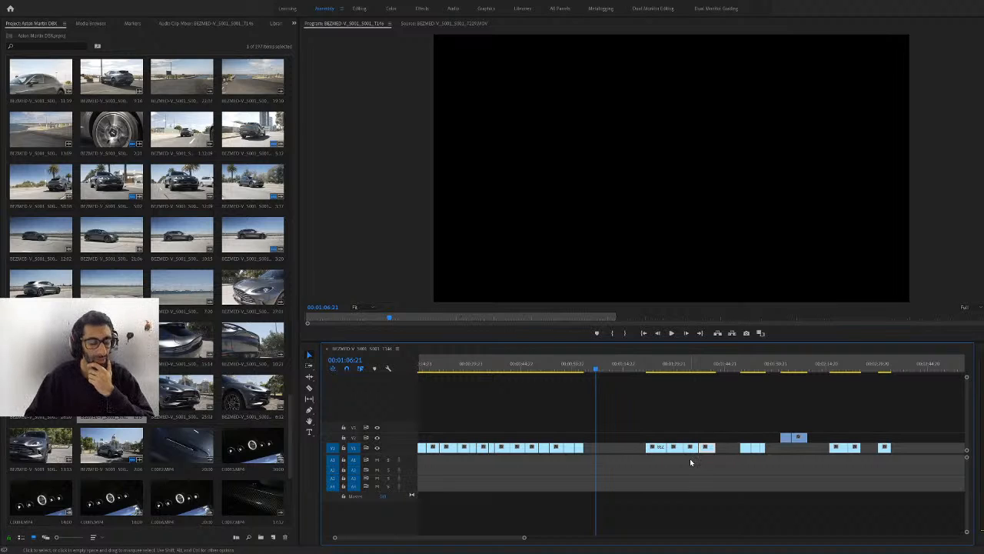
pyautogui.moveTo(666, 369); pyautogui.dragTo(753, 426)
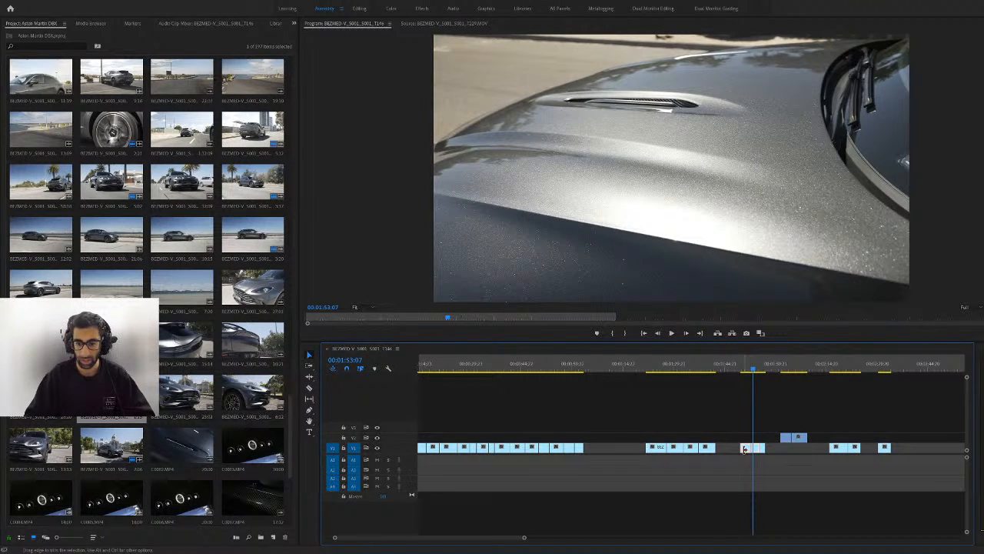
pyautogui.moveTo(744, 448); pyautogui.dragTo(722, 449)
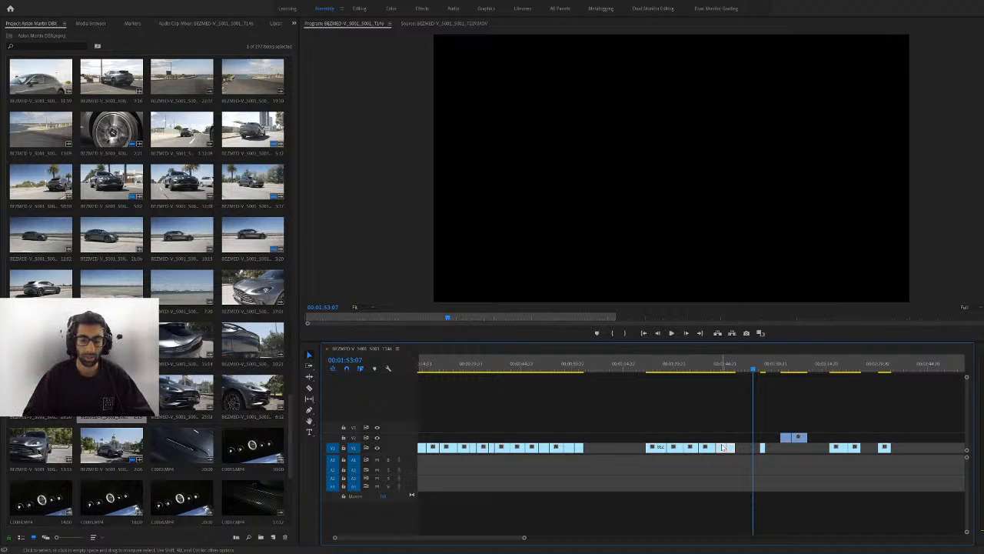
# Append the first V2 clip and the last group's first two clips to the middle group on V1, and park the upside-down shot on V4
pyautogui.click(693, 364)
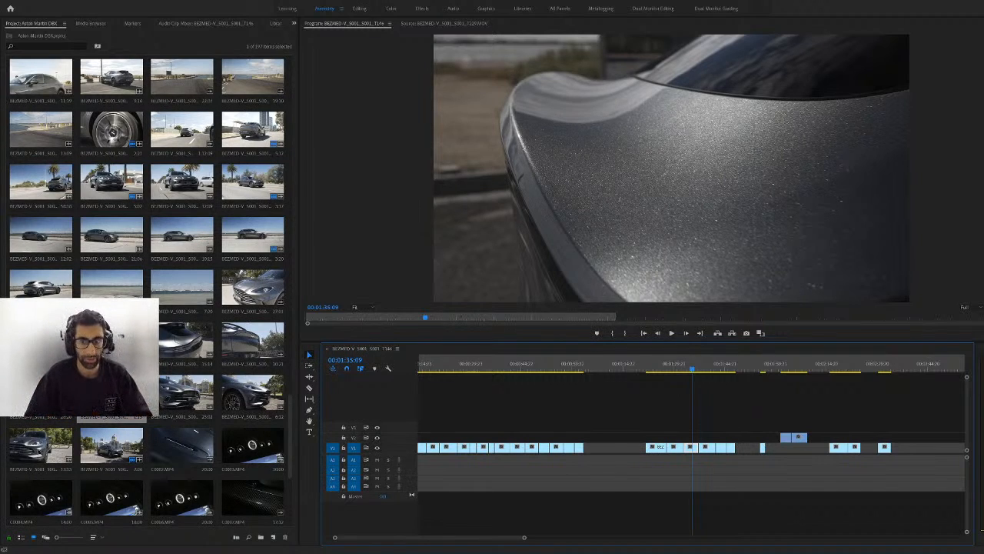
pyautogui.moveTo(695, 364); pyautogui.dragTo(743, 452)
pyautogui.moveTo(845, 368); pyautogui.dragTo(852, 441)
pyautogui.moveTo(763, 449)
pyautogui.mouseDown()
pyautogui.moveTo(857, 404)
pyautogui.moveTo(835, 455)
pyautogui.moveTo(753, 450)
pyautogui.mouseUp()
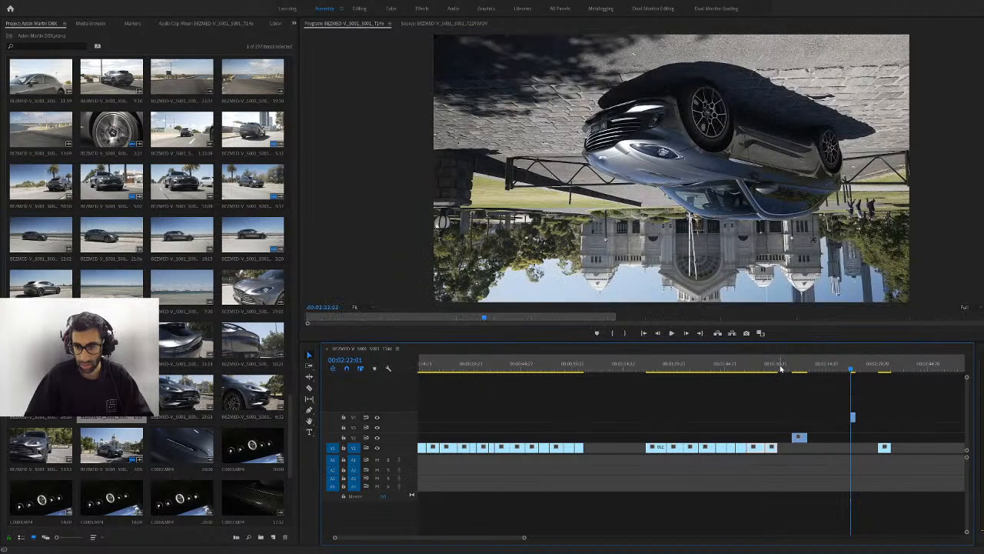
# Check the remaining rear three-quarter clip on V2 and delete it
pyautogui.moveTo(780, 369); pyautogui.dragTo(801, 388)
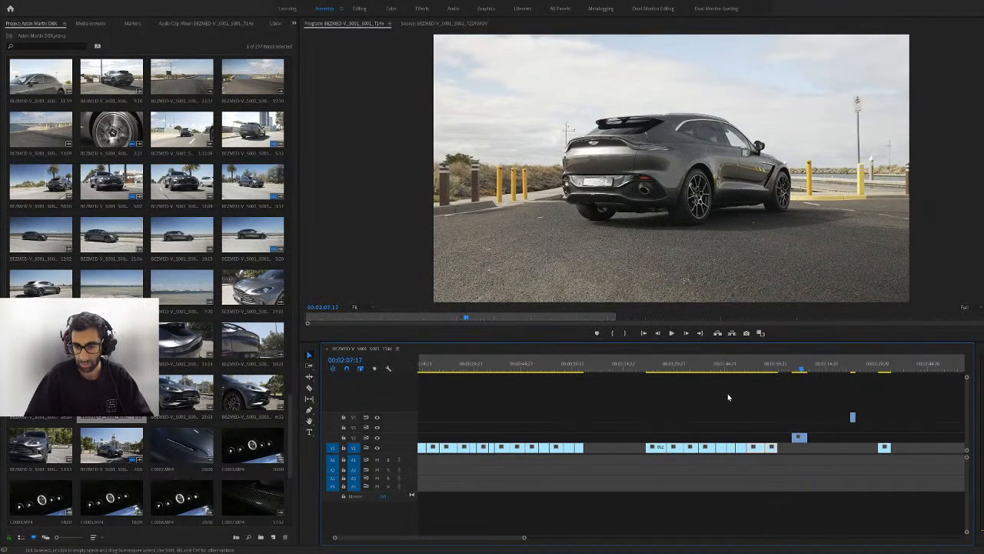
pyautogui.moveTo(728, 397)
pyautogui.mouseDown()
pyautogui.moveTo(802, 406)
pyautogui.moveTo(738, 420)
pyautogui.moveTo(784, 426)
pyautogui.moveTo(798, 452)
pyautogui.mouseUp()
pyautogui.click(793, 370)
pyautogui.press('Delete')
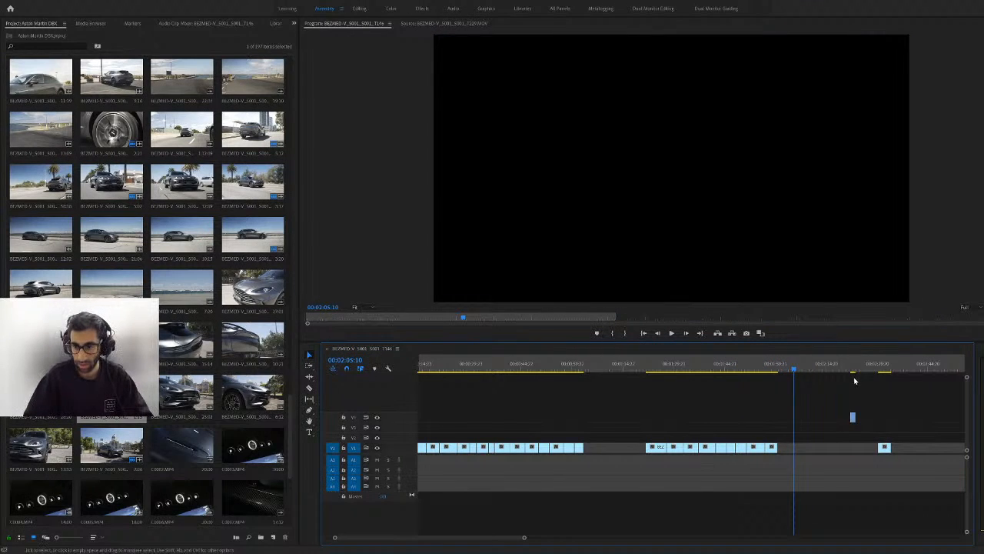
# Check the leftover clips at the end of the sequence, delete the side-profile clip from V1, and save the project
pyautogui.click(854, 376)
pyautogui.click(887, 372)
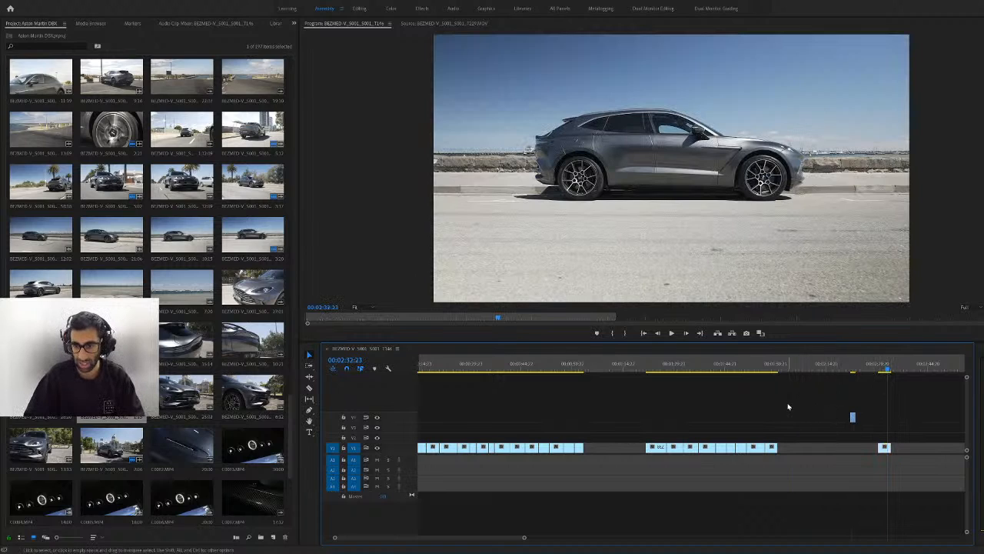
pyautogui.press('Delete')
pyautogui.scroll(-3, 216, 366)
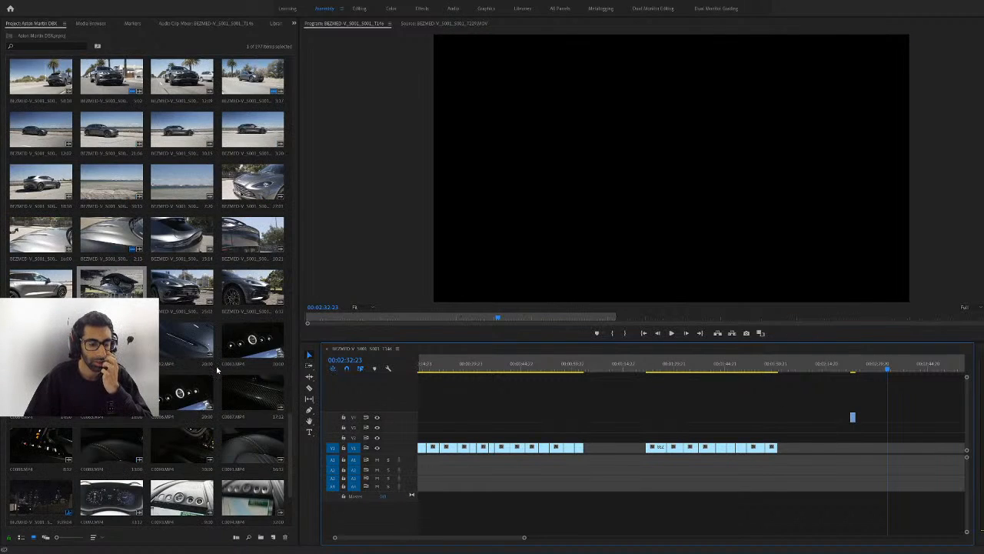
pyautogui.hotkey('ctrl', 's')
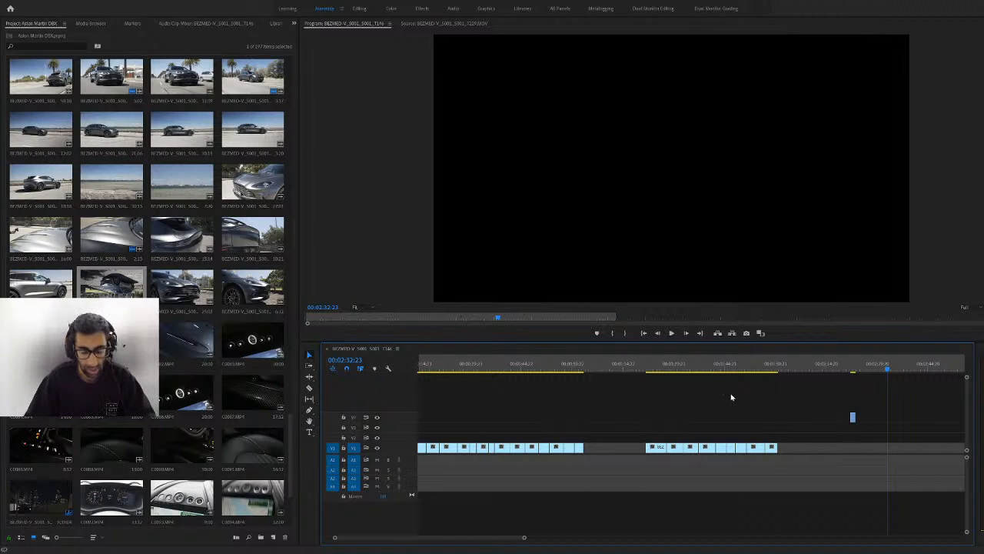
# Review the extended middle group and move the upside-down building shot from V4 down to V1, leaving a small gap after the group
pyautogui.click(693, 370)
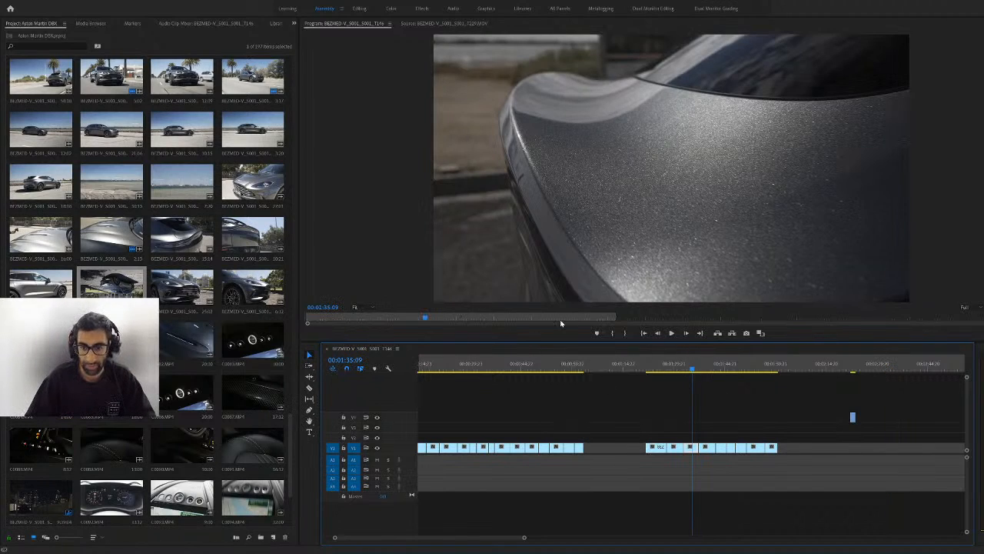
pyautogui.click(650, 317)
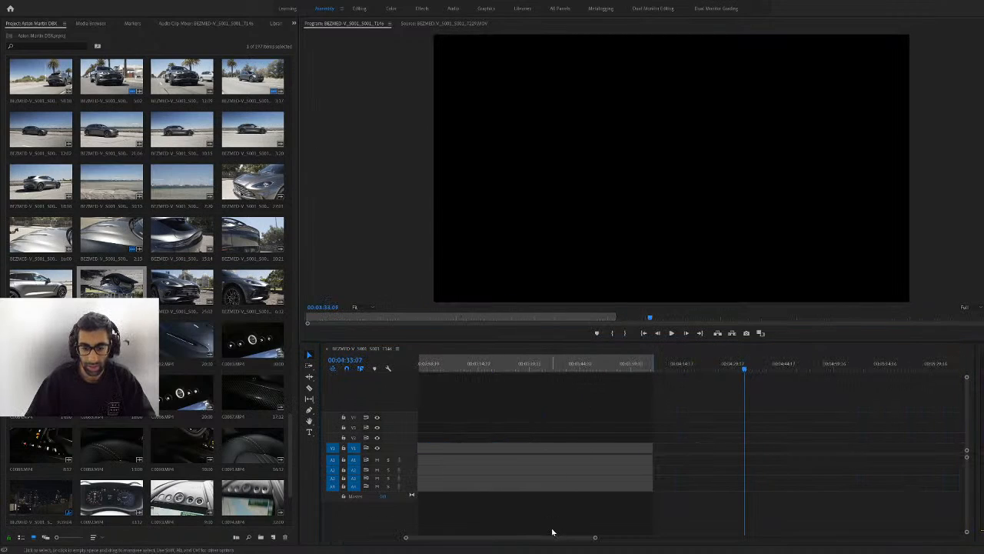
pyautogui.moveTo(551, 539); pyautogui.dragTo(407, 548)
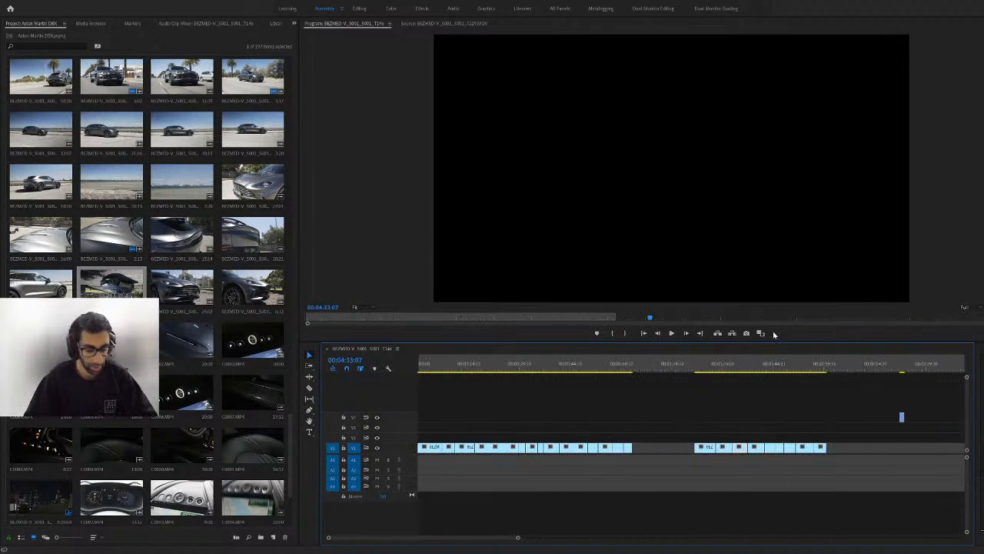
pyautogui.click(749, 363)
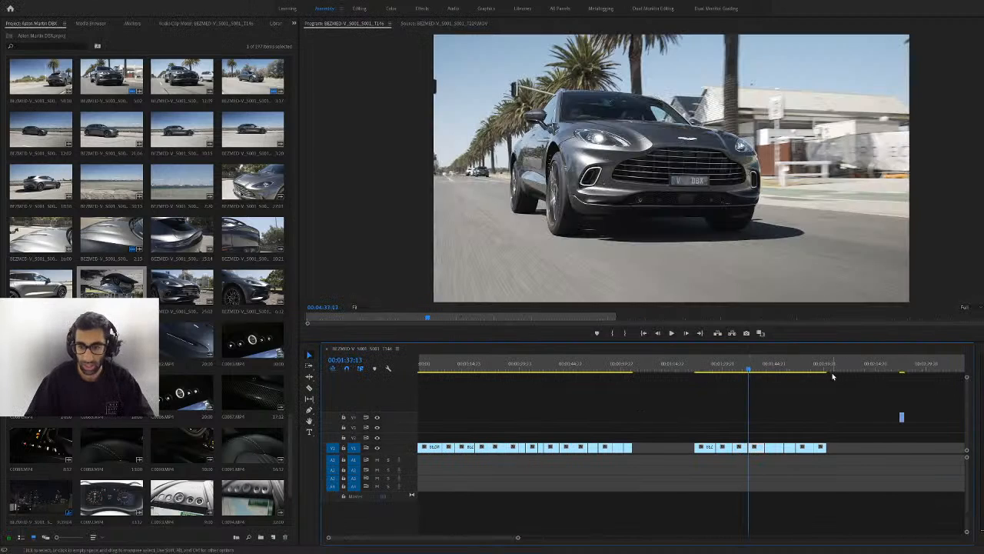
pyautogui.click(780, 370)
pyautogui.moveTo(780, 370); pyautogui.dragTo(815, 371)
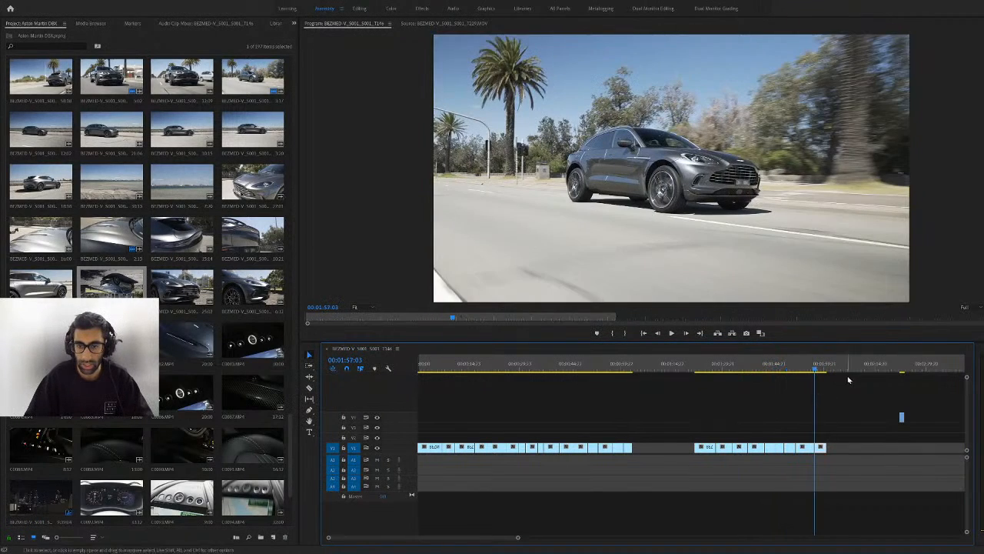
pyautogui.click(900, 370)
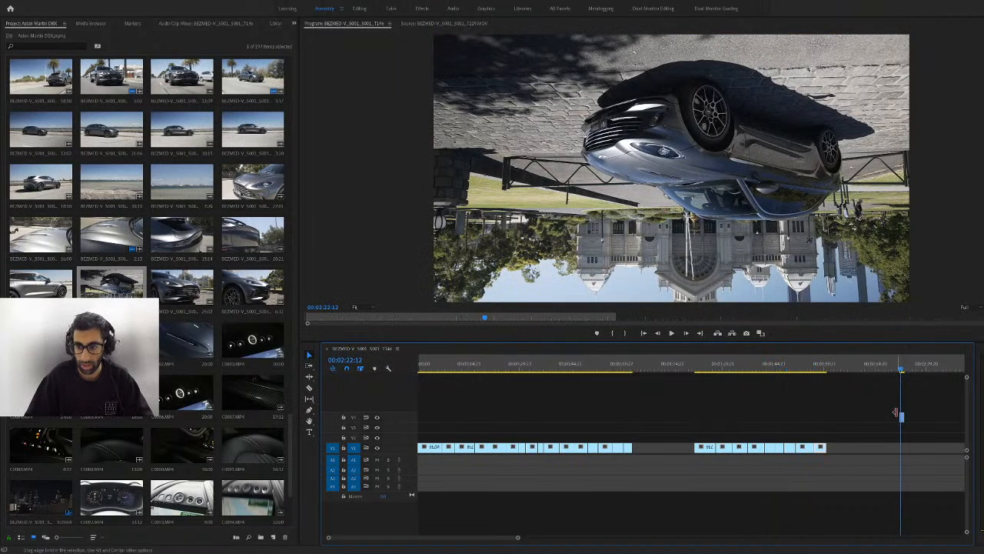
pyautogui.moveTo(903, 417); pyautogui.dragTo(852, 447)
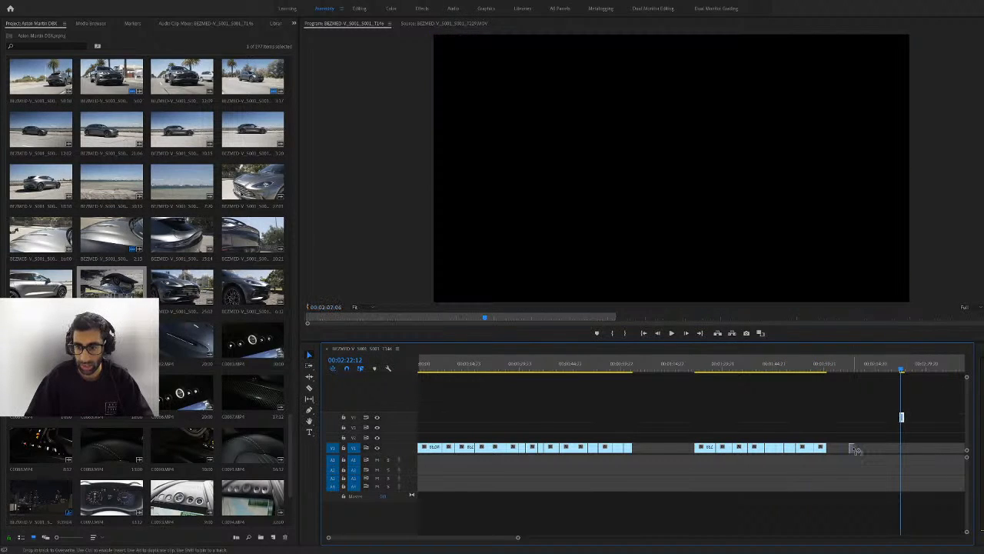
# Check the closing driving shot of the middle group against the upside-down building shot that follows it
pyautogui.click(811, 369)
pyautogui.moveTo(810, 370); pyautogui.dragTo(818, 374)
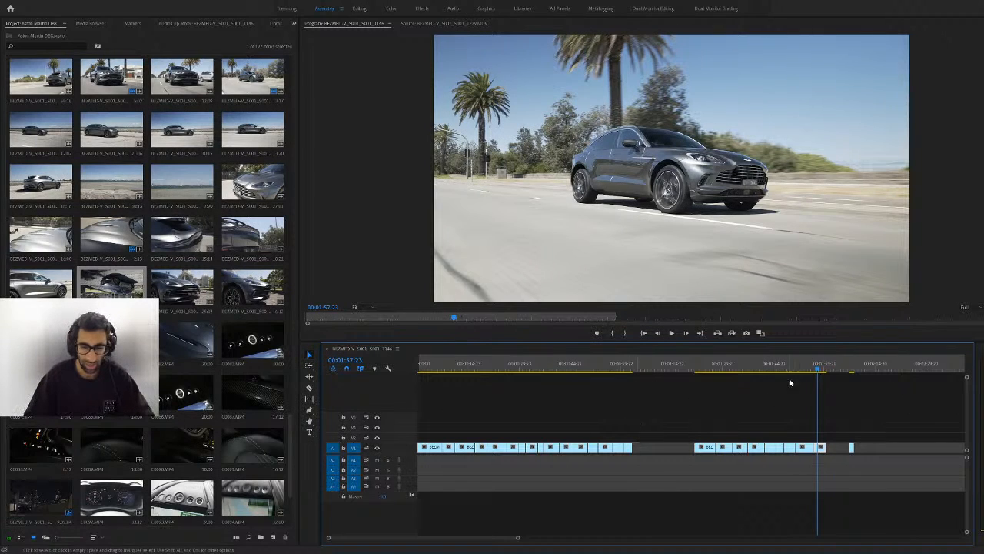
pyautogui.click(852, 369)
pyautogui.moveTo(852, 368); pyautogui.dragTo(816, 393)
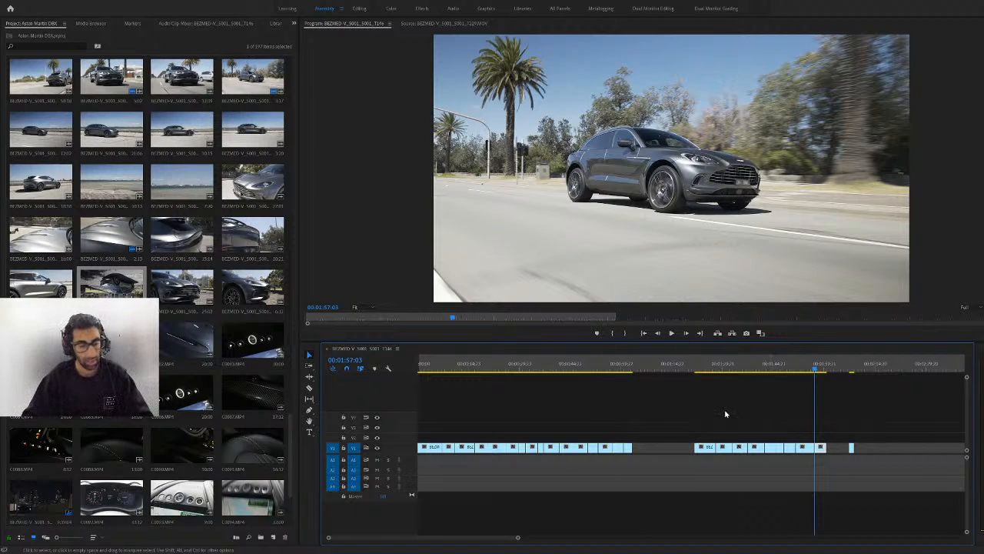
pyautogui.moveTo(792, 365); pyautogui.dragTo(817, 393)
pyautogui.press('space')
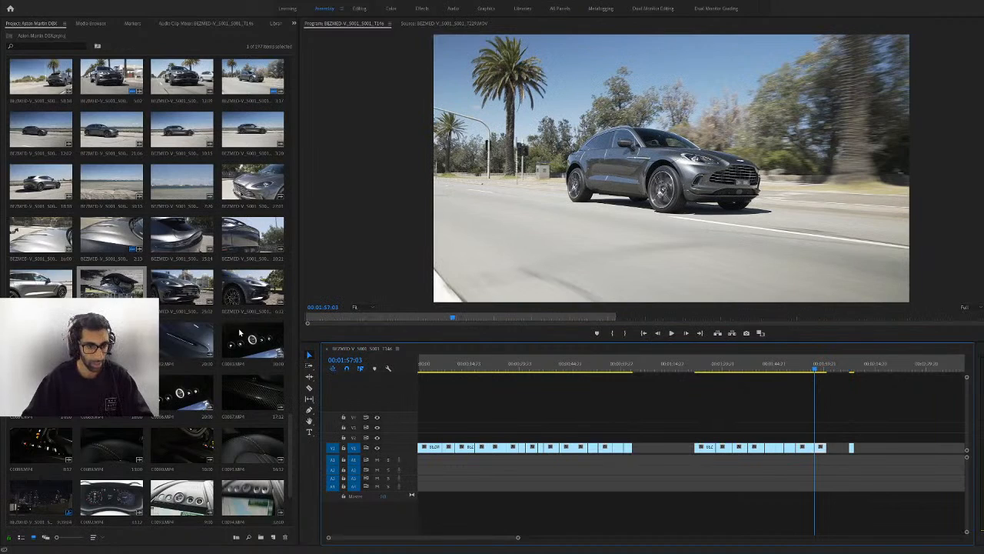
# Open the interior clips C0003.MP4 and C0007.MP4 as sources and examine the carbon-fibre footage in C0007.MP4
pyautogui.doubleClick(259, 339)
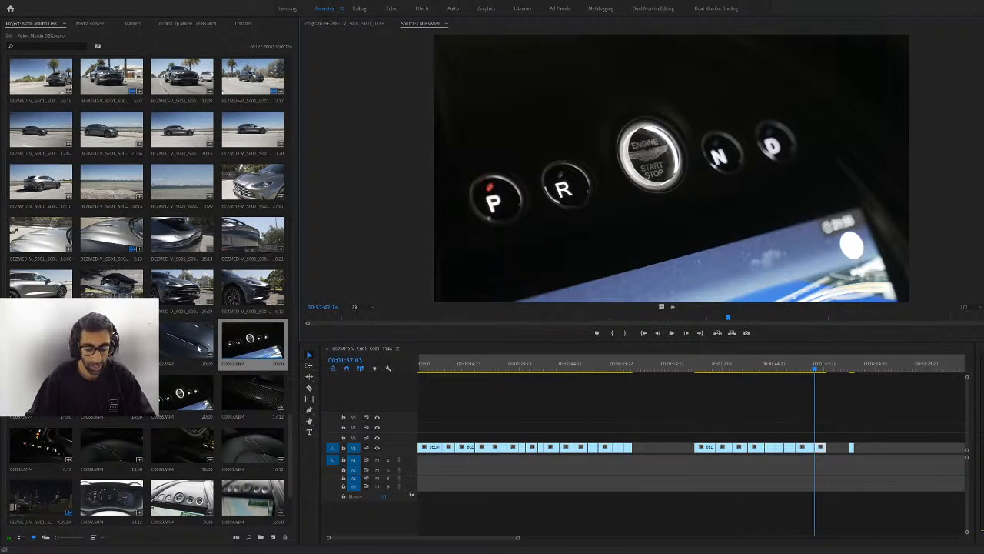
pyautogui.doubleClick(256, 390)
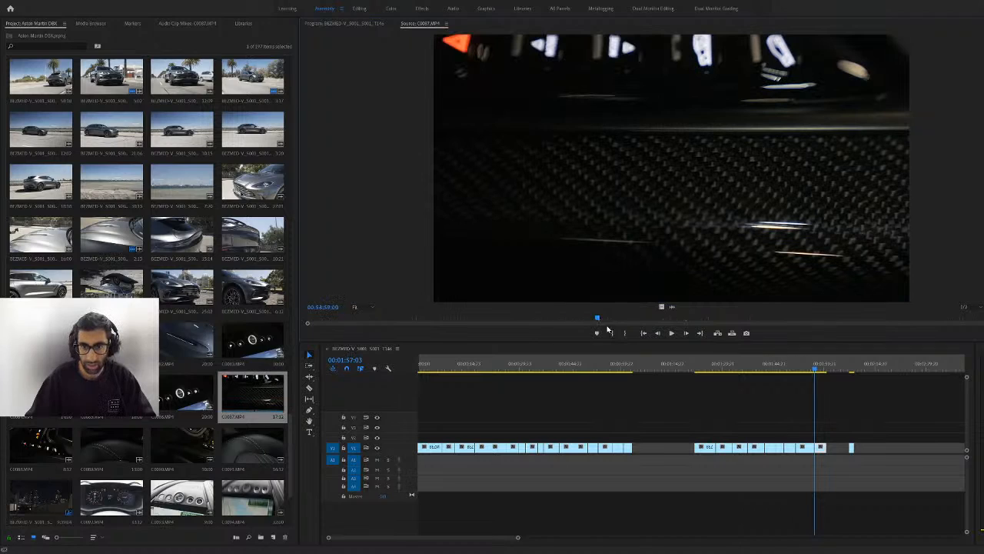
pyautogui.moveTo(744, 320); pyautogui.dragTo(673, 329)
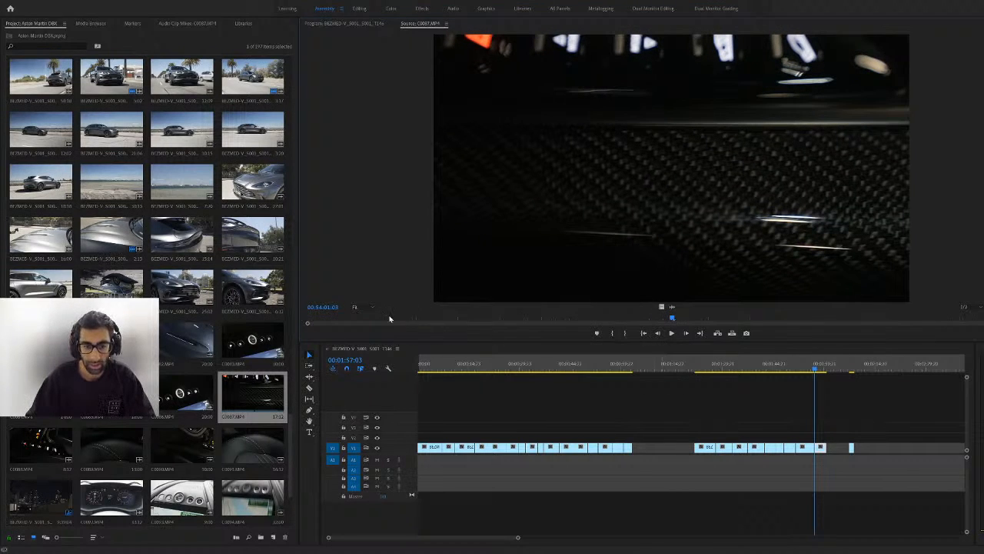
pyautogui.moveTo(615, 311); pyautogui.dragTo(838, 315)
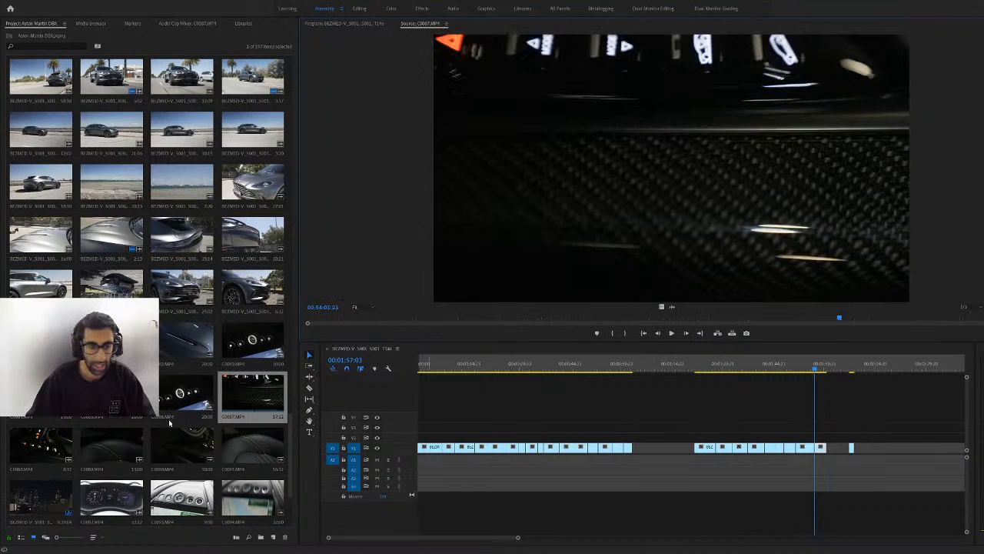
# Examine the footage of the engine start button being pressed in C0006.MP4 and C0093.MP4
pyautogui.doubleClick(203, 391)
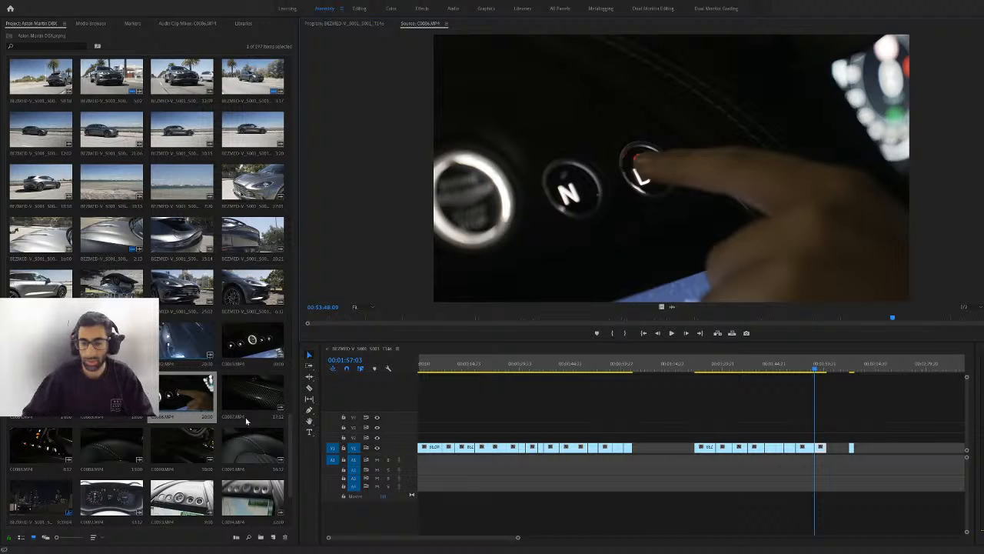
pyautogui.click(639, 317)
pyautogui.moveTo(639, 317); pyautogui.dragTo(666, 287)
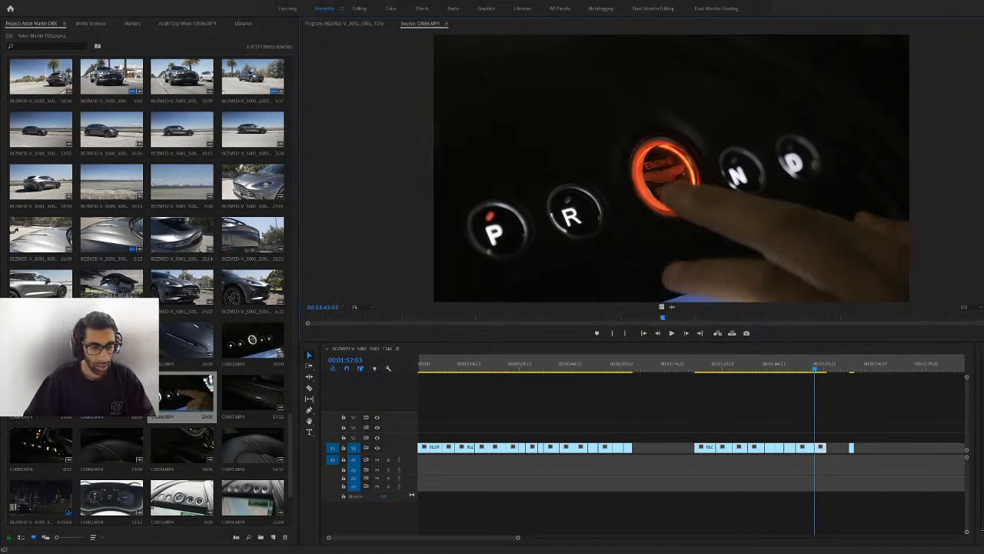
pyautogui.scroll(-3, 84, 430)
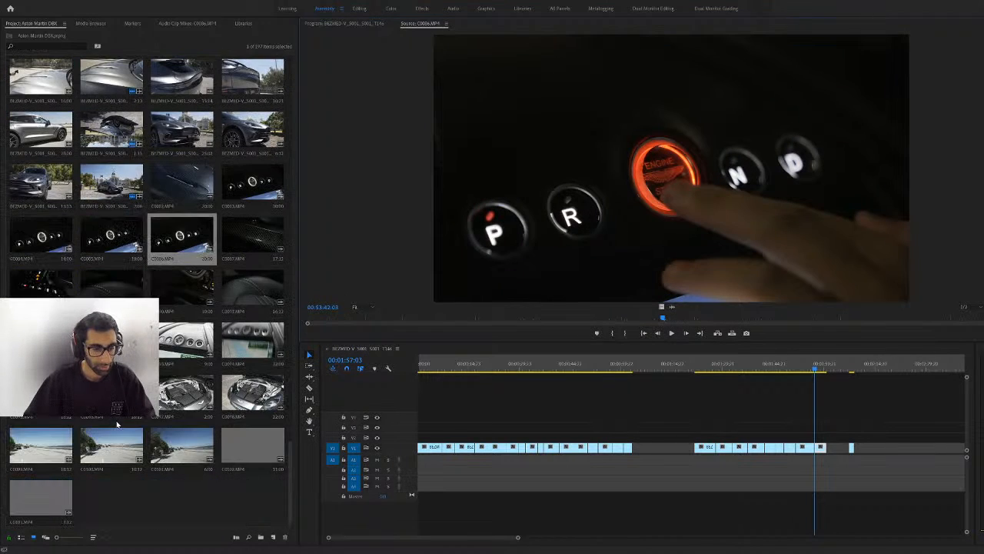
pyautogui.doubleClick(197, 348)
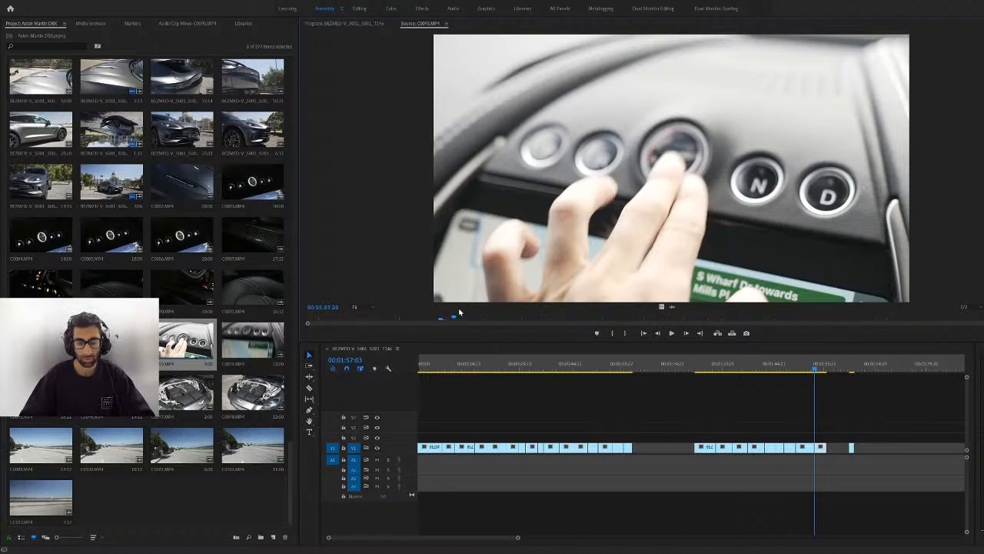
pyautogui.moveTo(535, 316); pyautogui.dragTo(806, 324)
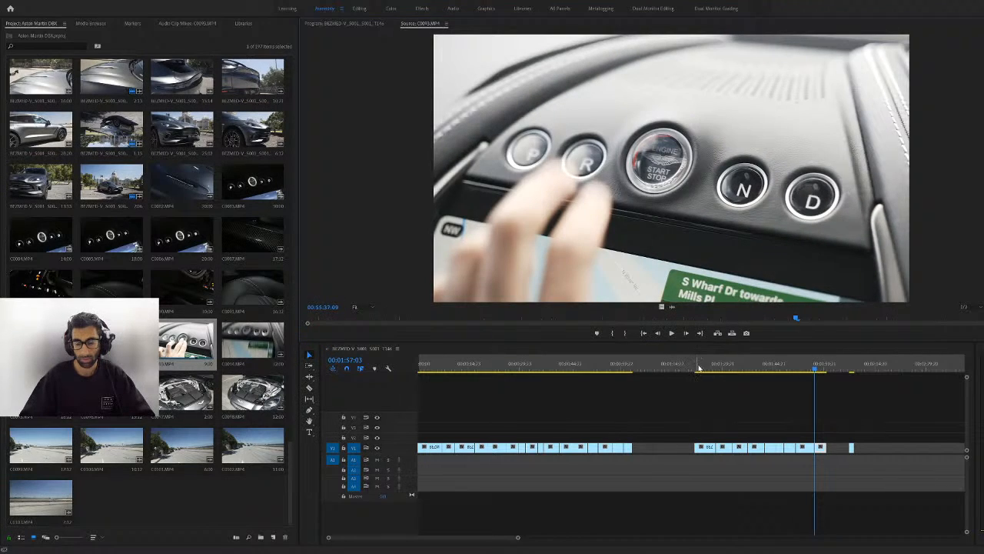
# Move the front-view driving shot and every clip after it to about 00:01:45 on V1, opening a gap in the second group
pyautogui.click(708, 369)
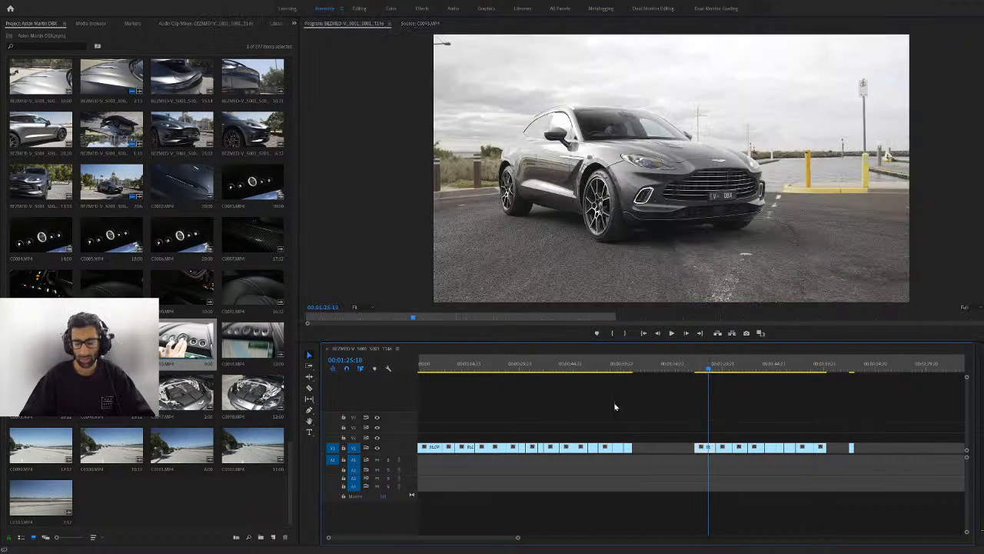
pyautogui.moveTo(710, 370); pyautogui.dragTo(754, 389)
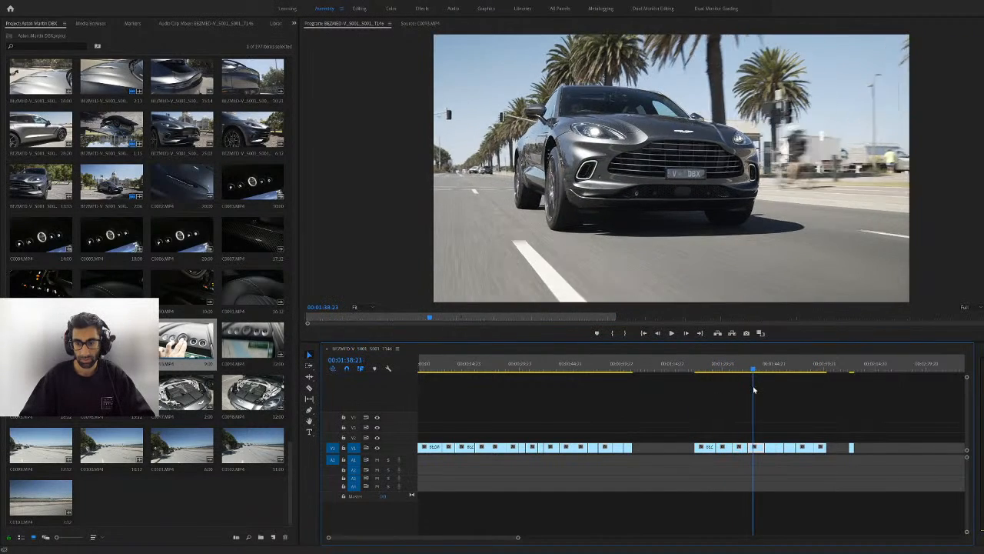
pyautogui.moveTo(859, 436); pyautogui.dragTo(780, 455)
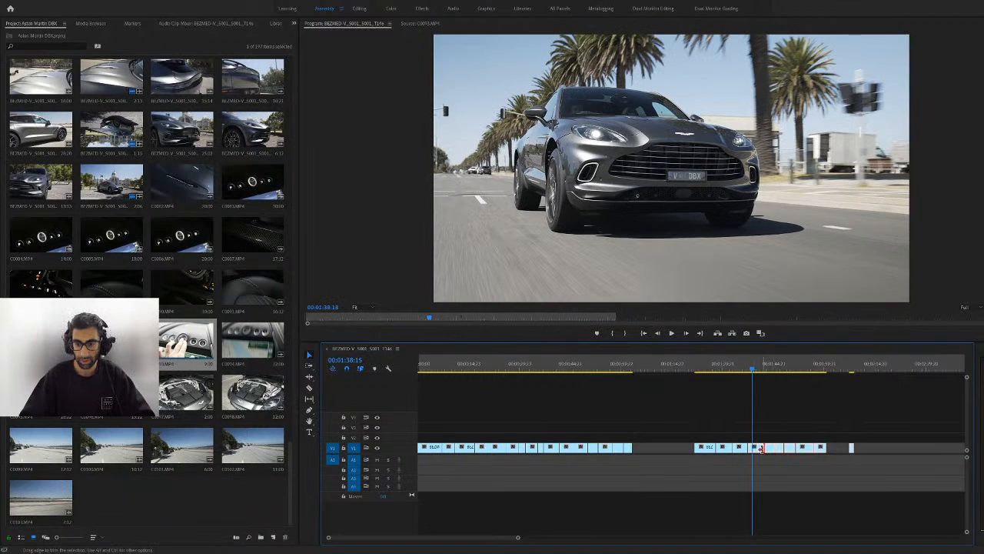
pyautogui.click(773, 365)
pyautogui.moveTo(876, 413); pyautogui.dragTo(785, 452)
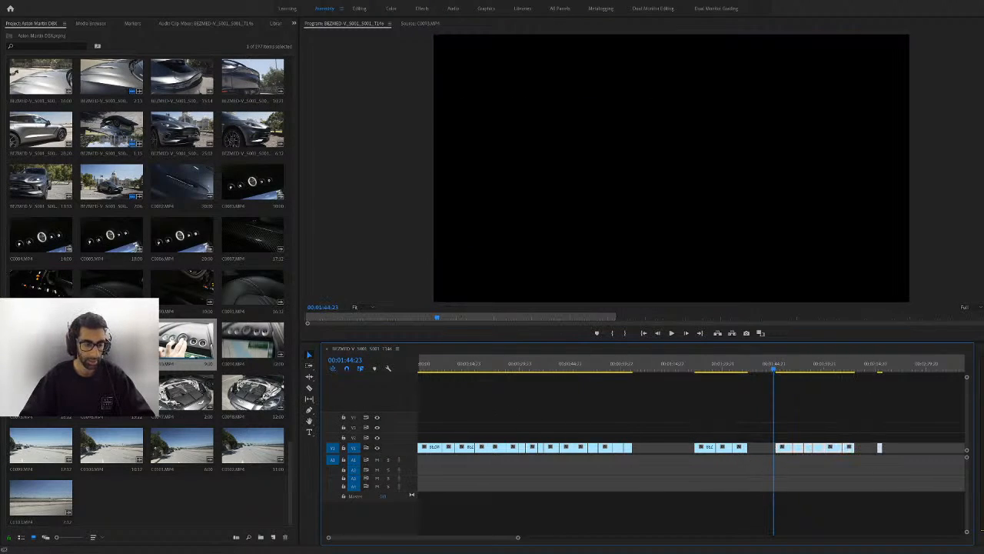
# Mark a short rev section of the wide instrument cluster shot in C0092.MP4 and place it on V1 at the start of the gap
pyautogui.doubleClick(246, 348)
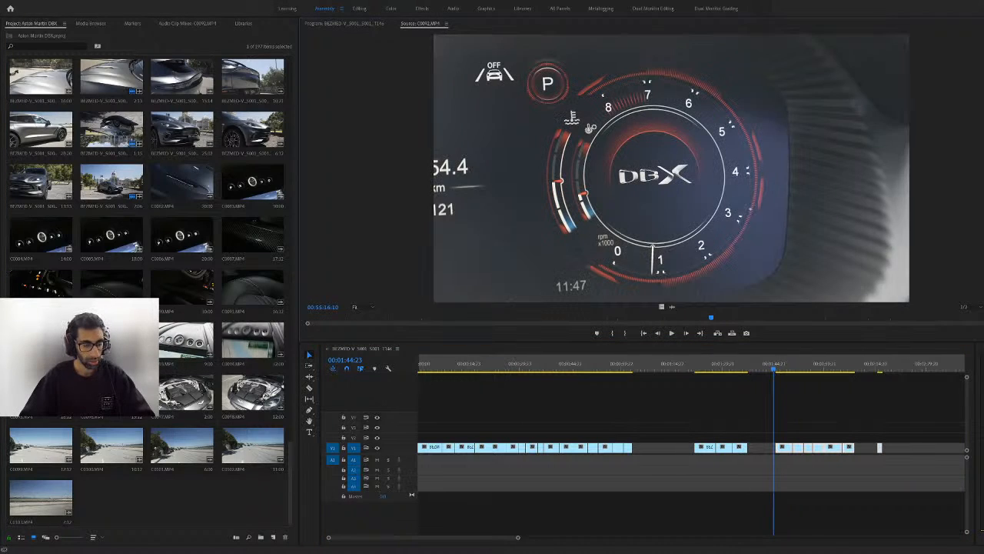
pyautogui.click(539, 316)
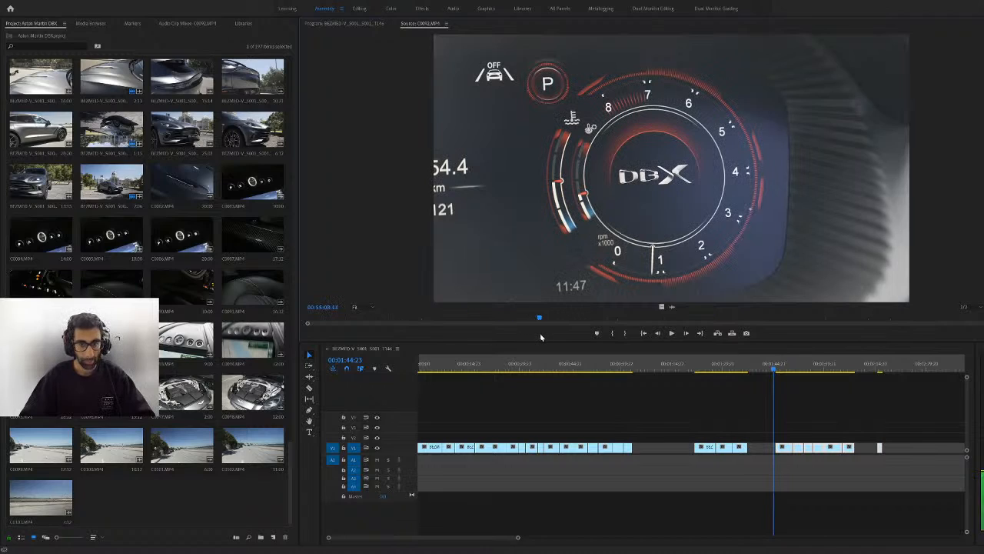
pyautogui.click(397, 317)
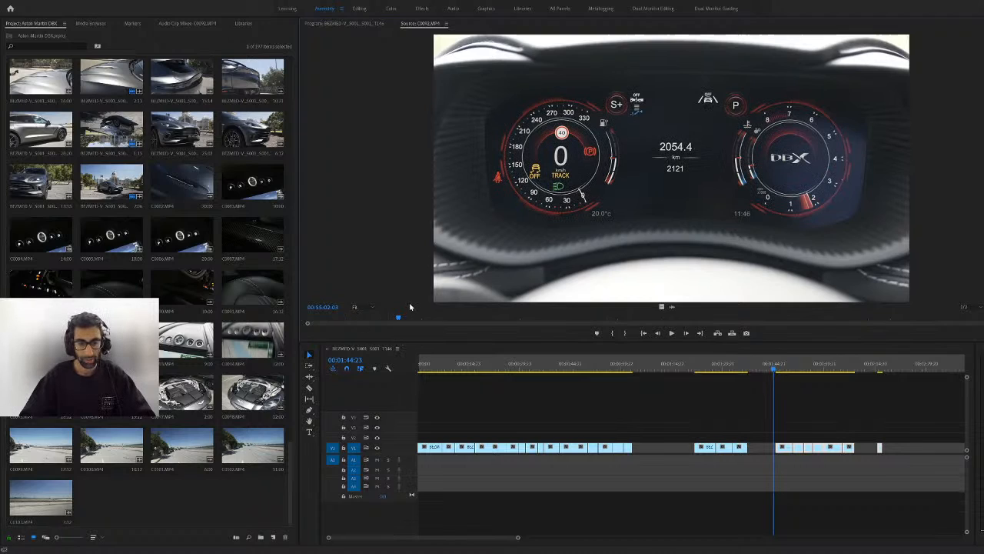
pyautogui.moveTo(382, 321); pyautogui.dragTo(352, 345)
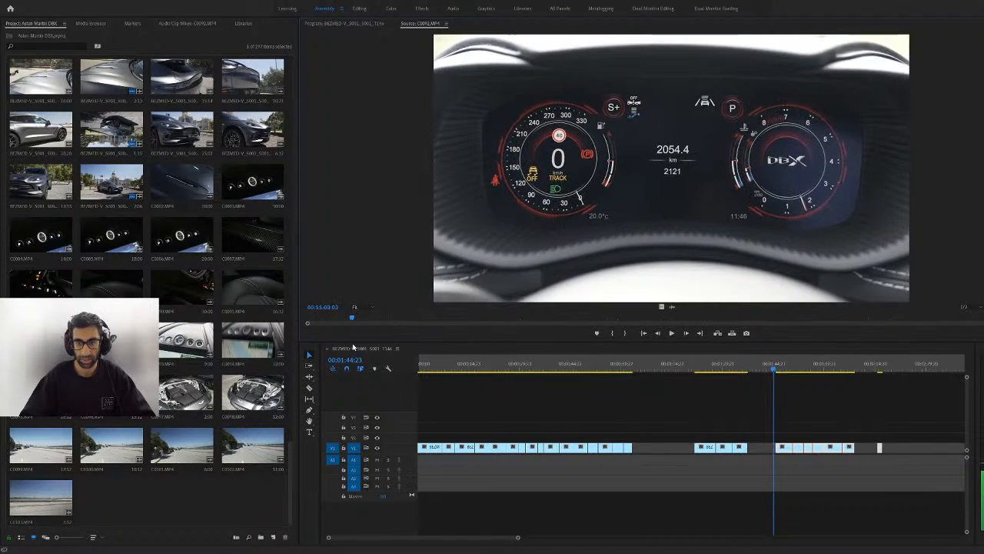
pyautogui.press('space')
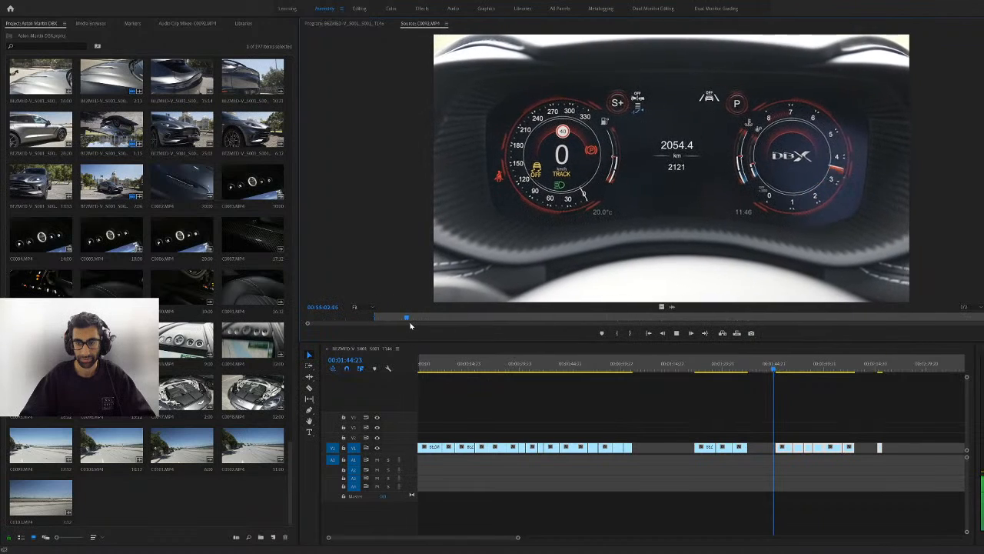
pyautogui.press('o')
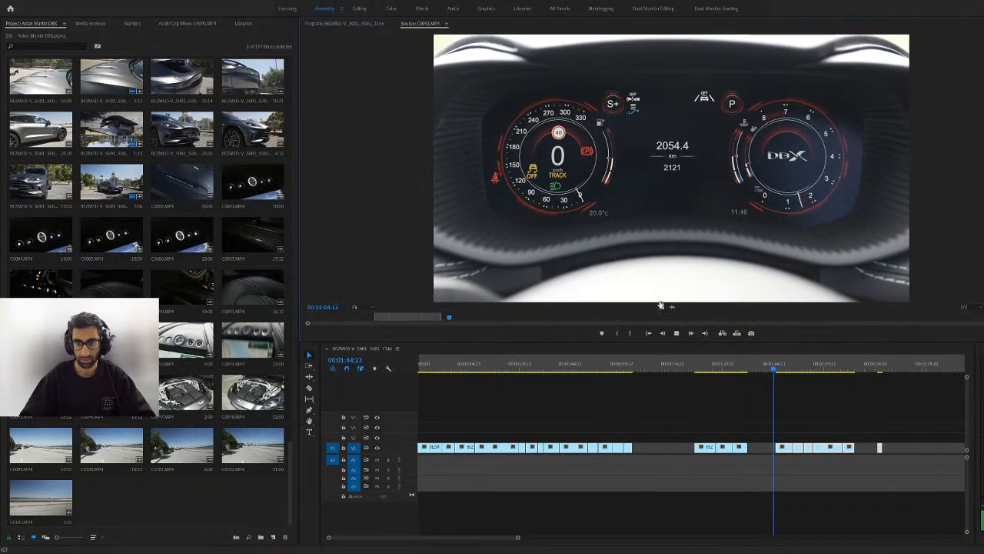
pyautogui.moveTo(662, 307); pyautogui.dragTo(758, 448)
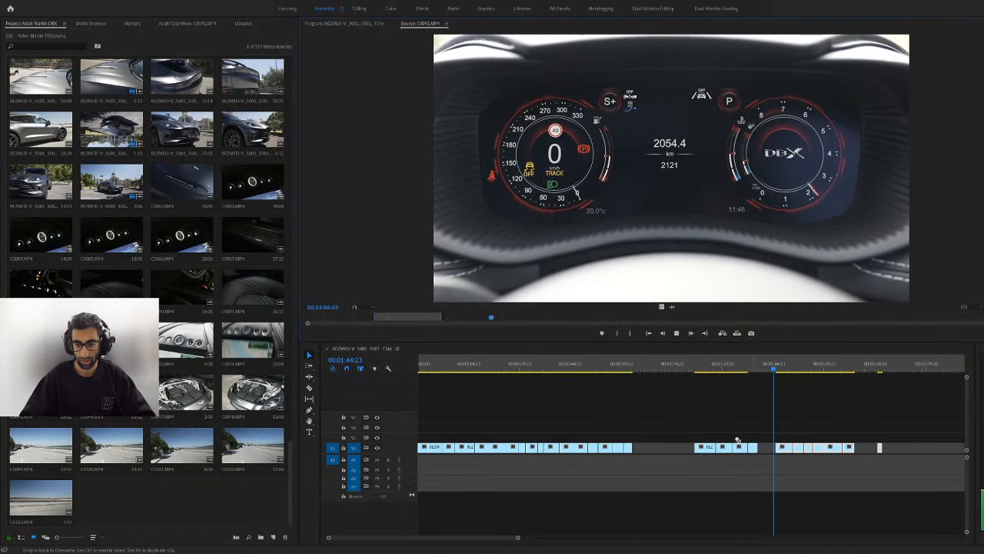
# Mark the close-up rev counter section of C0092.MP4 and place it on V1 directly after the wide cluster shot
pyautogui.click(742, 317)
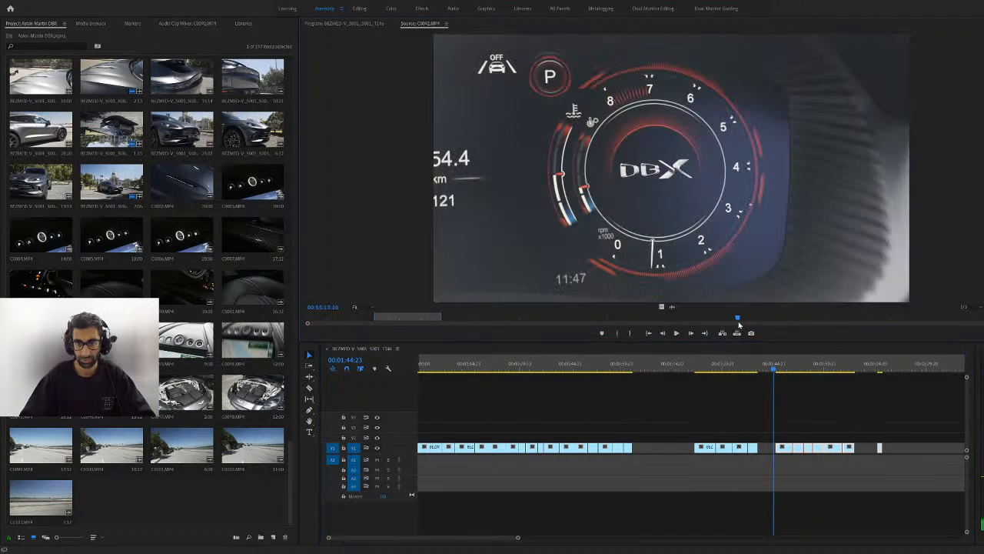
pyautogui.moveTo(741, 328); pyautogui.dragTo(725, 327)
pyautogui.press('i')
pyautogui.press('space')
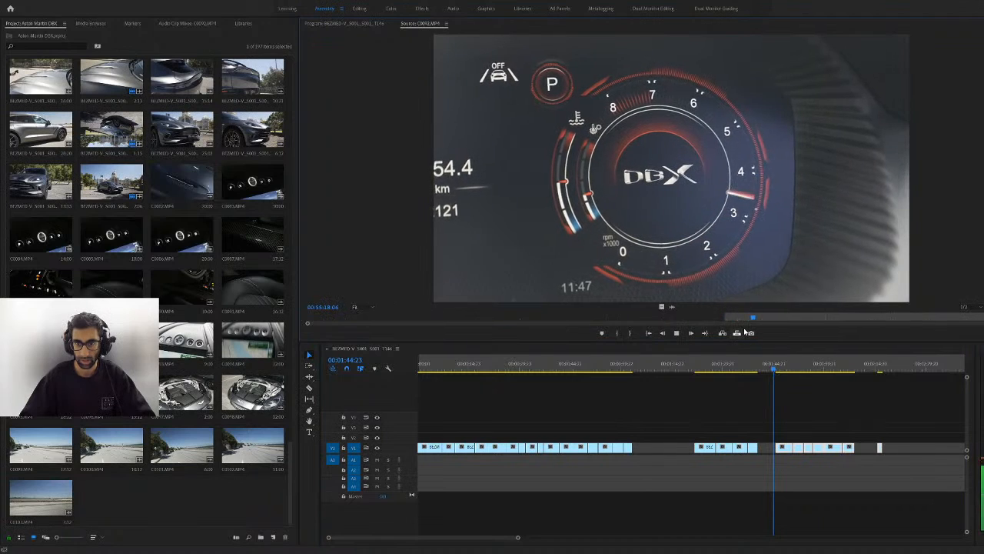
pyautogui.press('o')
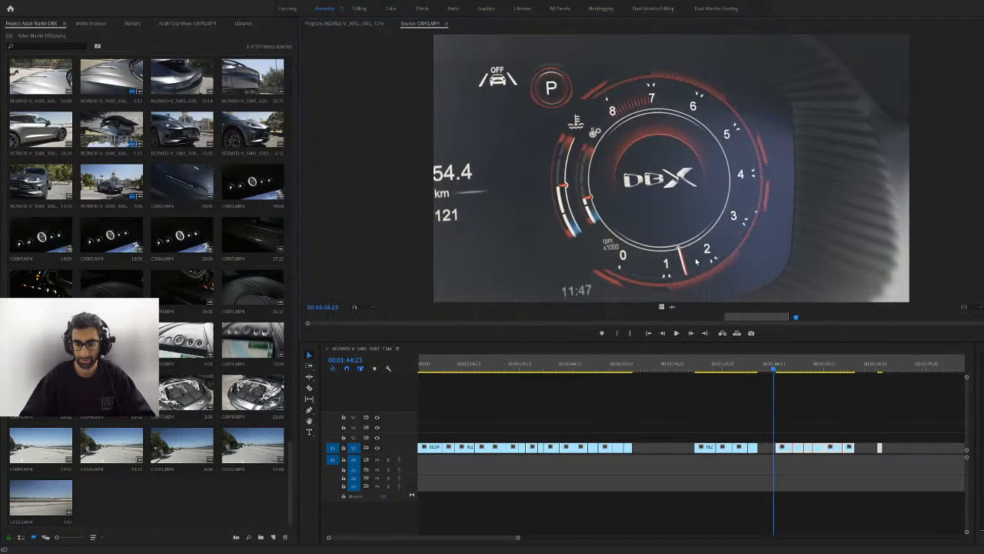
pyautogui.moveTo(662, 306); pyautogui.dragTo(760, 459)
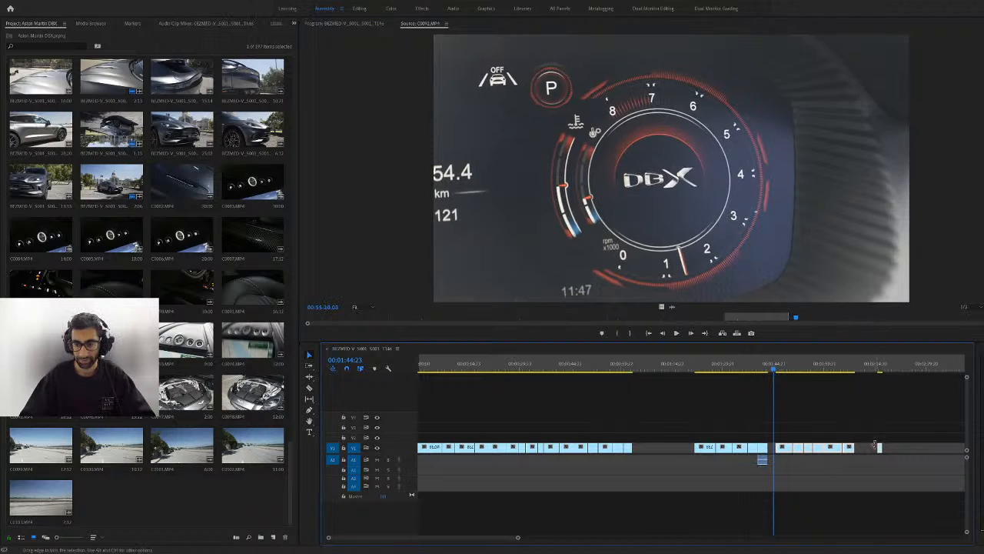
# Close the gap after the two instrument cluster clips and the gap before the last clip on V1
pyautogui.press('Up')
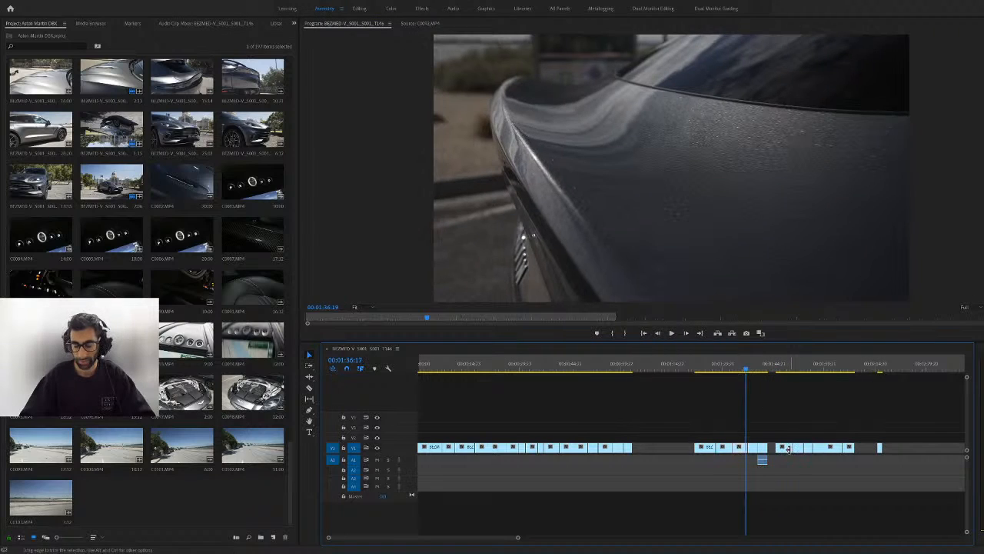
pyautogui.click(771, 448)
pyautogui.press('Delete')
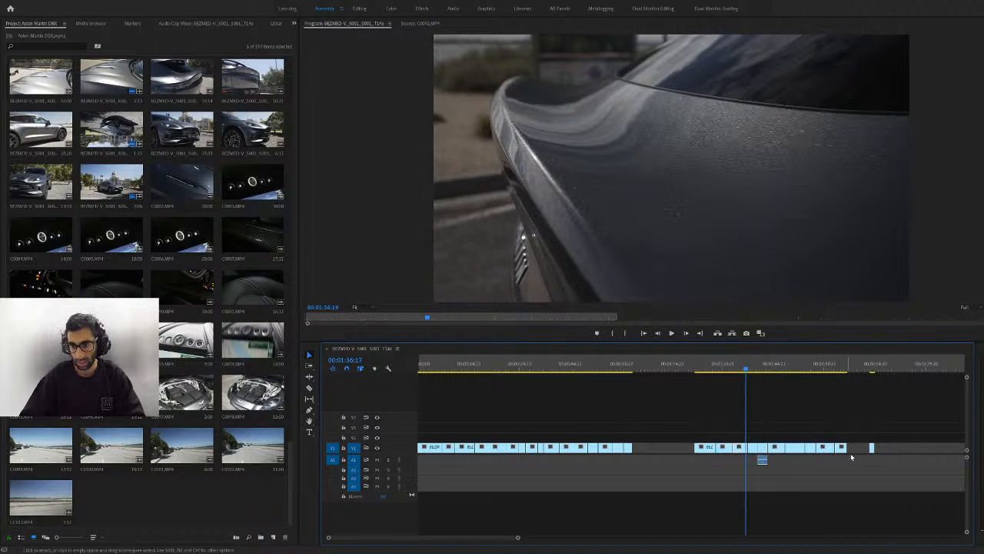
pyautogui.click(860, 451)
pyautogui.press('Delete')
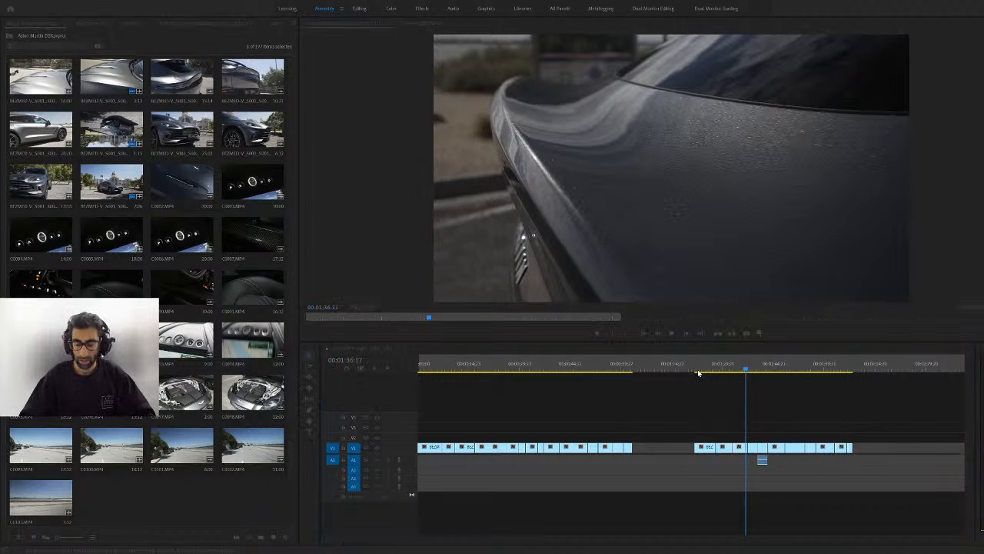
# Review the second daytime group with the new cluster shots, and compare it with the night and interior shots of the first group
pyautogui.moveTo(698, 370); pyautogui.dragTo(847, 424)
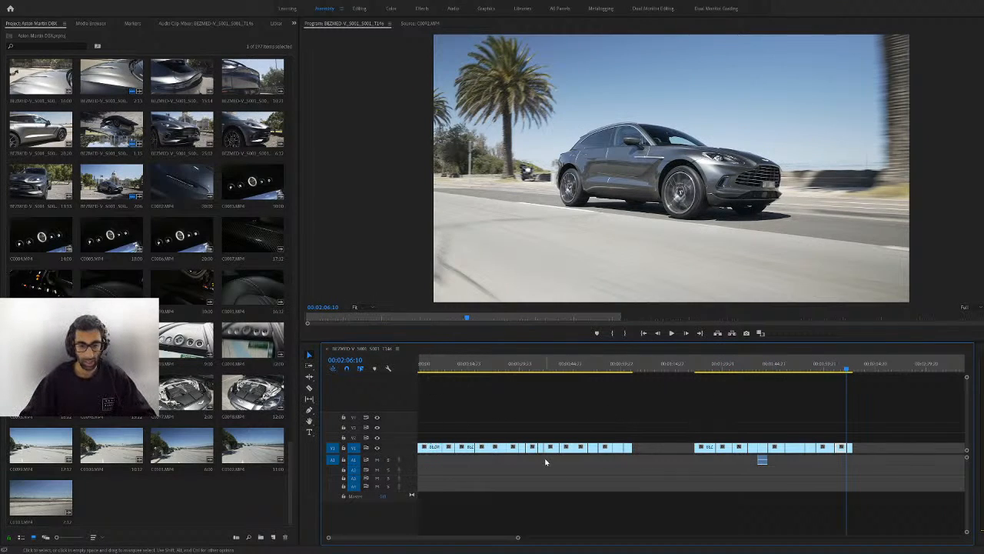
pyautogui.click(551, 369)
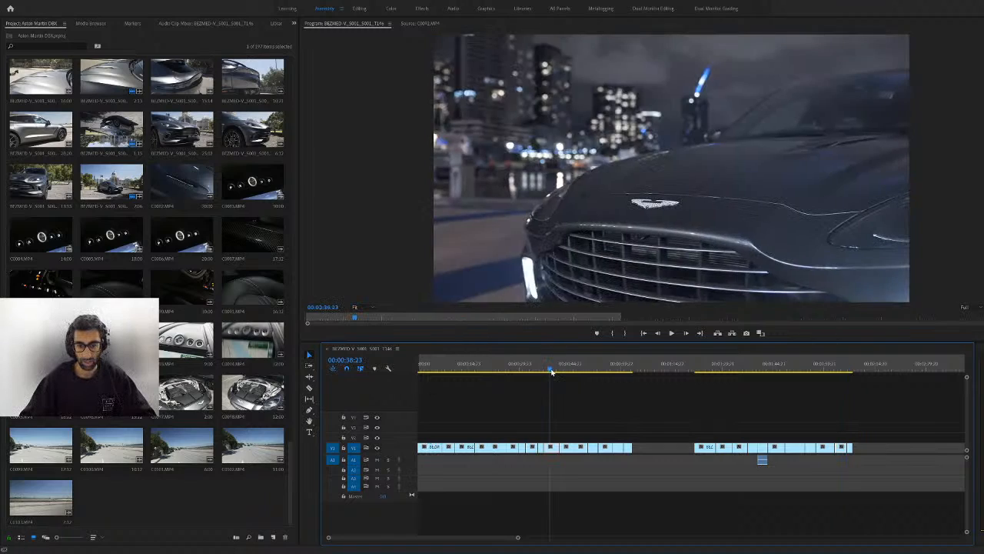
pyautogui.click(605, 370)
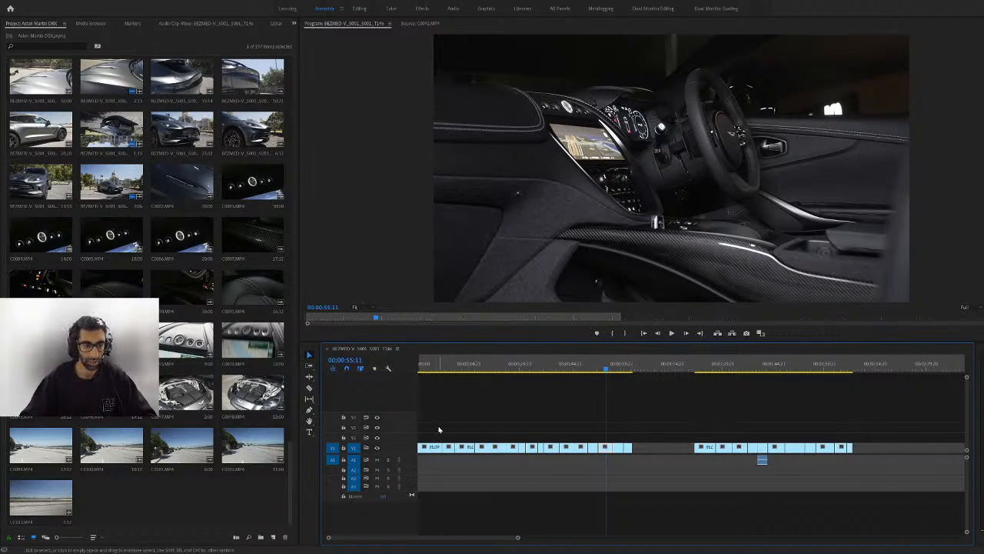
pyautogui.click(492, 370)
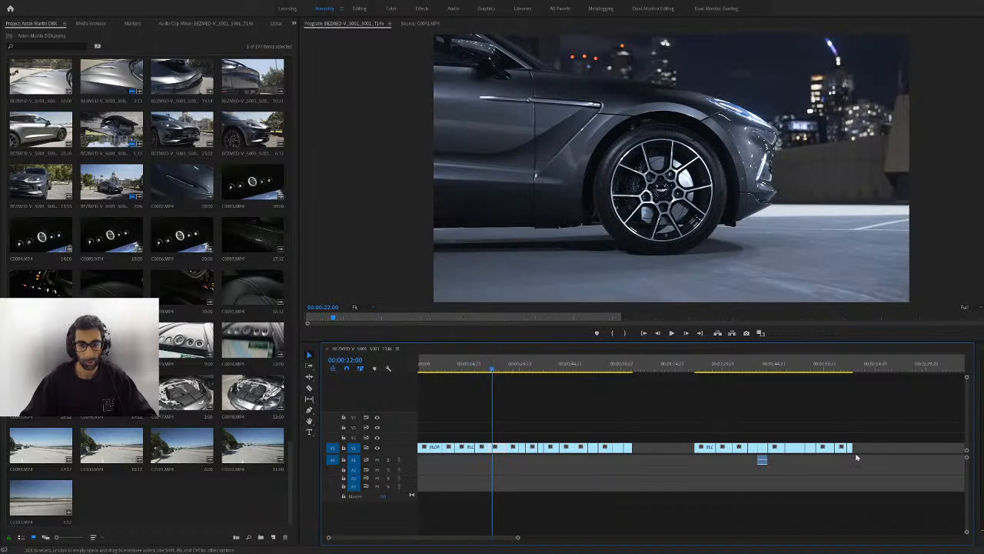
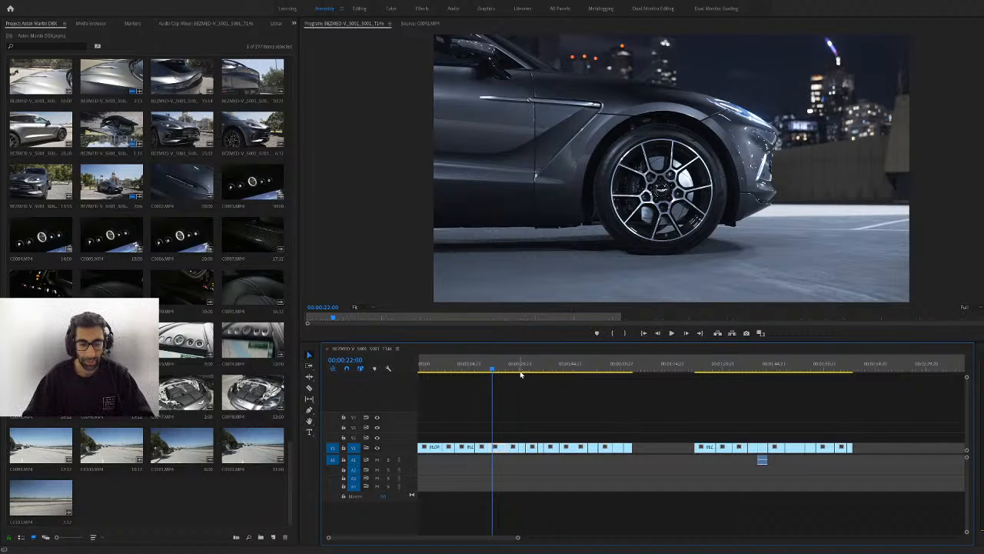
pyautogui.moveTo(560, 363); pyautogui.dragTo(596, 365)
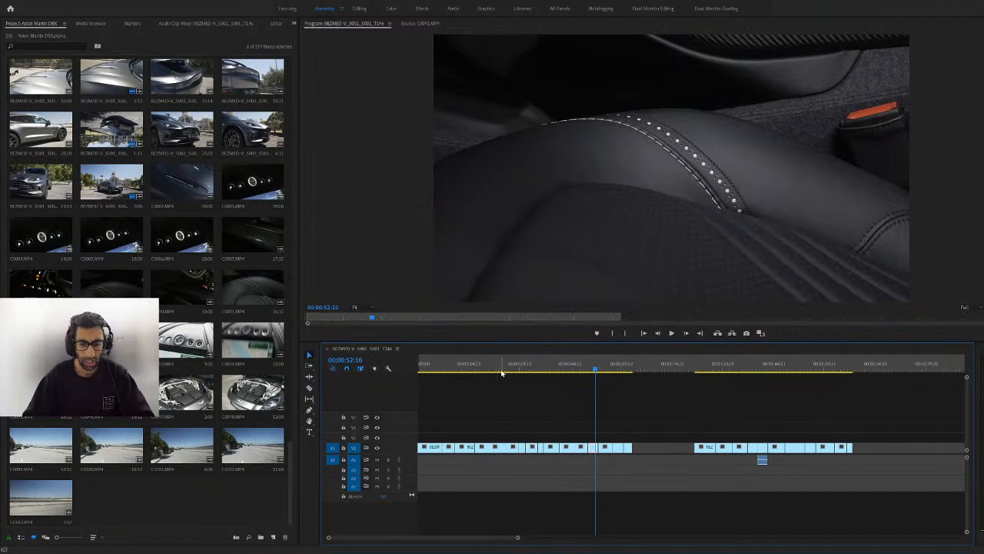
pyautogui.moveTo(516, 372); pyautogui.dragTo(814, 369)
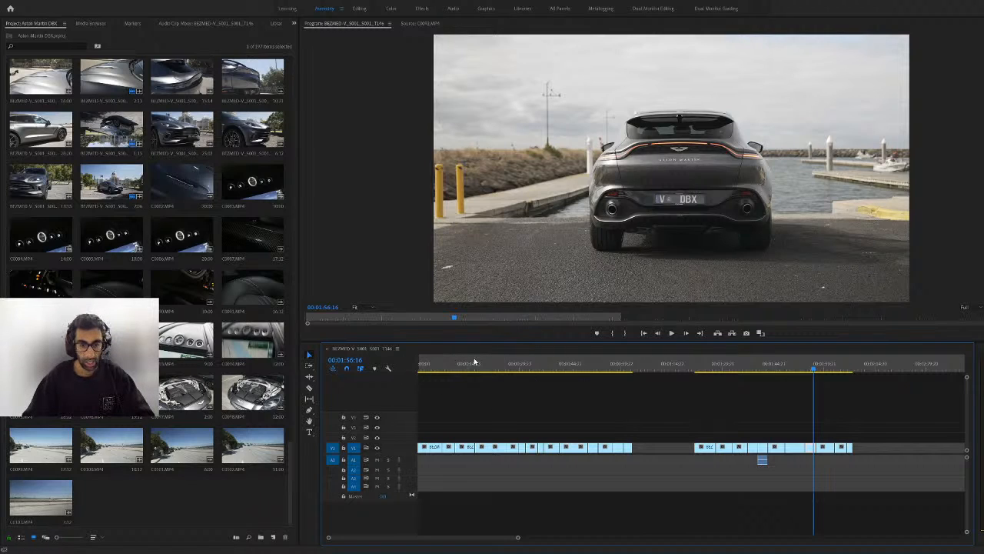
pyautogui.click(442, 365)
pyautogui.moveTo(431, 361); pyautogui.dragTo(469, 378)
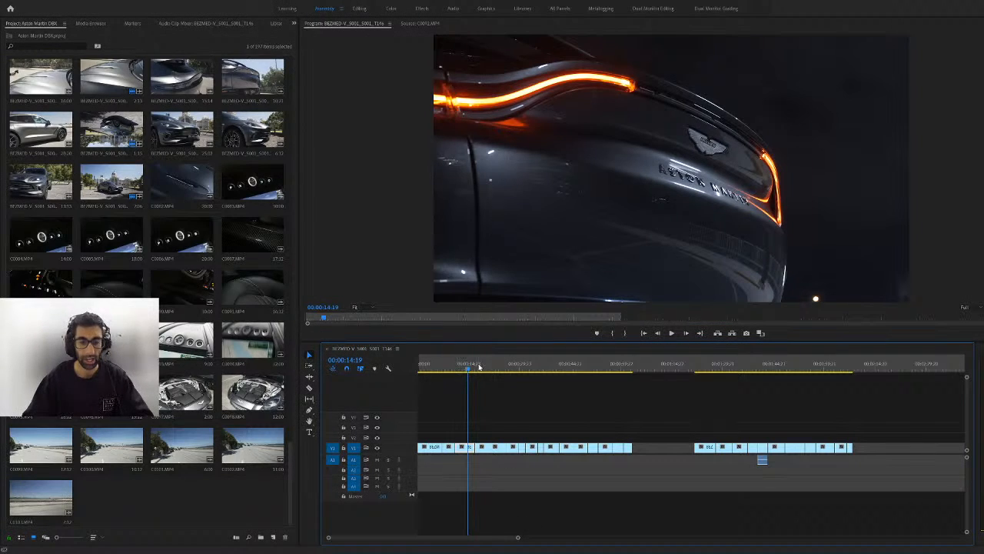
pyautogui.moveTo(478, 365); pyautogui.dragTo(511, 375)
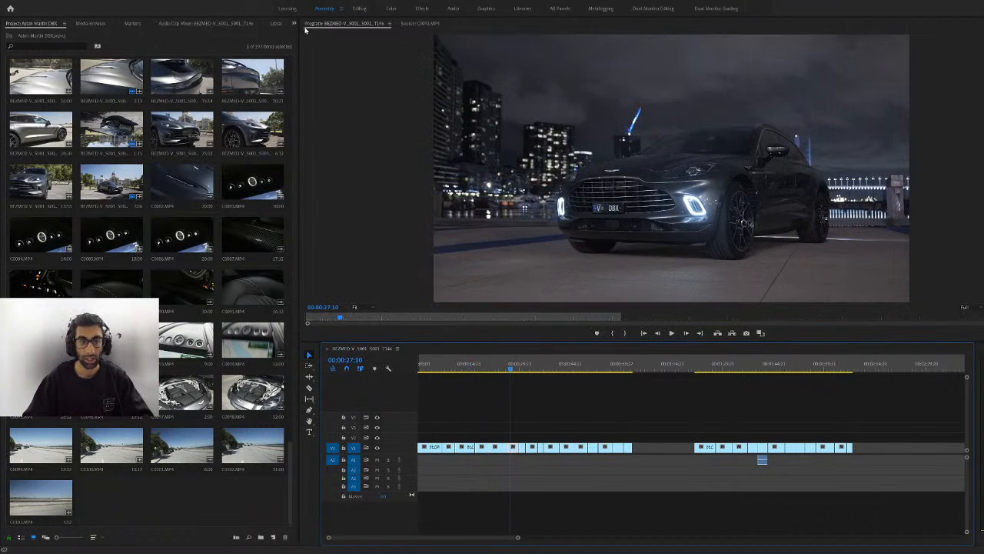
# Browse the project footage back to the night shots and preview the rear tracking shot, the oncoming headlights shot and the rolling front wheel close-up
pyautogui.scroll(3, 174, 285)
pyautogui.scroll(10, 174, 284)
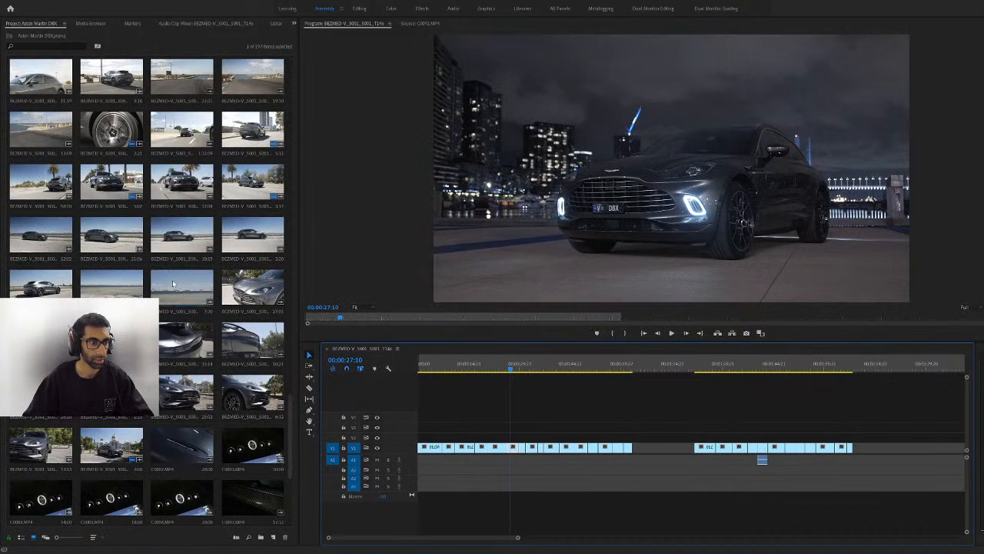
pyautogui.scroll(10, 246, 284)
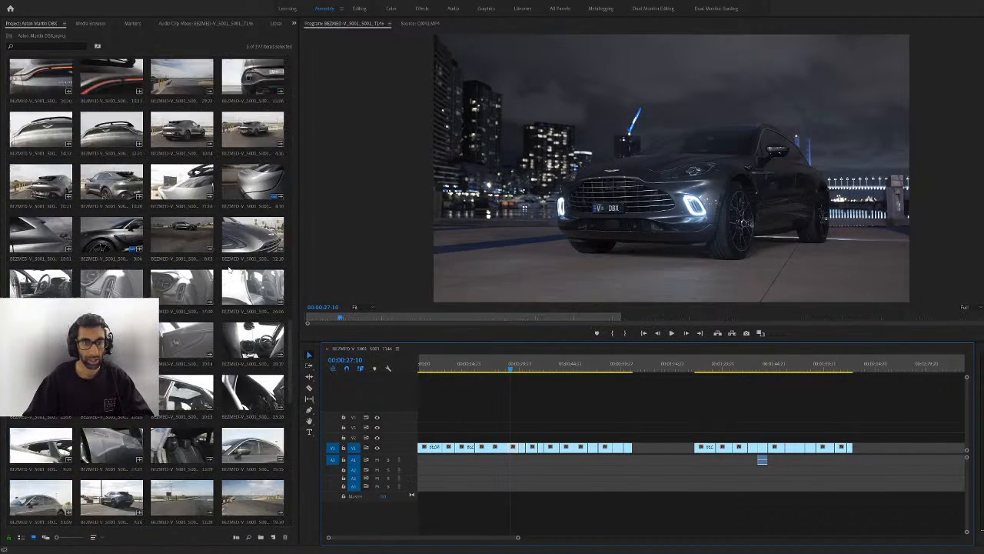
pyautogui.scroll(2, 229, 267)
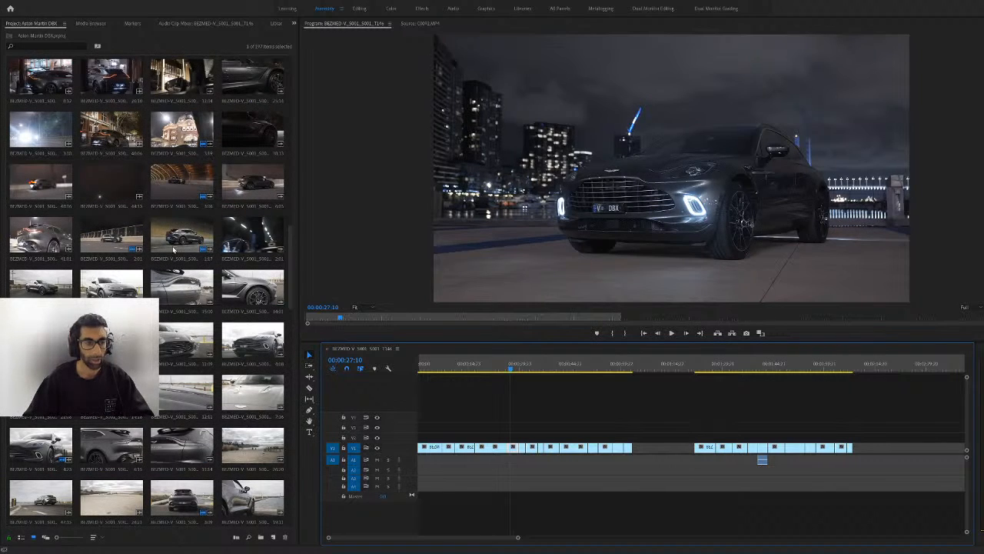
pyautogui.scroll(2, 174, 249)
pyautogui.click(142, 242)
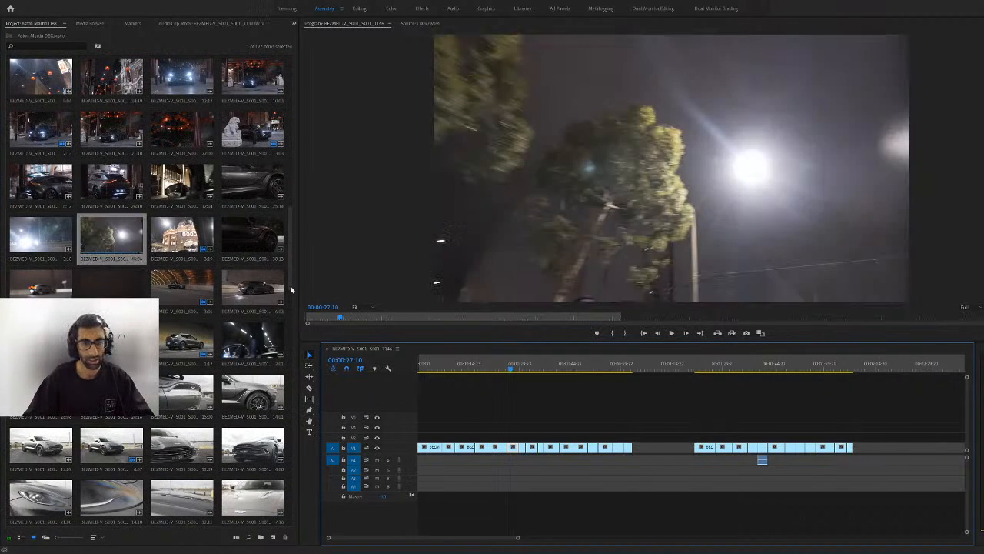
pyautogui.moveTo(339, 316); pyautogui.dragTo(860, 335)
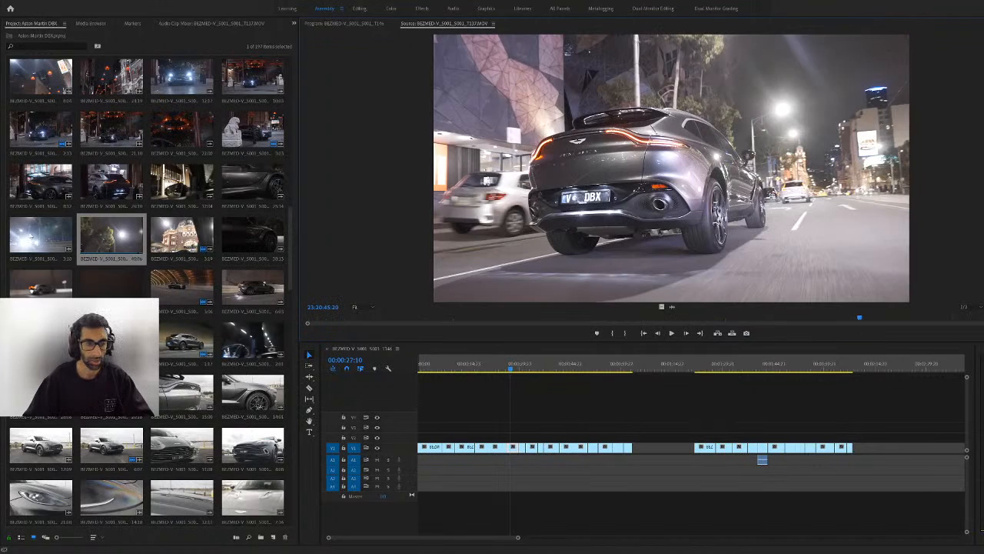
pyautogui.doubleClick(40, 235)
pyautogui.moveTo(474, 317); pyautogui.dragTo(841, 297)
pyautogui.doubleClick(248, 192)
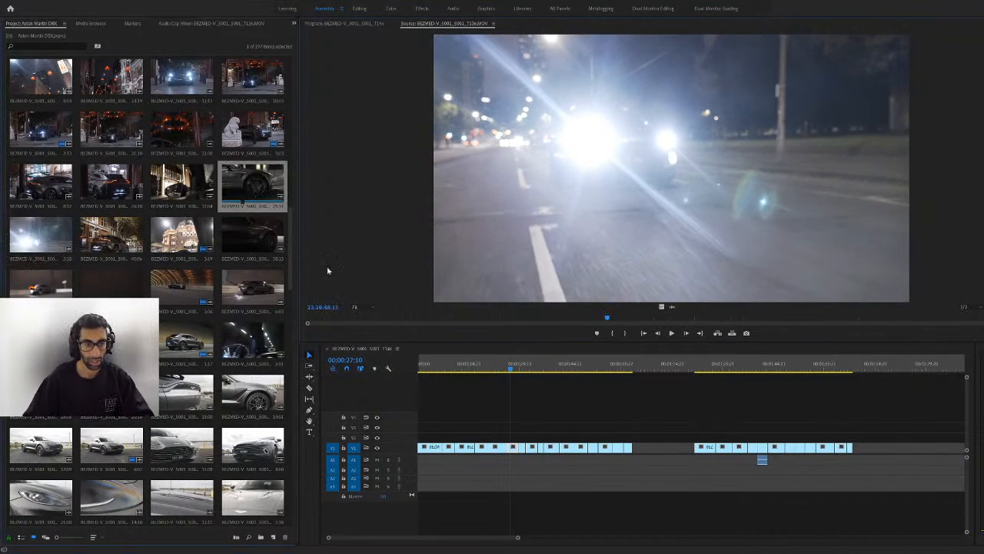
pyautogui.moveTo(557, 315); pyautogui.dragTo(635, 324)
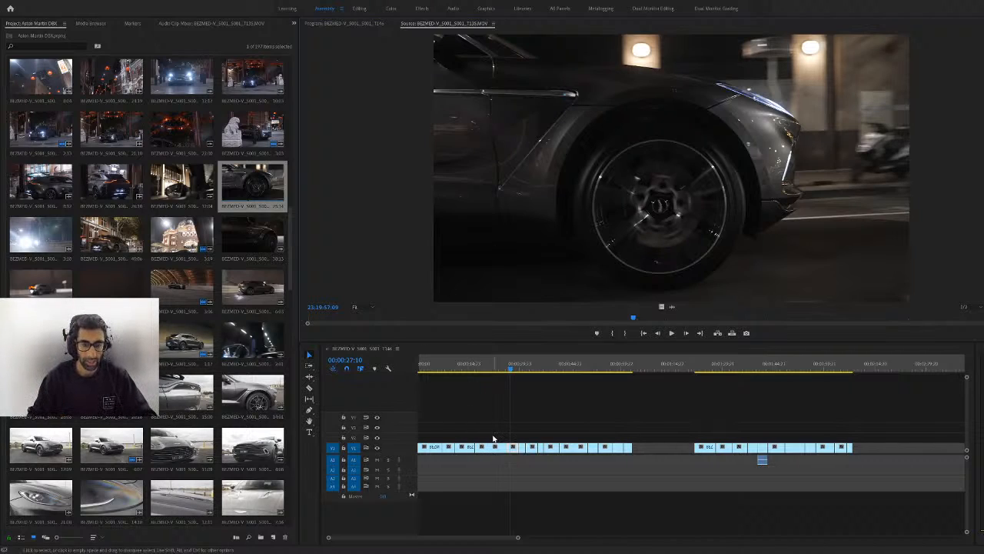
# Review the sequence from the tunnel and interior shots through to the last daytime clip on V1
pyautogui.click(477, 367)
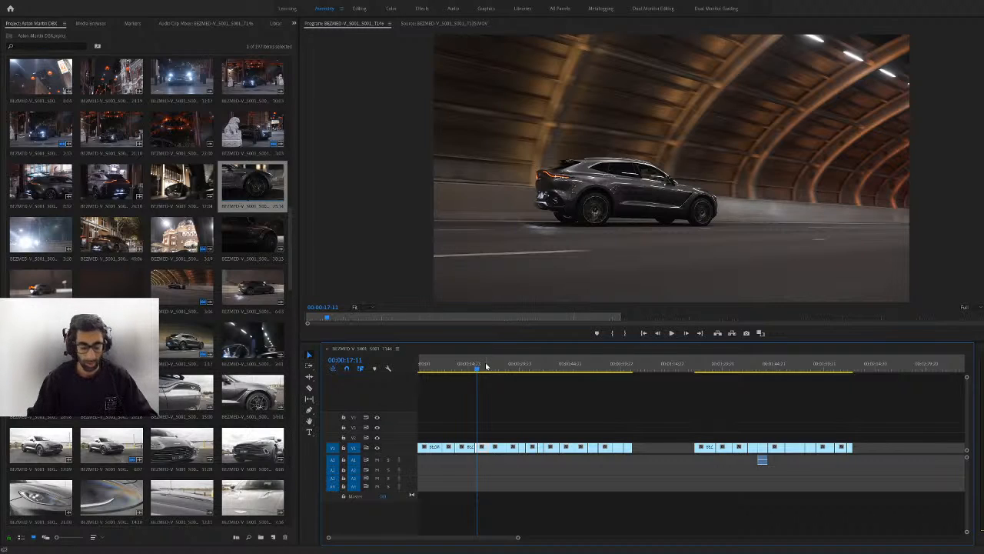
pyautogui.click(595, 368)
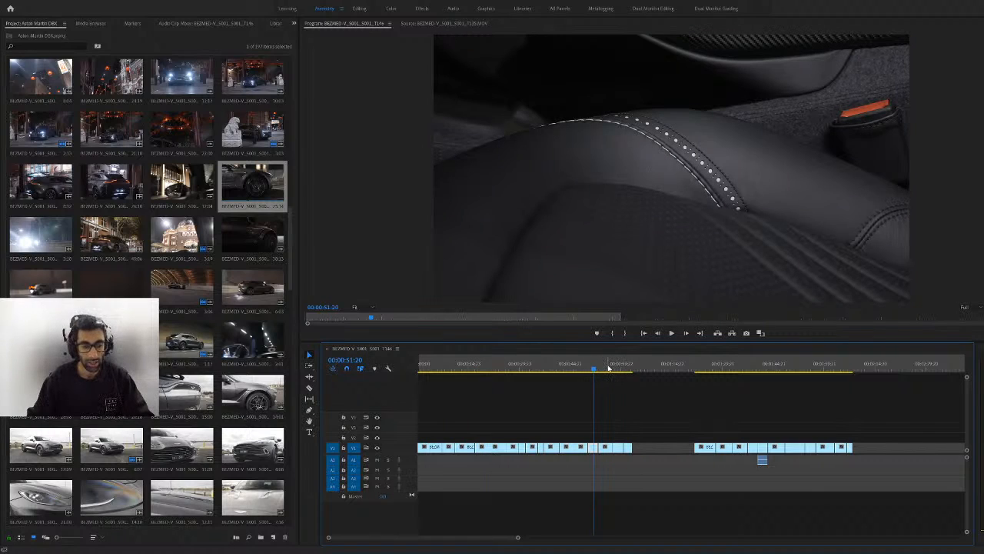
pyautogui.click(608, 368)
pyautogui.moveTo(754, 365); pyautogui.dragTo(854, 390)
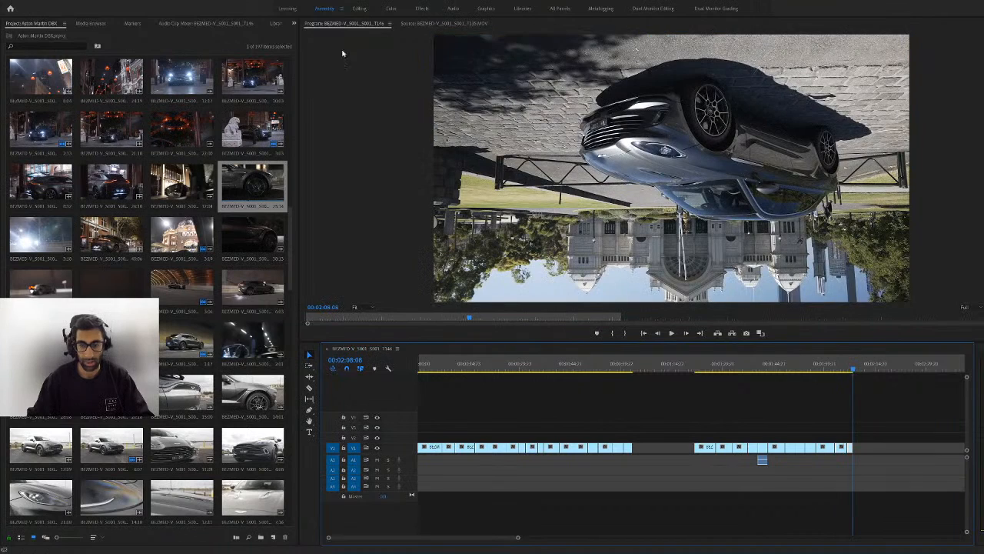
# Switch to the Editing workspace and set the rotation of the upside-down last clip on V1 to 180°
pyautogui.click(359, 9)
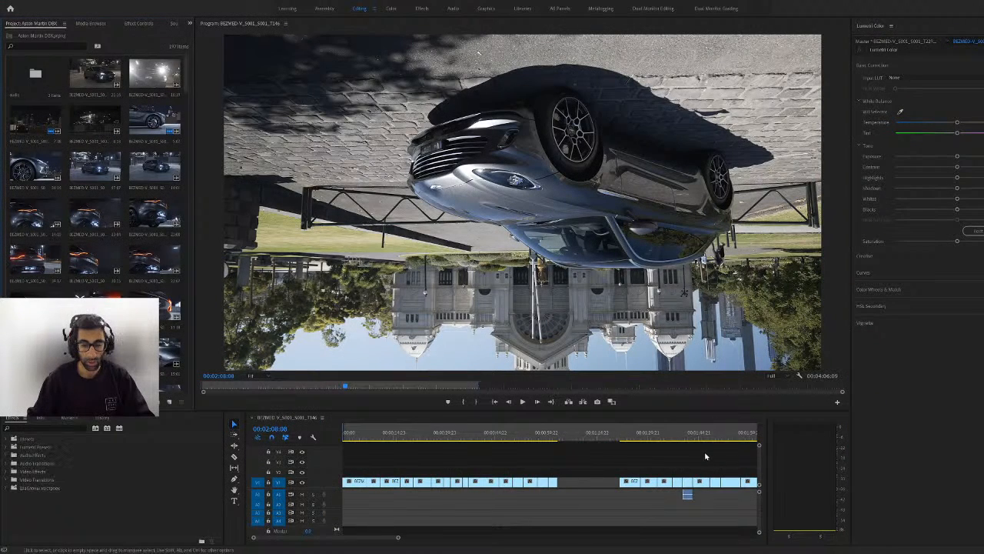
pyautogui.scroll(-3, 623, 503)
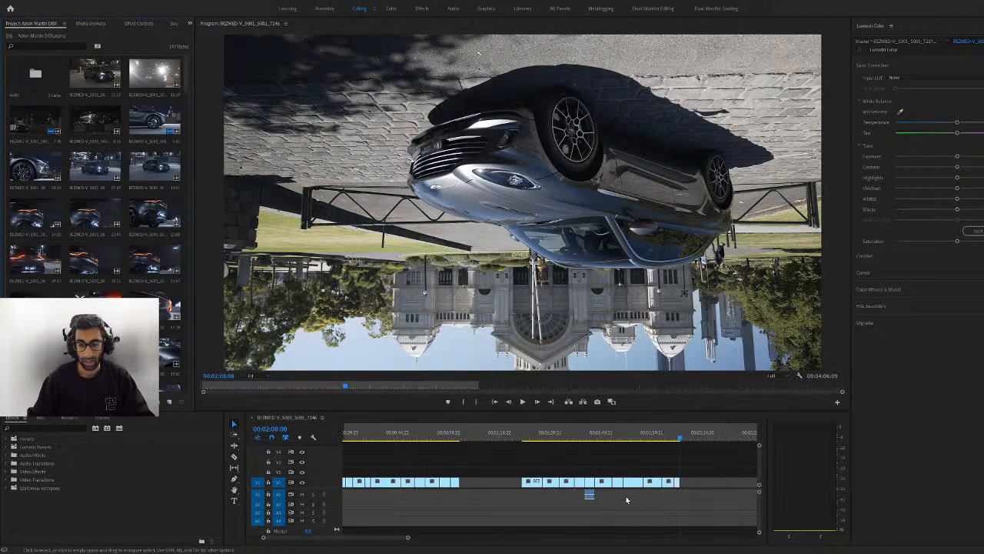
pyautogui.click(677, 435)
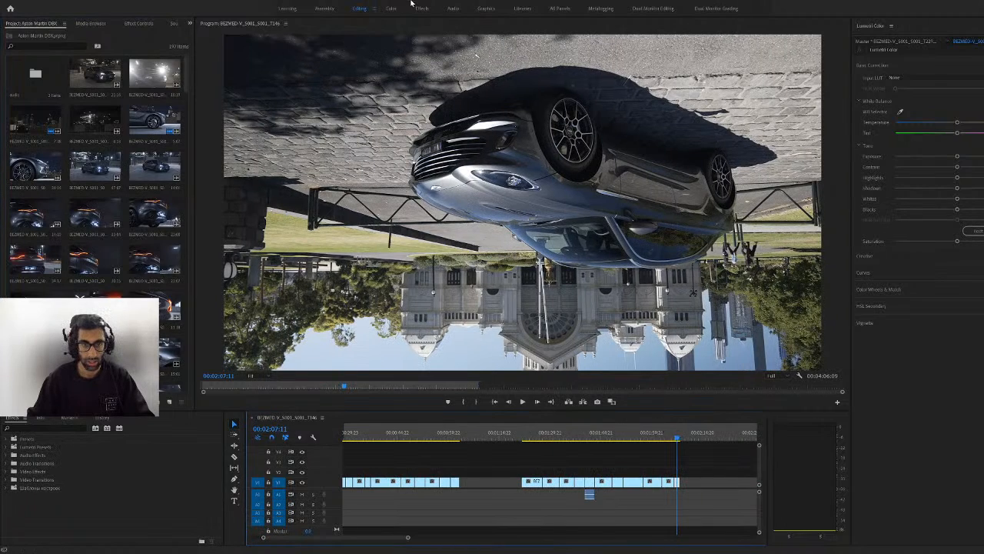
pyautogui.click(132, 23)
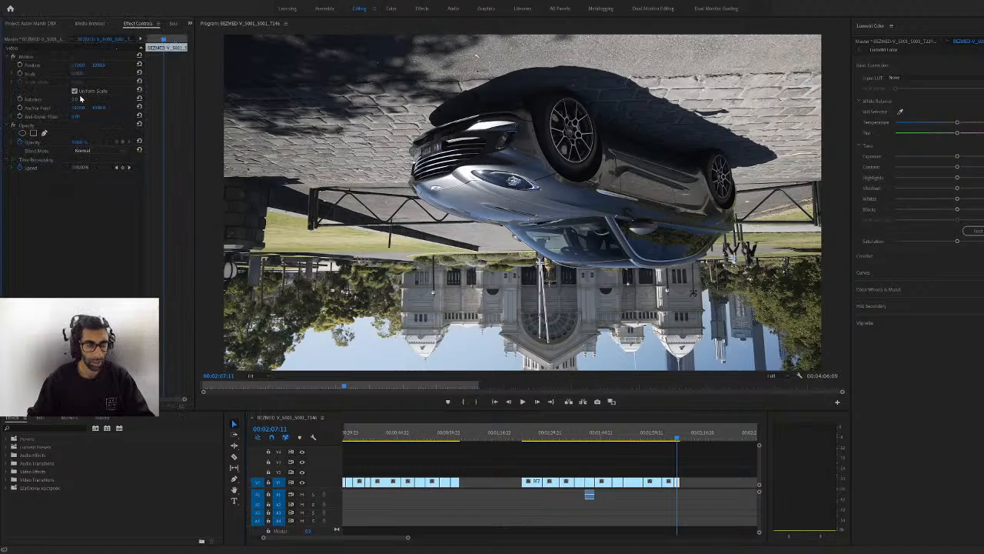
pyautogui.click(76, 99)
pyautogui.write('180')
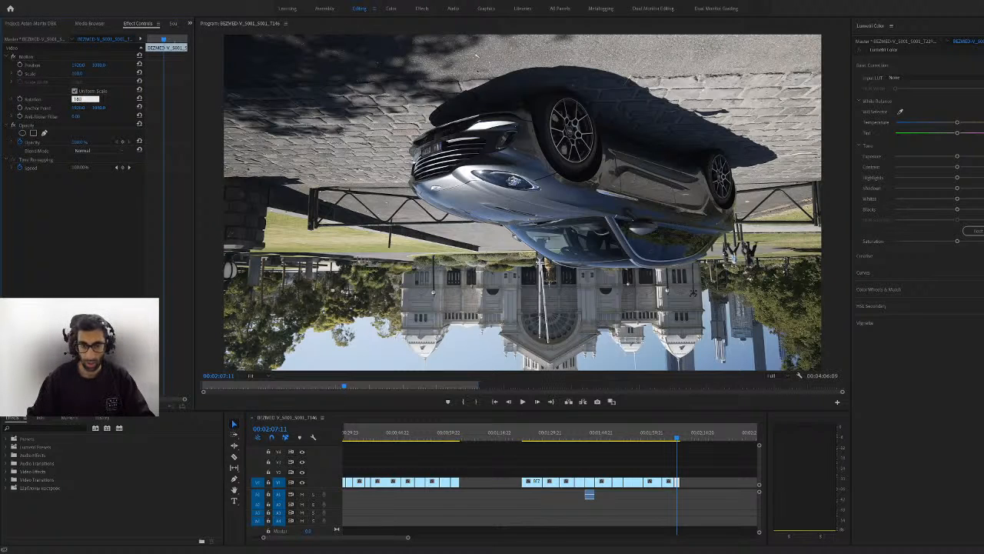
pyautogui.press('Return')
# Find the upside-down centre console and dashboard clip in the first group and set its rotation to 180°
pyautogui.moveTo(529, 433); pyautogui.dragTo(678, 463)
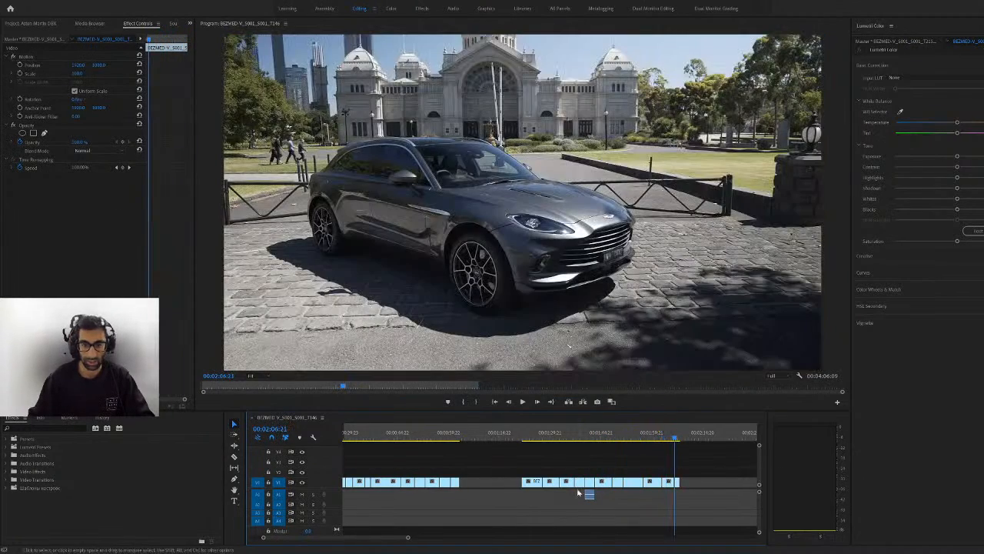
pyautogui.scroll(3, 576, 489)
pyautogui.click(358, 436)
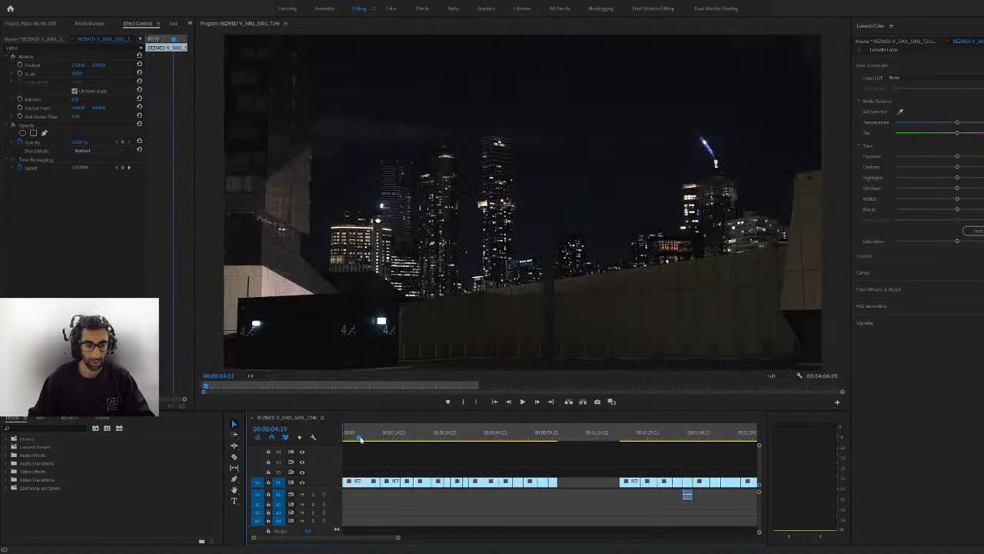
pyautogui.moveTo(379, 434); pyautogui.dragTo(494, 470)
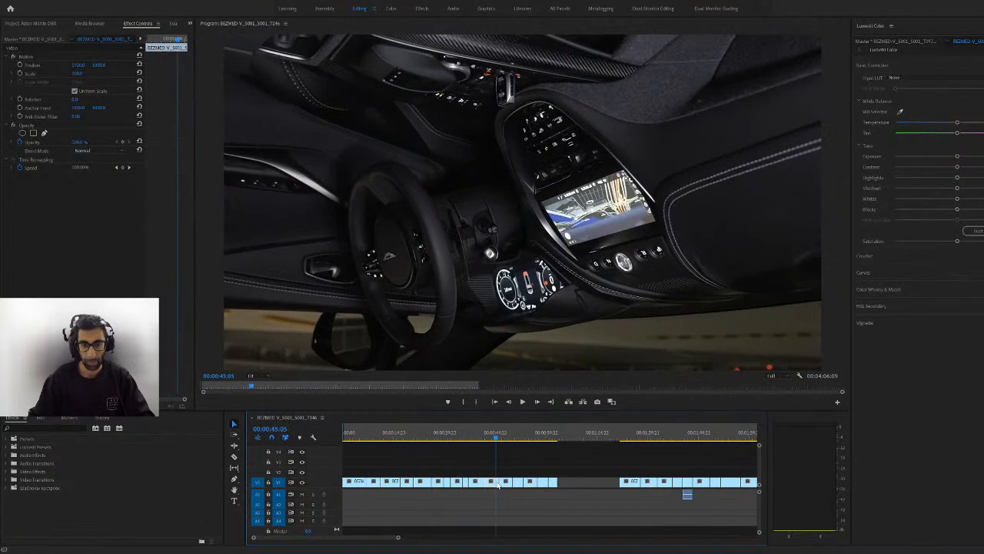
pyautogui.click(78, 99)
pyautogui.write('180')
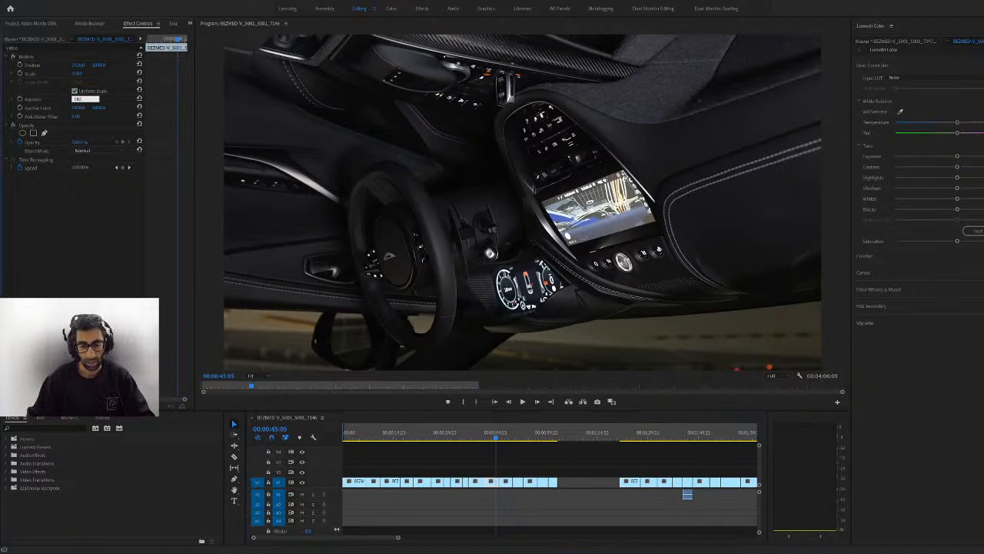
pyautogui.press('Return')
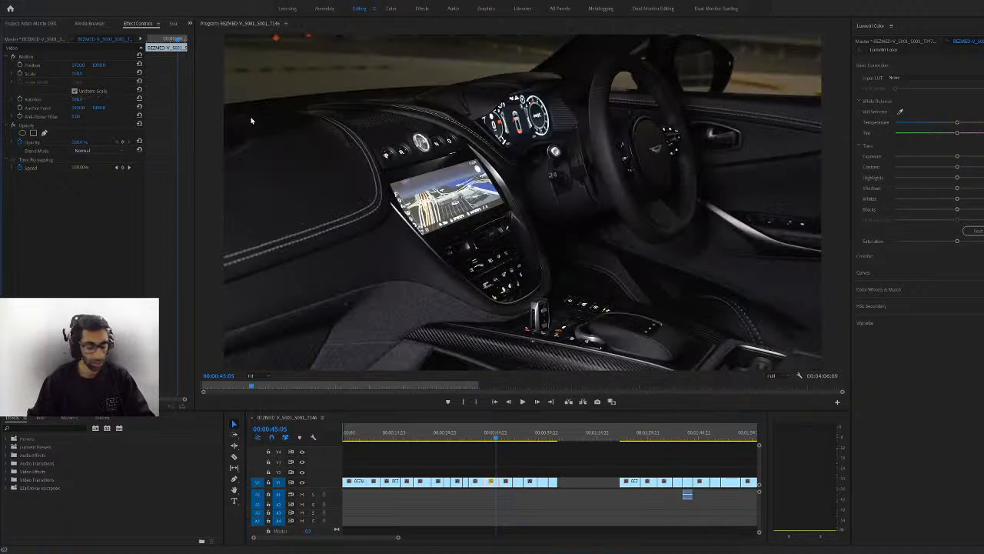
# Set the rotation of the upside-down steering wheel clip in the first group to 180°
pyautogui.click(490, 433)
pyautogui.moveTo(498, 435); pyautogui.dragTo(509, 435)
pyautogui.click(74, 100)
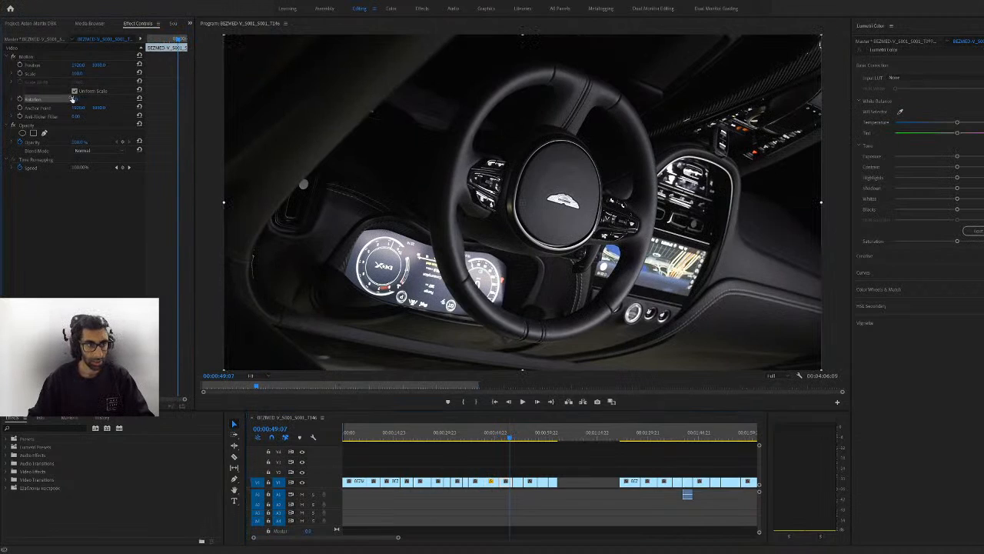
pyautogui.write('180')
pyautogui.press('Return')
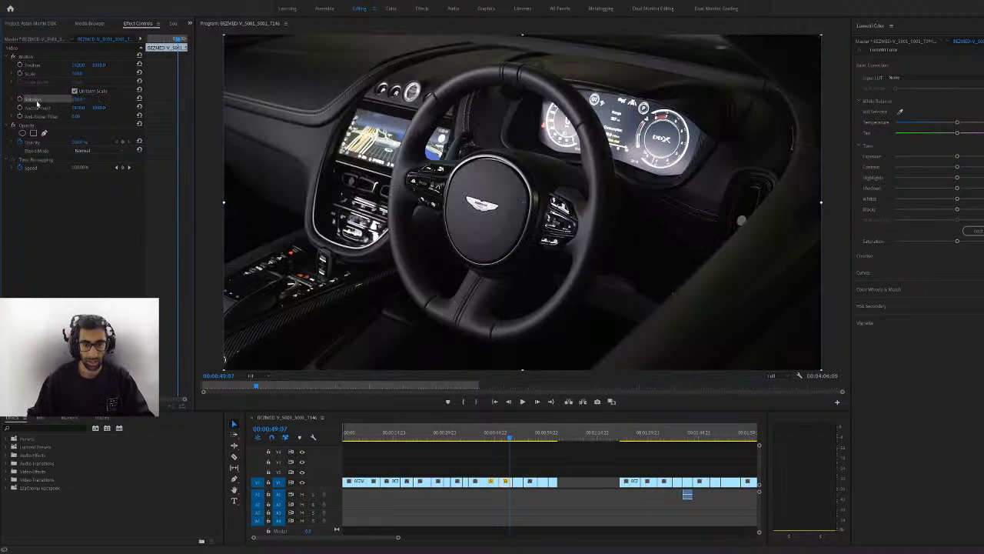
# Check the remaining interior clips, the night front grille shot and the daytime bonnet shot for correct orientation
pyautogui.moveTo(509, 442); pyautogui.dragTo(528, 438)
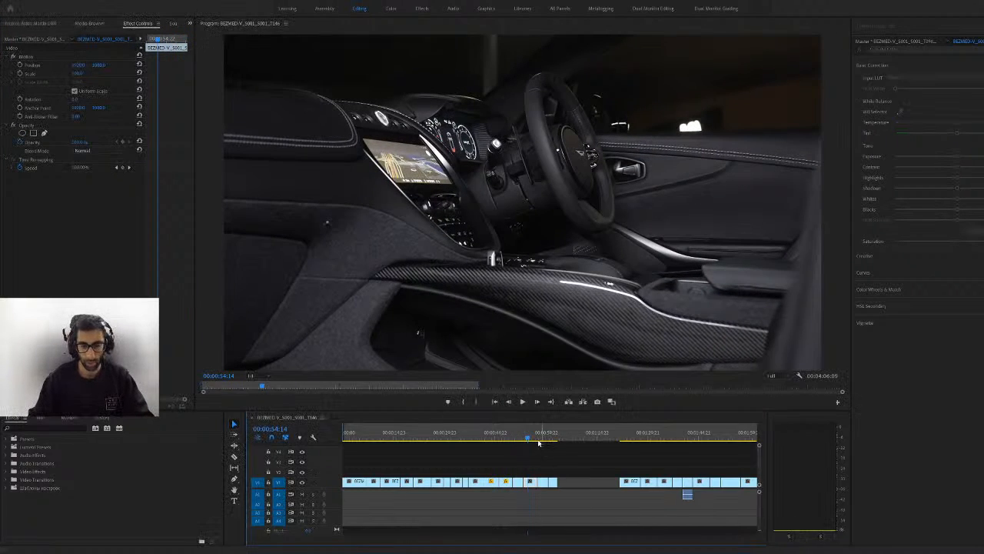
pyautogui.moveTo(534, 435); pyautogui.dragTo(506, 435)
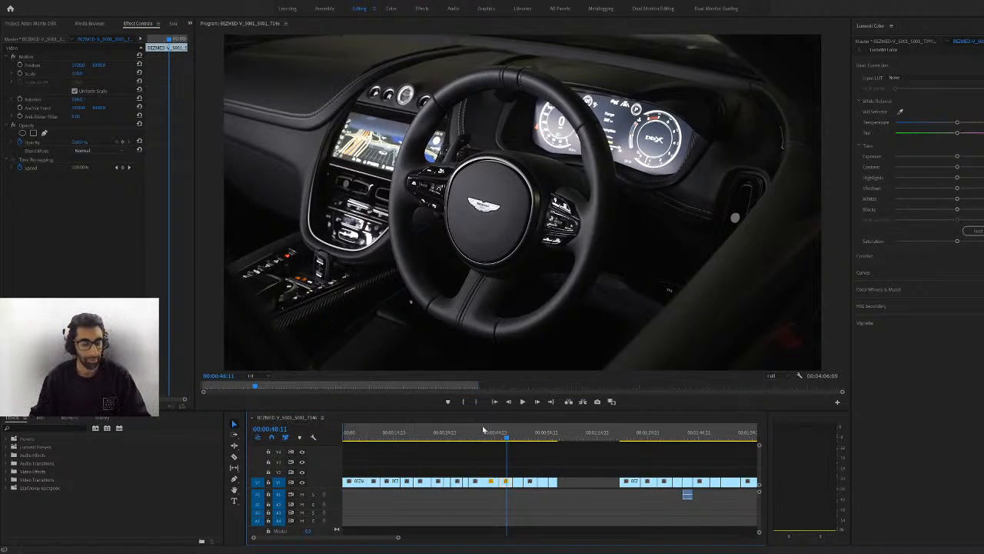
pyautogui.moveTo(495, 436); pyautogui.dragTo(476, 438)
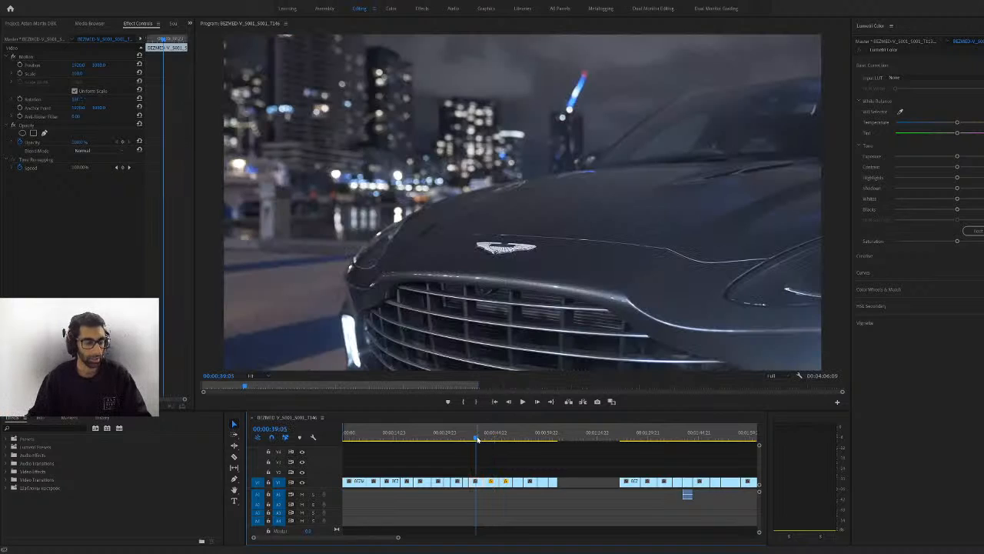
pyautogui.click(531, 437)
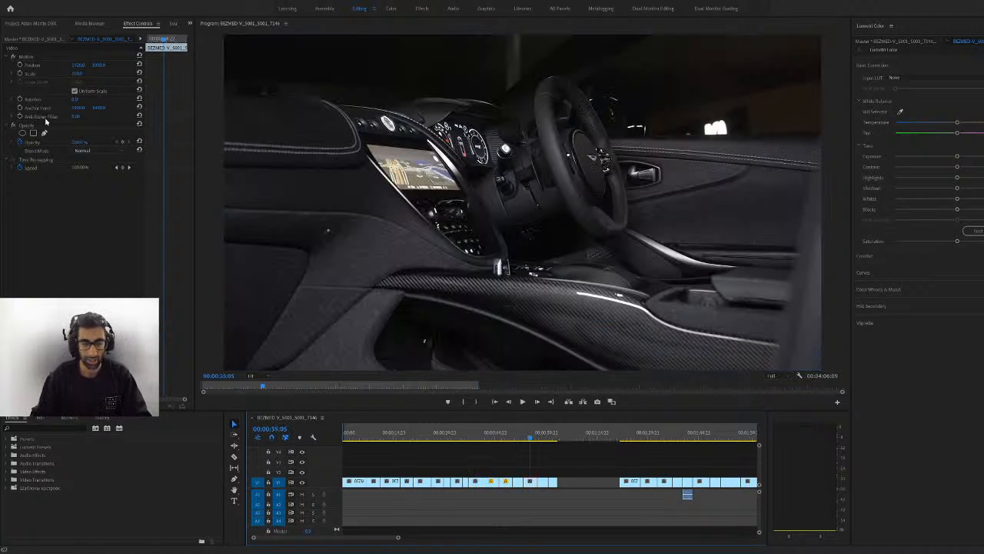
pyautogui.moveTo(398, 538); pyautogui.dragTo(451, 538)
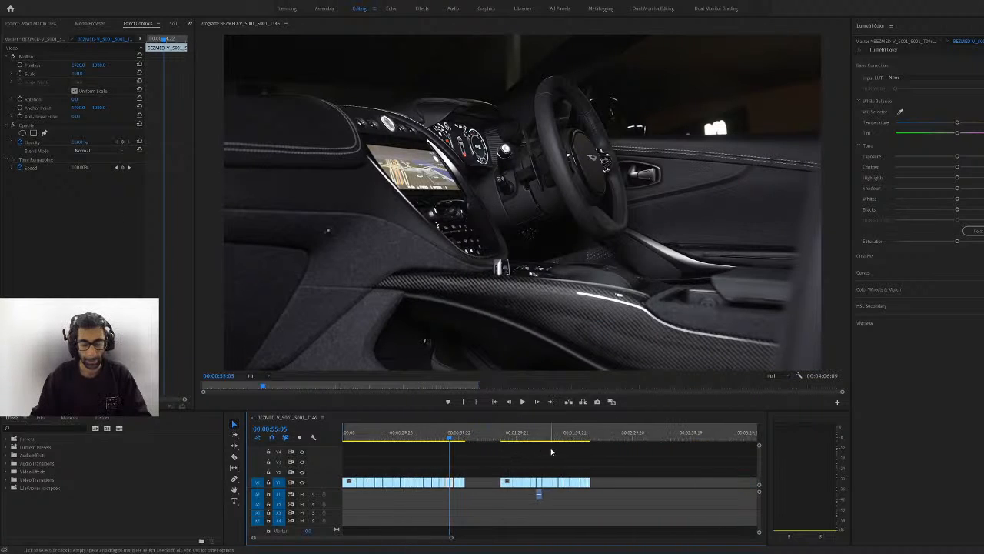
pyautogui.click(562, 437)
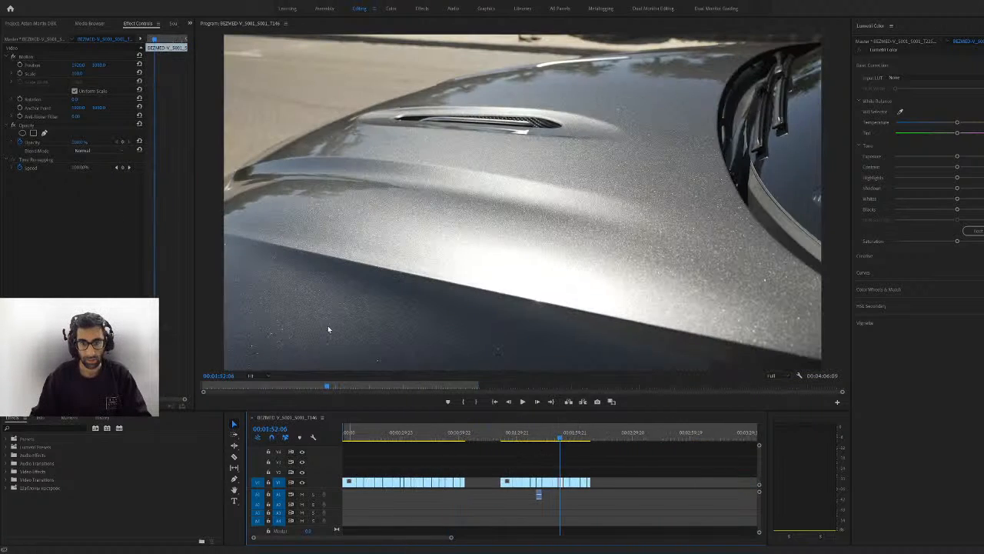
# Return to the Assembly workspace, review the night and daytime groups on V1, and save the project
pyautogui.click(323, 7)
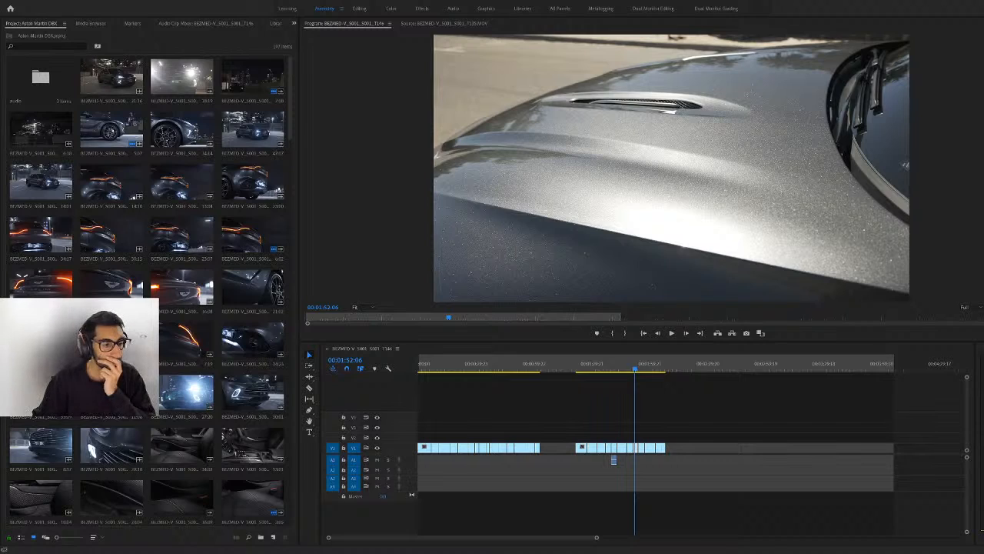
pyautogui.click(489, 367)
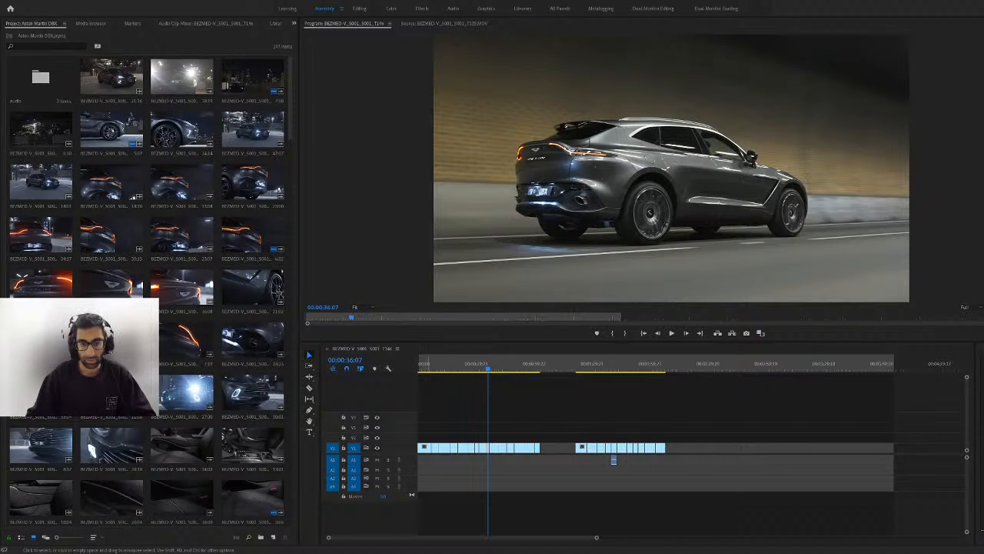
pyautogui.moveTo(428, 364); pyautogui.dragTo(446, 468)
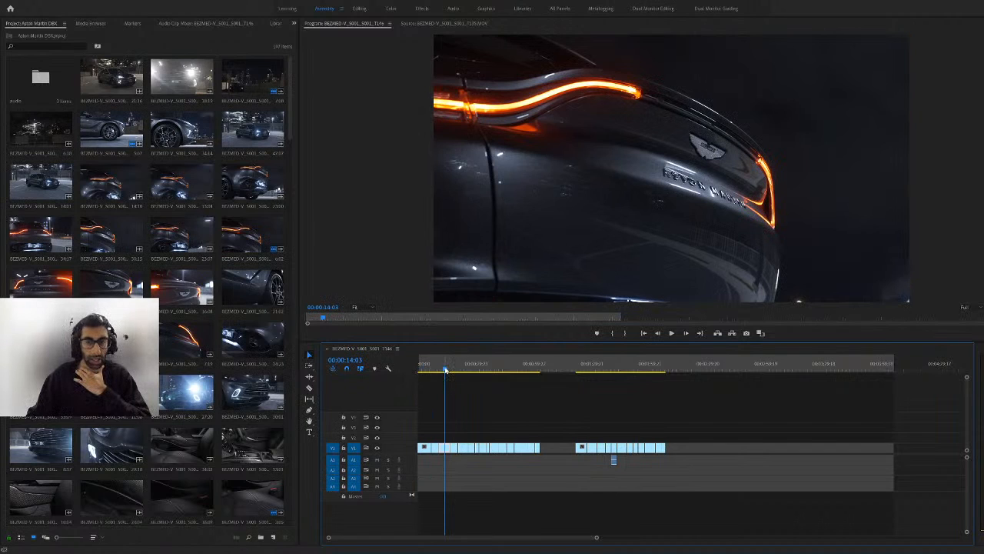
pyautogui.moveTo(445, 370); pyautogui.dragTo(534, 422)
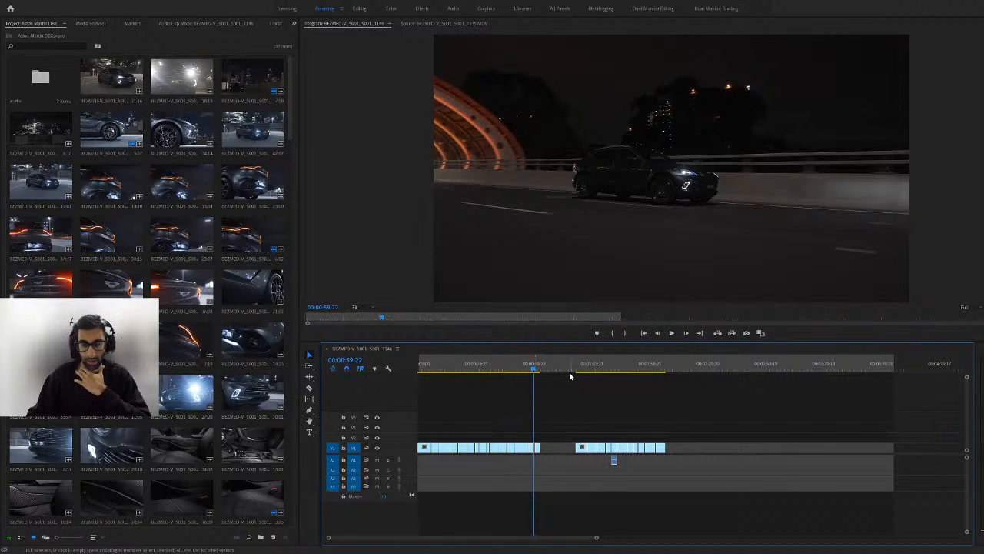
pyautogui.moveTo(582, 370); pyautogui.dragTo(651, 377)
pyautogui.hotkey('ctrl', 's')
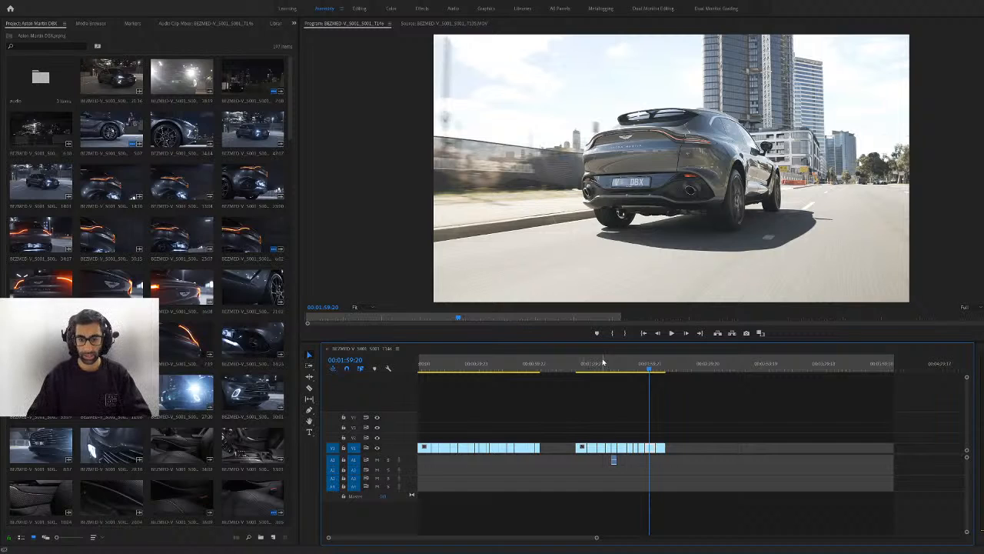
pyautogui.moveTo(635, 371); pyautogui.dragTo(660, 386)
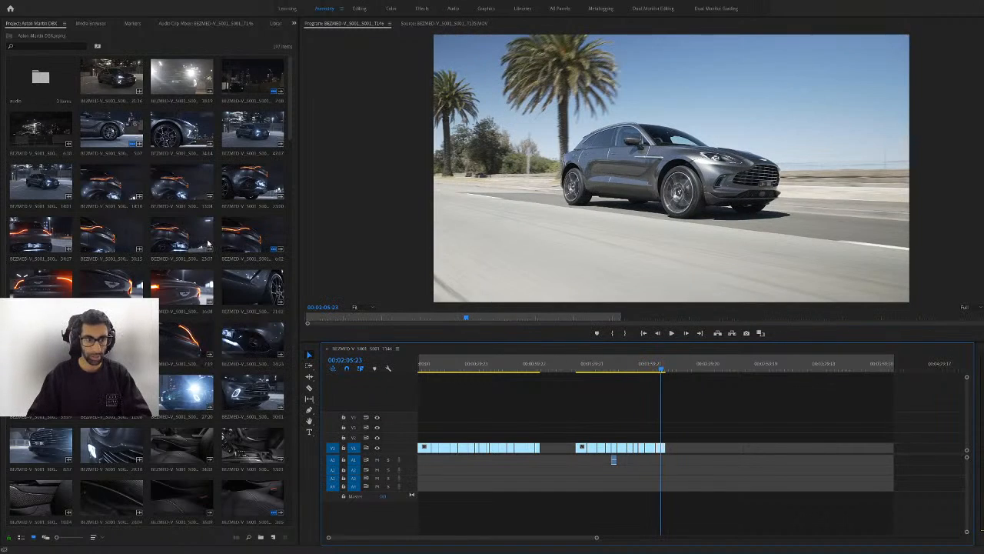
pyautogui.scroll(-2, 233, 307)
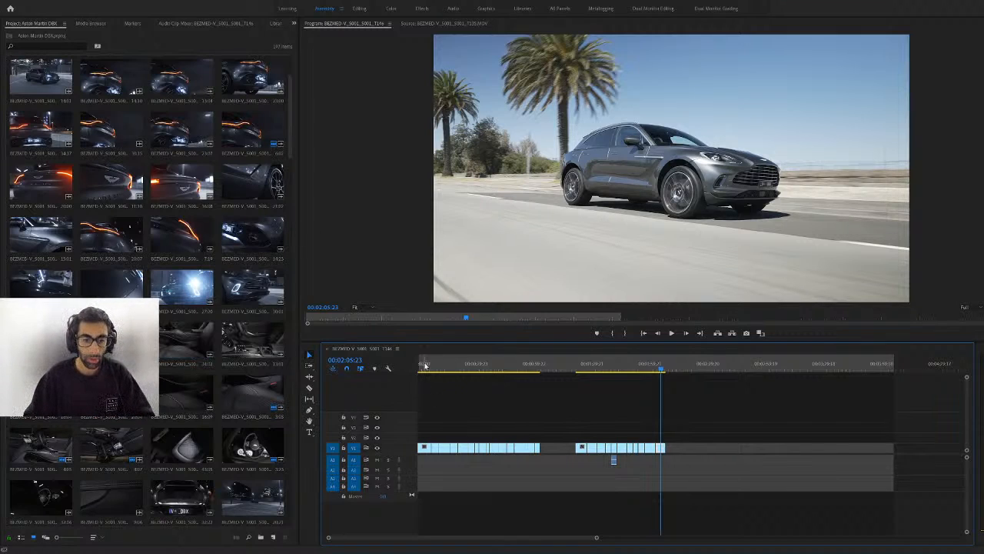
# Mark a section of the night front fender and wheel clip and place its video on V1, starting a third group after a gap
pyautogui.scroll(3, 144, 281)
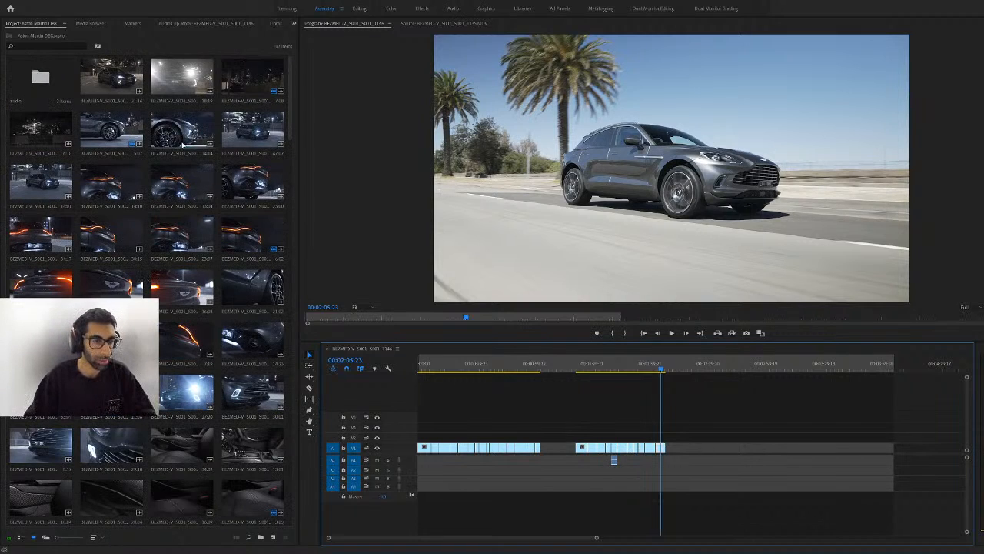
pyautogui.scroll(-1, 207, 145)
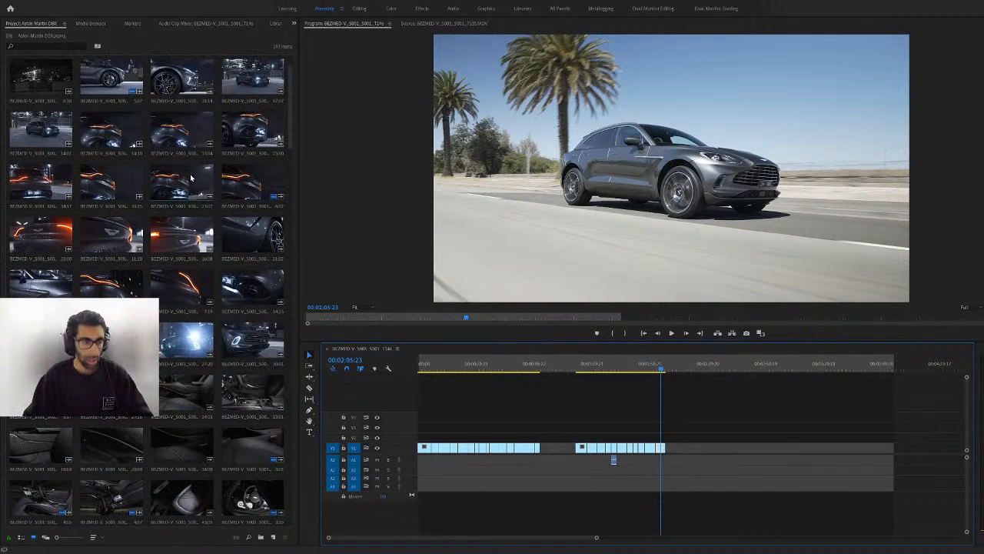
pyautogui.scroll(-2, 654, 486)
pyautogui.click(638, 366)
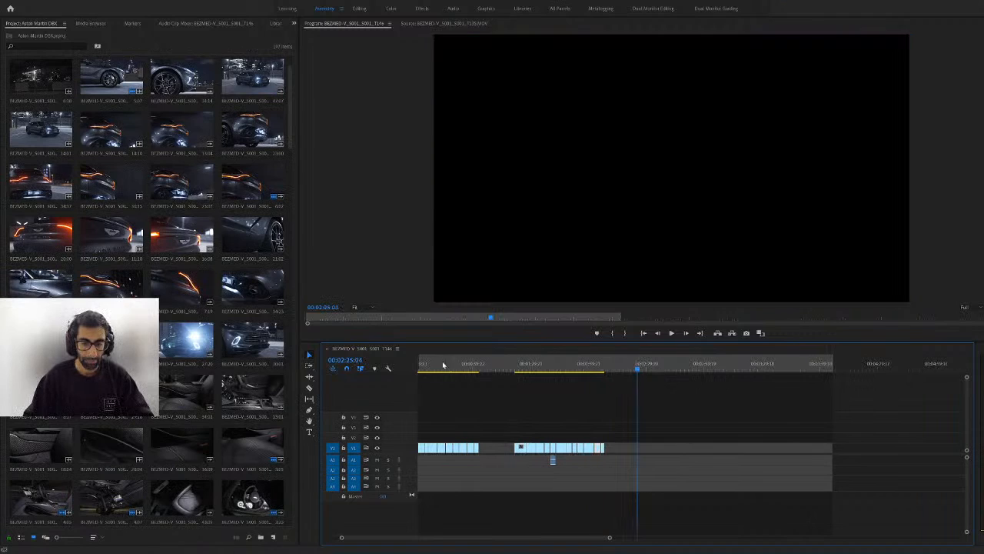
pyautogui.doubleClick(177, 290)
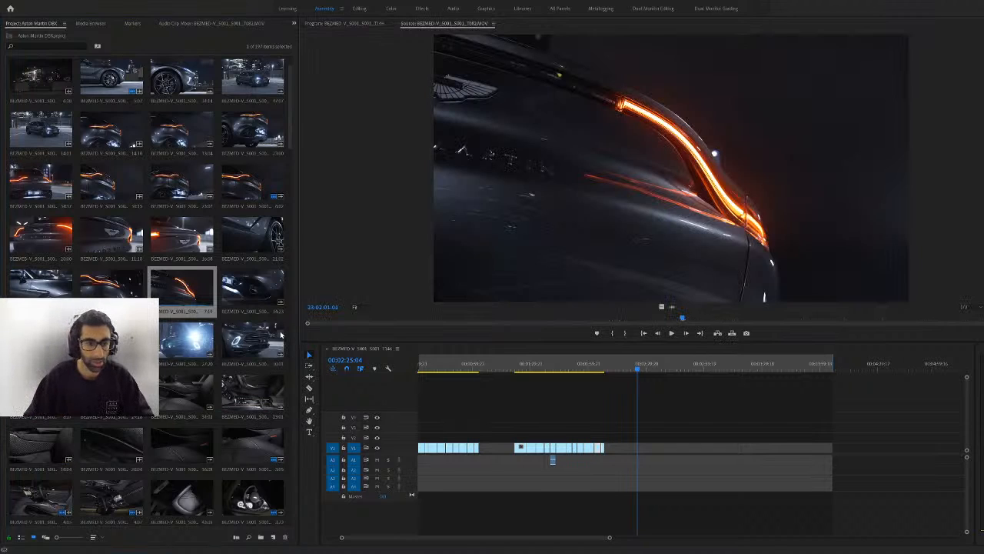
pyautogui.doubleClick(252, 284)
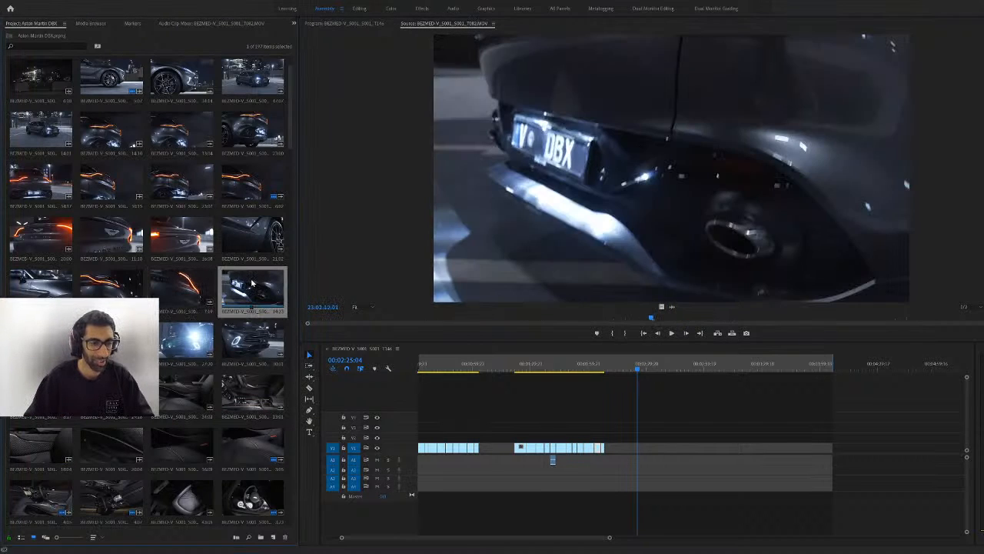
pyautogui.doubleClick(253, 235)
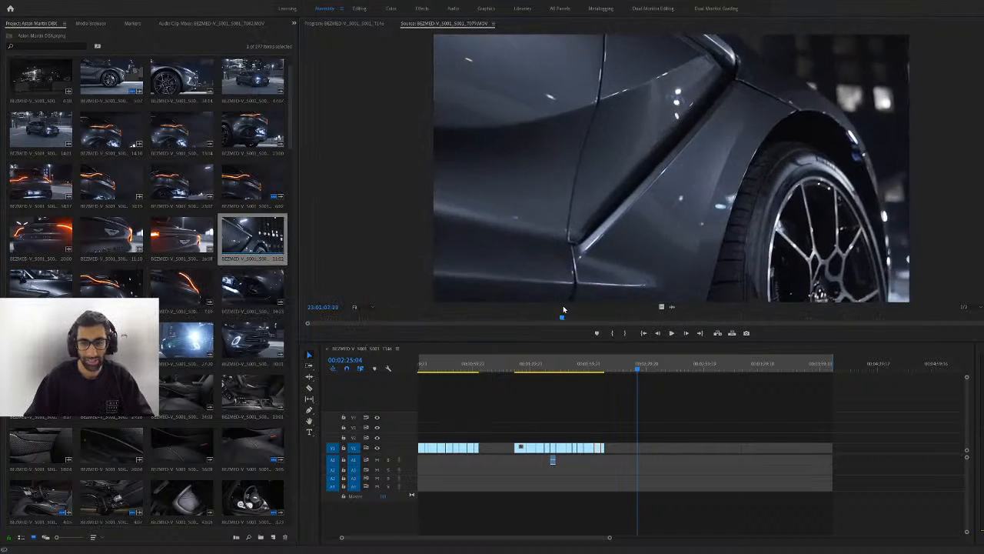
pyautogui.moveTo(563, 312); pyautogui.dragTo(983, 330)
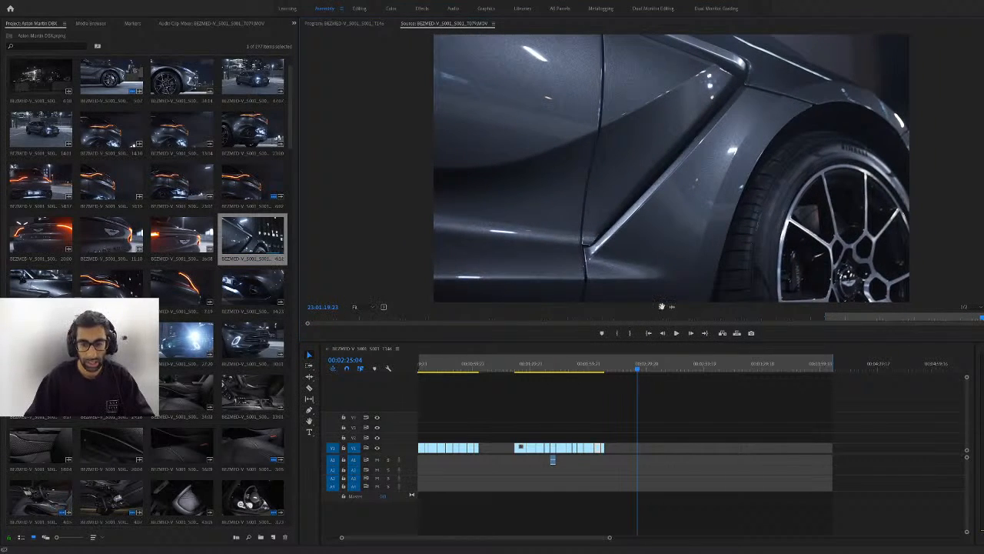
pyautogui.moveTo(662, 307); pyautogui.dragTo(632, 447)
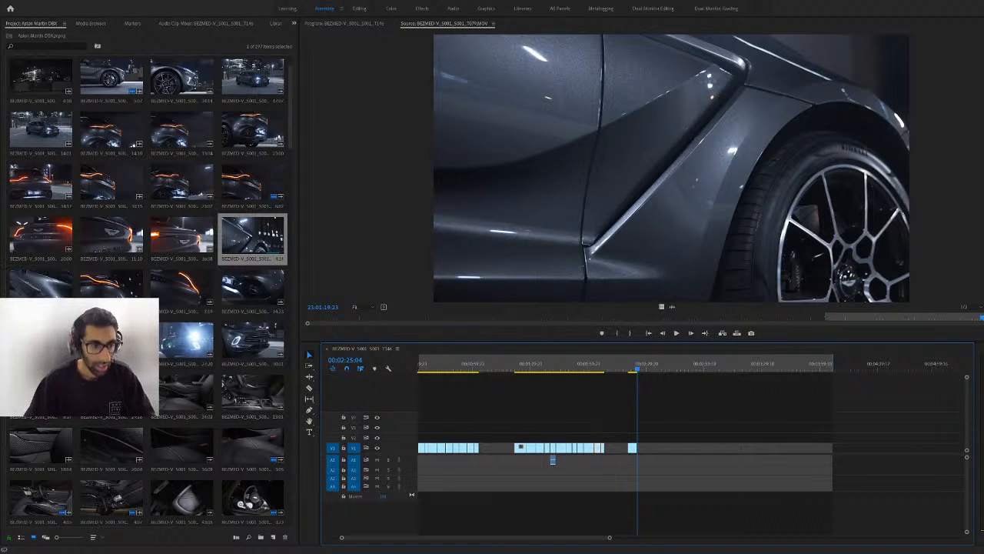
# Mark a section of the night side strake clip and append its video to the third group on V1
pyautogui.doubleClick(50, 295)
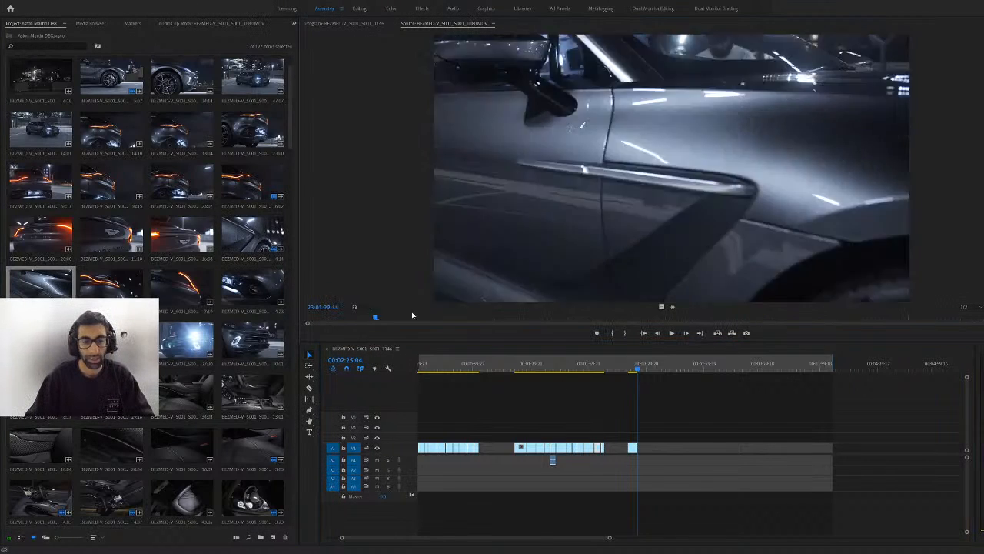
pyautogui.moveTo(701, 335); pyautogui.dragTo(905, 320)
pyautogui.press('i')
pyautogui.press('o')
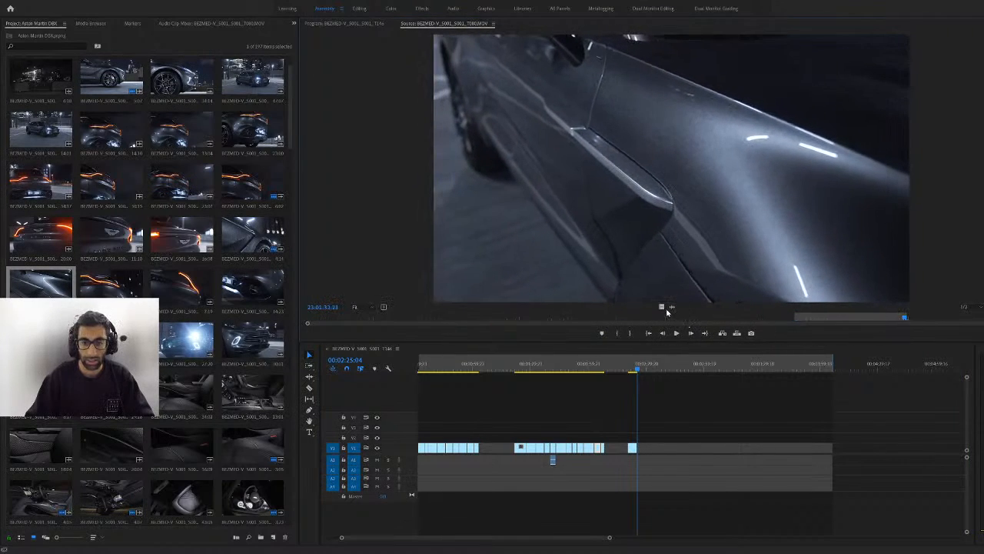
pyautogui.moveTo(664, 308); pyautogui.dragTo(635, 448)
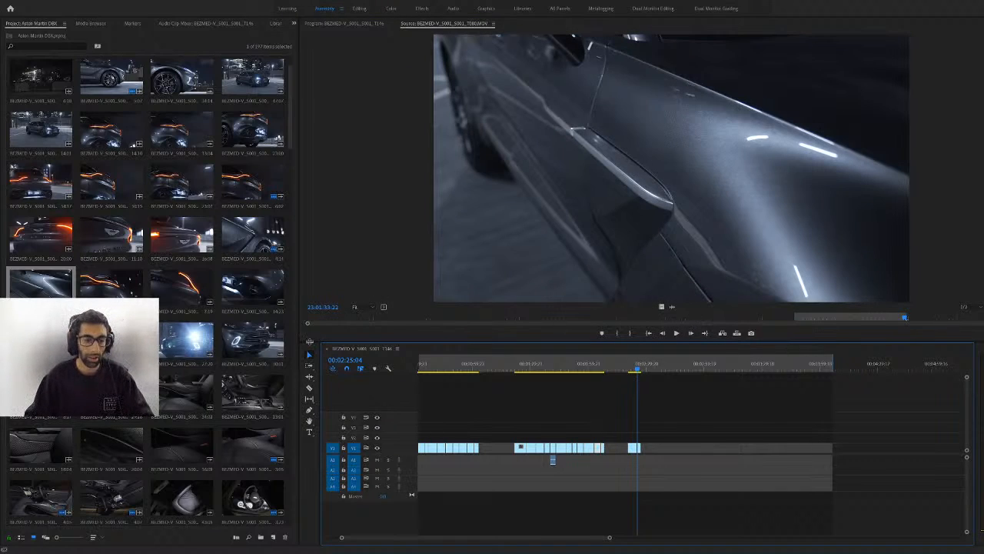
# Mark the closing section of the low-angle orange tail light clip and append its video to the third group
pyautogui.doubleClick(116, 284)
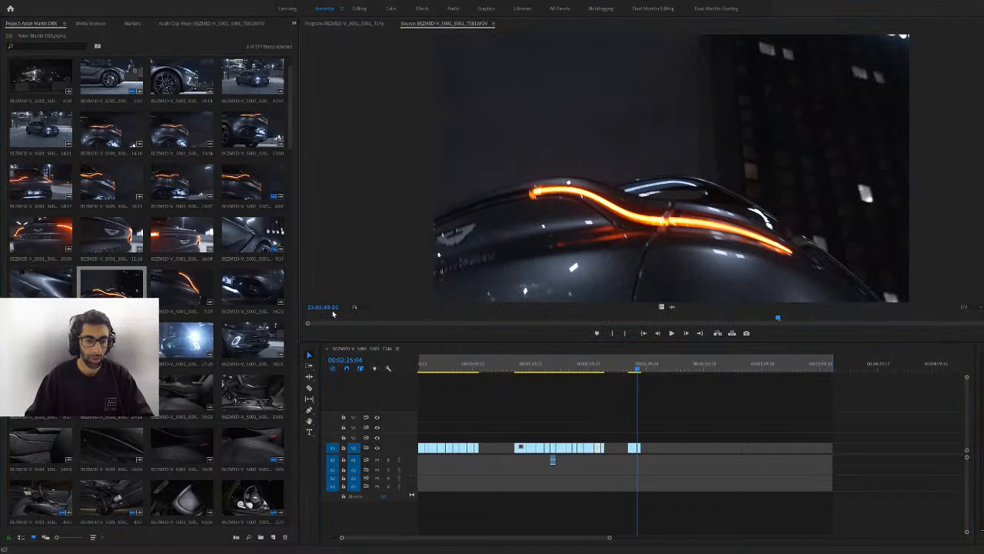
pyautogui.click(555, 316)
pyautogui.moveTo(560, 317); pyautogui.dragTo(983, 328)
pyautogui.press('i')
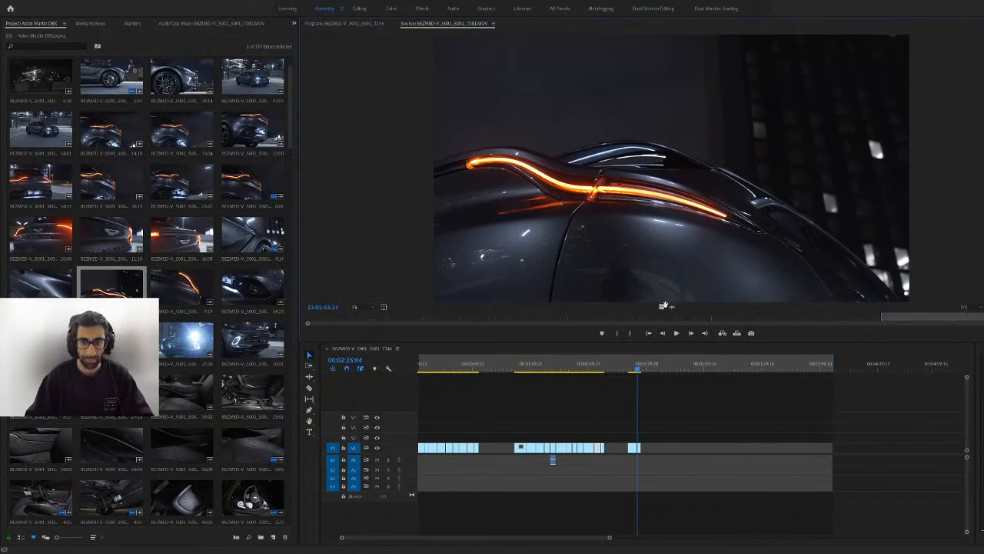
pyautogui.moveTo(662, 306); pyautogui.dragTo(649, 453)
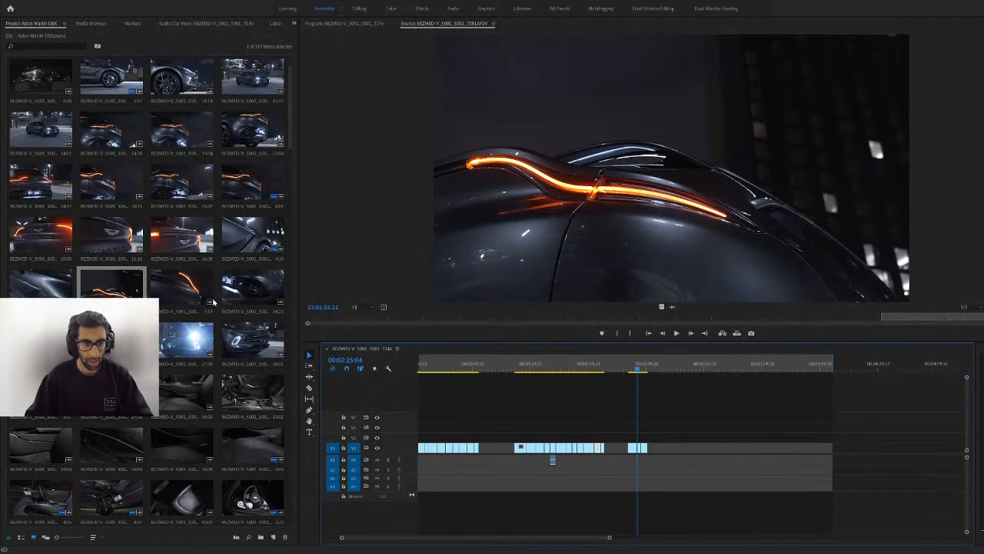
# Mark a section of the close-up tail light and rear lettering clip and append its video to the third group
pyautogui.click(178, 290)
pyautogui.moveTo(329, 319); pyautogui.dragTo(856, 331)
pyautogui.press('i')
pyautogui.press('o')
pyautogui.moveTo(662, 307); pyautogui.dragTo(661, 445)
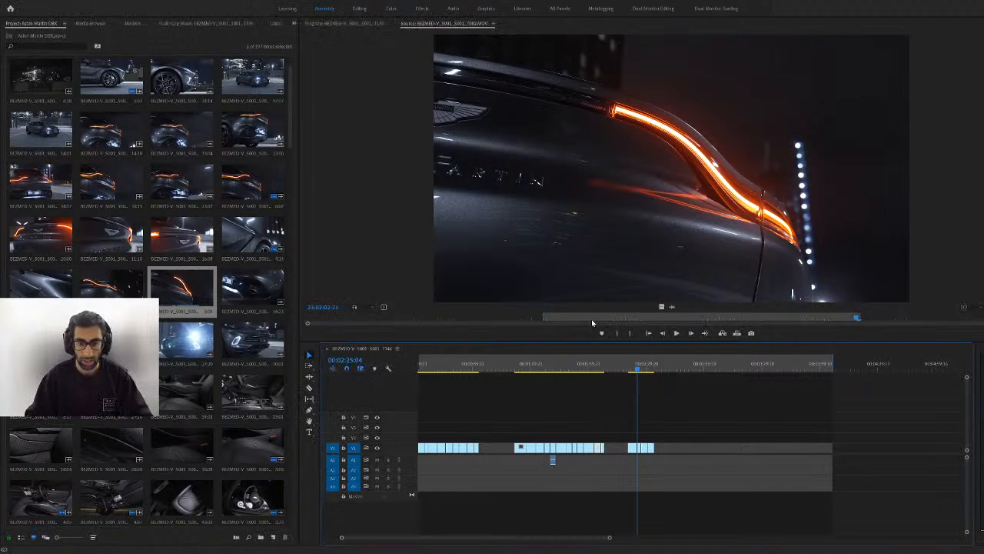
pyautogui.moveTo(587, 319); pyautogui.dragTo(791, 334)
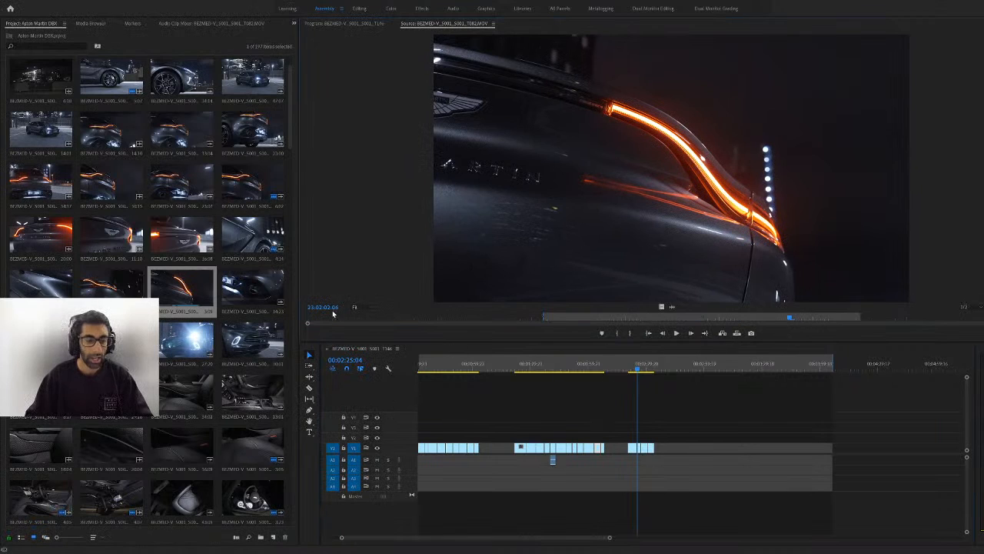
# Mark a section of the rear bumper and exhaust clip and append its video to the third group on V1
pyautogui.doubleClick(253, 290)
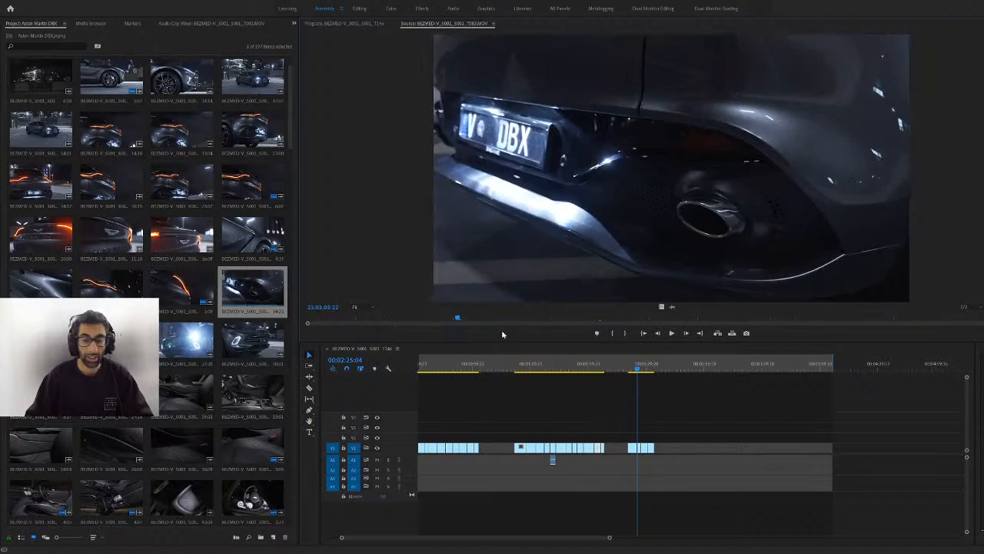
pyautogui.moveTo(502, 334); pyautogui.dragTo(707, 356)
pyautogui.press('i')
pyautogui.moveTo(769, 317); pyautogui.dragTo(937, 317)
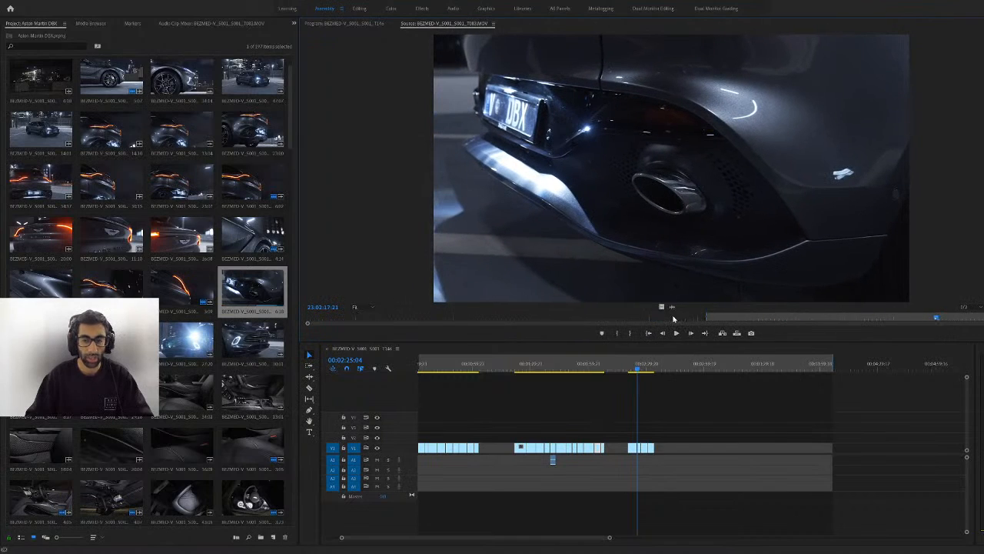
pyautogui.press('o')
pyautogui.moveTo(662, 308); pyautogui.dragTo(660, 451)
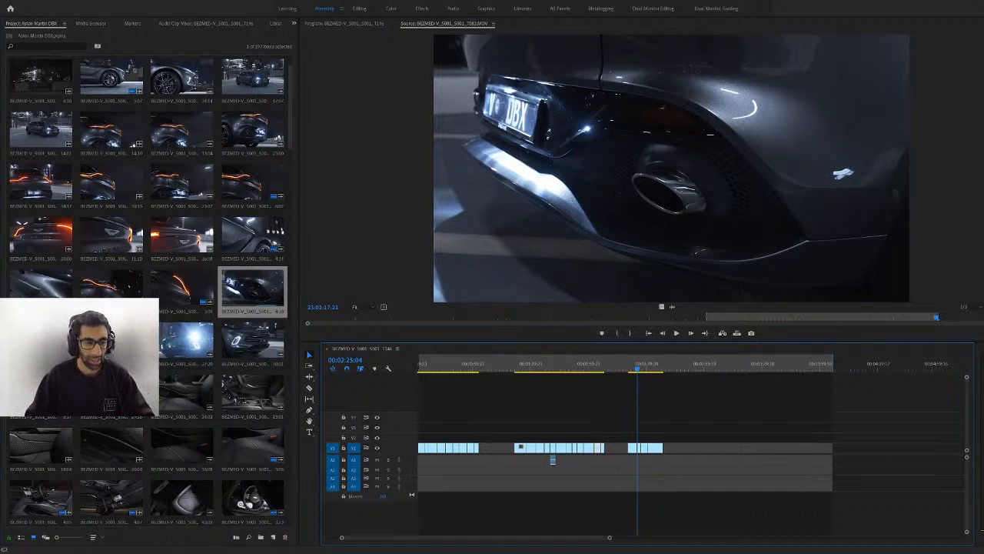
# Mark a short early section of the bonnet vent clip and append its video to the third group
pyautogui.doubleClick(40, 339)
pyautogui.moveTo(355, 318); pyautogui.dragTo(280, 351)
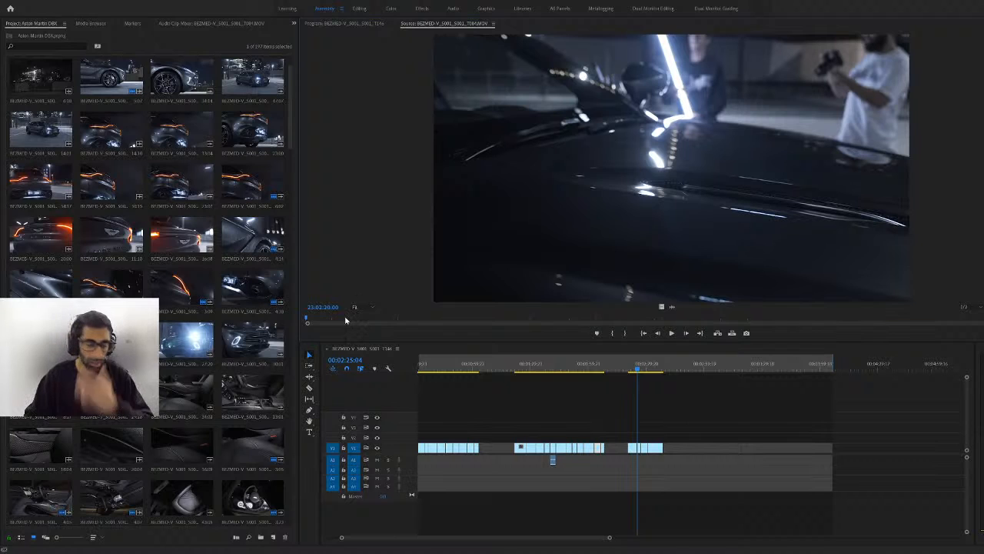
pyautogui.moveTo(377, 324); pyautogui.dragTo(501, 318)
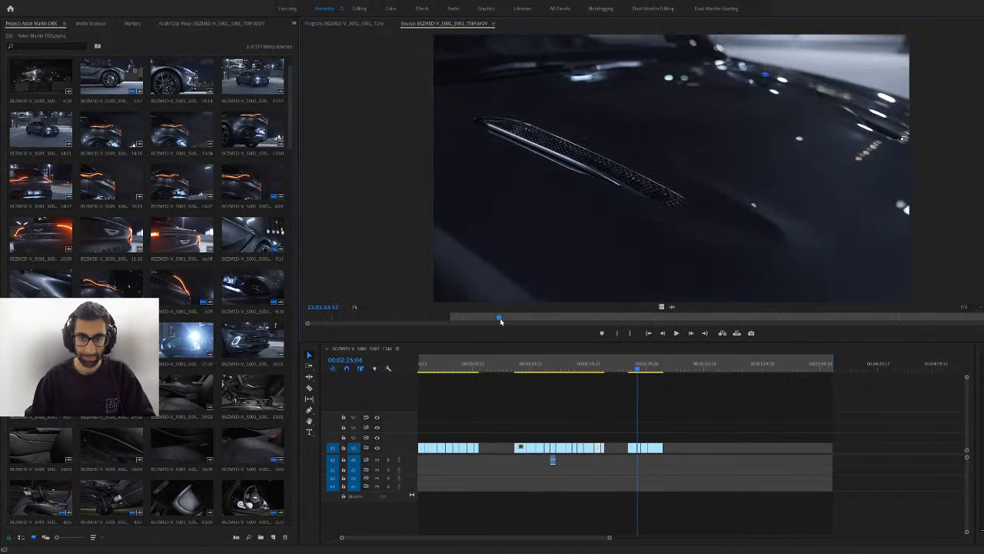
pyautogui.press('o')
pyautogui.moveTo(661, 306); pyautogui.dragTo(666, 445)
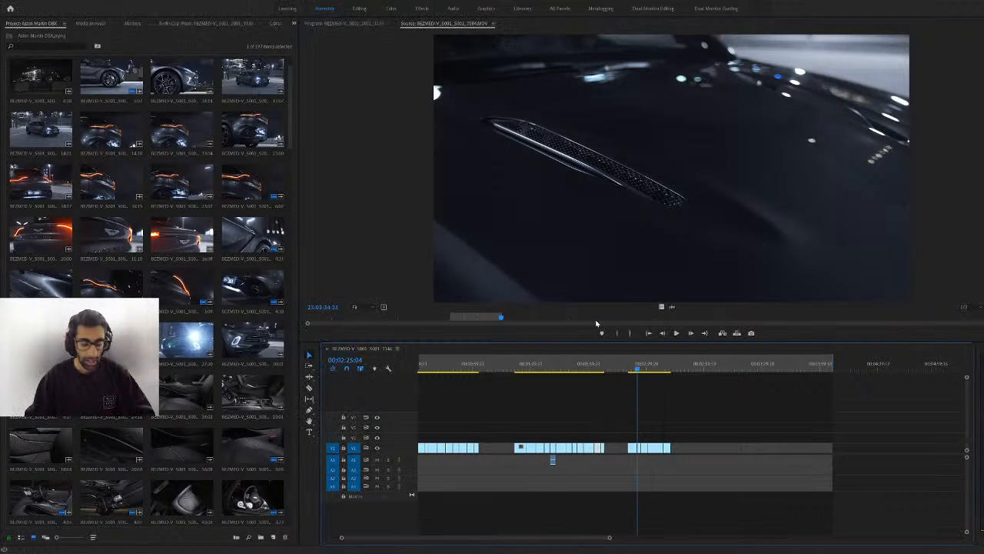
# Mark a second section near the end of the bonnet vent clip and append its video to the third group
pyautogui.moveTo(503, 320); pyautogui.dragTo(962, 335)
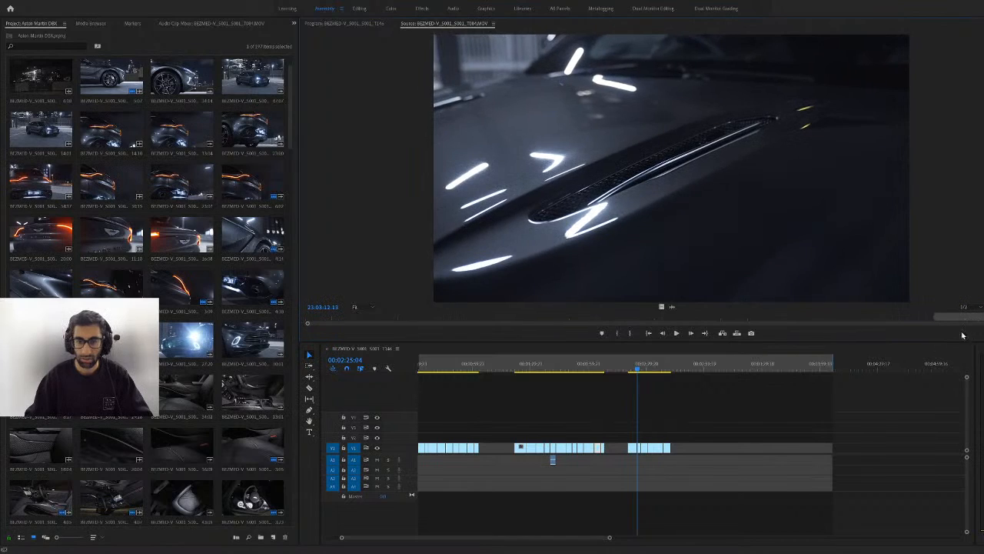
pyautogui.click(671, 307)
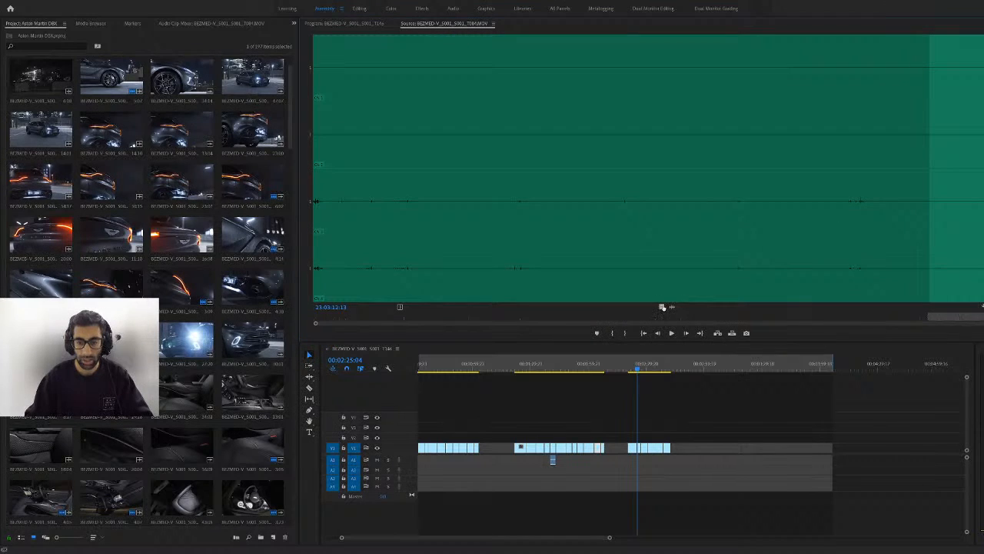
pyautogui.moveTo(662, 307); pyautogui.dragTo(674, 447)
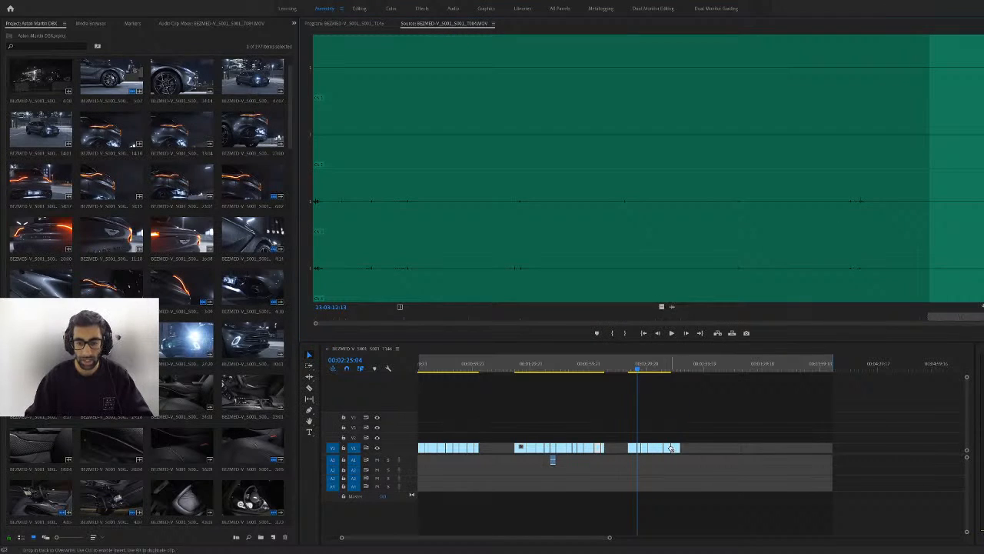
pyautogui.click(662, 307)
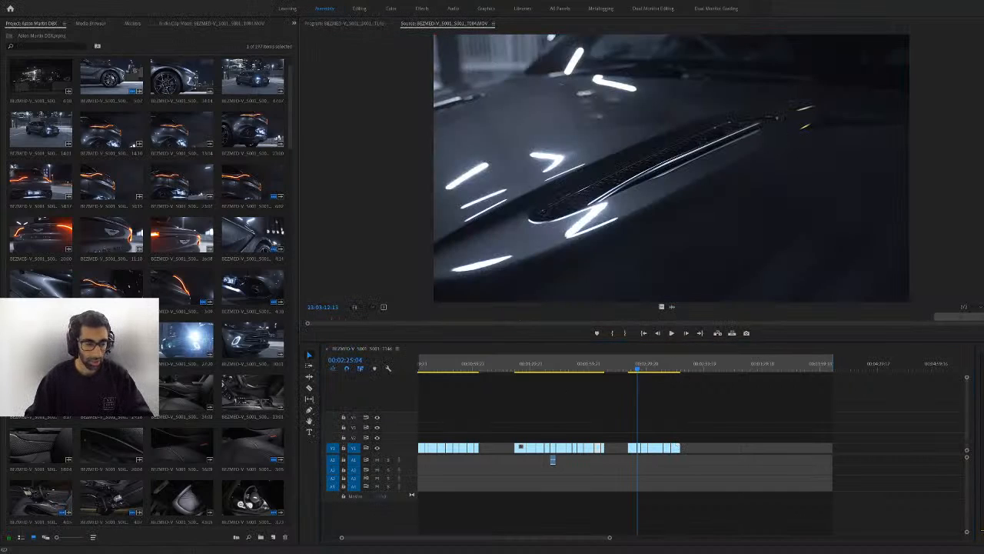
# Mark a section of the bonnet badge clip and append its video to the third group on V1
pyautogui.doubleClick(111, 339)
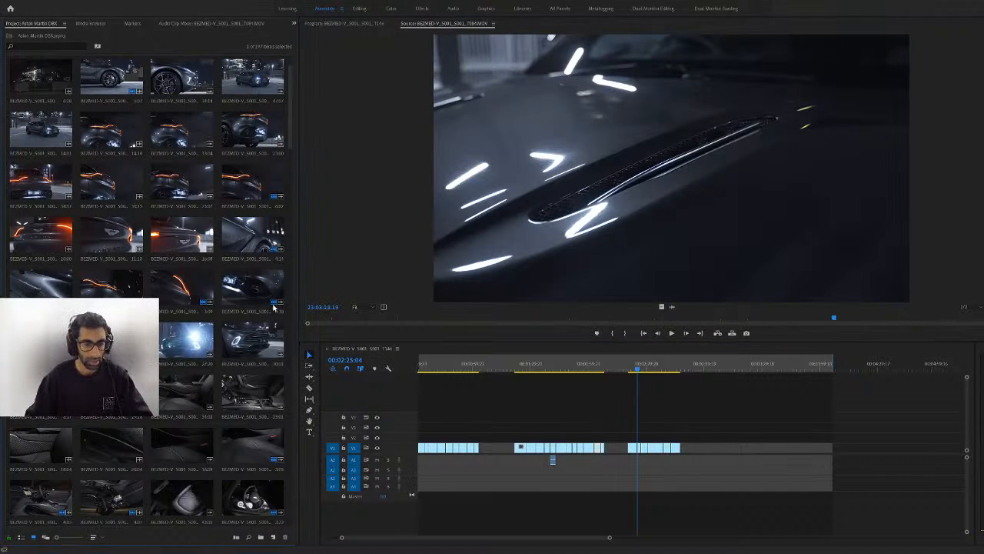
pyautogui.moveTo(339, 320); pyautogui.dragTo(855, 331)
pyautogui.press('i')
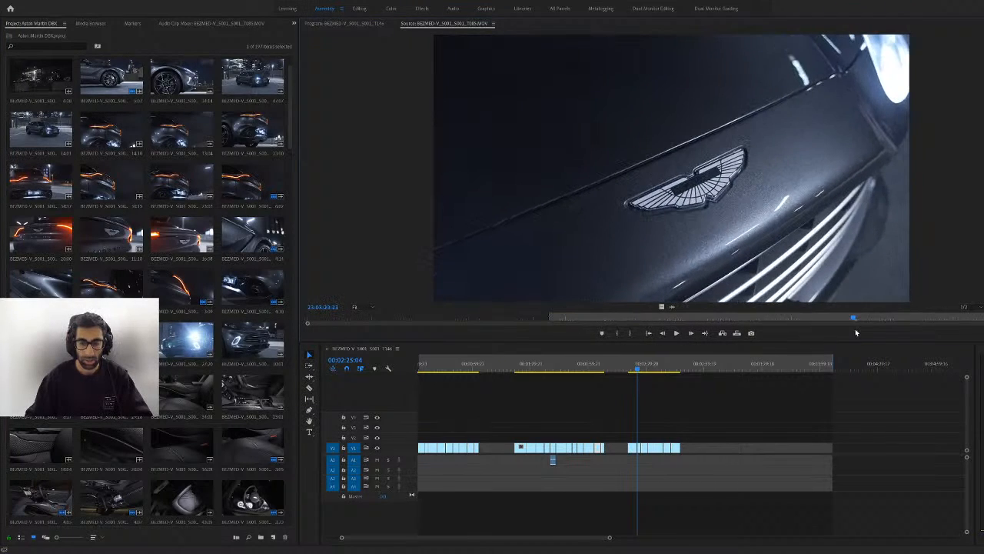
pyautogui.press('o')
pyautogui.moveTo(669, 373); pyautogui.dragTo(688, 447)
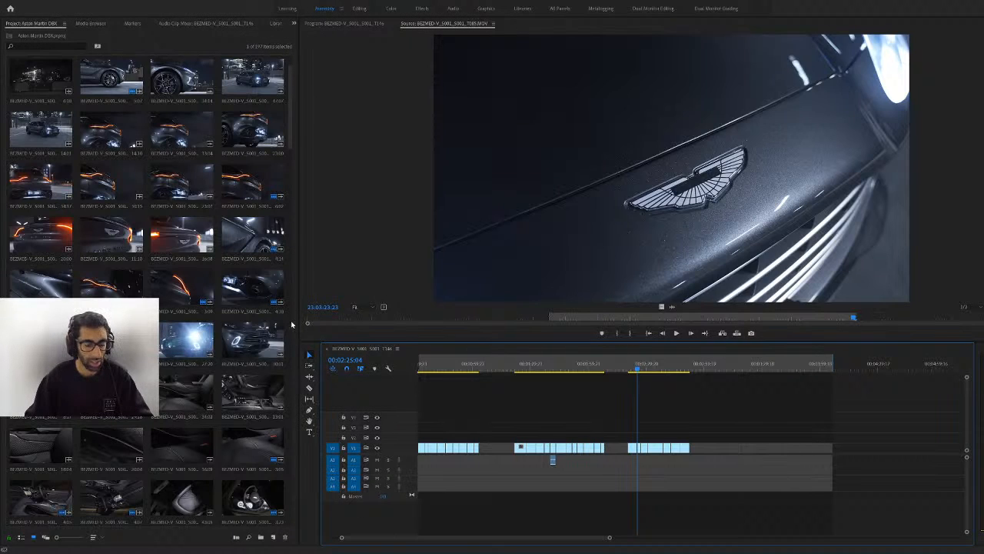
# Preview the night front headlight clip, and append a marked section of the front grille close-up clip to the third group
pyautogui.doubleClick(187, 342)
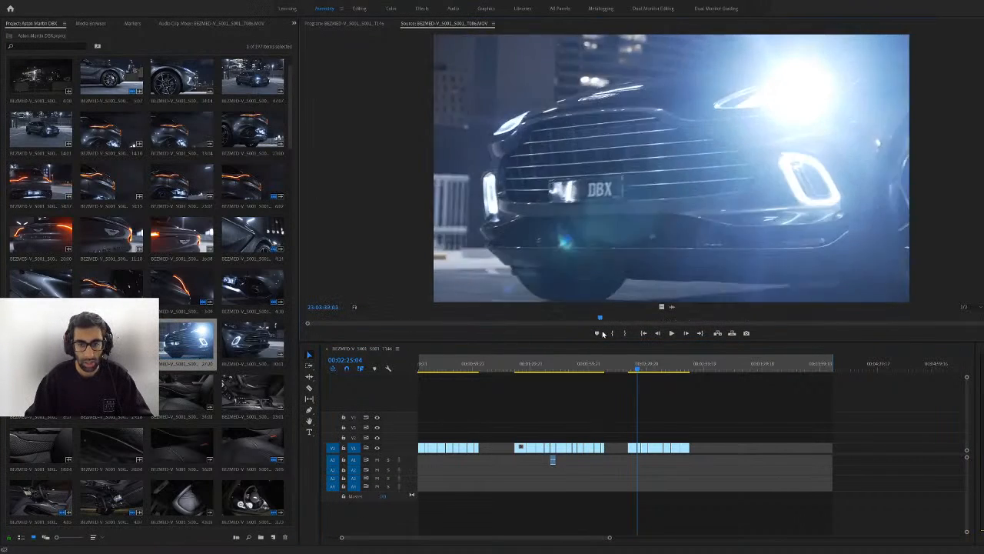
pyautogui.moveTo(602, 334); pyautogui.dragTo(972, 314)
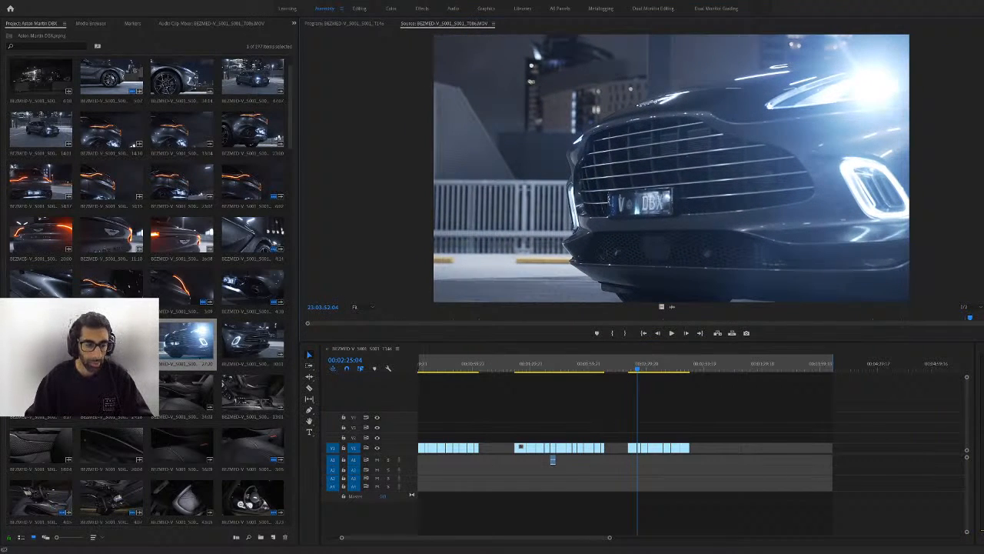
pyautogui.doubleClick(114, 396)
pyautogui.moveTo(349, 318); pyautogui.dragTo(698, 285)
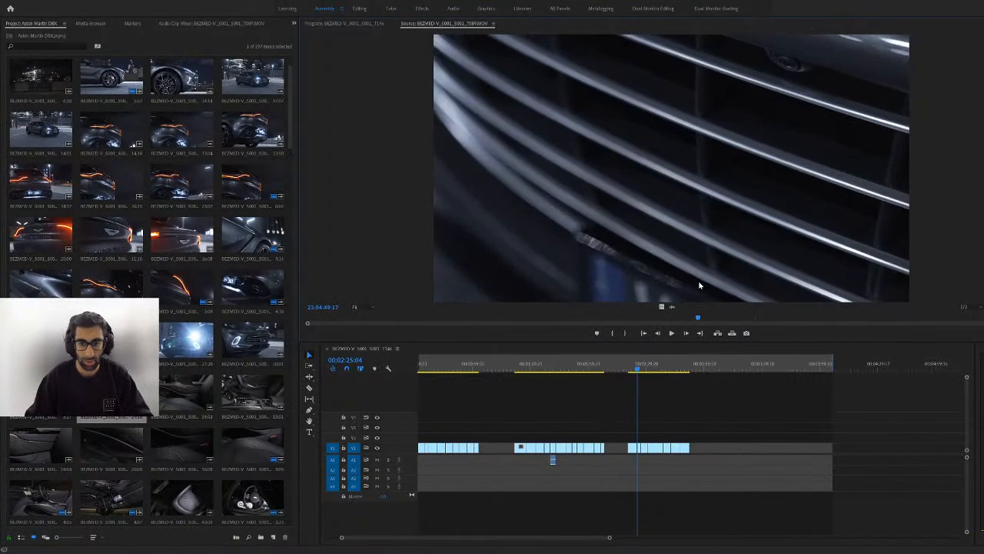
pyautogui.press('i')
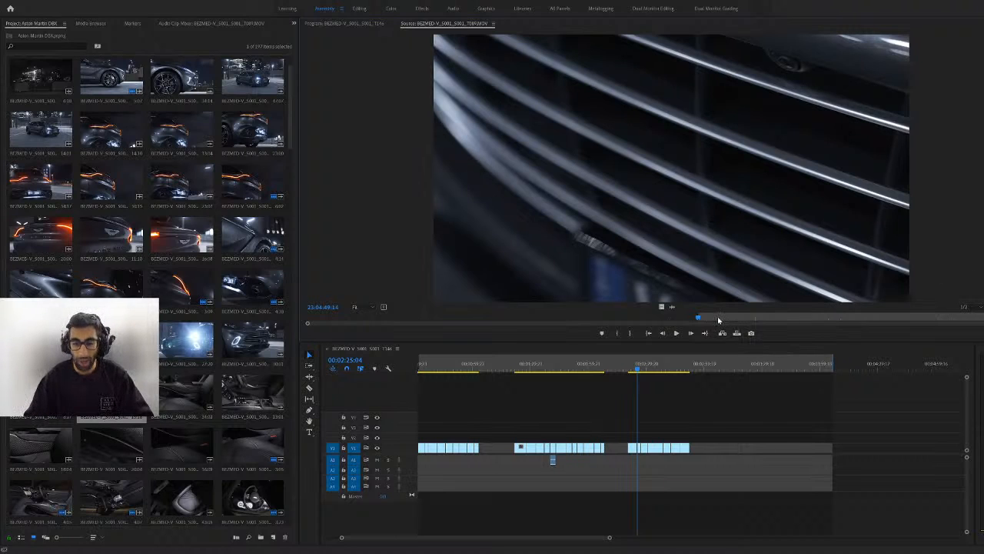
pyautogui.moveTo(719, 319); pyautogui.dragTo(806, 338)
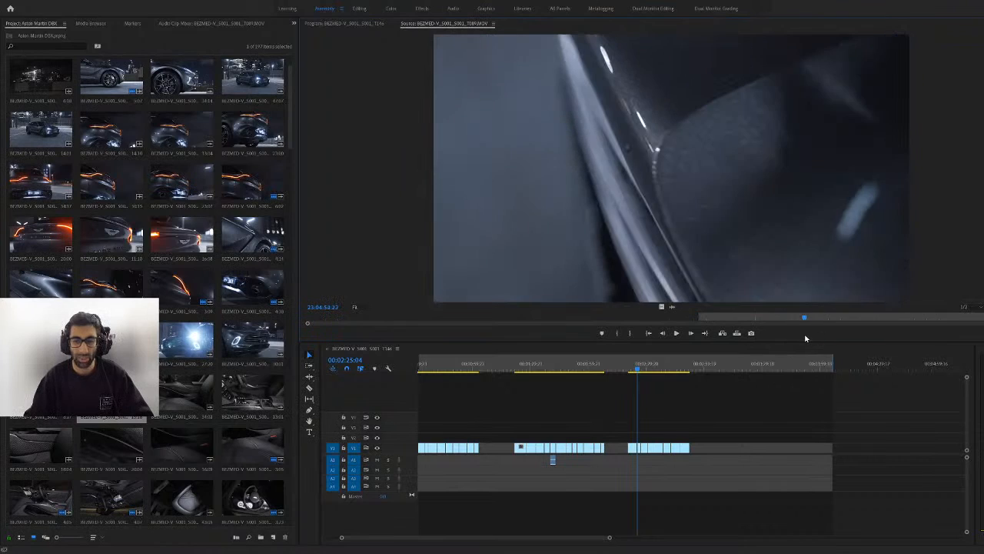
pyautogui.press('o')
pyautogui.moveTo(660, 307); pyautogui.dragTo(694, 447)
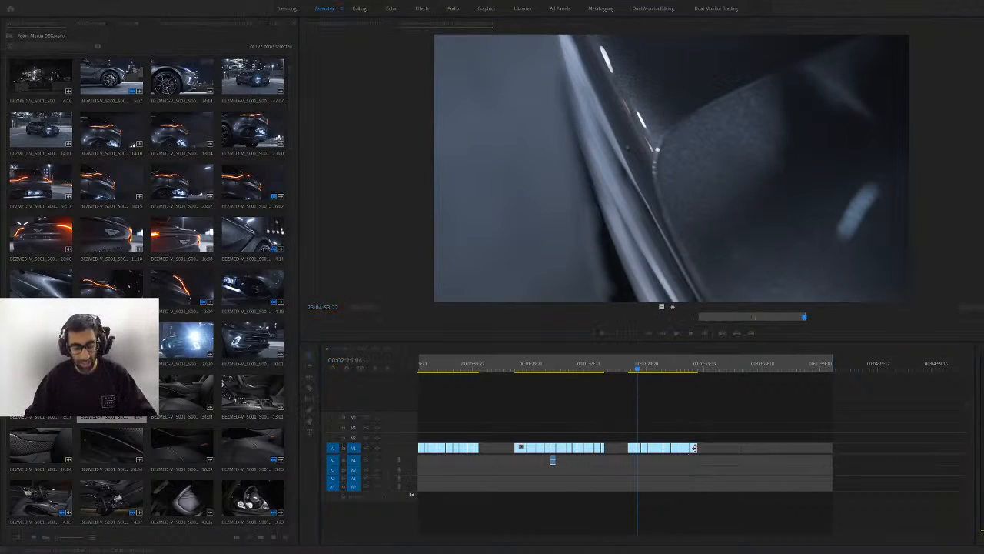
# Mark a second section at the end of the front grille close-up clip and append its video to the third group
pyautogui.moveTo(833, 320); pyautogui.dragTo(983, 323)
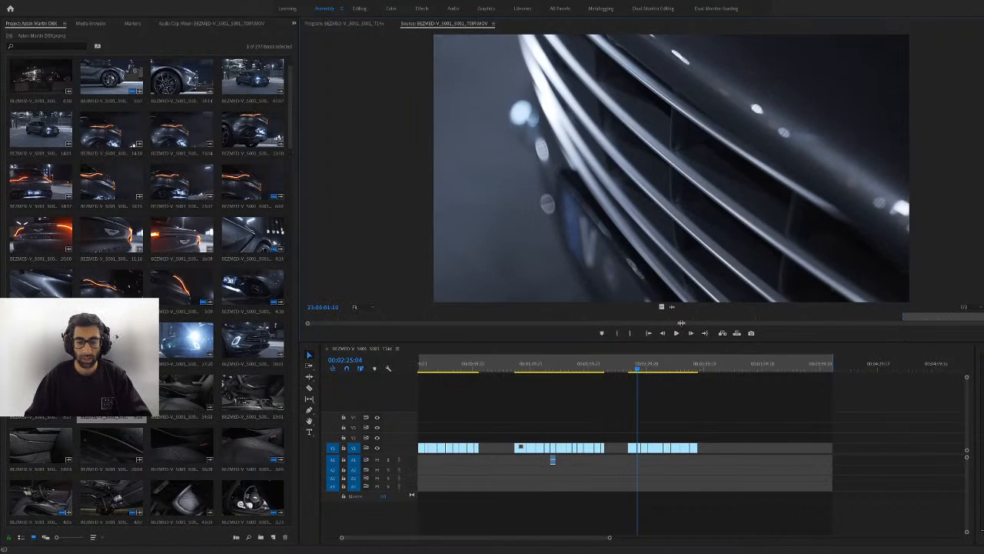
pyautogui.moveTo(693, 384); pyautogui.dragTo(700, 450)
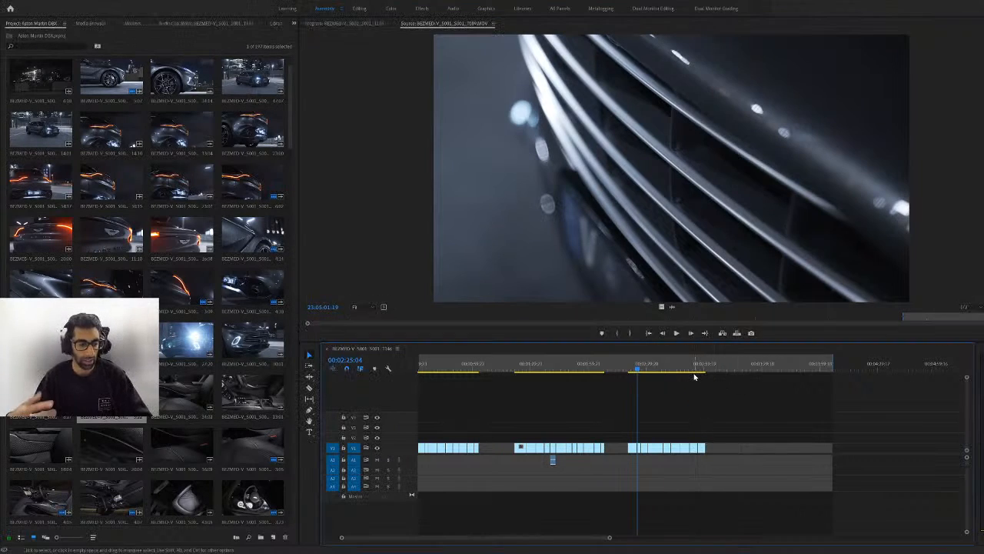
# Mark a late section of the first centre console clip, append its video to the third group, and check the rest of the clip
pyautogui.doubleClick(198, 386)
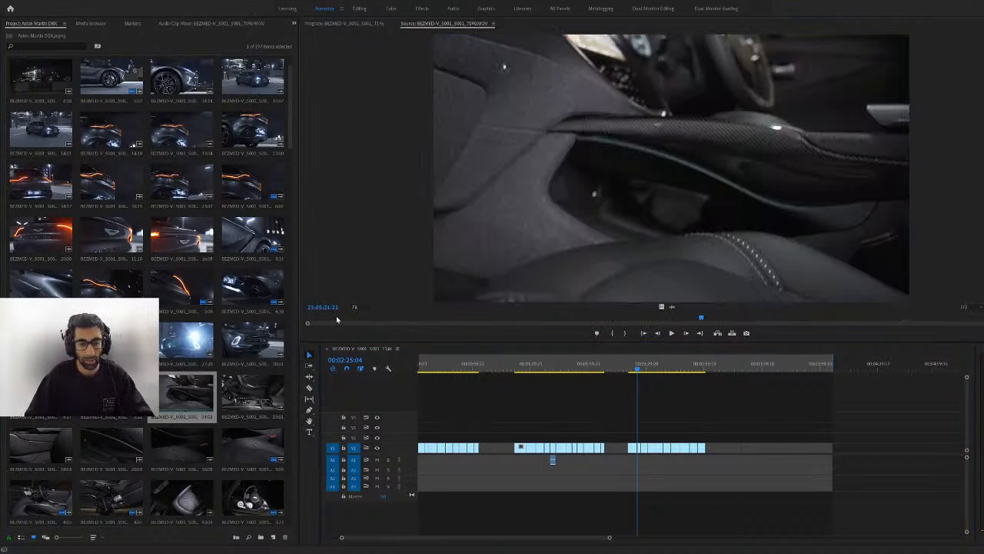
pyautogui.moveTo(339, 317); pyautogui.dragTo(902, 328)
pyautogui.press('i')
pyautogui.press('o')
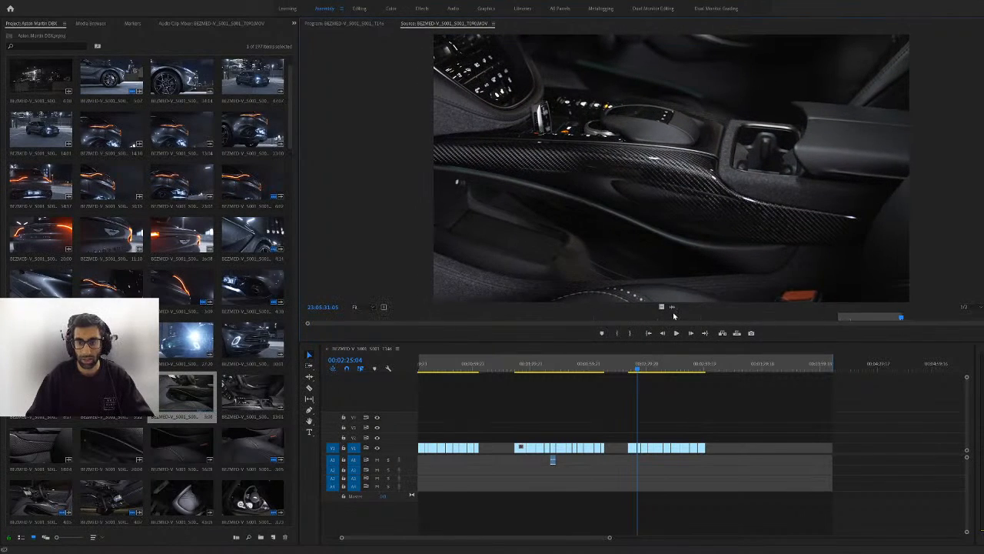
pyautogui.moveTo(703, 465); pyautogui.dragTo(716, 447)
pyautogui.moveTo(883, 317); pyautogui.dragTo(957, 326)
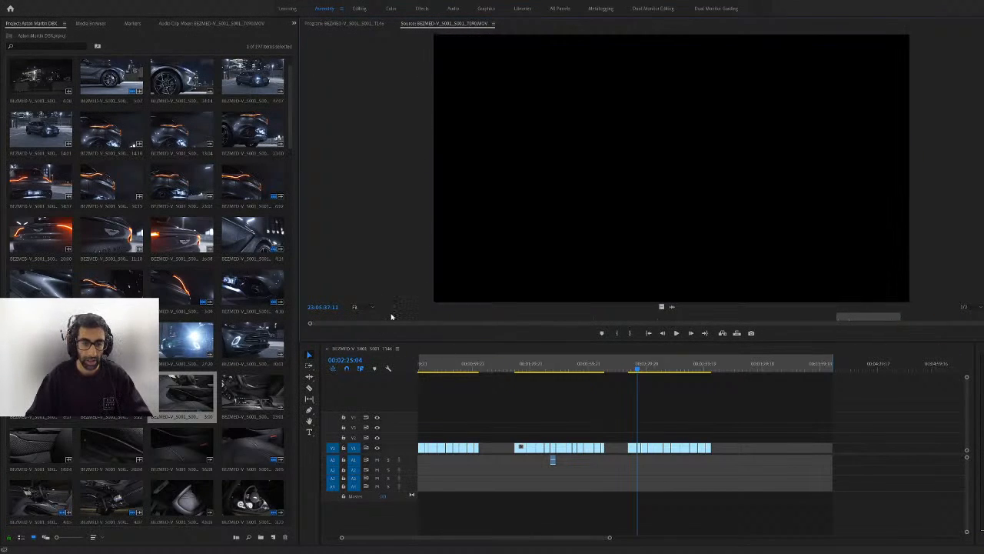
pyautogui.click(490, 320)
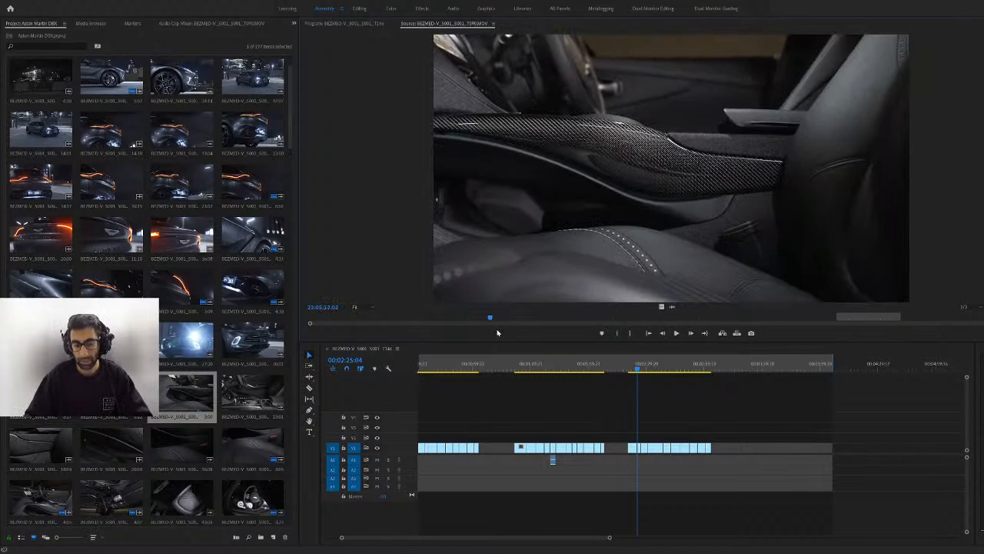
# Mark a section of the second centre console clip and append its video to the third group on V1
pyautogui.doubleClick(253, 394)
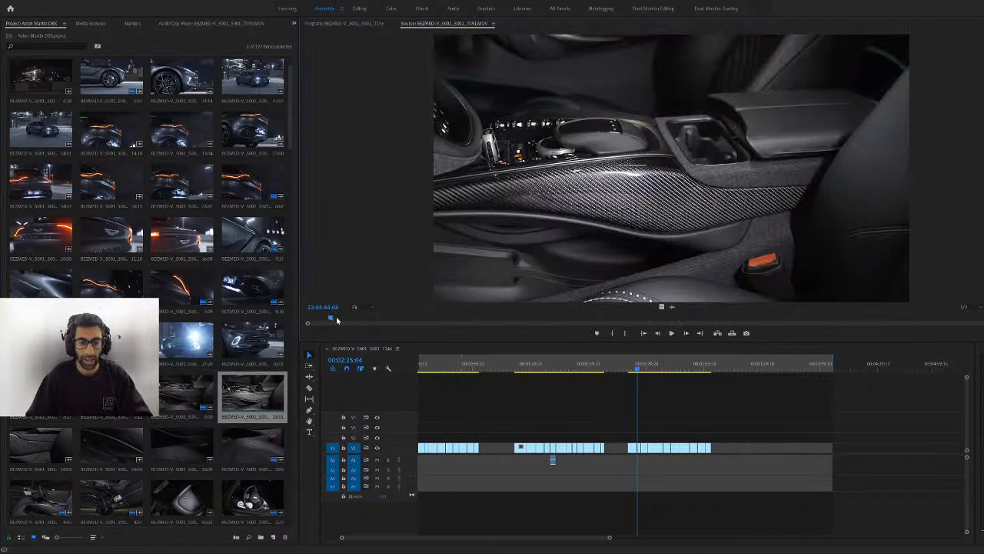
pyautogui.moveTo(336, 320); pyautogui.dragTo(913, 317)
pyautogui.press('i')
pyautogui.moveTo(662, 307); pyautogui.dragTo(652, 352)
pyautogui.press('o')
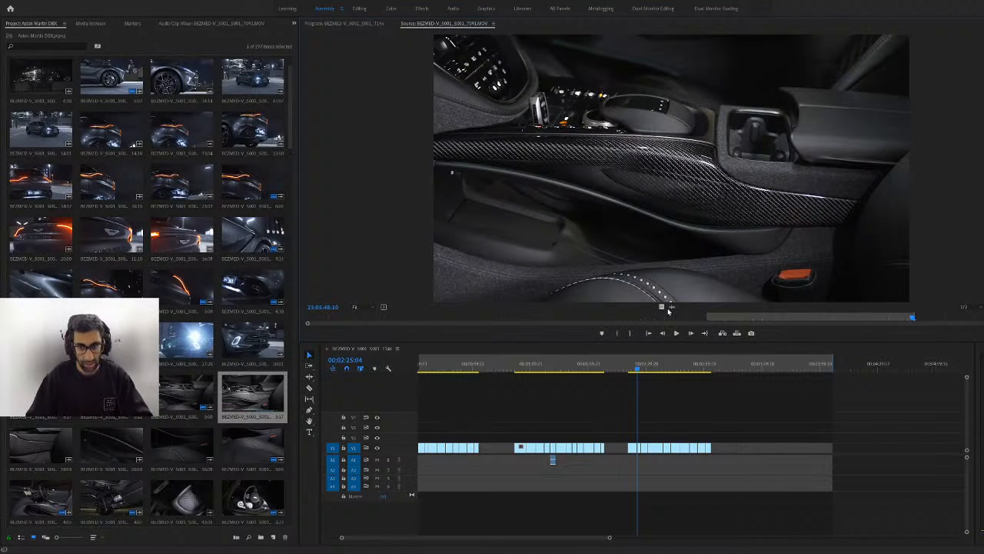
pyautogui.moveTo(669, 308); pyautogui.dragTo(714, 453)
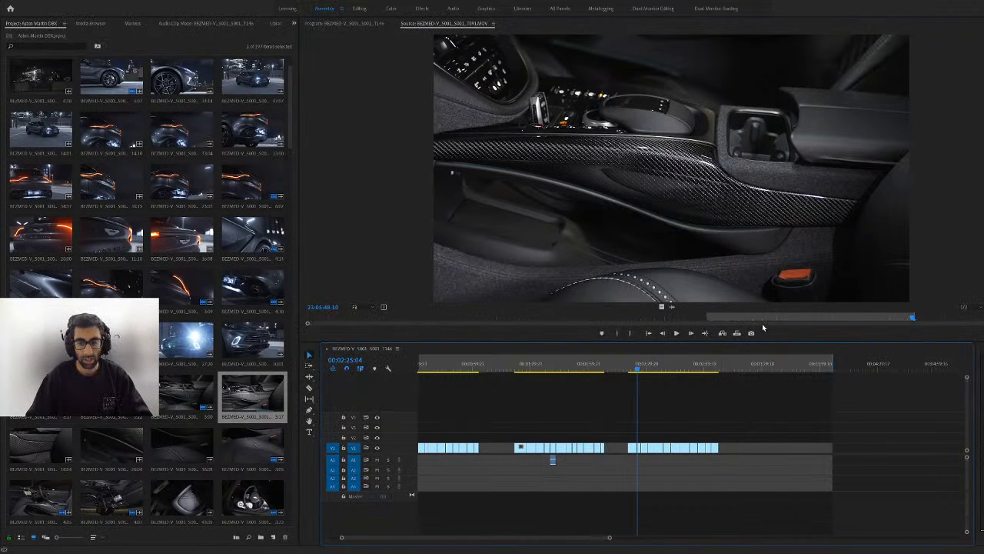
# Mark a late section of the carbon-fibre console trim clip and append its video to the third group
pyautogui.doubleClick(38, 441)
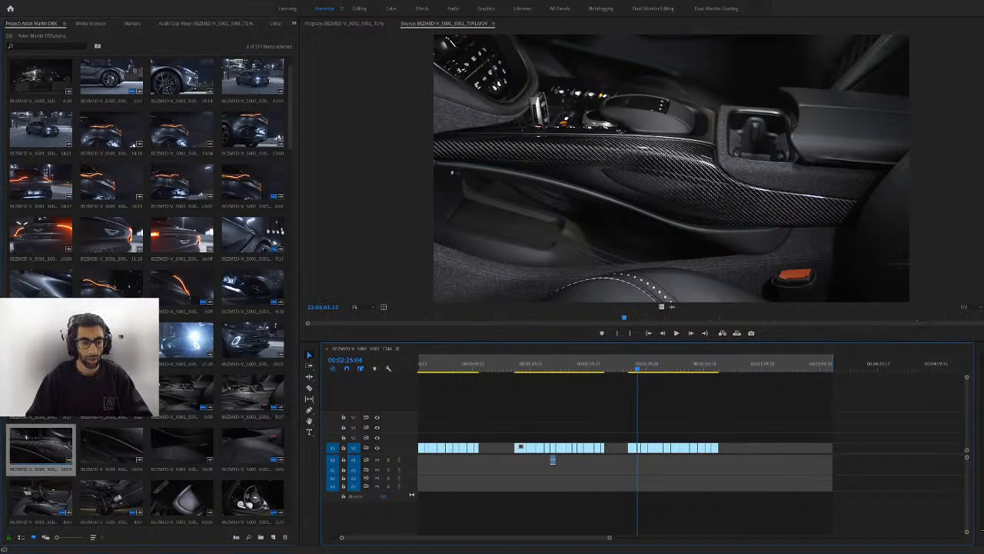
pyautogui.moveTo(549, 319); pyautogui.dragTo(973, 328)
pyautogui.press('i')
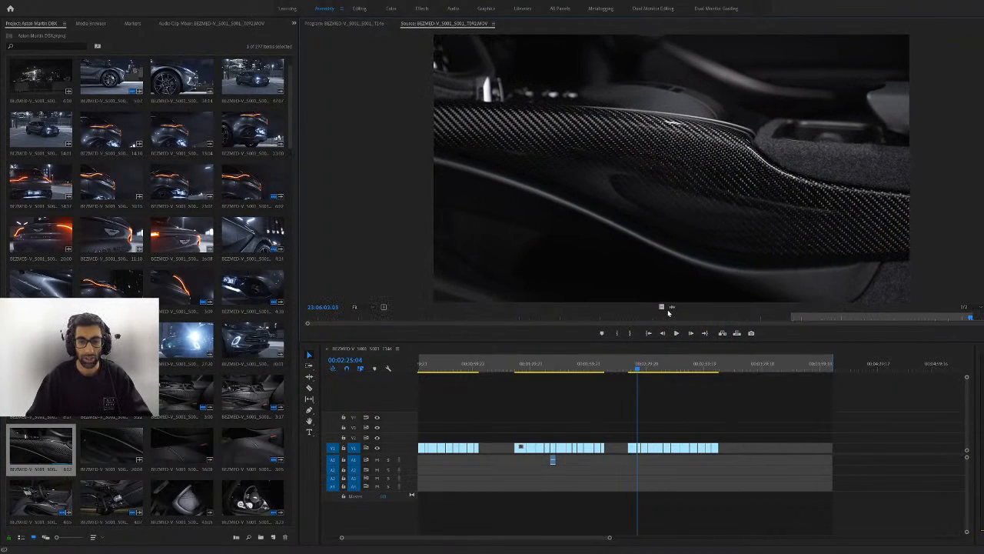
pyautogui.moveTo(663, 308); pyautogui.dragTo(718, 446)
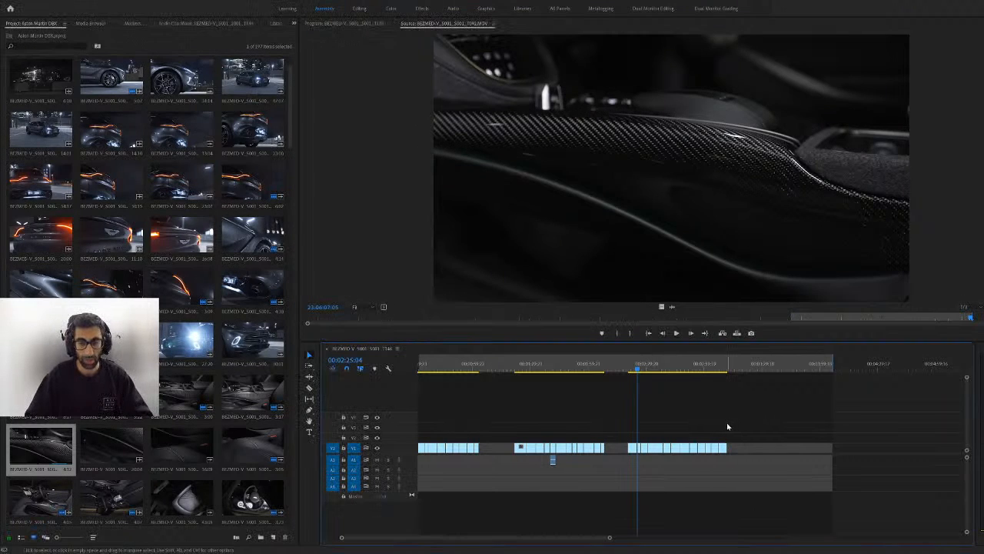
# Mark a late section of the carbon-fibre weave close-up clip and append its video to the third group
pyautogui.doubleClick(120, 444)
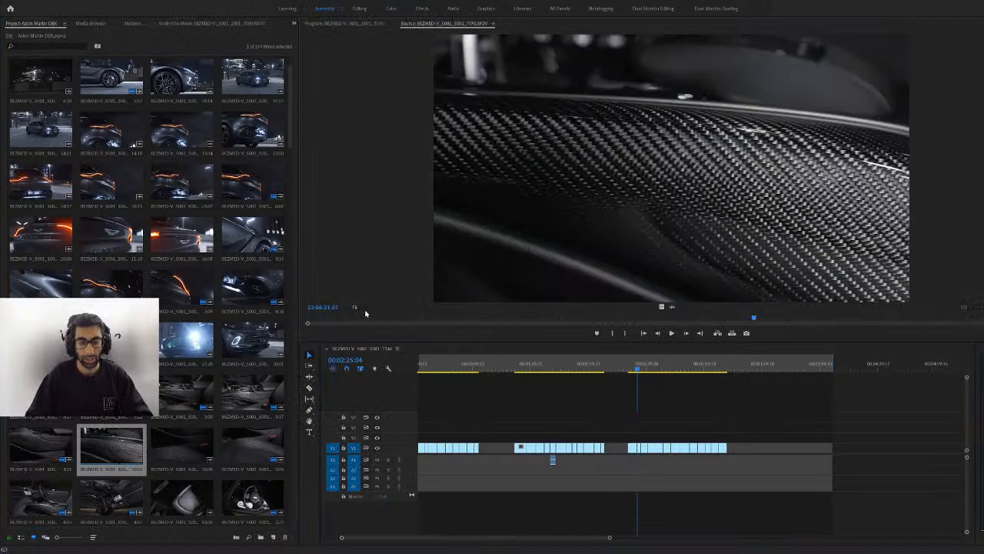
pyautogui.moveTo(337, 320); pyautogui.dragTo(774, 321)
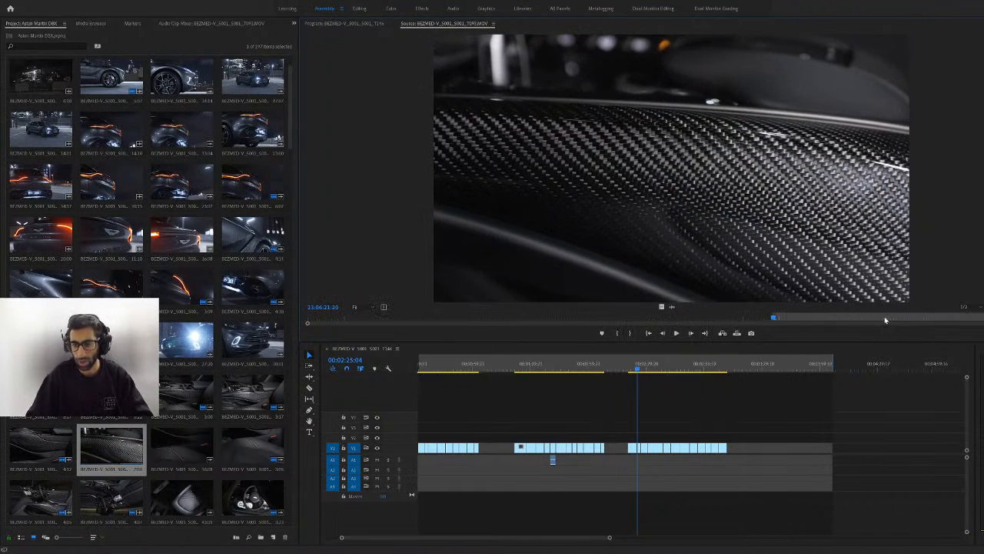
pyautogui.moveTo(856, 317); pyautogui.dragTo(979, 312)
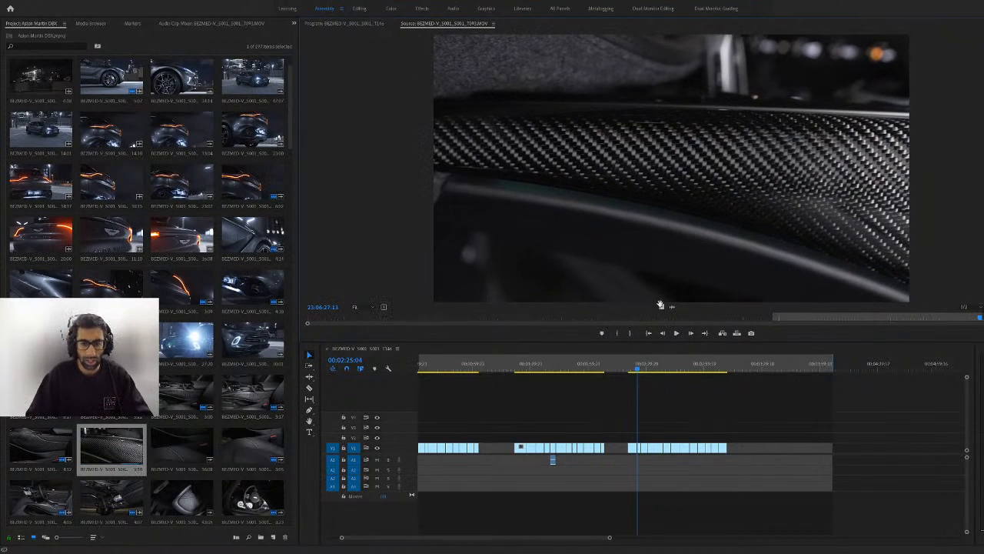
pyautogui.moveTo(660, 304); pyautogui.dragTo(733, 448)
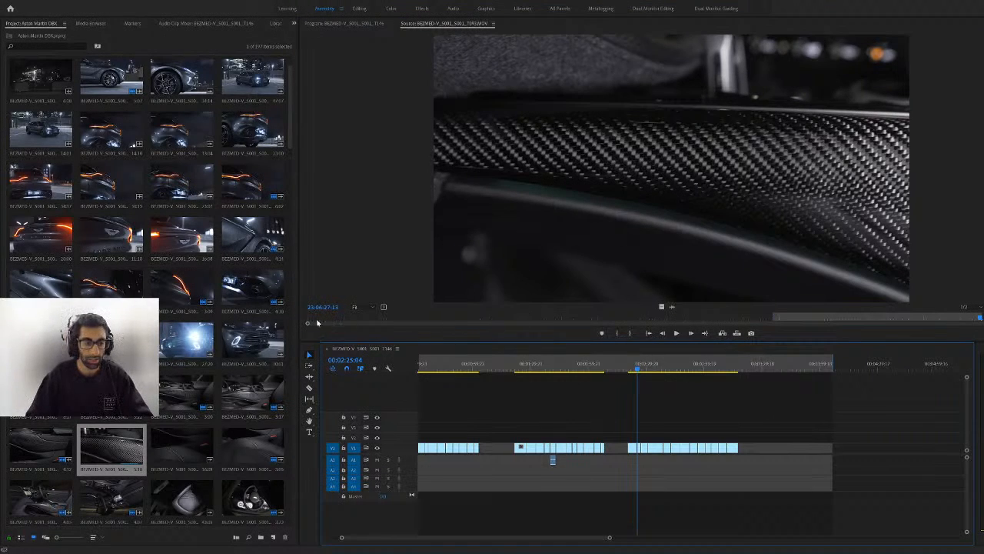
# Mark a section near the end of the first seat stitching clip and append its video to the third group
pyautogui.doubleClick(178, 448)
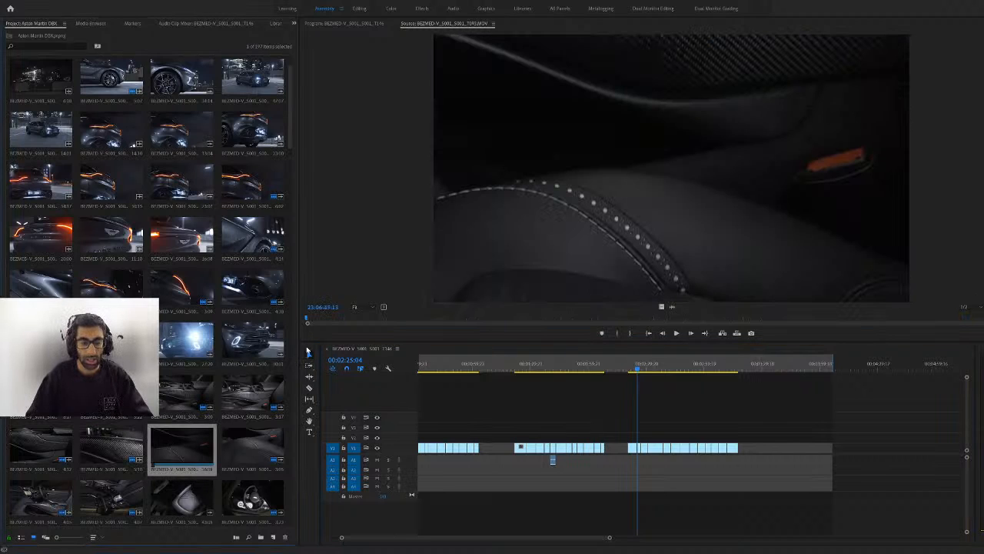
pyautogui.click(413, 318)
pyautogui.moveTo(415, 318); pyautogui.dragTo(983, 321)
pyautogui.press('i')
pyautogui.click(973, 318)
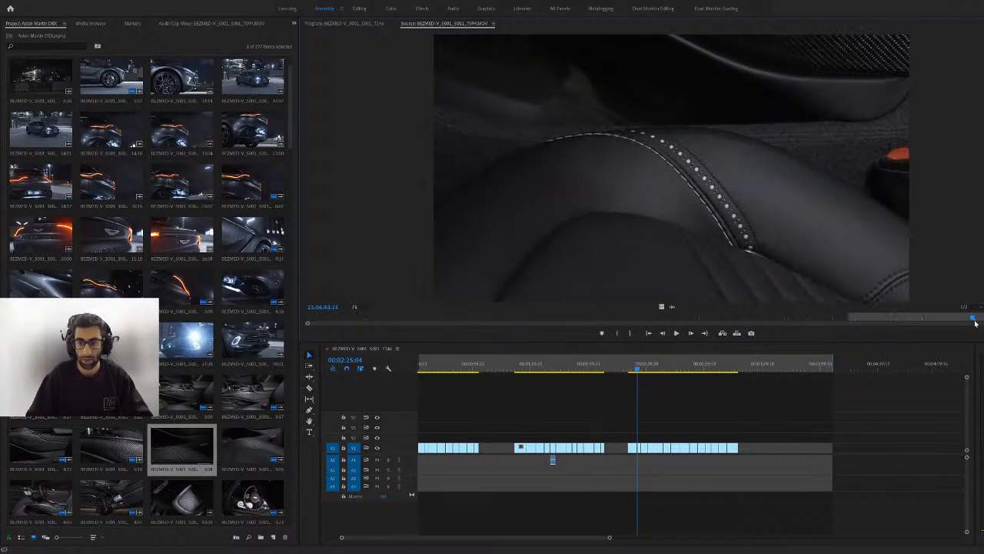
pyautogui.moveTo(661, 307); pyautogui.dragTo(740, 444)
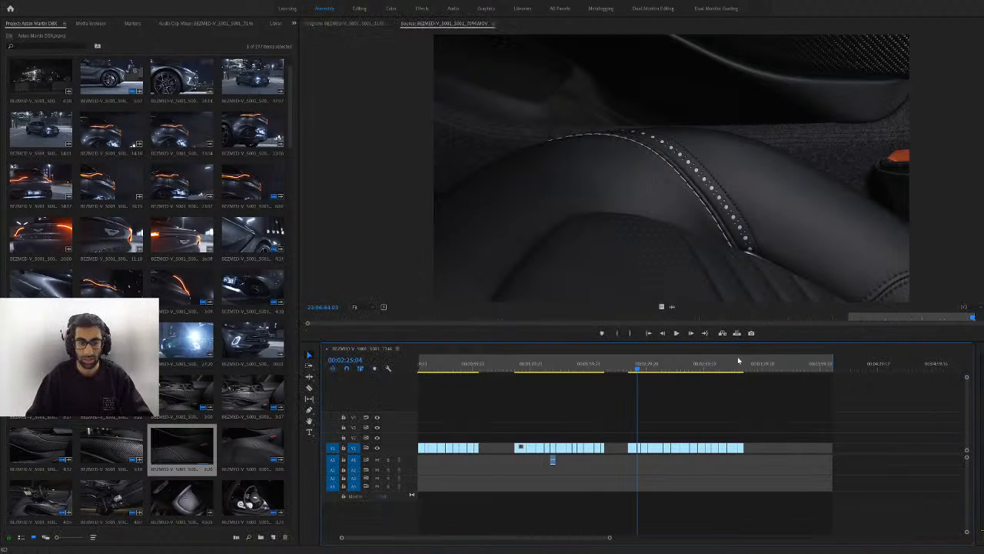
# Mark the closing section of the second seat stitching clip and append its video to the third group
pyautogui.doubleClick(253, 446)
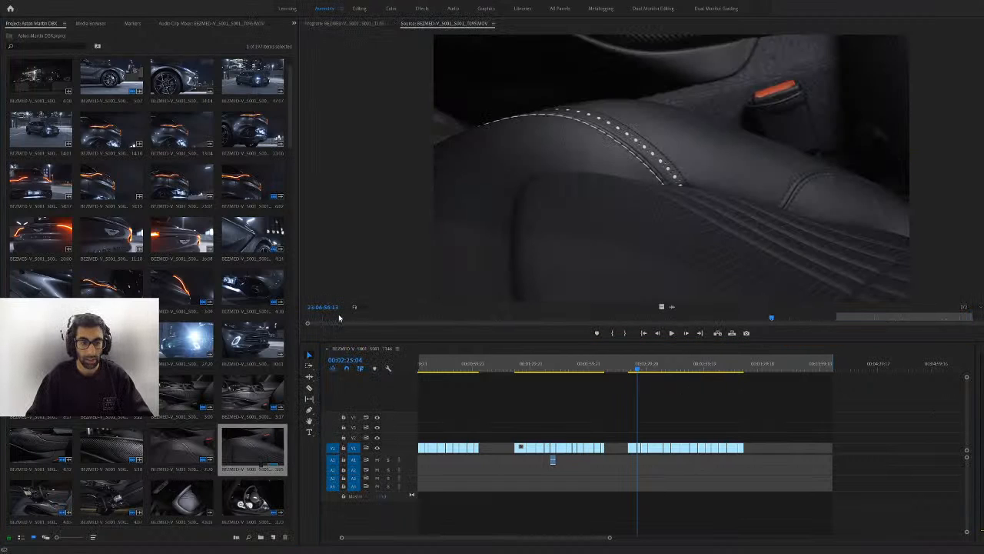
pyautogui.moveTo(343, 318); pyautogui.dragTo(807, 334)
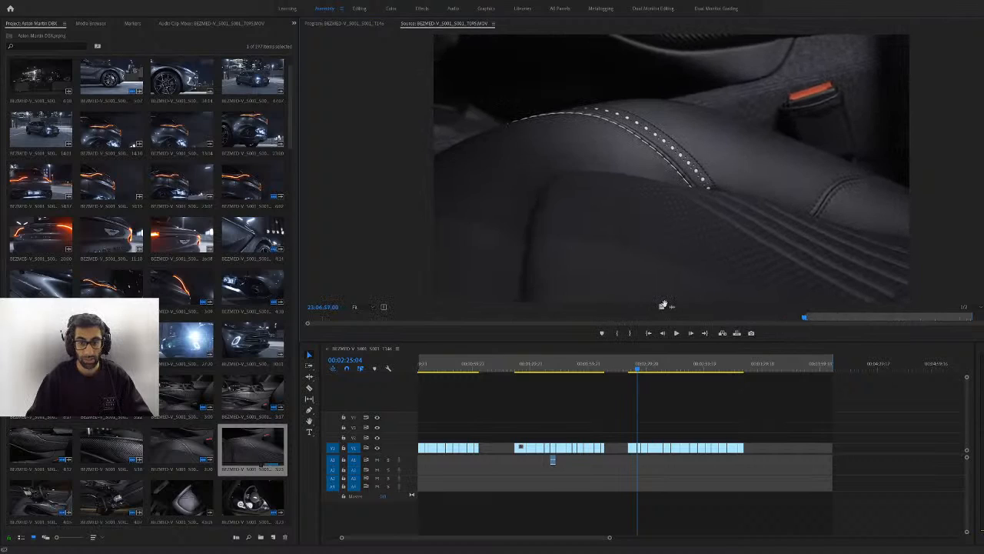
pyautogui.moveTo(663, 305); pyautogui.dragTo(720, 435)
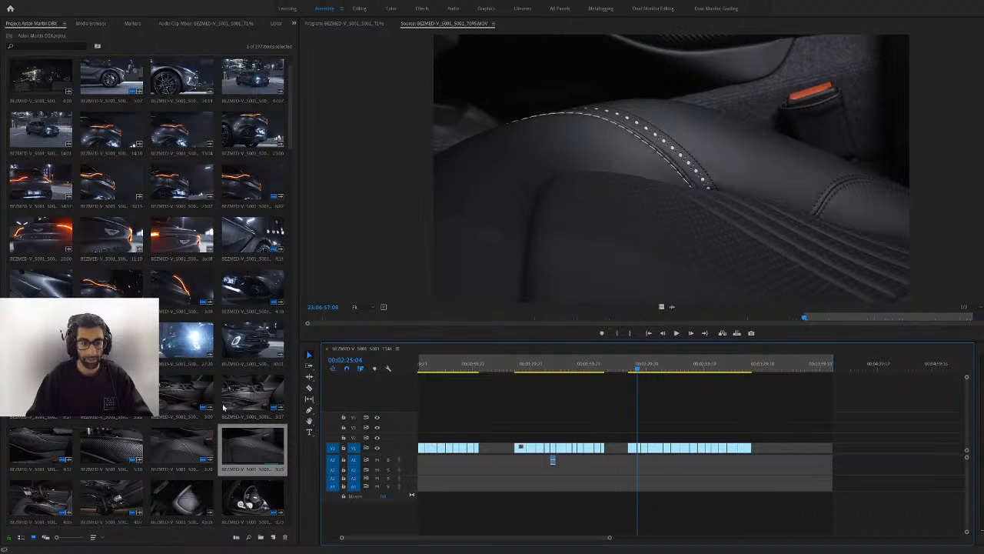
# Mark a section of the wide dashboard and steering wheel clip and append its video to the third group
pyautogui.scroll(-1, 224, 408)
pyautogui.click(48, 443)
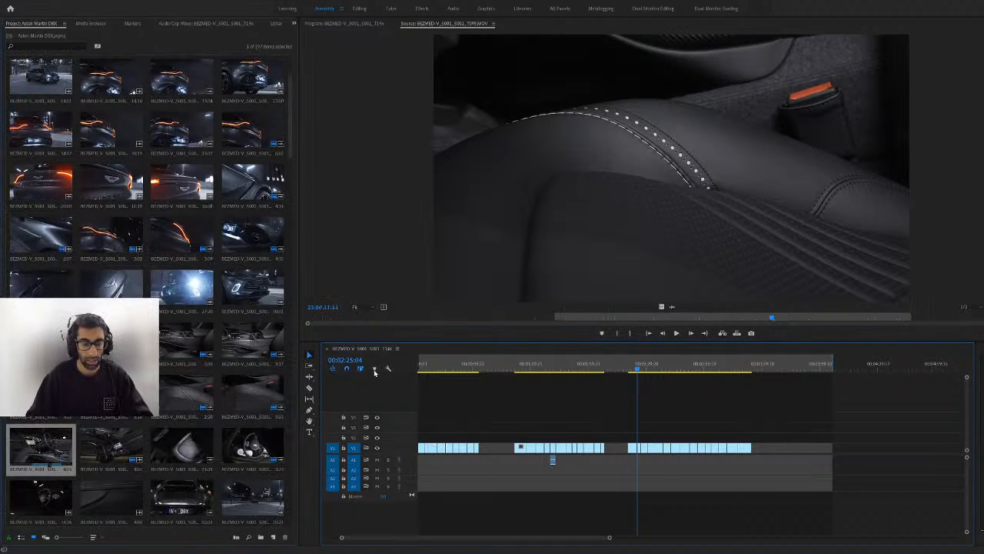
pyautogui.moveTo(329, 317); pyautogui.dragTo(535, 354)
pyautogui.press('i')
pyautogui.moveTo(588, 320); pyautogui.dragTo(851, 335)
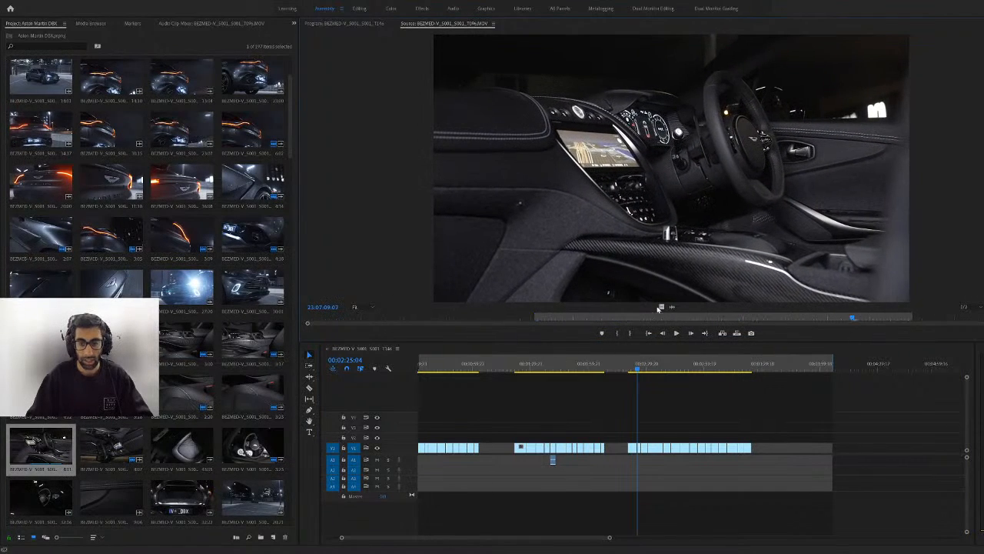
pyautogui.moveTo(658, 309); pyautogui.dragTo(747, 454)
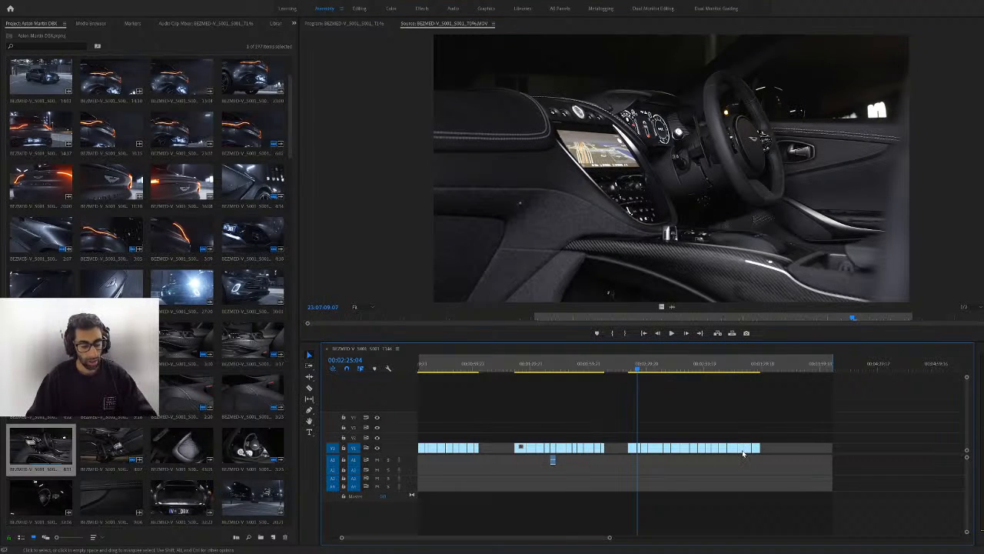
# Mark an early and a middle section of the perforated seat clip, appending each section's video to the third group
pyautogui.doubleClick(181, 445)
pyautogui.moveTo(334, 319); pyautogui.dragTo(442, 321)
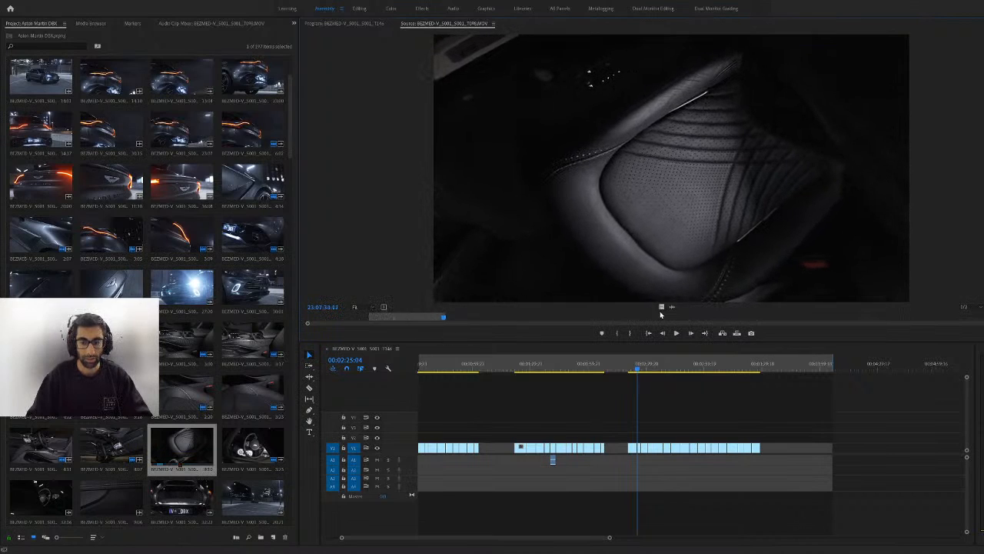
pyautogui.moveTo(662, 307); pyautogui.dragTo(757, 452)
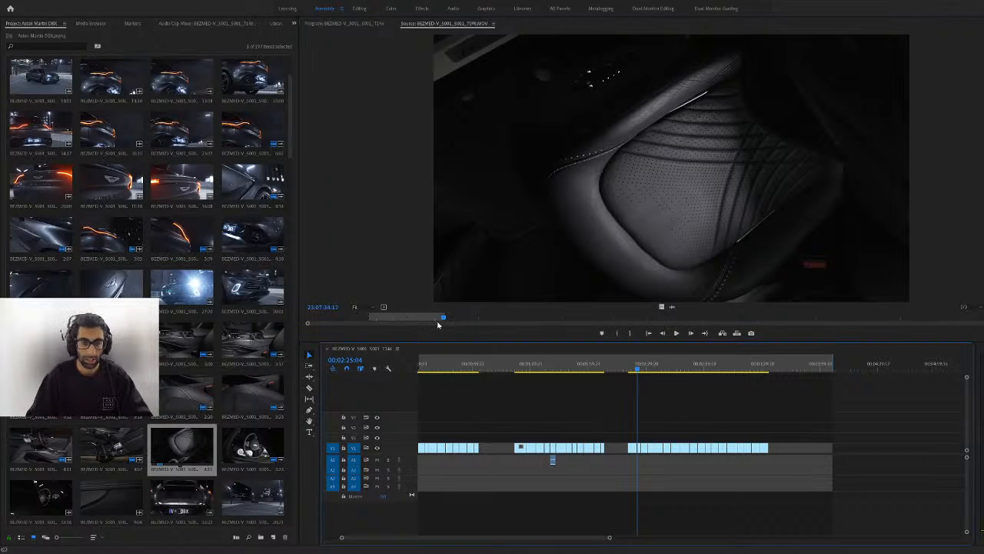
pyautogui.moveTo(440, 318); pyautogui.dragTo(762, 435)
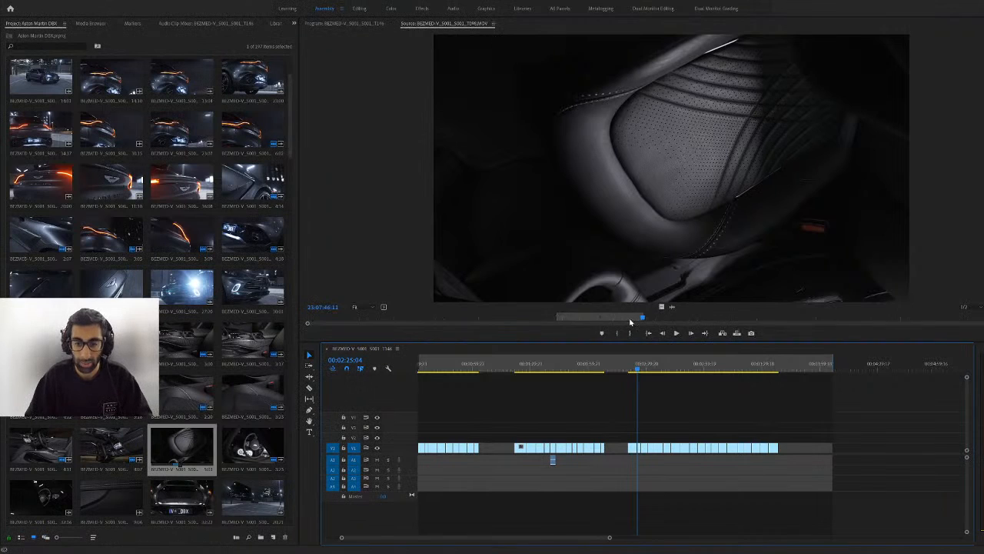
# Mark the steering wheel and instrument cluster section late in the seat clip and append its video to the third group
pyautogui.click(678, 317)
pyautogui.moveTo(680, 329); pyautogui.dragTo(841, 391)
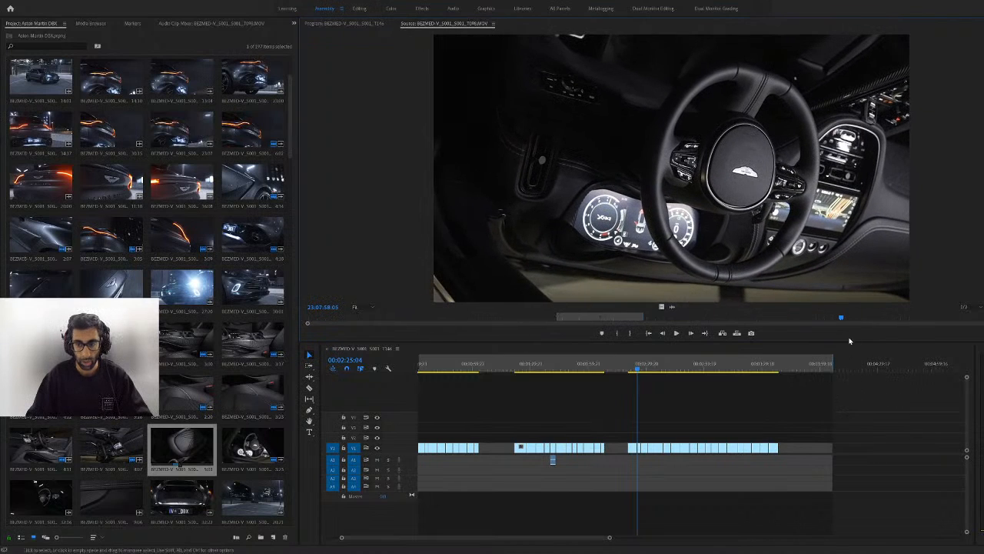
pyautogui.moveTo(861, 312); pyautogui.dragTo(893, 327)
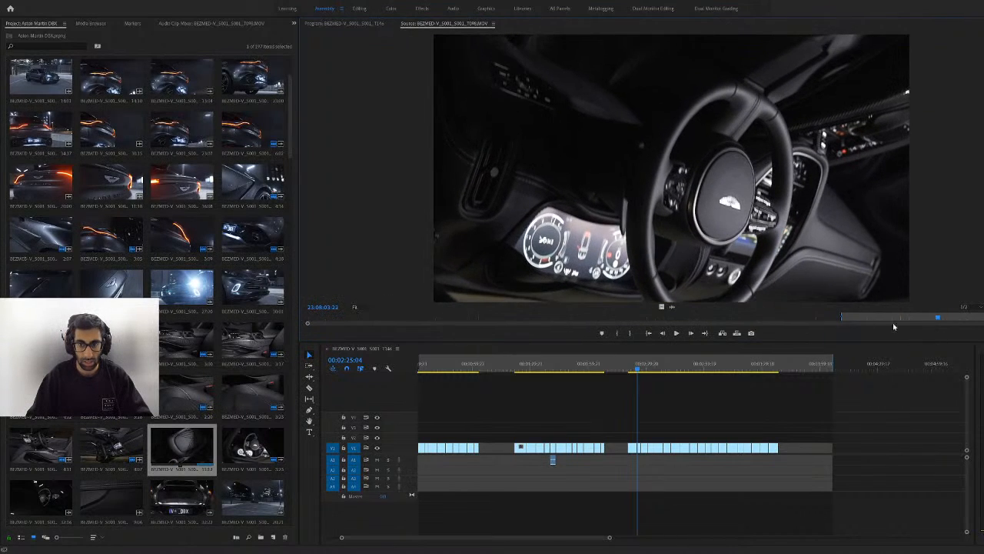
pyautogui.click(931, 318)
pyautogui.press('o')
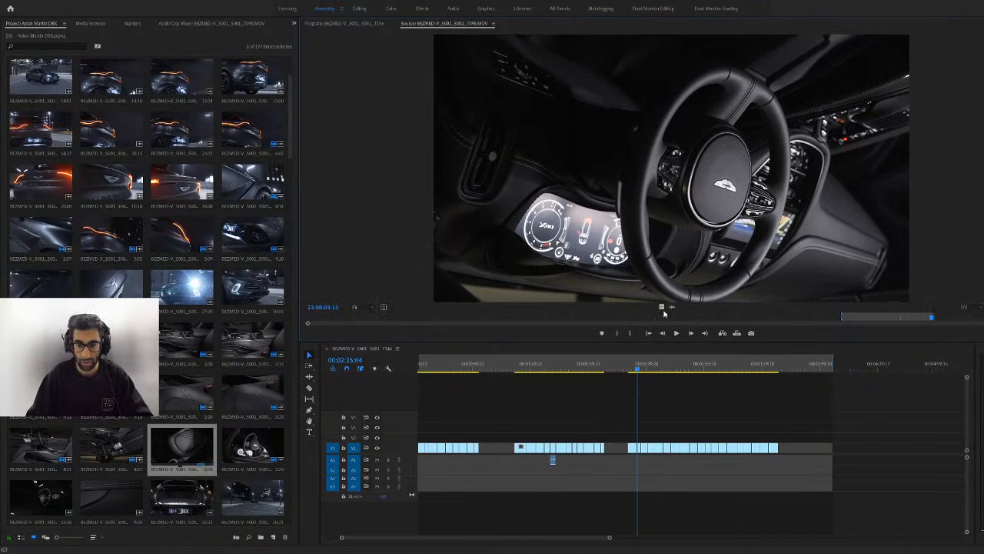
pyautogui.moveTo(662, 307); pyautogui.dragTo(783, 447)
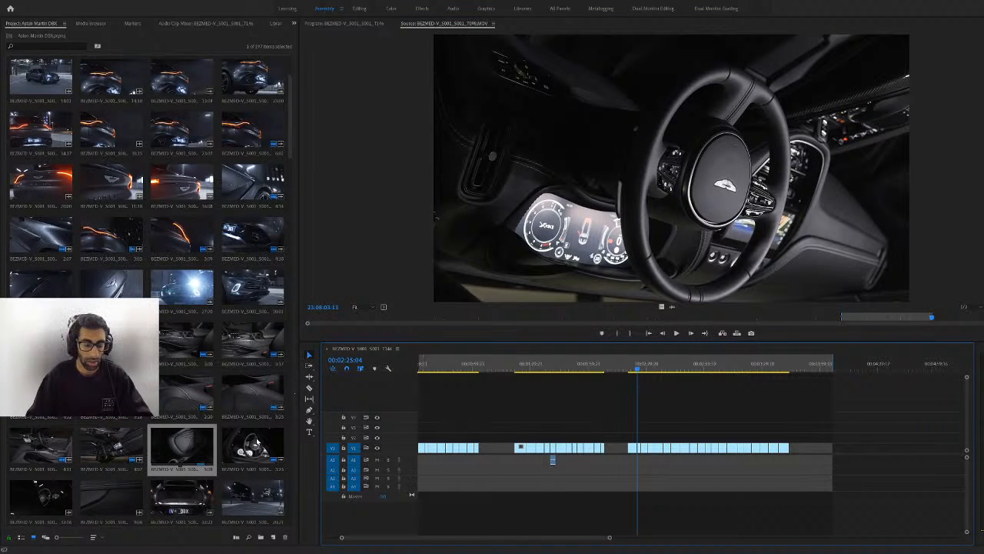
# Open the dark cabin clip of the steering wheel and mirror, mark its early section and append the video to the third group
pyautogui.scroll(-3, 258, 441)
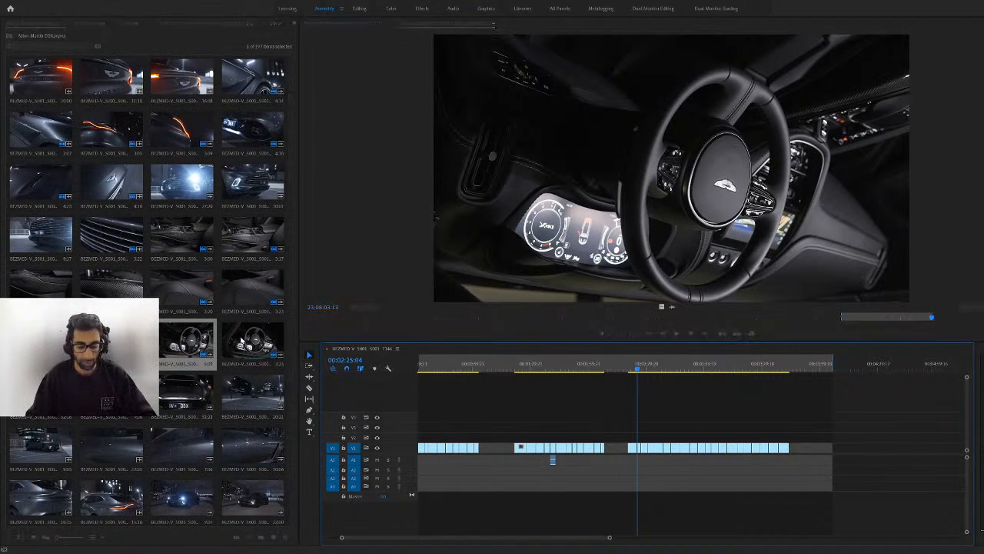
pyautogui.doubleClick(241, 341)
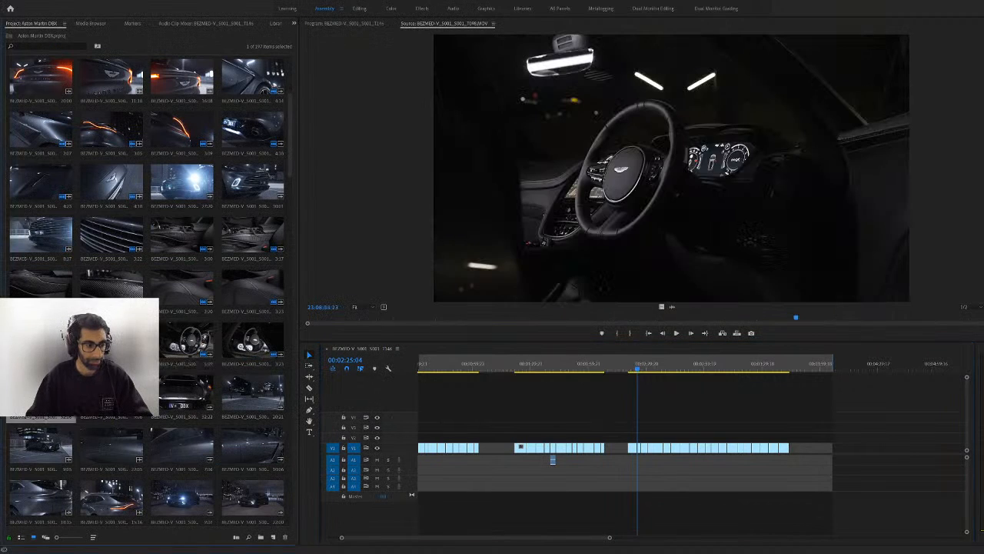
pyautogui.moveTo(323, 321); pyautogui.dragTo(583, 333)
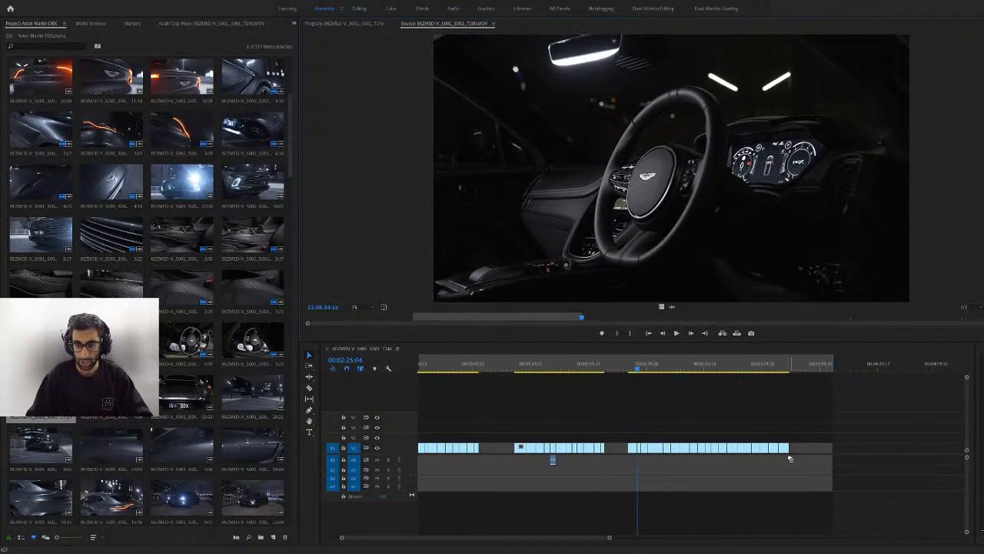
pyautogui.moveTo(661, 307); pyautogui.dragTo(792, 450)
# Mark the closing section of the dark cabin steering wheel clip and append its video to the third group
pyautogui.click(565, 318)
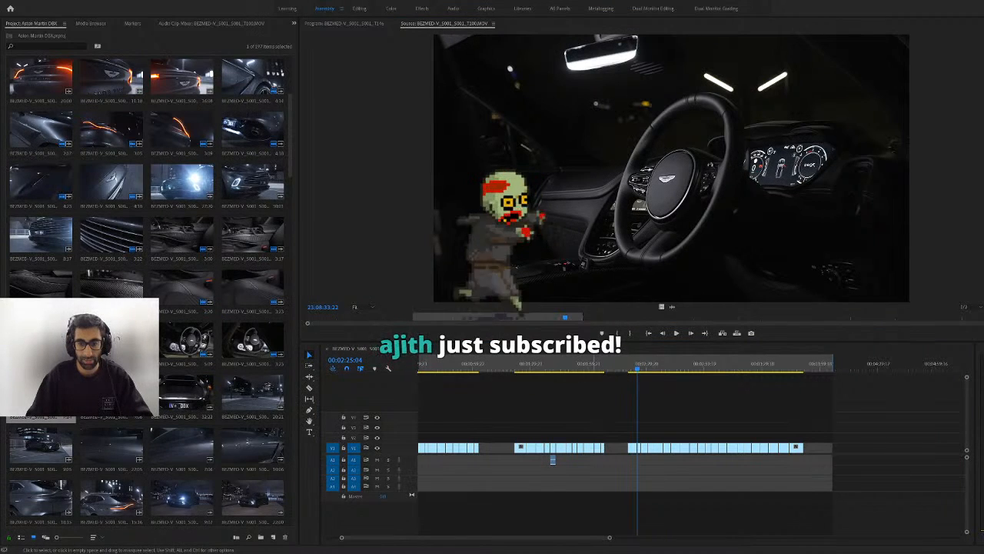
pyautogui.moveTo(565, 317); pyautogui.dragTo(977, 332)
pyautogui.click(861, 320)
pyautogui.press('i')
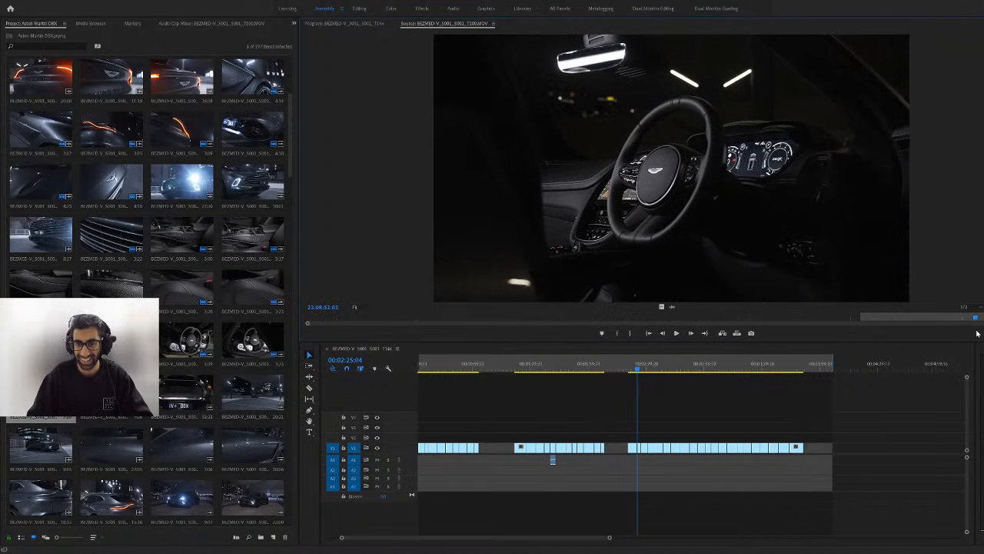
pyautogui.press('o')
pyautogui.moveTo(662, 307); pyautogui.dragTo(808, 454)
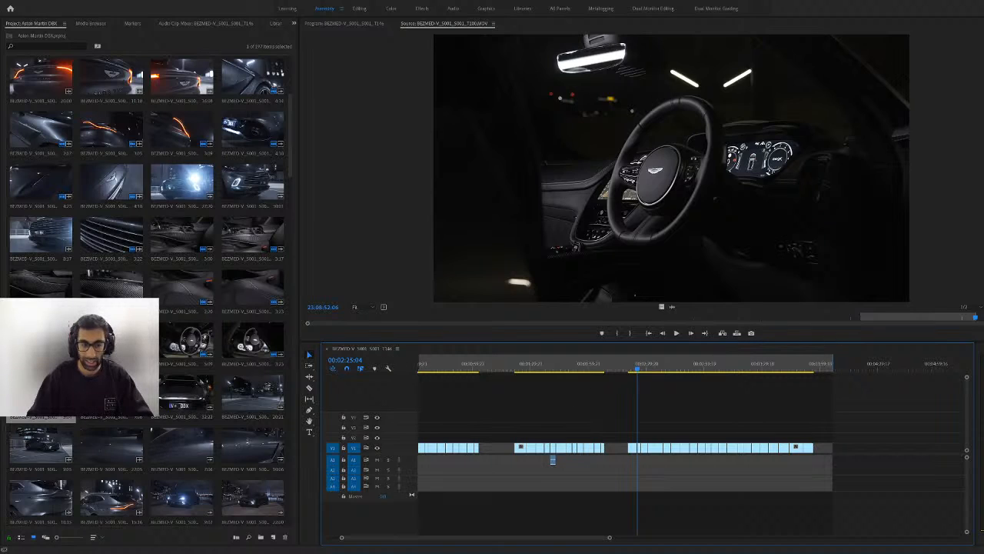
# Open the interior trim stitching clip, mark its closing section and append the video to the third group
pyautogui.doubleClick(112, 395)
pyautogui.moveTo(324, 320); pyautogui.dragTo(714, 349)
pyautogui.press('i')
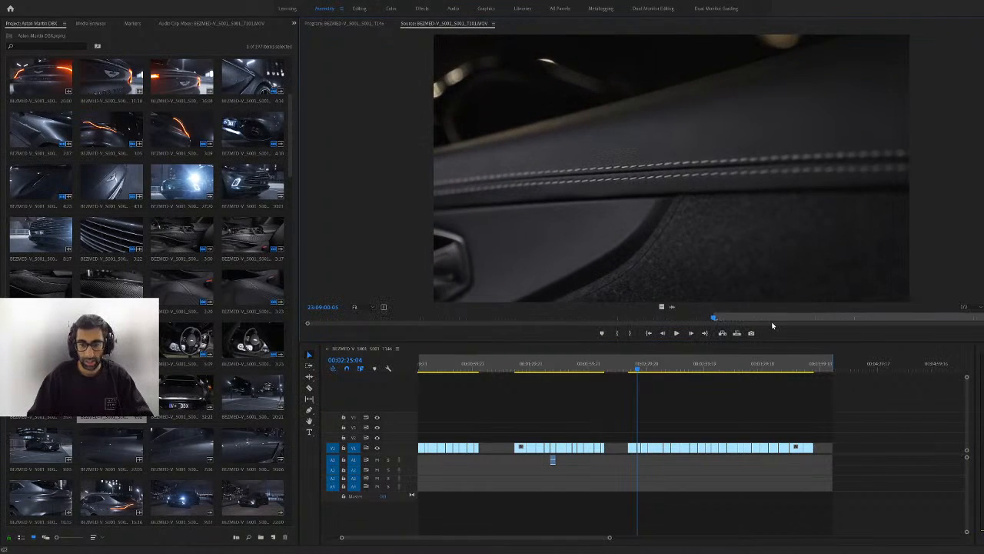
pyautogui.moveTo(884, 319); pyautogui.dragTo(976, 316)
pyautogui.press('o')
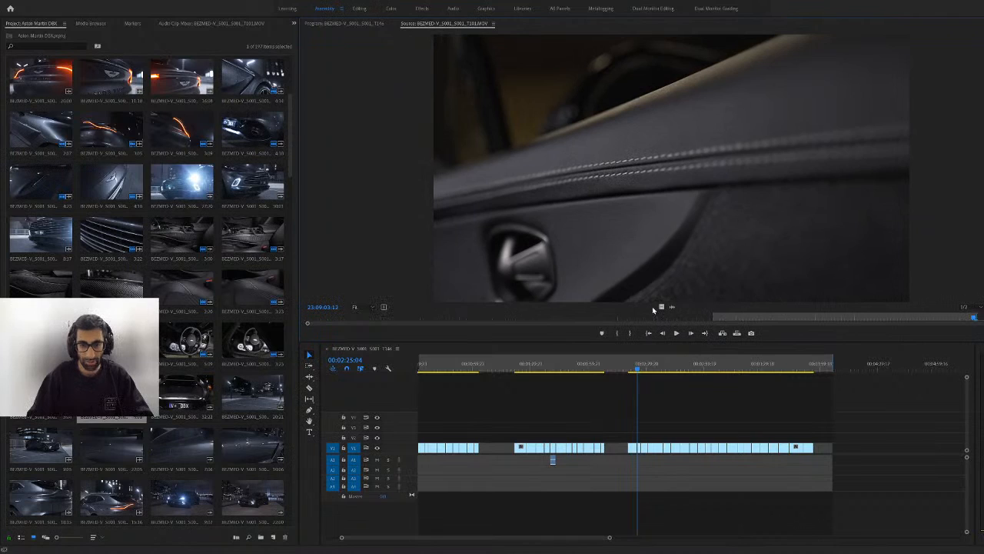
pyautogui.moveTo(660, 308); pyautogui.dragTo(819, 449)
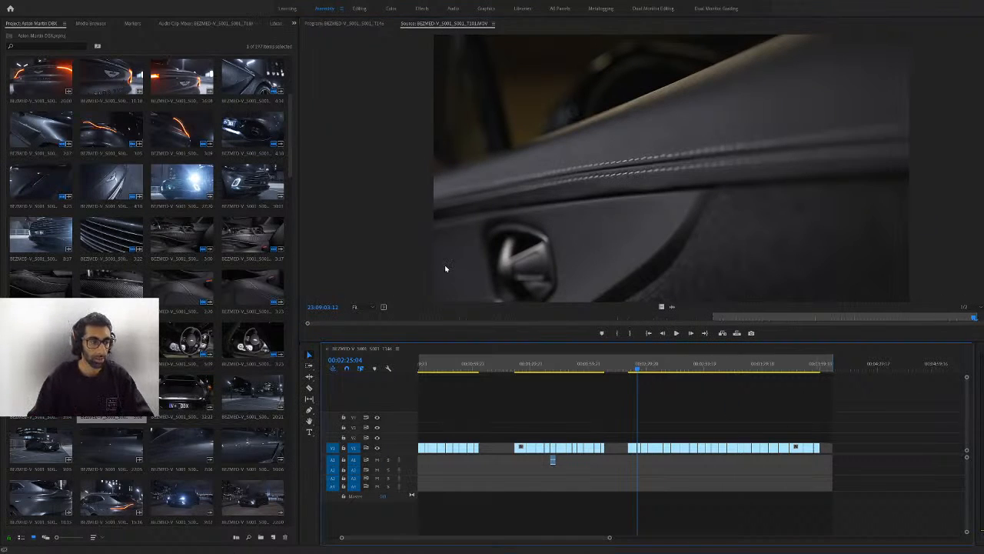
# Open the boot clip, mark the closing section showing the open cargo area and append its video to the third group
pyautogui.click(174, 398)
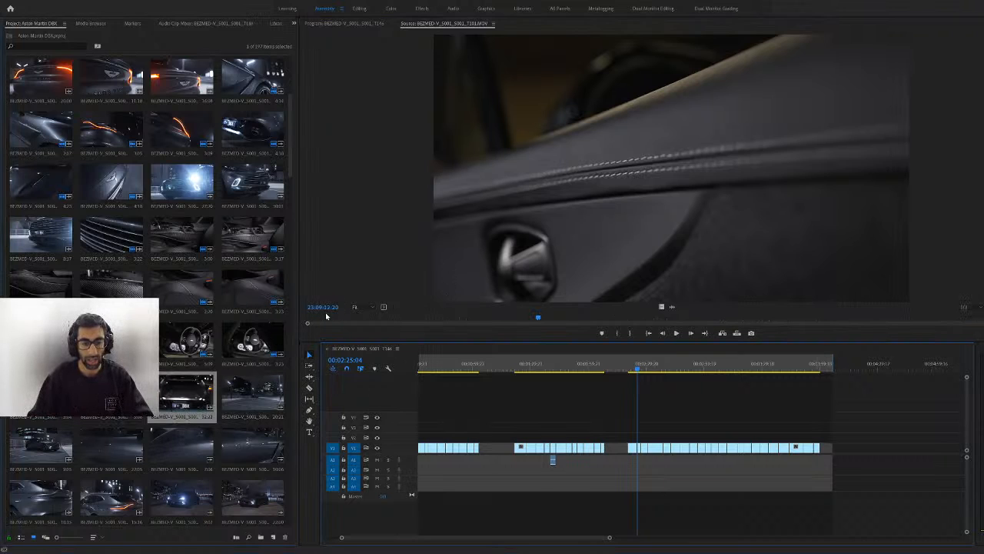
pyautogui.moveTo(326, 316); pyautogui.dragTo(655, 316)
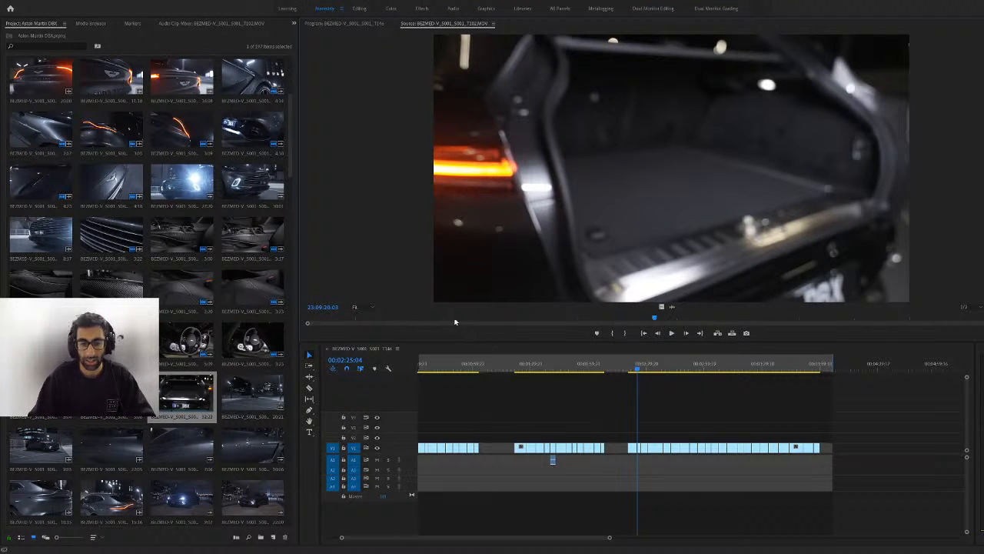
pyautogui.moveTo(457, 321); pyautogui.dragTo(982, 318)
pyautogui.press('i')
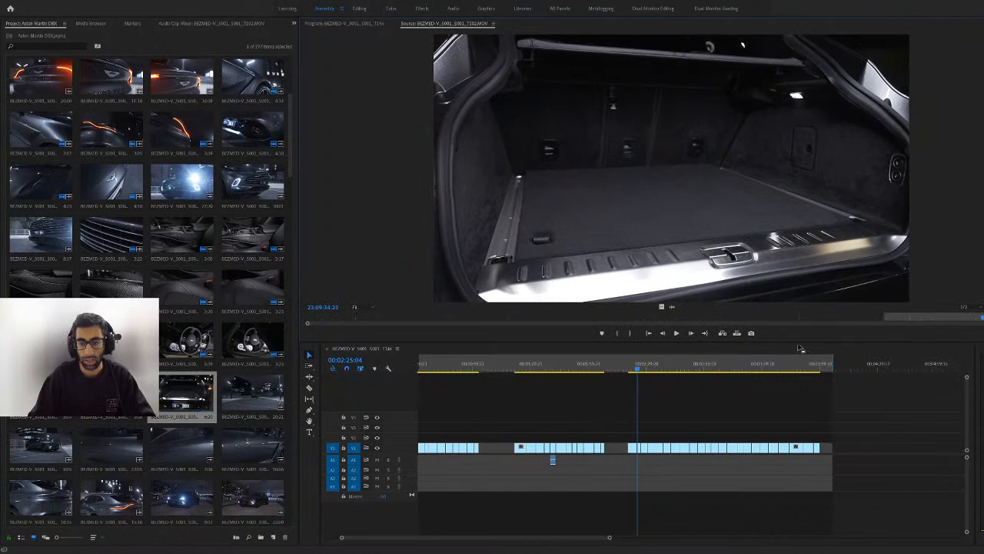
pyautogui.moveTo(664, 306); pyautogui.dragTo(827, 448)
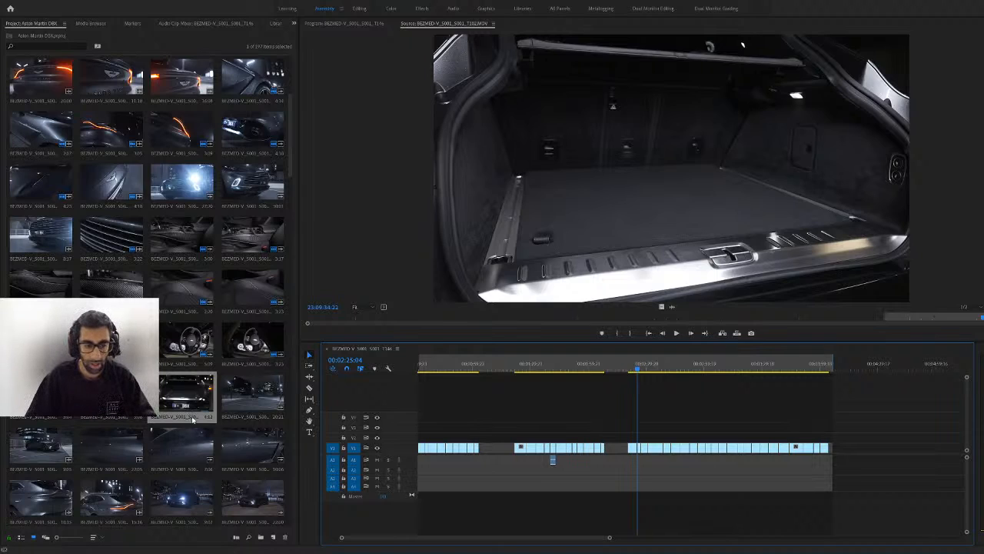
# Find the night road driving clip, mark the rear three-quarter section and append its video to the third group
pyautogui.scroll(-1, 193, 419)
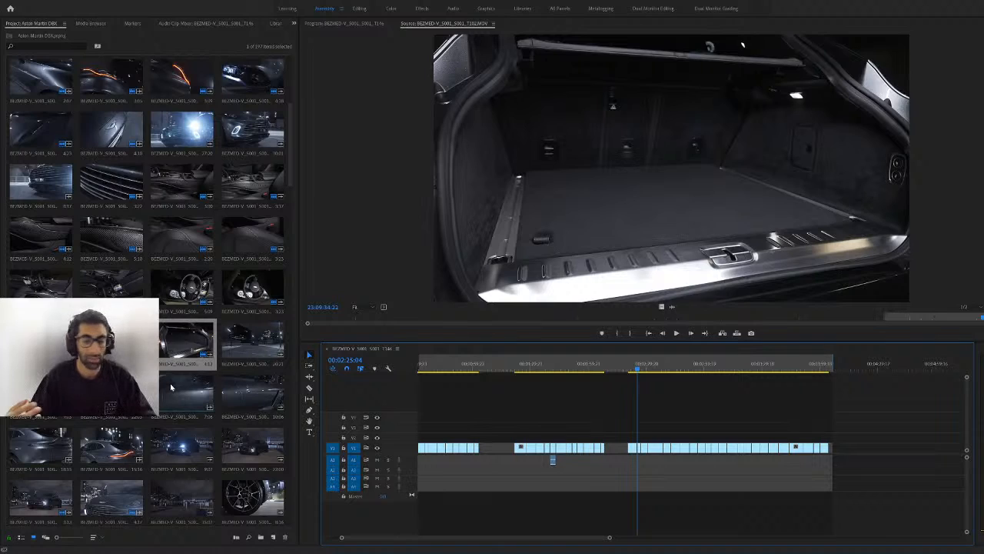
pyautogui.scroll(-1, 170, 385)
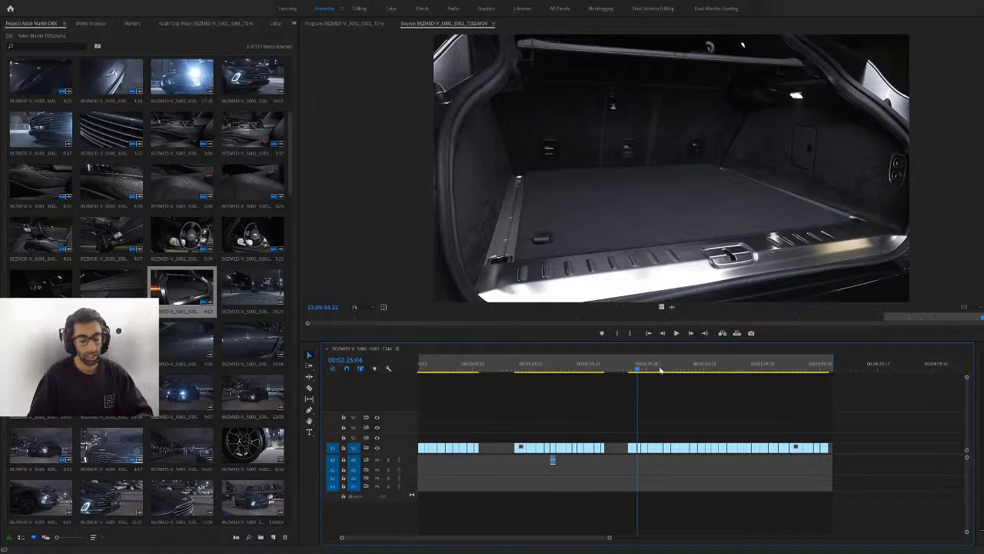
pyautogui.click(243, 304)
pyautogui.scroll(-2, 265, 432)
pyautogui.scroll(-4, 138, 429)
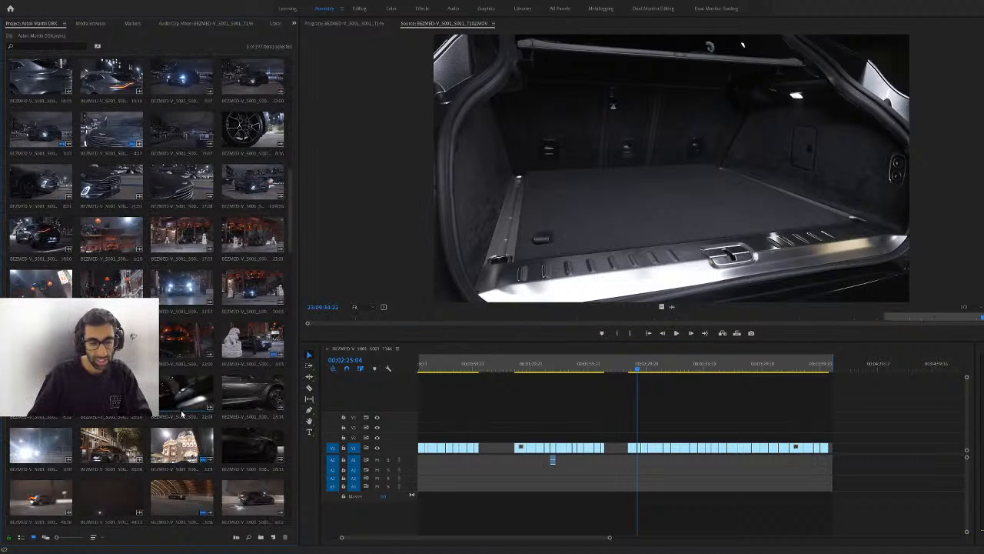
pyautogui.scroll(-1, 80, 443)
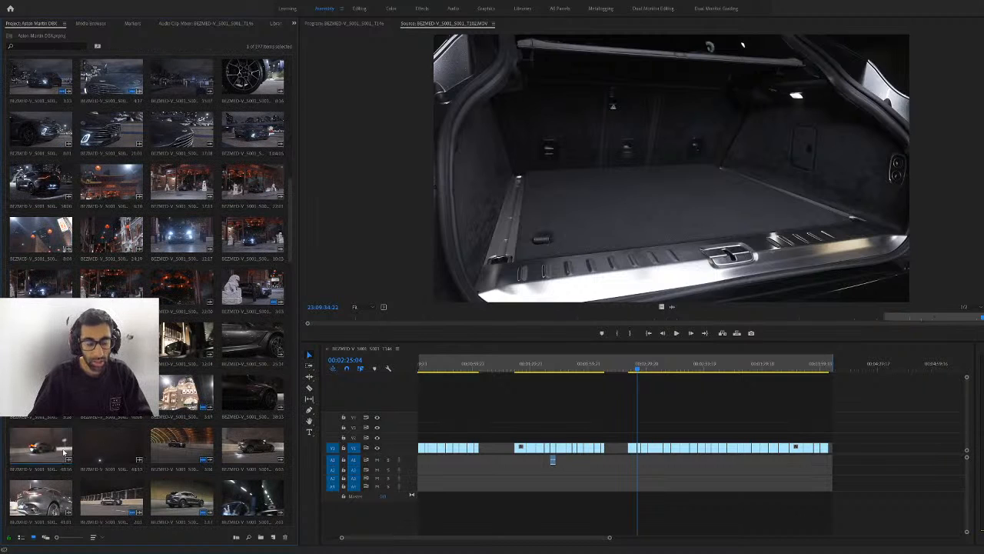
pyautogui.click(253, 393)
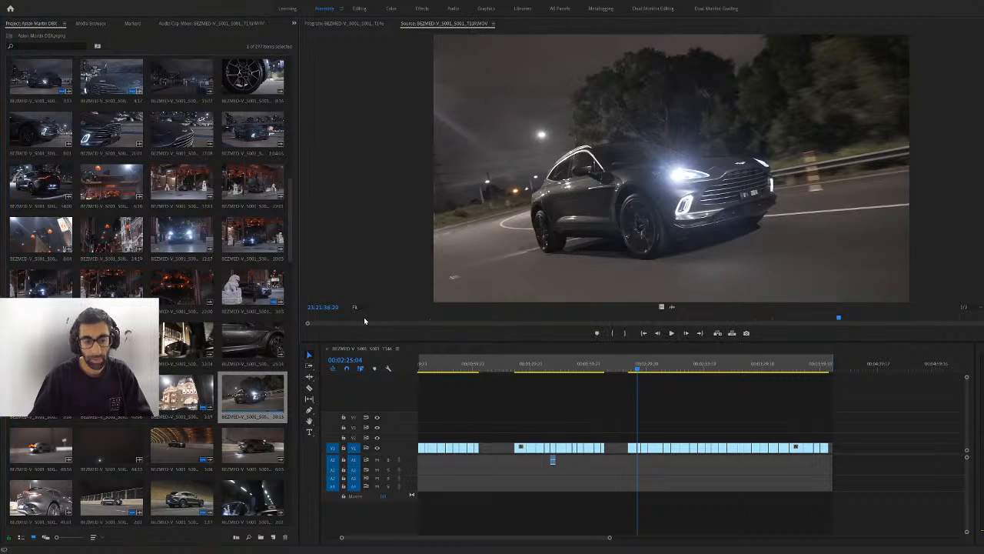
pyautogui.moveTo(364, 317); pyautogui.dragTo(836, 451)
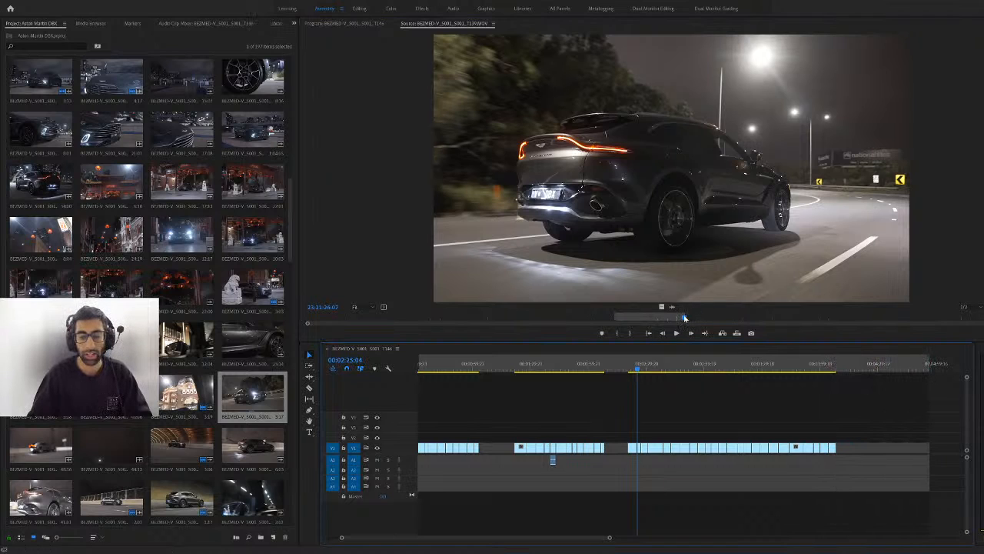
# Mark the front three-quarter section late in the night road driving clip and append its video to the third group
pyautogui.moveTo(685, 318); pyautogui.dragTo(802, 317)
pyautogui.press('i')
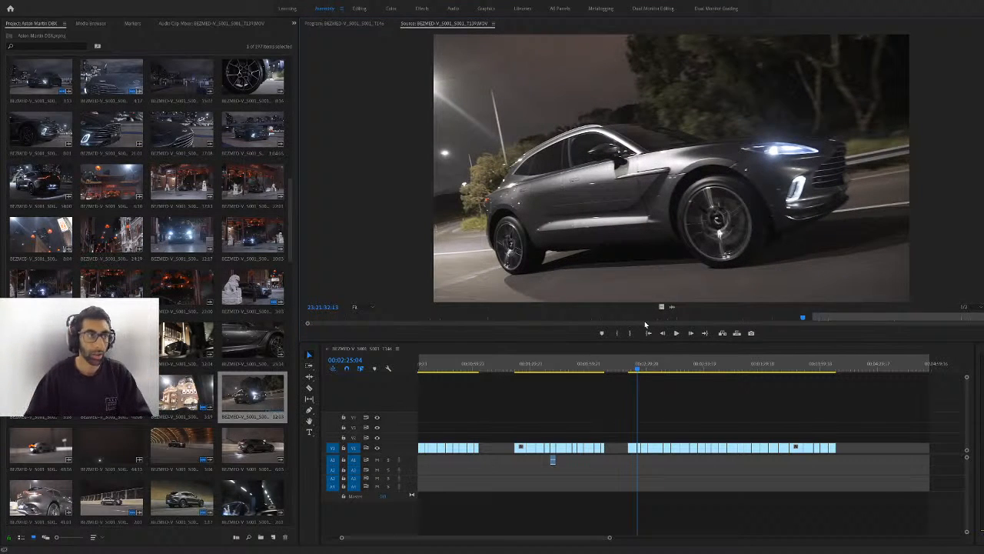
pyautogui.press('i')
pyautogui.click(864, 319)
pyautogui.moveTo(870, 330); pyautogui.dragTo(966, 327)
pyautogui.moveTo(662, 307); pyautogui.dragTo(843, 428)
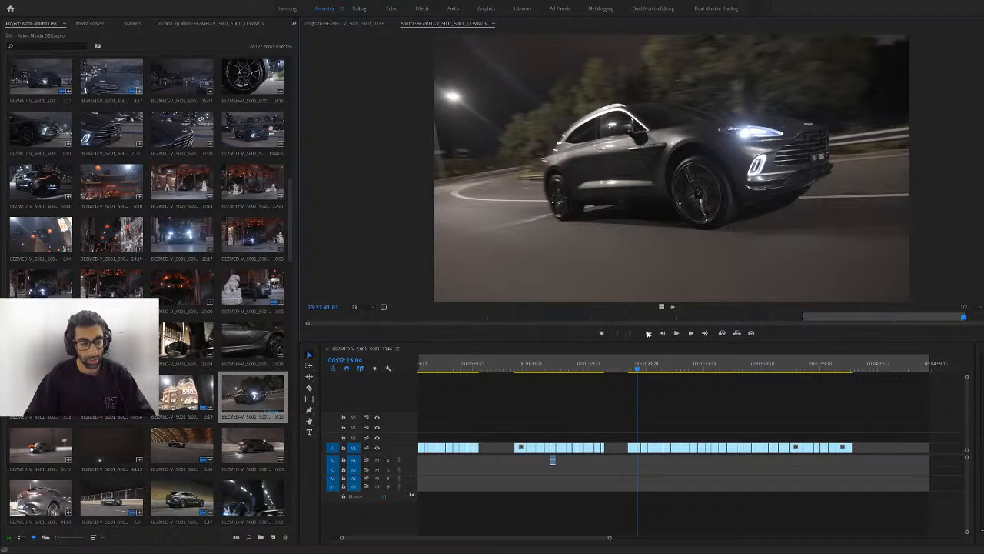
# Mark a shorter section of the night road clip ending on the bright headlights, append its video to the third group and save the project
pyautogui.moveTo(816, 318)
pyautogui.mouseDown()
pyautogui.moveTo(937, 320)
pyautogui.moveTo(801, 317)
pyautogui.mouseUp()
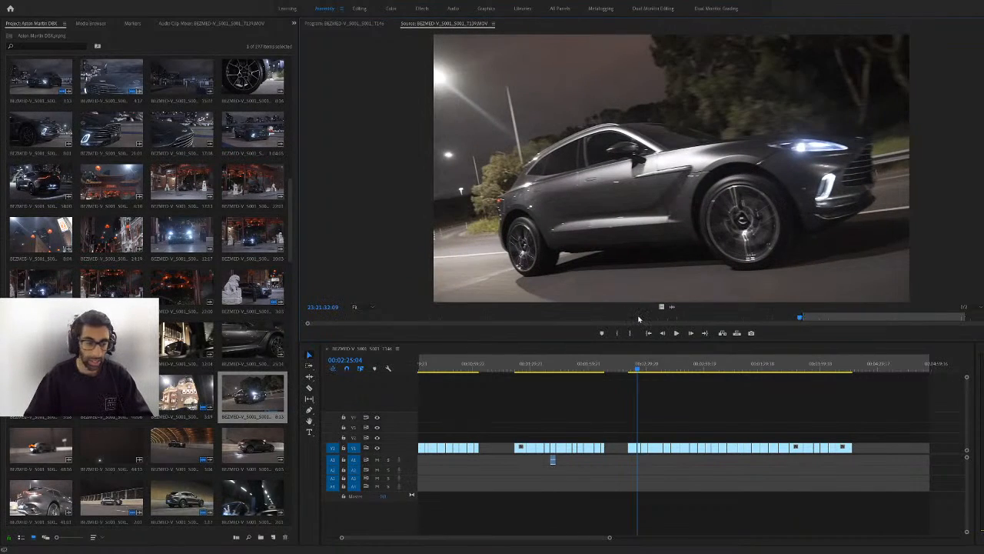
pyautogui.click(747, 317)
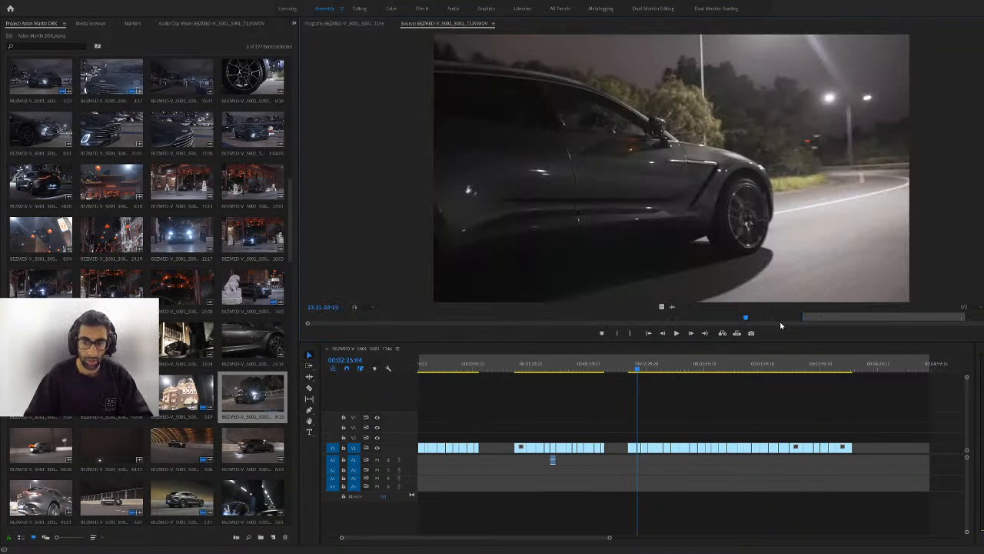
pyautogui.moveTo(764, 317); pyautogui.dragTo(898, 315)
pyautogui.press('i')
pyautogui.press('o')
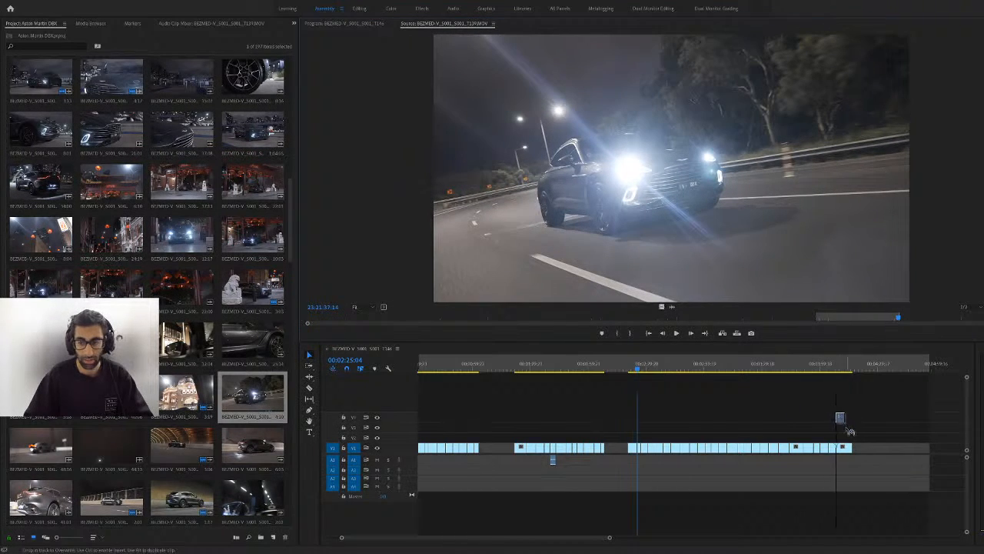
pyautogui.moveTo(851, 446); pyautogui.dragTo(855, 445)
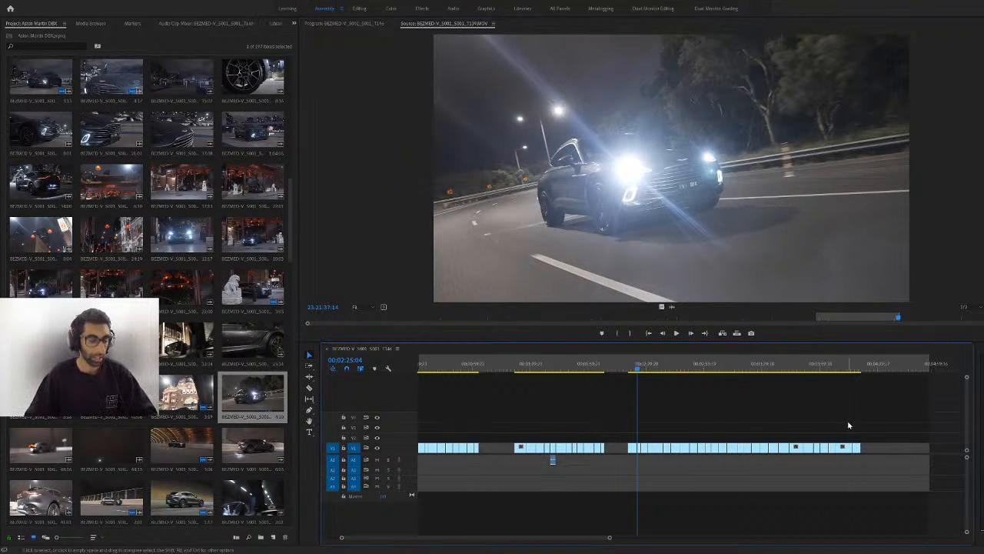
pyautogui.hotkey('ctrl', 's')
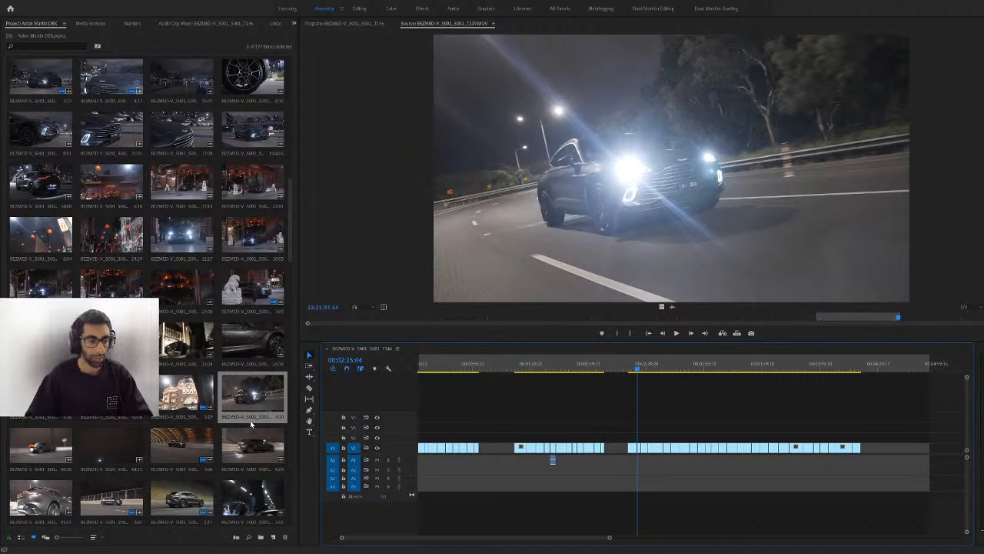
# Open the bridge driving clip, mark a section before its midpoint and append the video to the third group
pyautogui.doubleClick(63, 444)
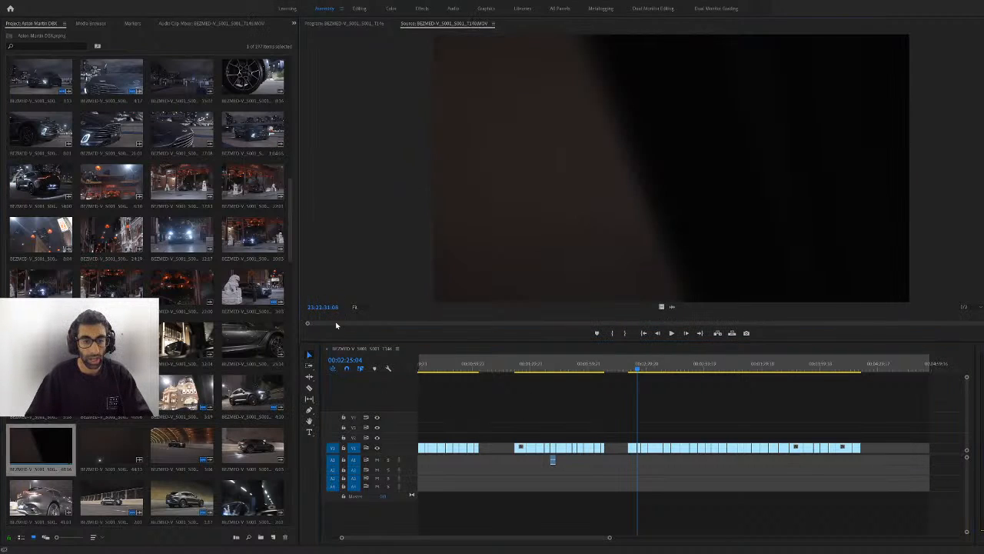
pyautogui.moveTo(338, 318); pyautogui.dragTo(571, 321)
pyautogui.press('i')
pyautogui.press('o')
pyautogui.moveTo(661, 306); pyautogui.dragTo(863, 449)
# Mark the section of the bridge driving clip ending on the car's side profile and append its video to the third group
pyautogui.moveTo(571, 320); pyautogui.dragTo(635, 316)
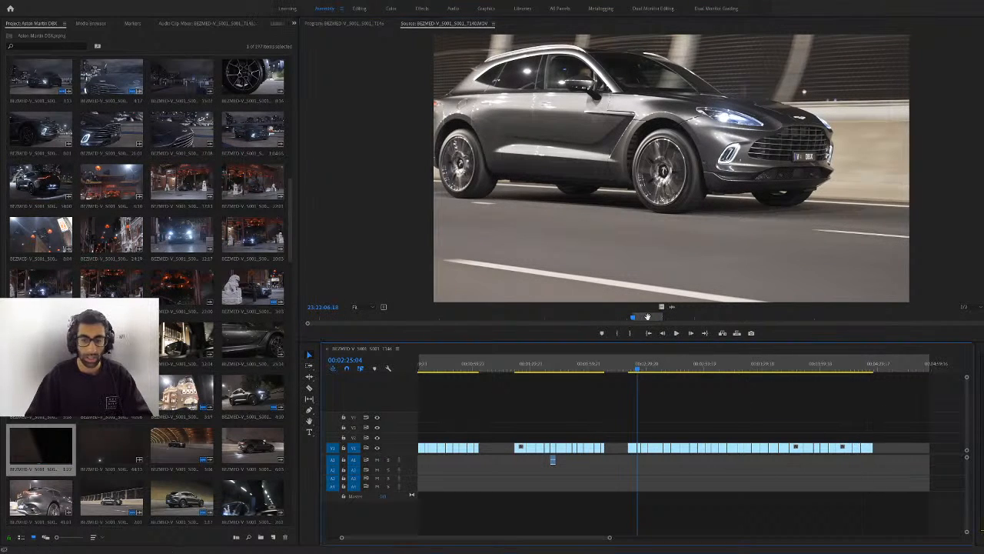
pyautogui.click(730, 316)
pyautogui.moveTo(735, 328); pyautogui.dragTo(826, 325)
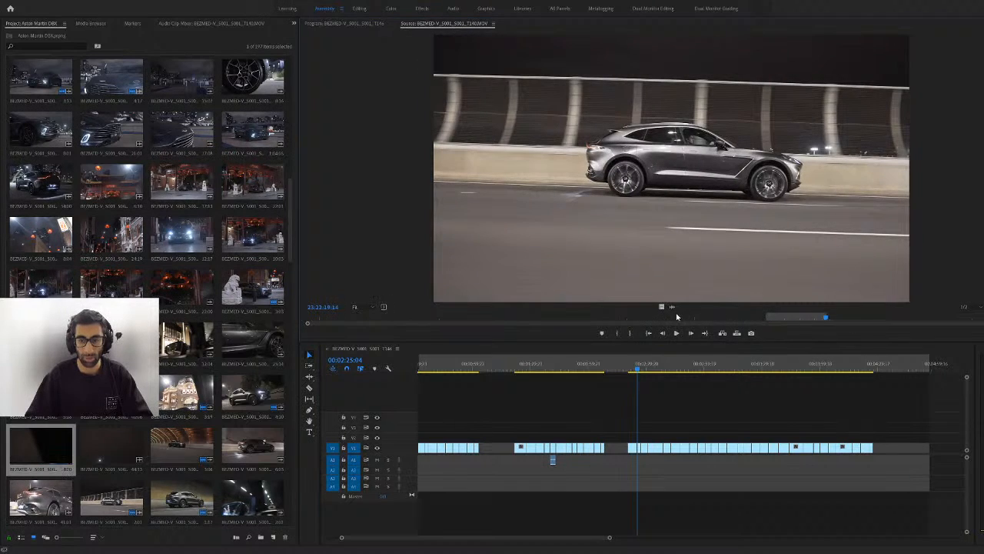
pyautogui.moveTo(876, 438); pyautogui.dragTo(883, 440)
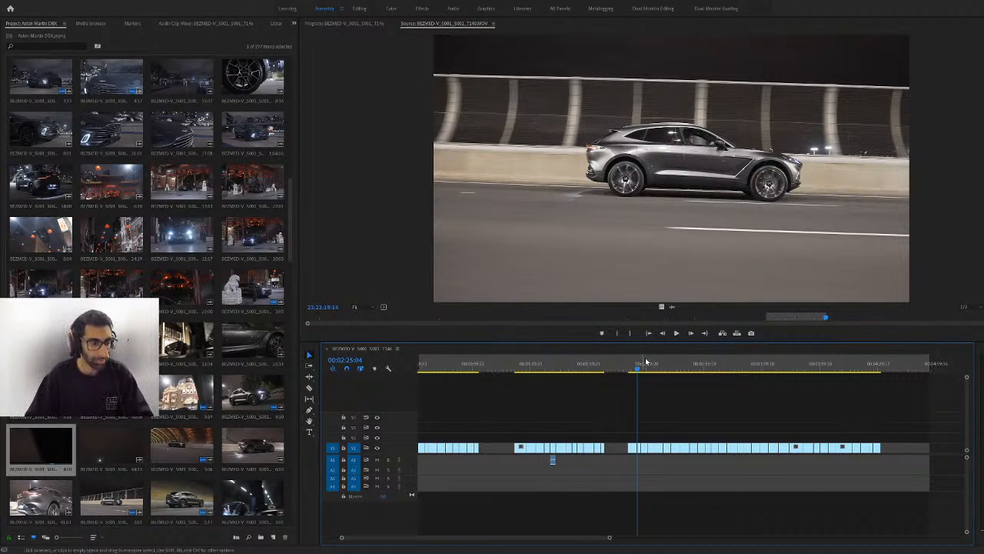
# Mark the rear view section near the end of the bridge driving clip and append its video to the third group
pyautogui.click(857, 324)
pyautogui.moveTo(858, 325); pyautogui.dragTo(948, 323)
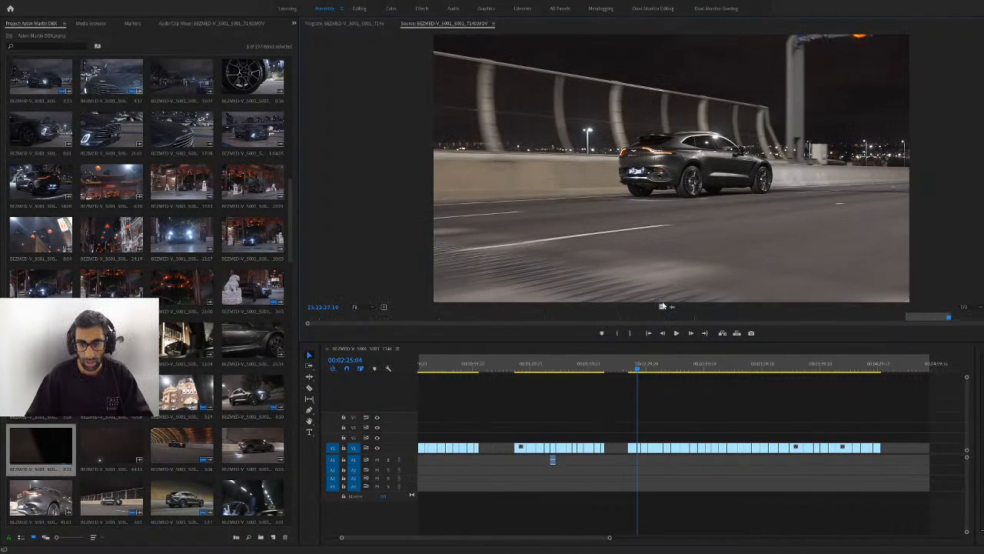
pyautogui.moveTo(662, 306); pyautogui.dragTo(882, 447)
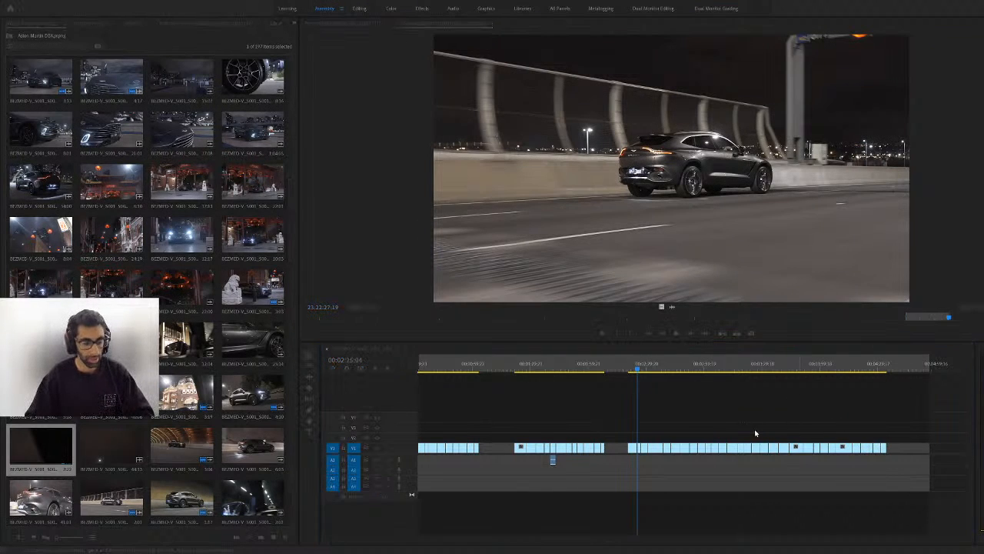
# Open the dark night driving clip 7141, mark the section ending on the car's bright headlights and append its video to the third group
pyautogui.doubleClick(128, 434)
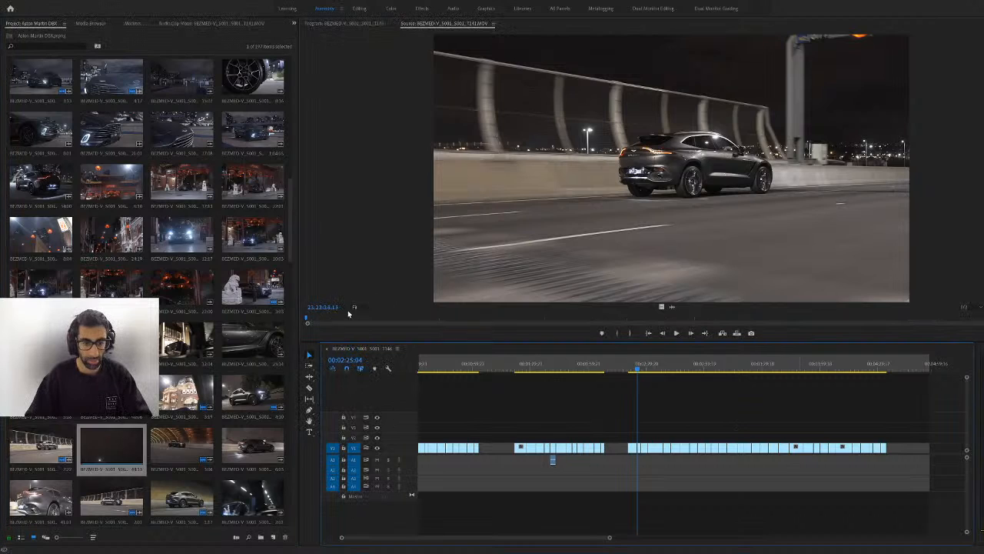
pyautogui.moveTo(348, 313); pyautogui.dragTo(771, 336)
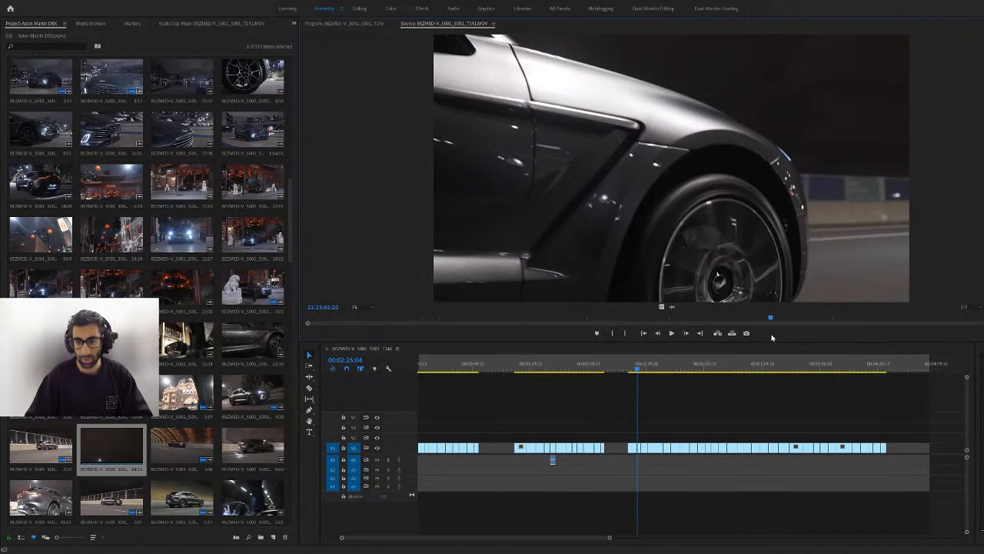
pyautogui.press('i')
pyautogui.press('space')
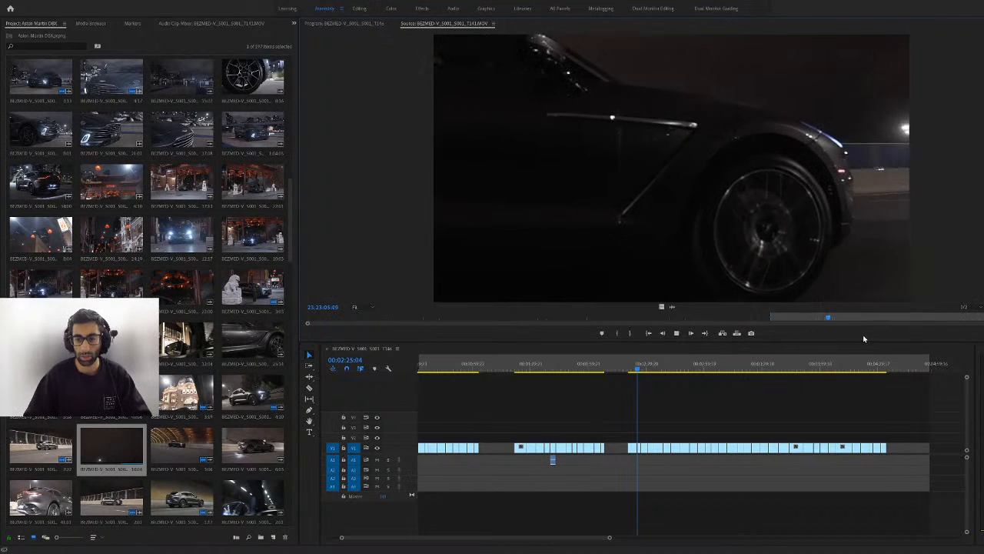
pyautogui.press('space')
pyautogui.press('i')
pyautogui.moveTo(837, 318); pyautogui.dragTo(861, 319)
pyautogui.press('space')
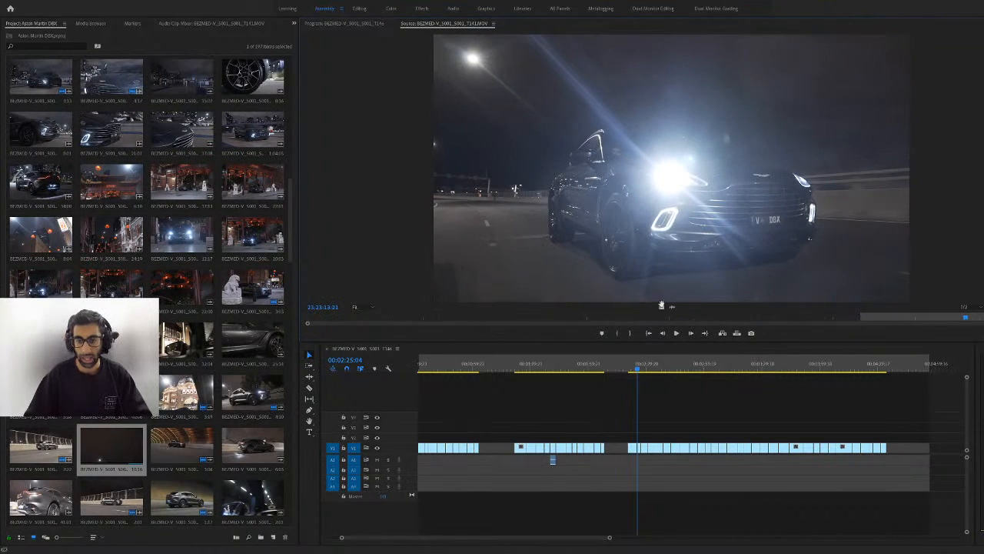
pyautogui.moveTo(674, 344); pyautogui.dragTo(892, 454)
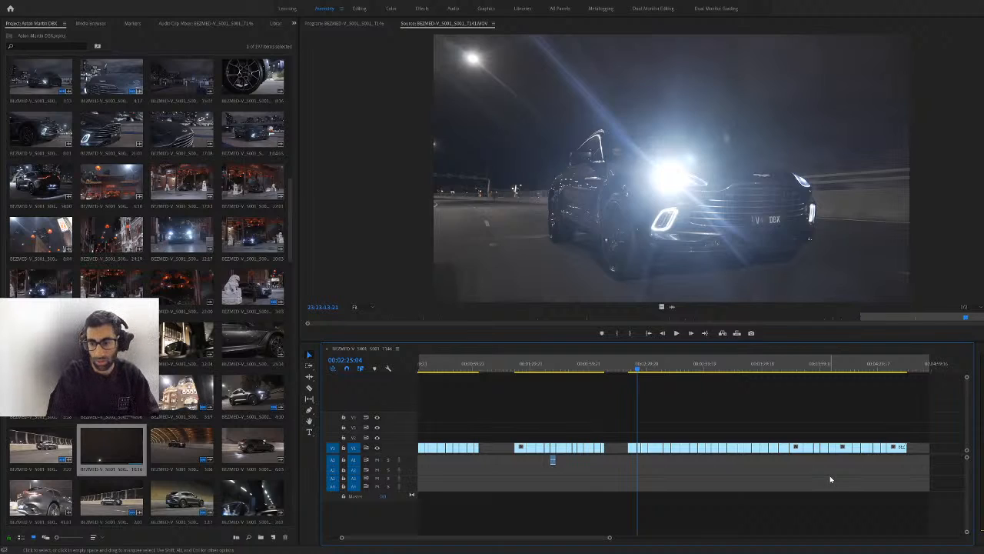
# Open tunnel driving clip 7142, mark its green-lit side profile section and append the video to the third group
pyautogui.doubleClick(185, 455)
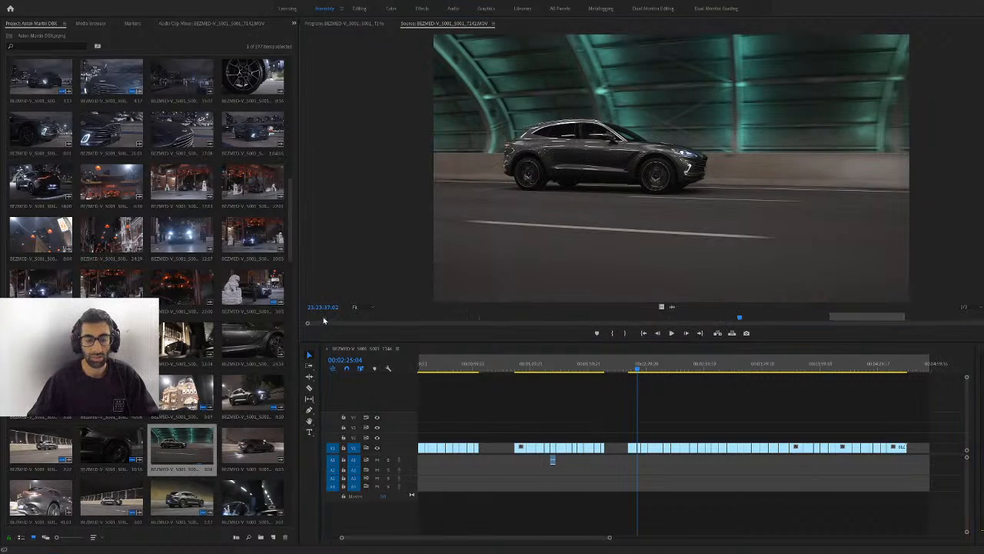
pyautogui.moveTo(324, 321); pyautogui.dragTo(907, 455)
pyautogui.press('i')
pyautogui.press('o')
pyautogui.press('\\')
# Mark the section of clip 7142 from the orange-lit arches to the dark open road and append its video to the third group
pyautogui.click(736, 318)
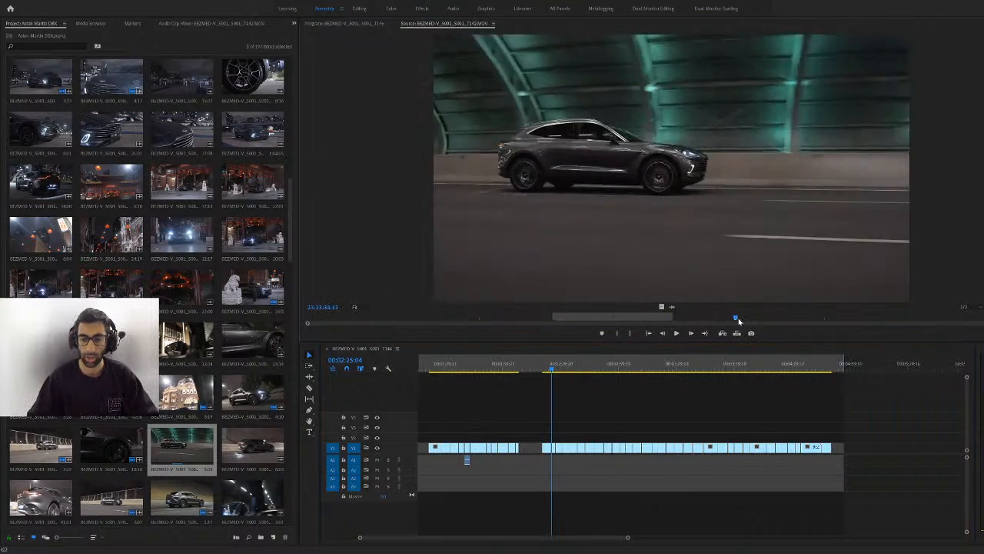
pyautogui.moveTo(738, 319); pyautogui.dragTo(817, 319)
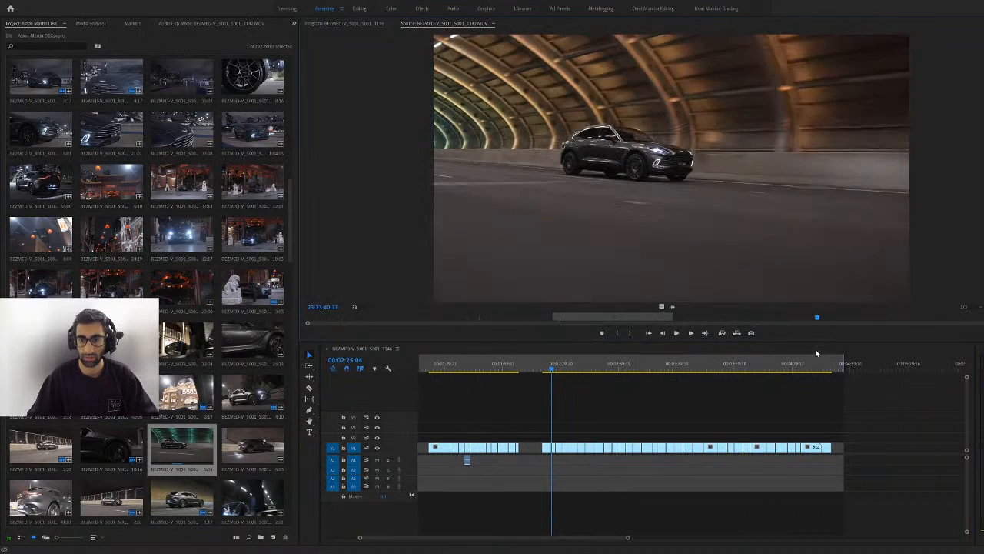
pyautogui.press('i')
pyautogui.moveTo(913, 318)
pyautogui.mouseDown()
pyautogui.moveTo(933, 319)
pyautogui.moveTo(900, 319)
pyautogui.mouseUp()
pyautogui.press('o')
pyautogui.moveTo(663, 308); pyautogui.dragTo(815, 453)
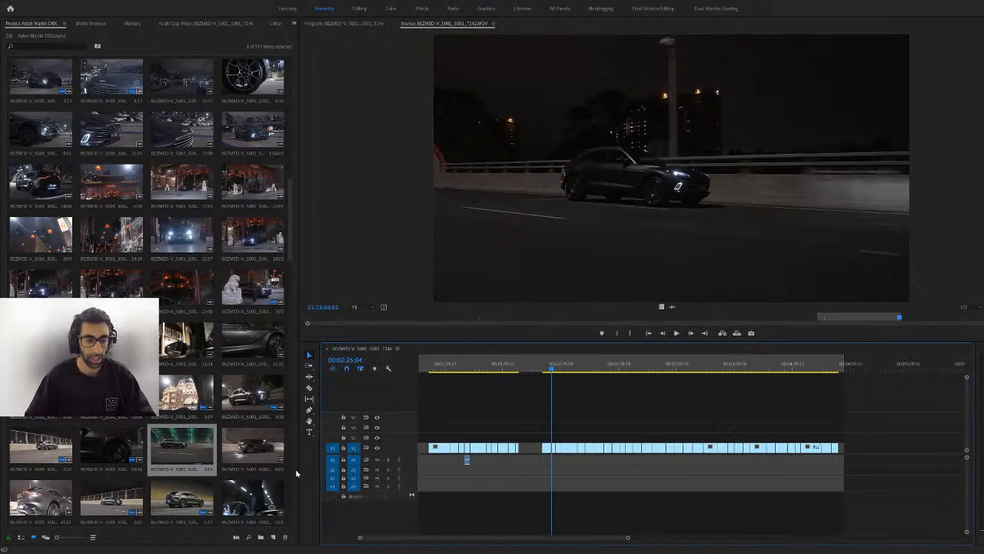
# Open driving clip 7143, end the marked section on the close rear three-quarter view and append its video to the third group
pyautogui.doubleClick(252, 446)
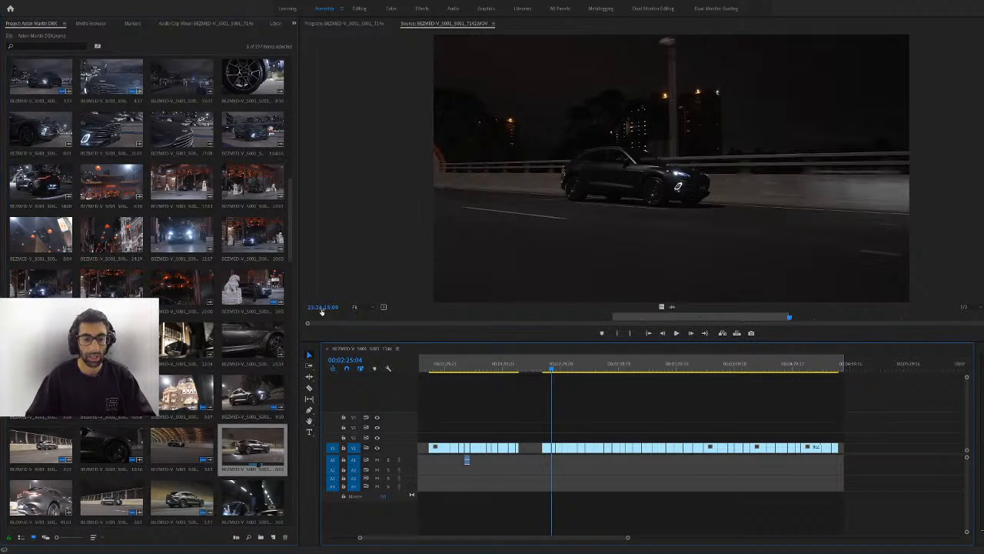
pyautogui.moveTo(401, 316); pyautogui.dragTo(880, 328)
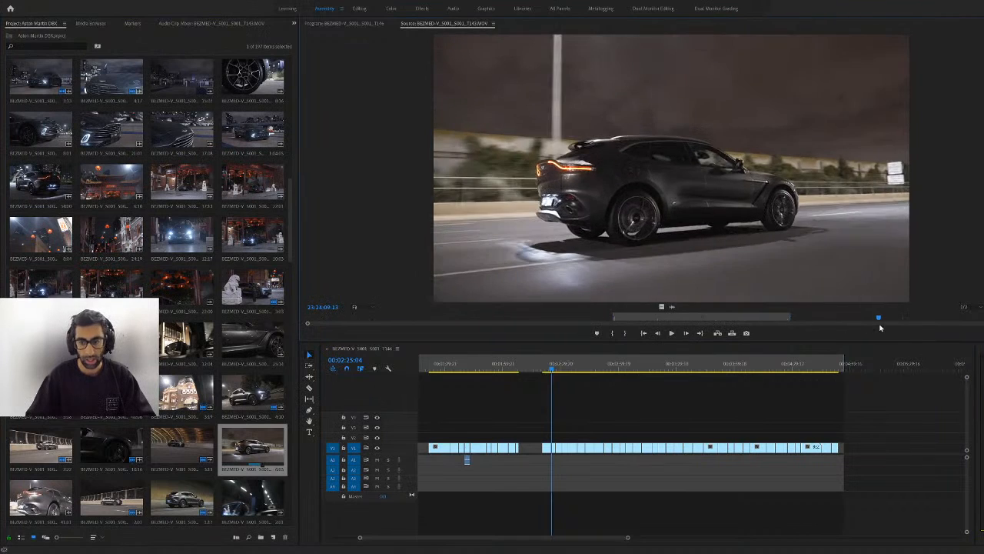
pyautogui.press('o')
pyautogui.moveTo(808, 390); pyautogui.dragTo(842, 452)
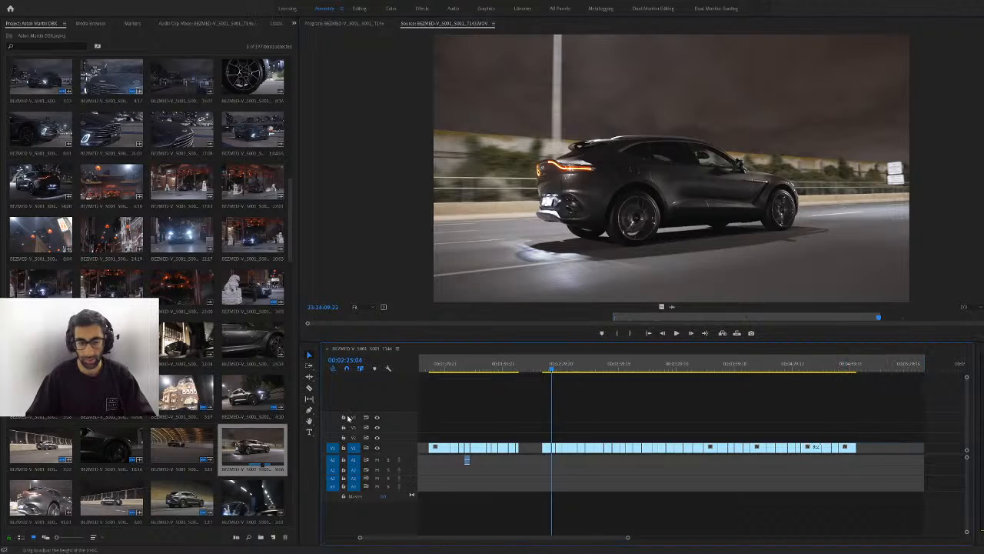
# Open bridge clip 7145, end the marked section on the side profile passing the lit white pylon and append its video to the third group
pyautogui.scroll(-3, 143, 428)
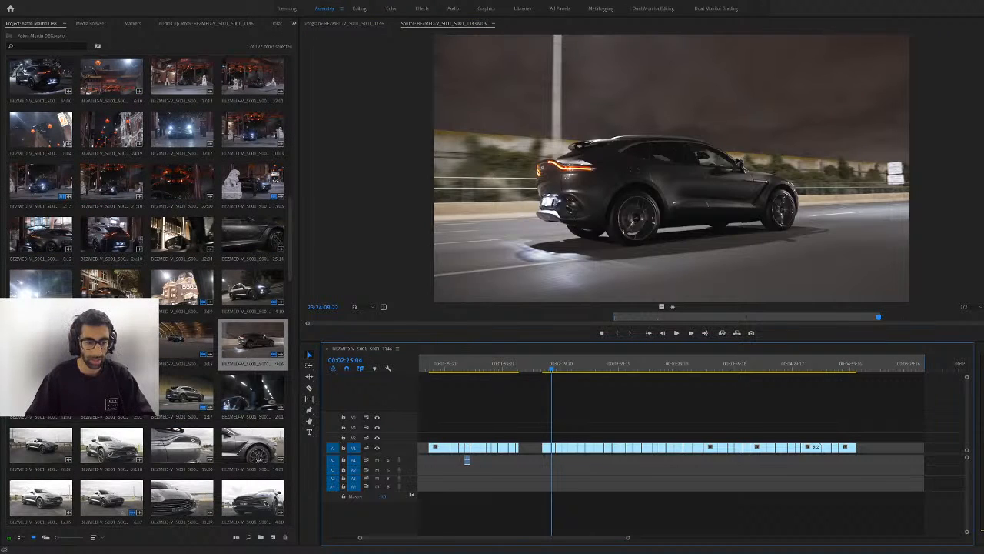
pyautogui.doubleClick(112, 395)
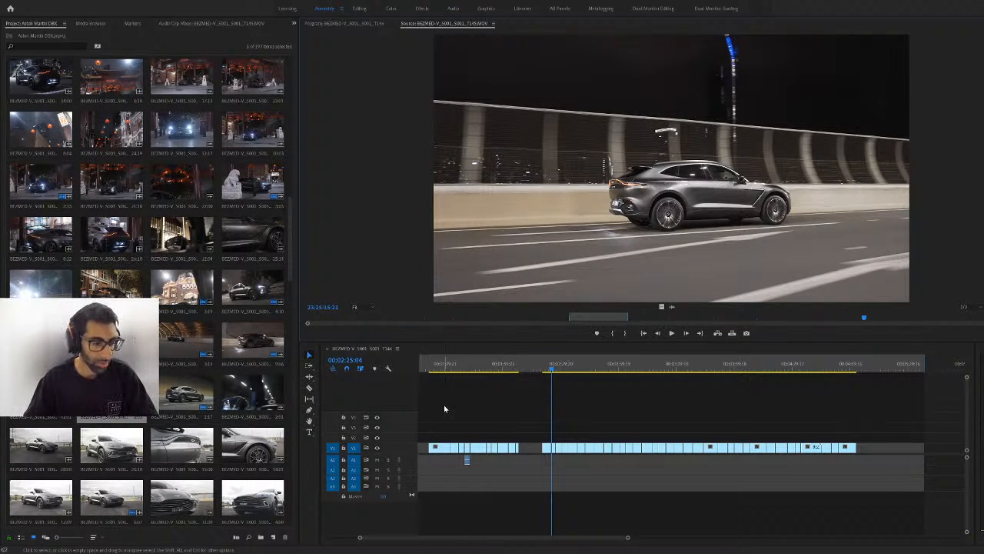
pyautogui.moveTo(382, 318); pyautogui.dragTo(636, 315)
pyautogui.press('space')
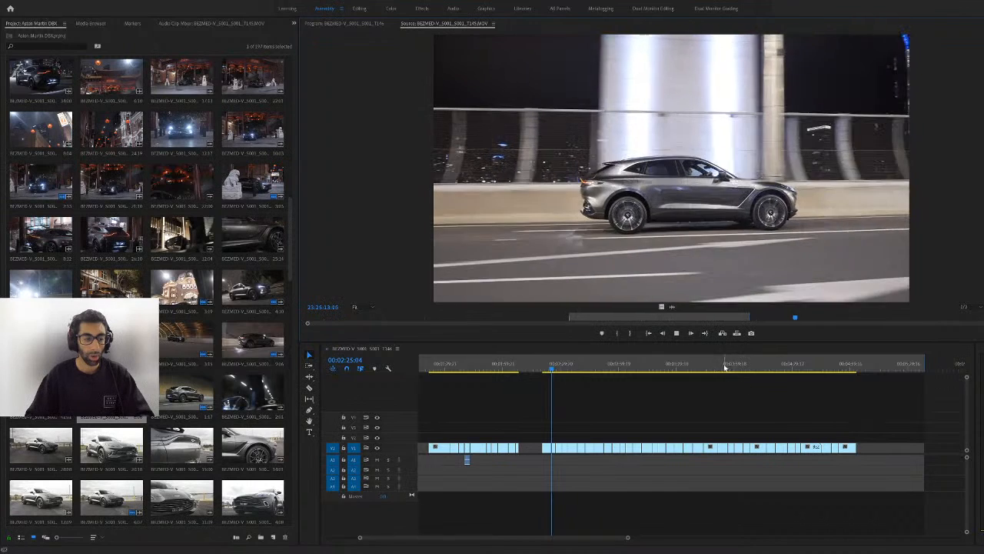
pyautogui.moveTo(660, 307); pyautogui.dragTo(853, 454)
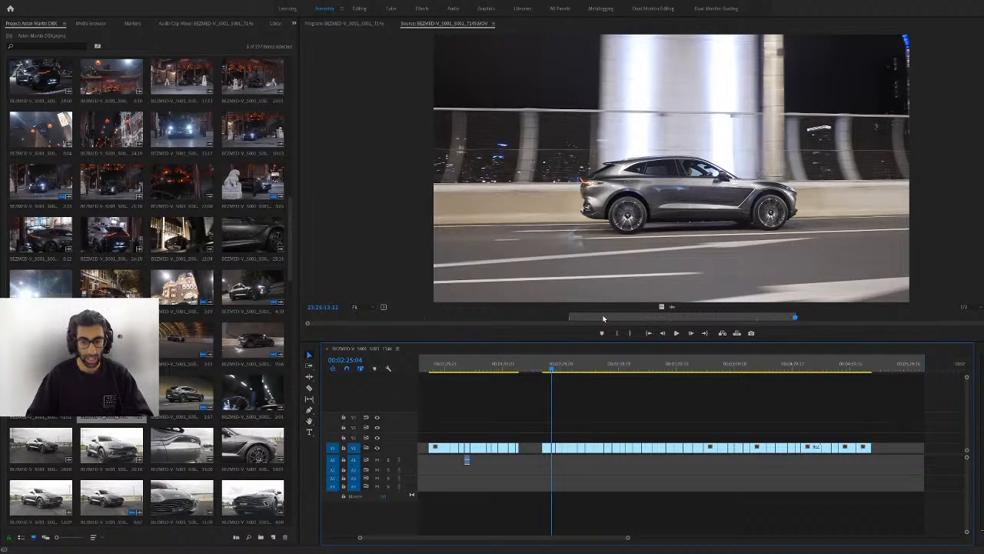
# Extend the marked section of clip 7145 to the rear view beside the curved fence and append its video to the third group
pyautogui.moveTo(604, 317); pyautogui.dragTo(865, 318)
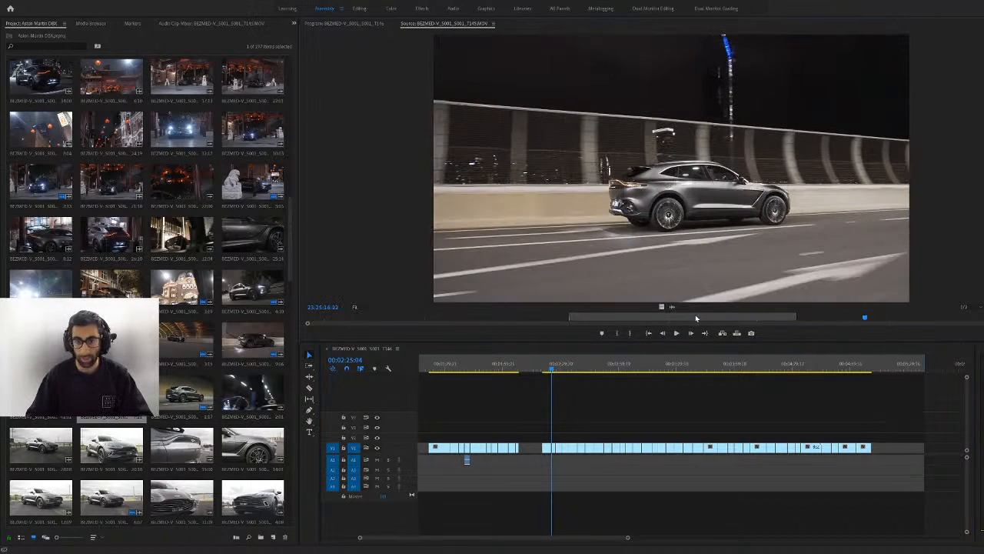
pyautogui.moveTo(661, 306); pyautogui.dragTo(879, 455)
pyautogui.scroll(-3, 878, 455)
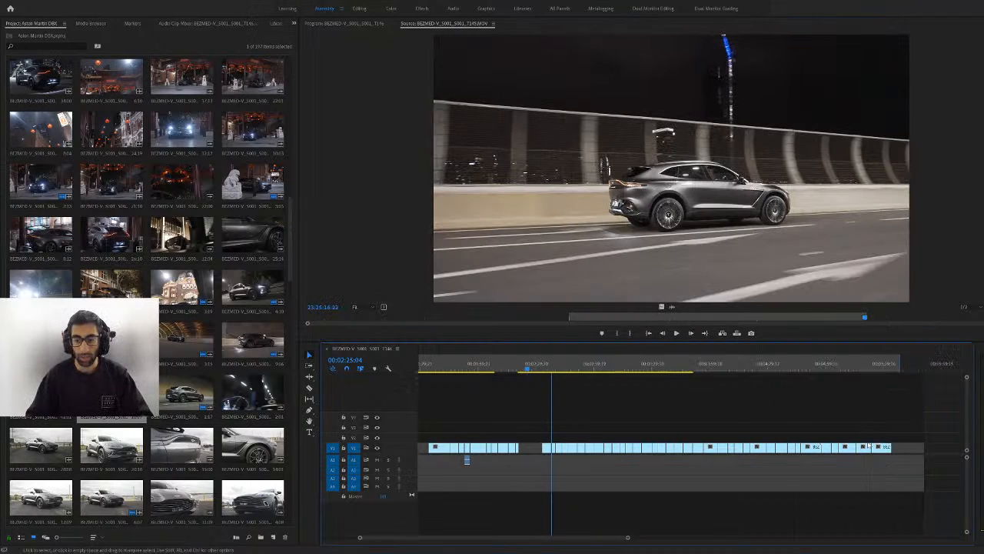
# Open tunnel clip 7146, mark a short section ending on the car's full side profile and append its video to the third group
pyautogui.doubleClick(180, 399)
pyautogui.moveTo(326, 318); pyautogui.dragTo(442, 320)
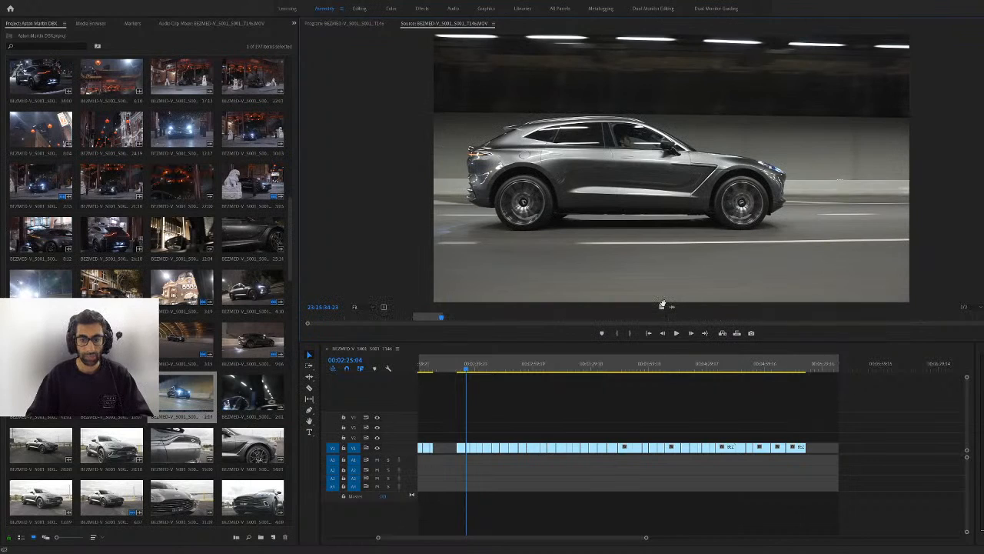
pyautogui.moveTo(758, 364); pyautogui.dragTo(811, 458)
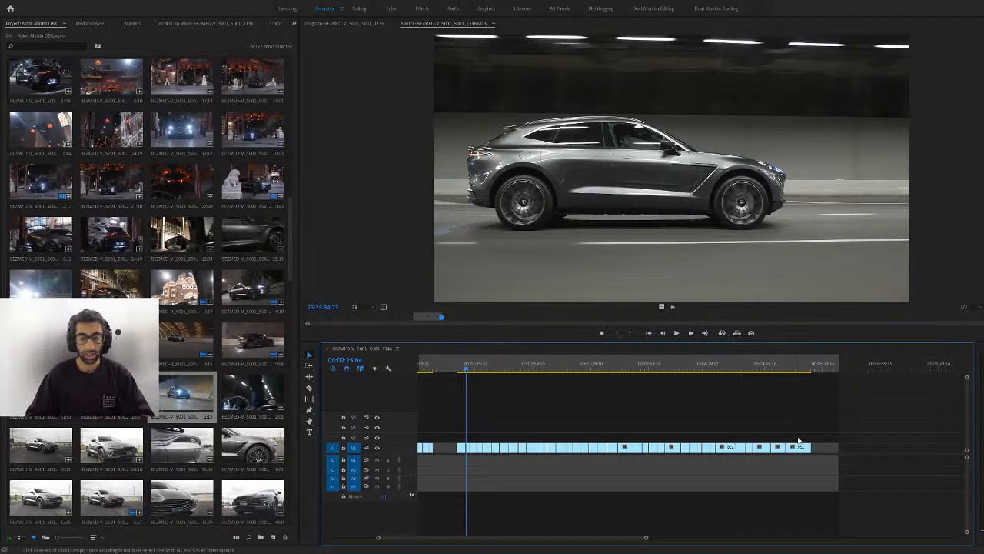
# Mark the front headlight section near the middle of clip 7146 and append its video to the third group
pyautogui.moveTo(425, 316); pyautogui.dragTo(609, 319)
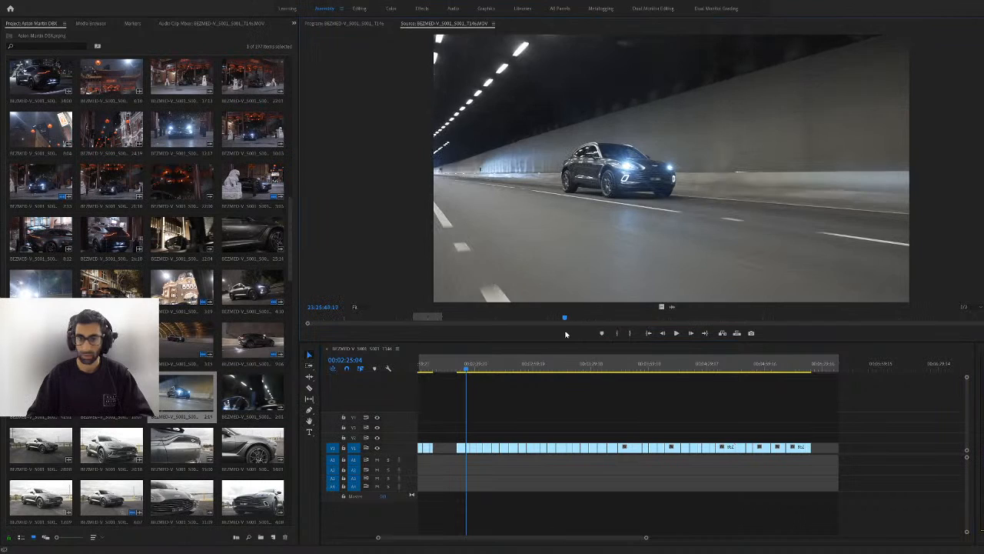
pyautogui.press('i')
pyautogui.press('o')
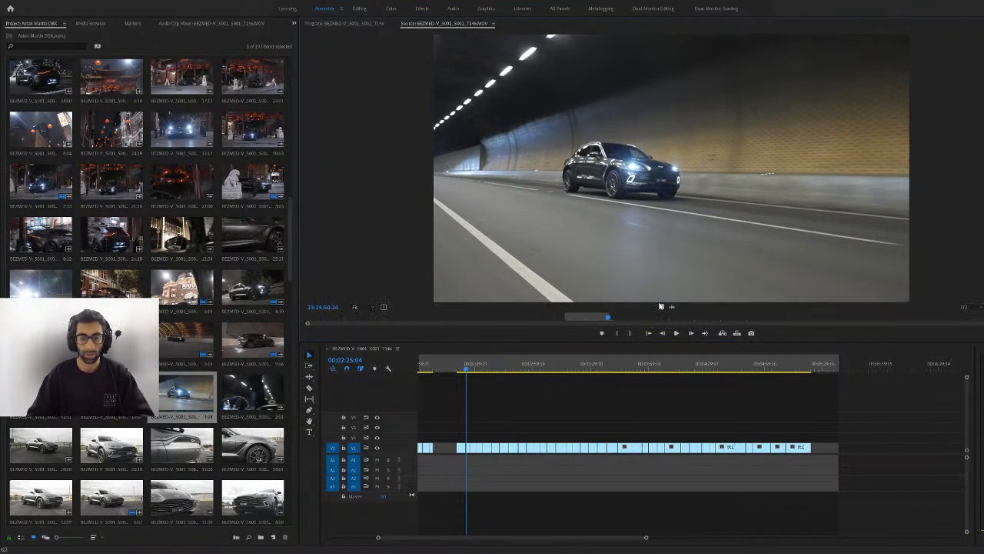
pyautogui.moveTo(687, 382); pyautogui.dragTo(816, 452)
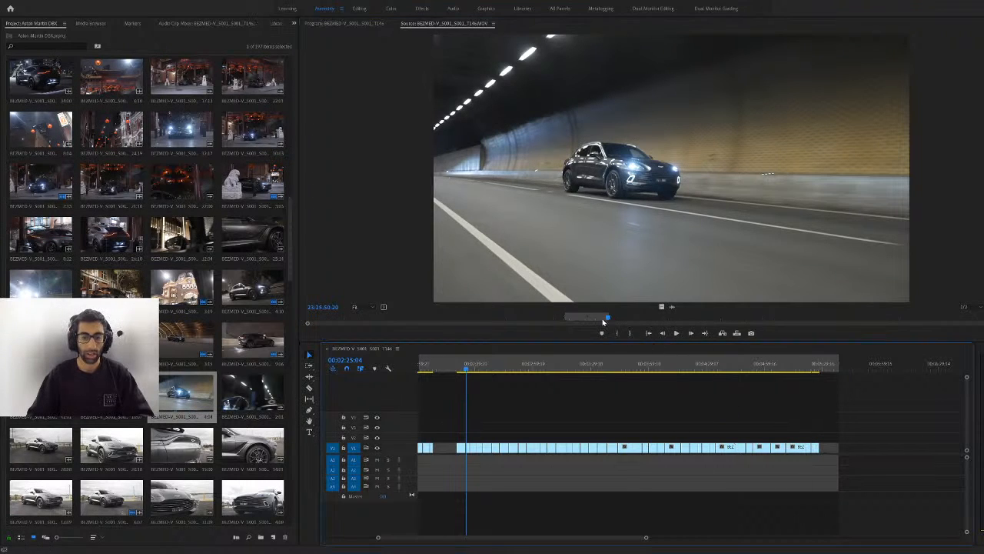
# Mark the section of clip 7146 ending on the close-up of the front door and wheel and append its video to the third group
pyautogui.moveTo(606, 318)
pyautogui.mouseDown()
pyautogui.moveTo(789, 329)
pyautogui.moveTo(843, 320)
pyautogui.mouseUp()
pyautogui.press('i')
pyautogui.click(784, 317)
pyautogui.press('i')
pyautogui.press('o')
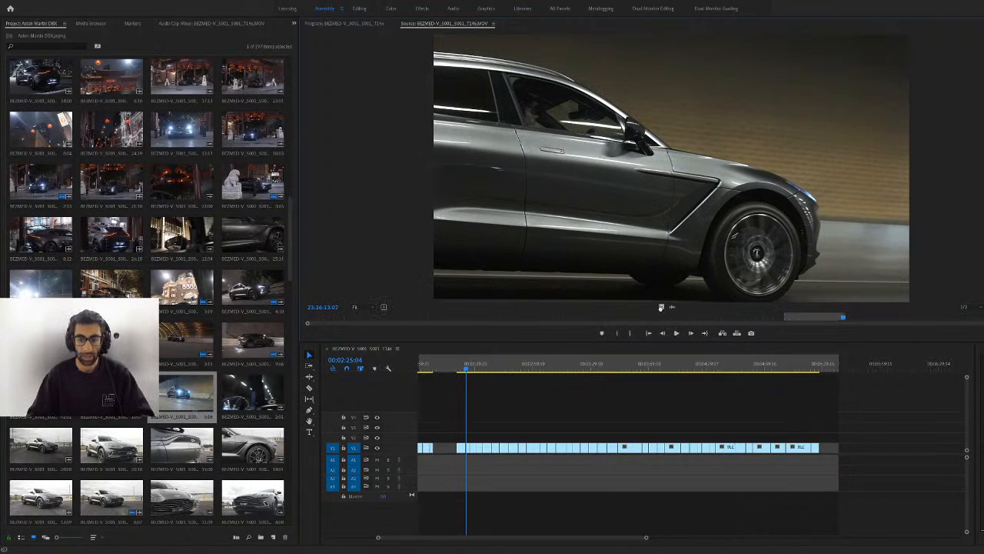
pyautogui.moveTo(660, 308); pyautogui.dragTo(823, 449)
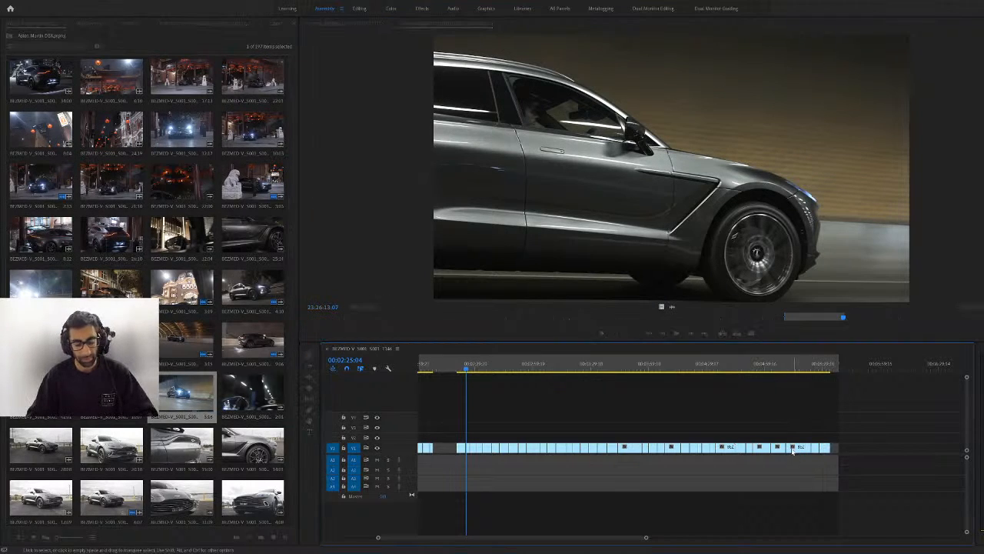
# Mark the close rear three-quarter section of clip 7146 and append its video to the third group
pyautogui.moveTo(841, 317); pyautogui.dragTo(900, 319)
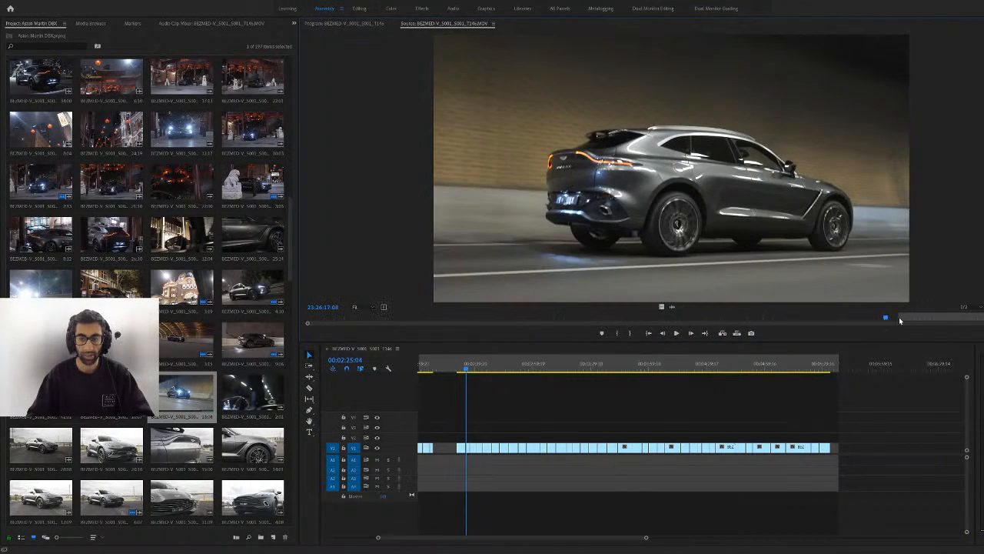
pyautogui.press('space')
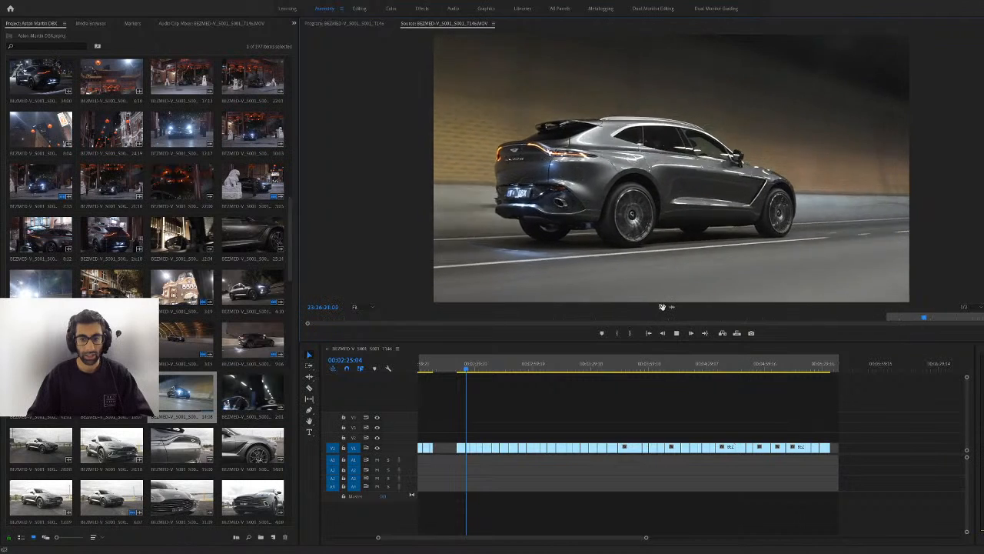
pyautogui.moveTo(662, 307); pyautogui.dragTo(838, 452)
# Mark the final section of clip 7146, ending on the more distant rear view, and append its video to the third group
pyautogui.moveTo(935, 319)
pyautogui.mouseDown()
pyautogui.moveTo(953, 319)
pyautogui.moveTo(940, 319)
pyautogui.mouseUp()
pyautogui.press('i')
pyautogui.press('space')
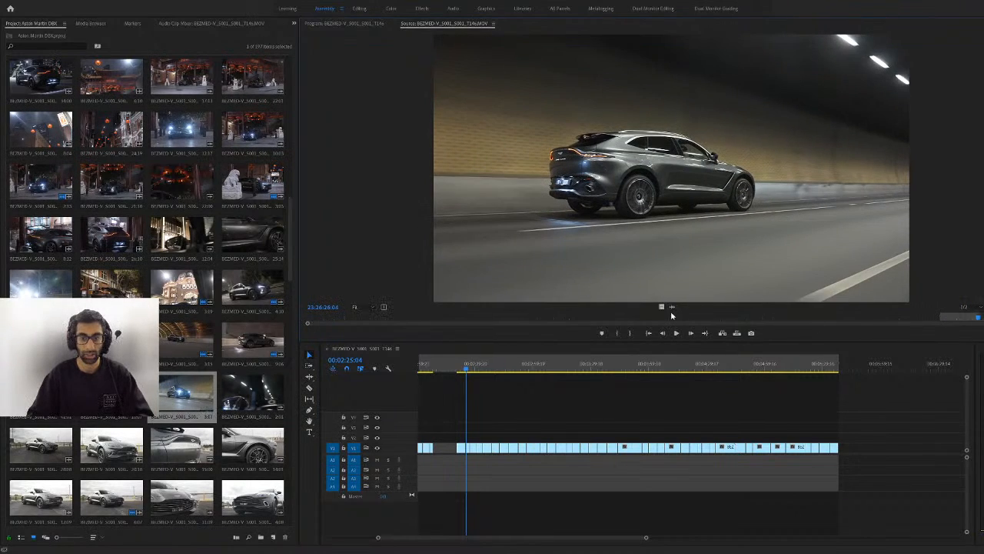
pyautogui.moveTo(662, 306); pyautogui.dragTo(840, 451)
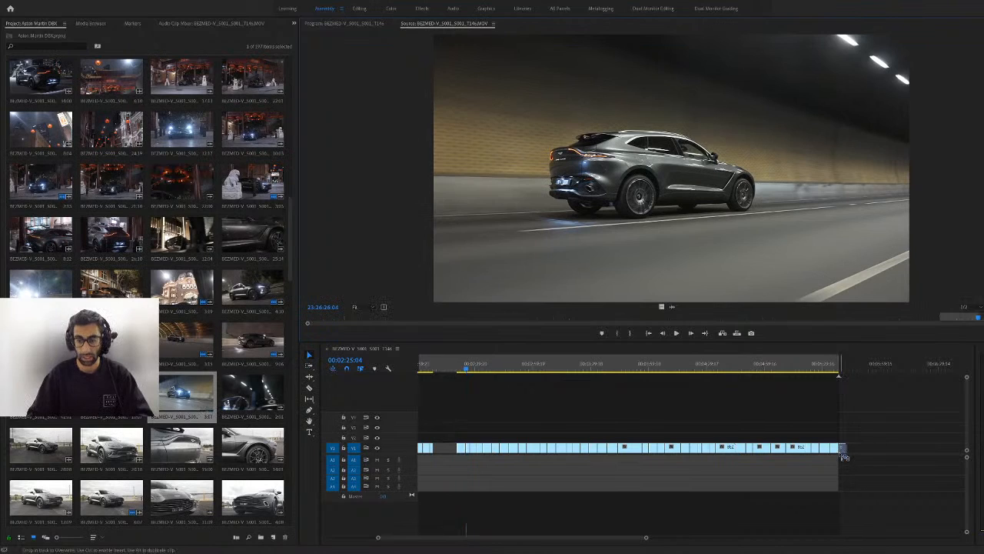
# Extend the end of the sequence's marked range well past the last clip and save the project
pyautogui.moveTo(838, 356); pyautogui.dragTo(928, 365)
pyautogui.hotkey('ctrl', 's')
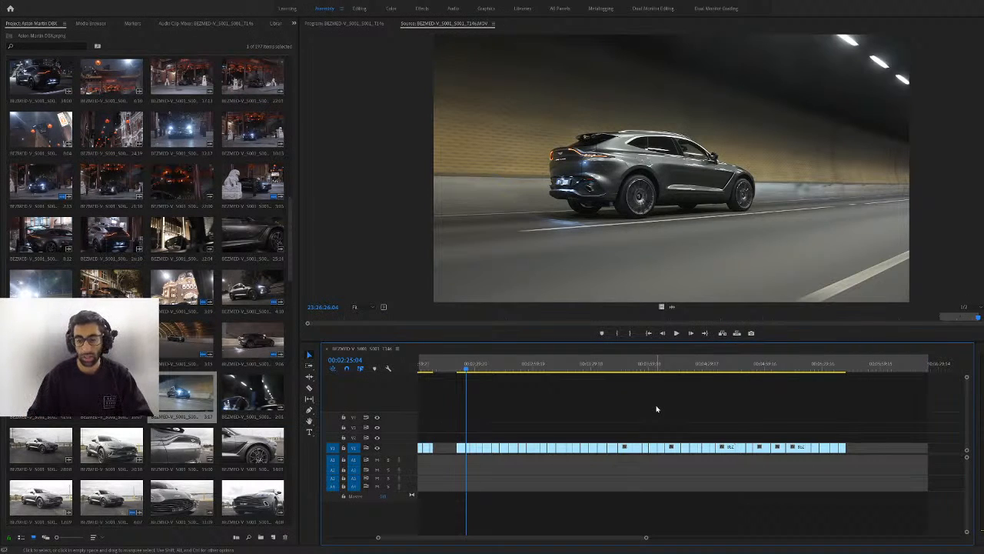
# Review the night driving shots in the third group by scrubbing through to its last clip
pyautogui.click(683, 372)
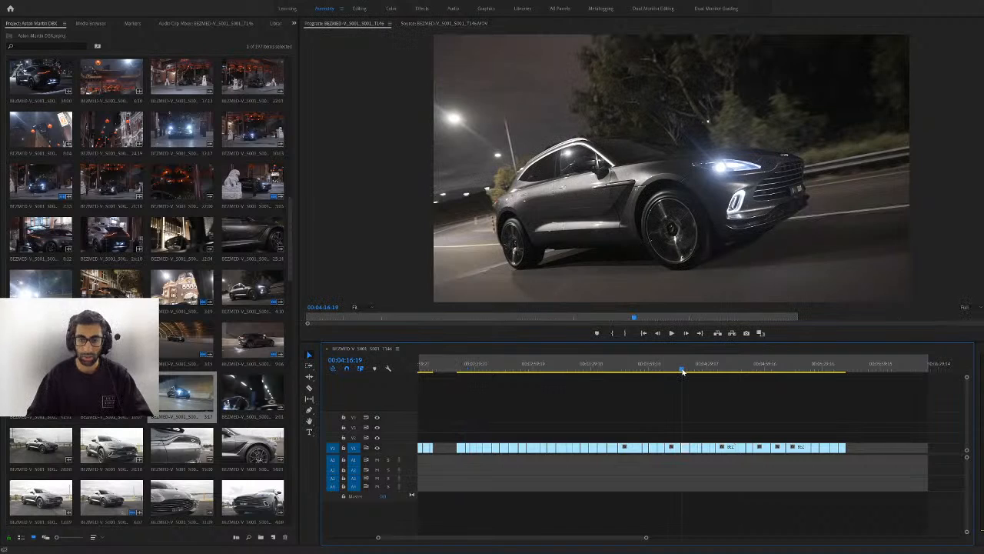
pyautogui.click(792, 368)
pyautogui.click(712, 357)
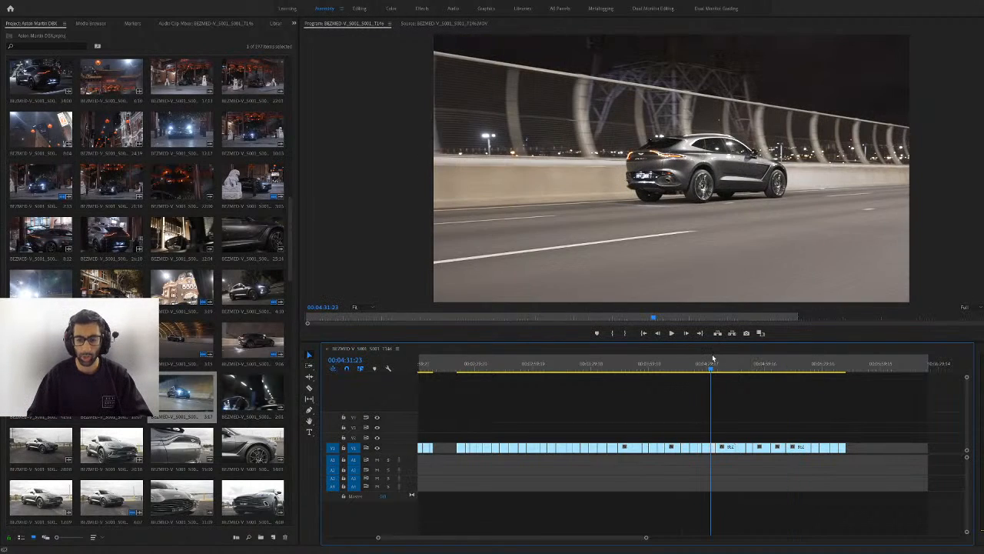
pyautogui.click(723, 368)
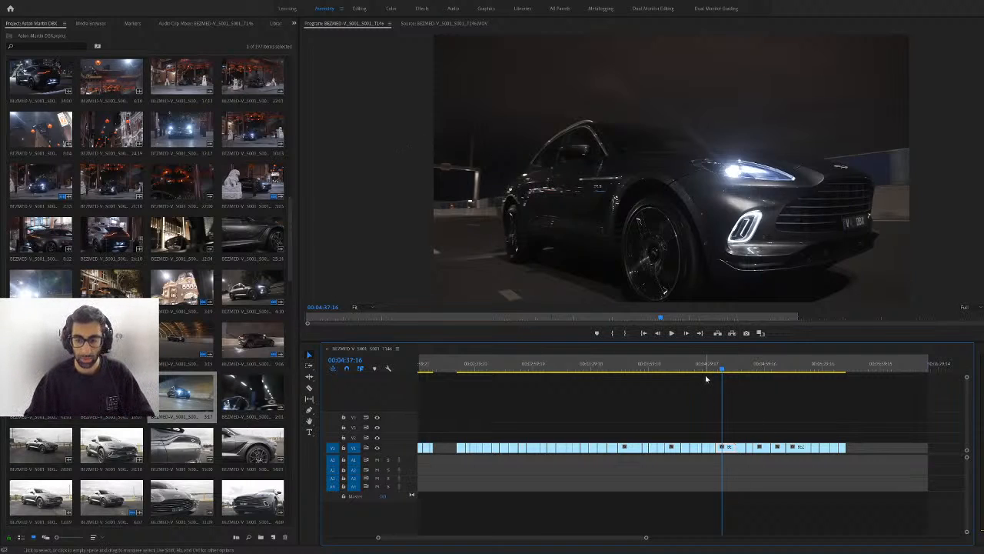
pyautogui.moveTo(723, 370); pyautogui.dragTo(840, 417)
# Open tunnel ceiling lights clip 7147, mark a section, place its video on V1 just beyond the third group with a small gap and save
pyautogui.click(189, 402)
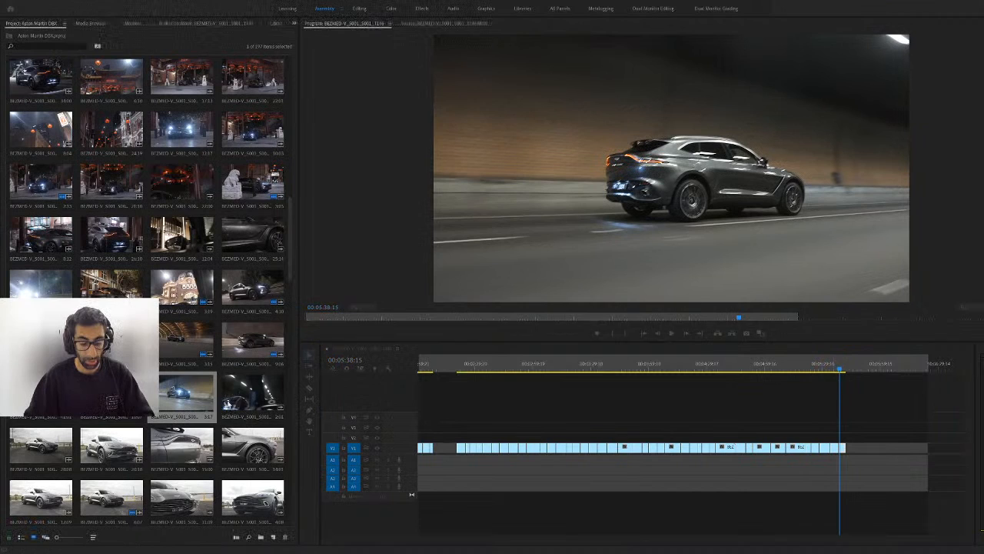
pyautogui.doubleClick(253, 392)
pyautogui.moveTo(324, 318); pyautogui.dragTo(935, 323)
pyautogui.moveTo(422, 328); pyautogui.dragTo(871, 333)
pyautogui.press('i')
pyautogui.press('o')
pyautogui.moveTo(661, 307); pyautogui.dragTo(853, 446)
pyautogui.hotkey('ctrl', 's')
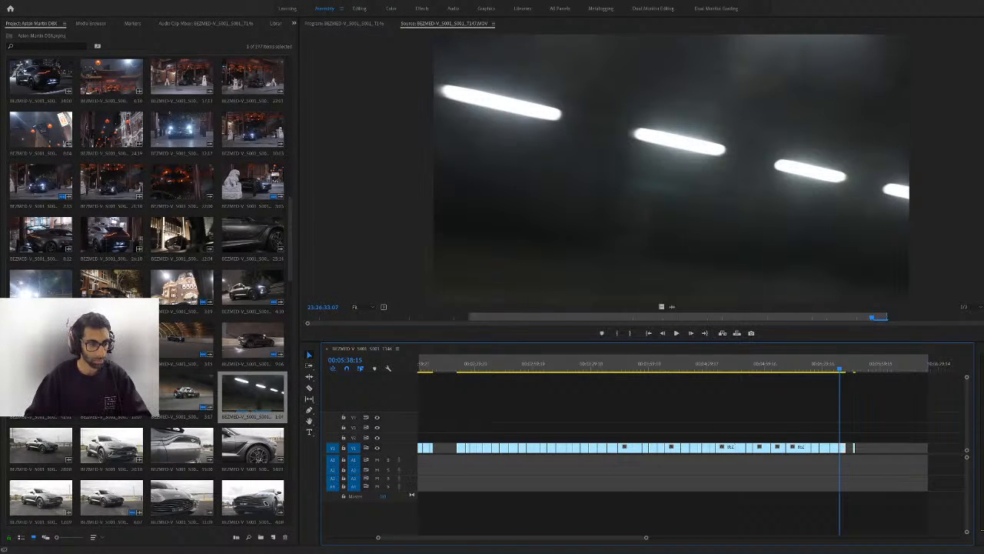
# Review lantern gate clip 7121, mark the closing section of clip 7122 and append its video to the third group on V1, ahead of the ceiling lights clip
pyautogui.scroll(-2, 243, 391)
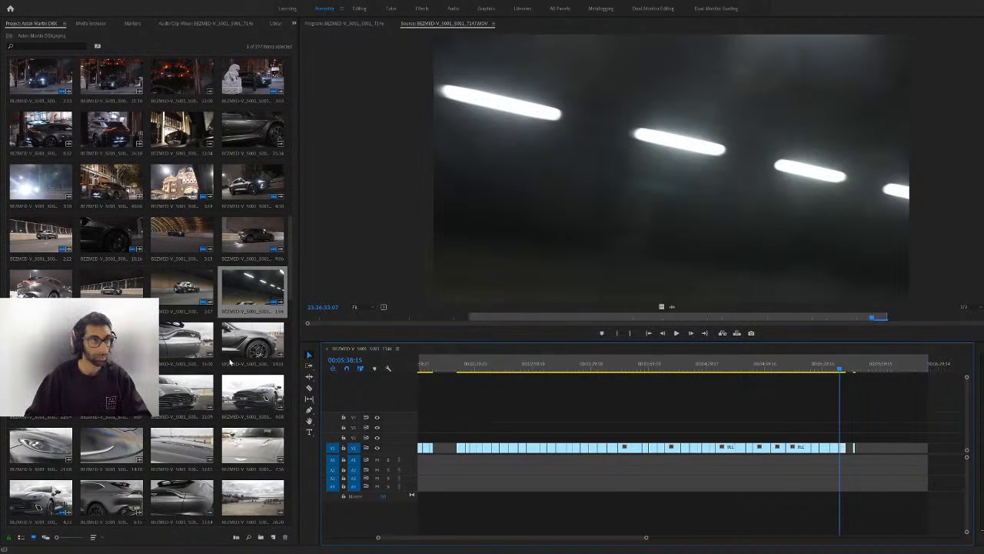
pyautogui.scroll(4, 243, 391)
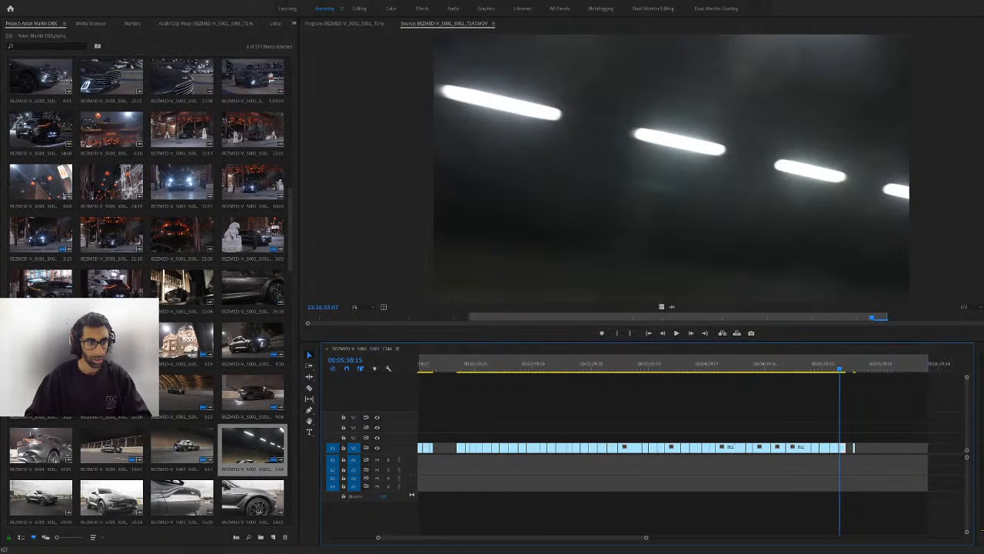
pyautogui.moveTo(474, 378); pyautogui.dragTo(711, 381)
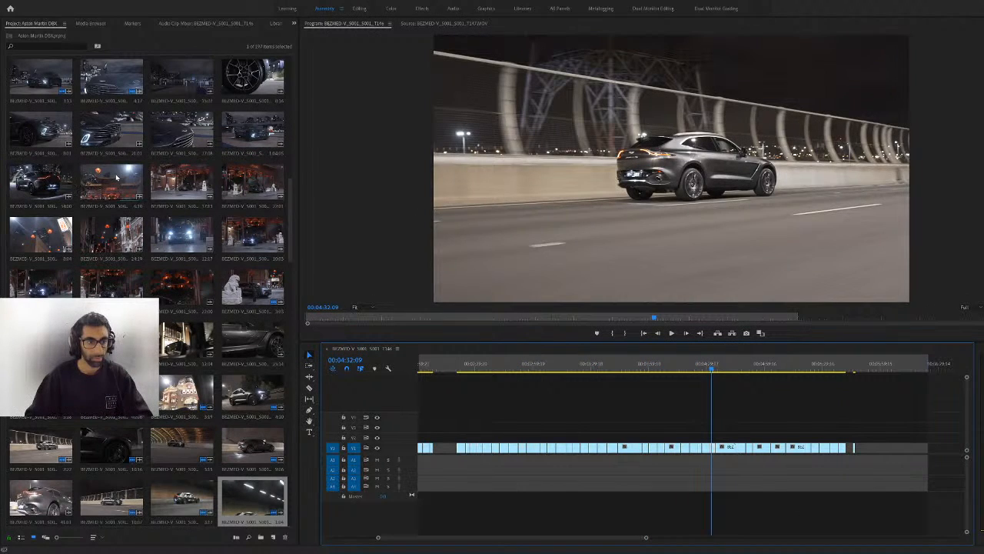
pyautogui.doubleClick(83, 183)
pyautogui.moveTo(354, 320); pyautogui.dragTo(868, 344)
pyautogui.doubleClick(199, 183)
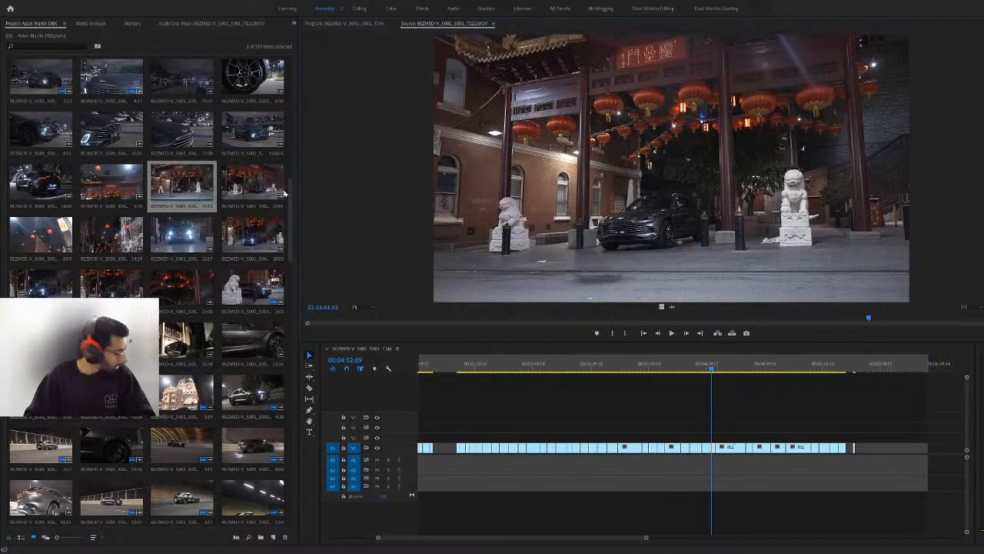
pyautogui.click(387, 321)
pyautogui.moveTo(387, 328); pyautogui.dragTo(936, 316)
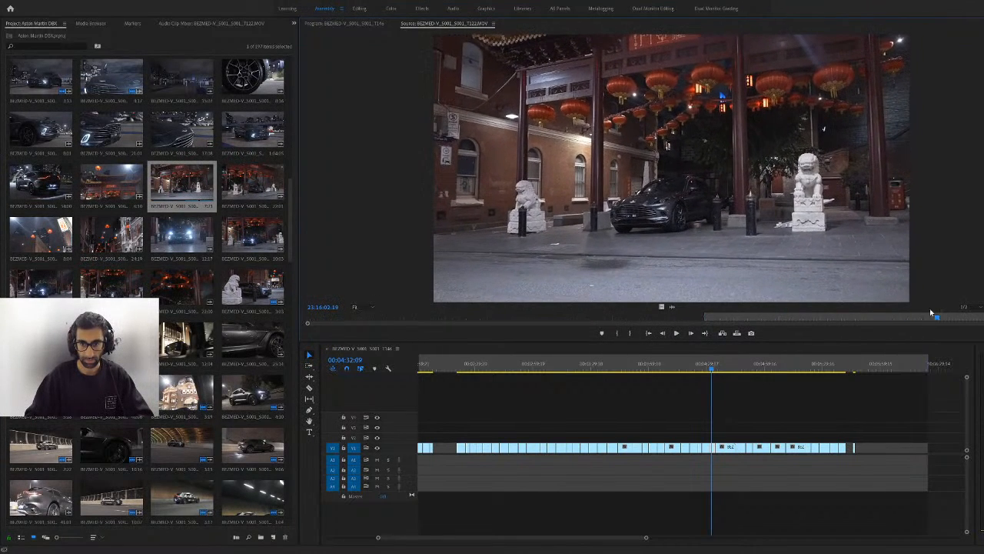
pyautogui.moveTo(661, 306); pyautogui.dragTo(853, 449)
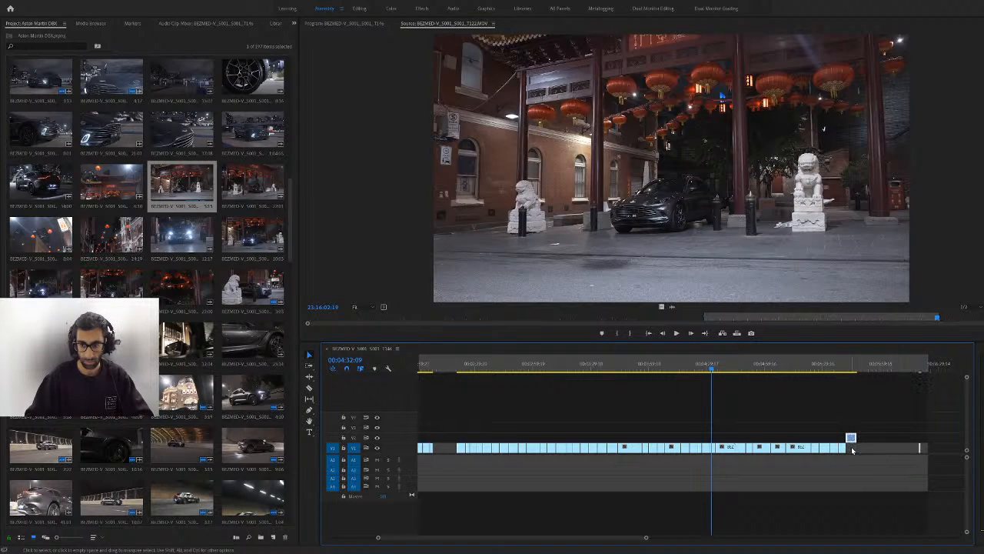
pyautogui.moveTo(851, 439); pyautogui.dragTo(852, 450)
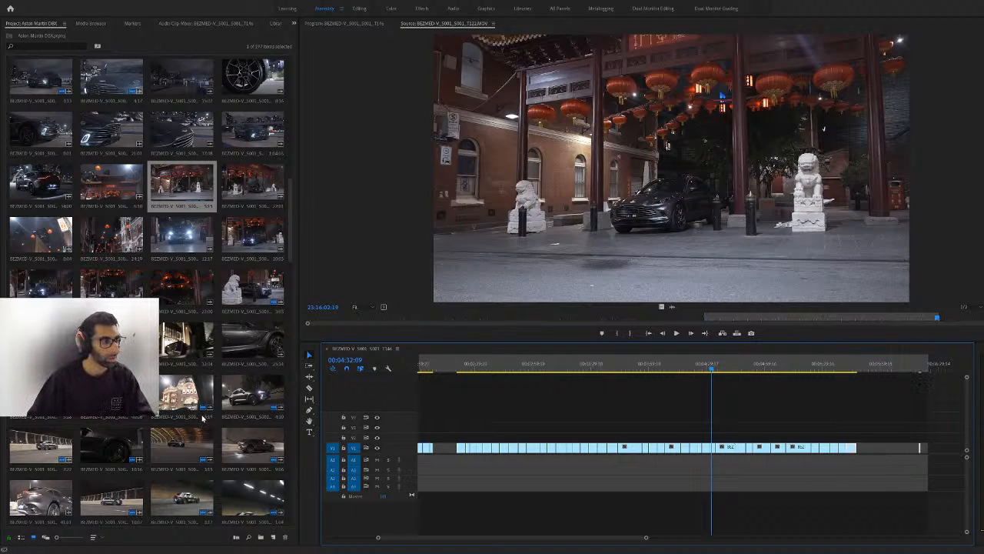
# Mark the closing section of clip 7123, showing the car between the stone lions, and append its video to the third group
pyautogui.doubleClick(257, 185)
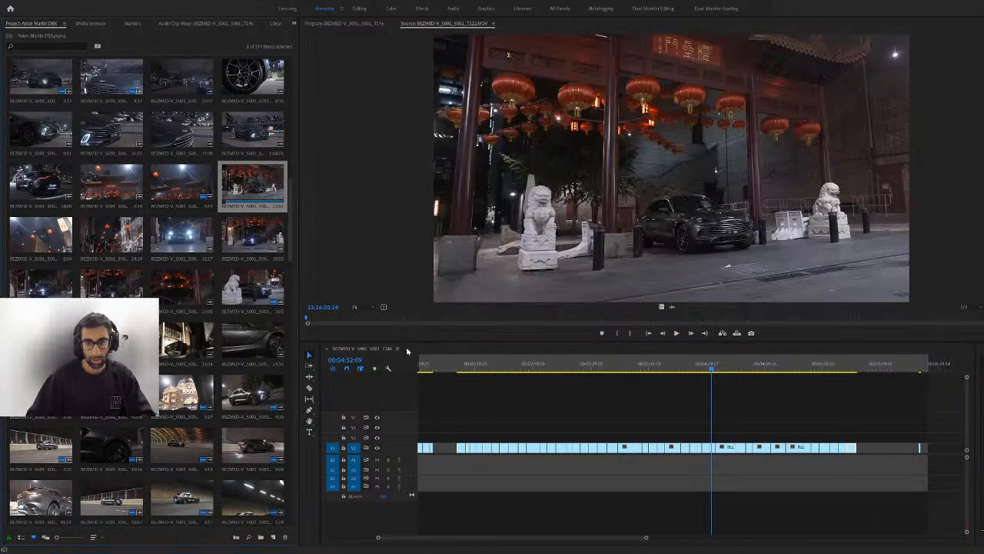
pyautogui.moveTo(368, 319); pyautogui.dragTo(933, 331)
pyautogui.press('i')
pyautogui.press('o')
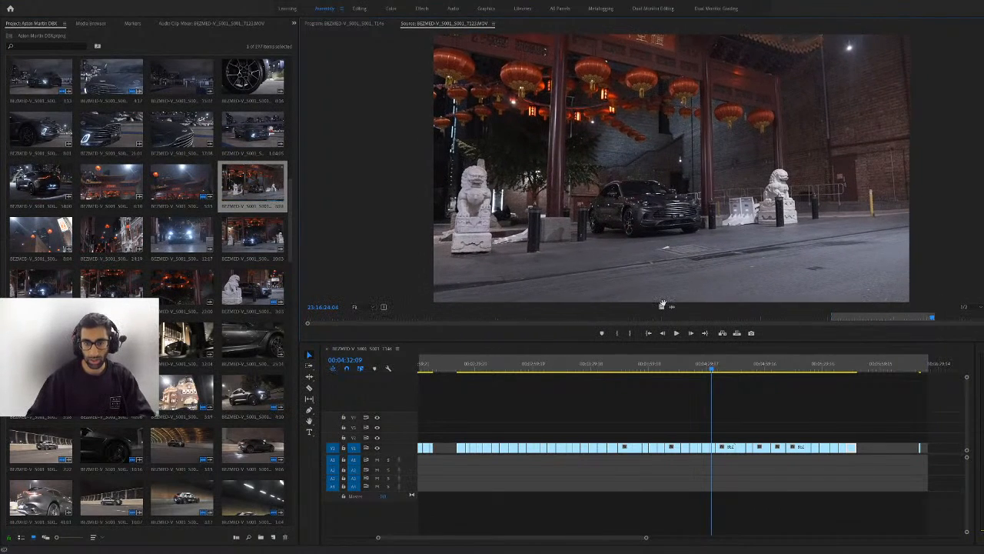
pyautogui.moveTo(662, 305); pyautogui.dragTo(858, 448)
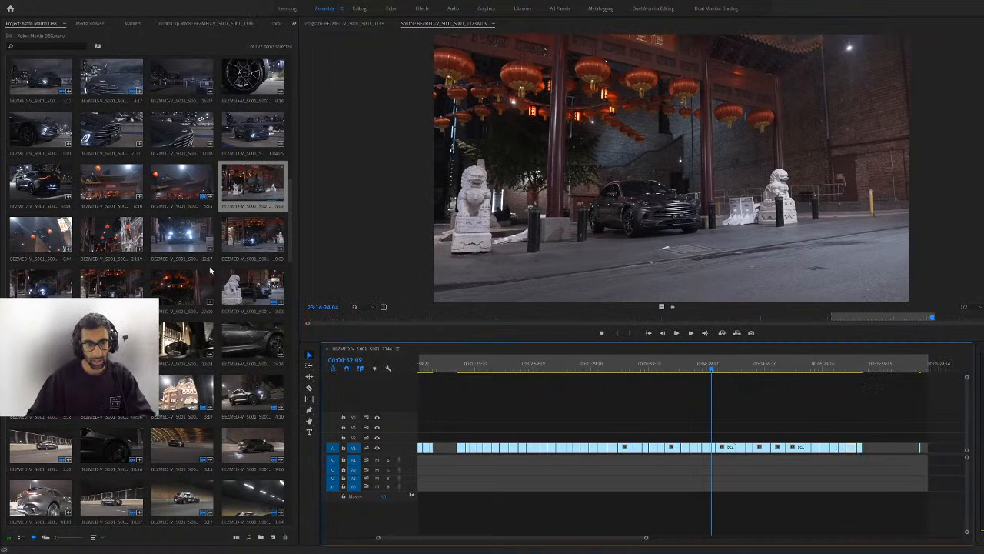
# Mark the closing section of street lantern clip 7124 and place its video on V1 directly before the tunnel ceiling lights clip
pyautogui.doubleClick(42, 237)
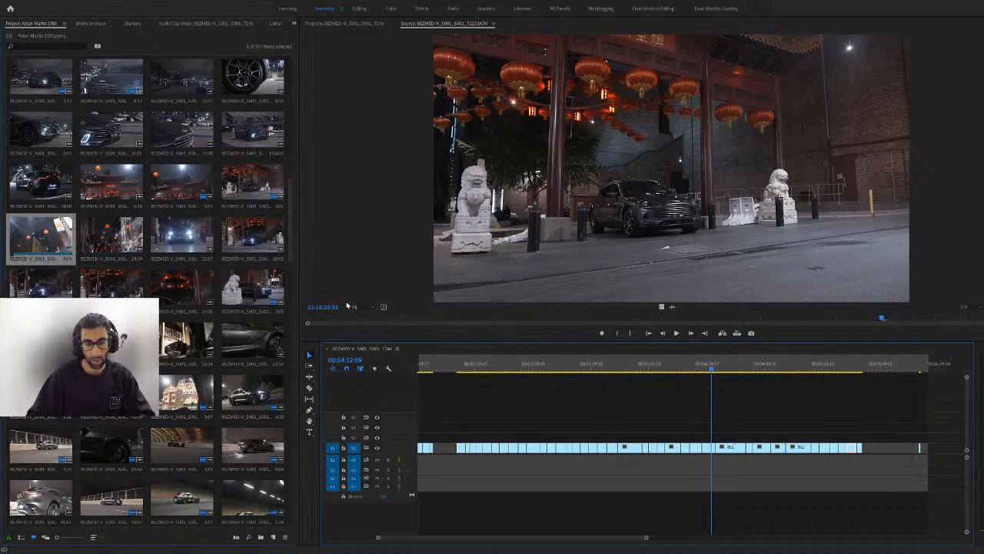
pyautogui.press('space')
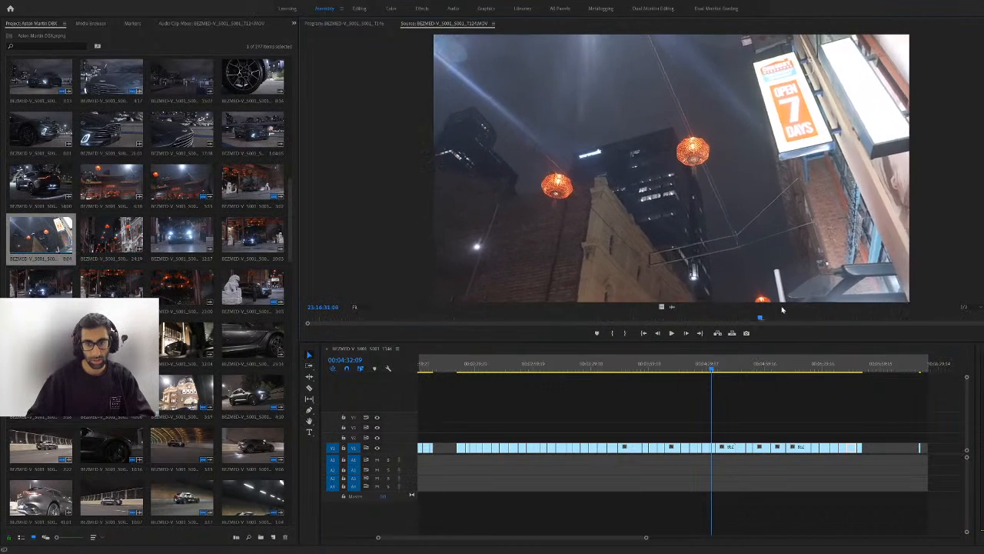
pyautogui.moveTo(909, 299); pyautogui.dragTo(745, 317)
pyautogui.press('i')
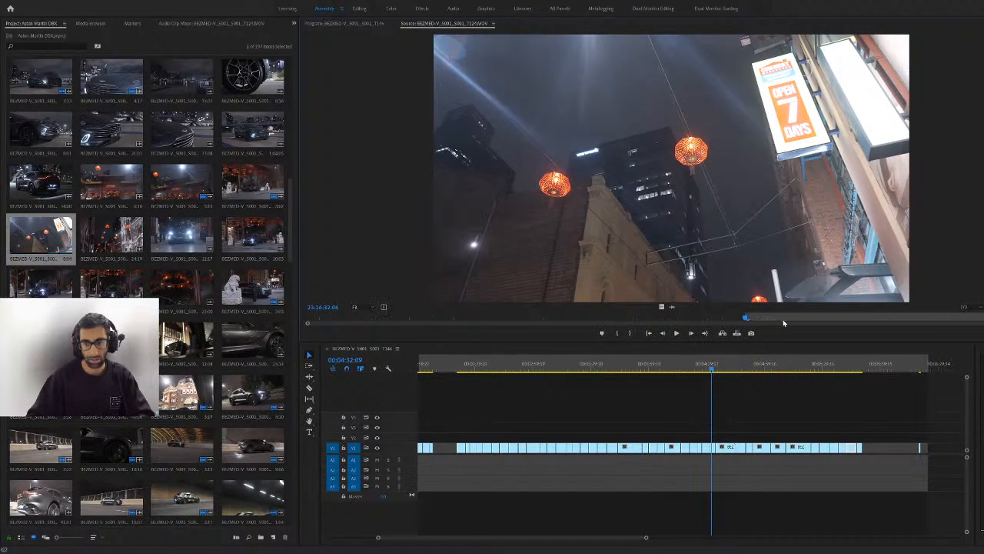
pyautogui.click(909, 318)
pyautogui.press('o')
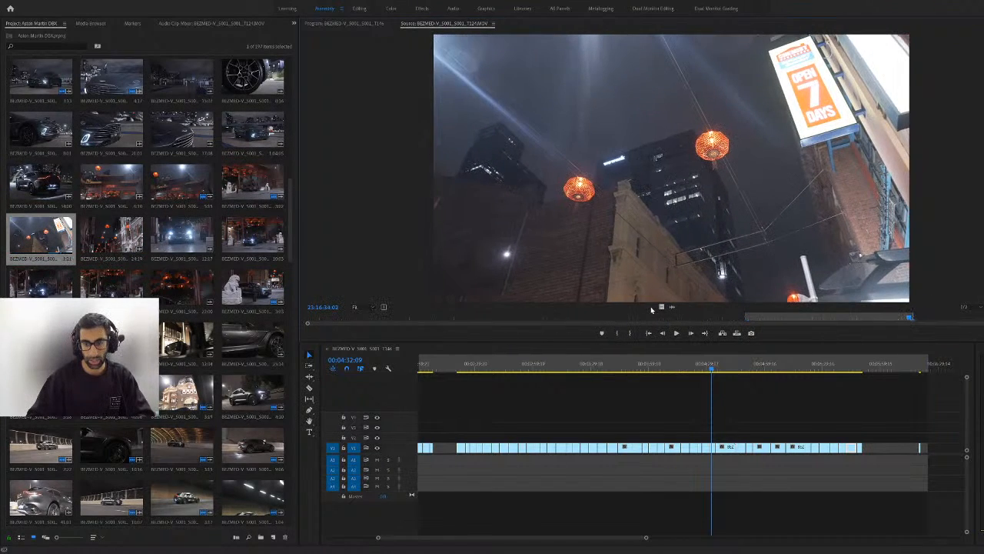
pyautogui.moveTo(678, 322); pyautogui.dragTo(917, 459)
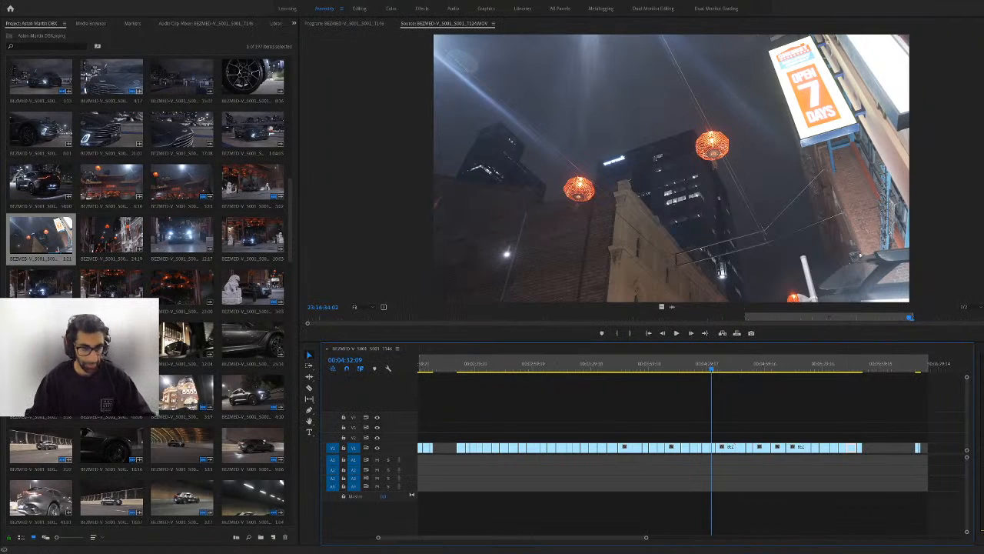
# Mark an early street lantern section and the final gate section of clip 7125, placing each video on V1 at the front of the lights group
pyautogui.doubleClick(100, 241)
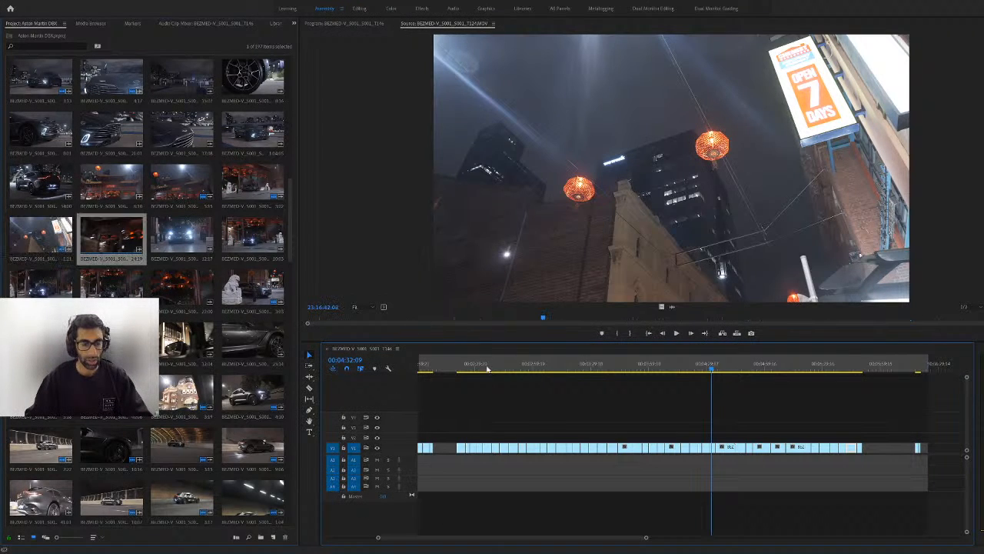
pyautogui.moveTo(334, 319); pyautogui.dragTo(366, 327)
pyautogui.press('space')
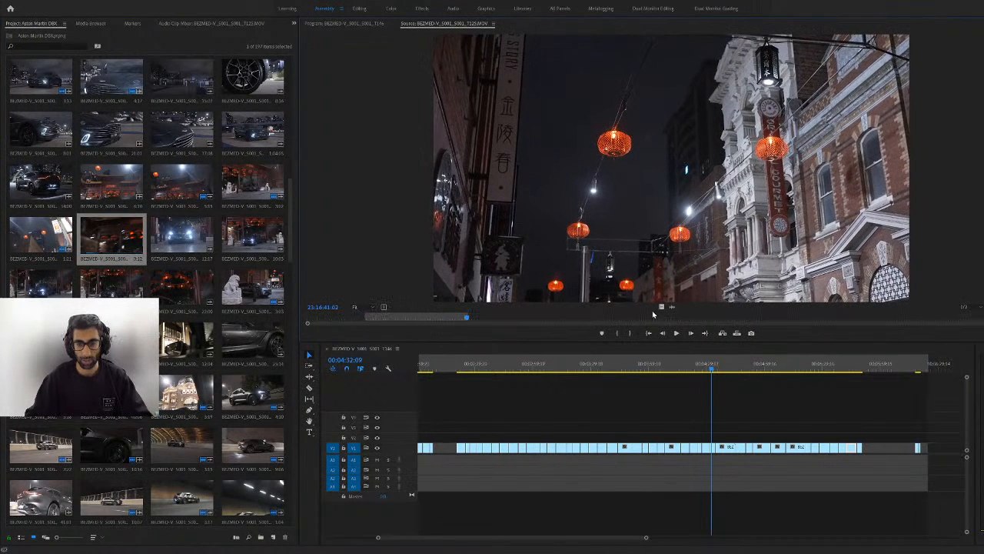
pyautogui.moveTo(661, 306); pyautogui.dragTo(914, 449)
pyautogui.moveTo(457, 318); pyautogui.dragTo(983, 319)
pyautogui.press('i')
pyautogui.press('o')
pyautogui.moveTo(661, 306); pyautogui.dragTo(907, 448)
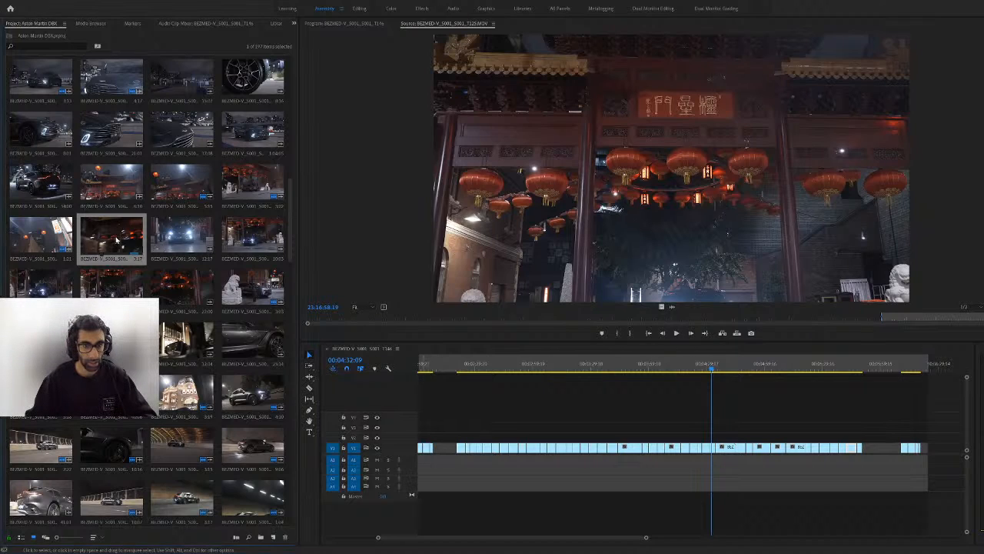
# Mark a middle section and the final section of front headlights clip 7126 and append each section's video to the third group
pyautogui.doubleClick(200, 240)
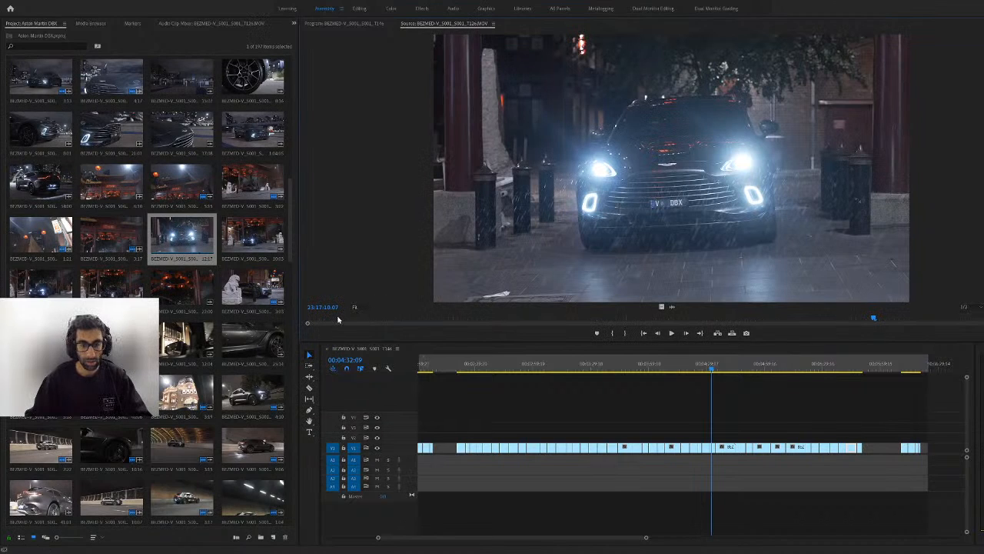
pyautogui.moveTo(320, 319); pyautogui.dragTo(615, 330)
pyautogui.moveTo(660, 306); pyautogui.dragTo(870, 447)
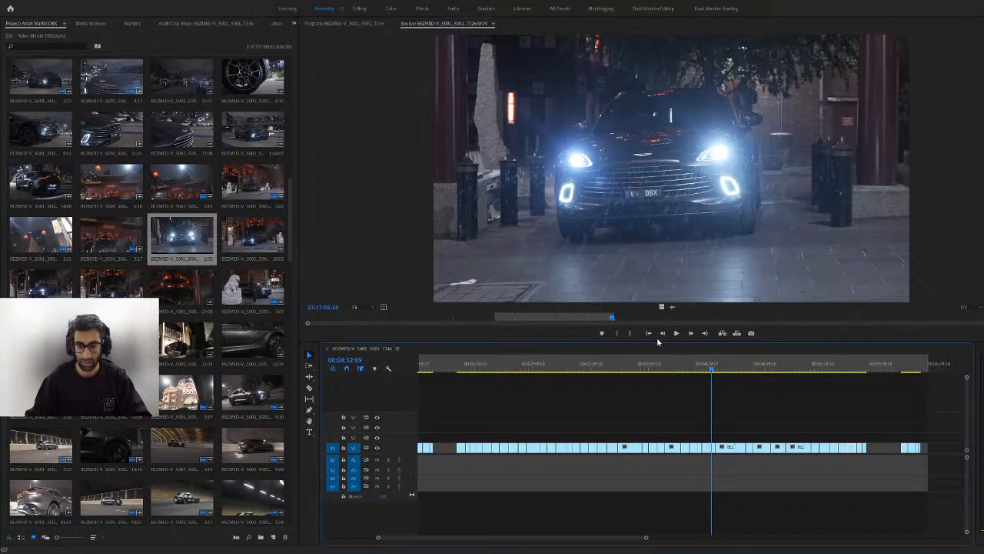
pyautogui.moveTo(598, 318); pyautogui.dragTo(970, 323)
pyautogui.press('i')
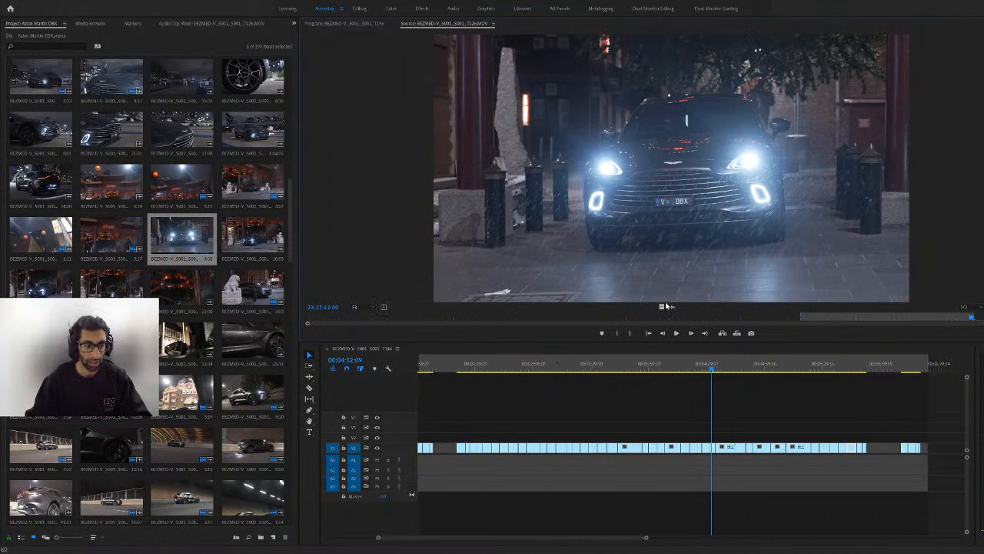
pyautogui.moveTo(661, 306); pyautogui.dragTo(870, 452)
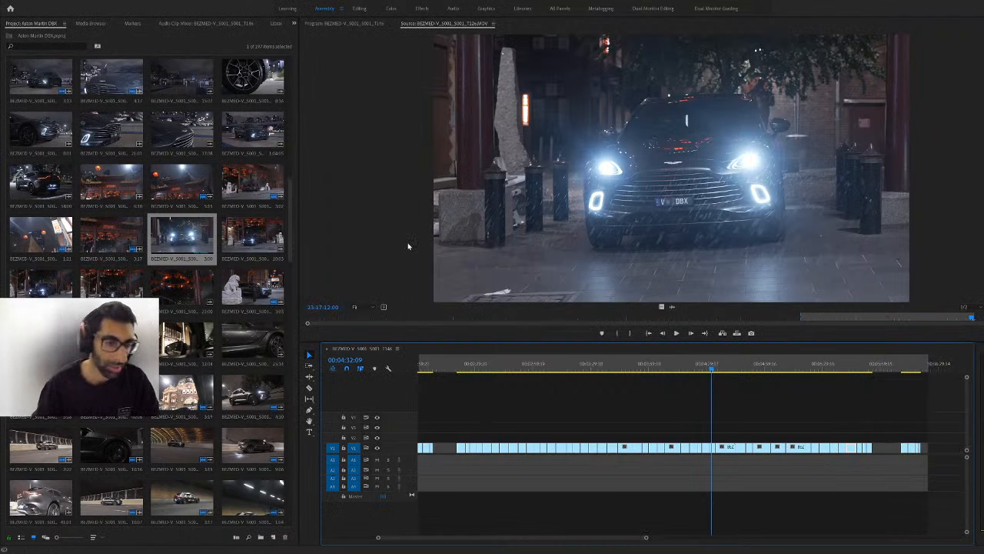
# Mark a section of clip 7127, ending on the car with bright headlights under the lanterns, and append its video to the third group
pyautogui.doubleClick(254, 234)
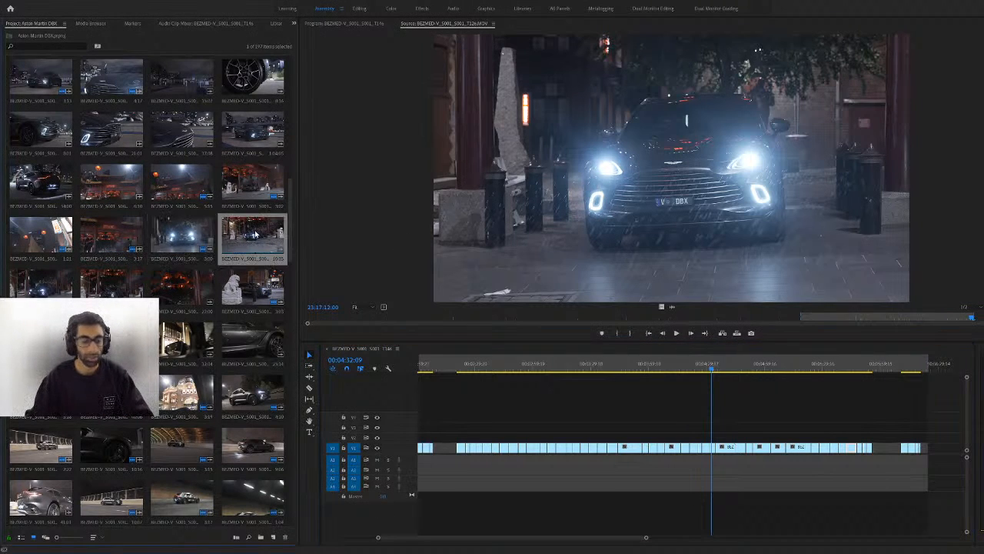
pyautogui.moveTo(335, 319); pyautogui.dragTo(626, 344)
pyautogui.press('i')
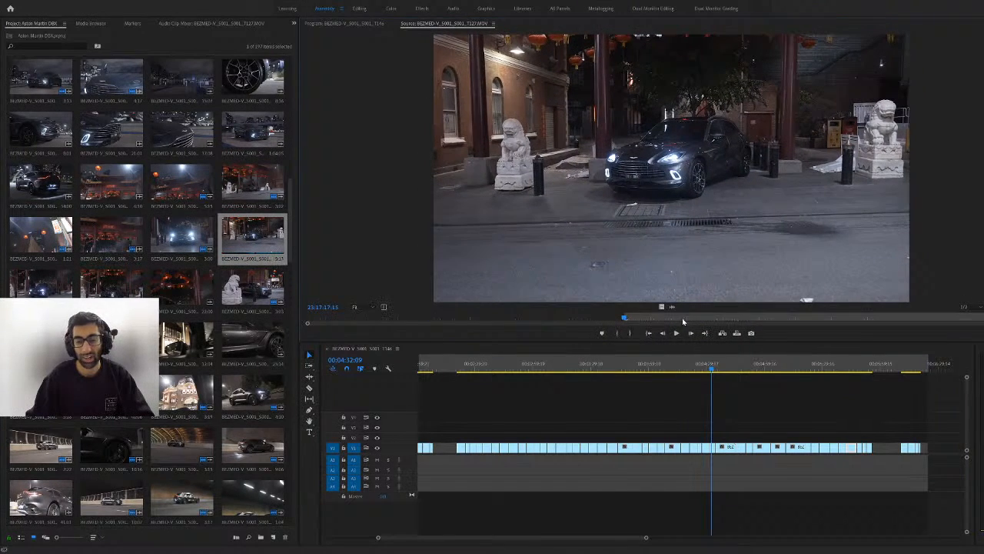
pyautogui.moveTo(683, 321); pyautogui.dragTo(892, 334)
pyautogui.press('o')
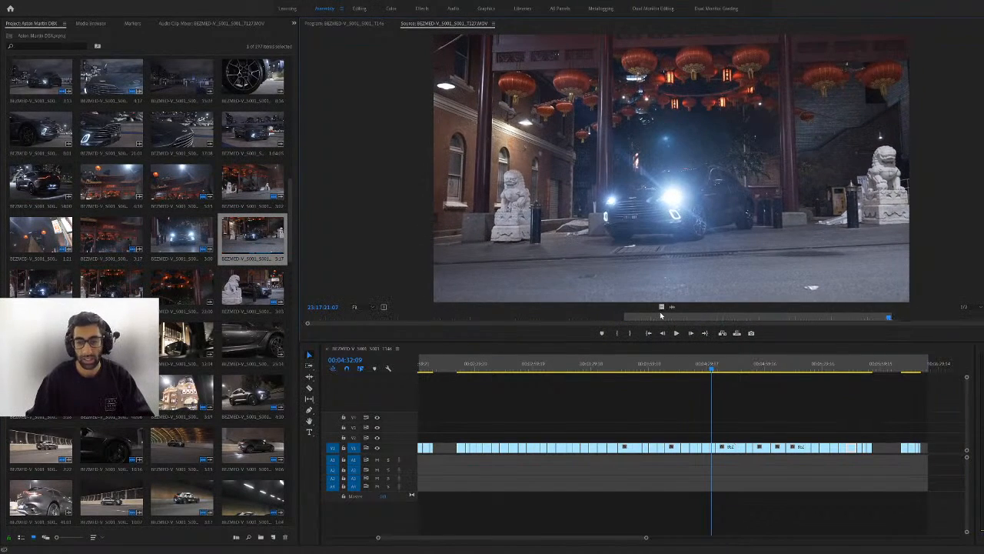
pyautogui.moveTo(661, 306); pyautogui.dragTo(876, 447)
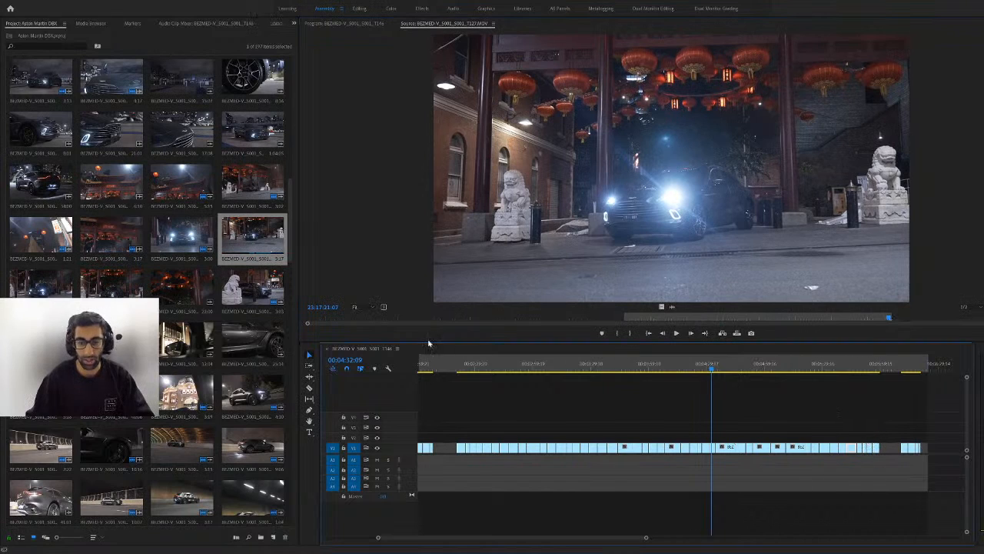
# Review clip 7128, mark the section of clip 7129 running from the gate lanterns to the parked car and append its video to the third group
pyautogui.doubleClick(45, 281)
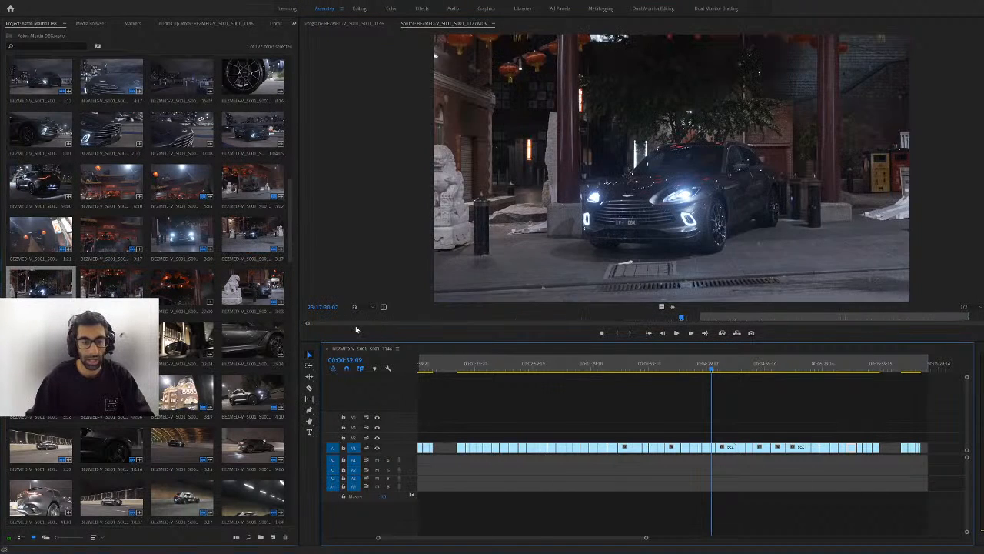
pyautogui.moveTo(383, 319); pyautogui.dragTo(807, 348)
pyautogui.doubleClick(119, 292)
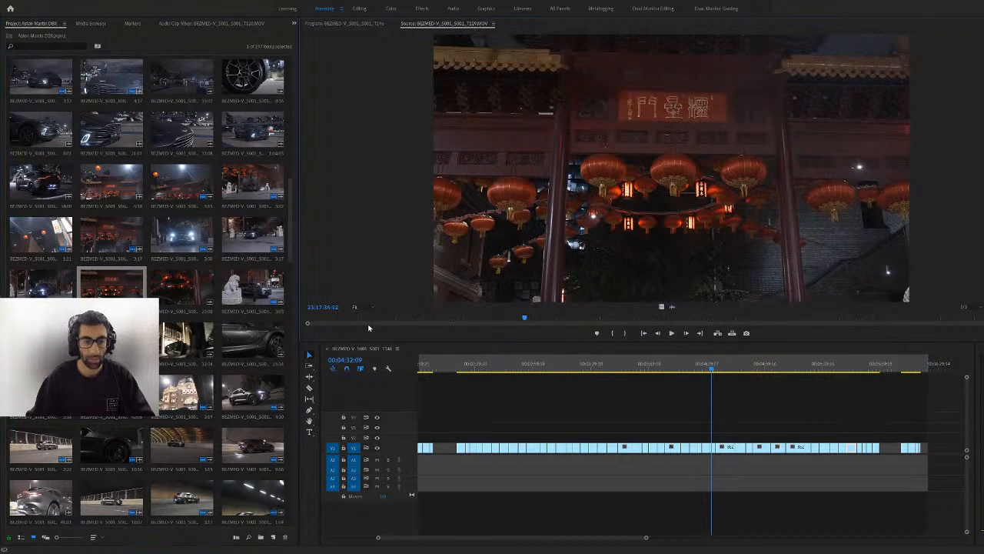
pyautogui.click(610, 319)
pyautogui.moveTo(611, 321); pyautogui.dragTo(423, 321)
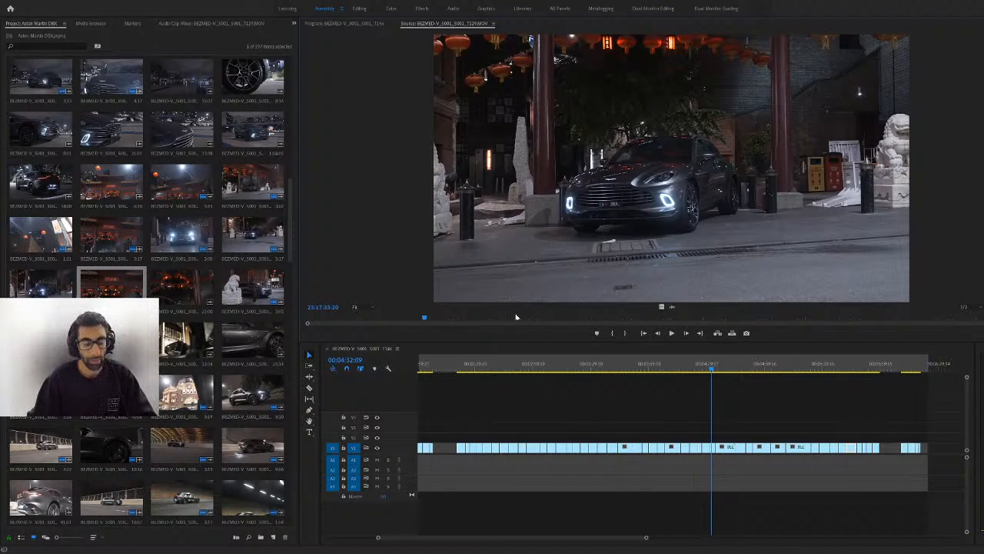
pyautogui.click(705, 317)
pyautogui.moveTo(708, 349); pyautogui.dragTo(532, 304)
pyautogui.press('i')
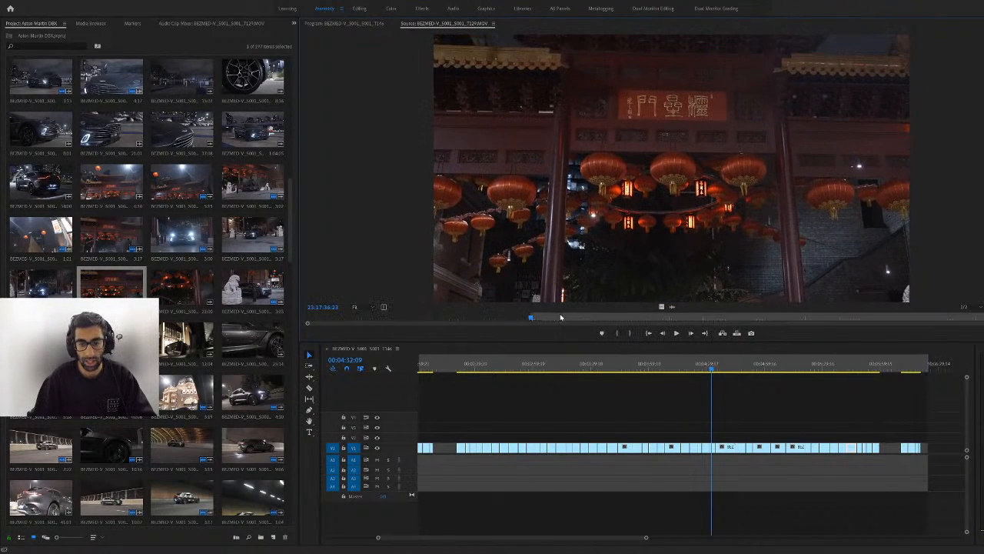
pyautogui.moveTo(692, 317); pyautogui.dragTo(750, 331)
pyautogui.press('o')
pyautogui.moveTo(667, 308); pyautogui.dragTo(887, 451)
# Move the group of lantern and ceiling lights clips farther along V1, leaving a wider gap after the third group
pyautogui.scroll(-6, 849, 472)
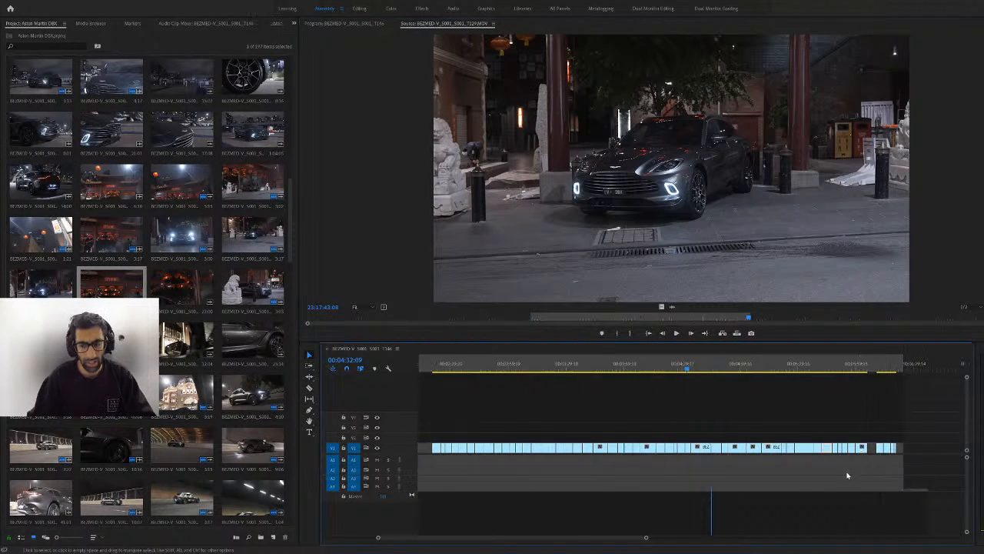
pyautogui.moveTo(770, 427); pyautogui.dragTo(794, 452)
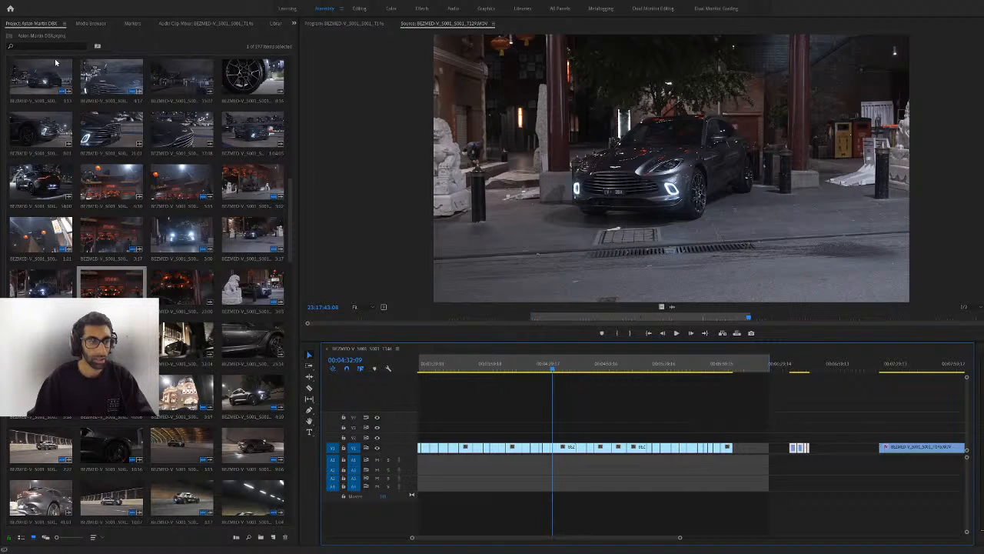
# Switch to the Concreator Trailer sequence and return its playhead to the very start
pyautogui.click(55, 63)
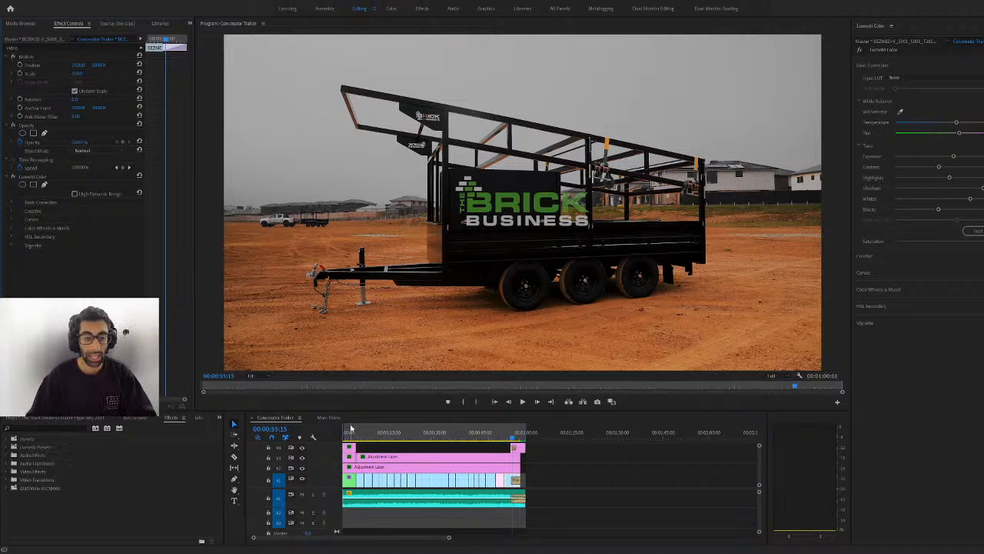
pyautogui.click(350, 431)
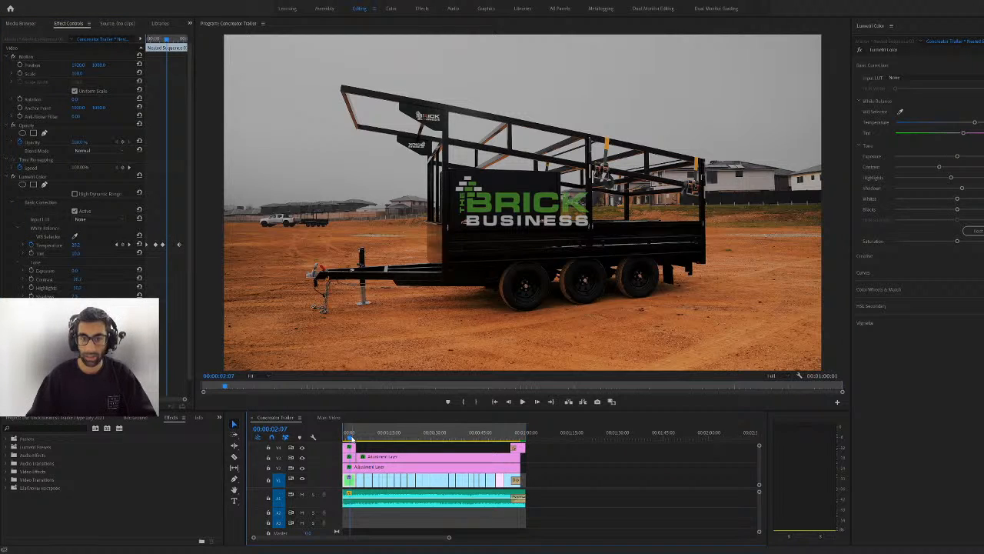
pyautogui.click(345, 434)
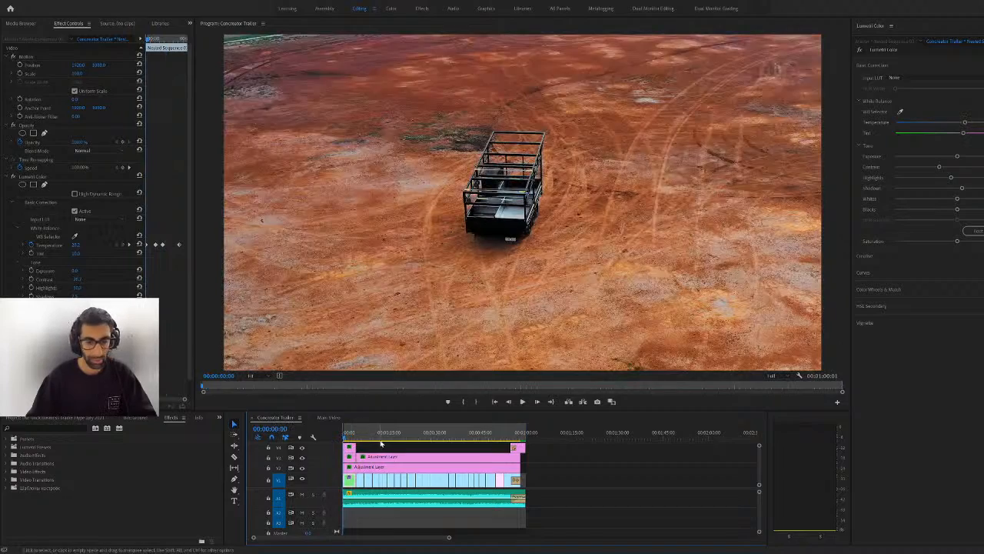
# Play the trailer's opening aerial shot and its closing section from 00:00:47:14 through the white truck towing the trailer
pyautogui.press('space')
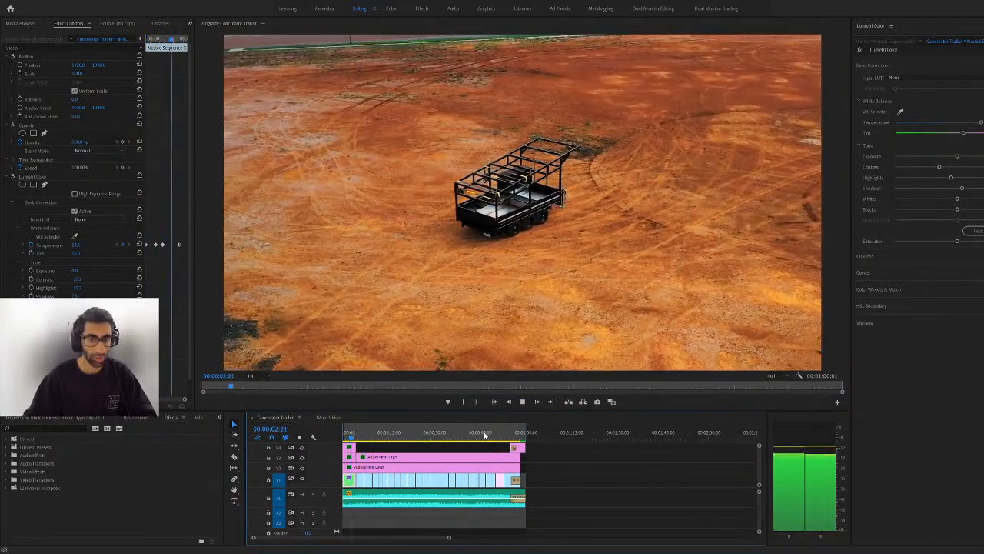
pyautogui.press('space')
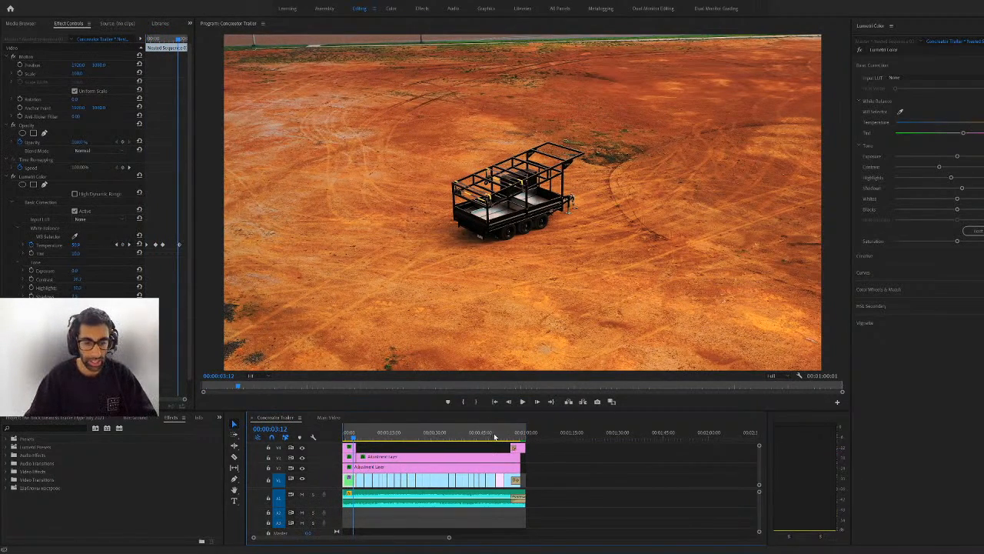
pyautogui.moveTo(495, 436)
pyautogui.mouseDown()
pyautogui.moveTo(503, 438)
pyautogui.moveTo(489, 438)
pyautogui.mouseUp()
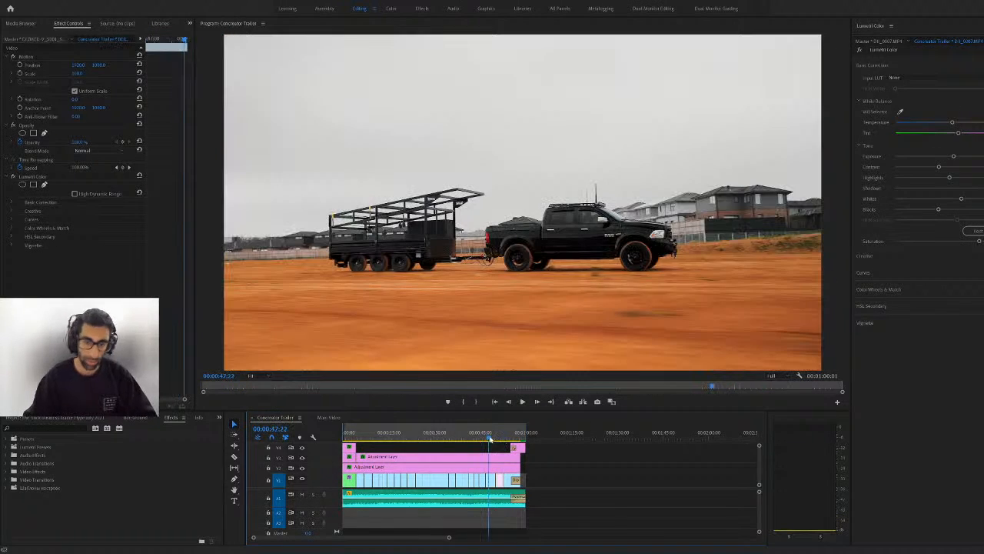
pyautogui.scroll(5, 486, 444)
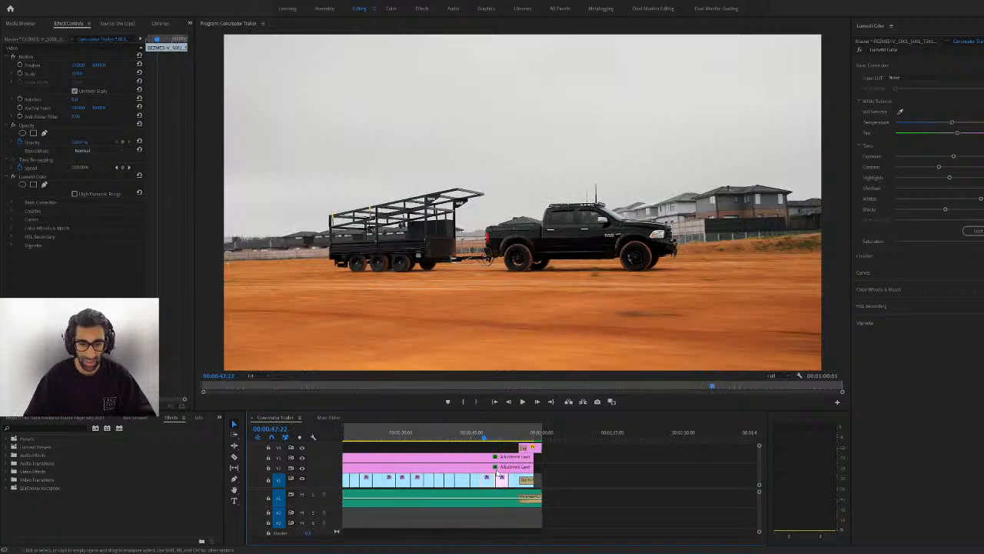
pyautogui.click(468, 436)
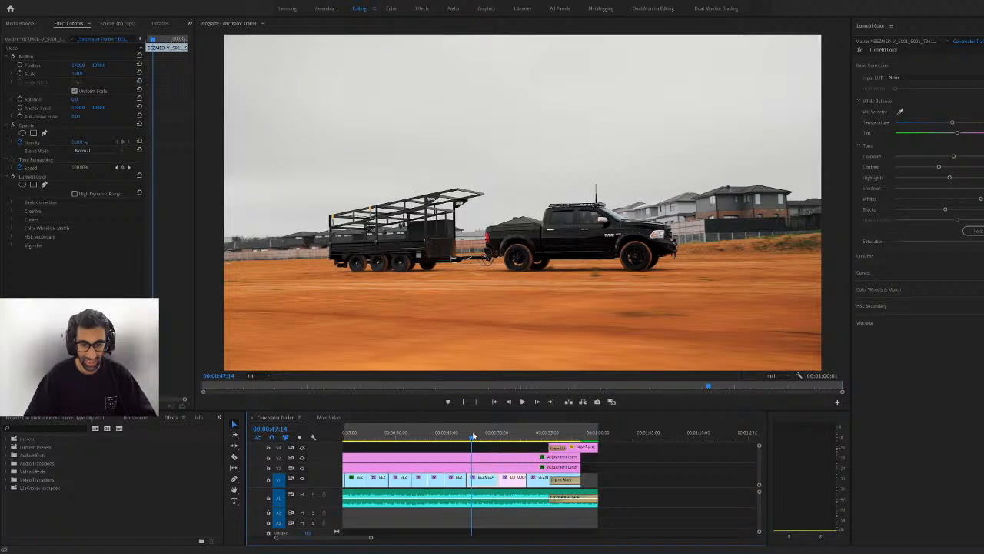
pyautogui.press('space')
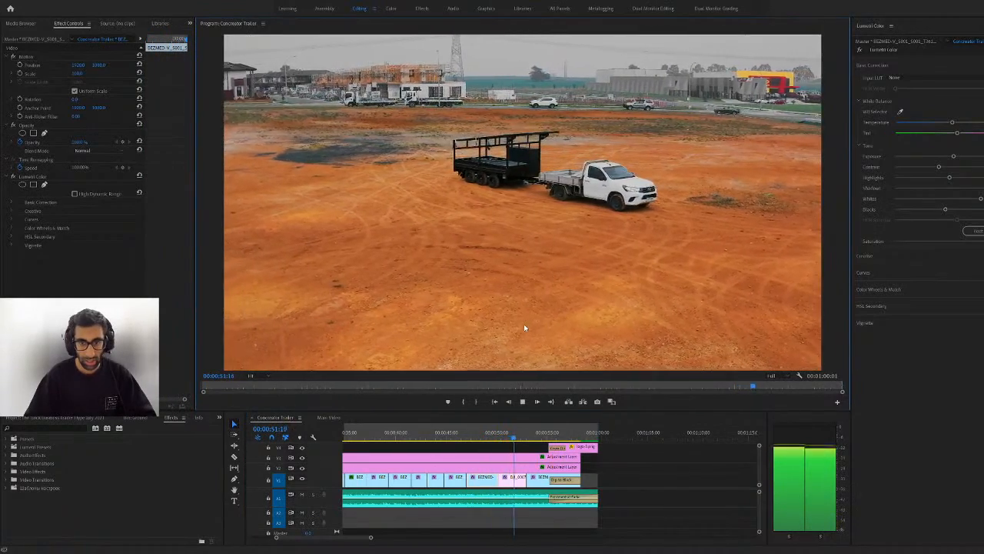
pyautogui.press('space')
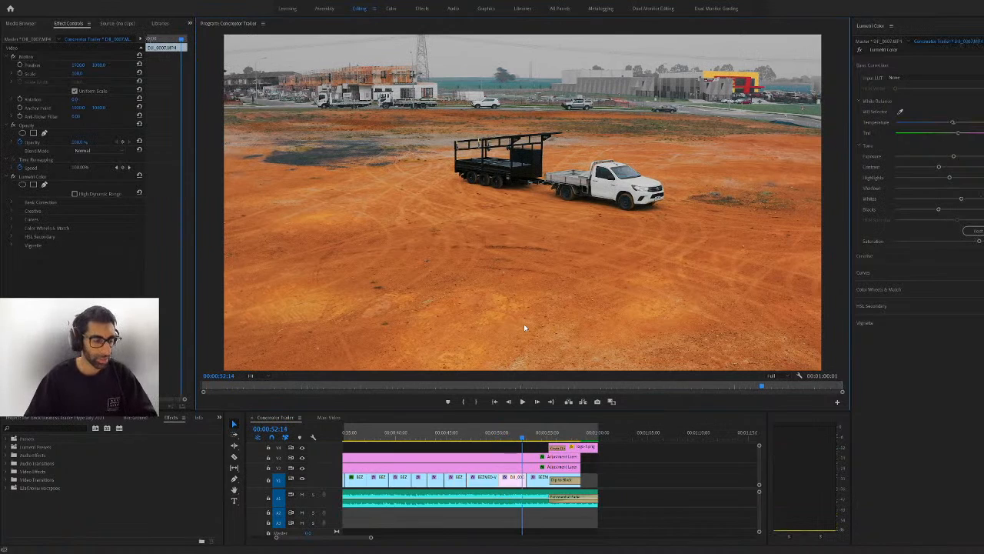
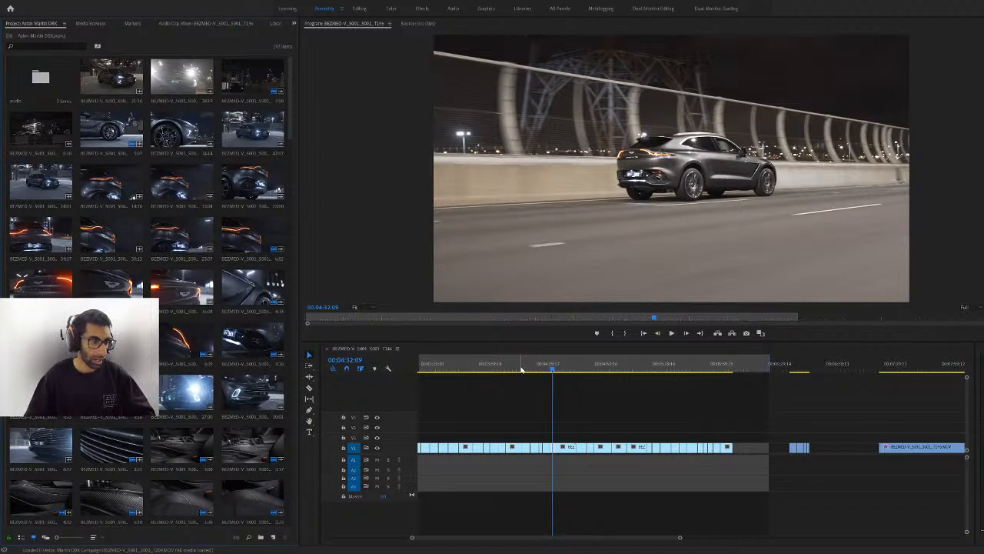
# Examine the night driving shots around 00:04:26 to 00:04:35 in the Aston Martin DBX rough cut
pyautogui.click(521, 369)
pyautogui.click(551, 369)
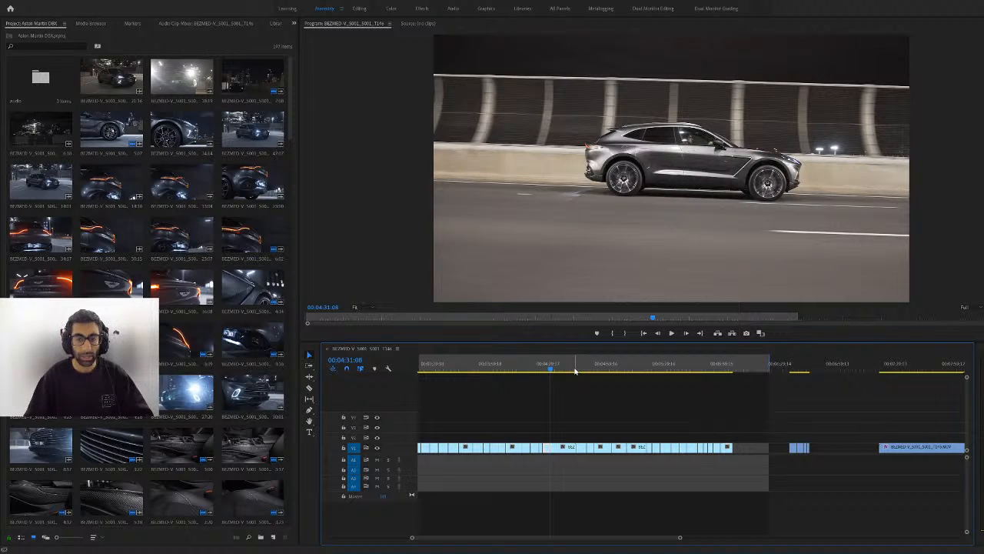
pyautogui.click(575, 370)
pyautogui.click(557, 369)
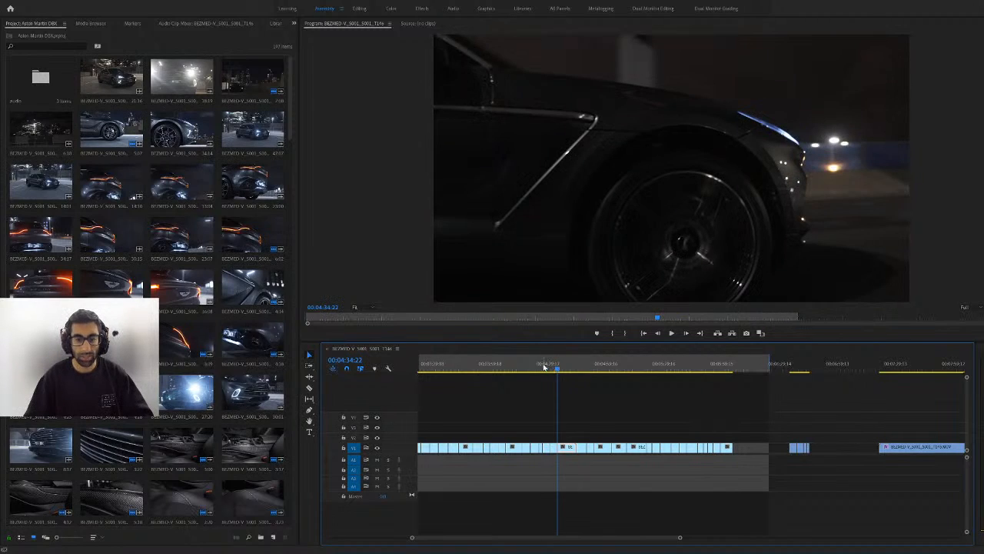
pyautogui.click(542, 369)
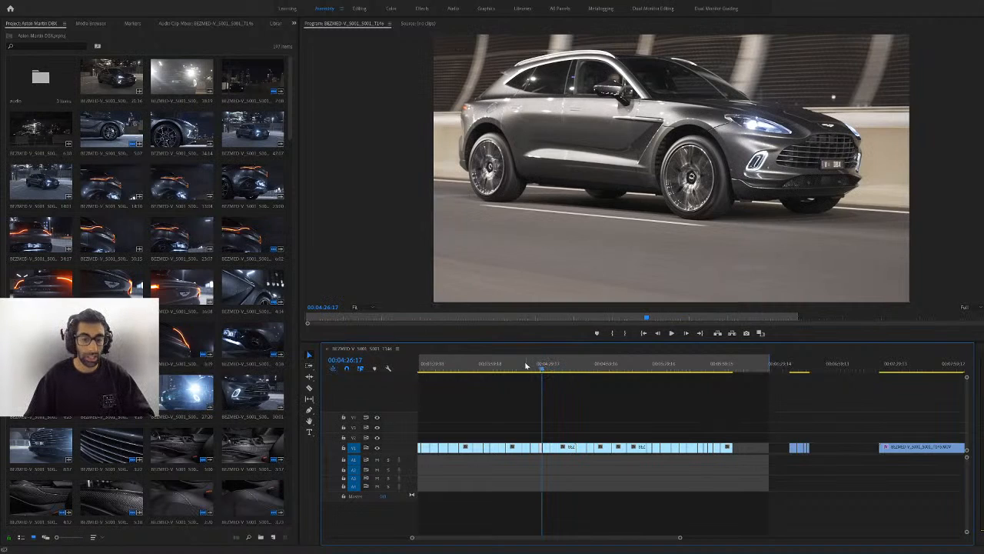
# Review the side-on rolling shots of the grey SUV beside the curved barrier, playing from about 00:04:22
pyautogui.click(522, 368)
pyautogui.click(514, 369)
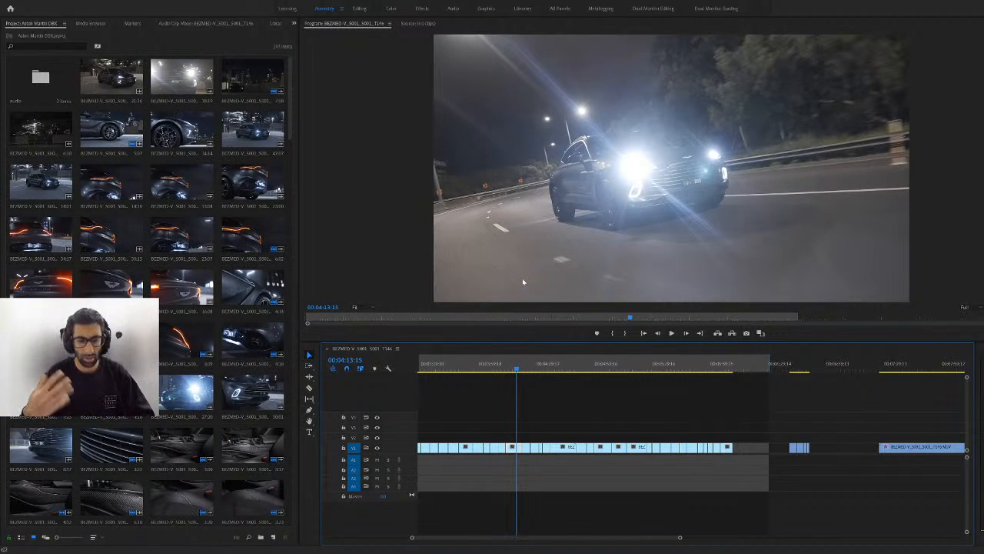
pyautogui.click(533, 369)
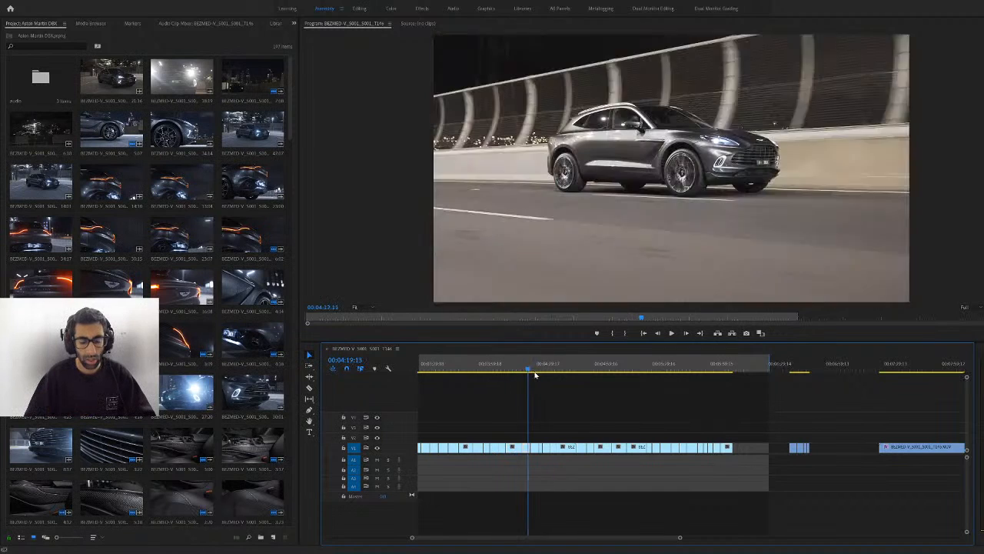
pyautogui.hotkey('shift', 'Left')
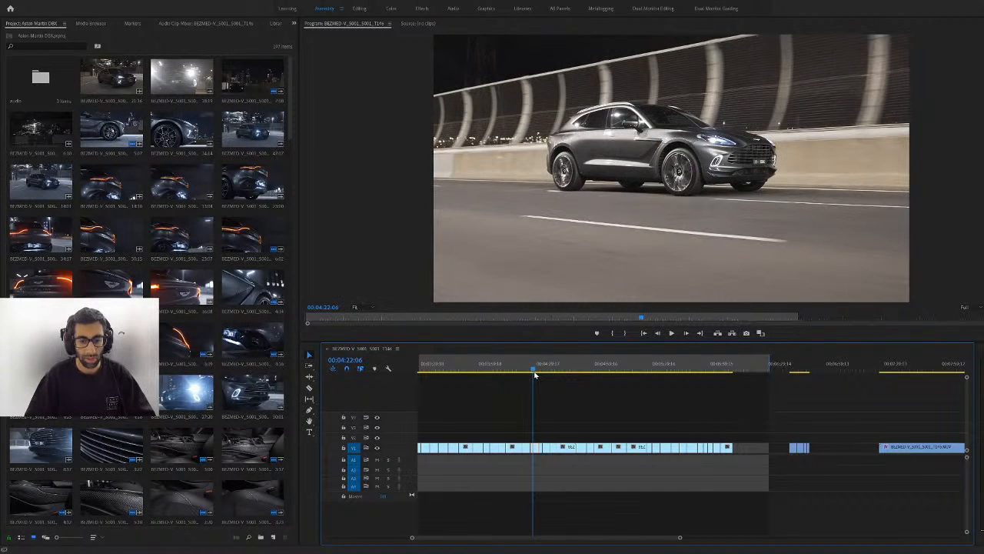
pyautogui.press('space')
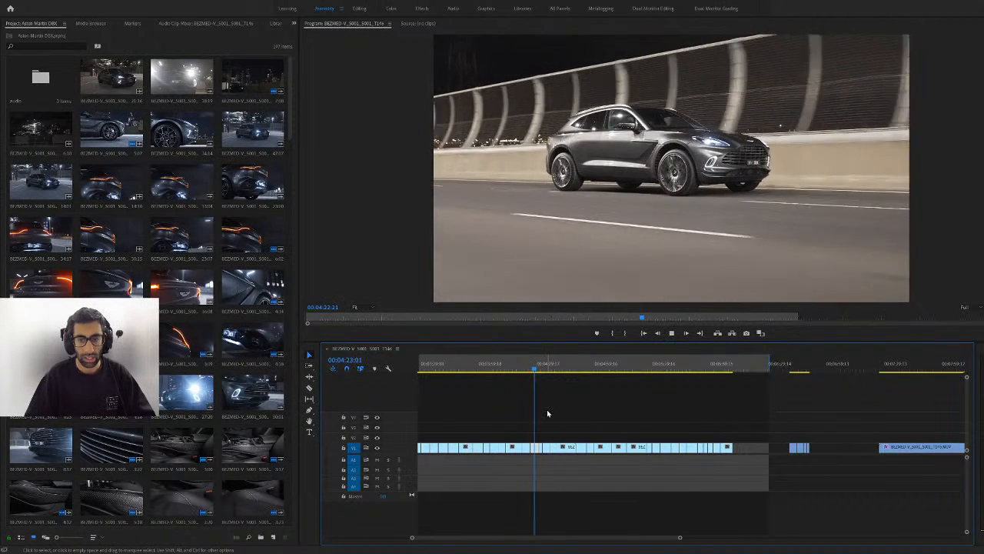
pyautogui.press('space')
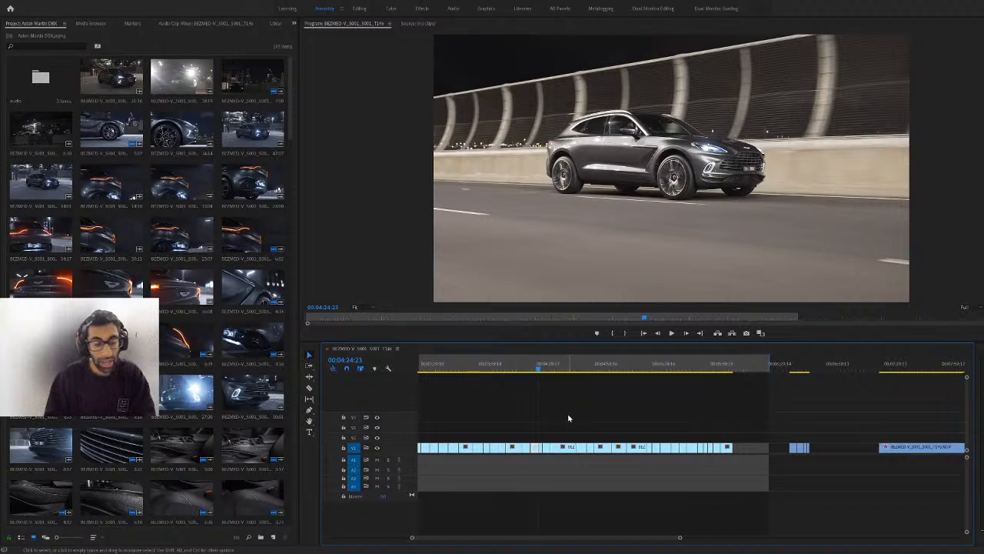
pyautogui.click(531, 359)
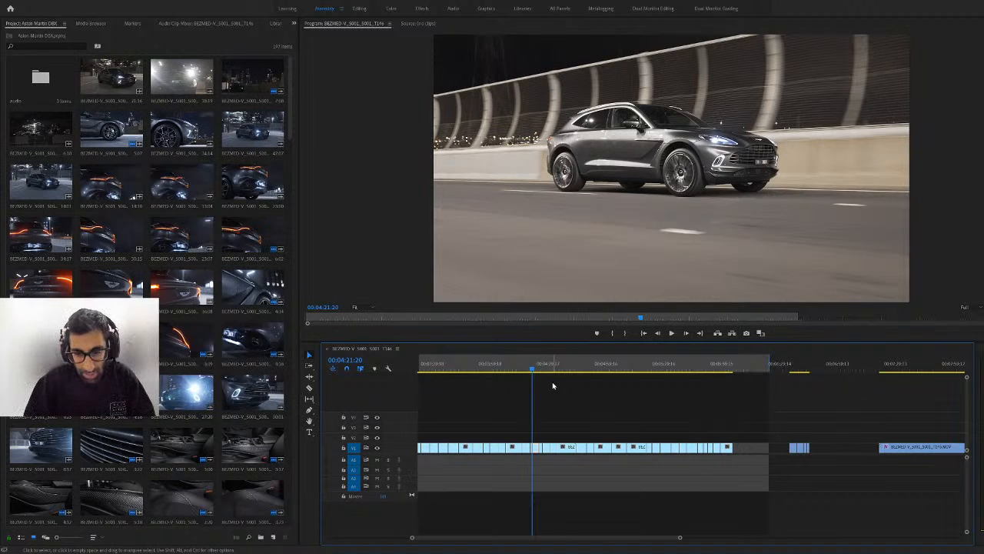
pyautogui.press('space')
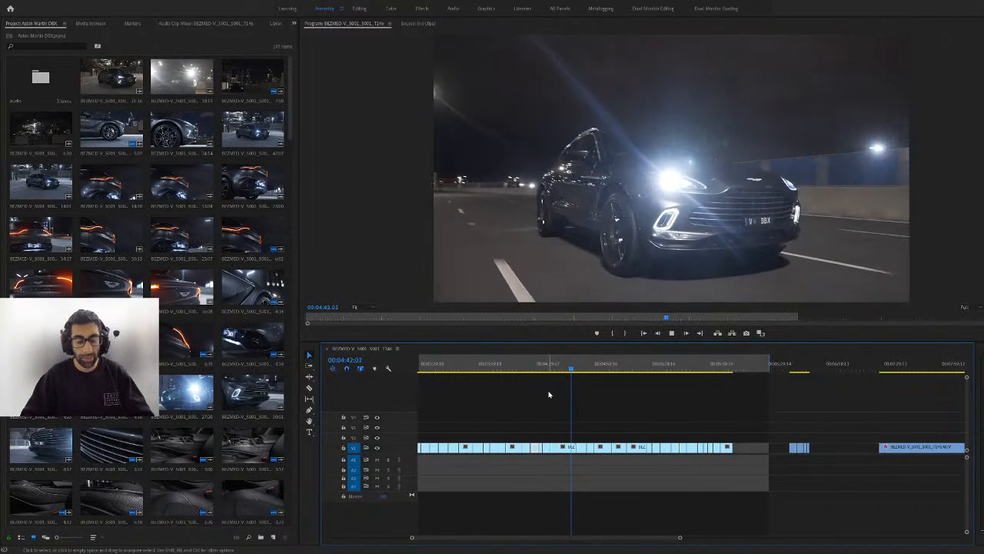
# Play through the front three-quarter and tunnel rolling shots from about 00:04:42, pausing to examine the framing of each
pyautogui.press('space')
pyautogui.press('space')
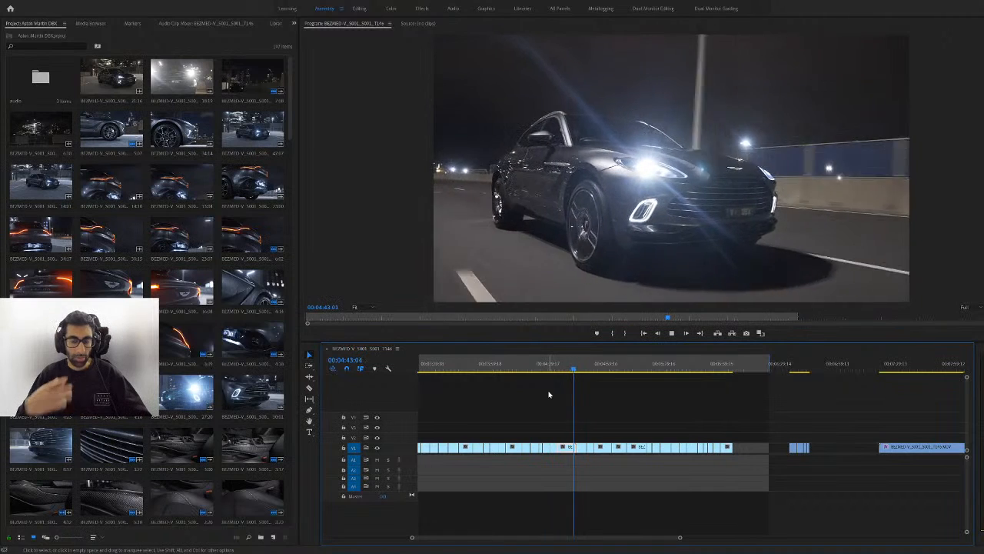
pyautogui.press('space')
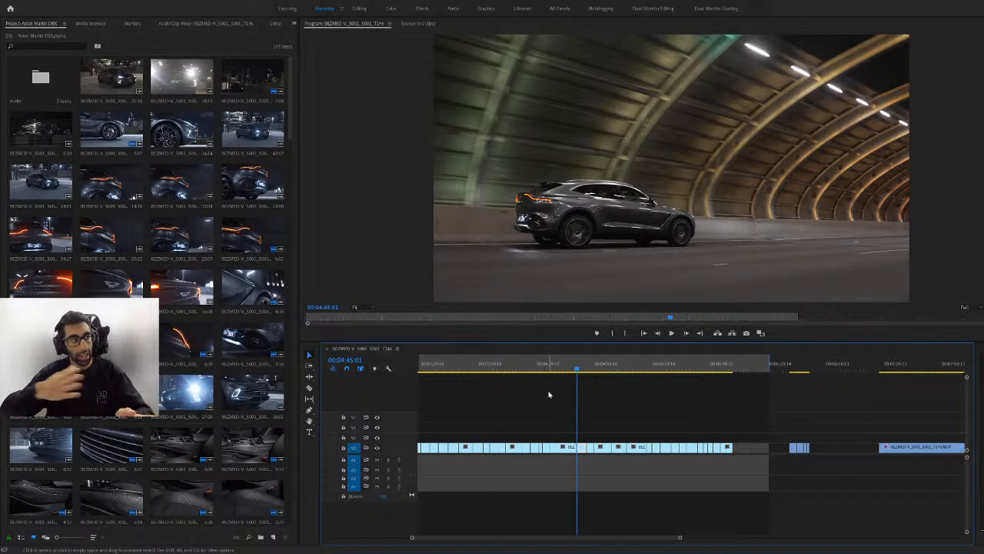
pyautogui.press('space')
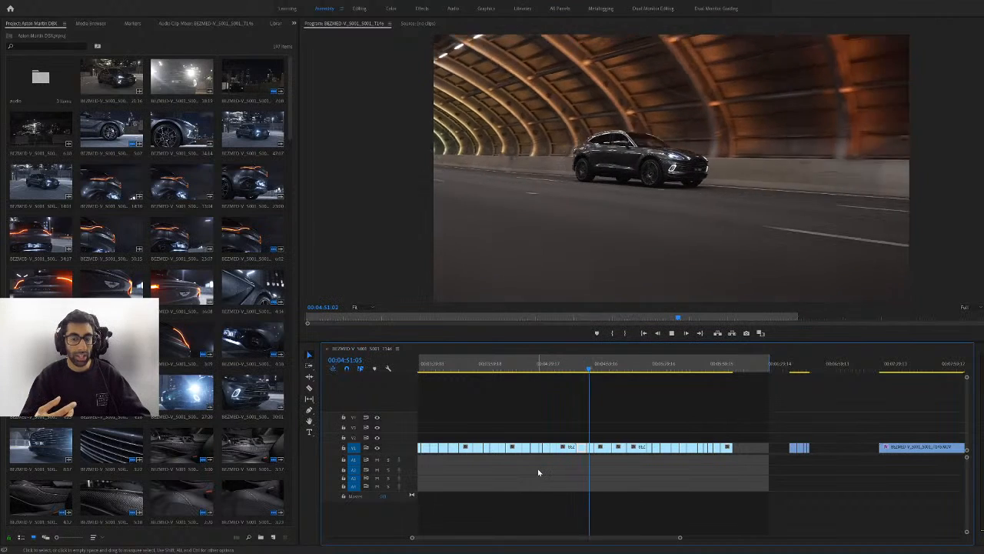
pyautogui.press('space')
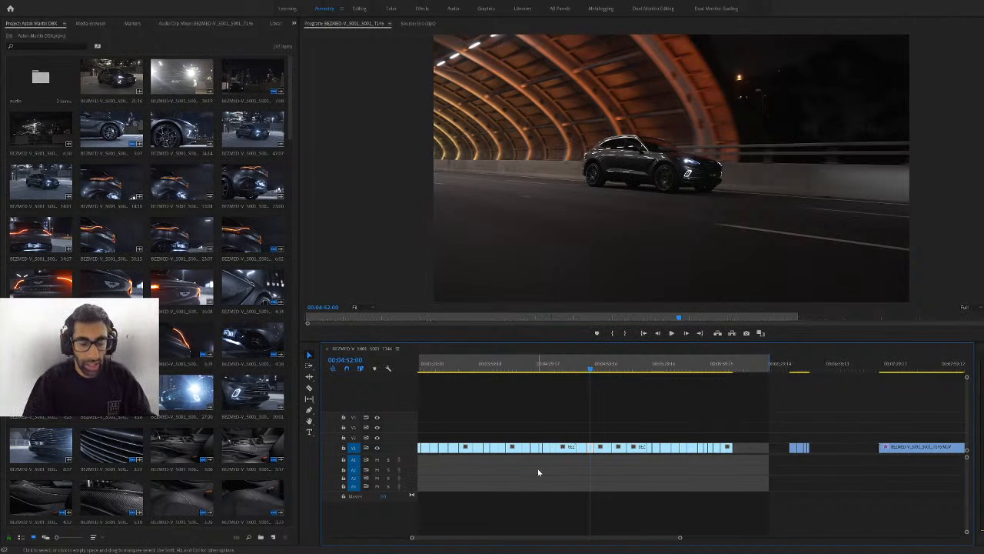
pyautogui.press('space')
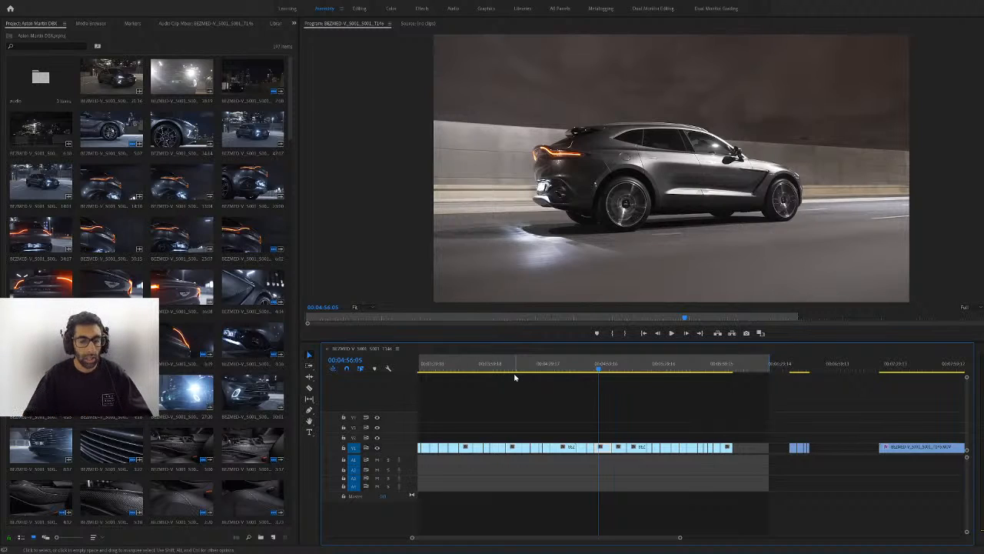
# Skim the remaining SUV footage, from the open boot shot at 00:04:01 to the rear three-quarter rolling shots around 00:05:38
pyautogui.click(494, 365)
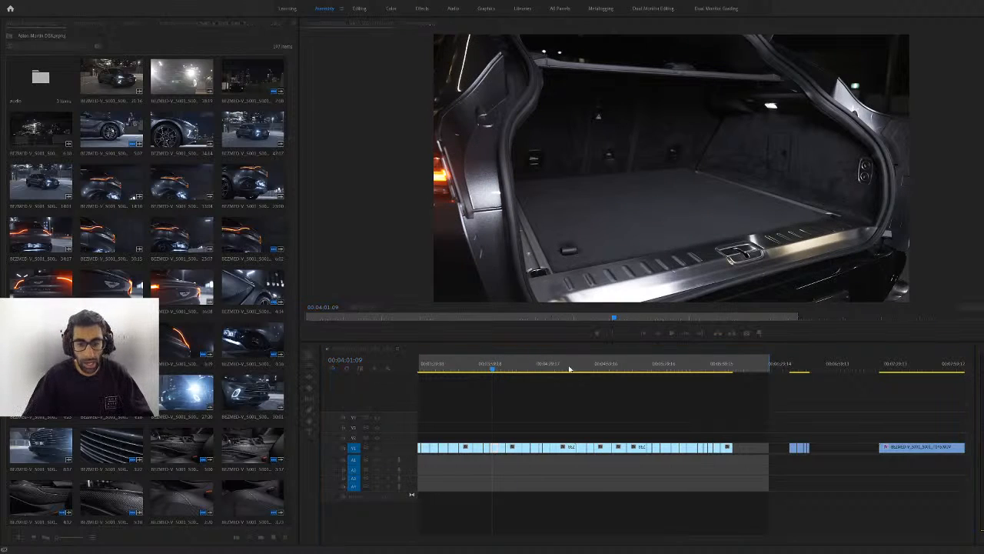
pyautogui.click(608, 366)
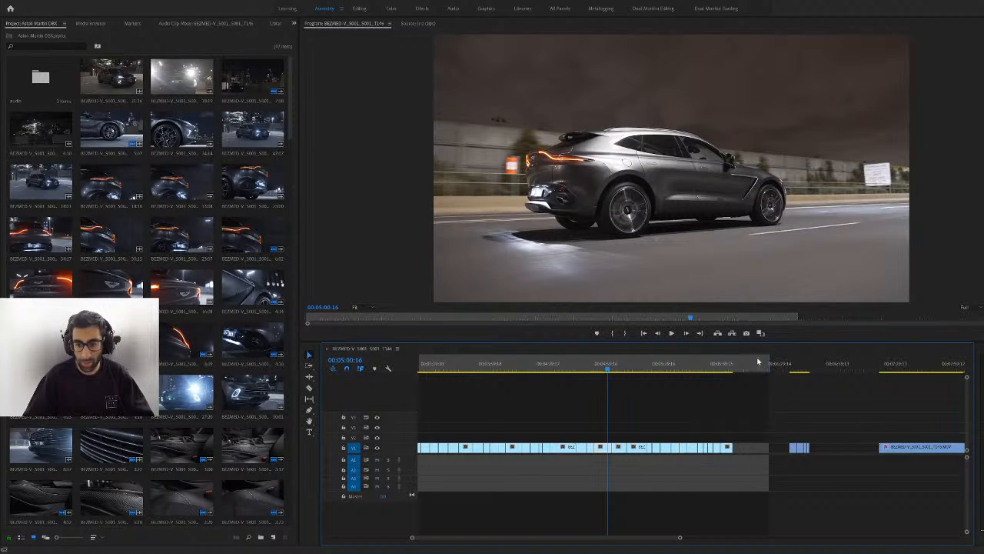
pyautogui.moveTo(629, 367); pyautogui.dragTo(669, 379)
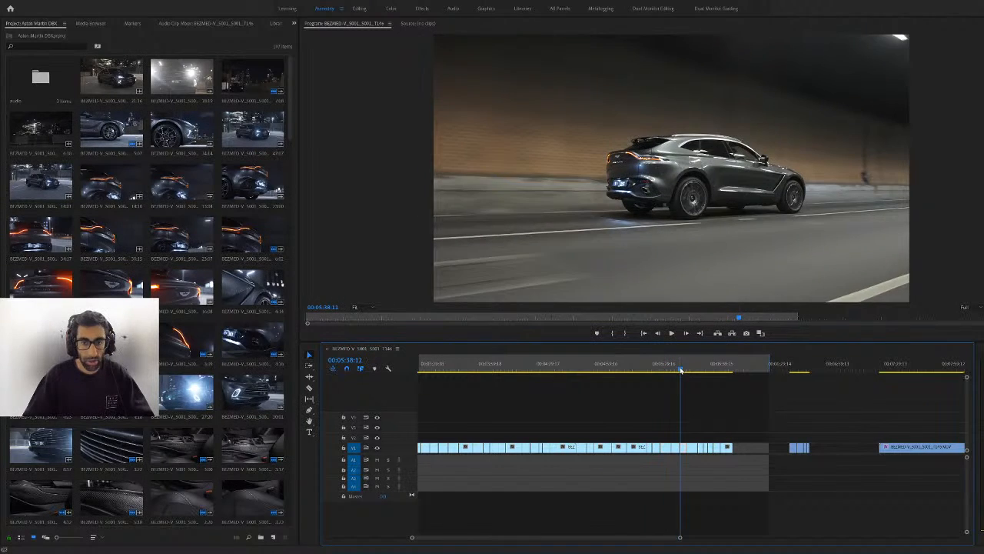
pyautogui.moveTo(679, 370); pyautogui.dragTo(473, 403)
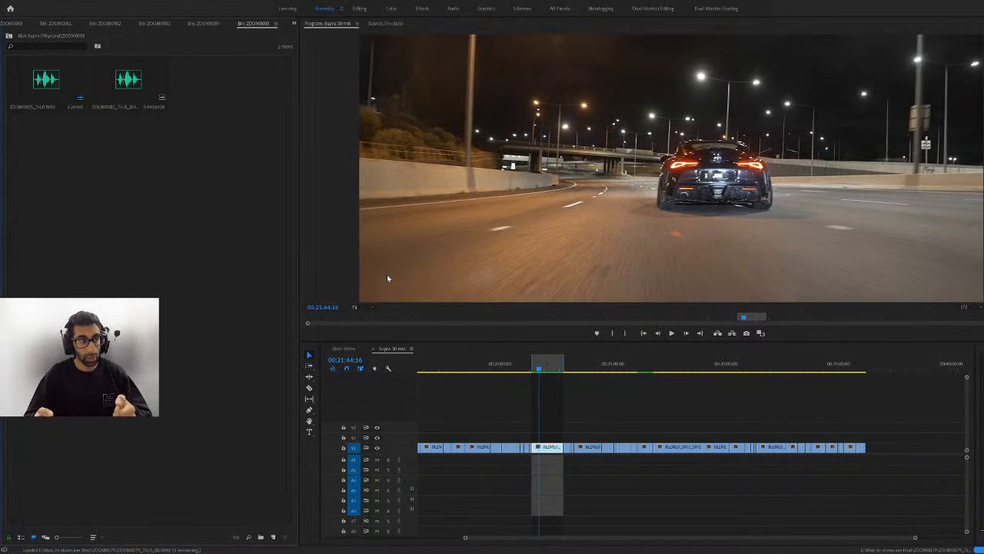
# Find the black Supra's side-on shot across the grass median and play it from about 00:16:35
pyautogui.hscroll(-3, 492, 443)
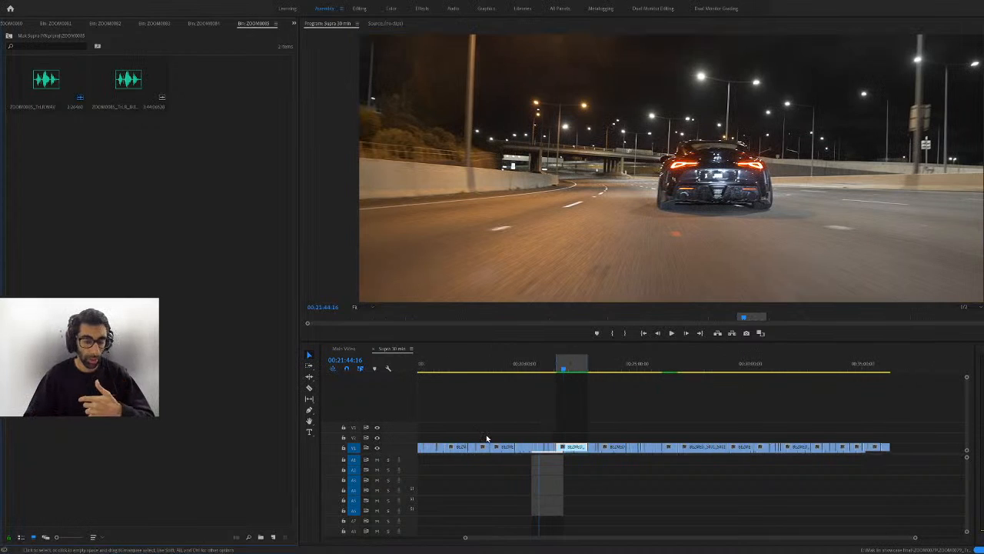
pyautogui.click(492, 367)
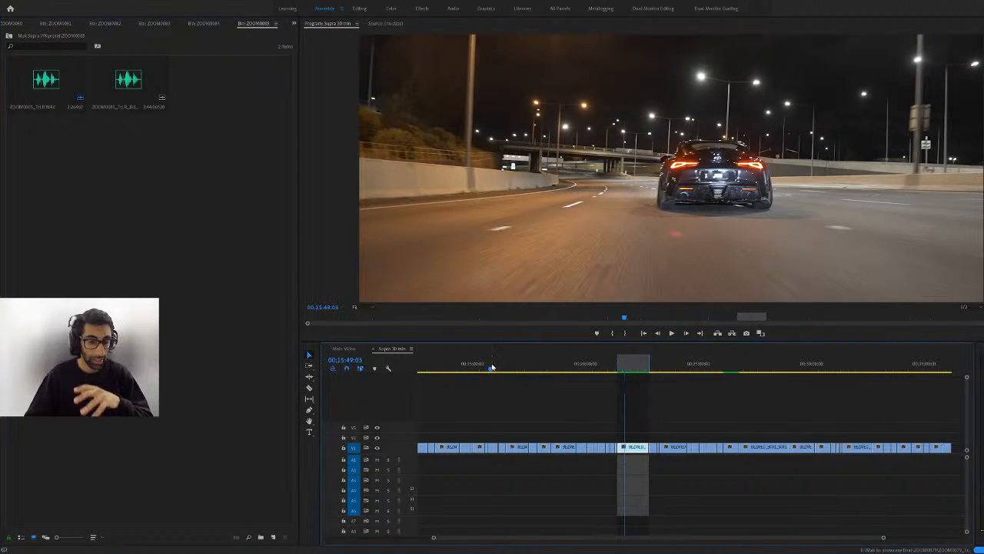
pyautogui.click(509, 367)
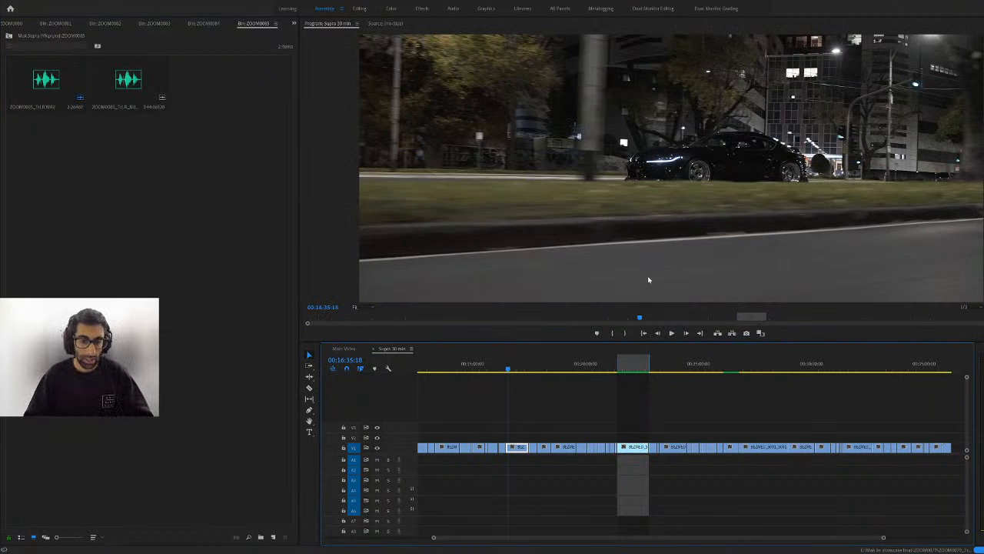
pyautogui.press('space')
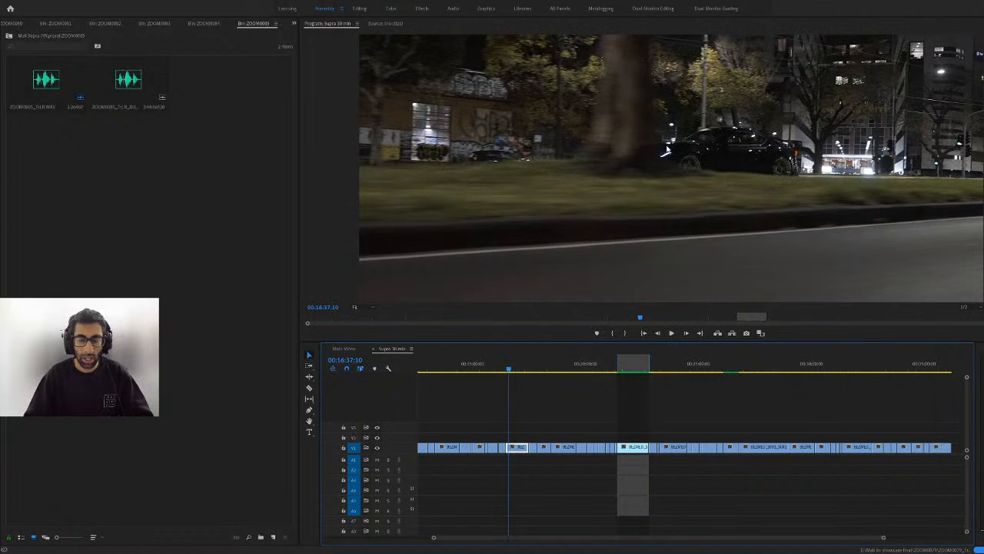
pyautogui.press('space')
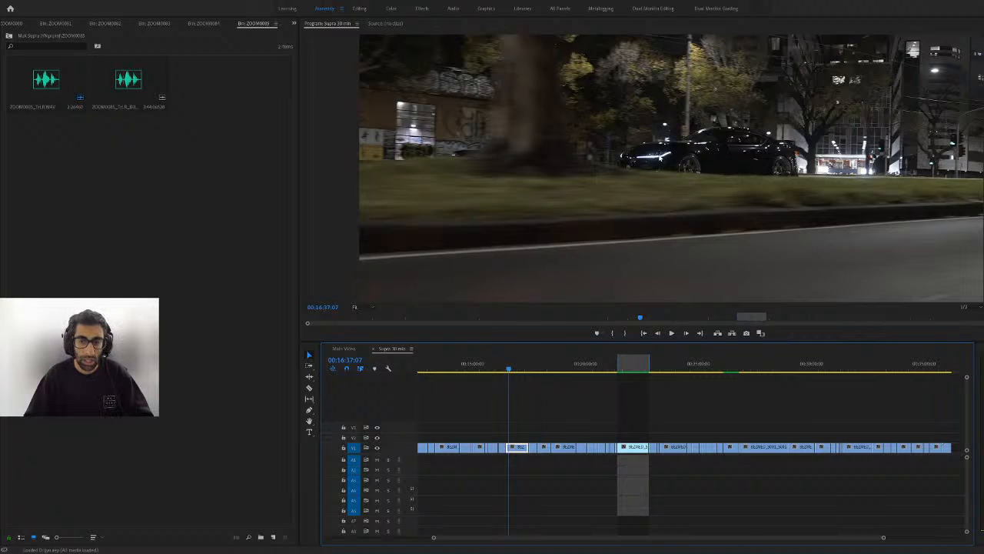
# Step frame by frame through the median shot from 00:16:37:07 to 00:16:39:06, examining the trees and poles passing the car
pyautogui.press('Right')
pyautogui.press('Right')
pyautogui.press('Right')
pyautogui.press('Right')
pyautogui.press('Right')
pyautogui.press('Right')
pyautogui.press('Right')
pyautogui.press('Right')
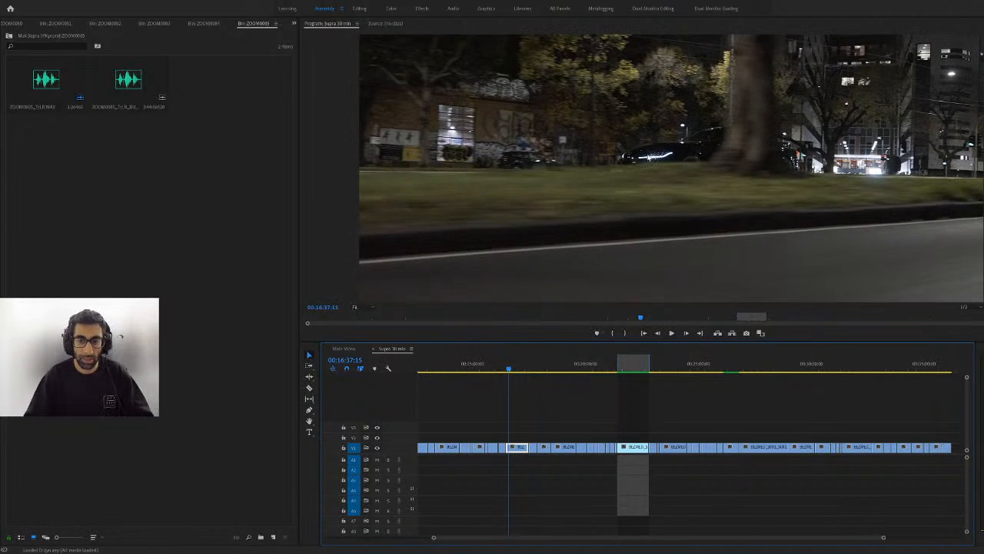
pyautogui.press('Right')
pyautogui.press('Right')
pyautogui.press('Right')
pyautogui.press('Right')
pyautogui.press('Right')
pyautogui.press('Right')
pyautogui.press('Right')
pyautogui.press('Right')
pyautogui.press('Right')
pyautogui.press('Right')
pyautogui.press('Right')
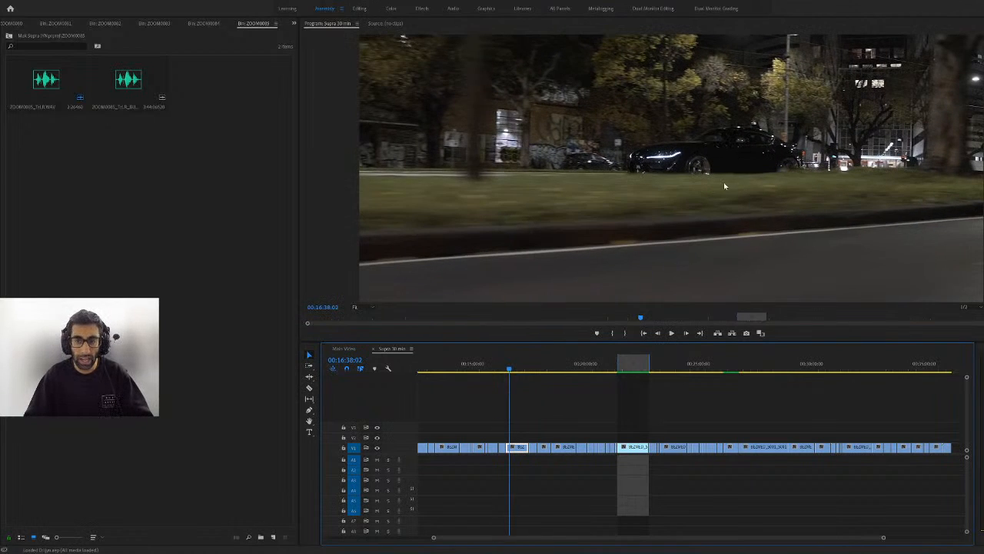
pyautogui.press('Right')
pyautogui.press('Right')
pyautogui.press('Right')
pyautogui.press('Right')
pyautogui.press('Right')
pyautogui.press('Right')
pyautogui.press('Right')
pyautogui.press('Right')
pyautogui.press('Right')
pyautogui.press('Right')
pyautogui.press('Right')
pyautogui.press('Right')
pyautogui.press('Right')
pyautogui.press('Right')
pyautogui.press('Right')
pyautogui.press('Right')
pyautogui.press('Right')
pyautogui.press('Right')
pyautogui.press('Right')
pyautogui.press('Right')
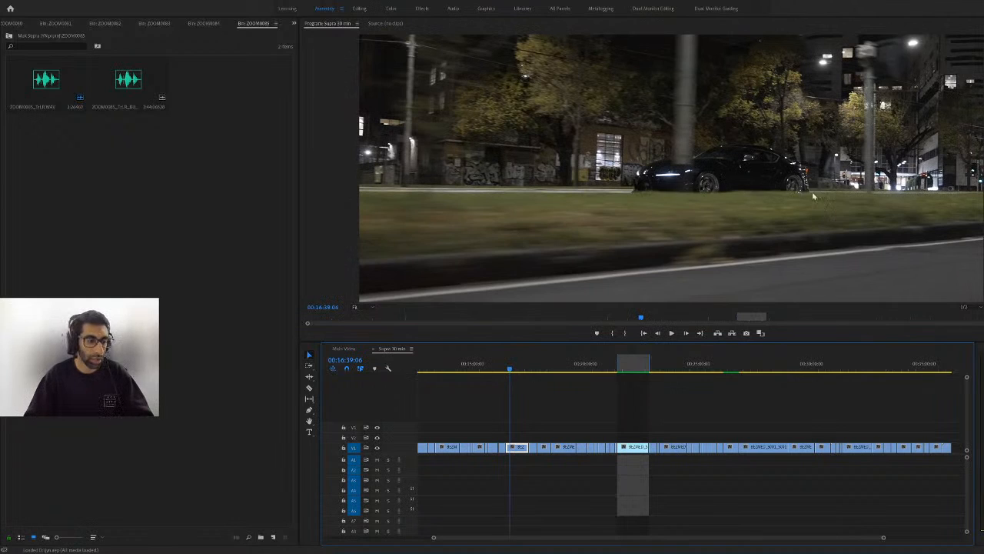
# Review the Supra's rear three-quarter highway shot from about 00:19:38 to 00:19:56, and save the project
pyautogui.click(523, 365)
pyautogui.click(582, 363)
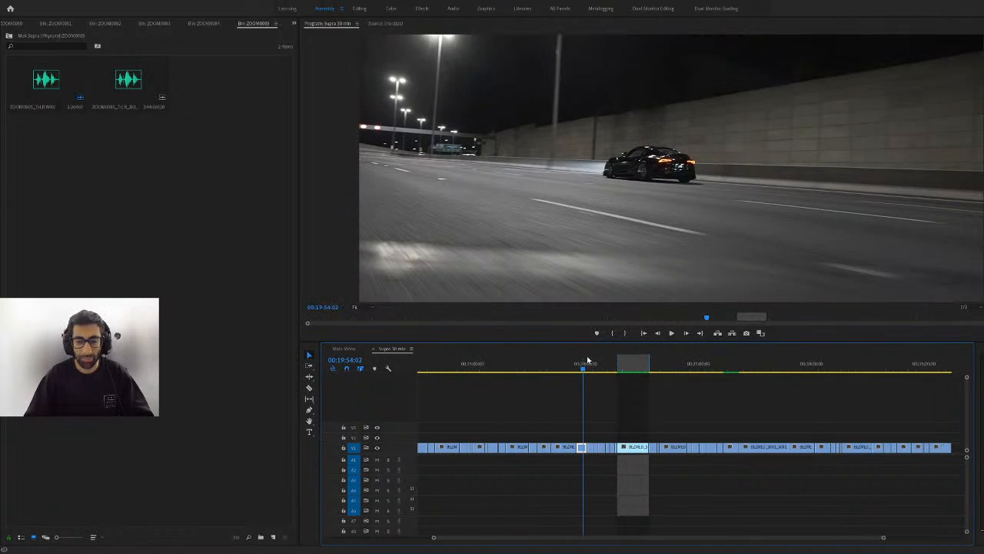
pyautogui.click(578, 363)
pyautogui.click(578, 366)
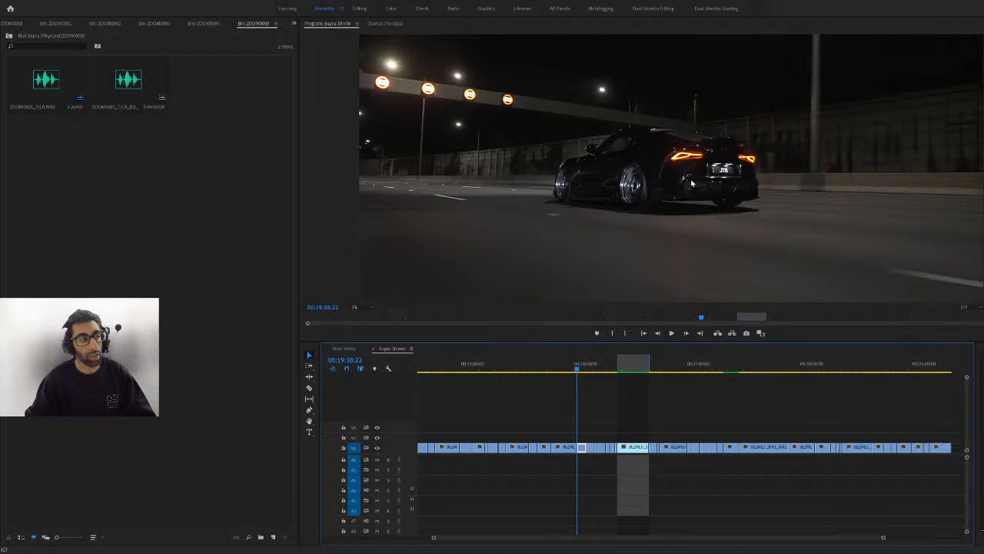
pyautogui.press('space')
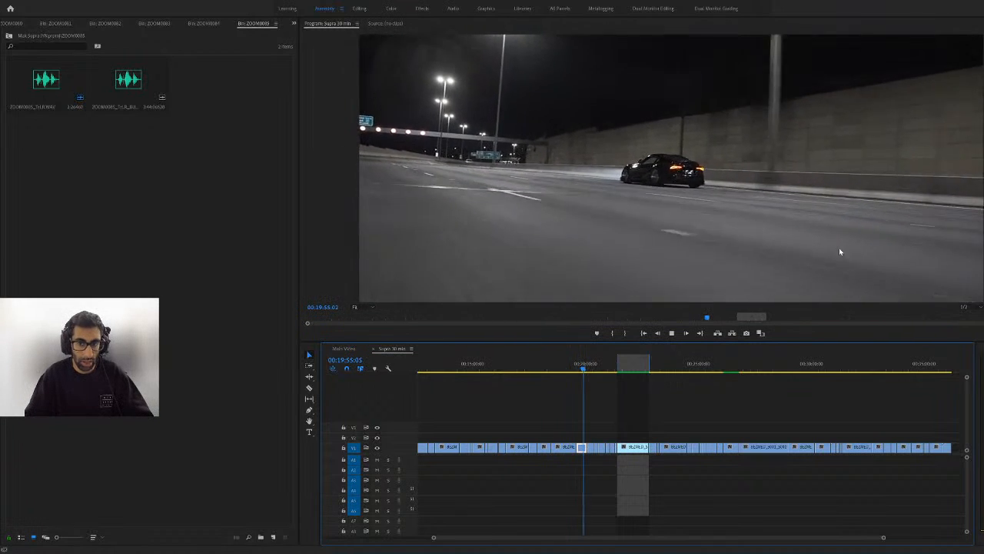
pyautogui.press('space')
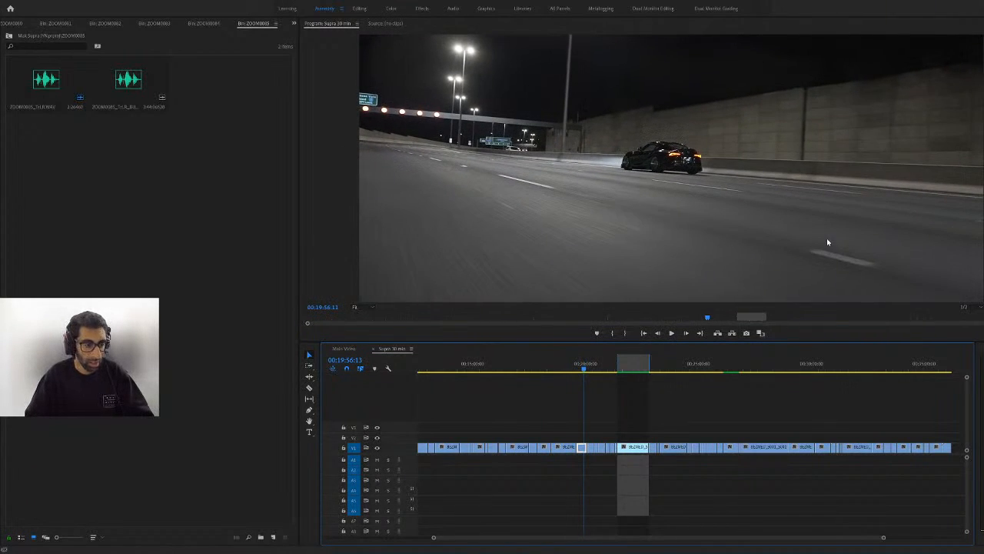
pyautogui.hotkey('ctrl', 's')
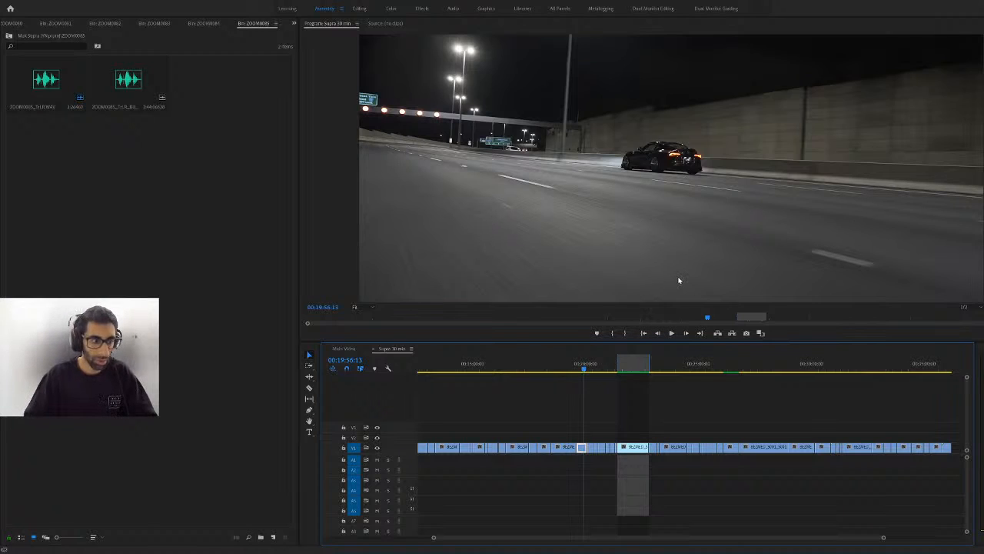
# Compare the close and wide rear highway shots at 00:19:36 and 00:20:01, playing onward to about 00:20:32
pyautogui.click(577, 370)
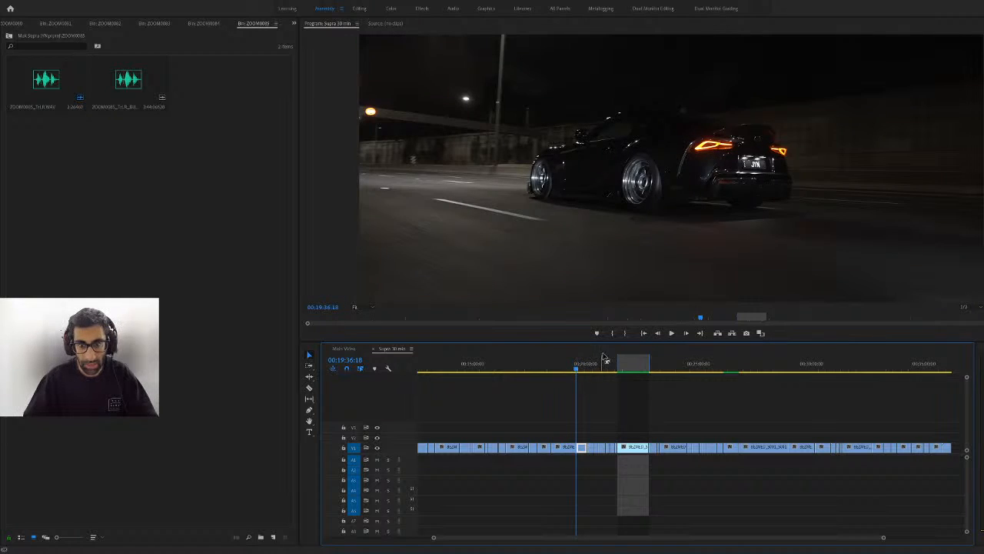
pyautogui.click(585, 369)
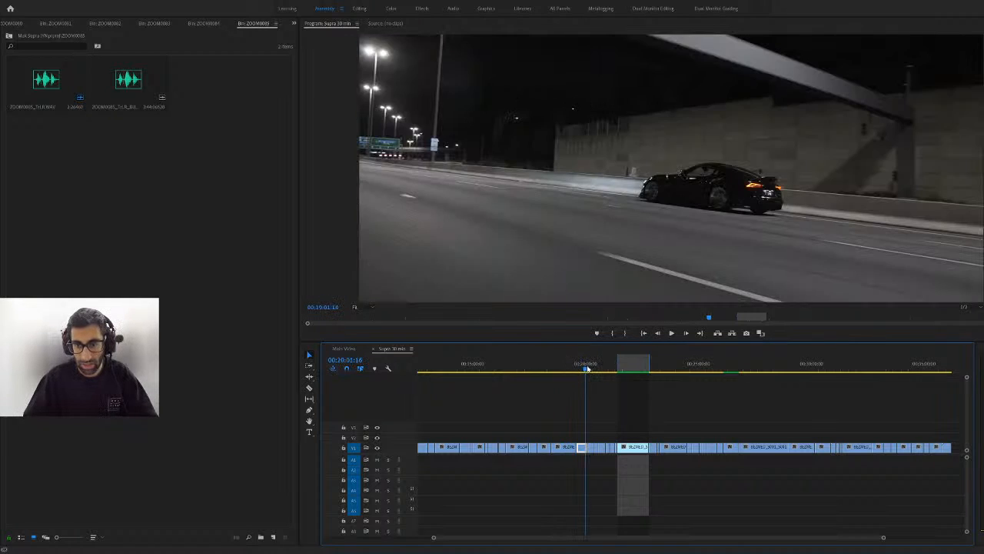
pyautogui.press('space')
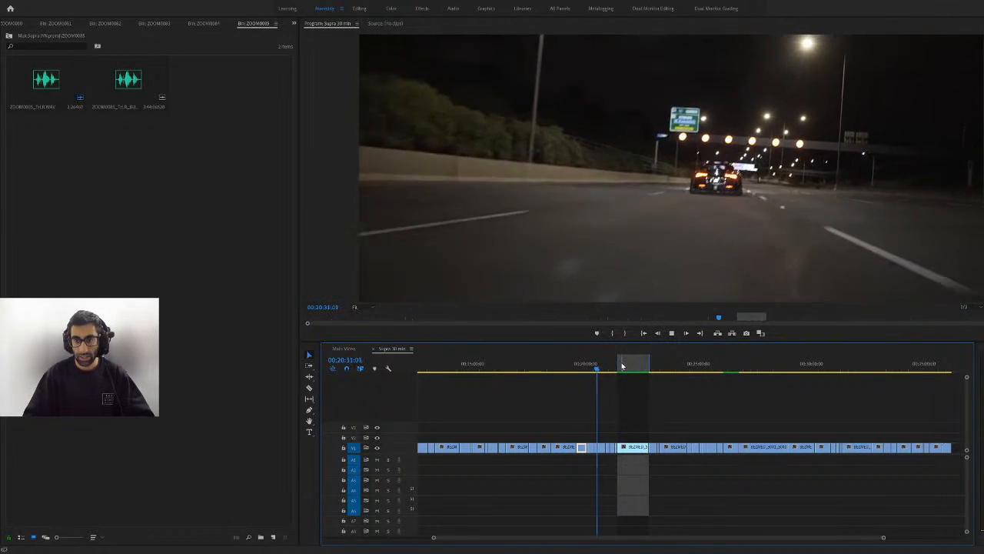
pyautogui.press('space')
# Examine the clip around 00:20:32 closely, playing the Supra's drive away toward the overhead road signs
pyautogui.scroll(8, 591, 428)
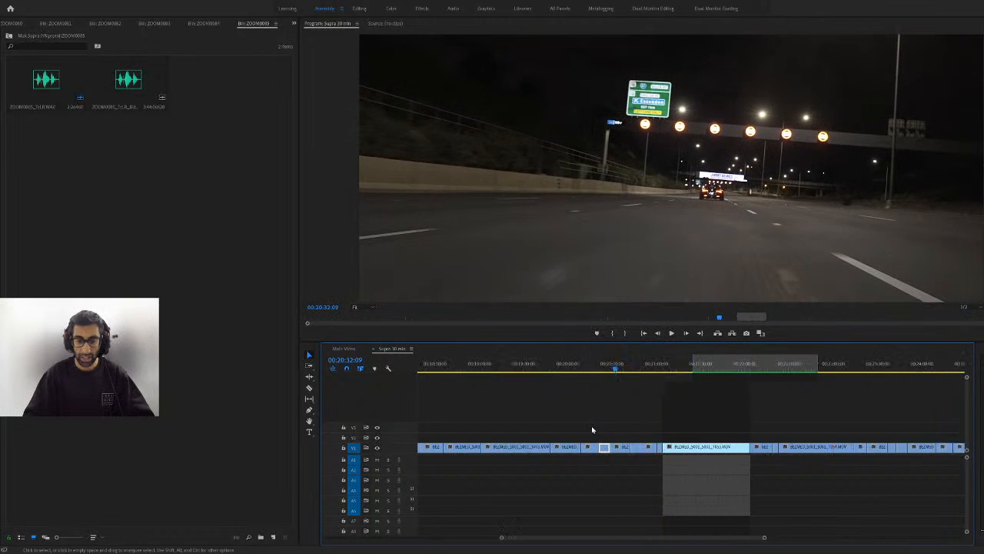
pyautogui.click(599, 368)
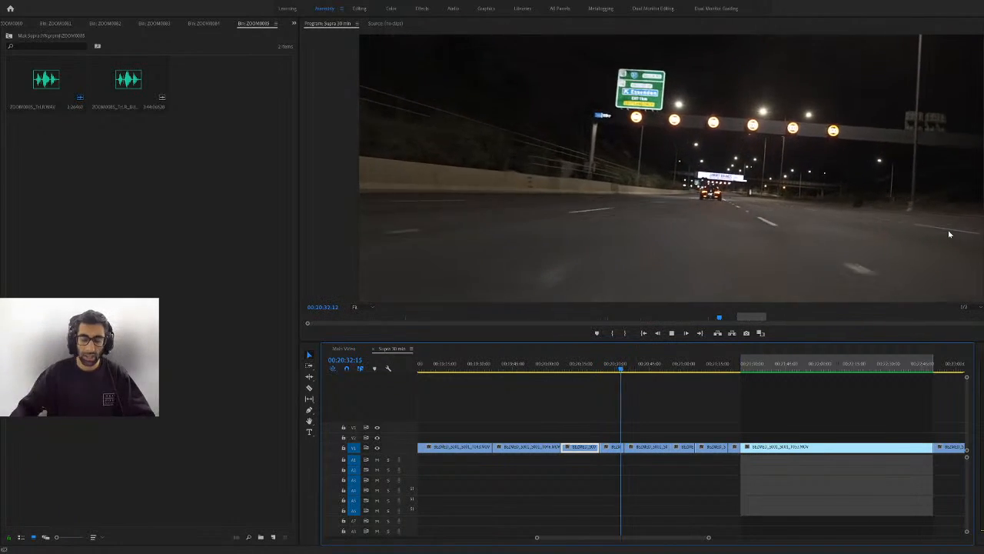
pyautogui.press('space')
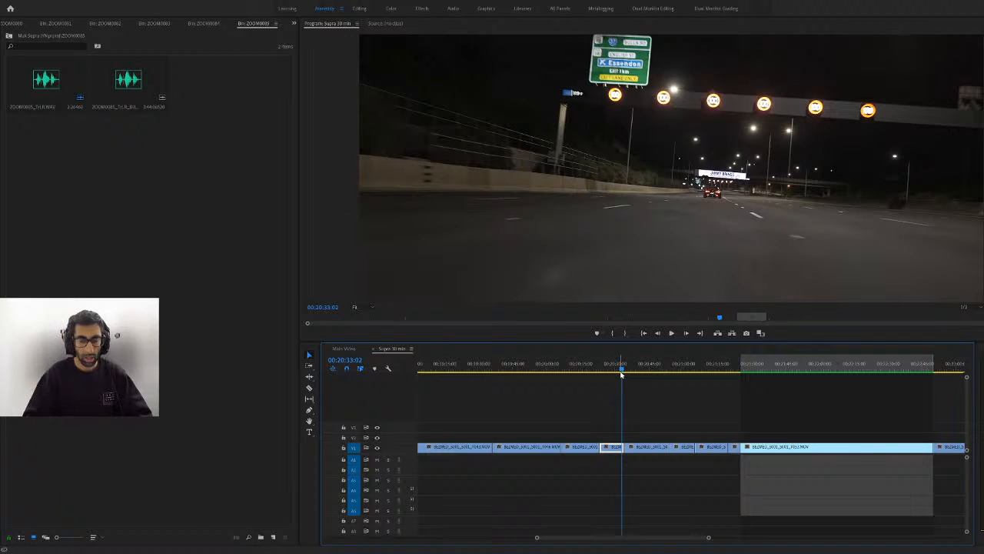
# Play the Supra footage from 00:20:33 to 00:21:49, and skim the long rolling clip ahead to about 00:22:34
pyautogui.press('space')
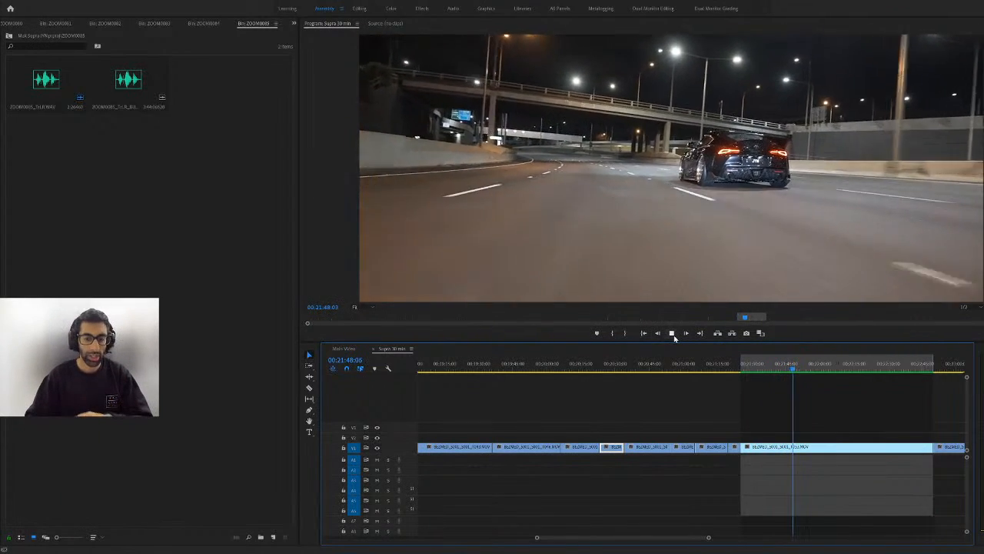
pyautogui.click(672, 334)
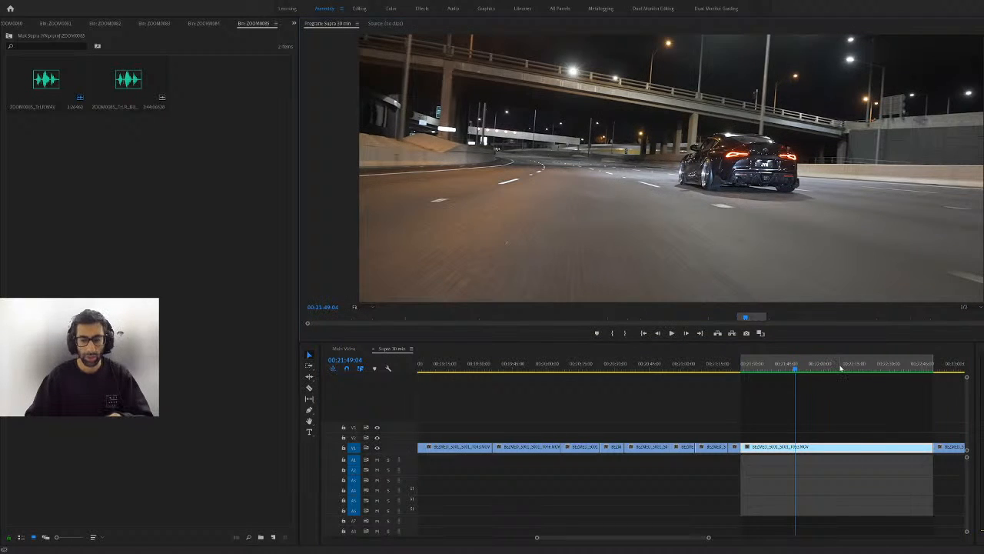
pyautogui.moveTo(840, 369); pyautogui.dragTo(857, 372)
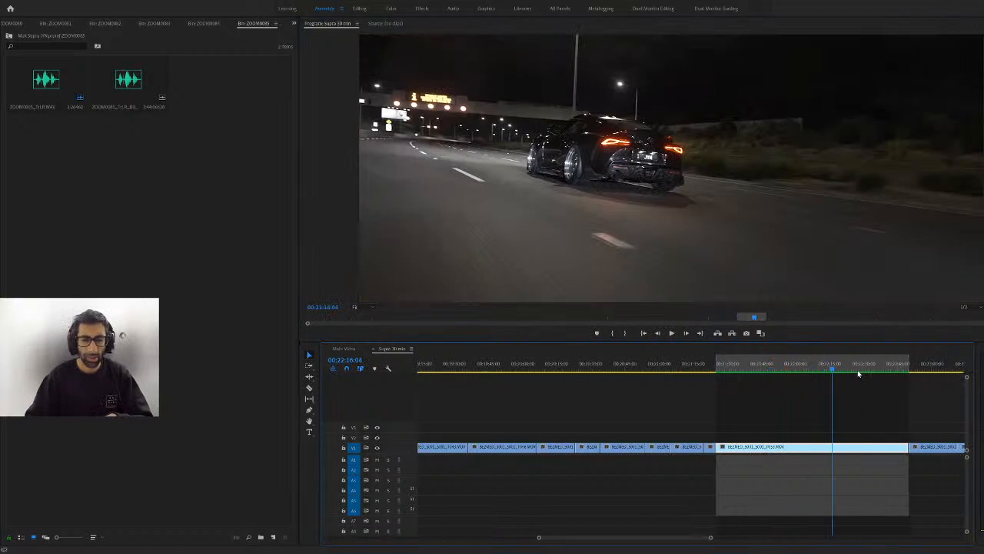
pyautogui.click(862, 373)
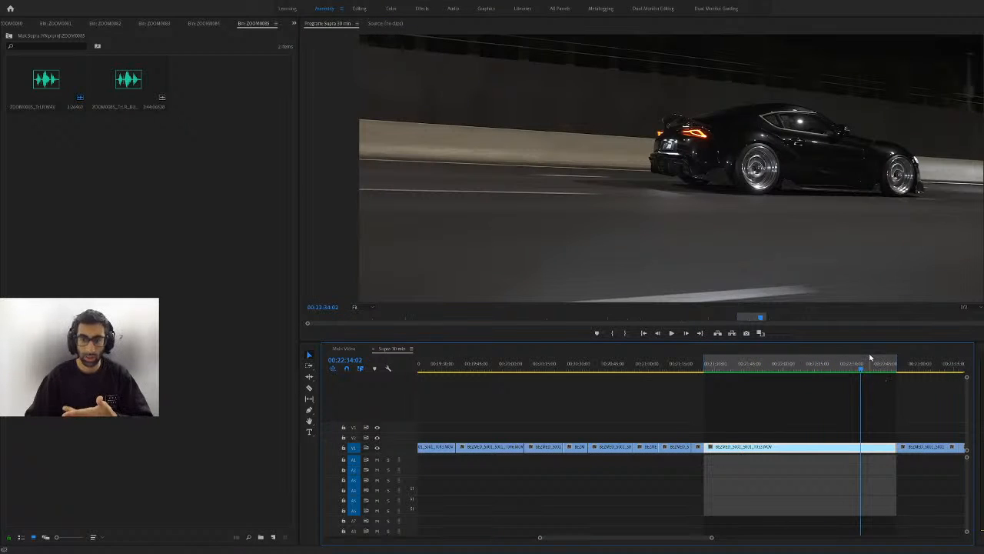
pyautogui.click(847, 357)
pyautogui.click(858, 355)
pyautogui.hscroll(3, 845, 362)
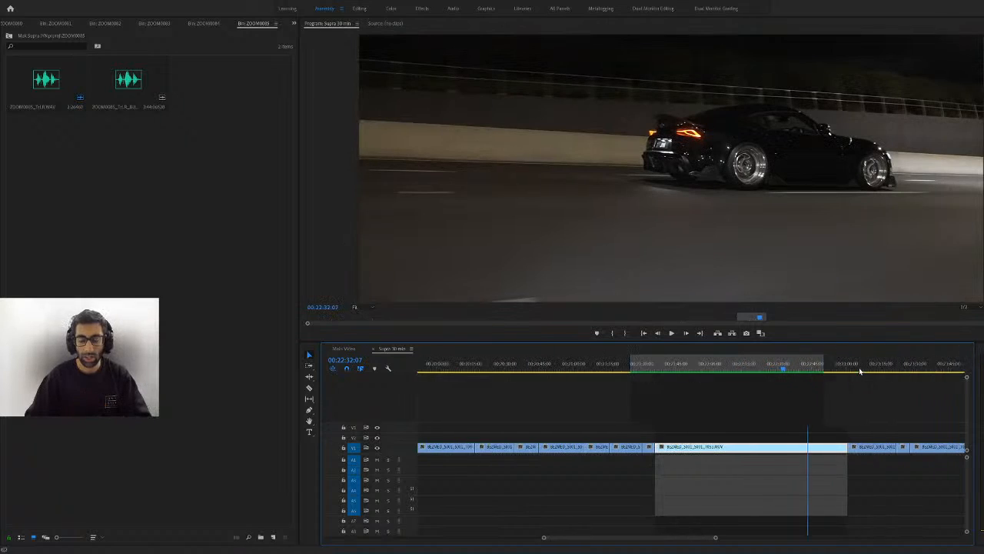
# Compare the shots at 00:22:54 and 00:21:16 with the long clip's framing at 00:21:35, 00:21:54 and 00:22:40
pyautogui.click(823, 369)
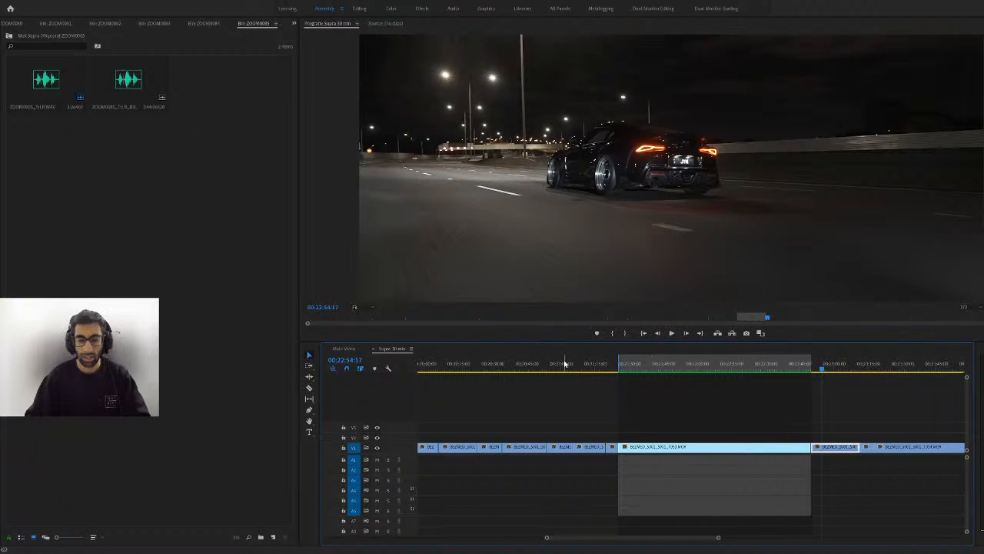
pyautogui.click(599, 367)
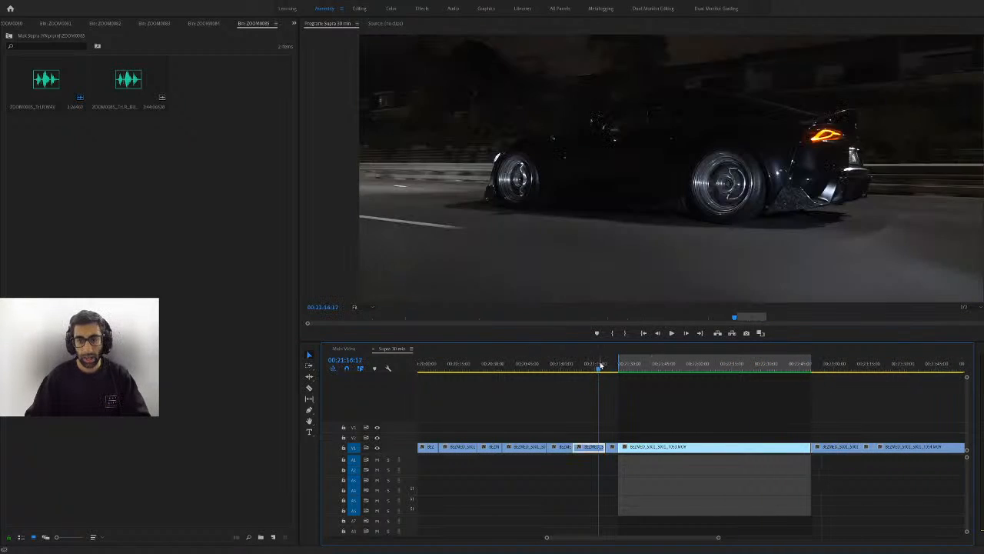
pyautogui.click(642, 369)
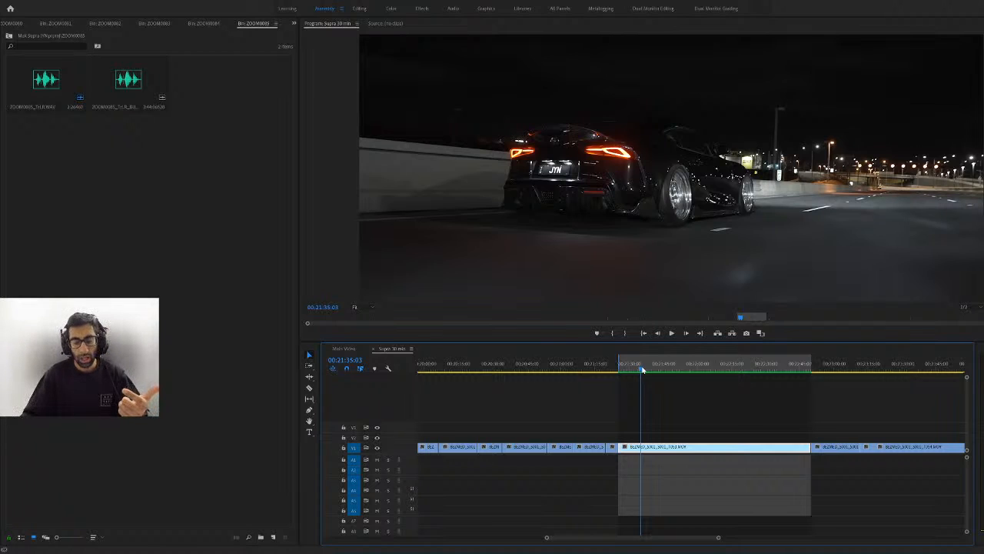
pyautogui.click(686, 370)
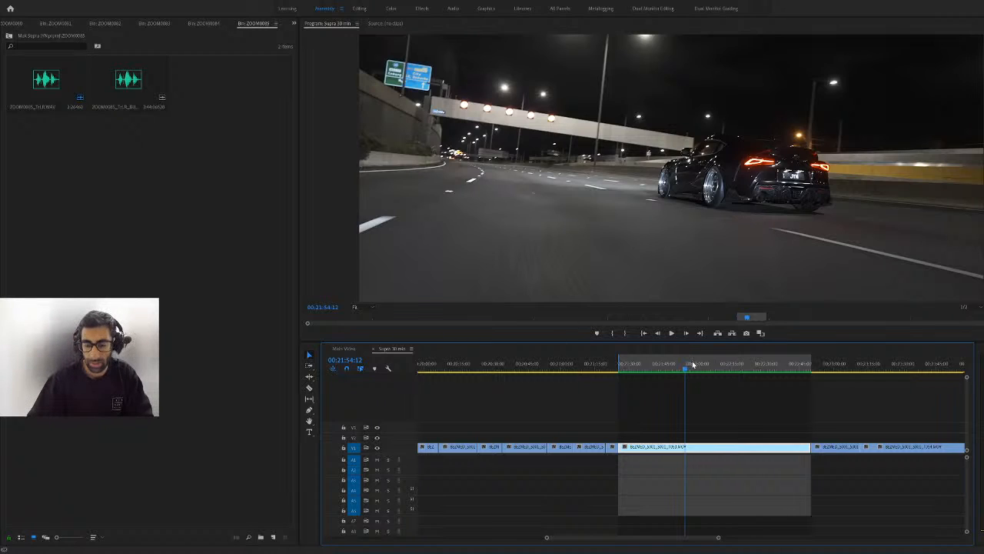
pyautogui.moveTo(693, 364); pyautogui.dragTo(789, 370)
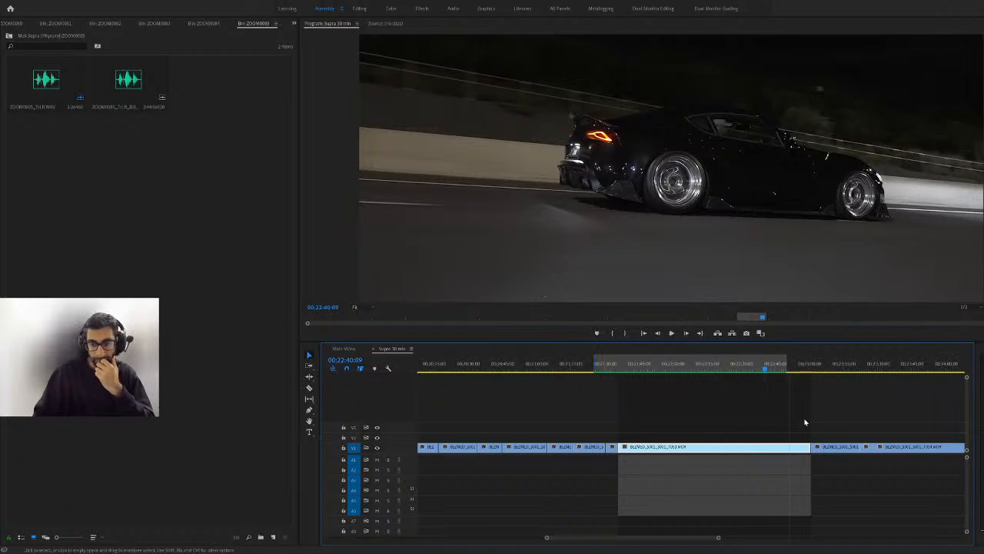
# Play the Supra footage from 00:22:40 to about 00:22:55, and extend the marked range's start back to about 00:09
pyautogui.hscroll(3, 792, 421)
pyautogui.press('space')
pyautogui.hscroll(1, 750, 419)
pyautogui.scroll(-5, 671, 423)
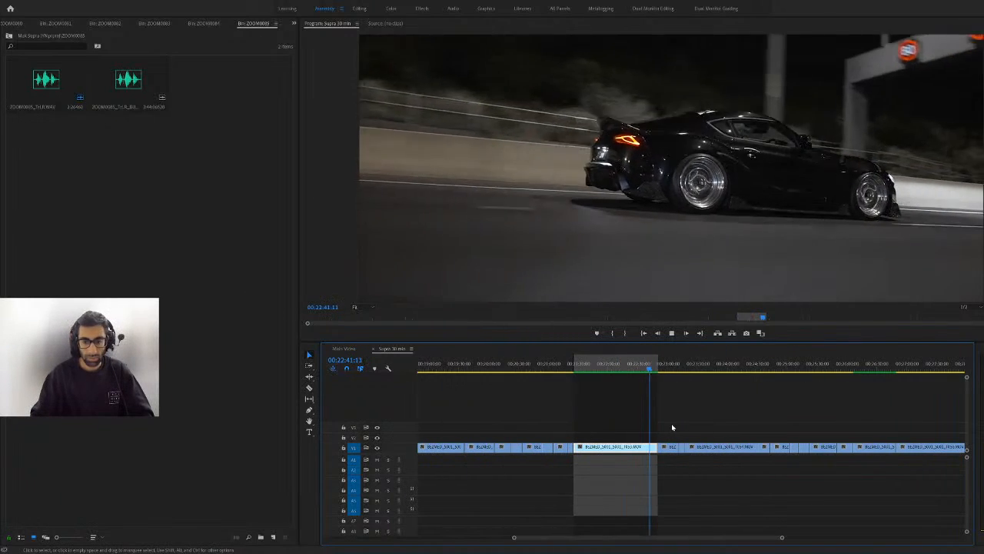
pyautogui.hscroll(2, 668, 421)
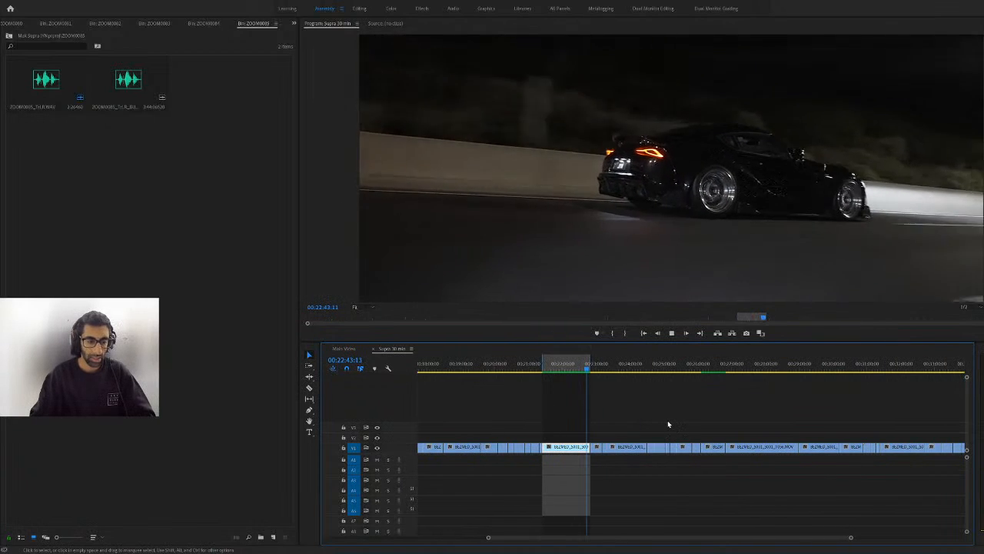
pyautogui.hscroll(1, 668, 420)
pyautogui.scroll(-3, 582, 439)
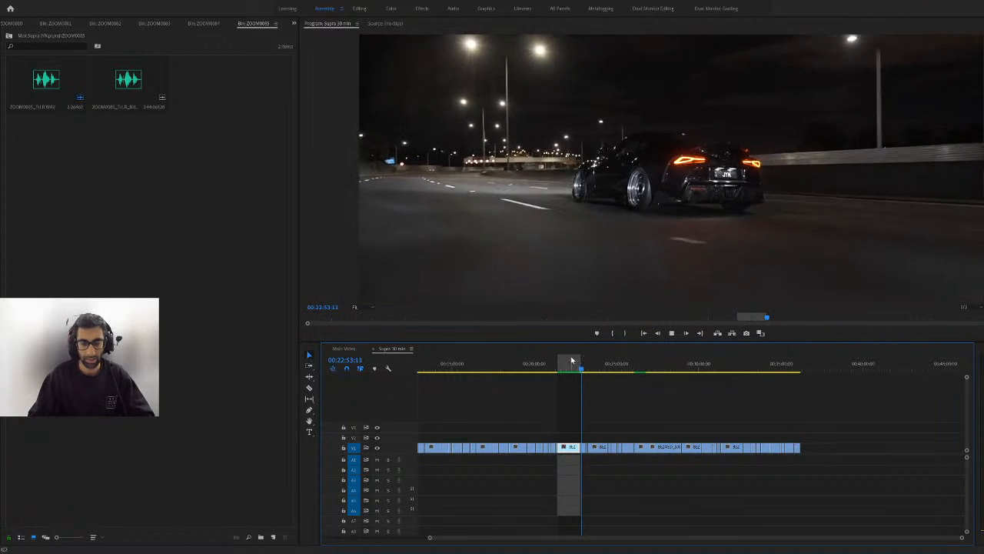
pyautogui.moveTo(558, 363); pyautogui.dragTo(379, 362)
pyautogui.scroll(6, 560, 377)
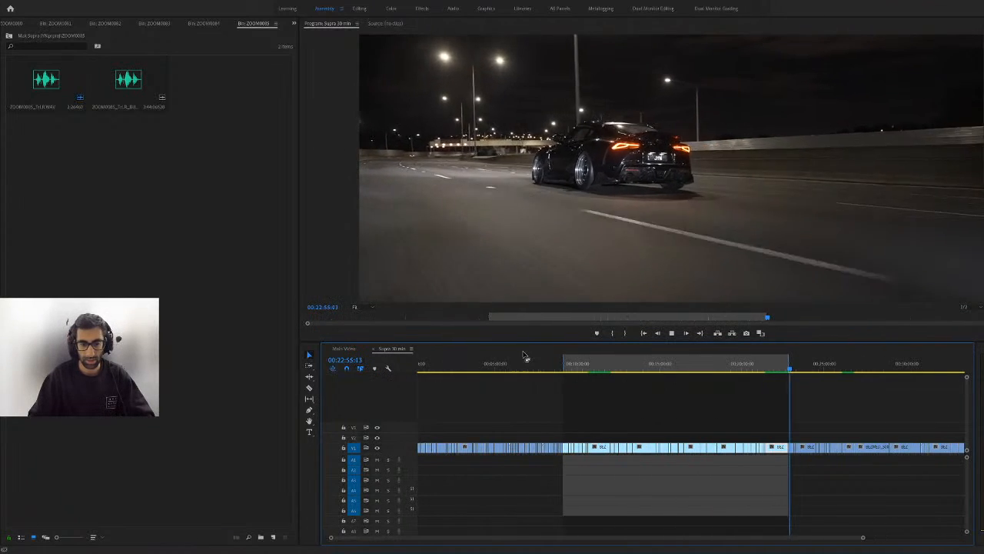
# Switch to the Main Video sequence and skim its opening wheel and car close-ups from 00:00:47:15 to 00:01:11:22
pyautogui.hotkey('shift', '3')
pyautogui.scroll(3, 451, 431)
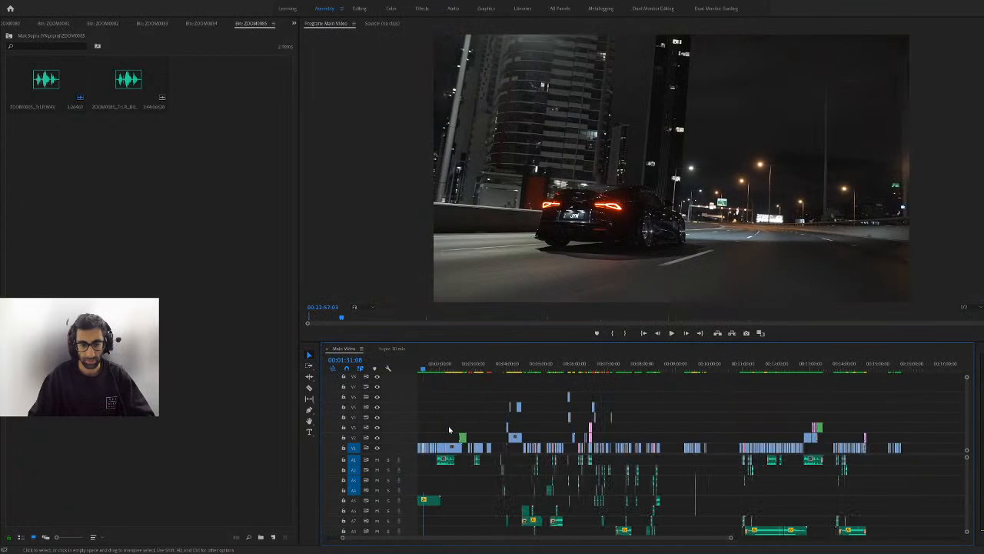
pyautogui.scroll(-4, 450, 430)
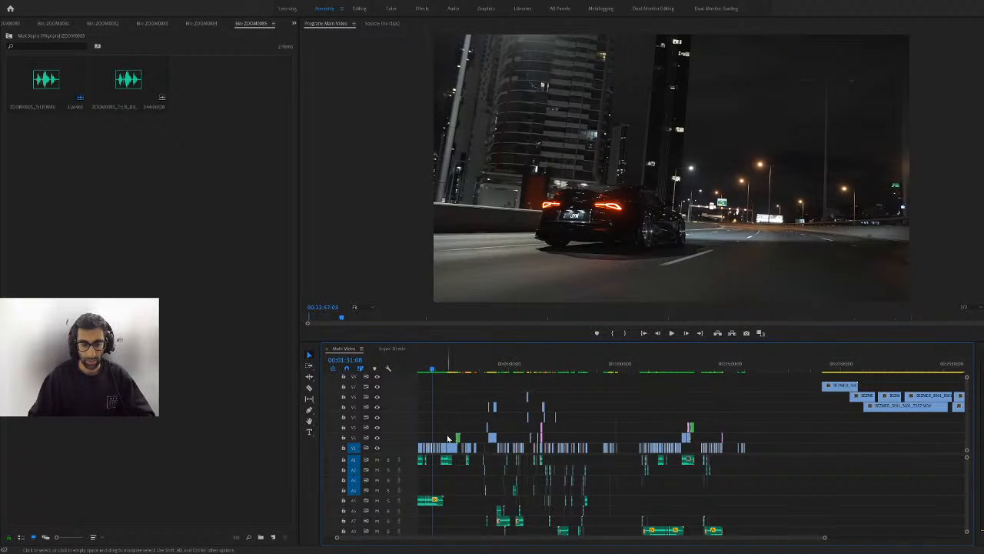
pyautogui.scroll(1, 448, 438)
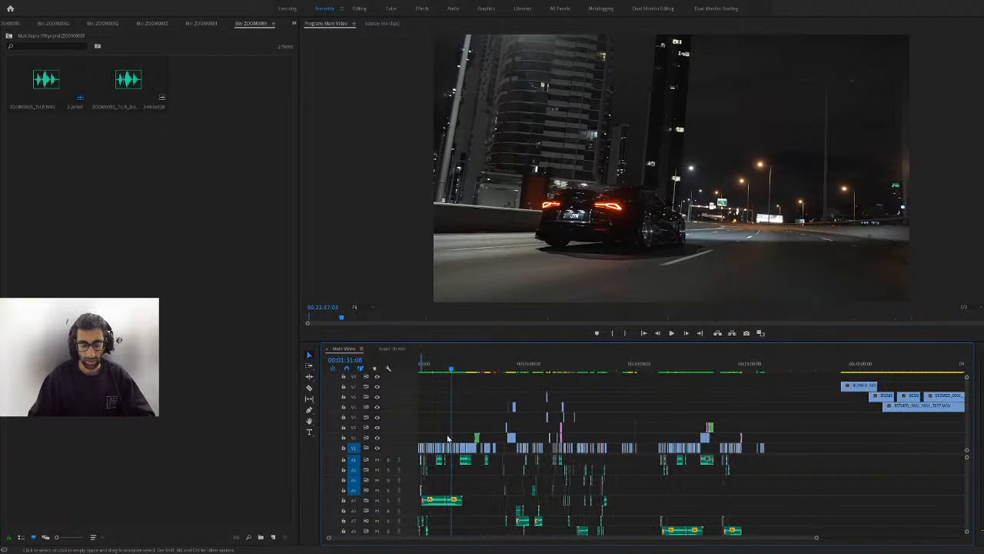
pyautogui.click(436, 369)
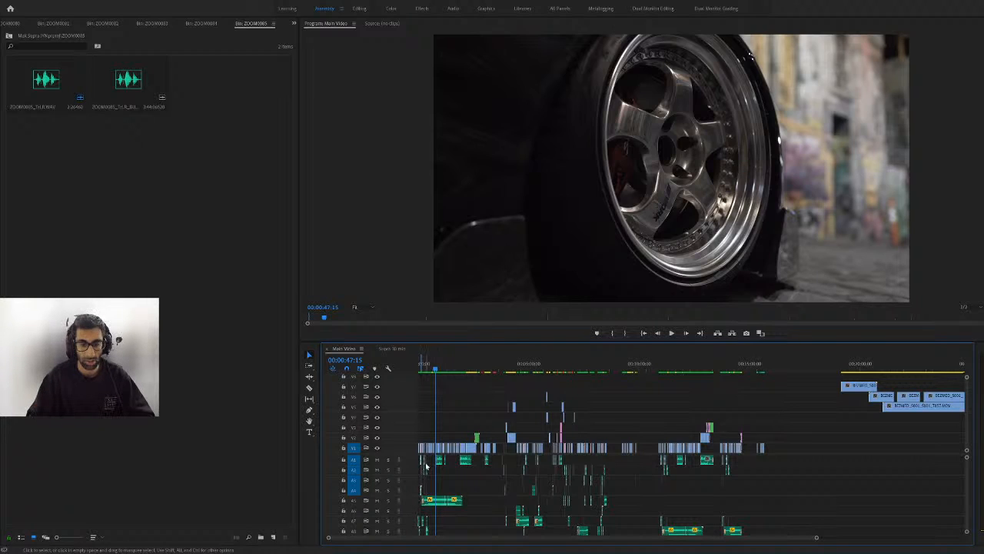
pyautogui.scroll(5, 500, 417)
pyautogui.scroll(2, 501, 417)
pyautogui.scroll(3, 500, 413)
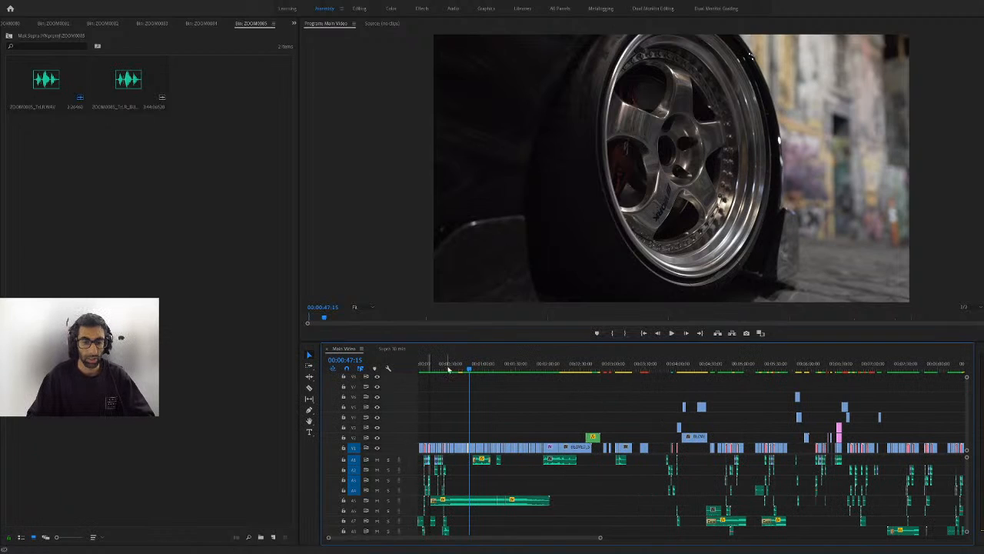
pyautogui.moveTo(462, 363); pyautogui.dragTo(496, 363)
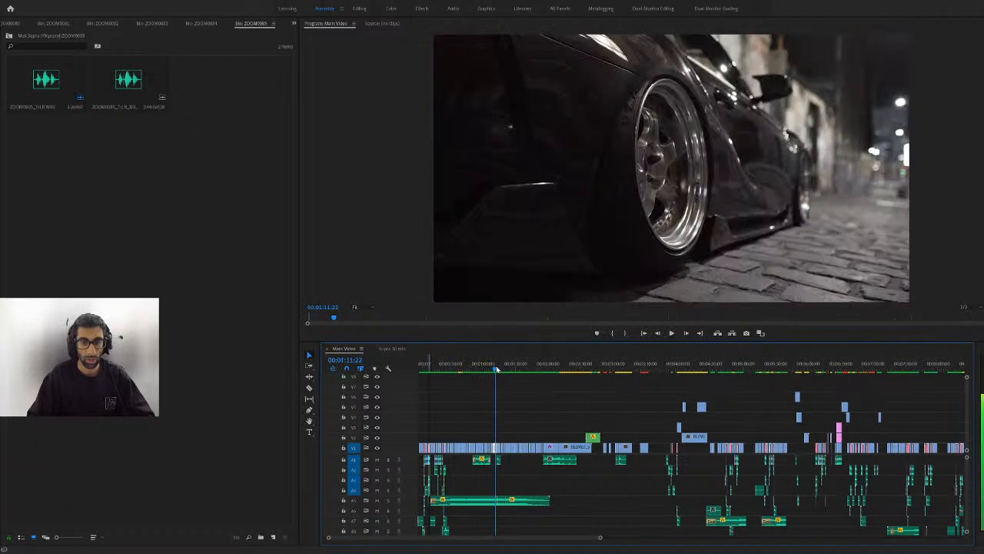
# Skim the middle of the main edit from 00:04:35:22 to the city street shot at 00:05:14:08
pyautogui.scroll(-6, 625, 400)
pyautogui.scroll(-2, 616, 408)
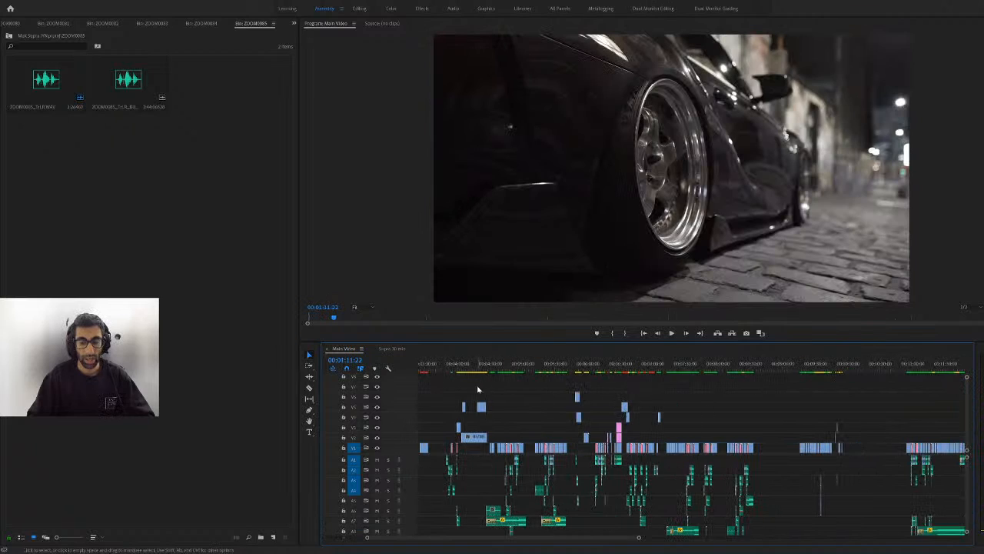
pyautogui.click(496, 369)
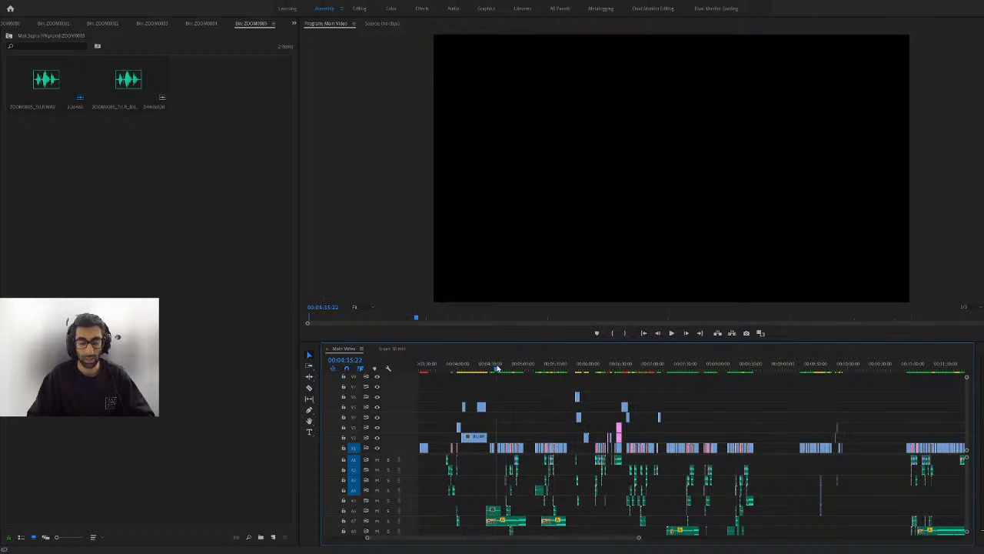
pyautogui.scroll(-4, 735, 424)
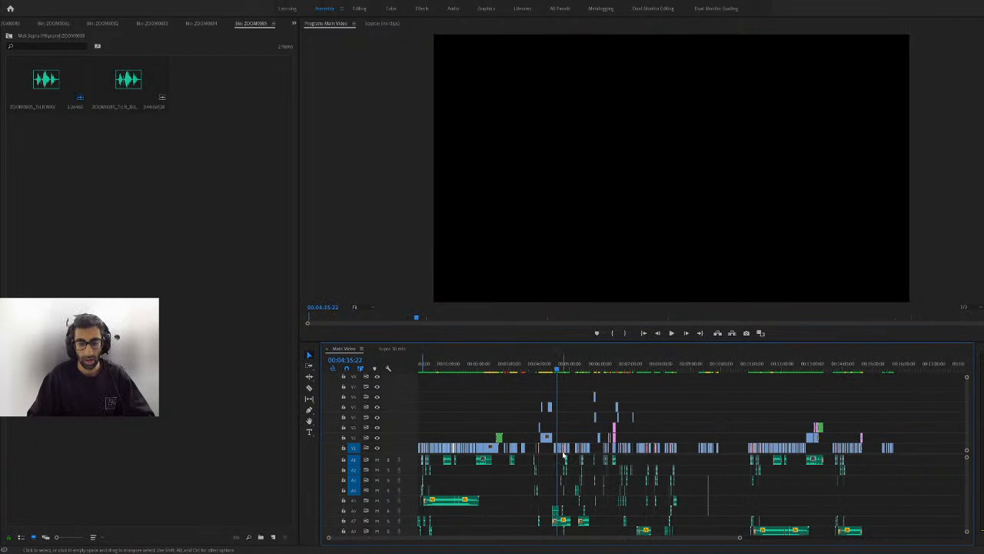
pyautogui.scroll(2, 562, 454)
pyautogui.scroll(2, 563, 455)
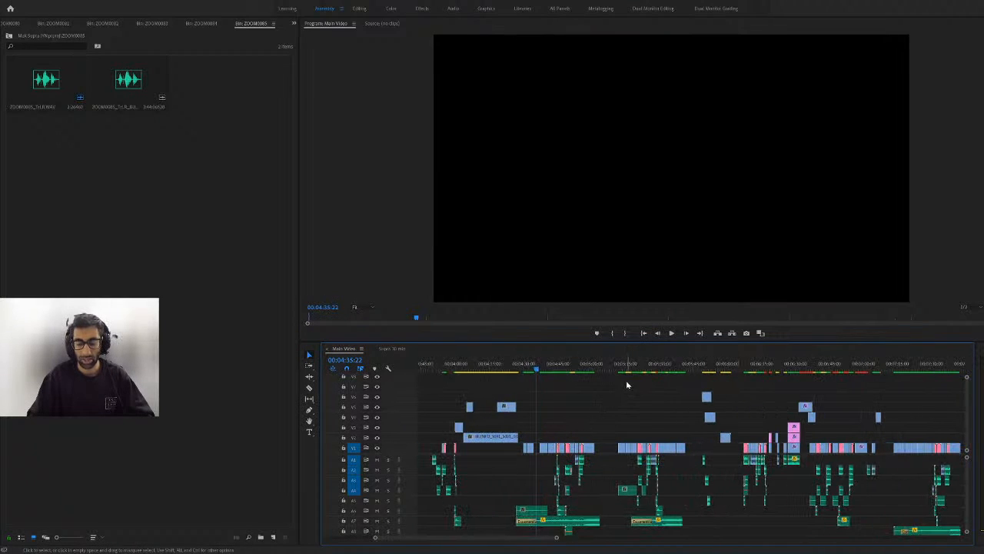
pyautogui.moveTo(629, 371); pyautogui.dragTo(624, 345)
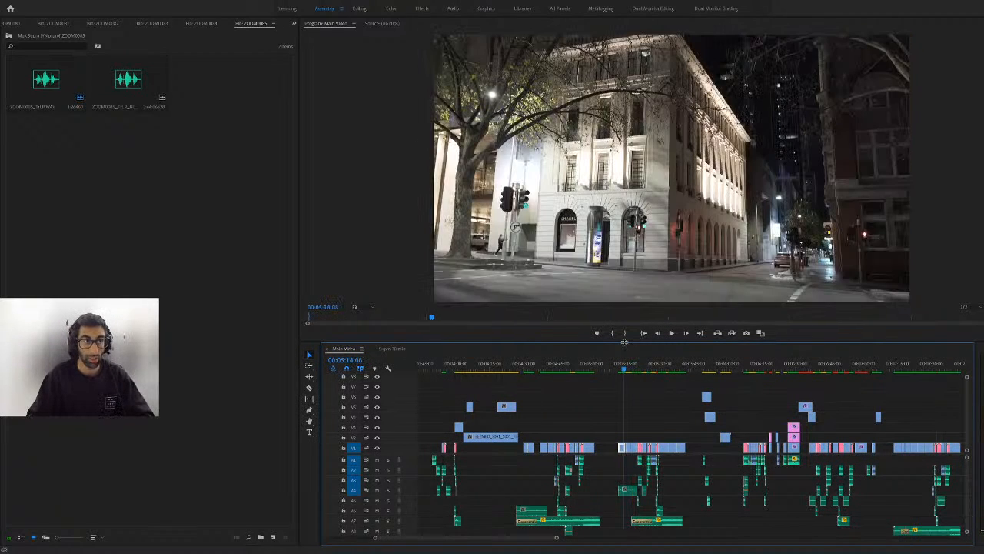
# Scrub through the city shots from about 00:04:52 to 00:05:15:05 and on to the front view at 00:05:32:14
pyautogui.click(548, 370)
pyautogui.moveTo(548, 371); pyautogui.dragTo(627, 395)
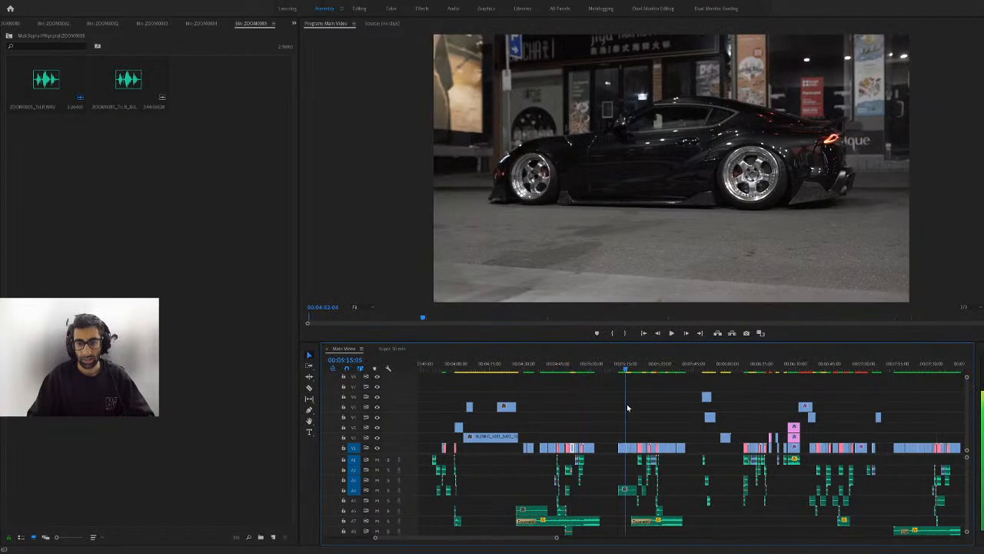
pyautogui.scroll(-3, 723, 433)
pyautogui.scroll(-2, 722, 433)
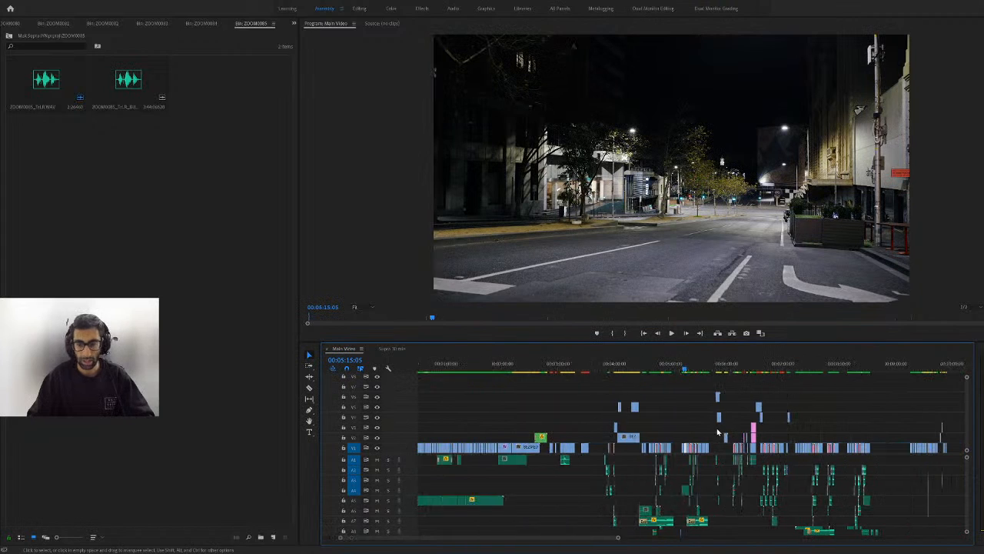
pyautogui.moveTo(701, 371); pyautogui.dragTo(667, 384)
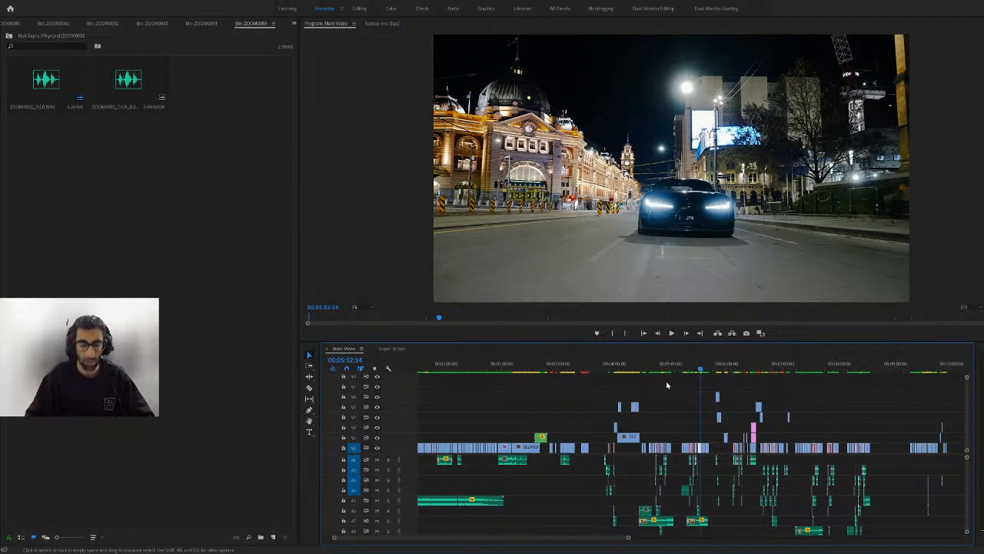
# Check the interior shot at 00:06:49:06, the rolling shot at 00:06:45:08 and the gauge shot at 00:07:35:21
pyautogui.hscroll(3, 666, 385)
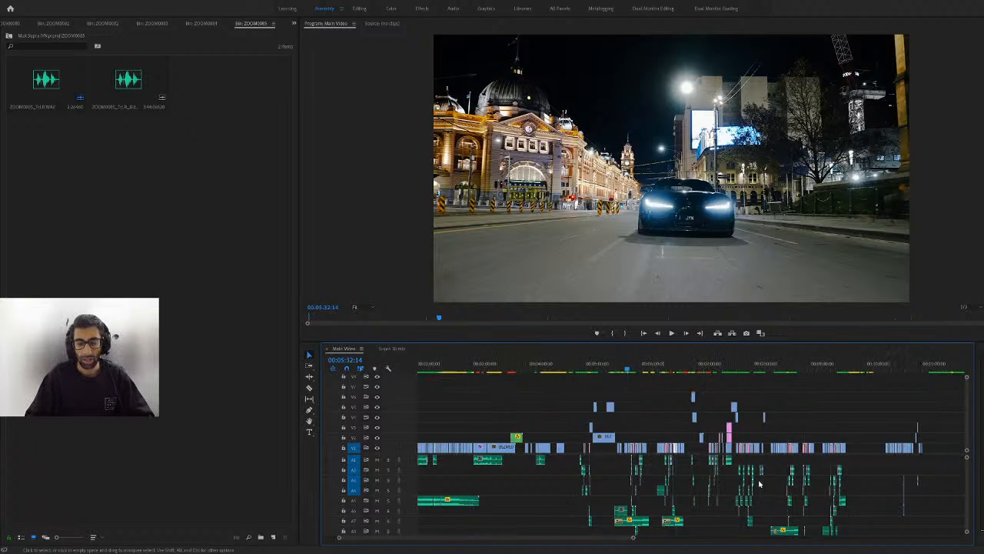
pyautogui.click(698, 367)
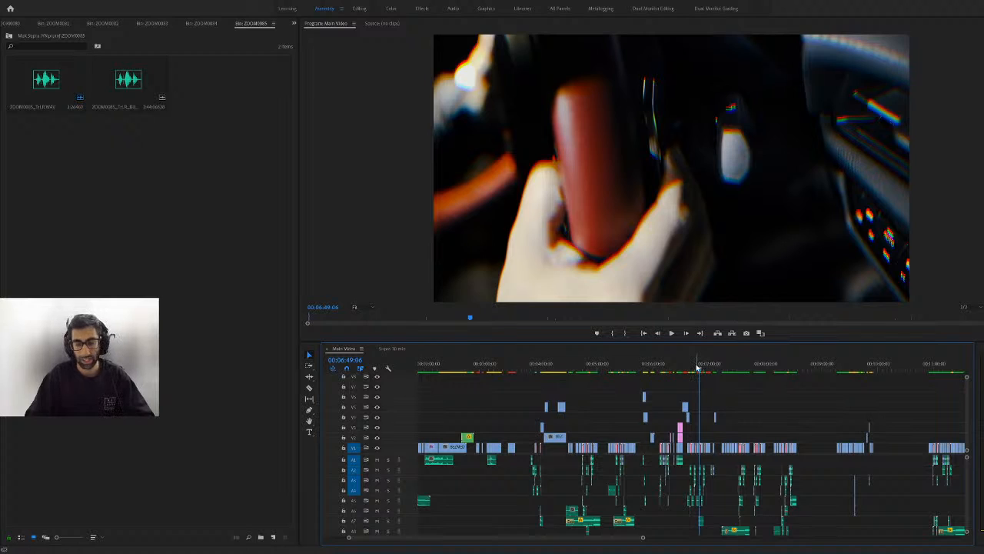
pyautogui.press('Up')
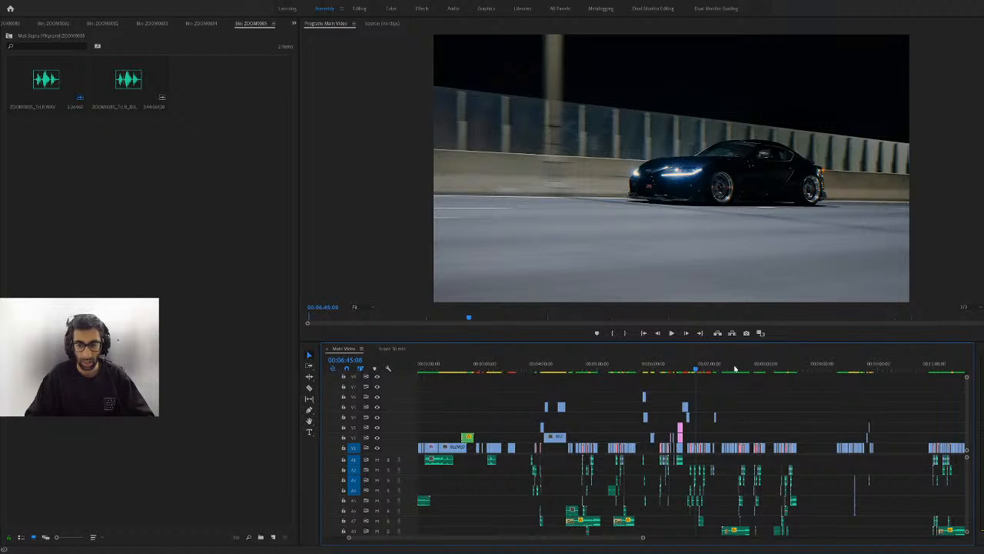
pyautogui.click(744, 361)
# Return to the start of the main edit and scrub through its opening to the front-on highway shot at 00:02:26:08
pyautogui.scroll(-3, 743, 367)
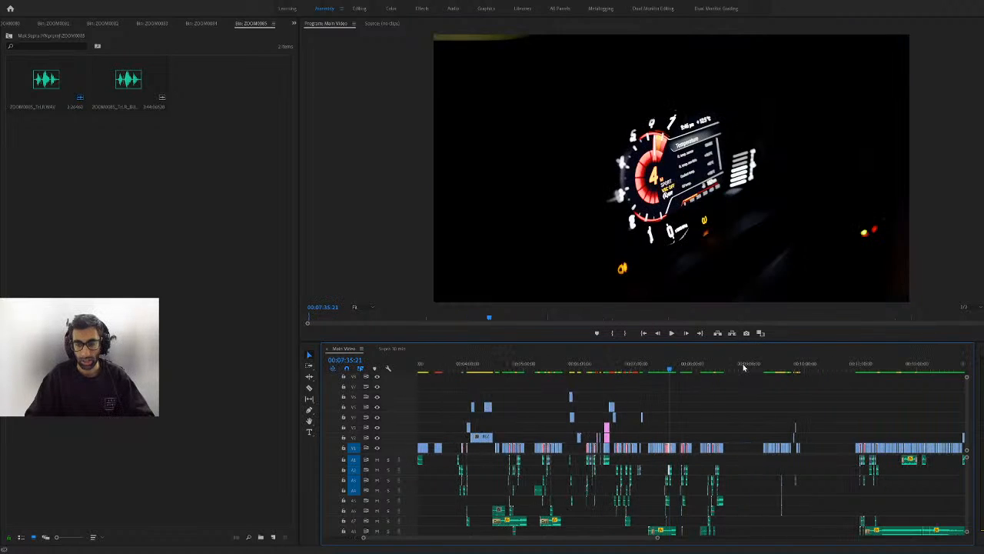
pyautogui.scroll(-3, 743, 367)
pyautogui.scroll(5, 746, 370)
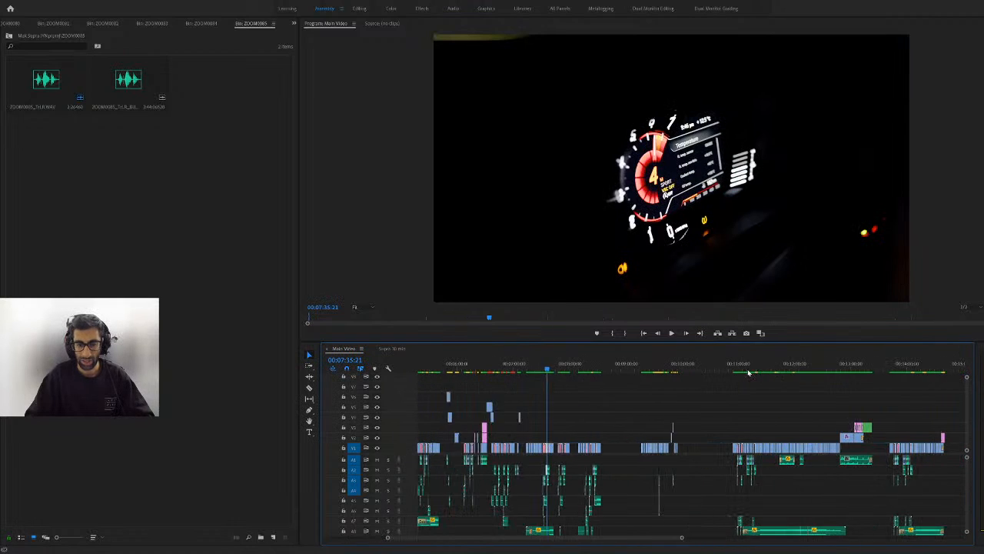
pyautogui.scroll(5, 748, 373)
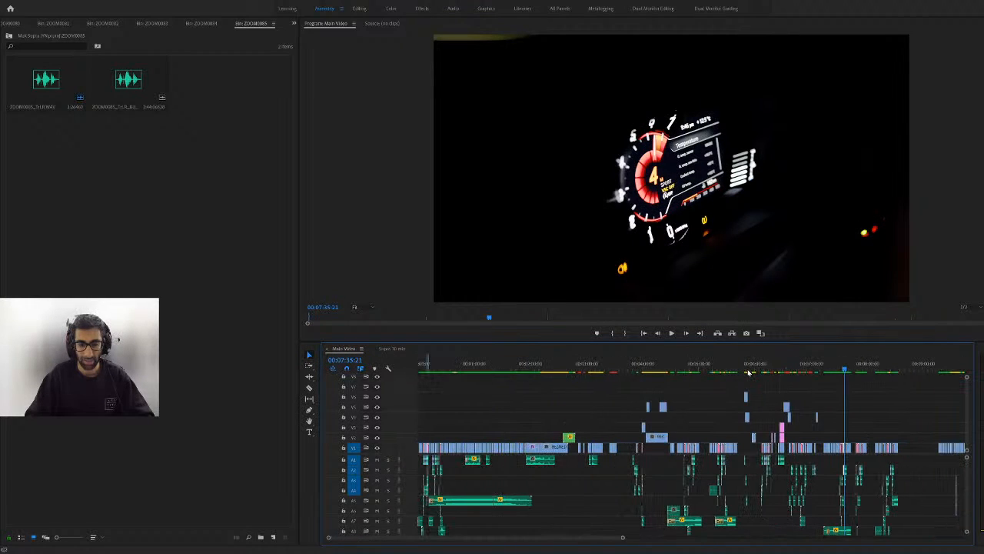
pyautogui.click(456, 373)
pyautogui.moveTo(456, 370); pyautogui.dragTo(553, 389)
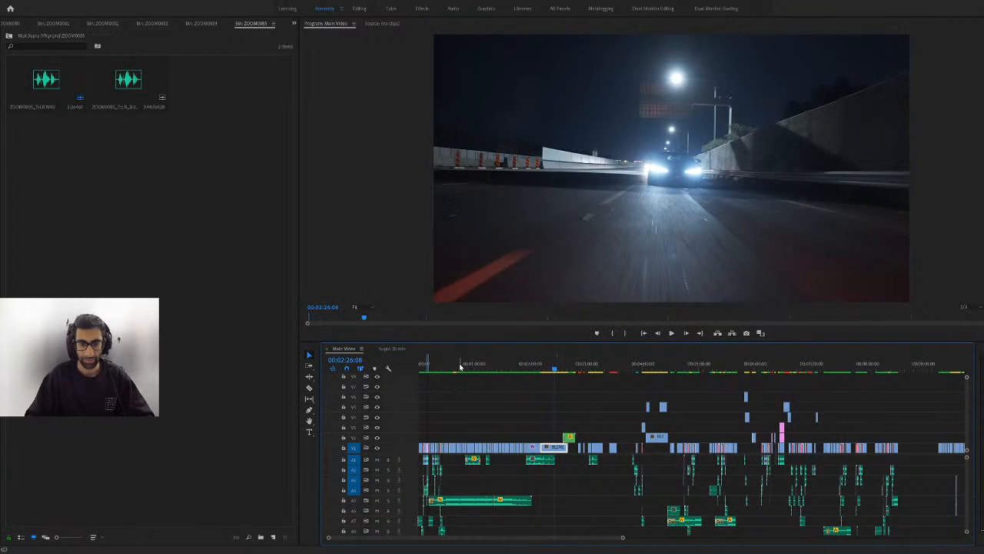
# Open the Supra 30 min sequence and extend its marked in/out range across the whole timeline
pyautogui.click(394, 349)
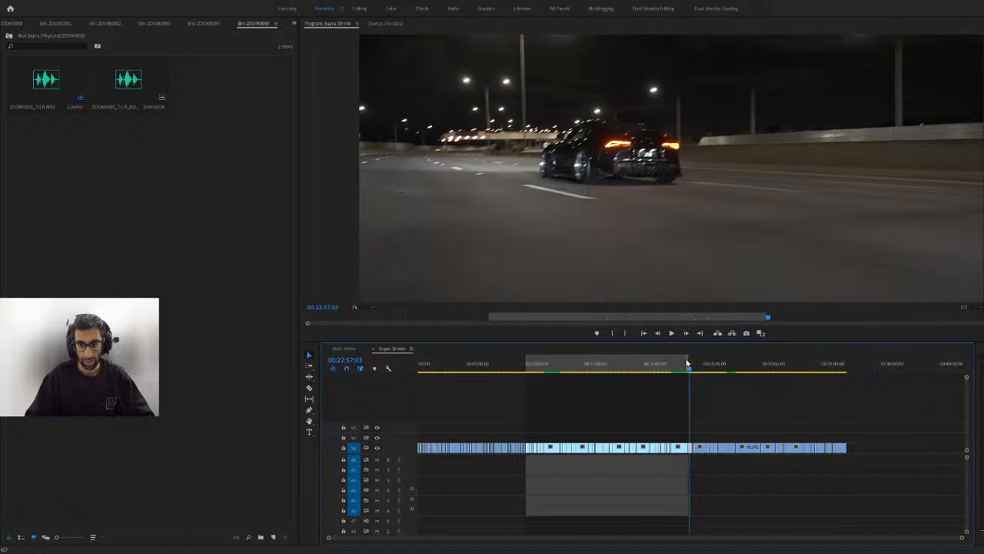
pyautogui.moveTo(688, 359); pyautogui.dragTo(858, 366)
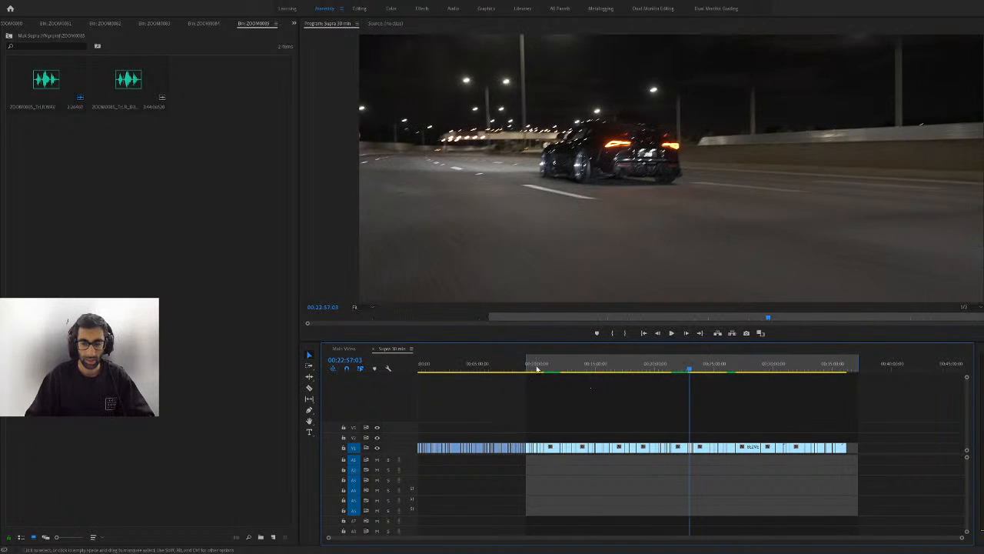
pyautogui.moveTo(527, 364); pyautogui.dragTo(773, 369)
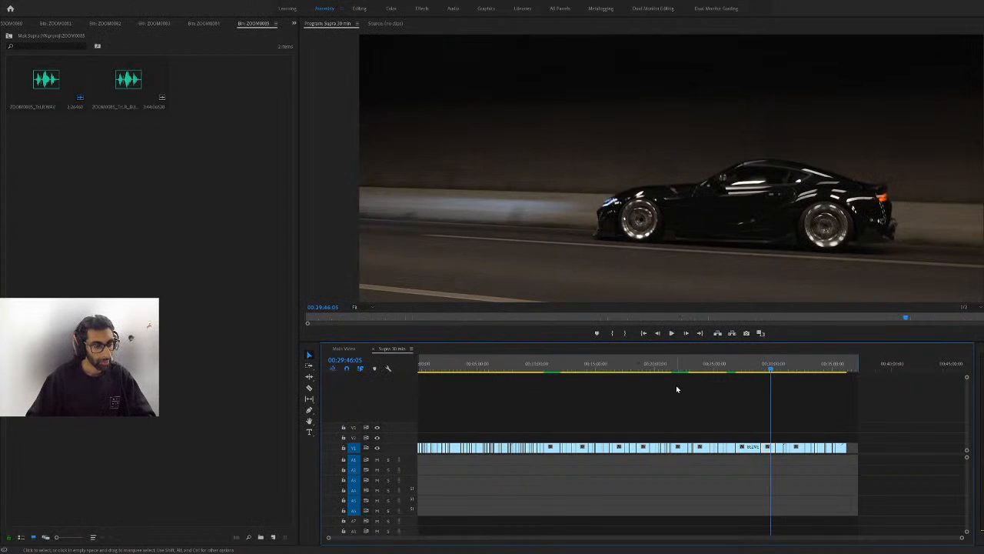
# Play the night street shots in short stretches from 00:03:36:21 to the front-on headlight shot at 00:04:00:16
pyautogui.click(483, 370)
pyautogui.click(462, 361)
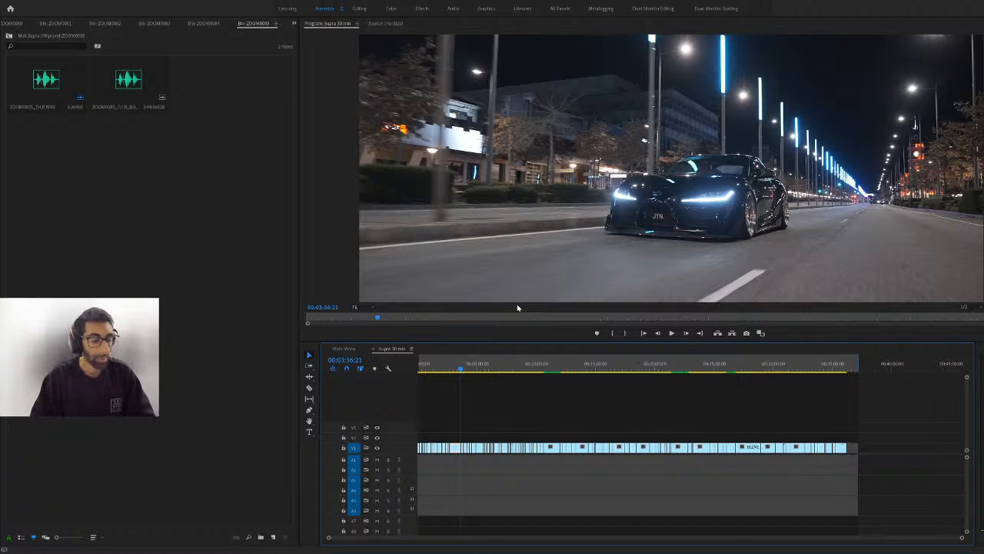
pyautogui.press('space')
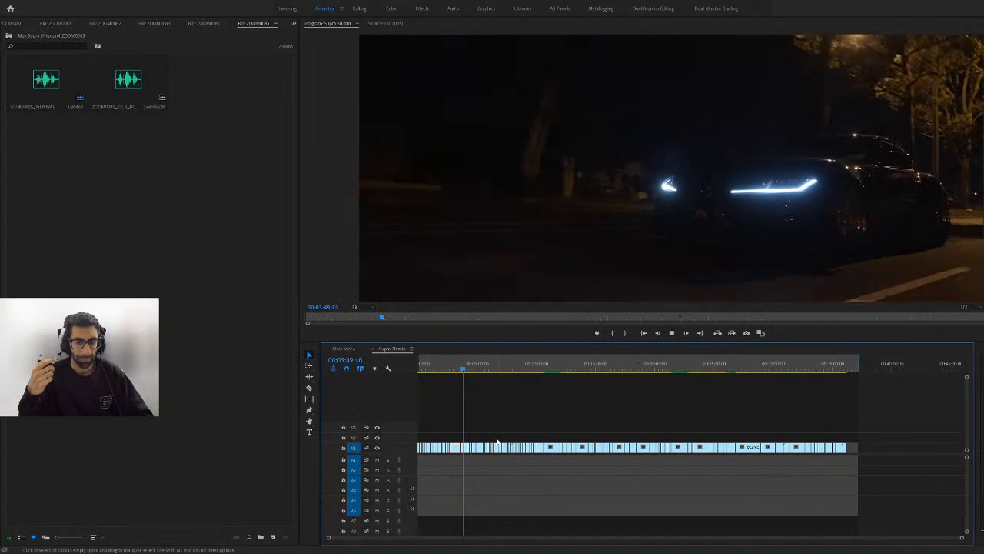
pyautogui.press('space')
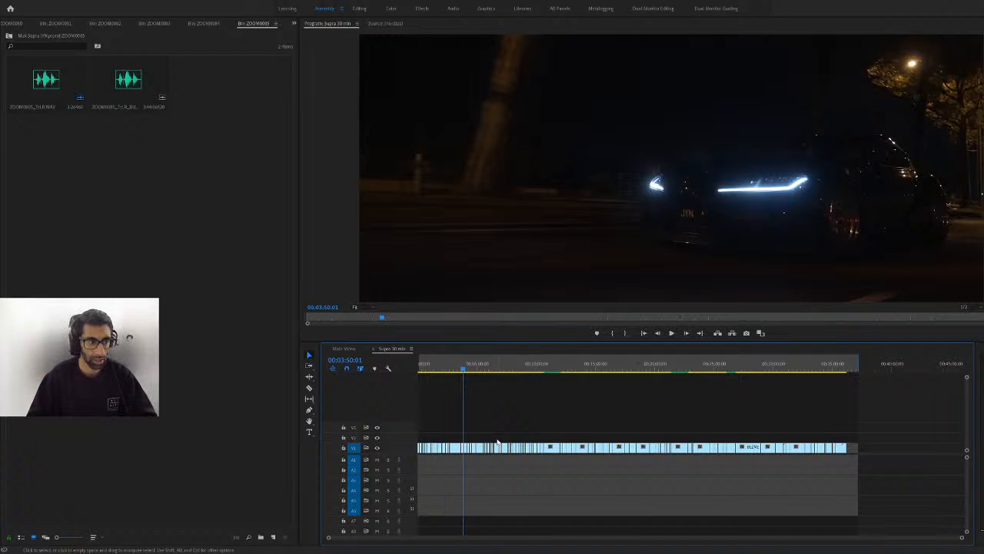
pyautogui.press('space')
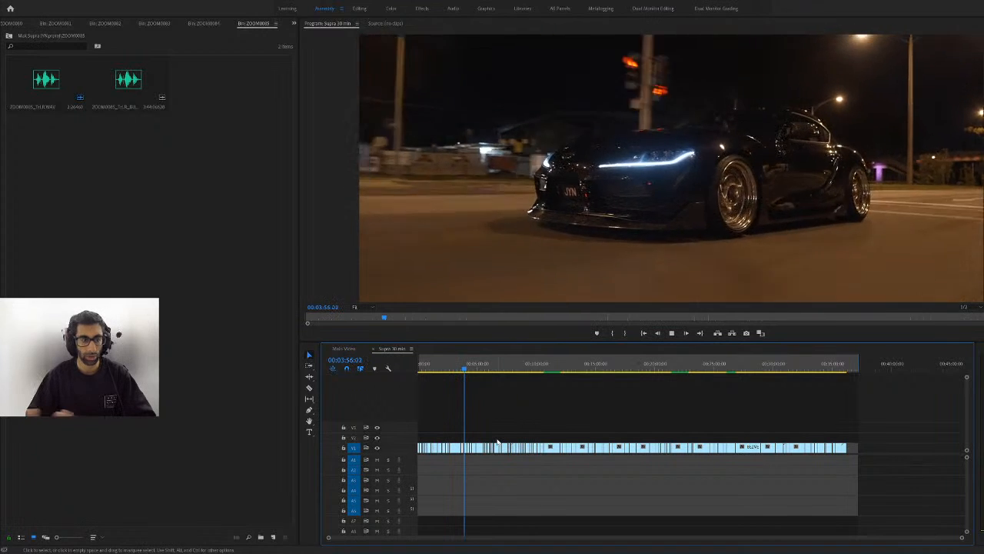
pyautogui.press('space')
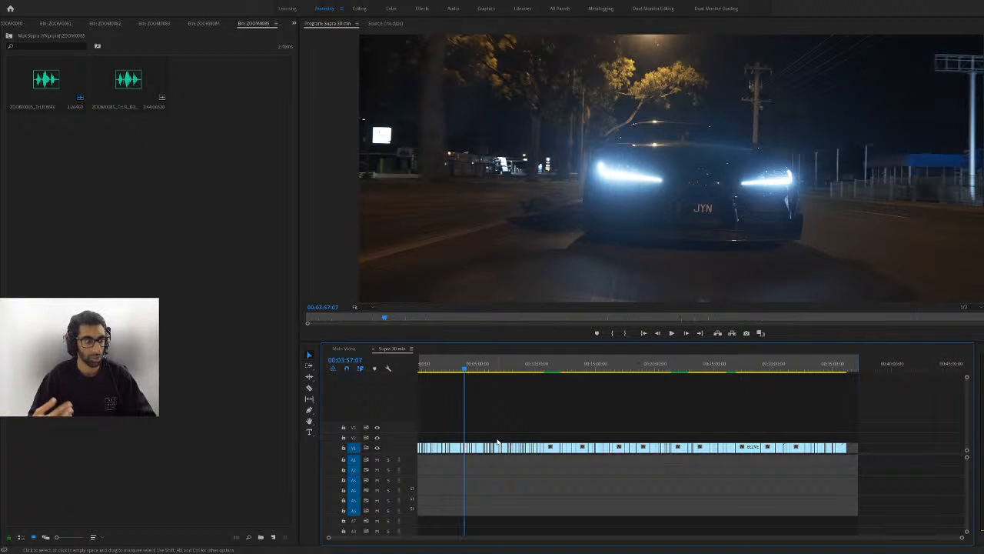
pyautogui.press('space')
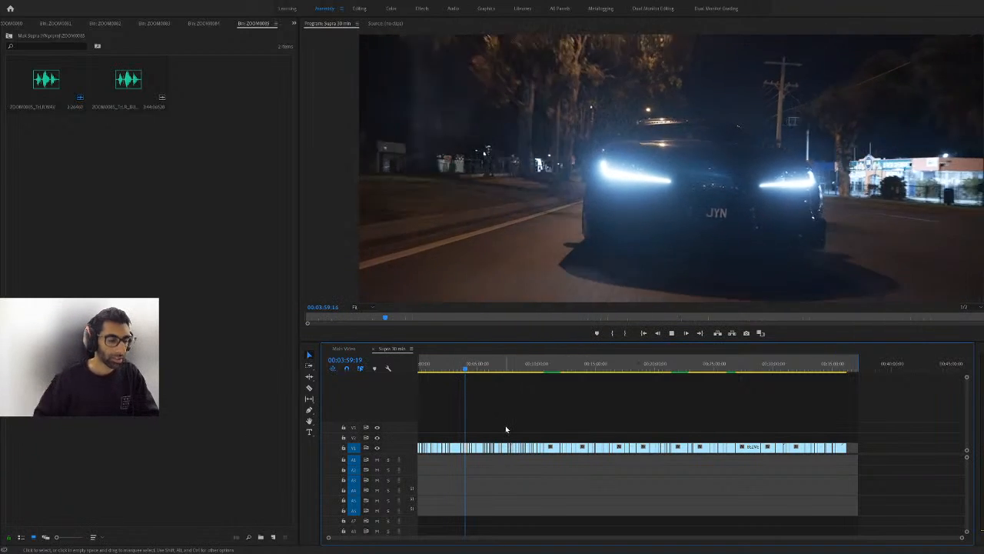
pyautogui.press('space')
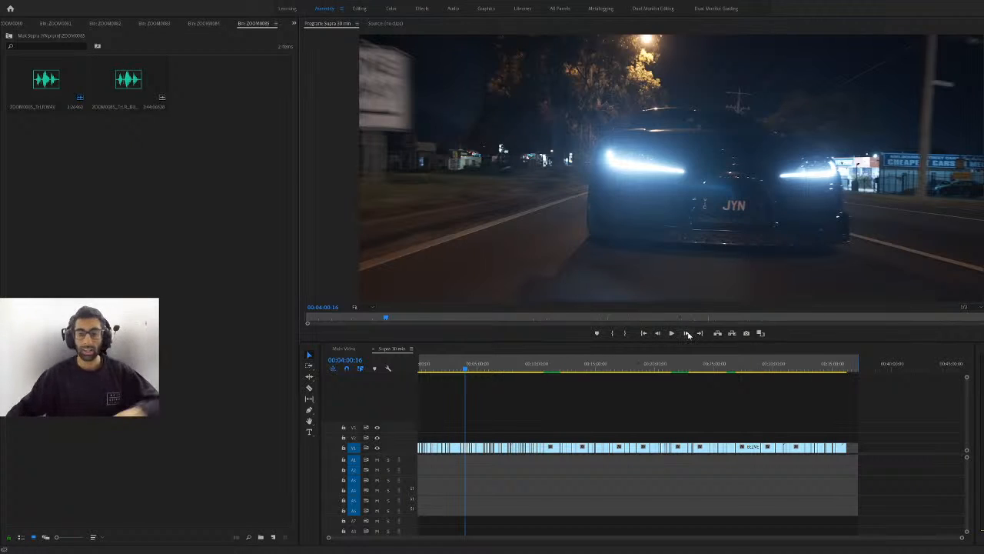
# Play on to the highway shot at 00:04:43:24, and replay from 00:04:34:24 to the headlight shot at 00:06:02:17
pyautogui.press('space')
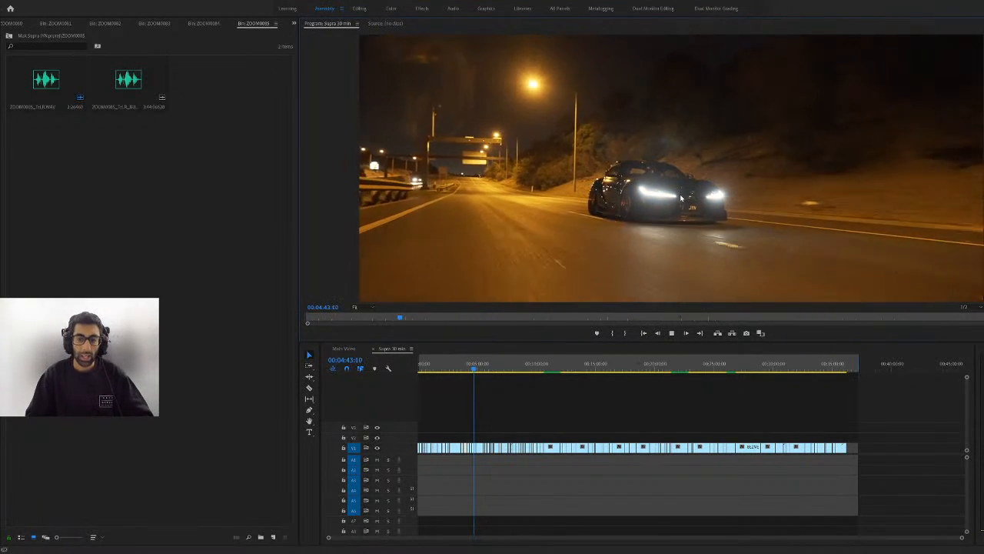
pyautogui.press('space')
pyautogui.press('=')
pyautogui.scroll(6, 474, 447)
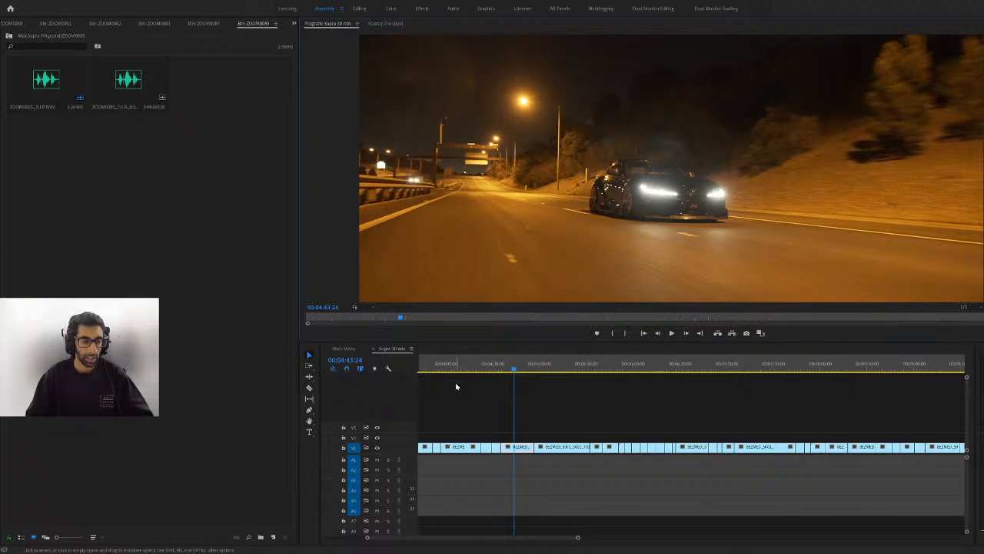
pyautogui.click(500, 365)
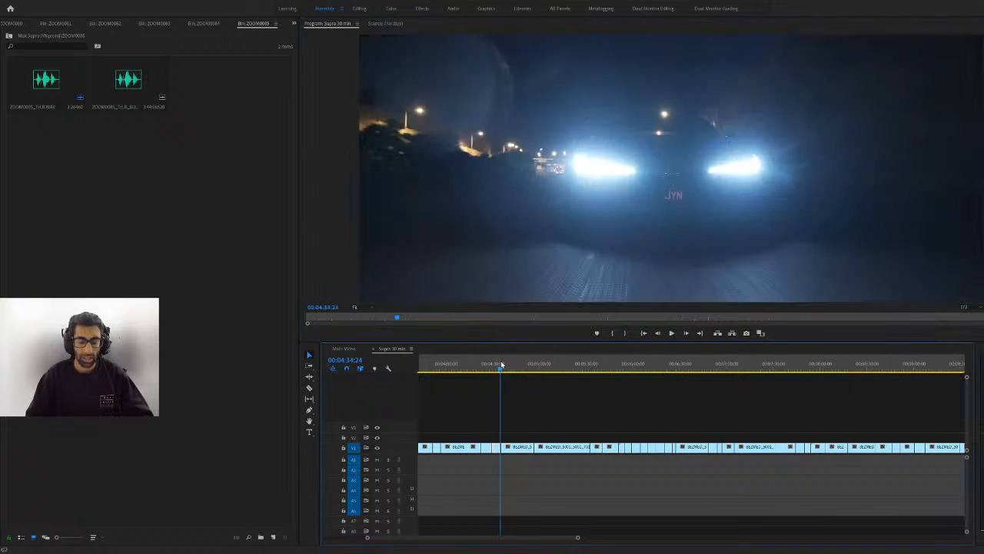
pyautogui.press('space')
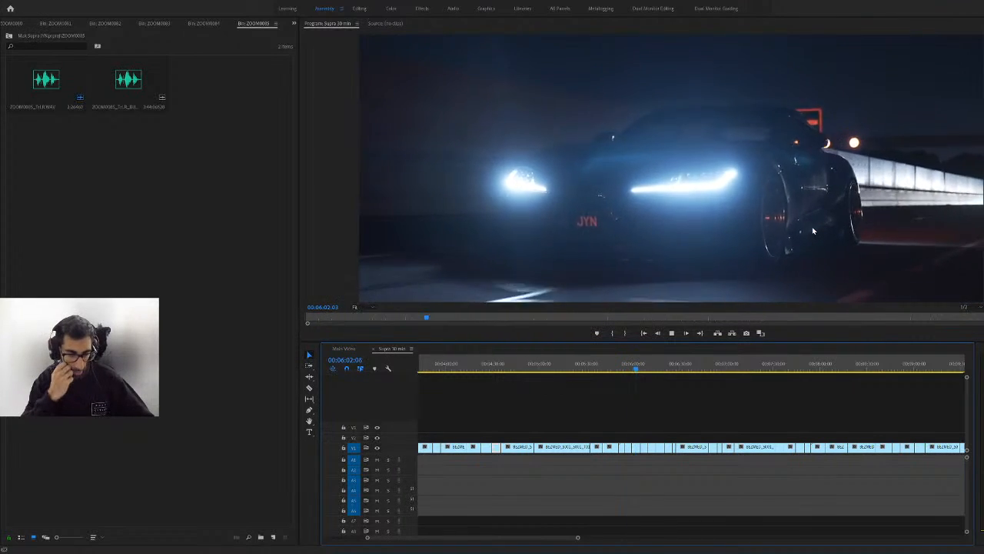
pyautogui.press('space')
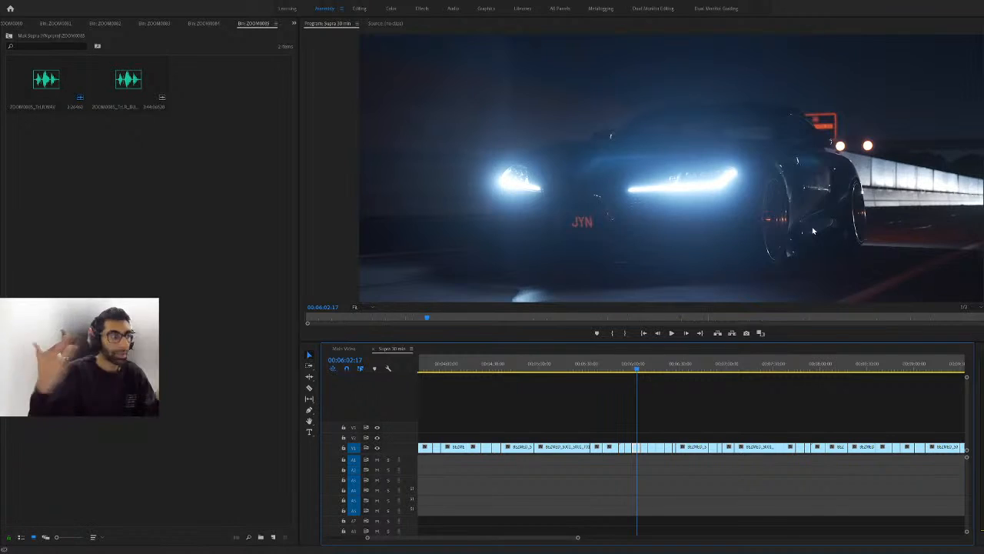
# Watch the rolling footage from 00:06:02:17 through the side-profile shots to the underpass shot at 00:11:37:10
pyautogui.press('space')
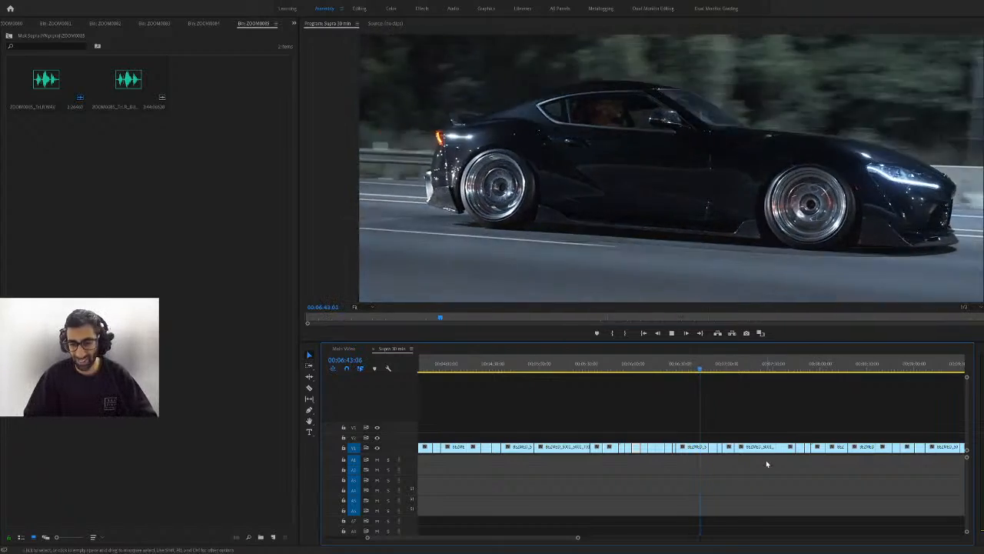
pyautogui.scroll(-3, 767, 464)
pyautogui.scroll(3, 765, 459)
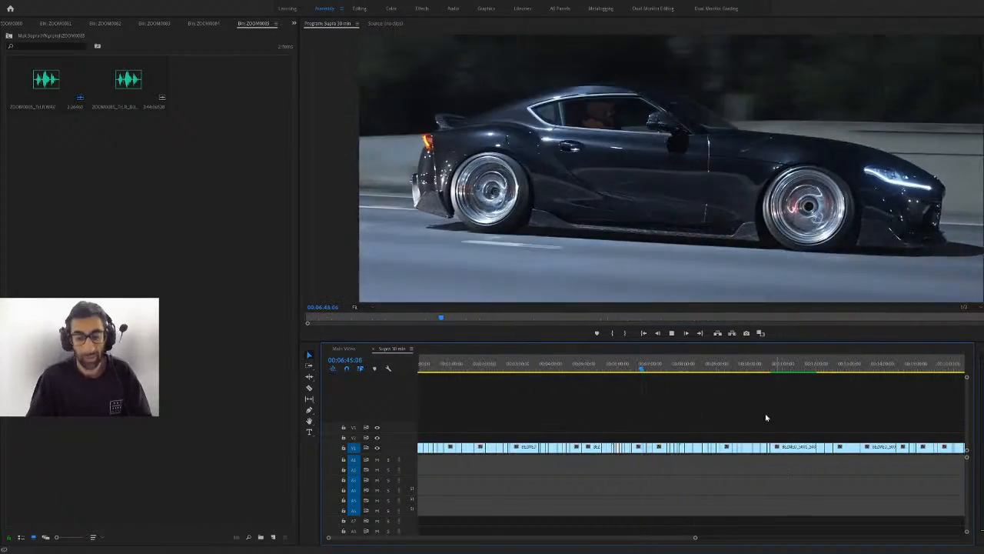
pyautogui.scroll(-2, 787, 430)
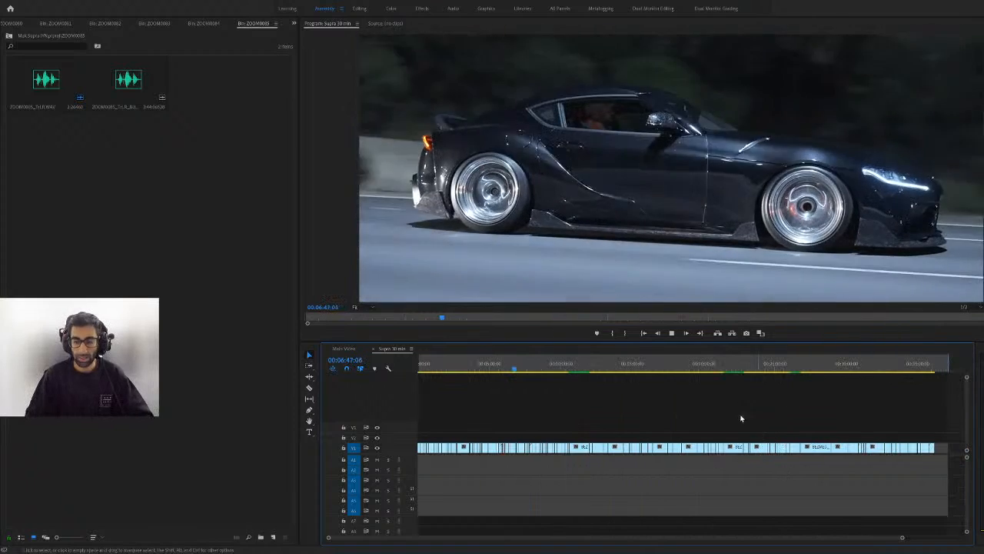
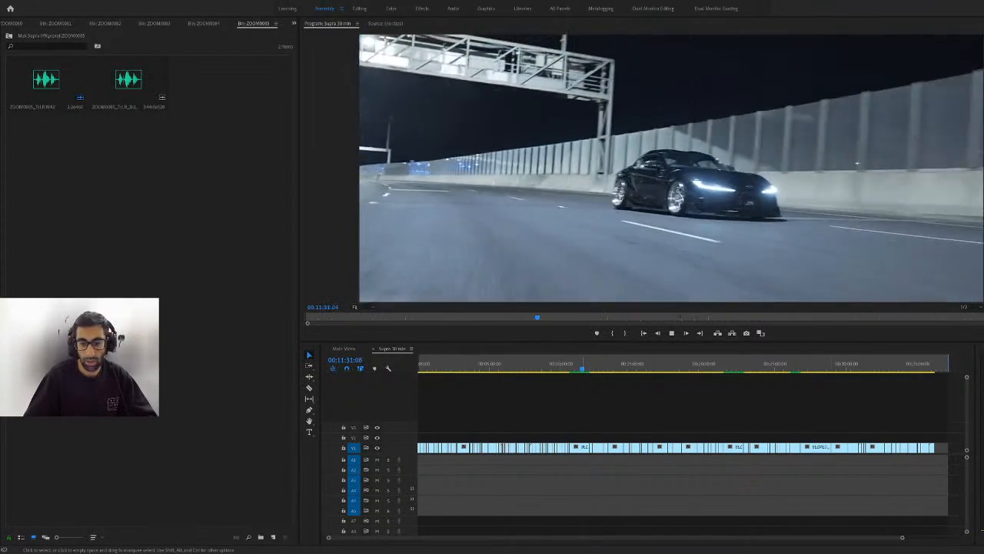
pyautogui.press('space')
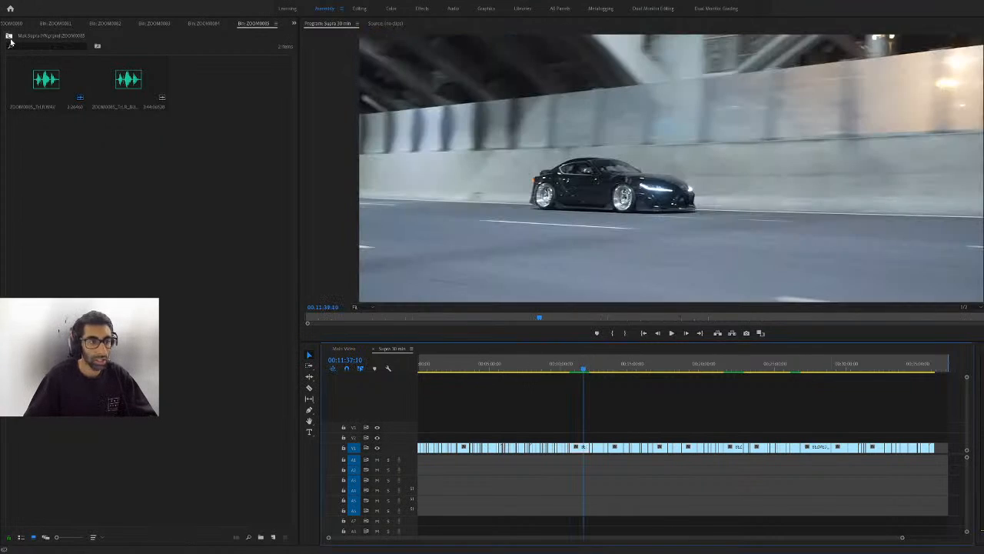
# Open the ZOOM0077 bin and compare the waveforms of ZOOM0077_TrLR.WAV and its BU counterpart
pyautogui.click(9, 37)
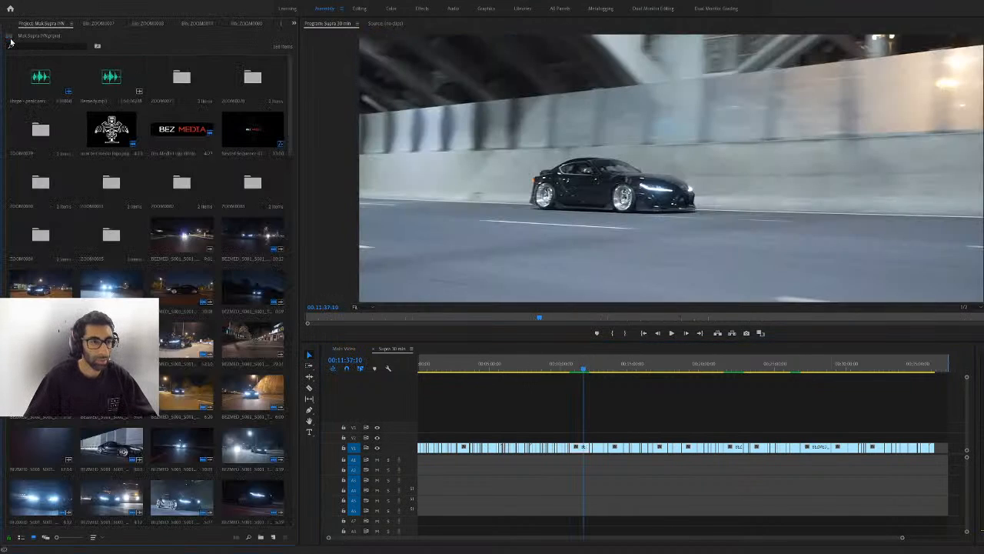
pyautogui.doubleClick(179, 84)
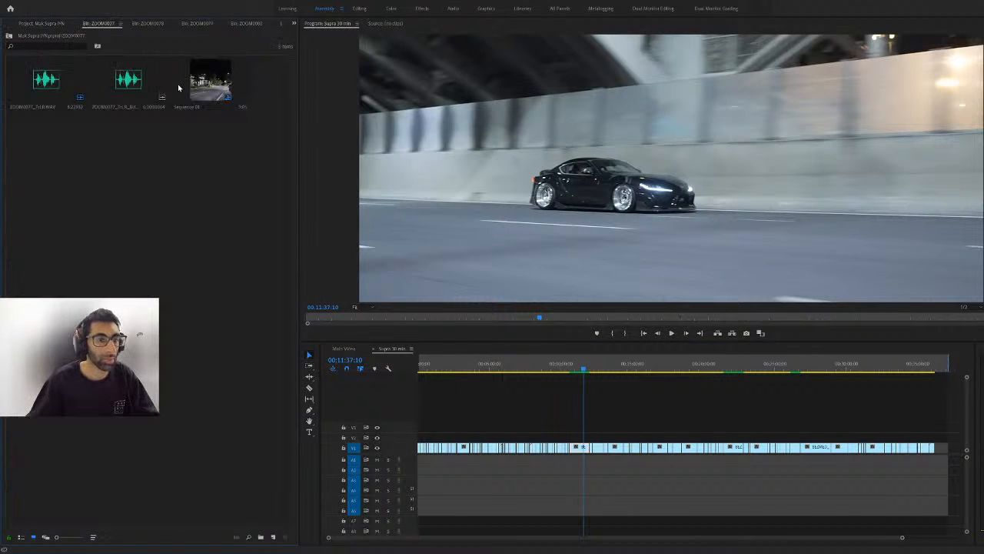
pyautogui.doubleClick(47, 81)
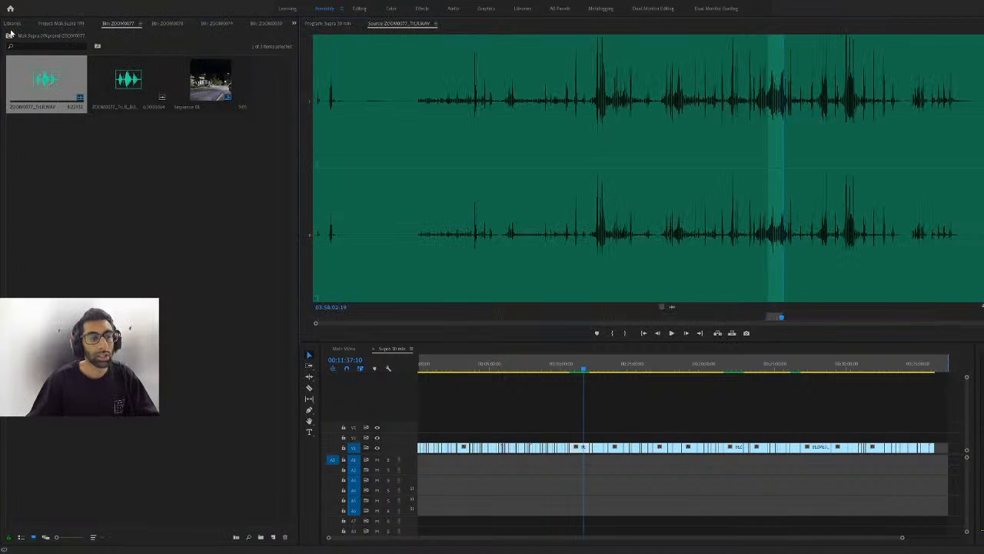
pyautogui.click(9, 36)
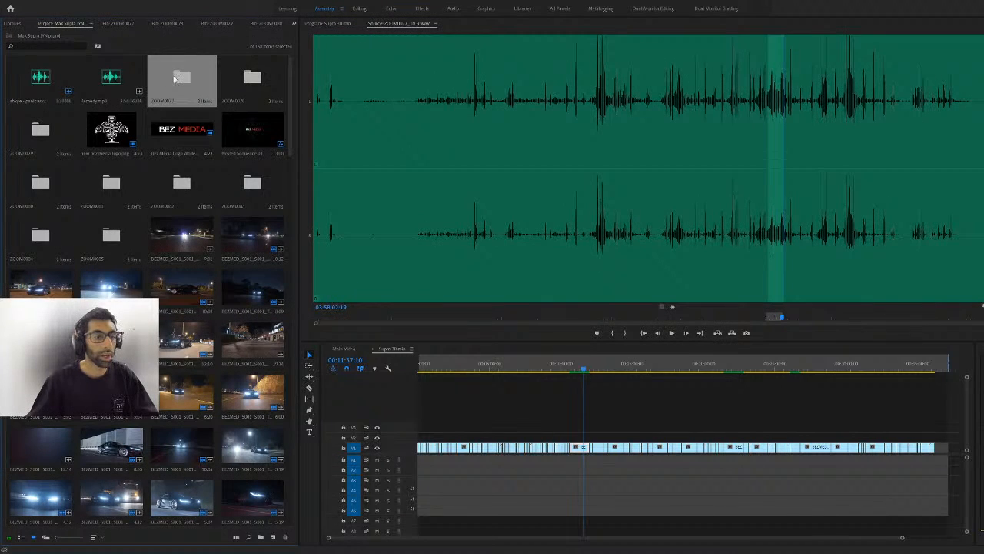
pyautogui.doubleClick(176, 79)
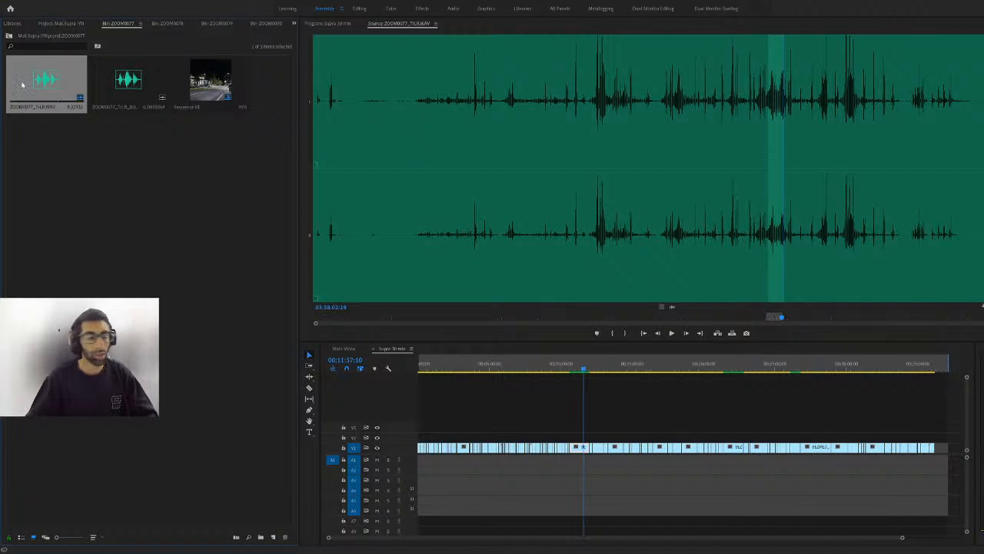
pyautogui.click(139, 91)
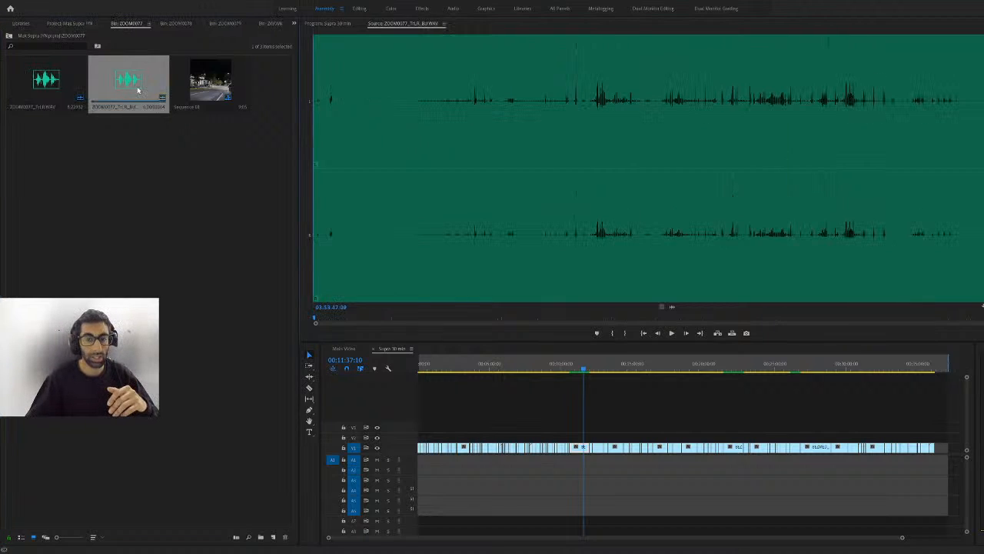
pyautogui.click(37, 77)
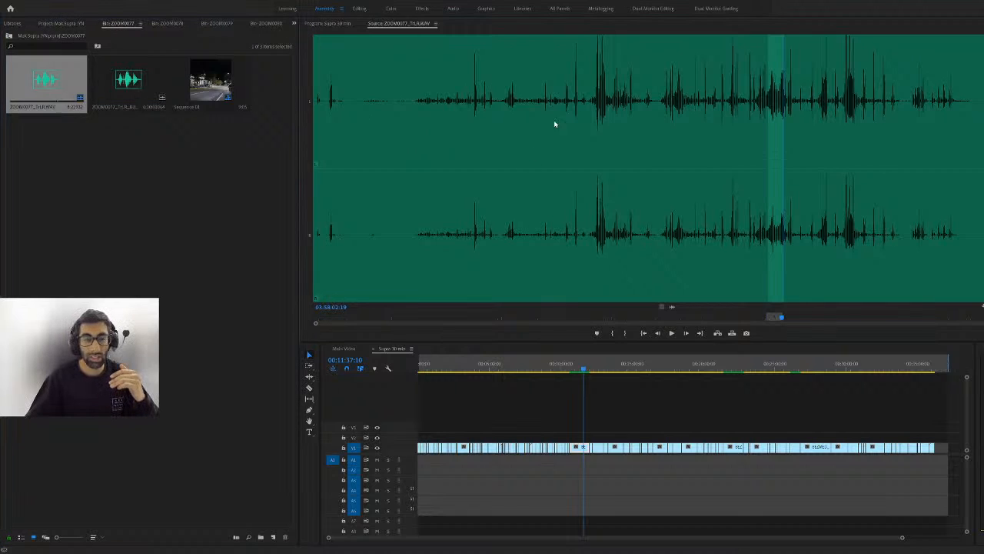
# Listen to ZOOM0077_TrLR.WAV at the loud peaks up to 03:56:24:12 and 03:57:07:12, and return to the project's main bin
pyautogui.click(601, 75)
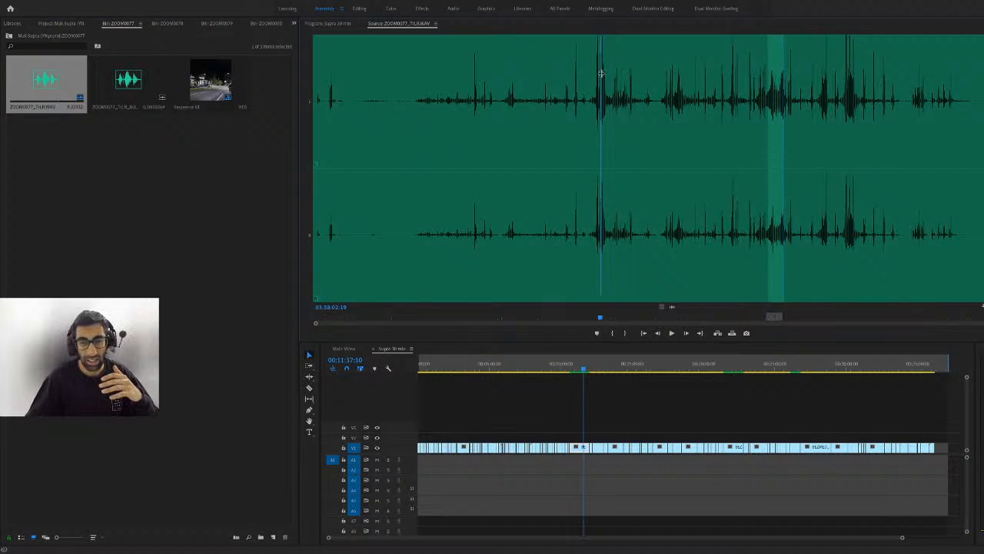
pyautogui.click(676, 334)
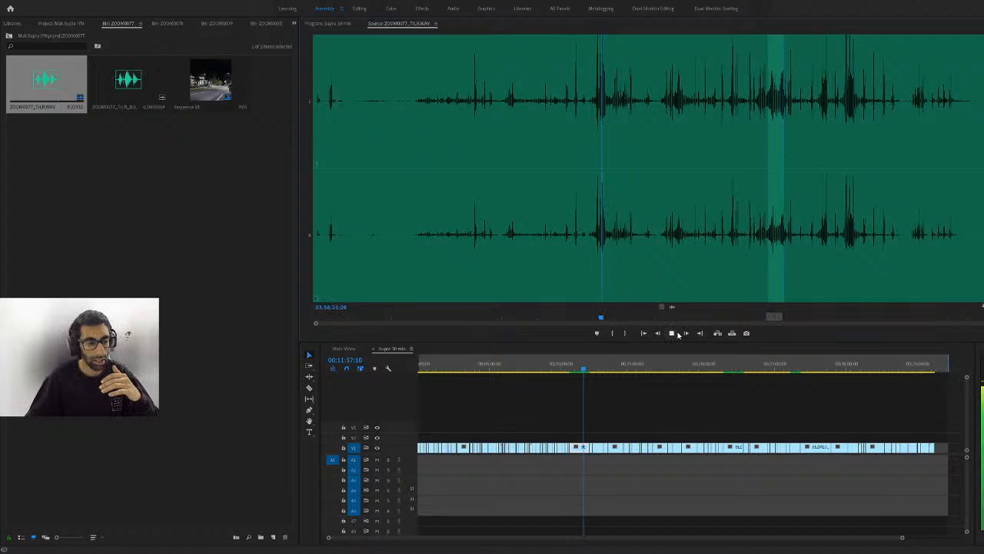
pyautogui.click(676, 334)
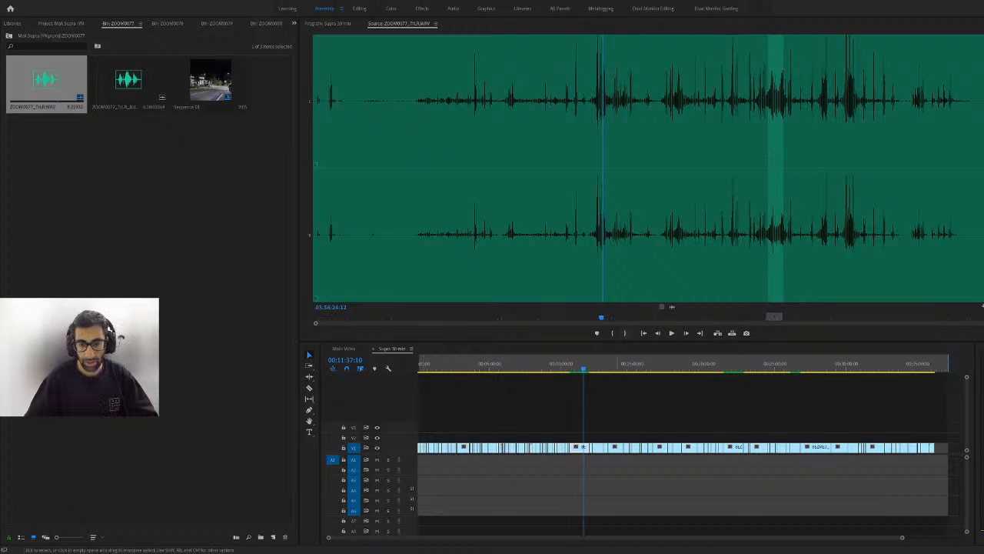
pyautogui.click(668, 318)
pyautogui.press('space')
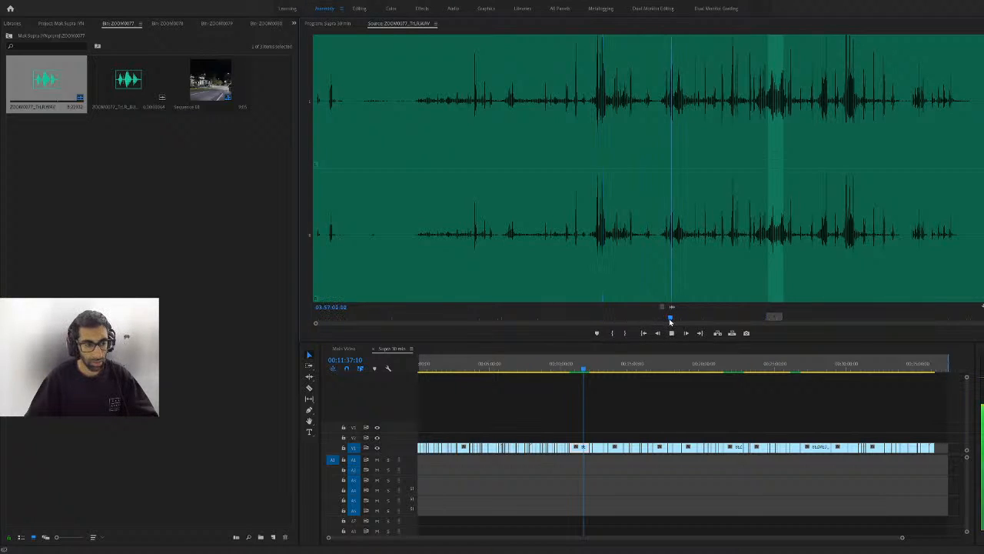
pyautogui.press('space')
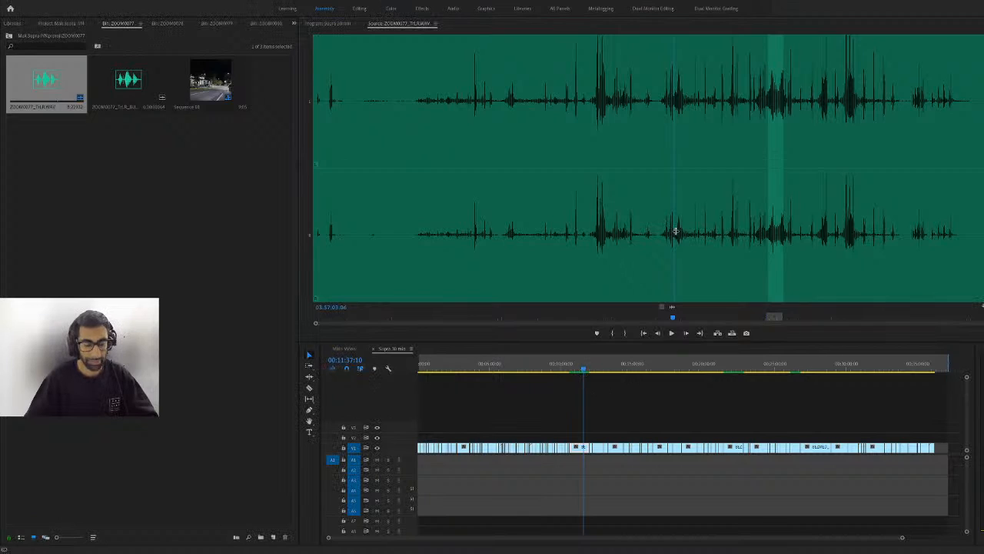
pyautogui.press('space')
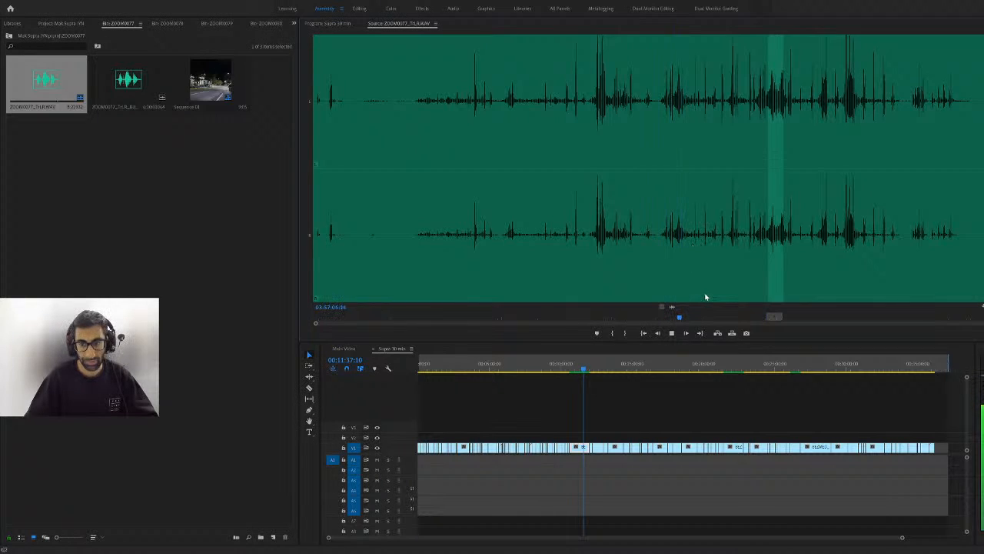
pyautogui.press('space')
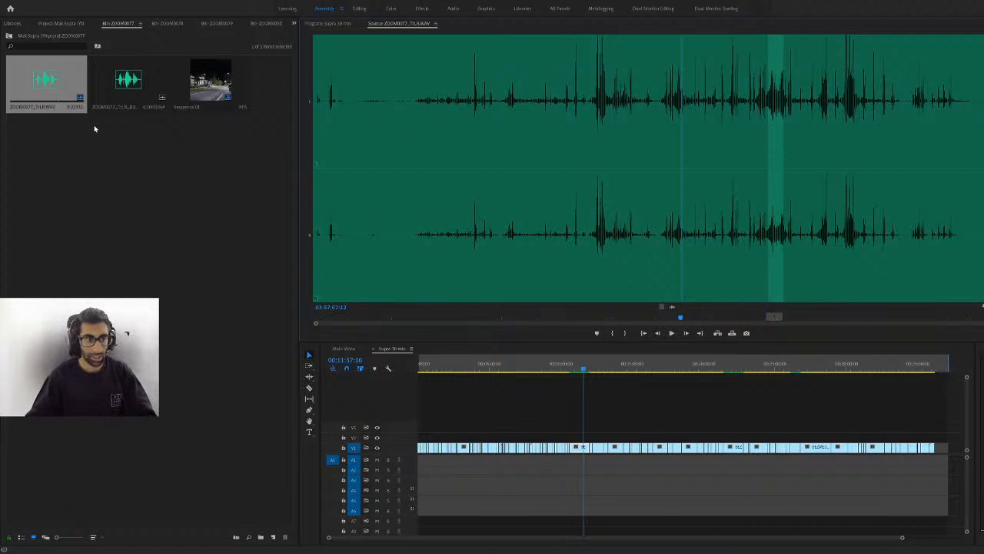
pyautogui.click(8, 35)
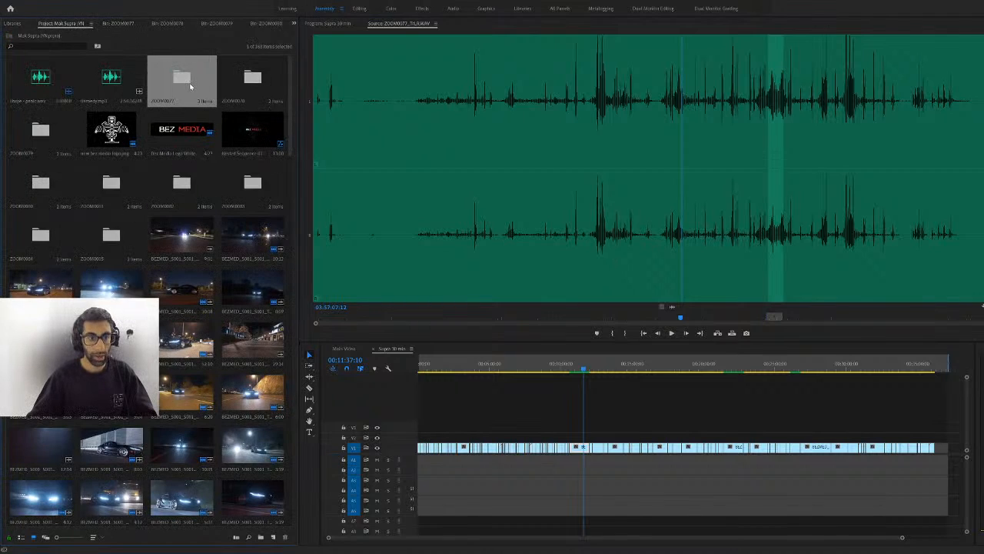
# Reopen the ZOOM0077 bin and listen to ZOOM0077_TrLR.WAV at its quiet opening, the loud peak near 03:56:25, and from 03:54:46:09
pyautogui.doubleClick(191, 87)
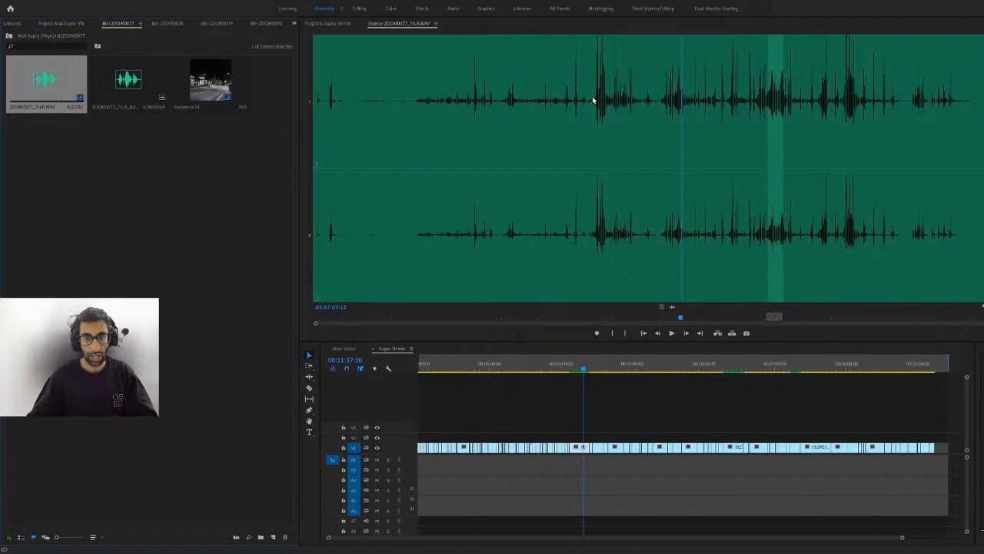
pyautogui.click(451, 101)
pyautogui.click(439, 101)
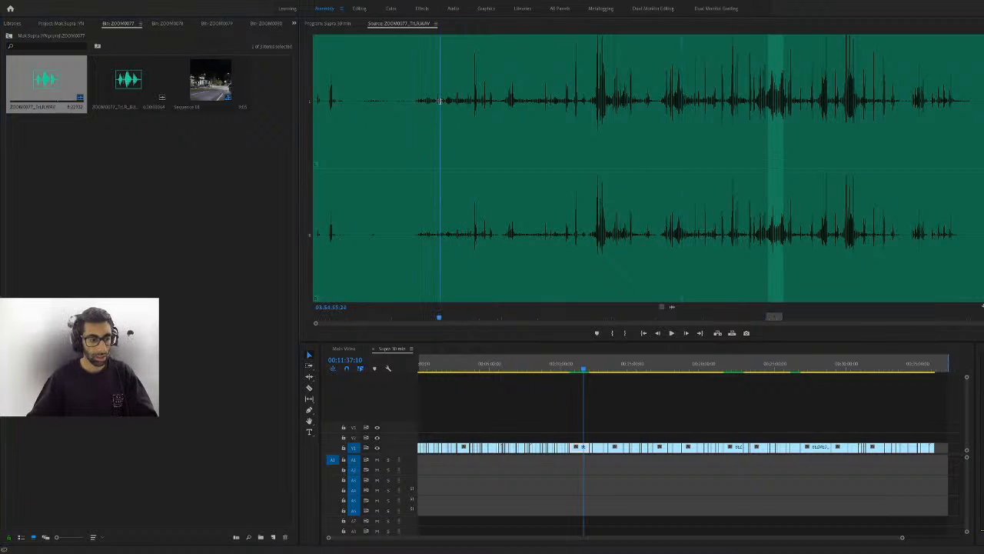
pyautogui.press('space')
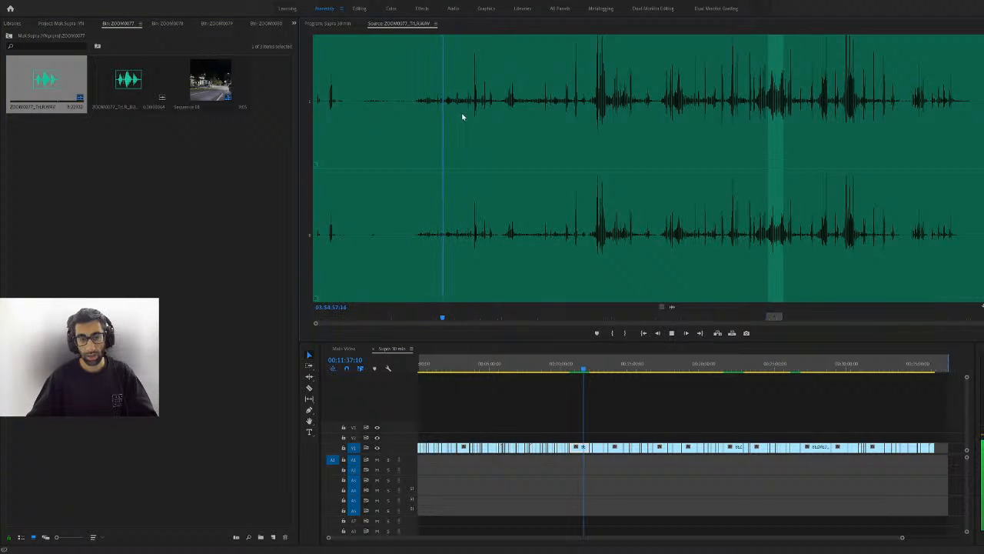
pyautogui.press('space')
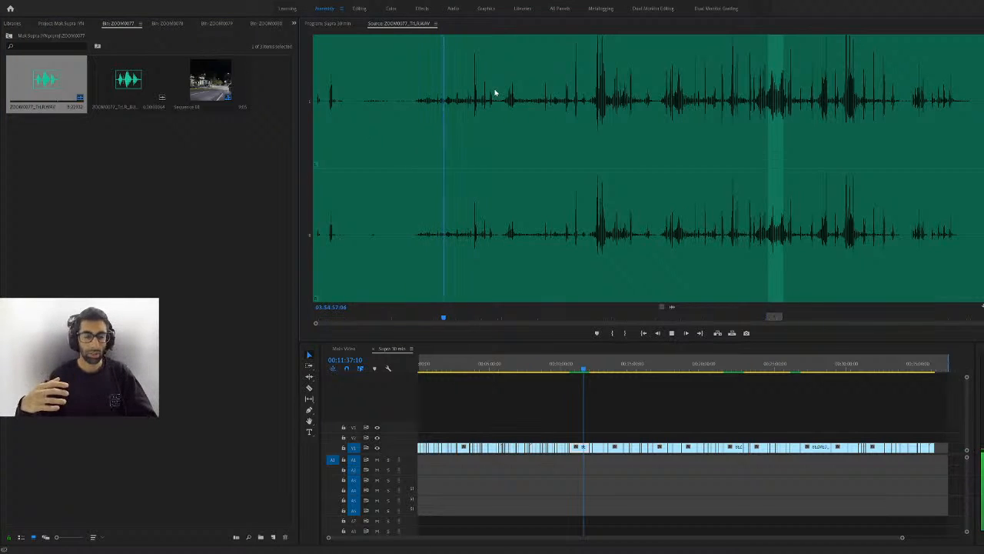
pyautogui.press('space')
pyautogui.click(607, 99)
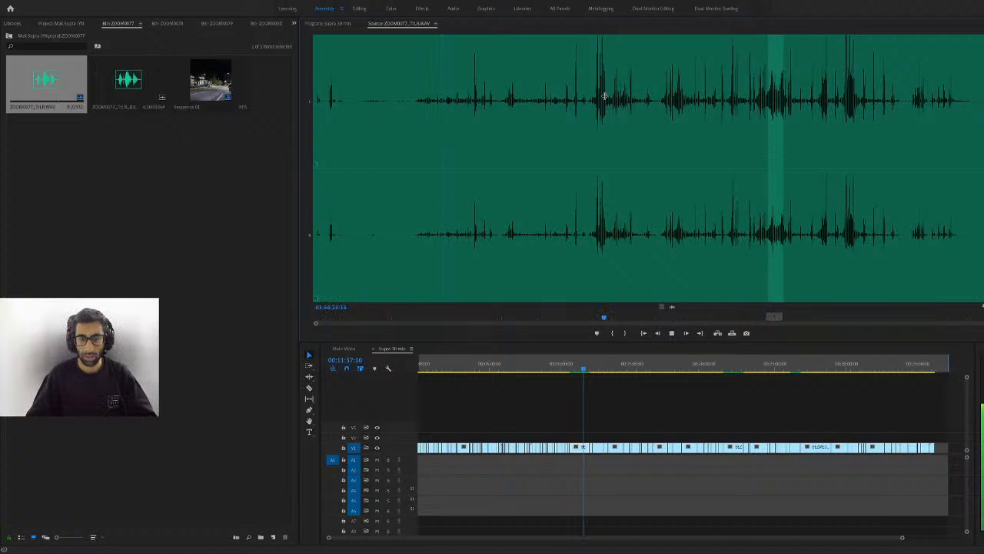
pyautogui.click(420, 101)
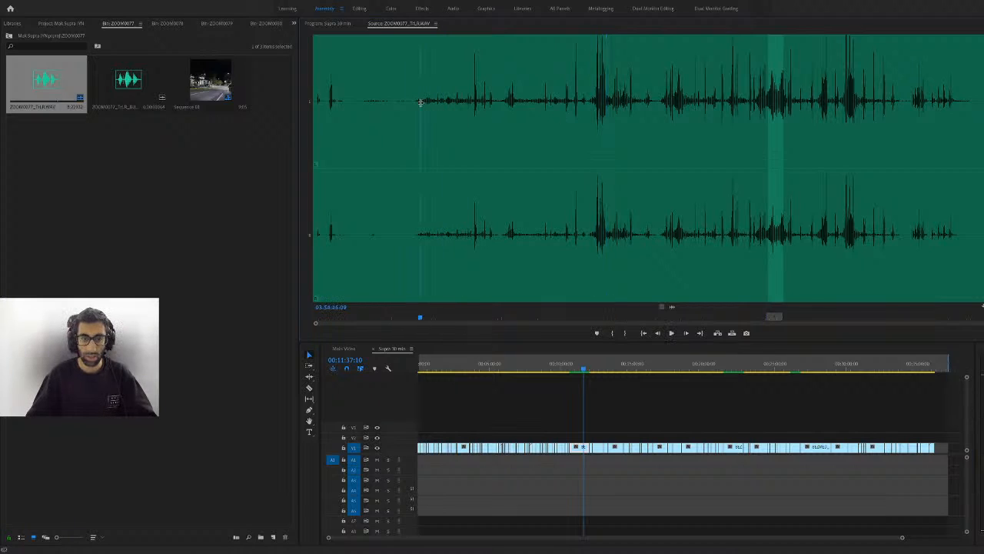
pyautogui.press('space')
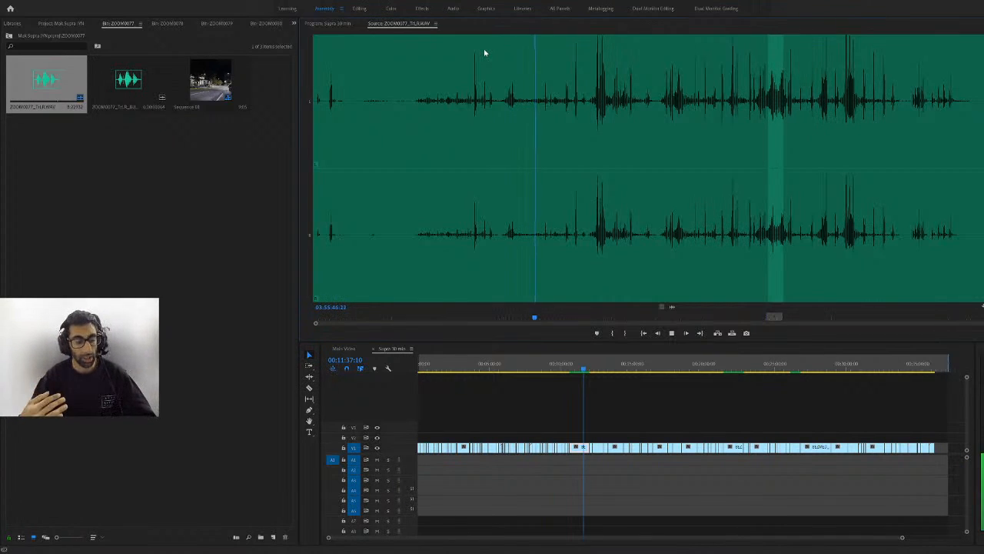
# Mark ZOOM0077_TrLR.WAV from 03:55:40:08 to 03:55:47:21 and place that section on audio track A1 of the Supra 30 min sequence
pyautogui.click(524, 62)
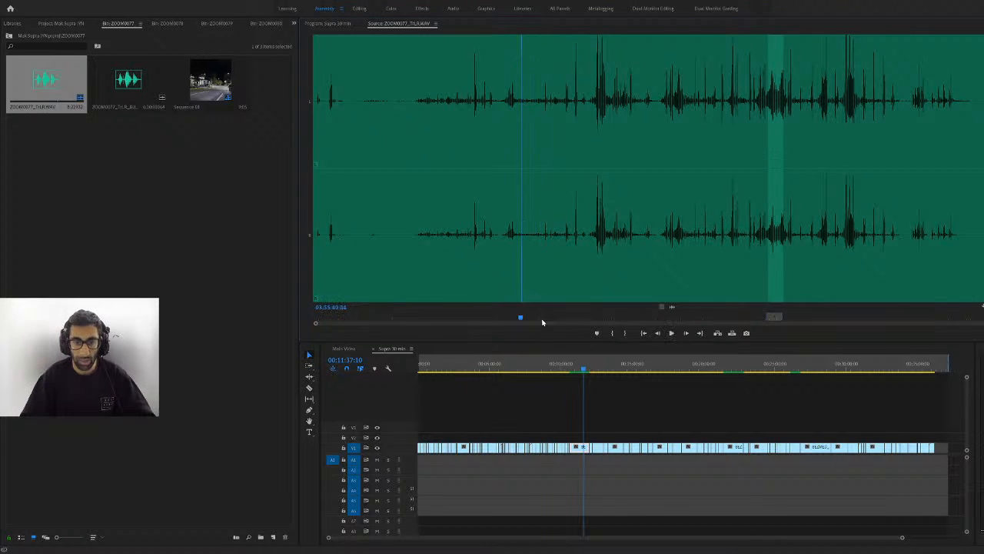
pyautogui.click(617, 333)
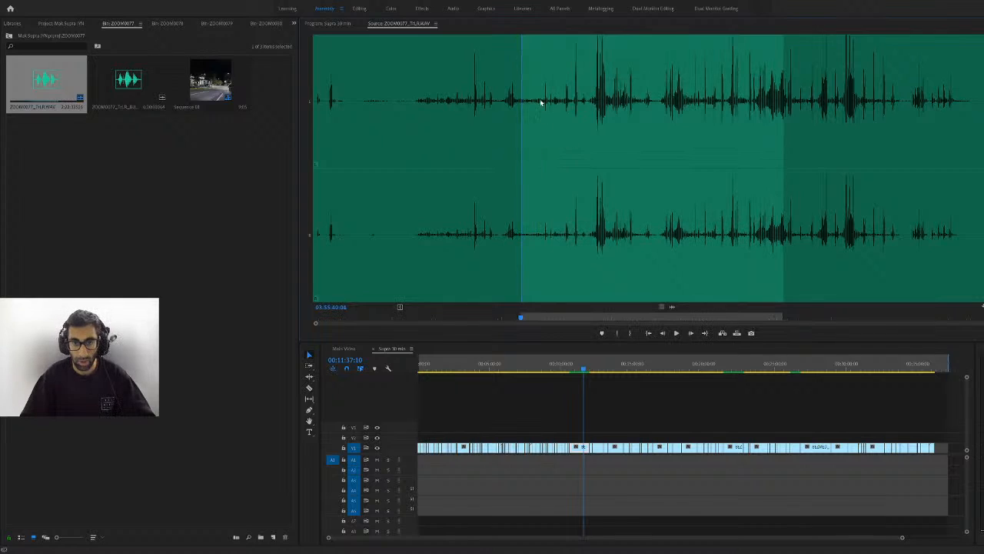
pyautogui.press('o')
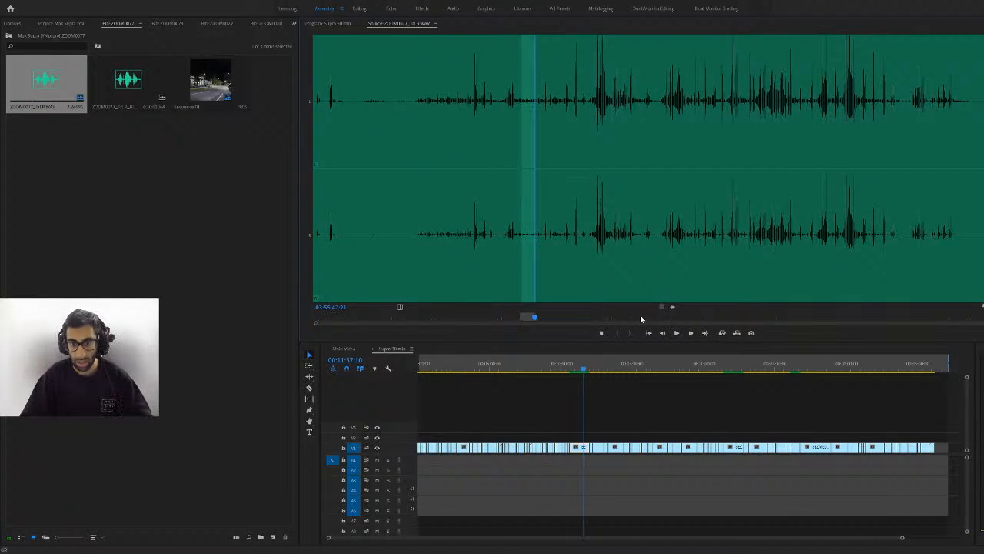
pyautogui.moveTo(672, 306); pyautogui.dragTo(622, 463)
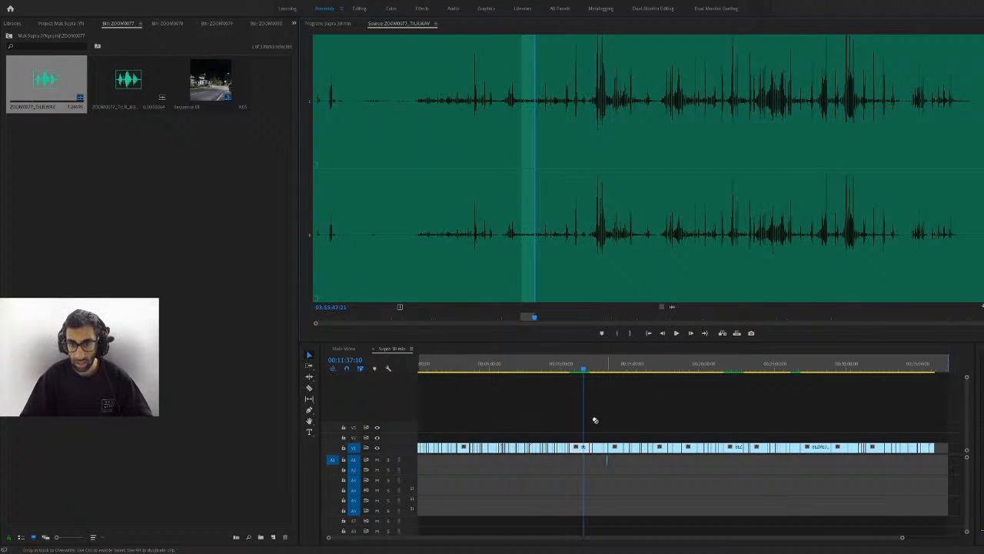
# Try the audio clip beneath the highway shot at about 00:11:25 and play it with the picture to 00:11:28:23
pyautogui.scroll(5, 591, 419)
pyautogui.moveTo(630, 367); pyautogui.dragTo(554, 378)
pyautogui.scroll(3, 804, 486)
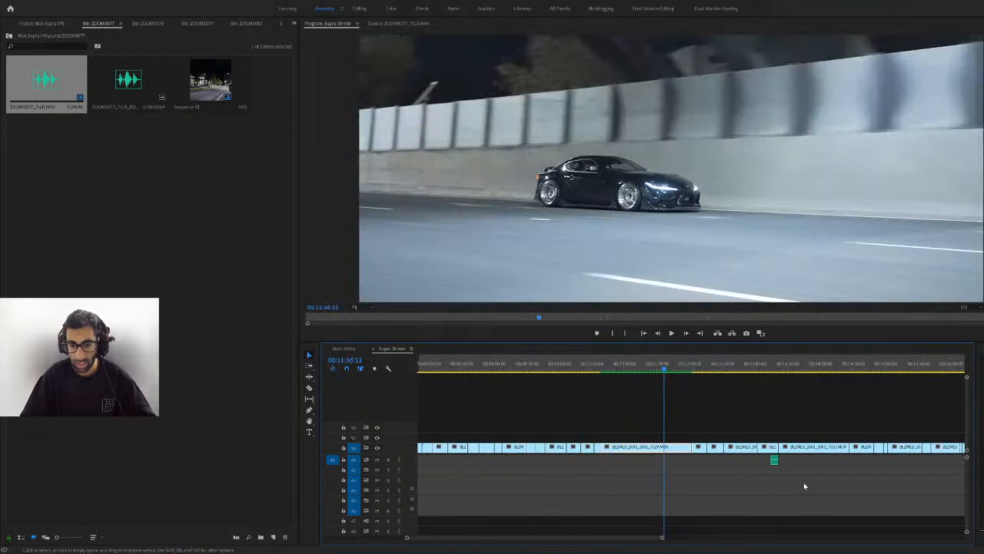
pyautogui.moveTo(774, 459); pyautogui.dragTo(620, 459)
pyautogui.scroll(5, 659, 460)
pyautogui.click(622, 371)
pyautogui.press('space')
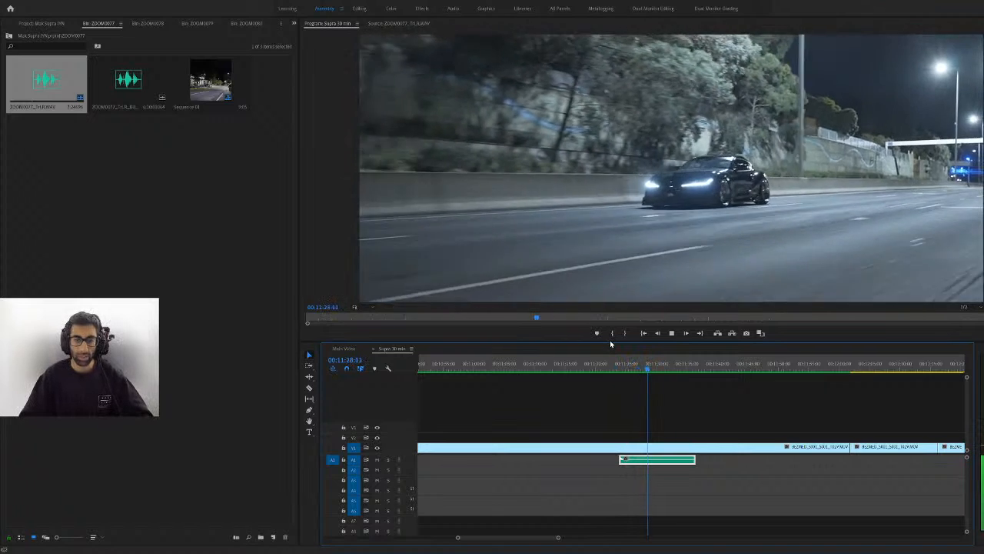
pyautogui.press('space')
# Look through the earlier Supra shots at 00:09:22:10, 00:06:36:04 and 00:05:45:04 for one that suits the recorded sound
pyautogui.press('-')
pyautogui.press('-')
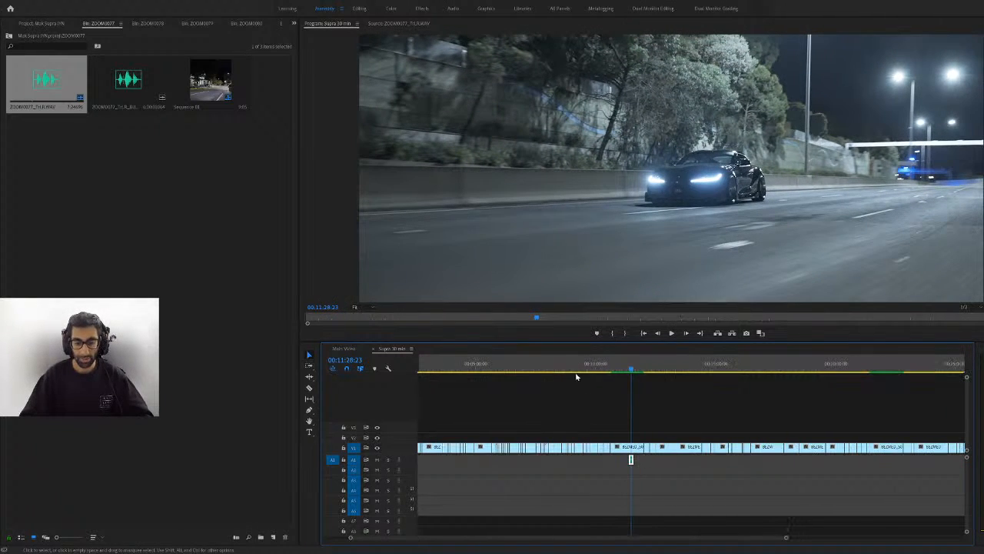
pyautogui.click(580, 370)
pyautogui.moveTo(580, 370); pyautogui.dragTo(582, 370)
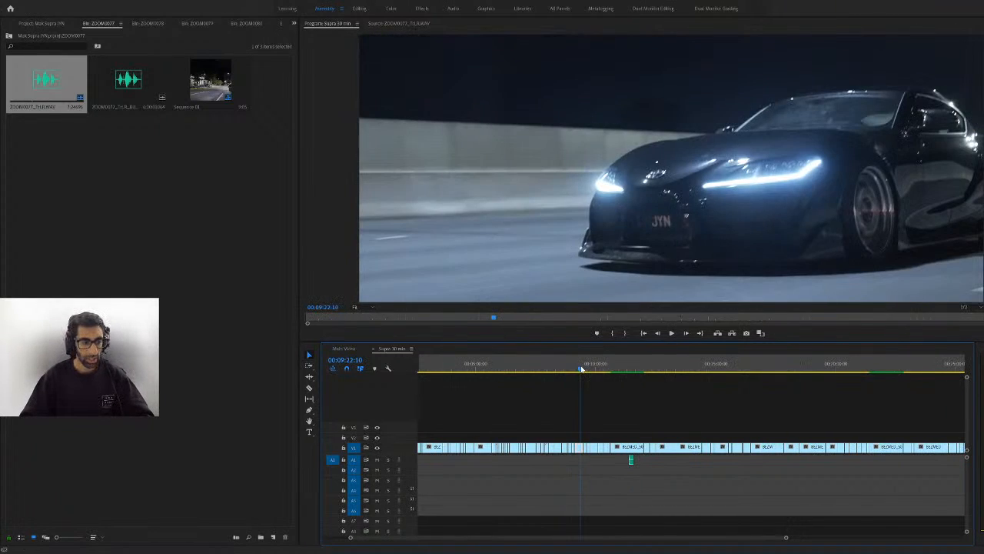
pyautogui.click(514, 370)
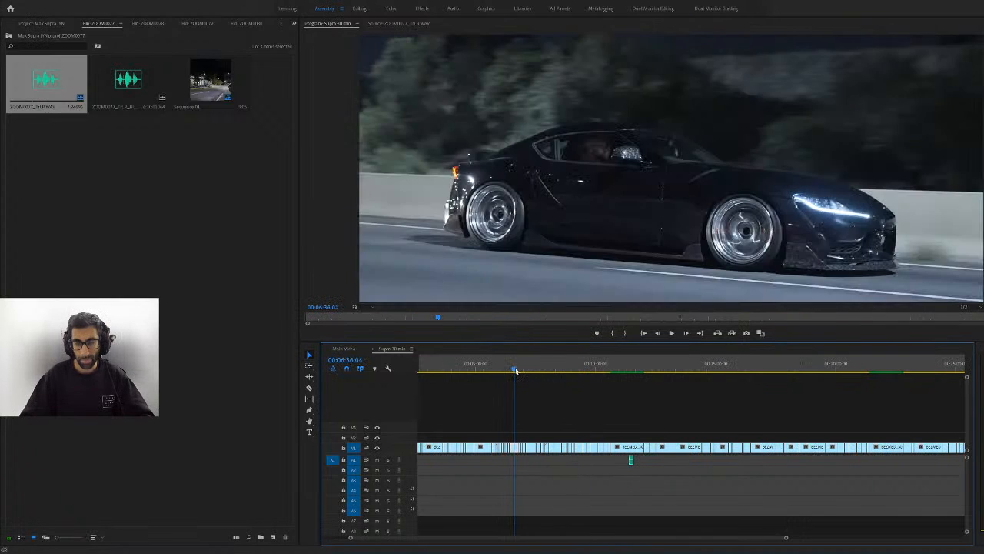
pyautogui.click(473, 369)
pyautogui.click(494, 370)
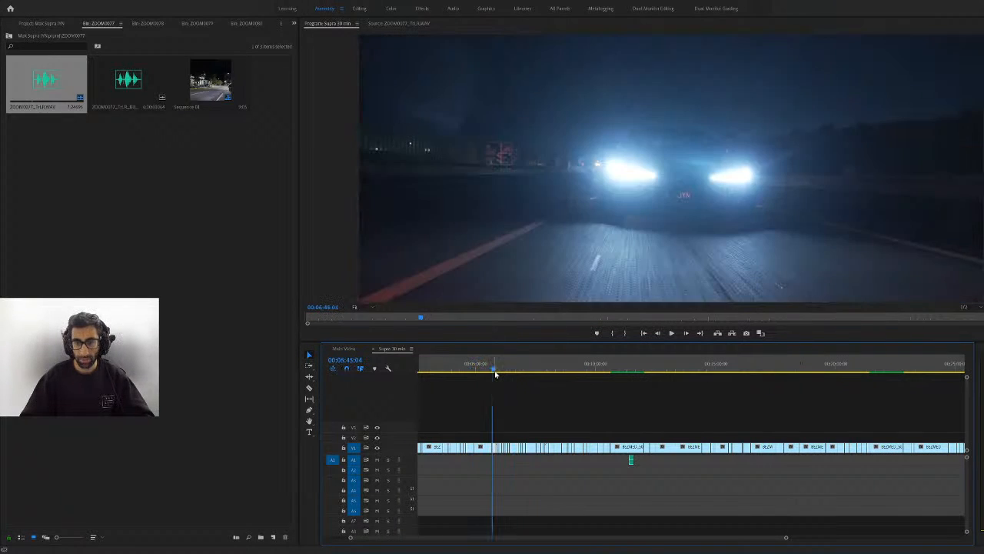
# Move the audio clip under the orange-lit side-profile shot near 00:19:17 and play it with the picture
pyautogui.moveTo(740, 370); pyautogui.dragTo(814, 401)
pyautogui.moveTo(631, 463); pyautogui.dragTo(817, 461)
pyautogui.press('space')
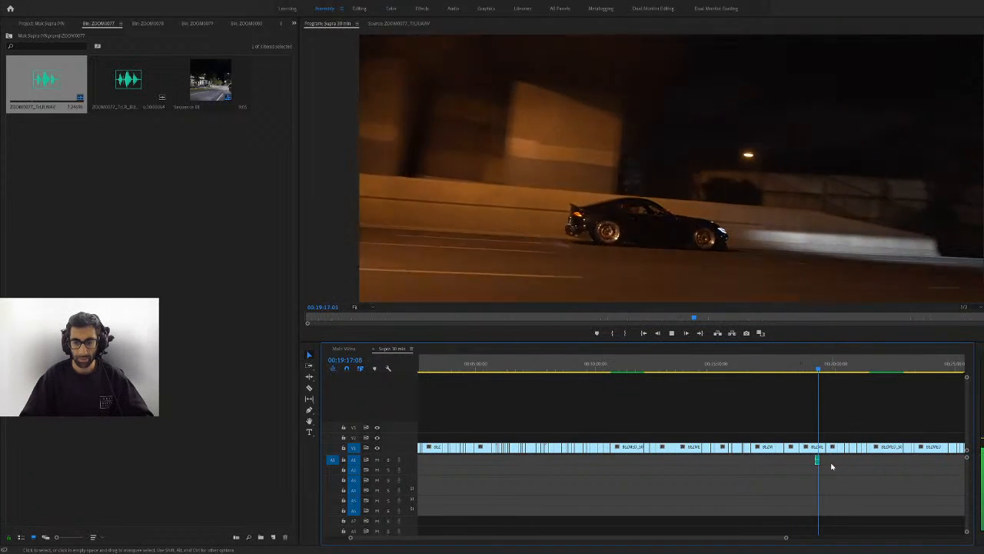
pyautogui.press('space')
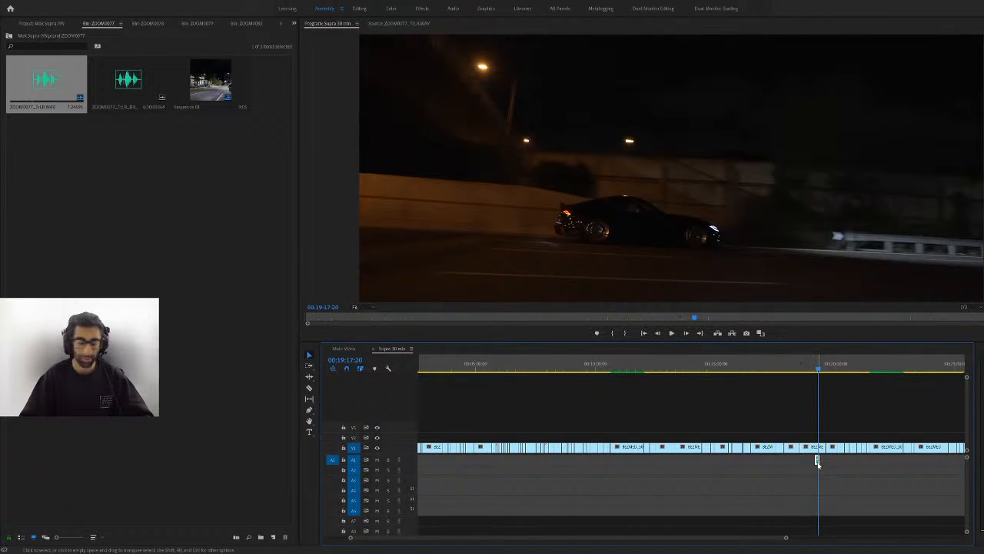
# Reopen ZOOM0077_TrLR.WAV and listen from about 03:55:59 through the first loud burst near 03:56:25
pyautogui.doubleClick(64, 74)
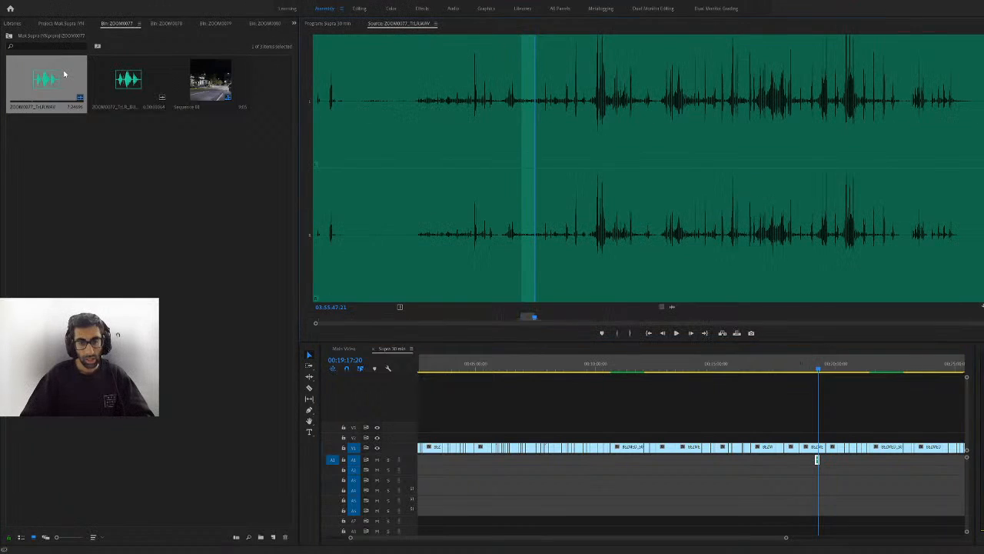
pyautogui.click(555, 103)
pyautogui.press('space')
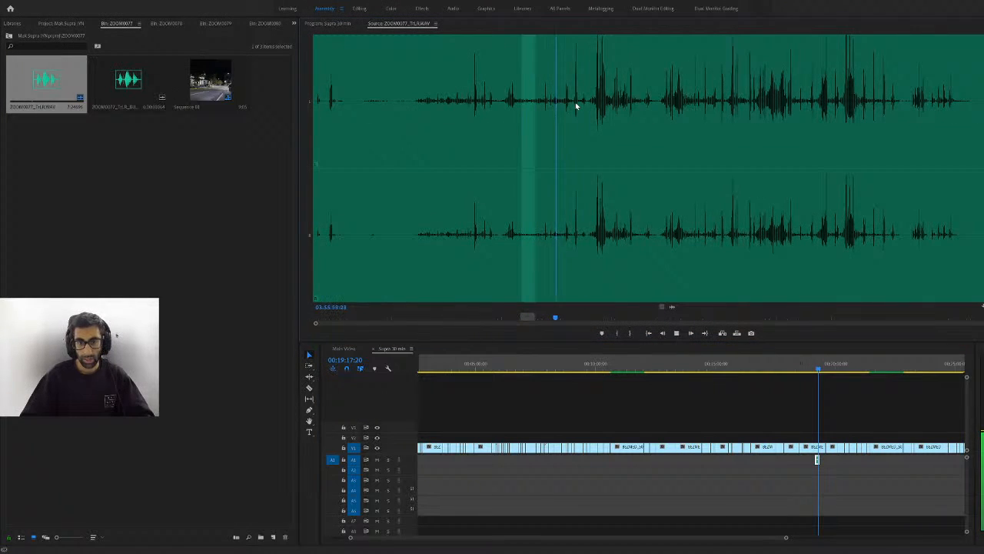
pyautogui.click(576, 105)
pyautogui.click(594, 106)
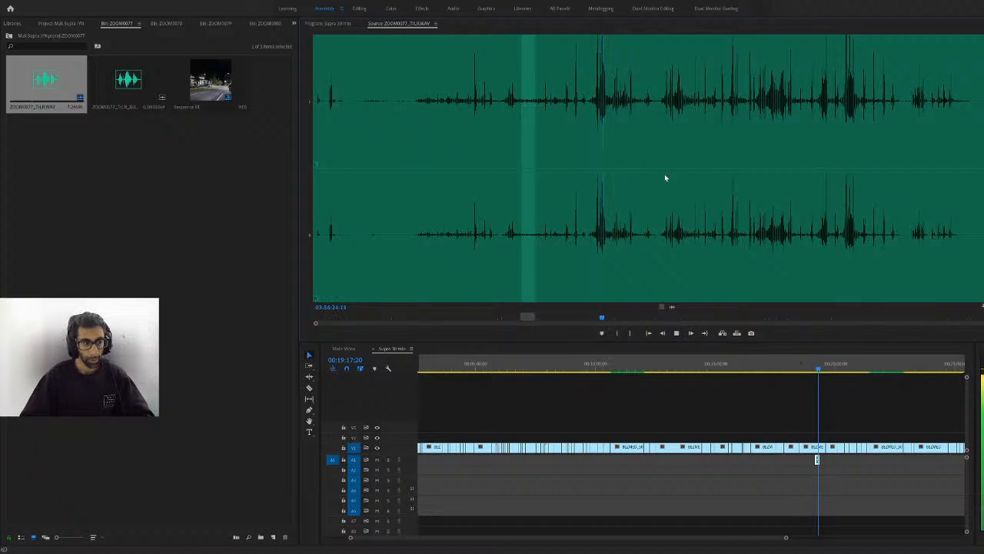
pyautogui.press('space')
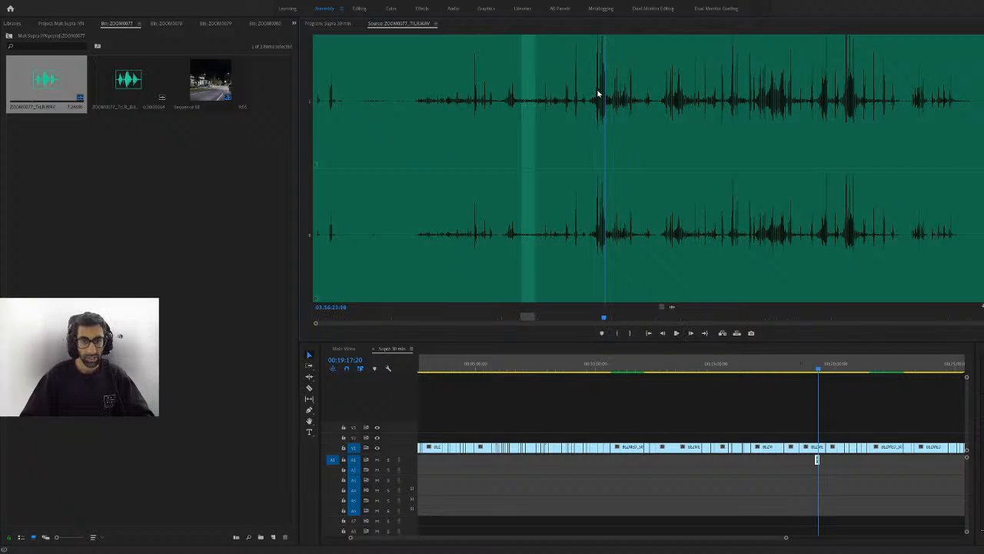
# Replay the loud burst in ZOOM0077_TrLR.WAV from 03:56:20:05 twice, and cue the recording at 03:56:30:10
pyautogui.click(595, 94)
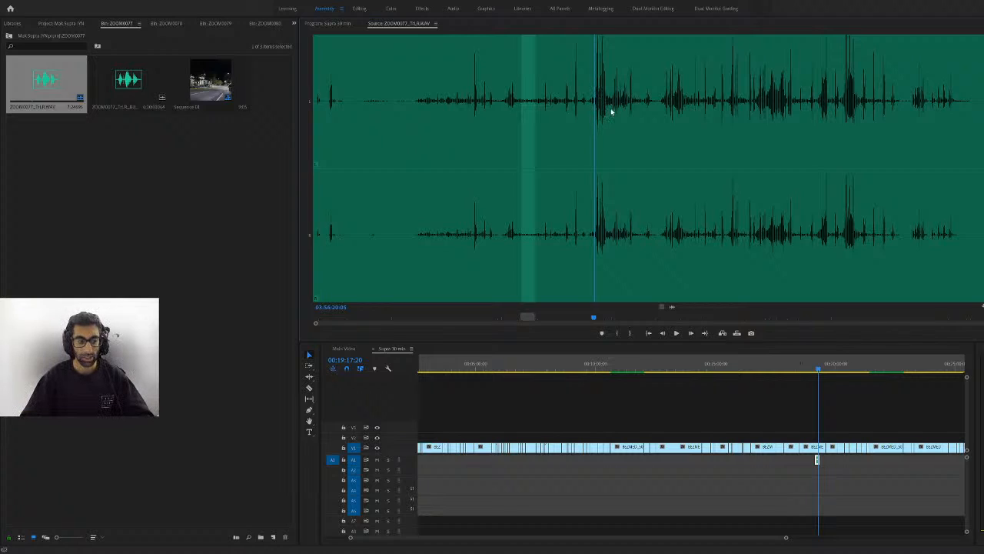
pyautogui.press('space')
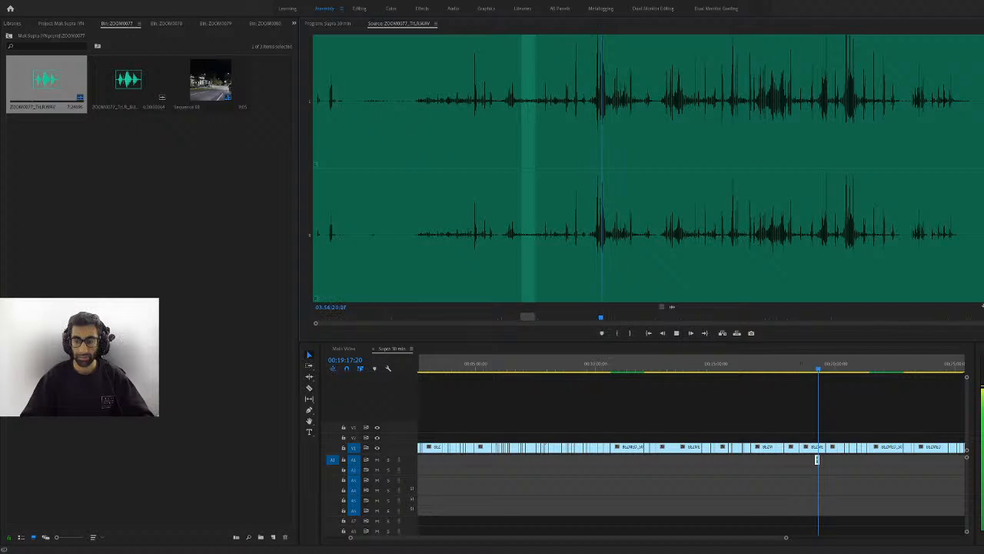
pyautogui.press('space')
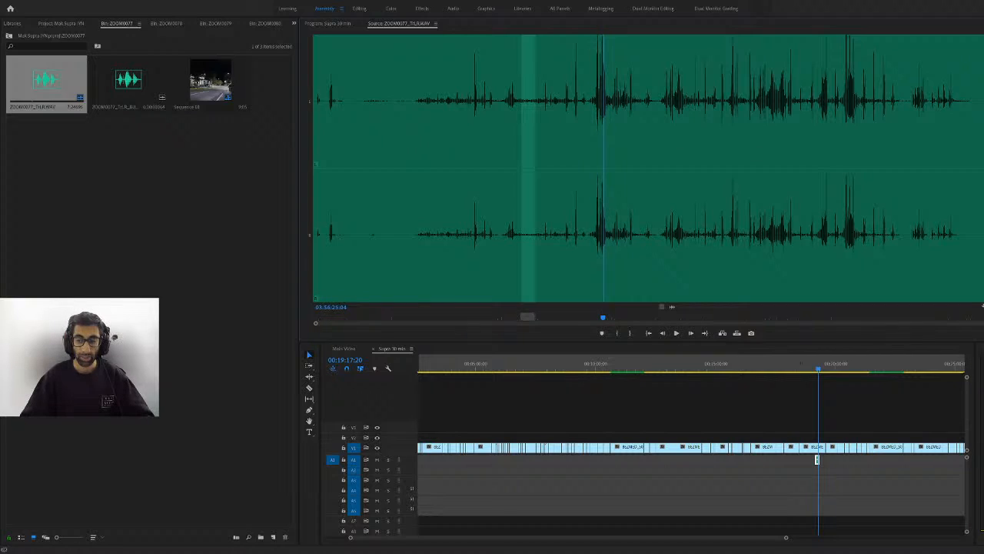
pyautogui.click(595, 102)
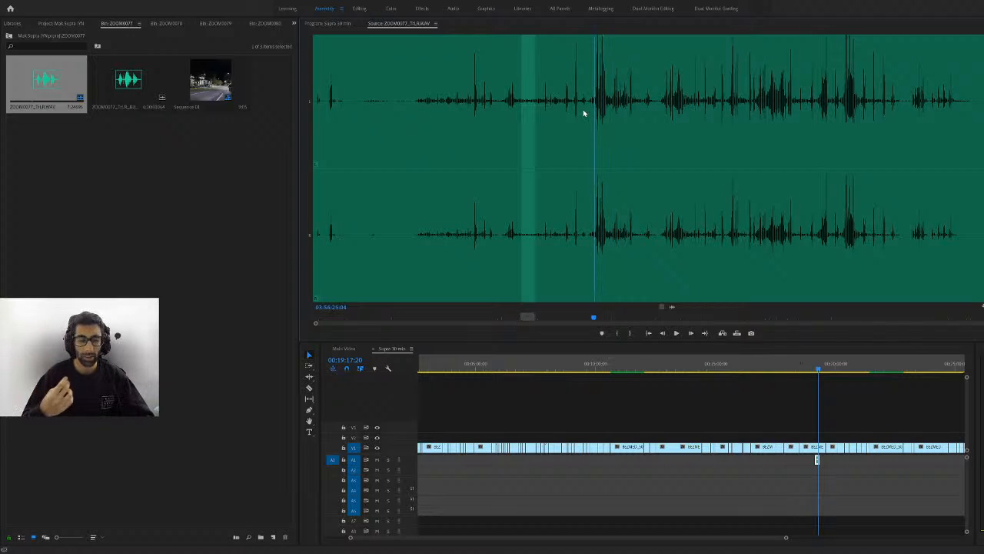
pyautogui.press('space')
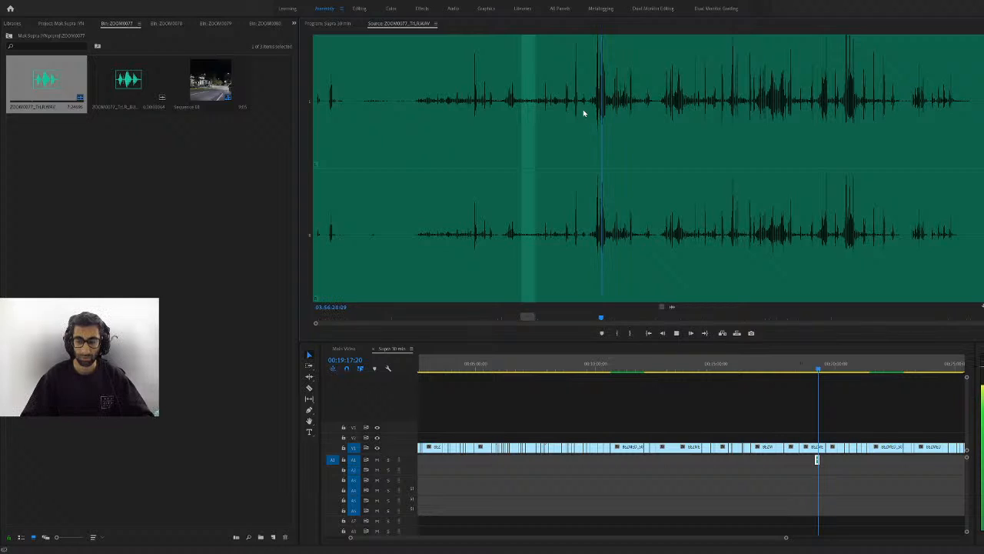
pyautogui.press('space')
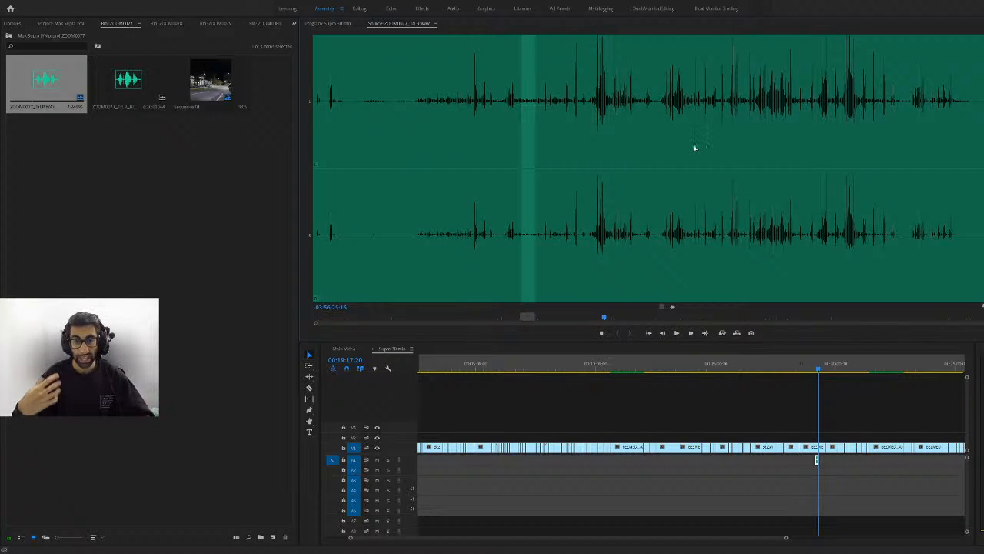
pyautogui.click(581, 102)
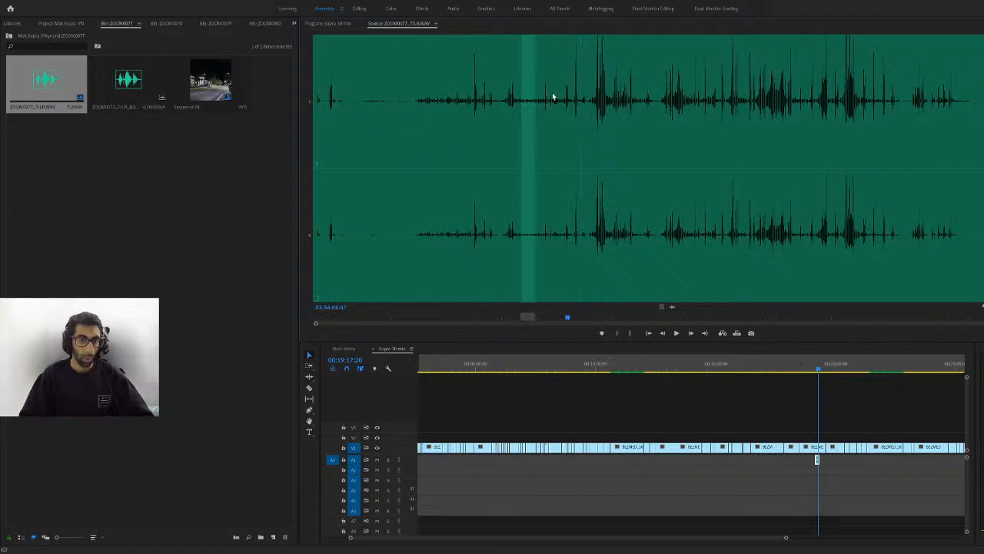
pyautogui.click(613, 101)
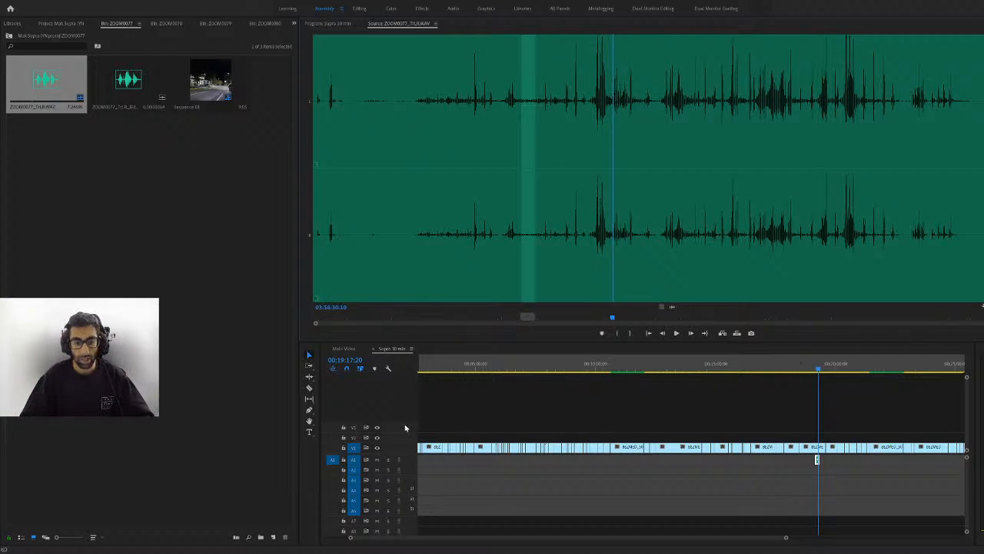
# Switch to the Main Video sequence, go to the rear shot of the Supra at 00:00:10:00 near its start, and save the project
pyautogui.click(345, 348)
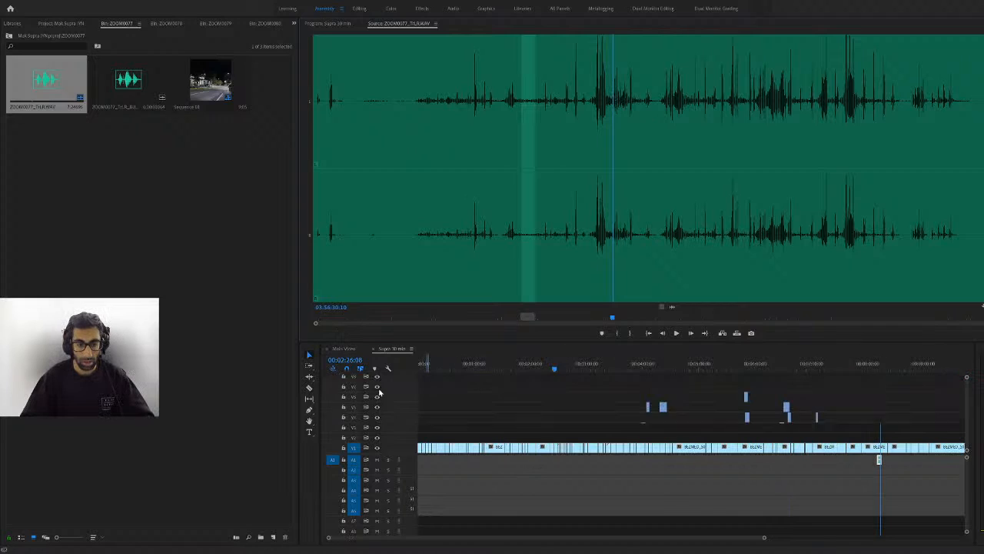
pyautogui.scroll(8, 651, 449)
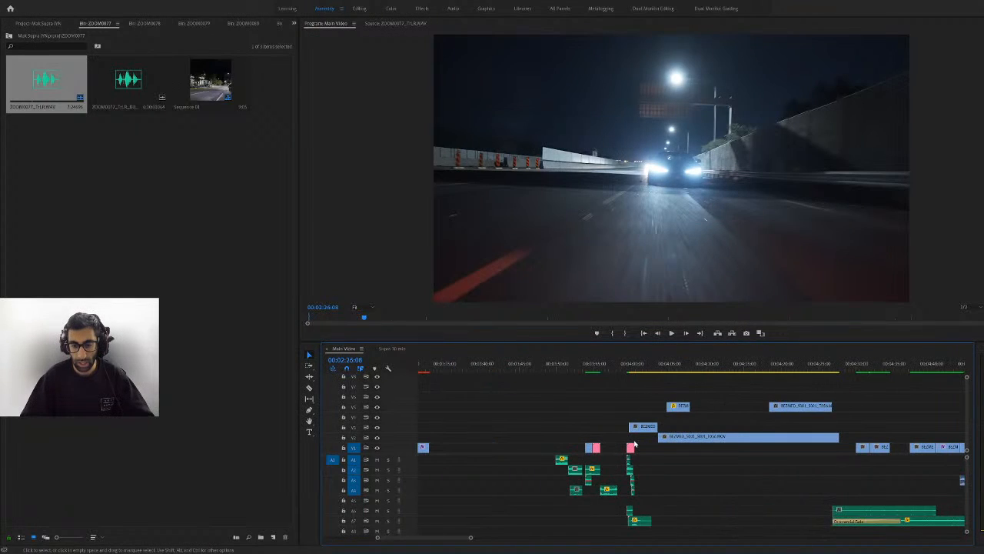
pyautogui.scroll(5, 623, 468)
pyautogui.moveTo(383, 538); pyautogui.dragTo(320, 535)
pyautogui.click(464, 371)
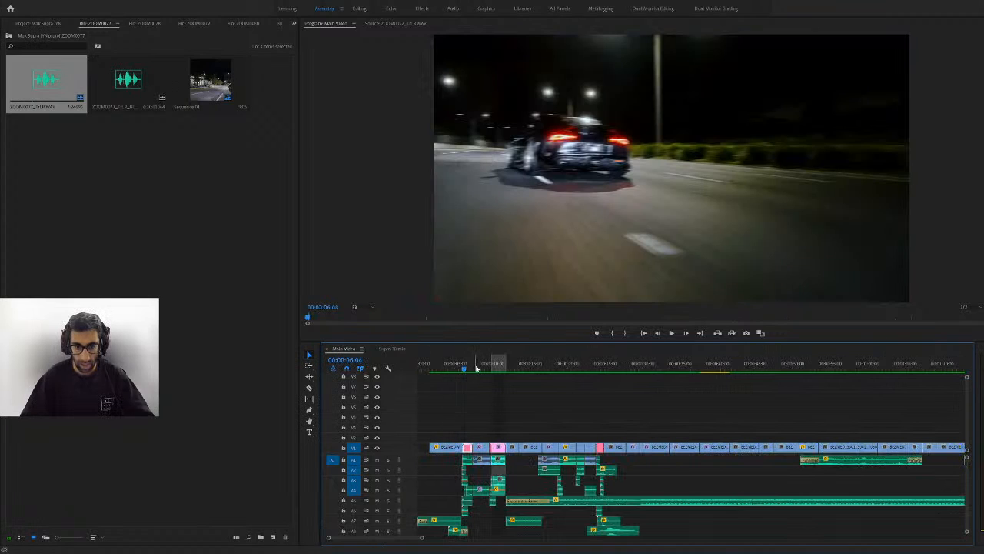
pyautogui.moveTo(465, 364); pyautogui.dragTo(495, 386)
pyautogui.hotkey('ctrl', 's')
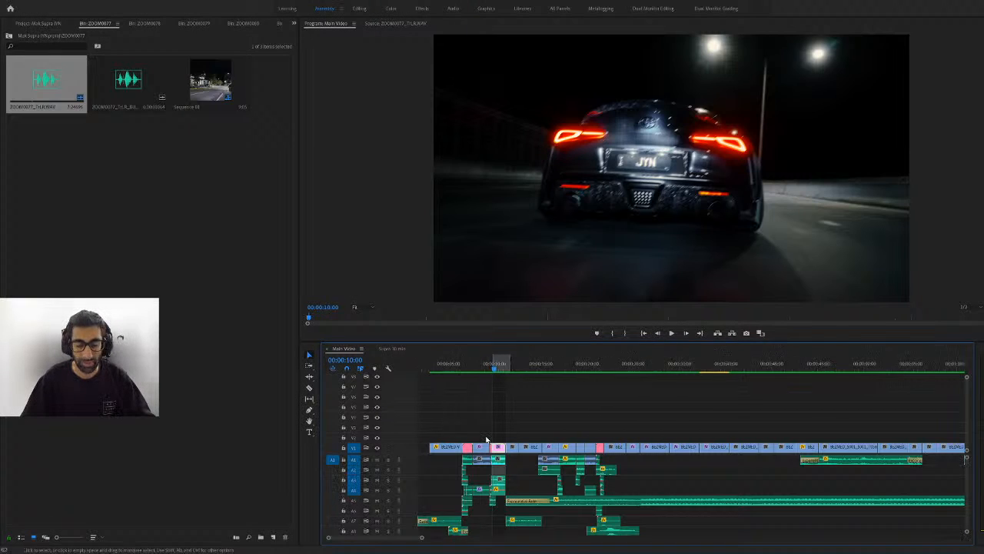
# Save the project and play the Main Video cut from the gear-shifter shot at 00:00:09:18 into the Supra rear shot
pyautogui.scroll(5, 486, 439)
pyautogui.click(524, 366)
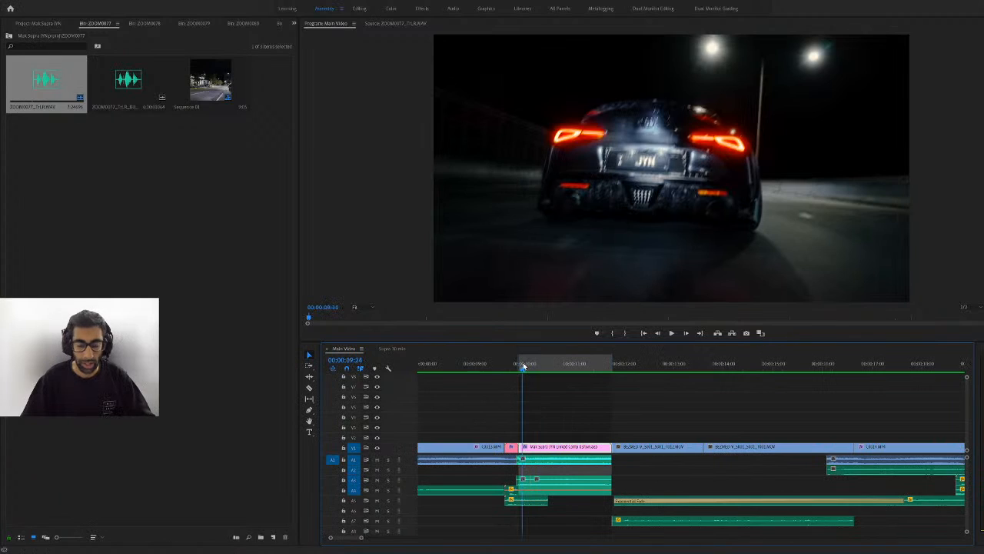
pyautogui.hotkey('ctrl', 's')
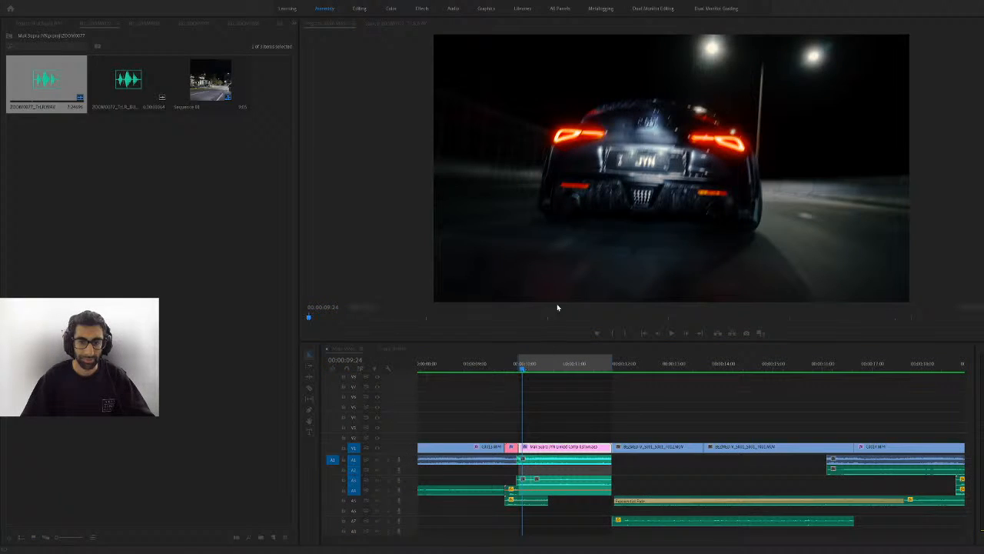
pyautogui.click(512, 361)
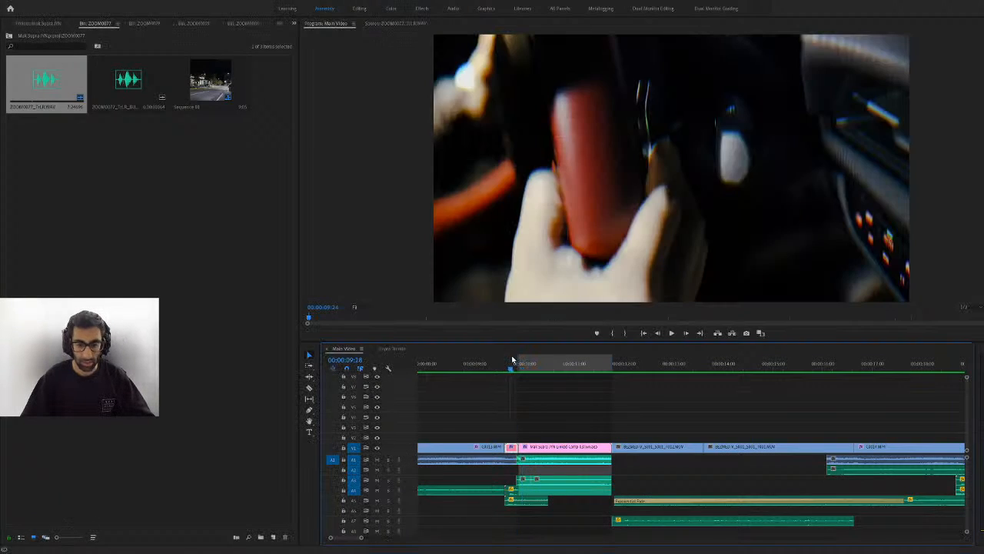
pyautogui.hotkey('ctrl', 's')
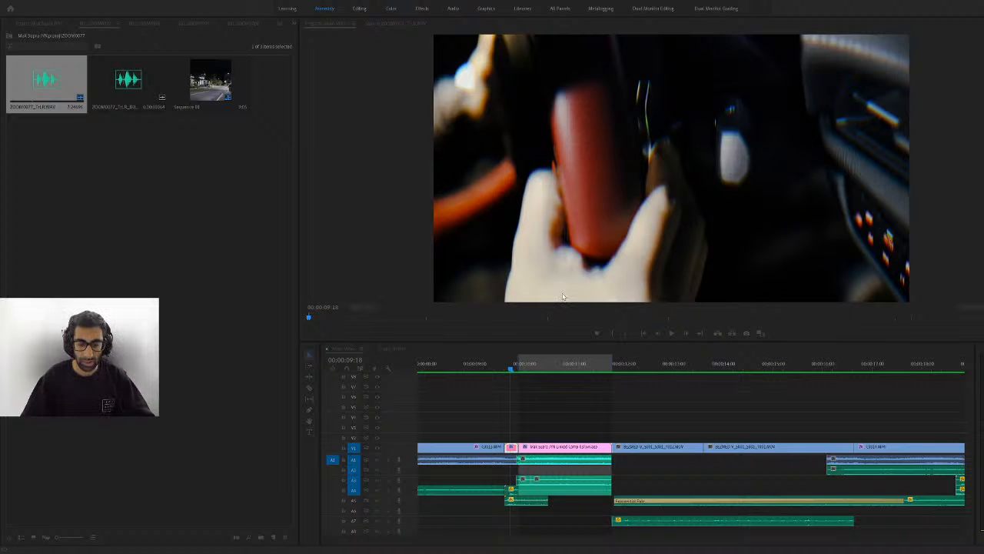
pyautogui.press('space')
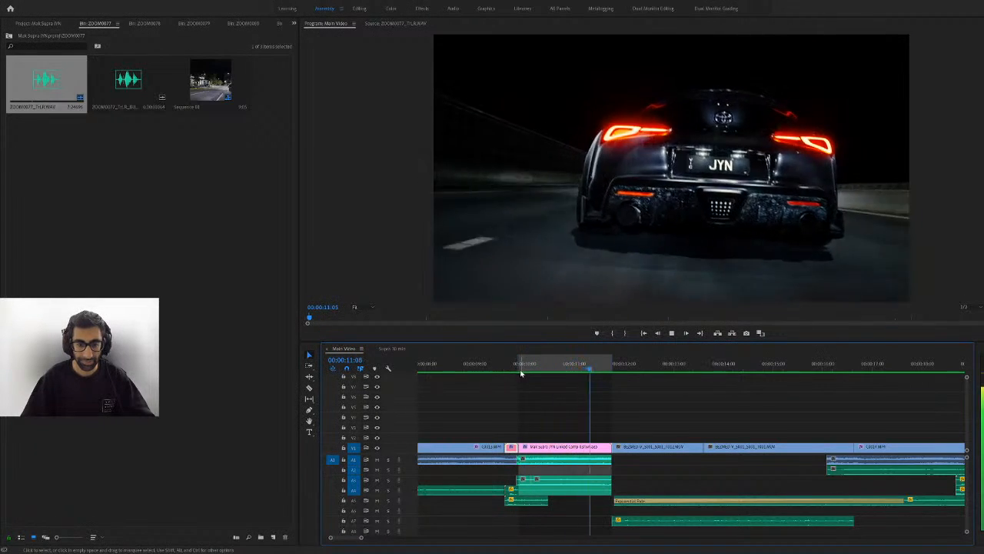
pyautogui.press('space')
# Replay the Supra rear shot from 00:00:10:00 to 00:00:11:14 and cue back to its middle
pyautogui.click(526, 365)
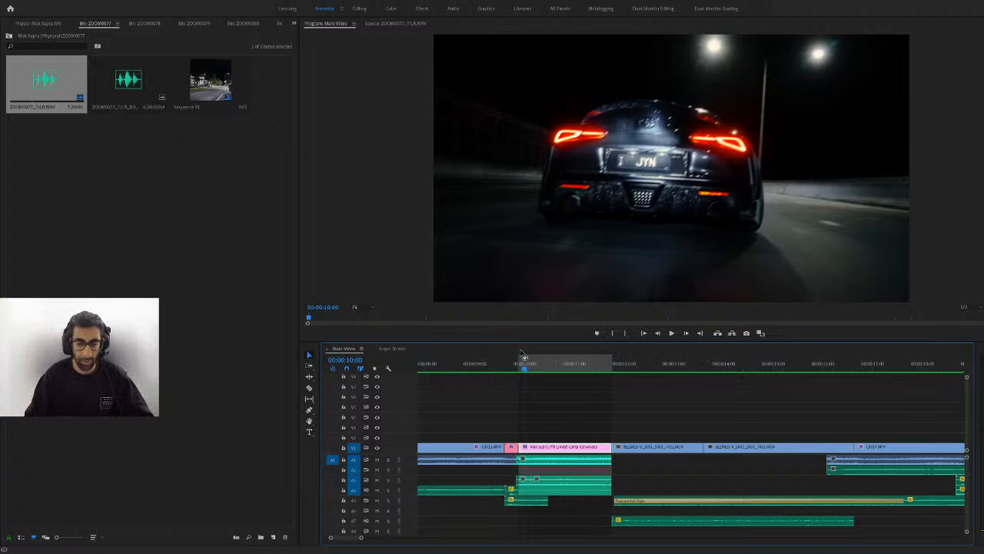
pyautogui.press('space')
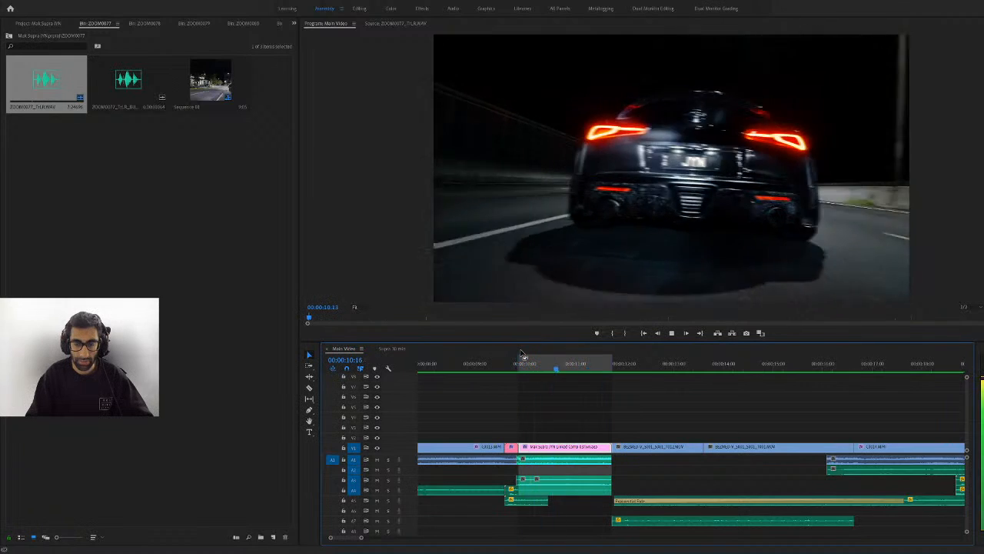
pyautogui.press('space')
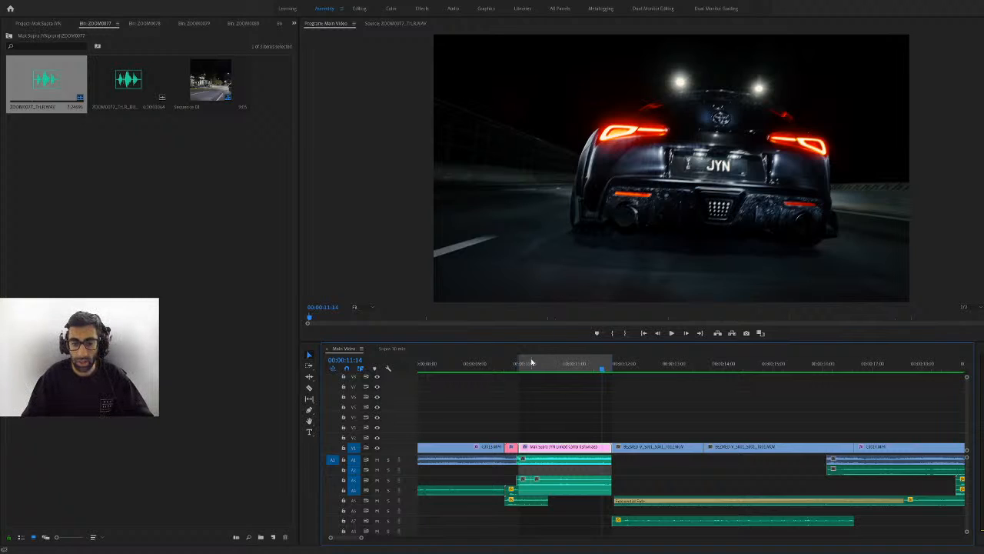
pyautogui.click(545, 371)
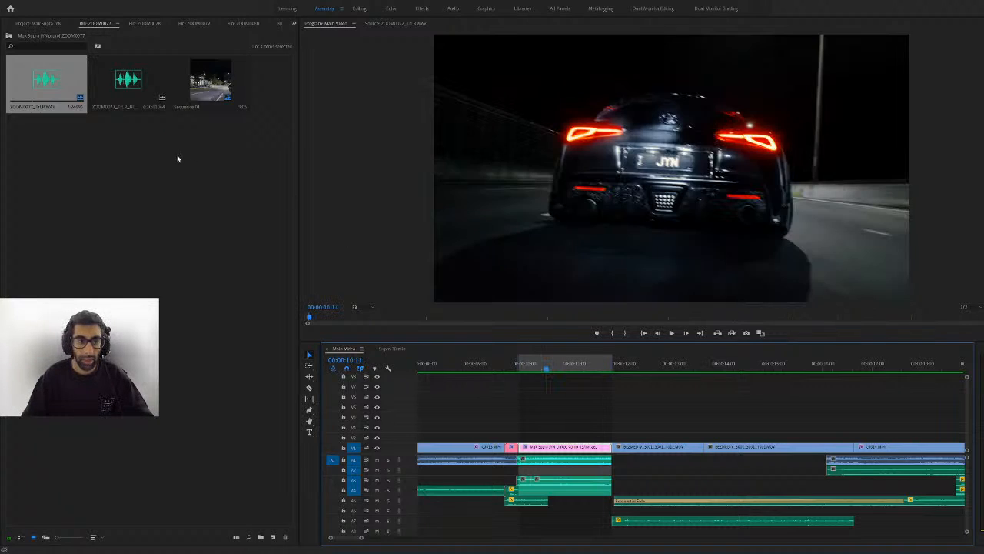
# Check the empty street shot at 00:00:12:18 and the instrument cluster shot at 00:00:18:04 and 00:00:17:10
pyautogui.click(661, 368)
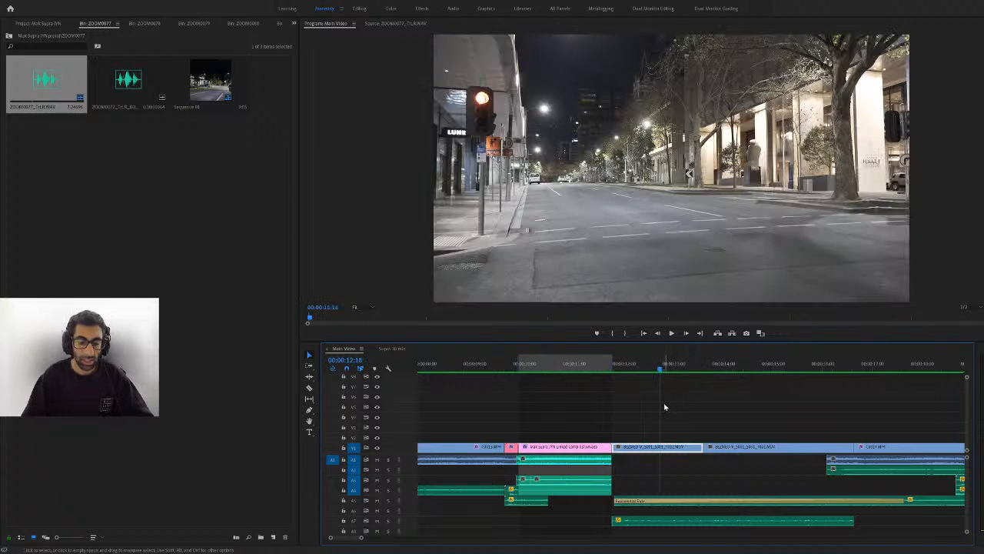
pyautogui.scroll(-4, 665, 407)
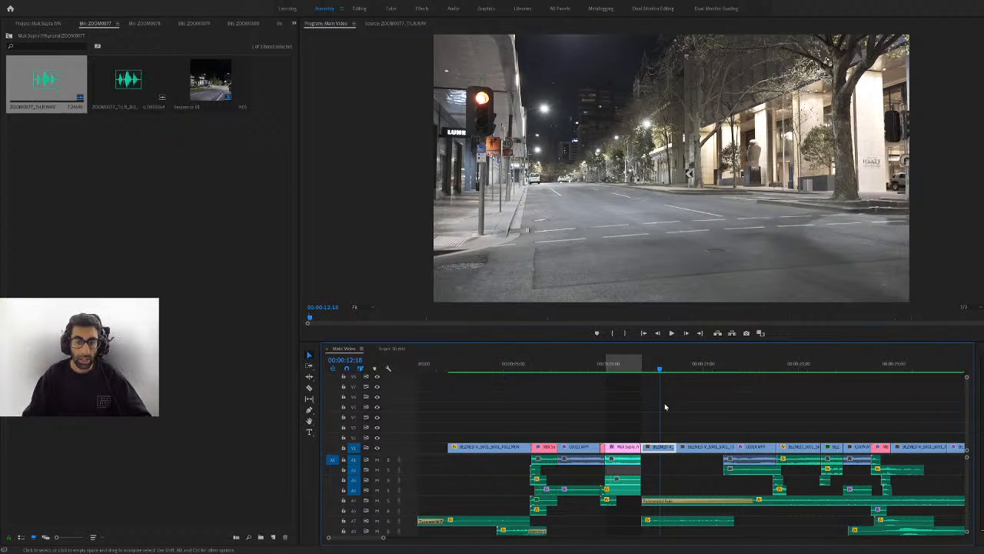
pyautogui.scroll(-2, 665, 407)
pyautogui.click(703, 367)
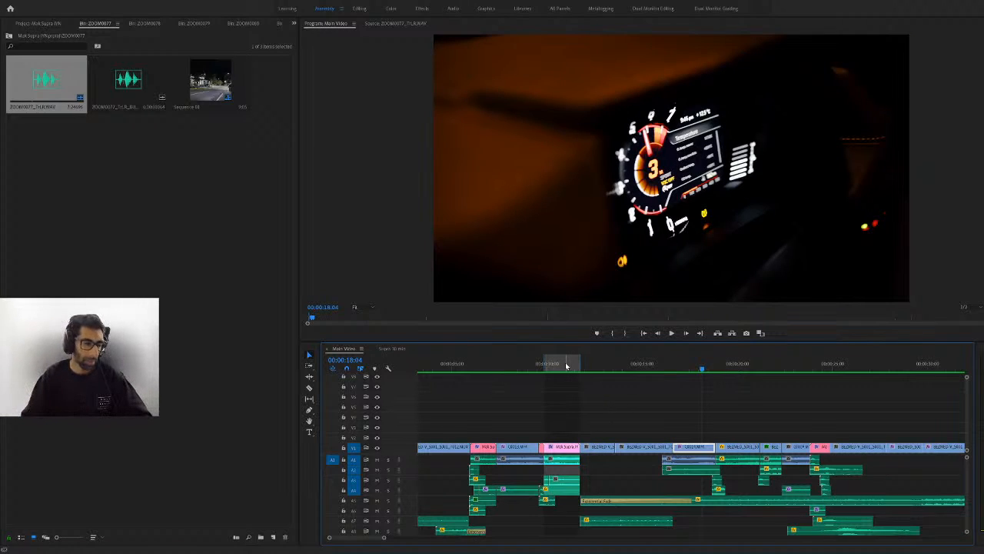
pyautogui.click(689, 366)
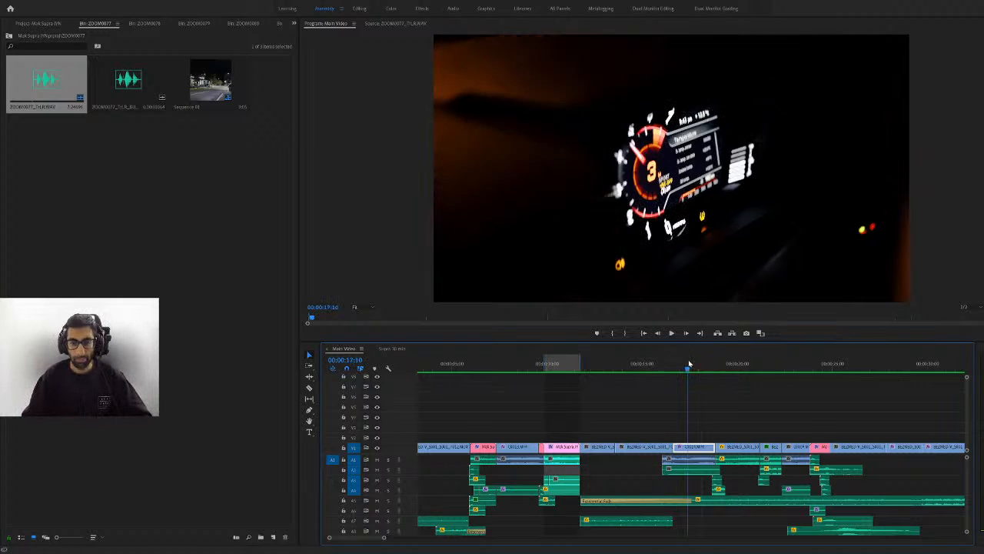
# Bring up the ZOOM0077_TrLR.WAV waveform, and return to the Main Video dashboard shot at 00:00:09:06
pyautogui.doubleClick(69, 73)
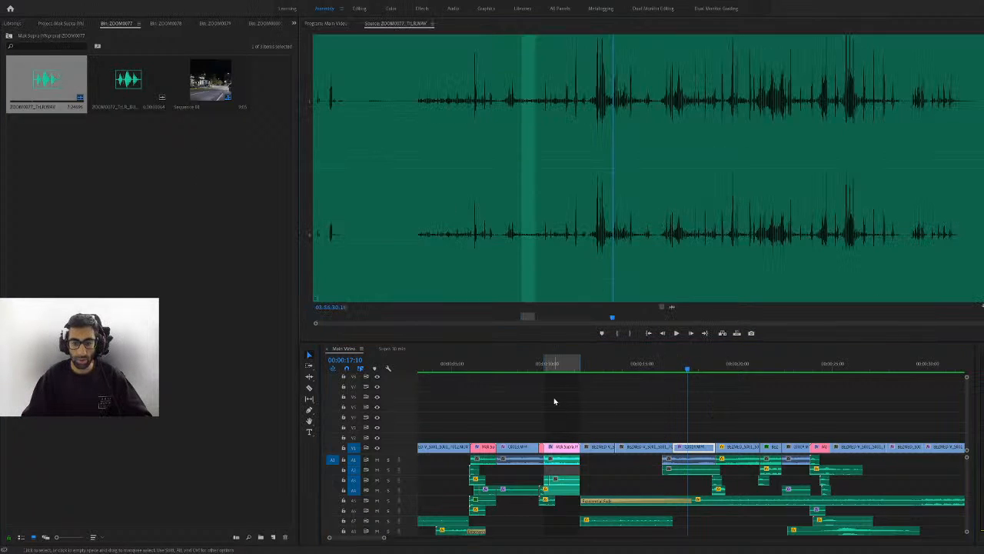
pyautogui.click(534, 365)
pyautogui.press('-')
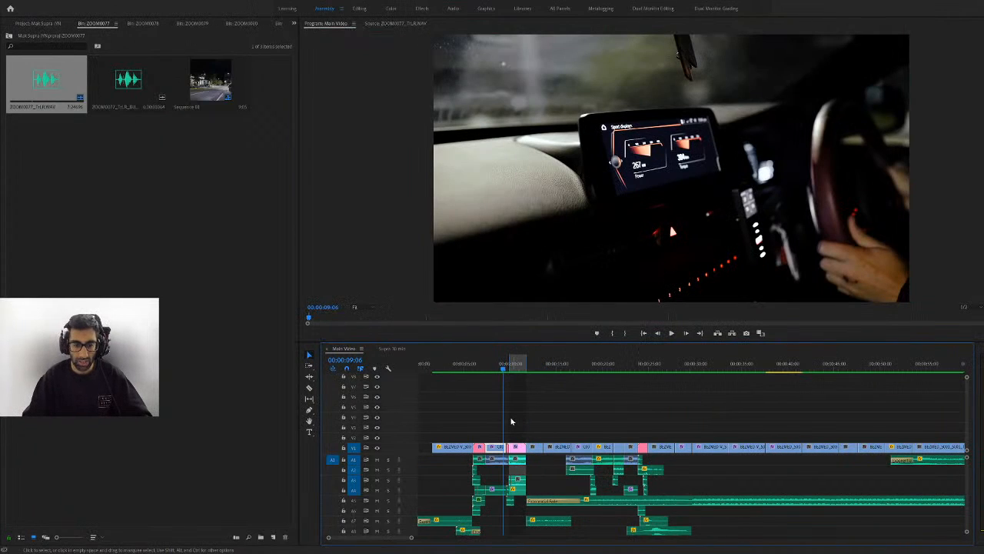
# Switch to the Supra 30 min sequence and scrub to the rolling shot at 00:24:46:19
pyautogui.click(392, 348)
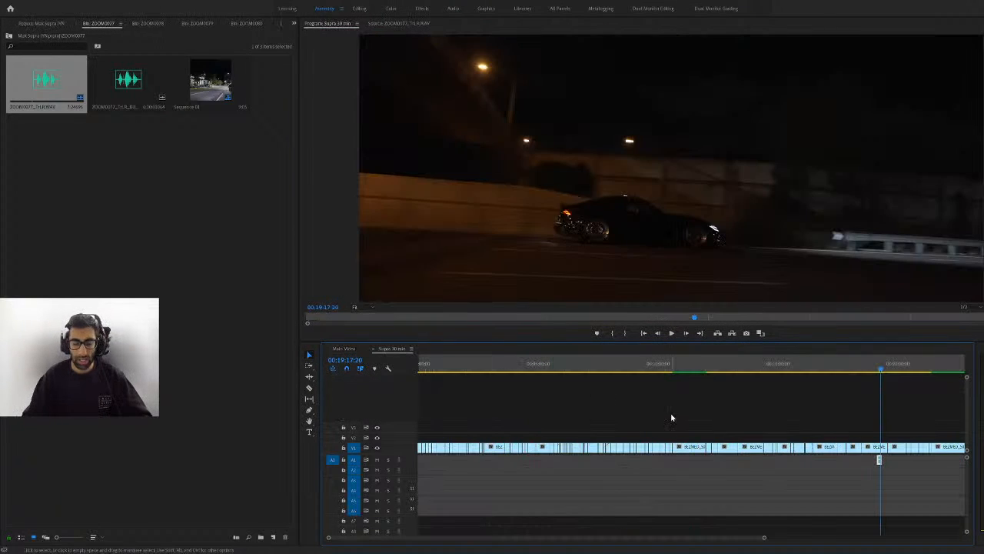
pyautogui.press('-')
pyautogui.moveTo(517, 368); pyautogui.dragTo(710, 433)
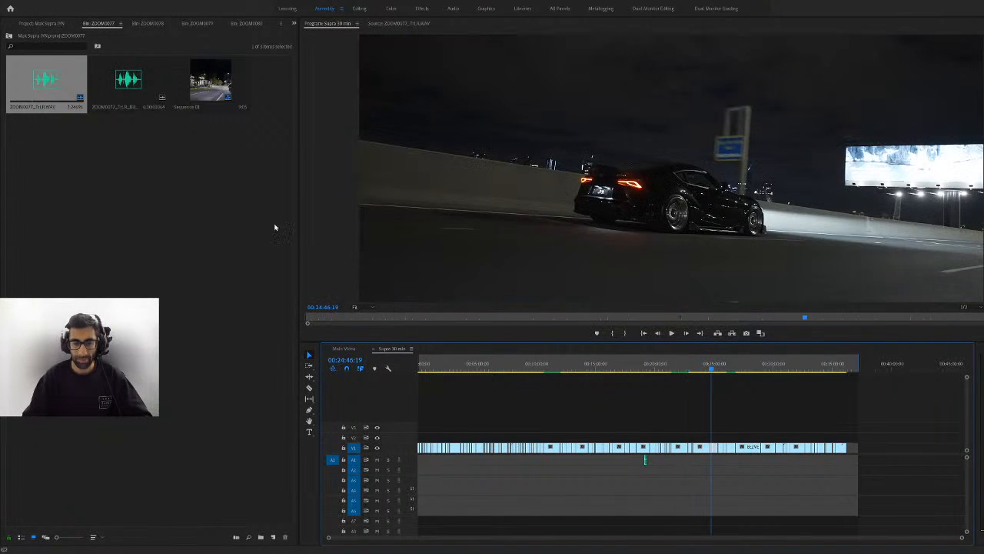
# Reopen ZOOM0077_TrLR.WAV and listen to the sections around 03:57:30 and 03:58:26
pyautogui.doubleClick(51, 83)
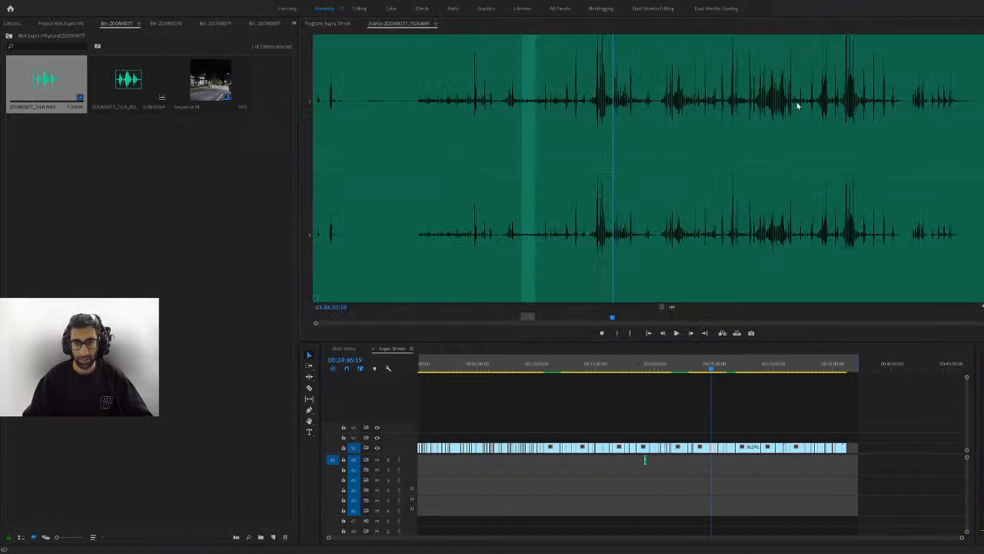
pyautogui.click(726, 105)
pyautogui.press('space')
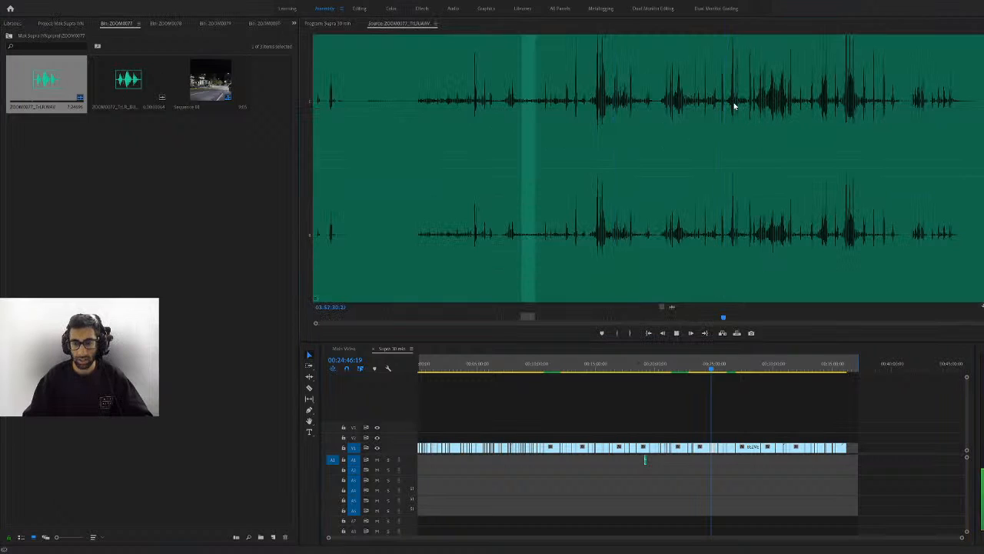
pyautogui.click(822, 106)
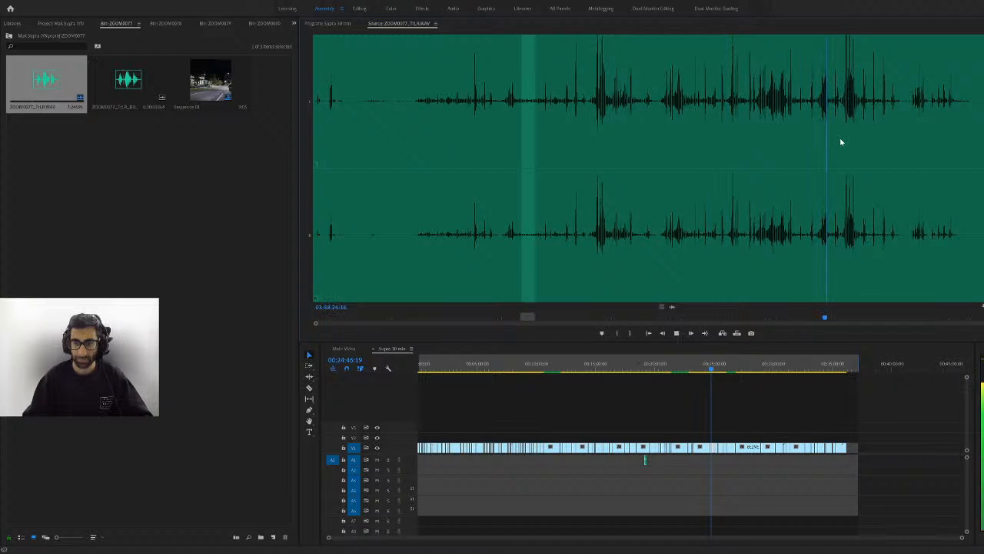
pyautogui.press('space')
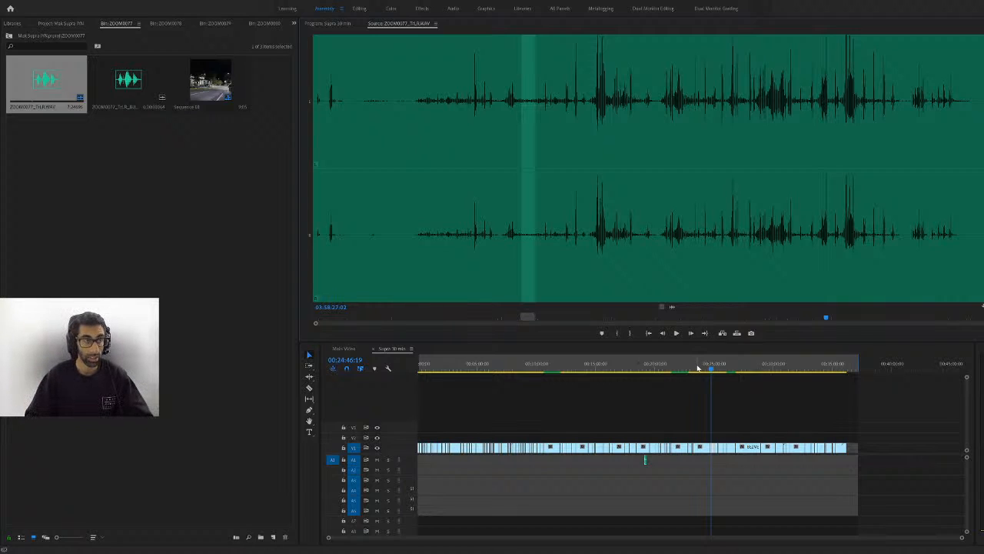
# Play the rear three-quarter rolling shot in the Supra 30 min sequence from 00:23:28:08 to 00:23:46:17
pyautogui.click(696, 367)
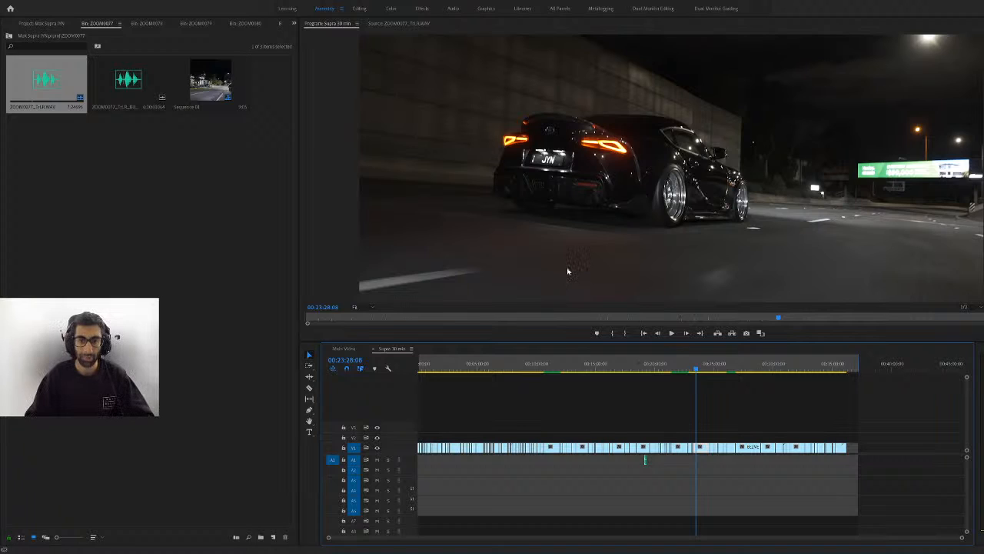
pyautogui.press('space')
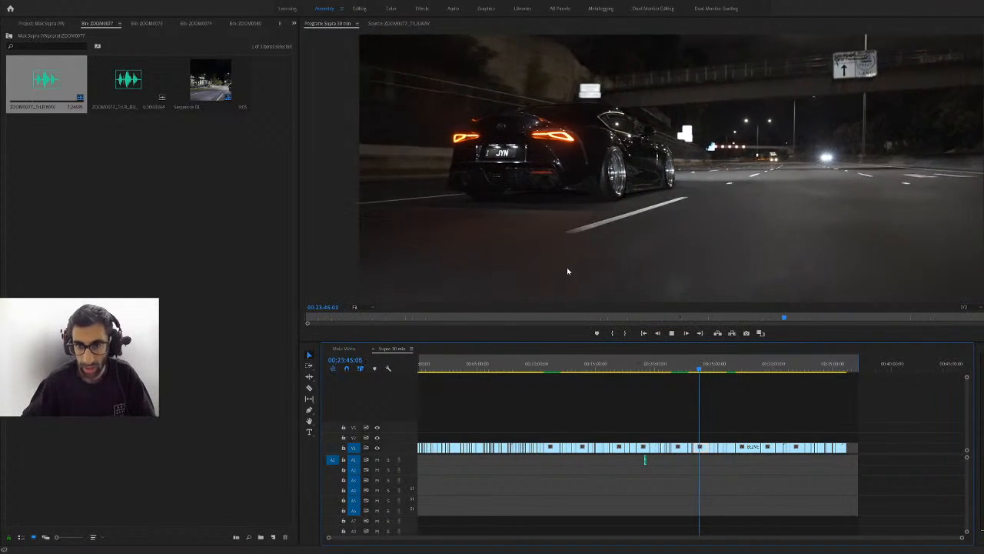
pyautogui.press('space')
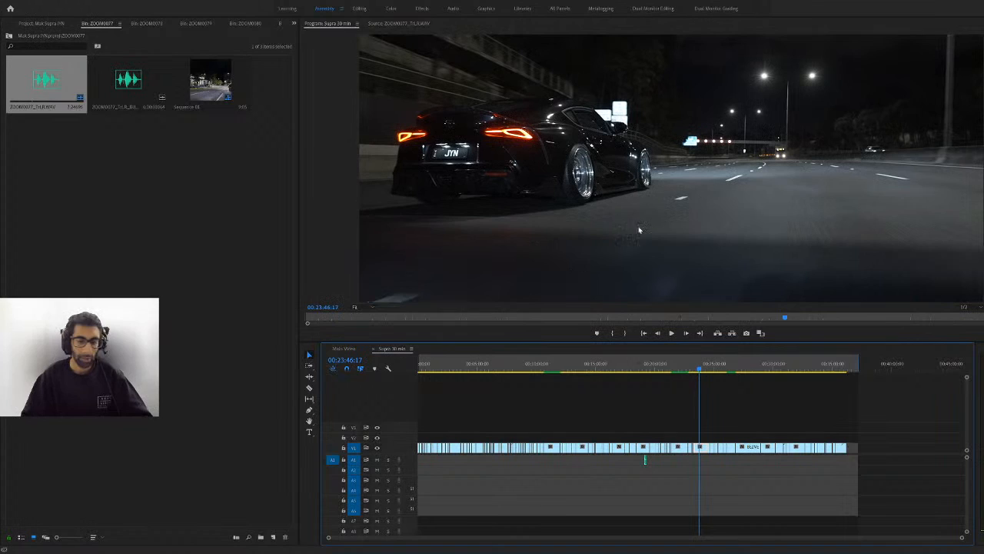
# Skim the rolling shots between the bridge approach at 00:25:38:10 and the side profile at 00:29:50:08, ending on the tunnel shot at 00:28:23:15
pyautogui.click(722, 368)
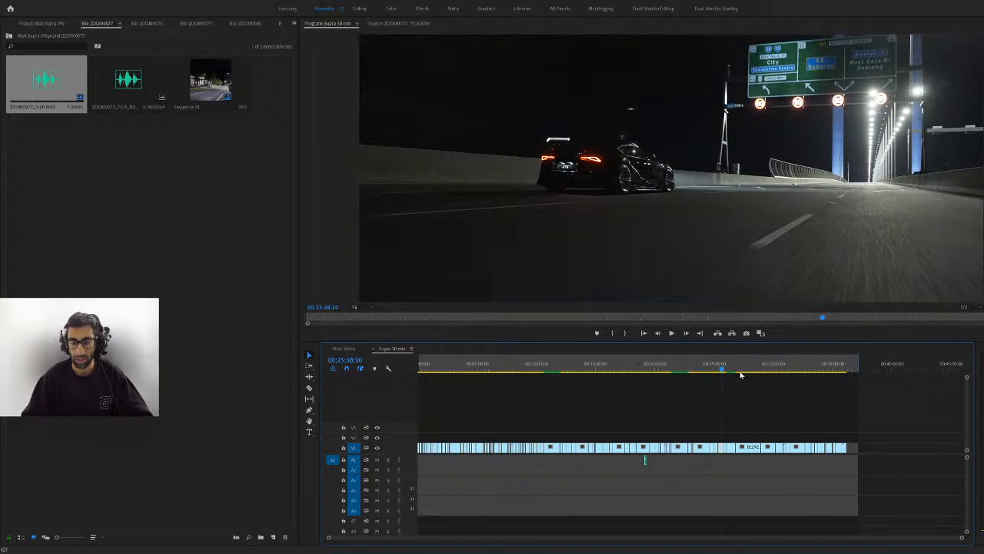
pyautogui.click(753, 367)
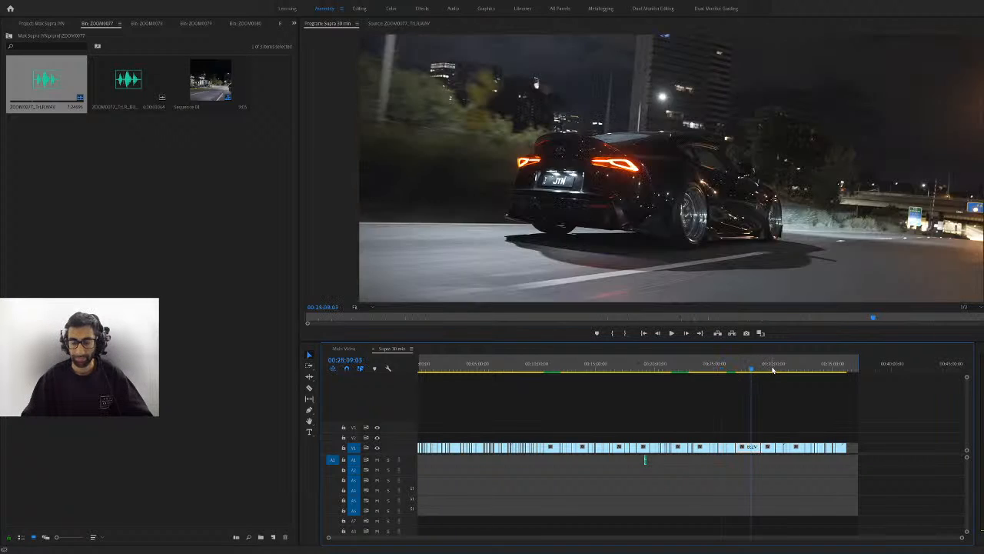
pyautogui.click(772, 369)
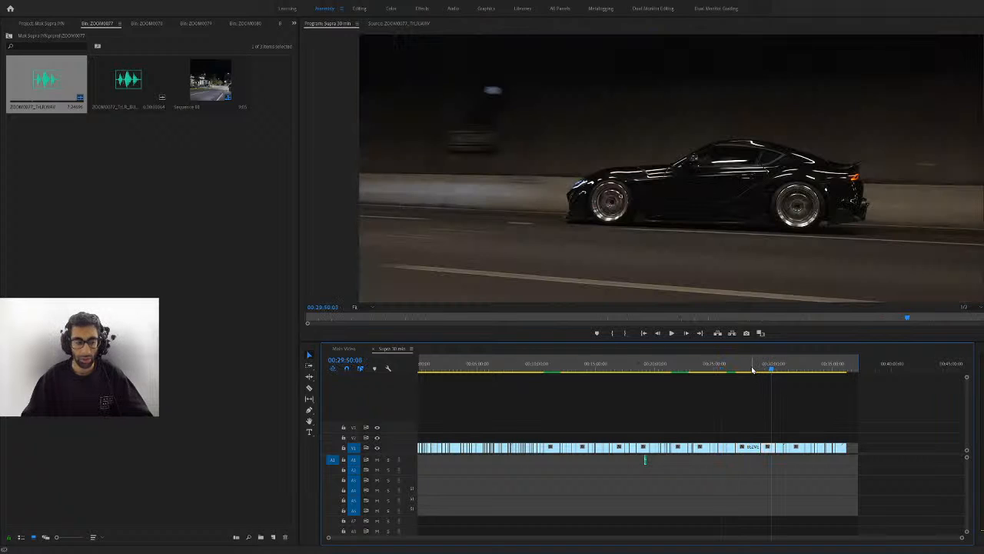
pyautogui.click(753, 368)
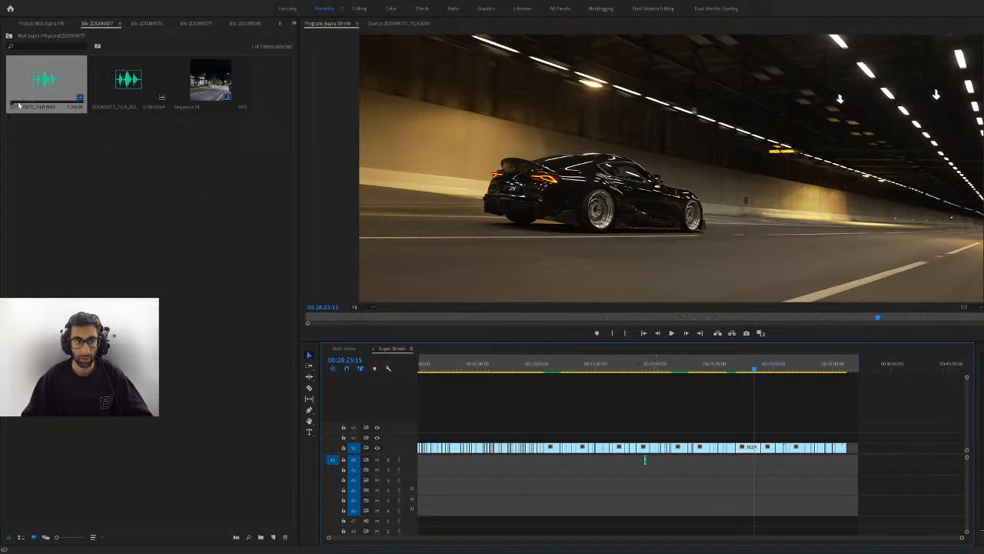
# Play the city highway shot from 00:27:34:01 and compare it with the shots at 00:28:44:06, 00:27:23:18 and 00:28:09:03
pyautogui.click(745, 365)
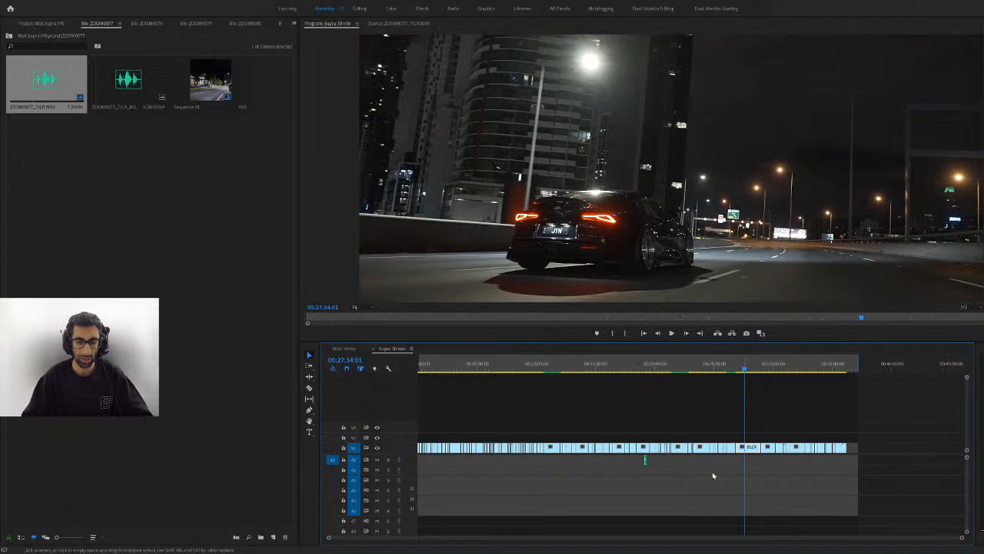
pyautogui.press('space')
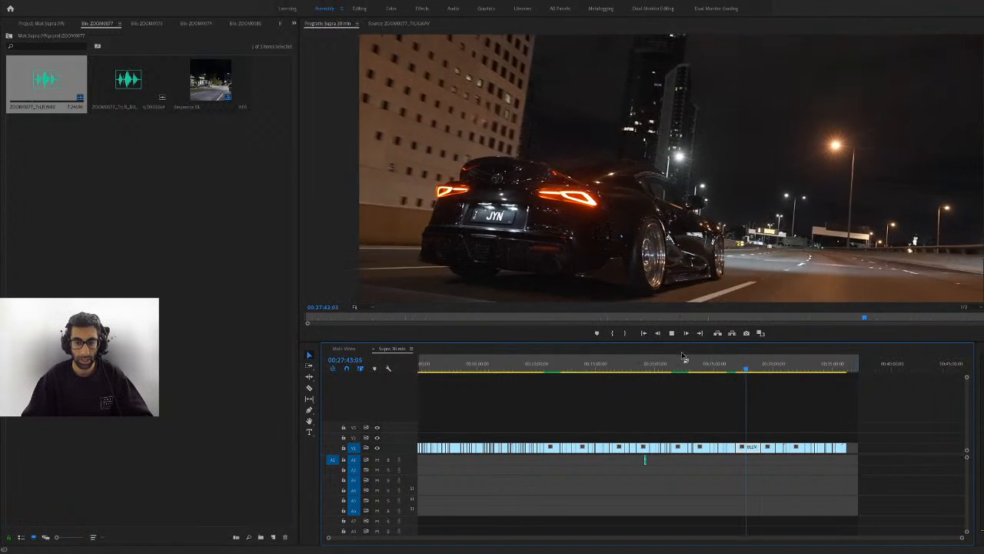
pyautogui.click(755, 368)
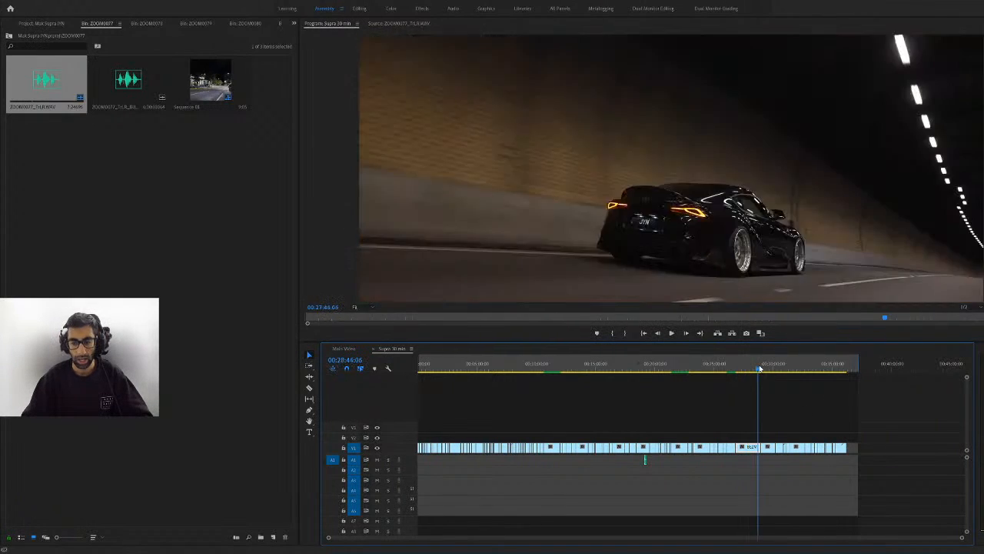
pyautogui.click(742, 369)
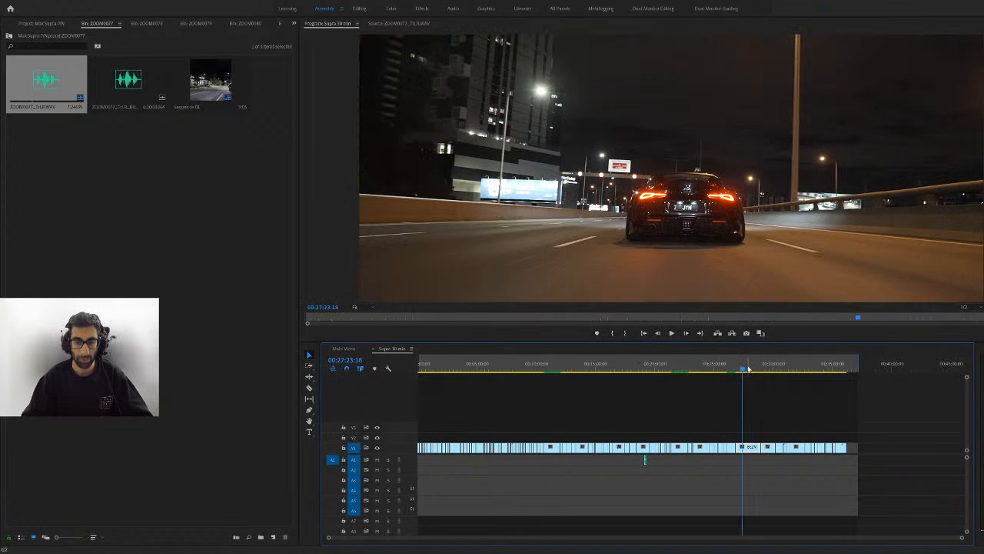
pyautogui.click(752, 369)
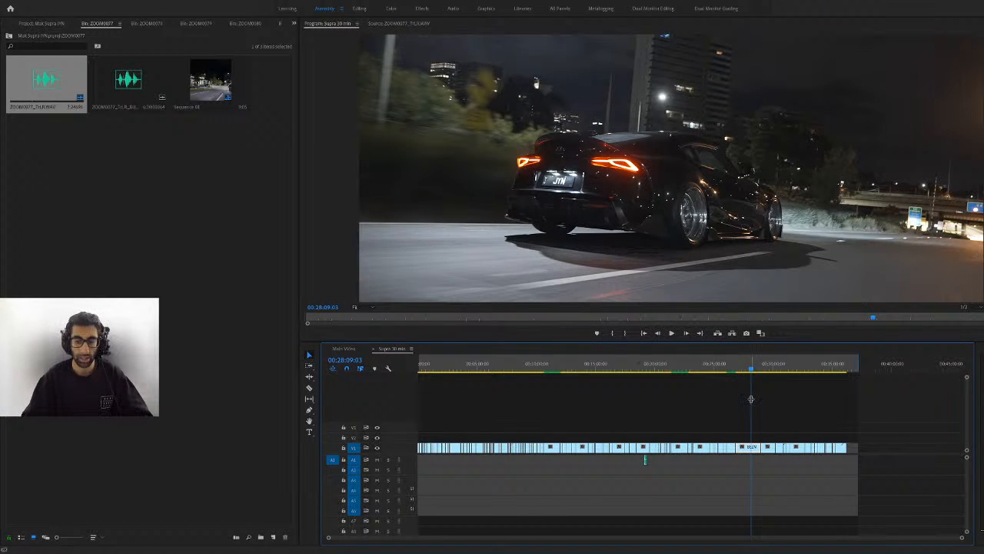
pyautogui.click(745, 365)
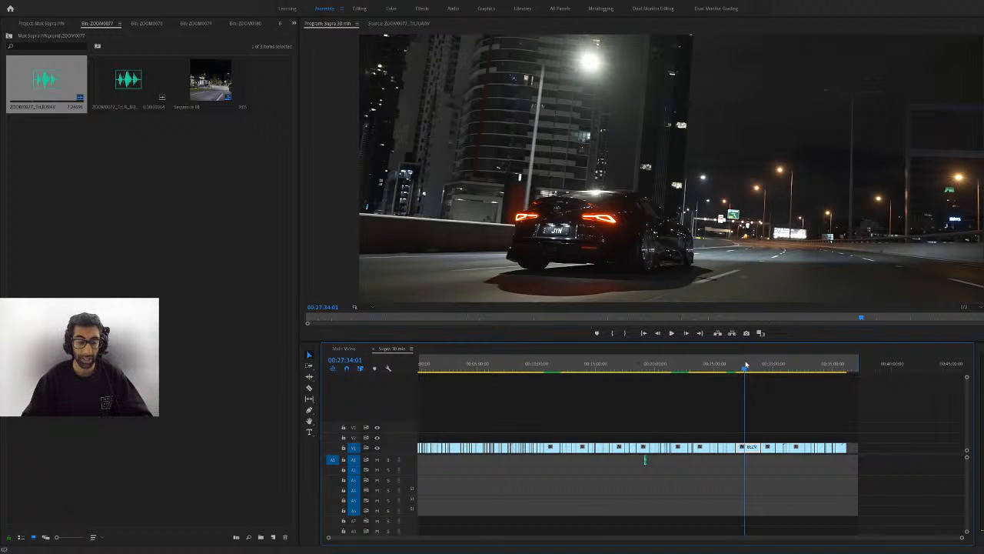
pyautogui.click(745, 365)
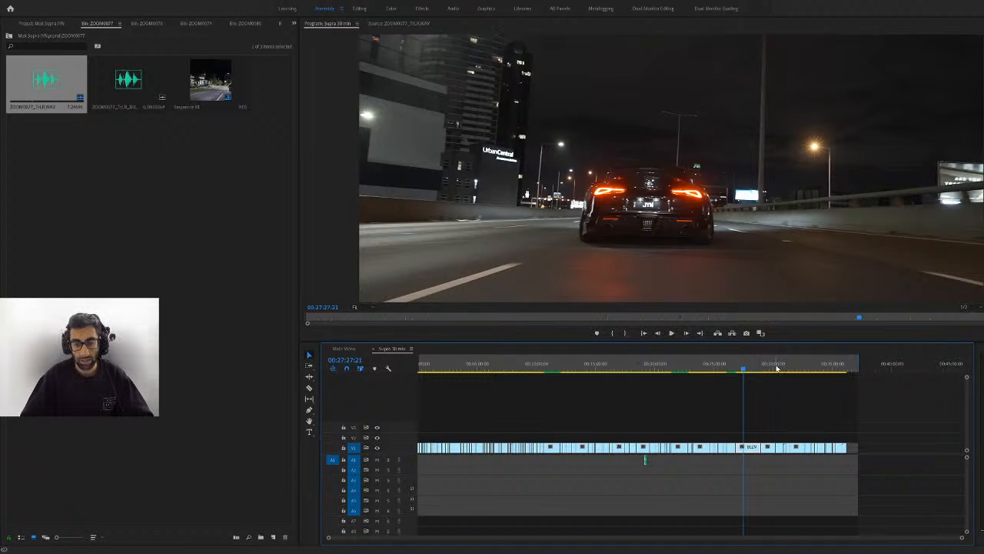
# Play the tunnel rolling shots in the Supra 30 min sequence from 00:29:35:22 and 00:30:06:21, ending at 00:30:41:24
pyautogui.click(768, 368)
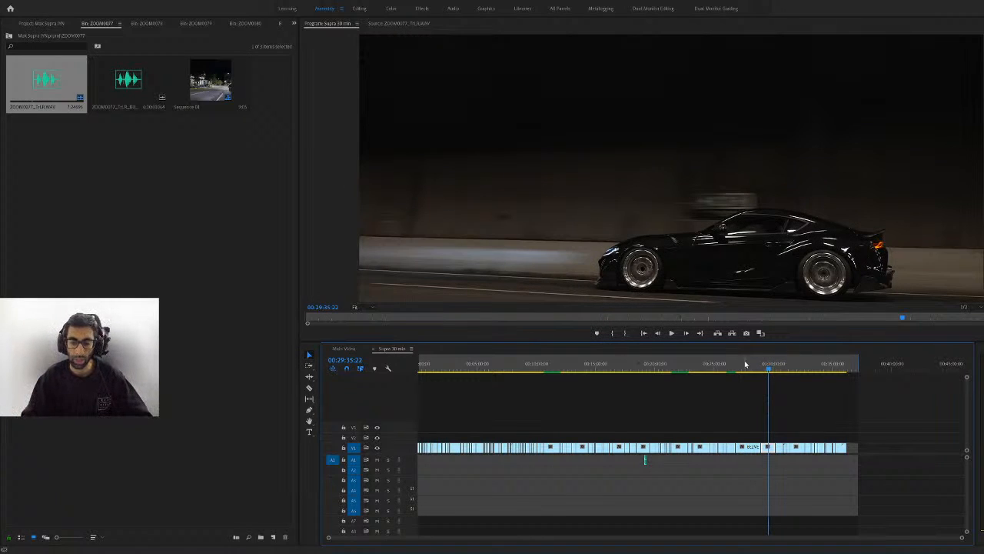
pyautogui.press('space')
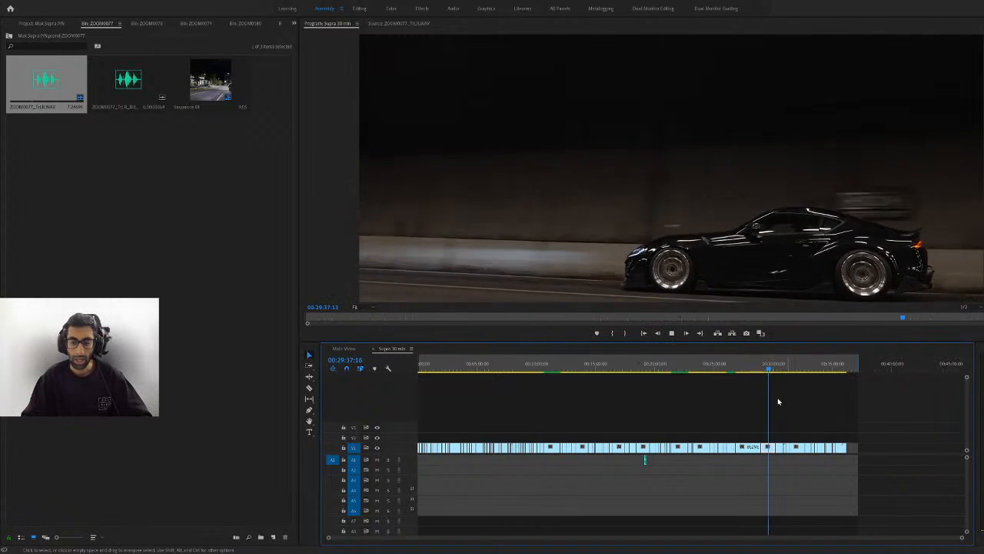
pyautogui.click(775, 368)
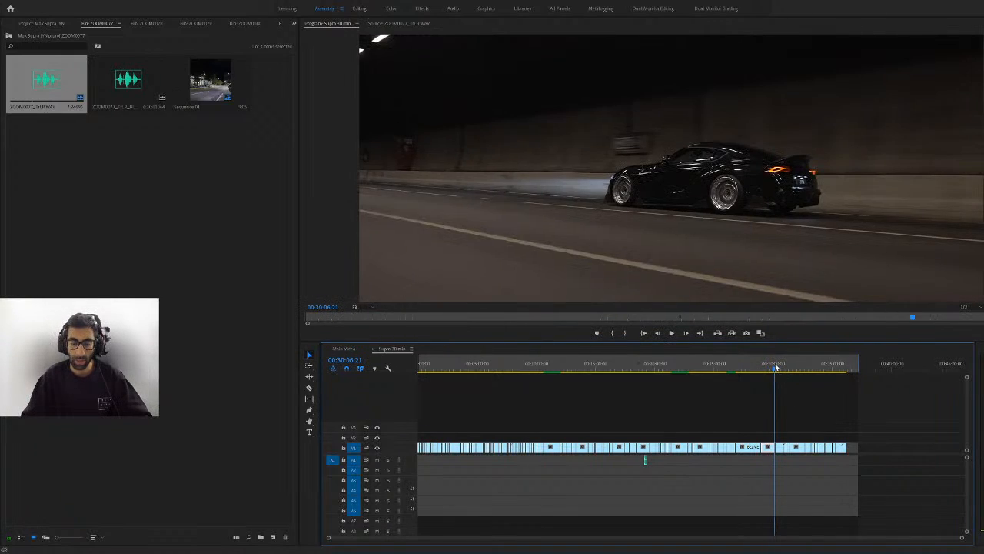
pyautogui.press('space')
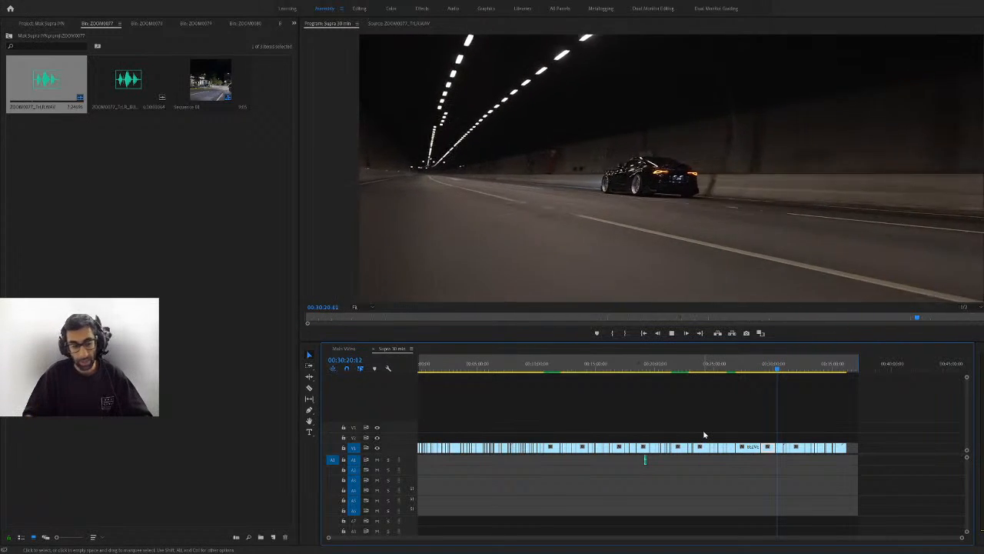
pyautogui.click(781, 363)
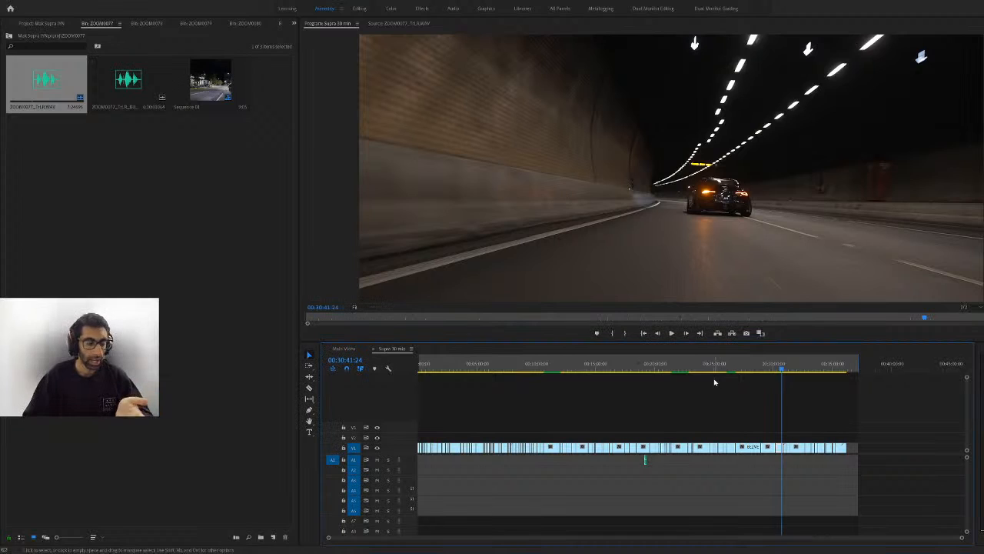
# Review the city street shots between 00:14:56:05 and 00:13:30:22, and play the front three-quarter highway shot from 00:10:40:20
pyautogui.moveTo(595, 367); pyautogui.dragTo(583, 362)
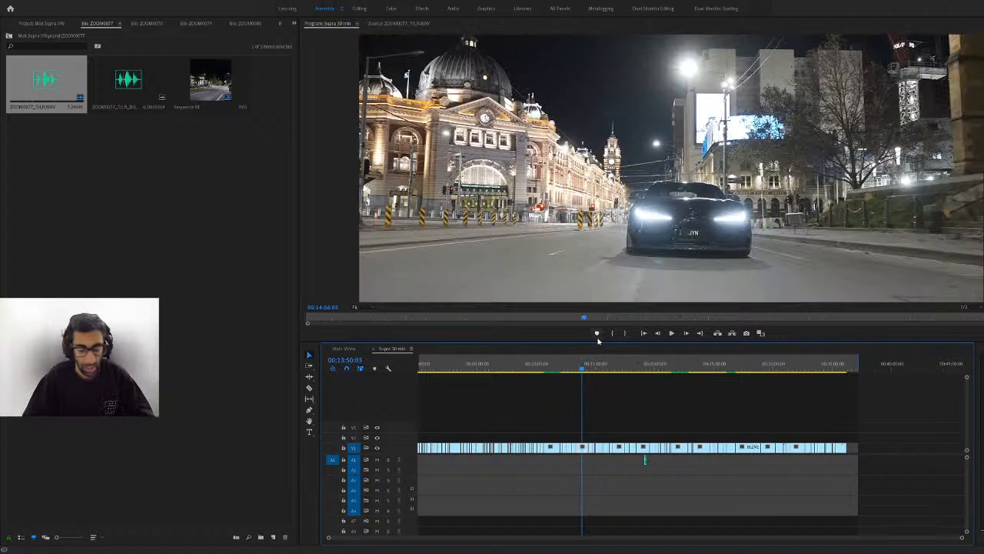
pyautogui.moveTo(583, 370); pyautogui.dragTo(579, 370)
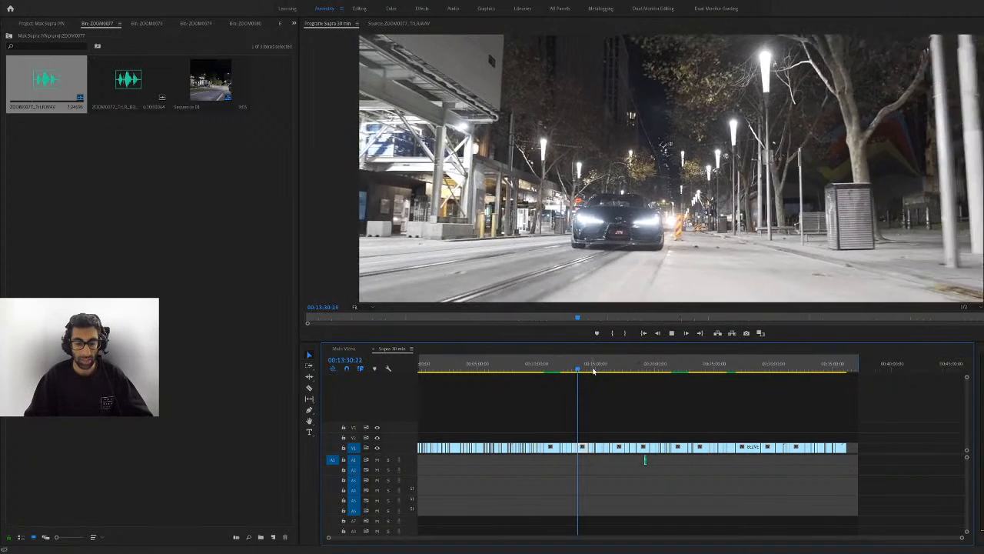
pyautogui.scroll(3, 586, 397)
pyautogui.scroll(2, 585, 398)
pyautogui.click(575, 368)
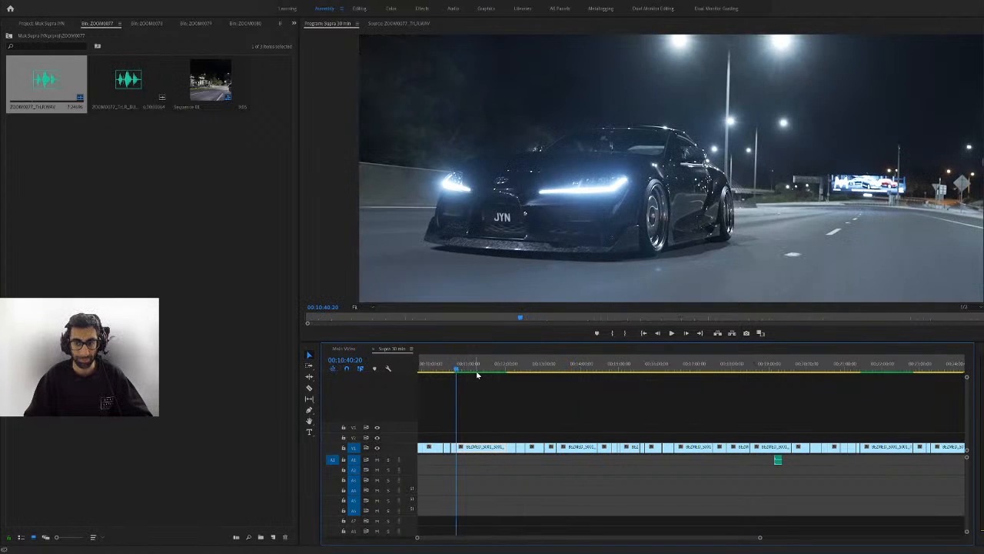
pyautogui.press('space')
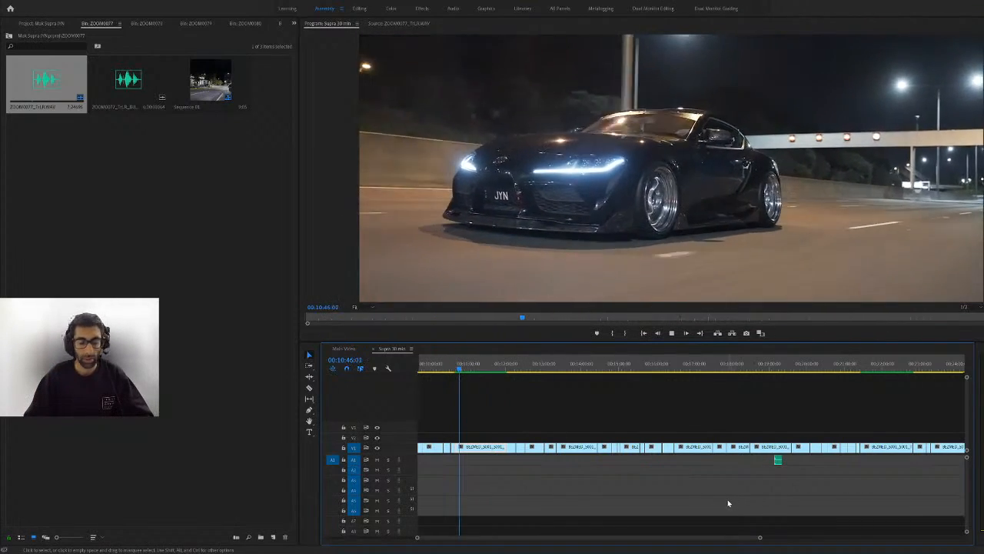
pyautogui.scroll(5, 482, 446)
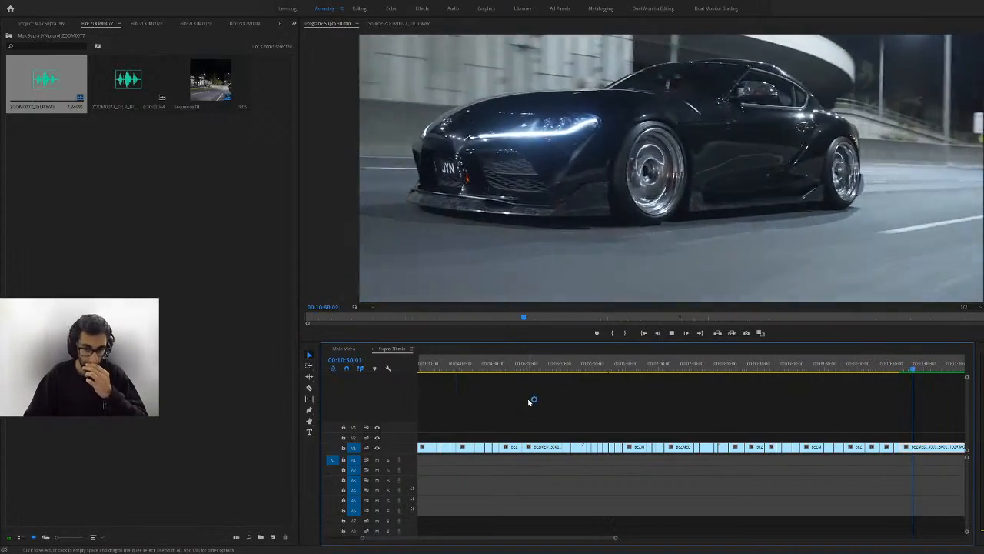
pyautogui.scroll(2, 595, 396)
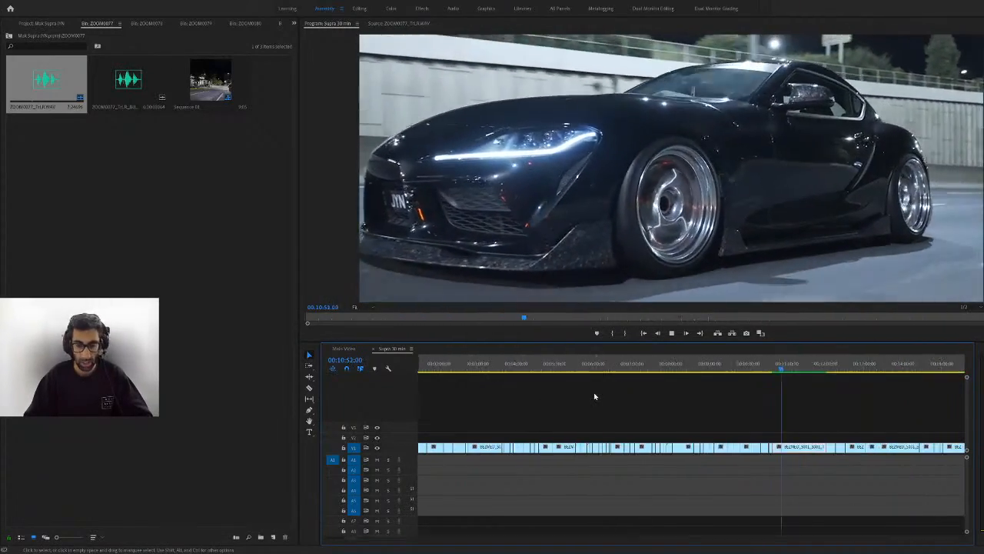
# Check the side-profile rolling shots at 00:06:27:17 and around 00:07:24 in the sequence
pyautogui.scroll(-3, 594, 394)
pyautogui.click(601, 362)
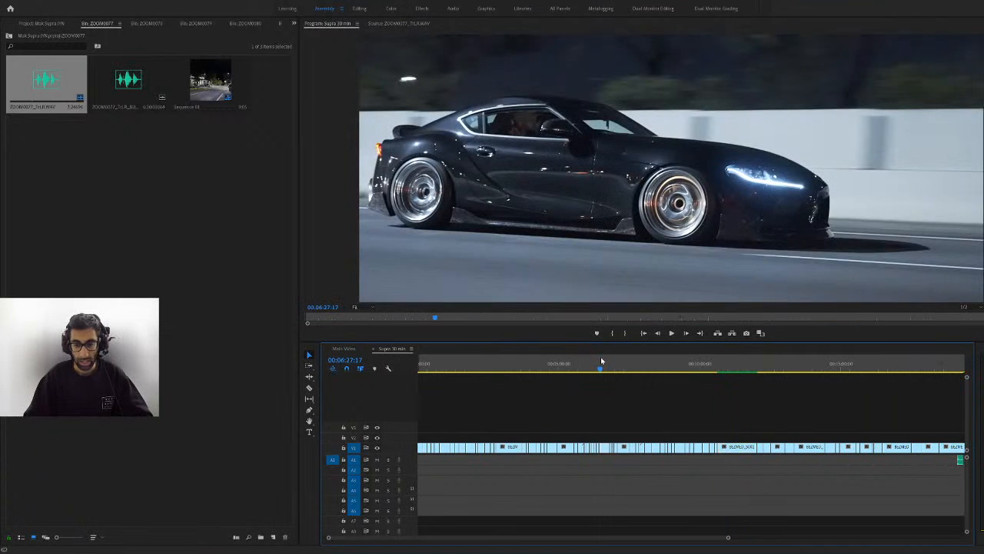
pyautogui.moveTo(601, 359); pyautogui.dragTo(626, 369)
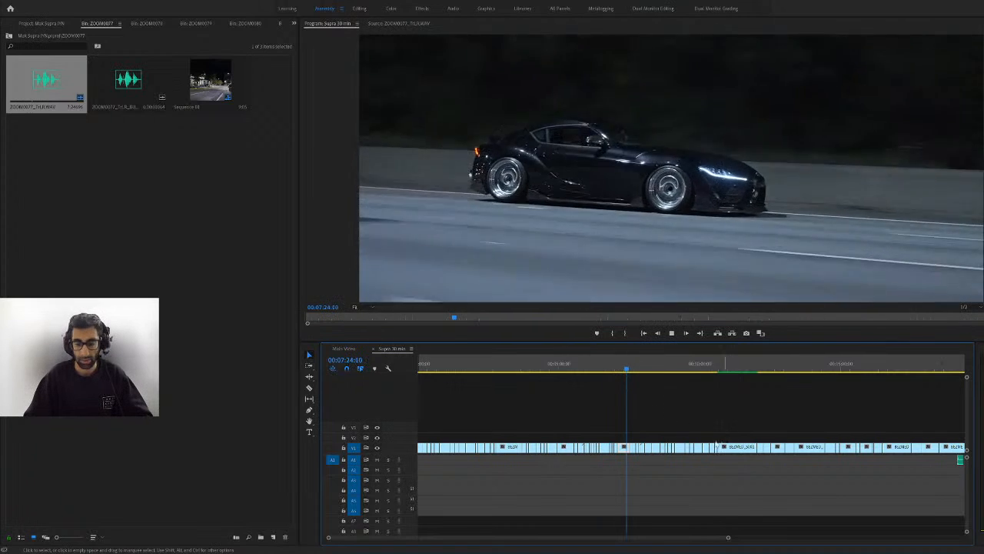
pyautogui.hscroll(3, 663, 468)
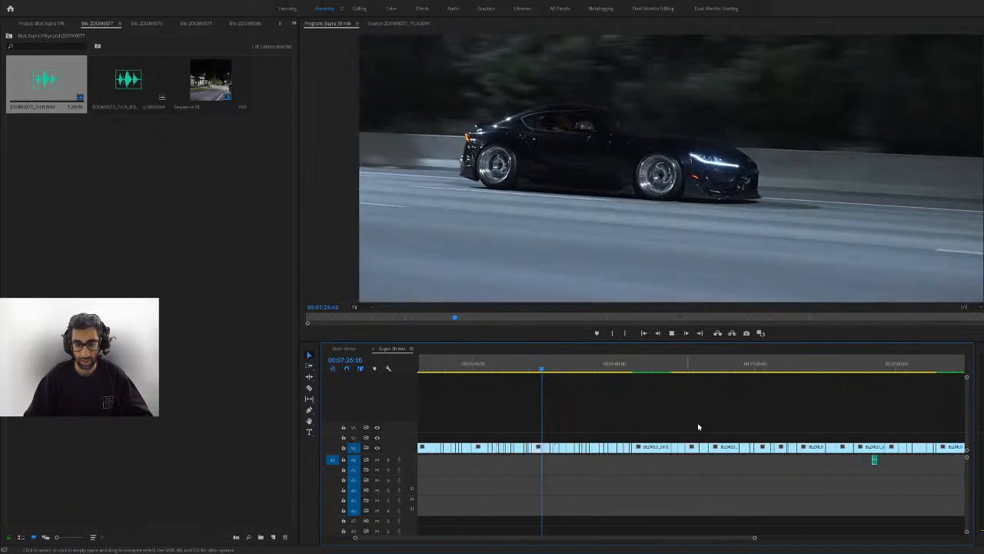
# Check the rear highway shot at 00:19:53:10 and play the rolling footage from 00:20:17:17 past 00:20:49
pyautogui.click(894, 363)
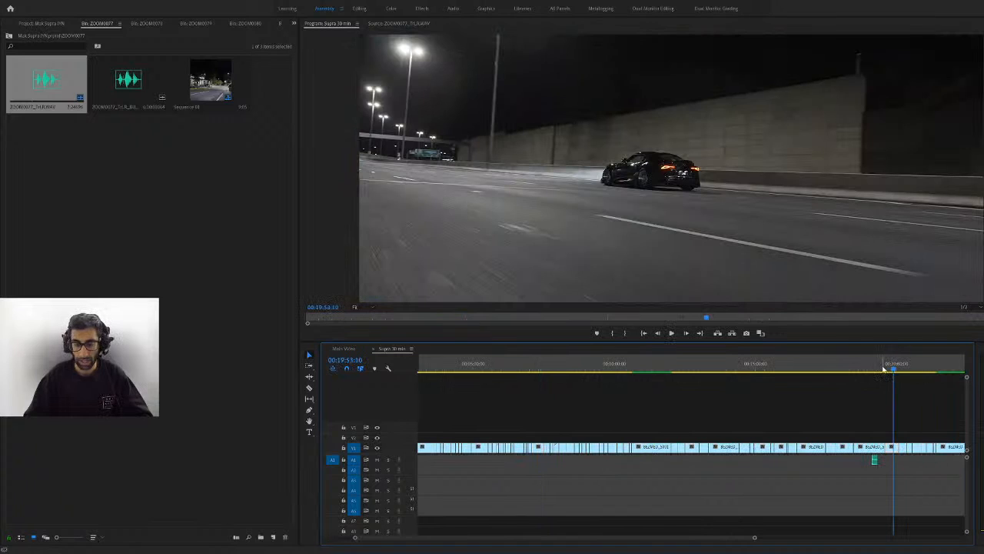
pyautogui.moveTo(894, 366); pyautogui.dragTo(906, 368)
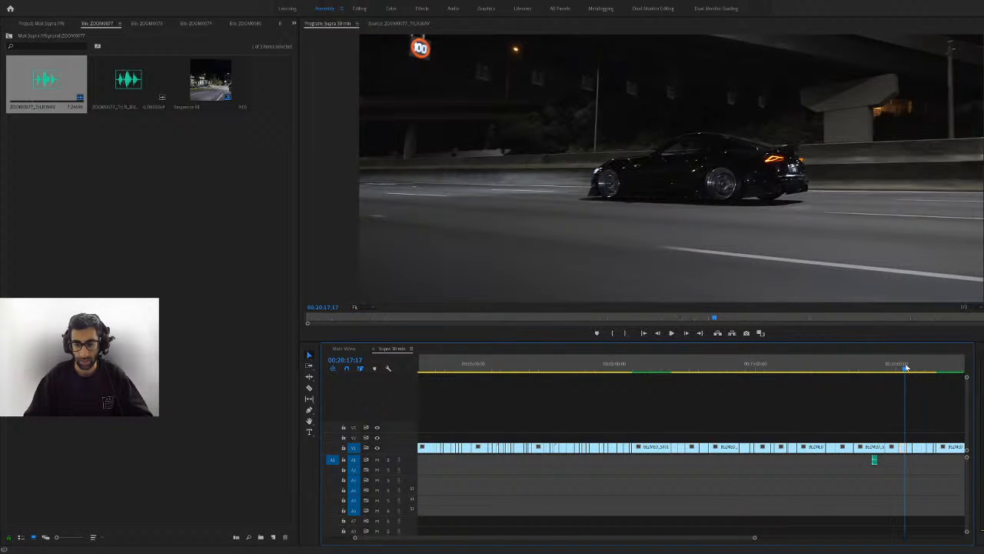
pyautogui.hscroll(2, 864, 420)
pyautogui.press('space')
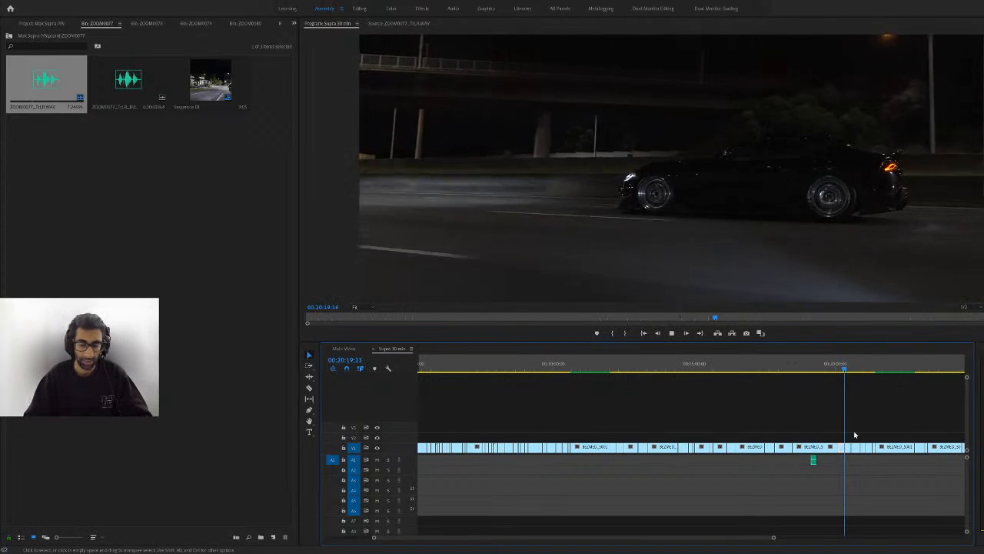
pyautogui.hscroll(4, 855, 436)
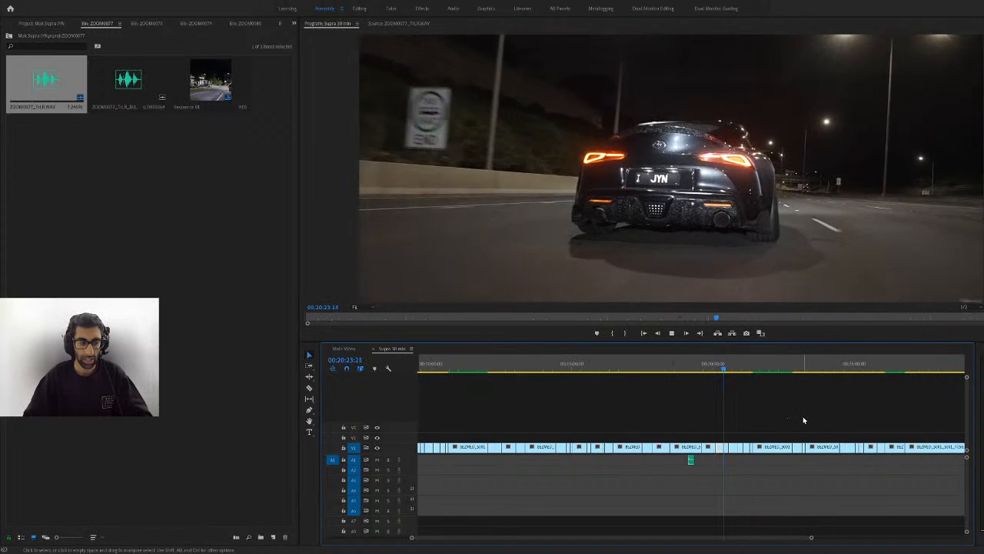
pyautogui.hscroll(1, 719, 389)
pyautogui.hscroll(1, 719, 389)
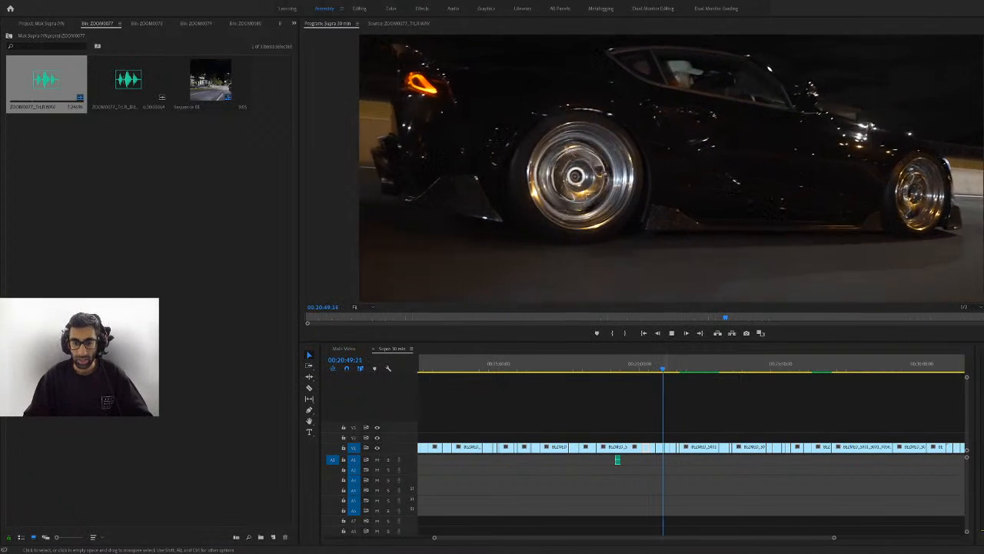
# Continue through the rear three-quarter rolling shots from 00:21:07 and stop playback at 00:21:33:12
pyautogui.click(715, 397)
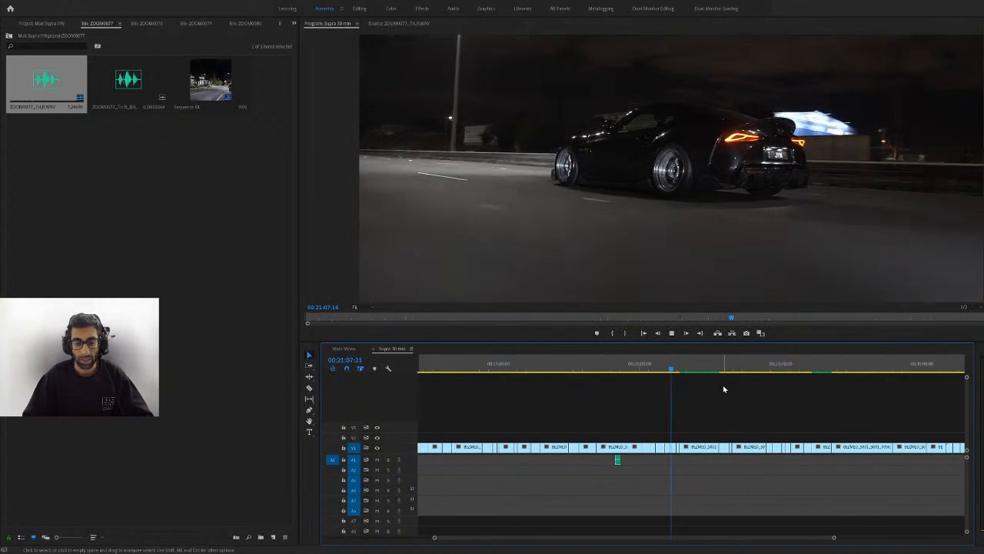
pyautogui.scroll(4, 711, 409)
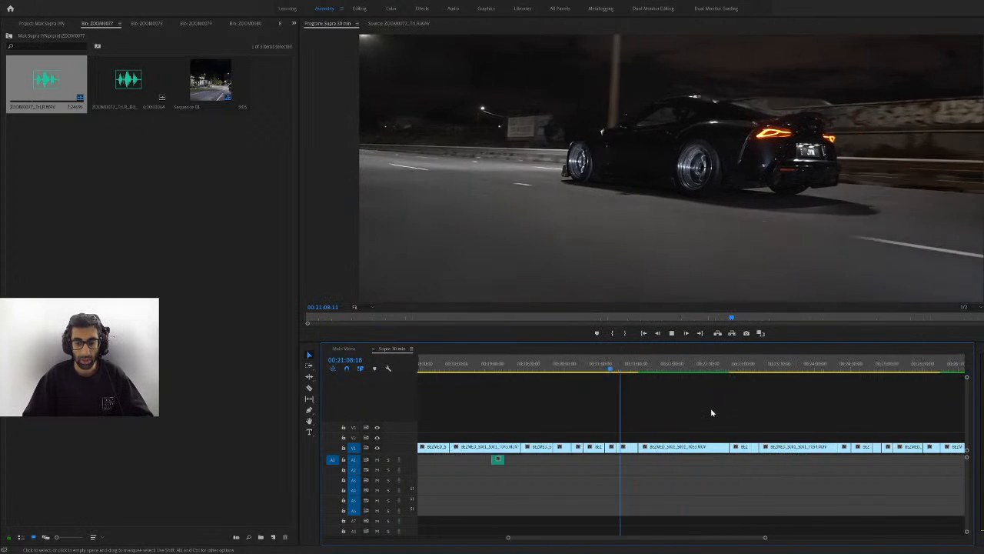
pyautogui.click(624, 367)
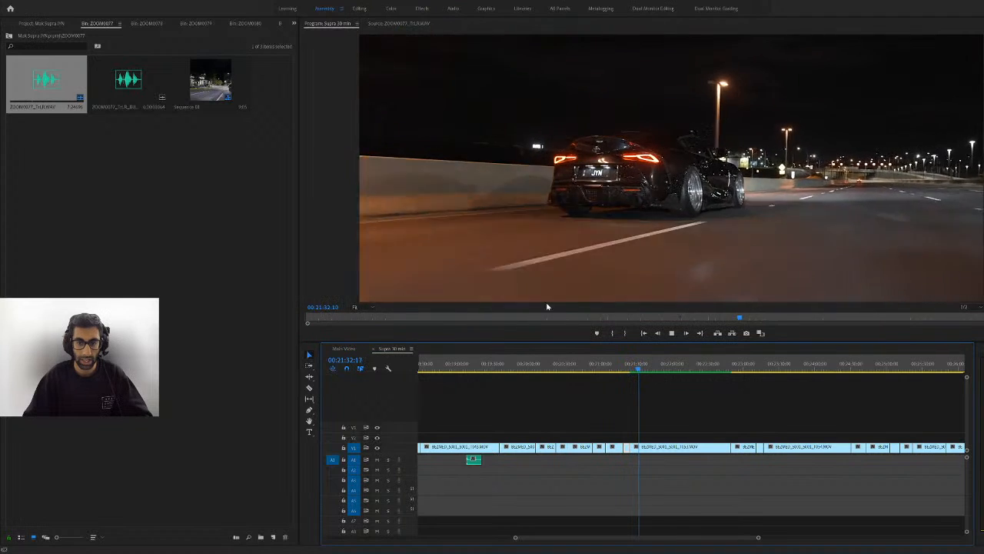
pyautogui.press('space')
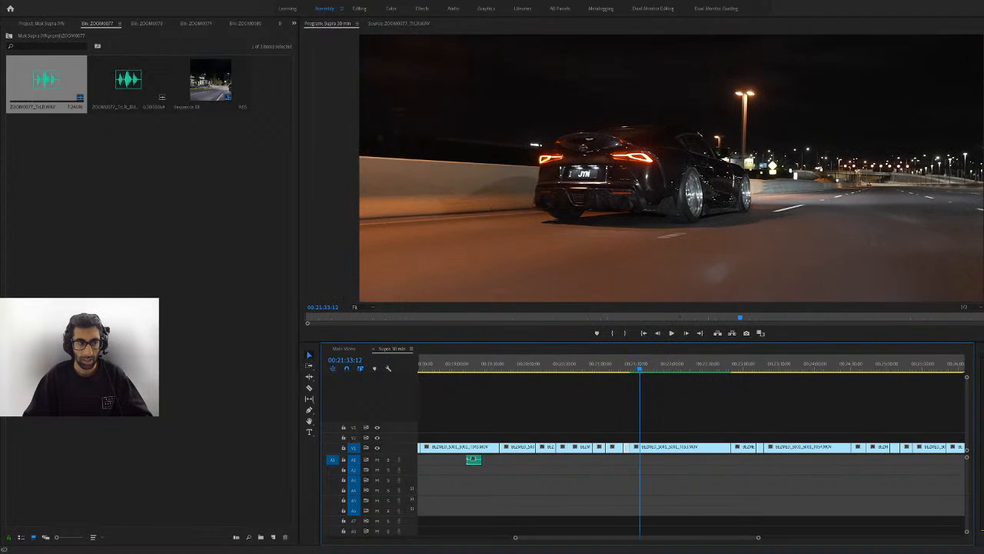
# Open the ZOOM0085 bin from the project and load ZOOM0085_TrLR.WAV to inspect its waveform
pyautogui.click(9, 36)
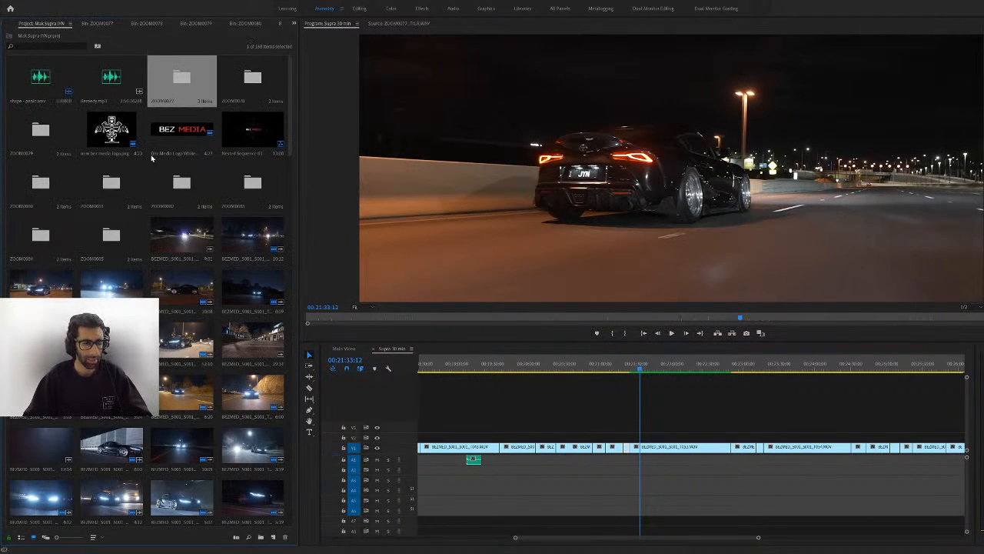
pyautogui.doubleClick(113, 229)
pyautogui.click(52, 83)
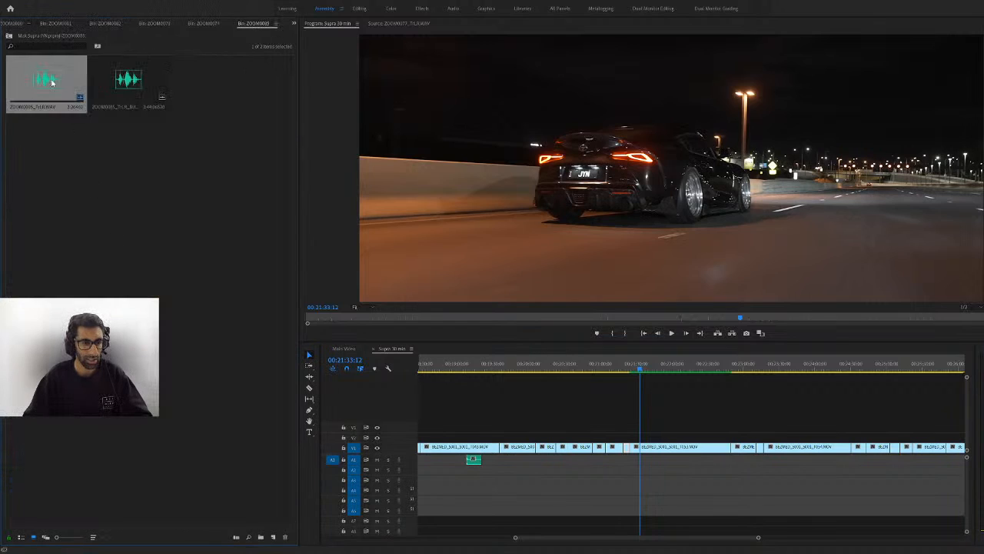
pyautogui.doubleClick(50, 91)
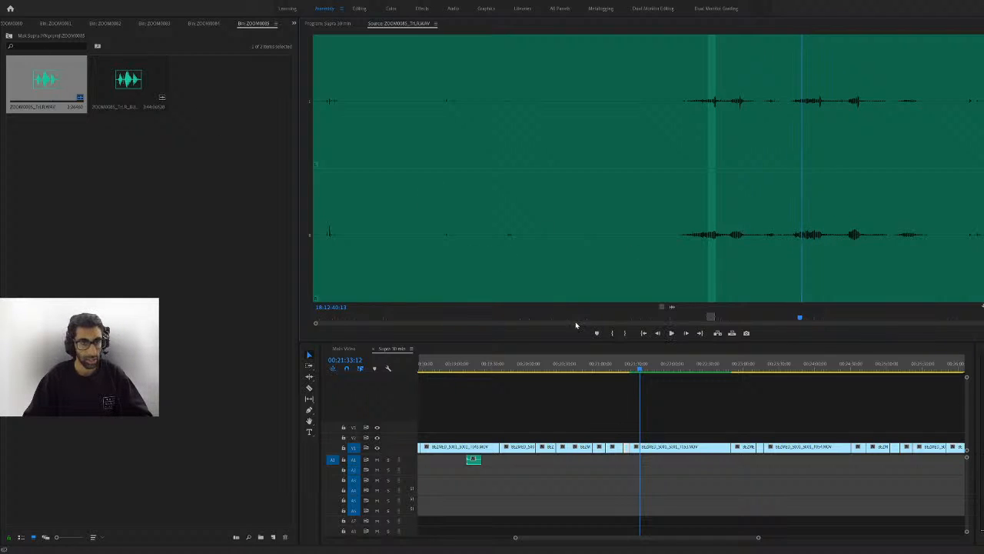
# Play the rear three-quarter highway clip from 00:21:35:01, skipping ahead to about 00:22:14
pyautogui.click(643, 363)
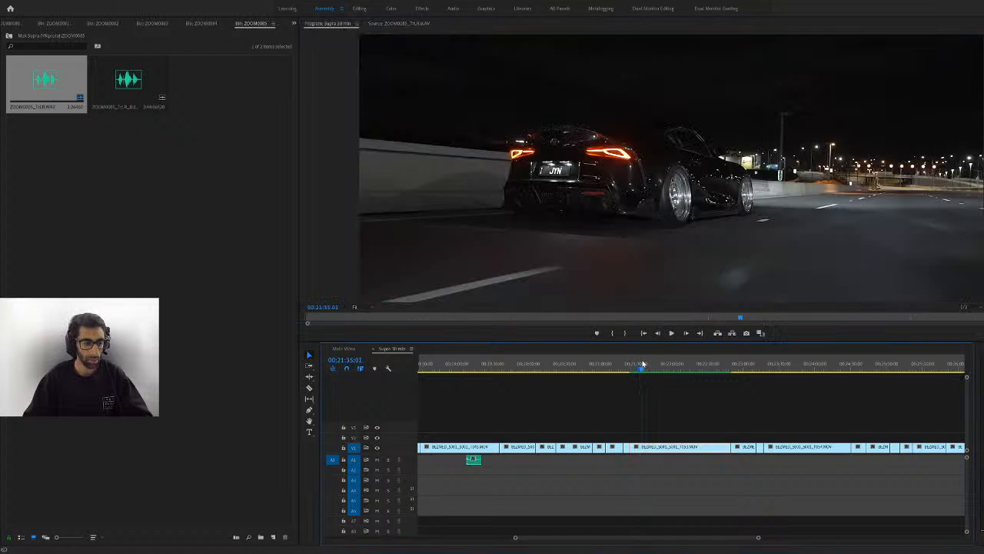
pyautogui.press('space')
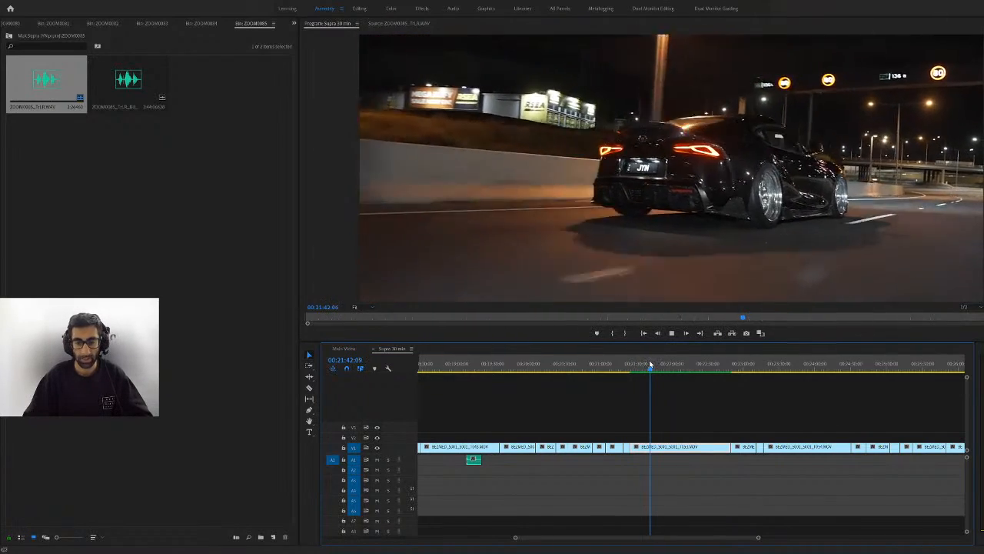
pyautogui.press('space')
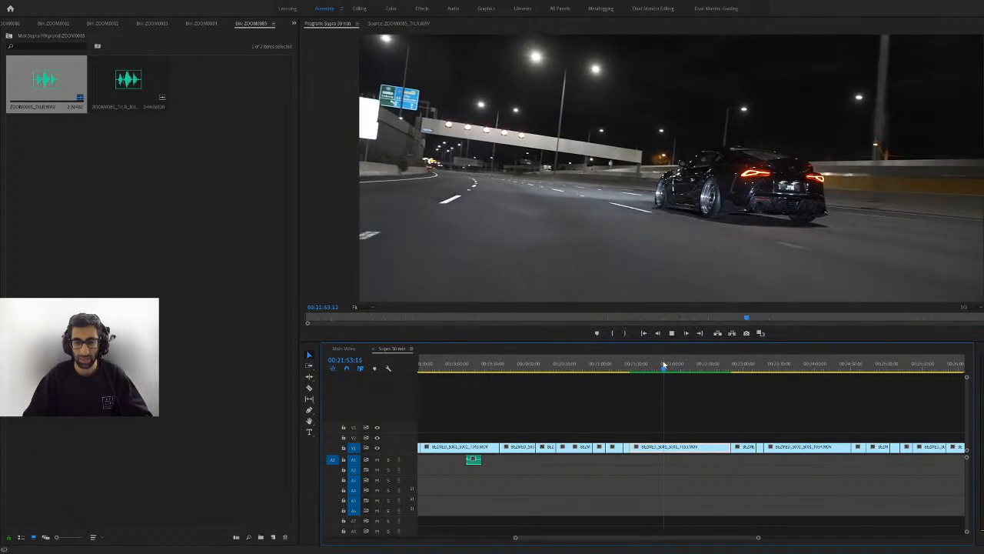
pyautogui.moveTo(664, 365); pyautogui.dragTo(689, 373)
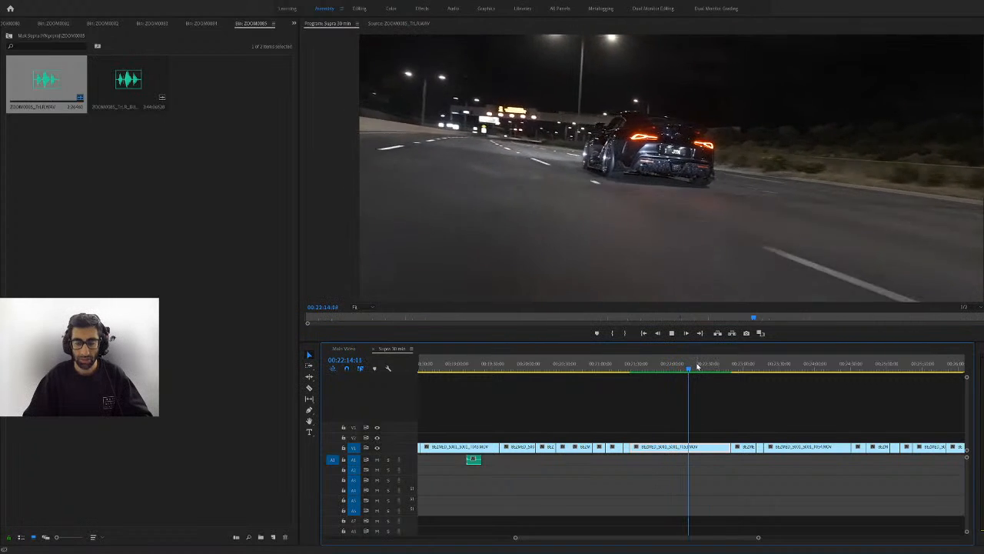
# Skim the rest of the rear three-quarter clip from about 00:22:33 to 00:22:46:01, and play on to the close side shot at 00:23:12:00
pyautogui.click(708, 368)
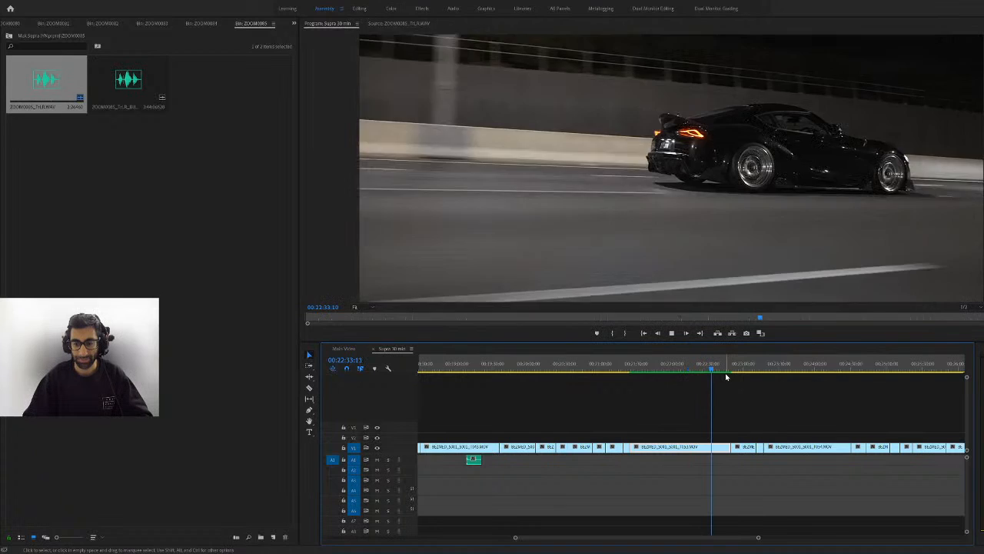
pyautogui.click(723, 371)
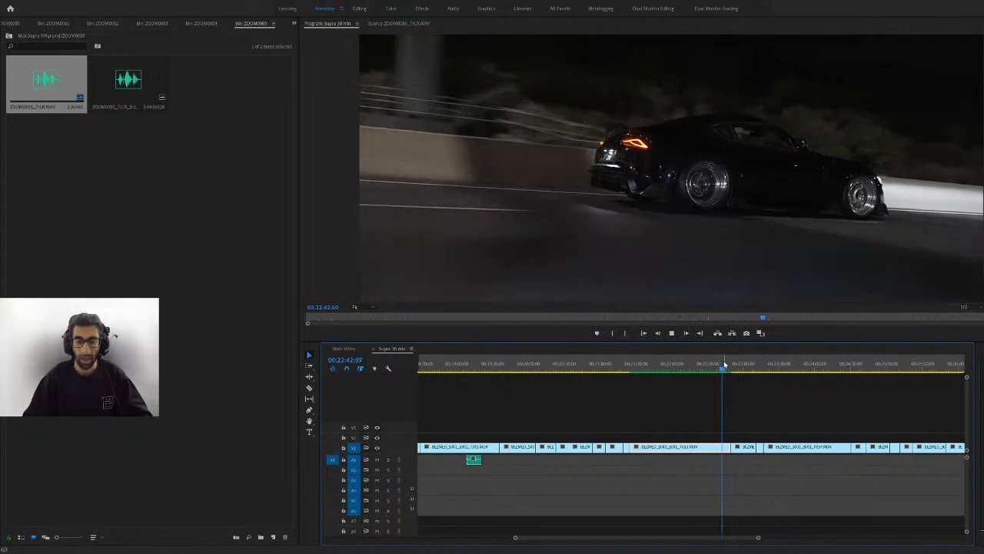
pyautogui.click(727, 369)
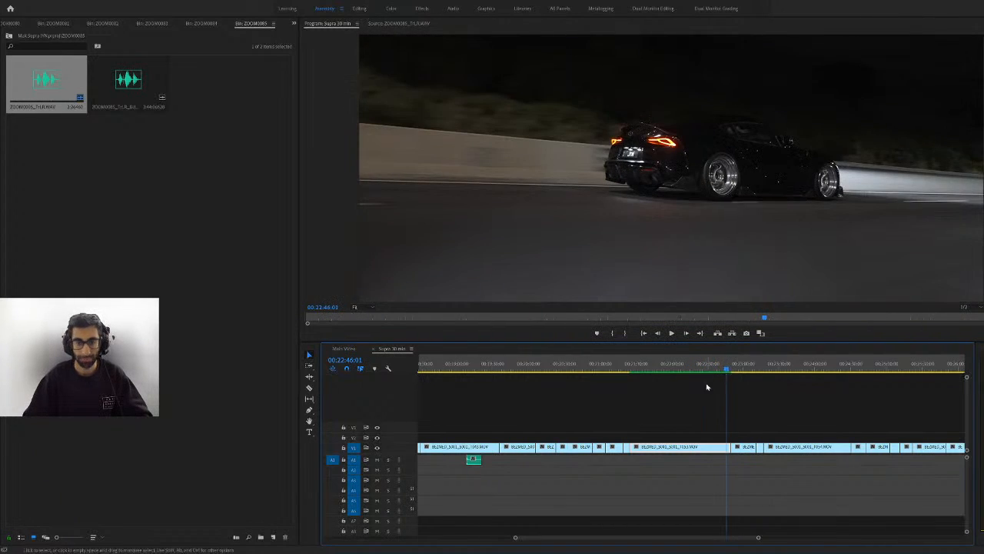
pyautogui.press('space')
pyautogui.scroll(-5, 700, 418)
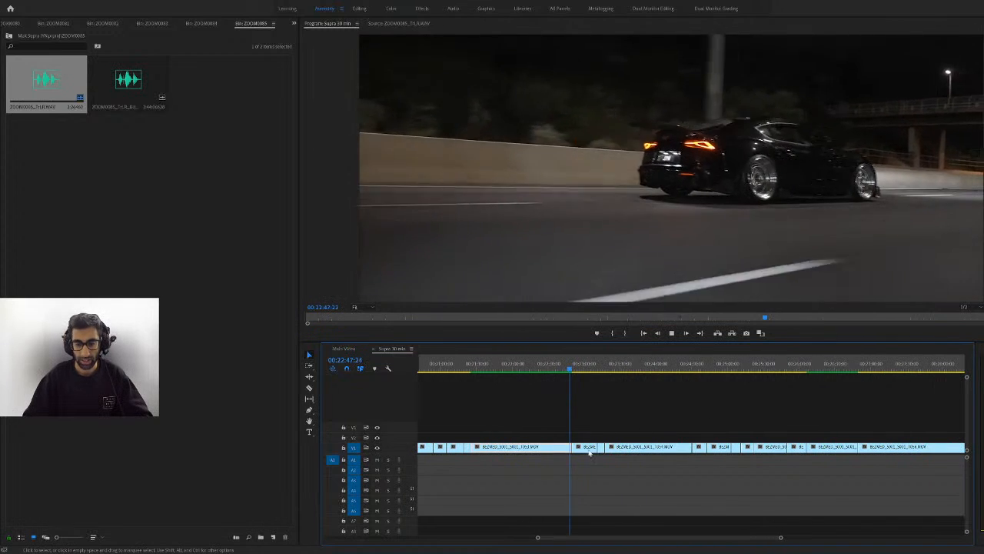
pyautogui.scroll(-3, 650, 433)
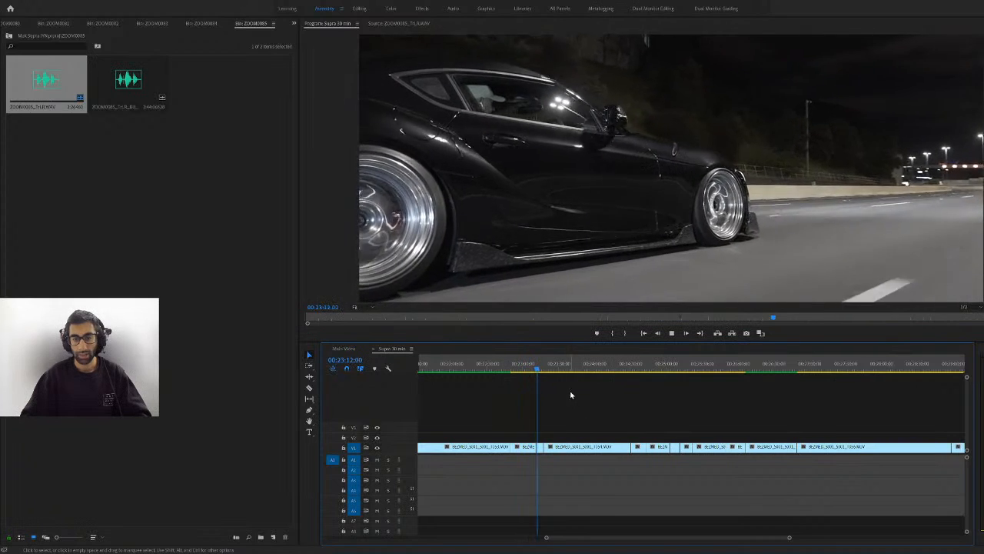
# Play the rear three-quarter highway shots from about 00:23:41, skipping ahead to about 00:24:24, and stop at 00:24:47:16
pyautogui.click(571, 365)
pyautogui.press('space')
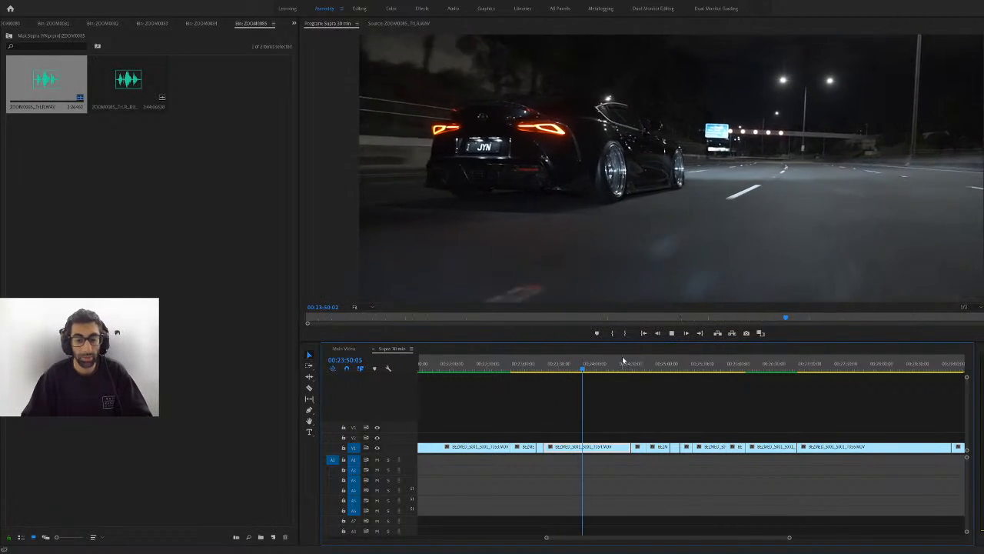
pyautogui.click(622, 370)
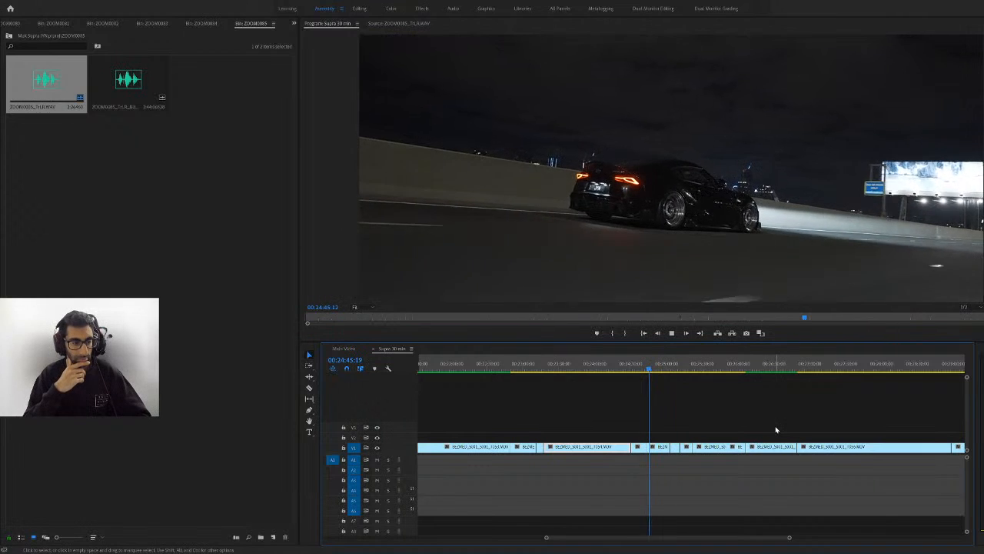
pyautogui.press('space')
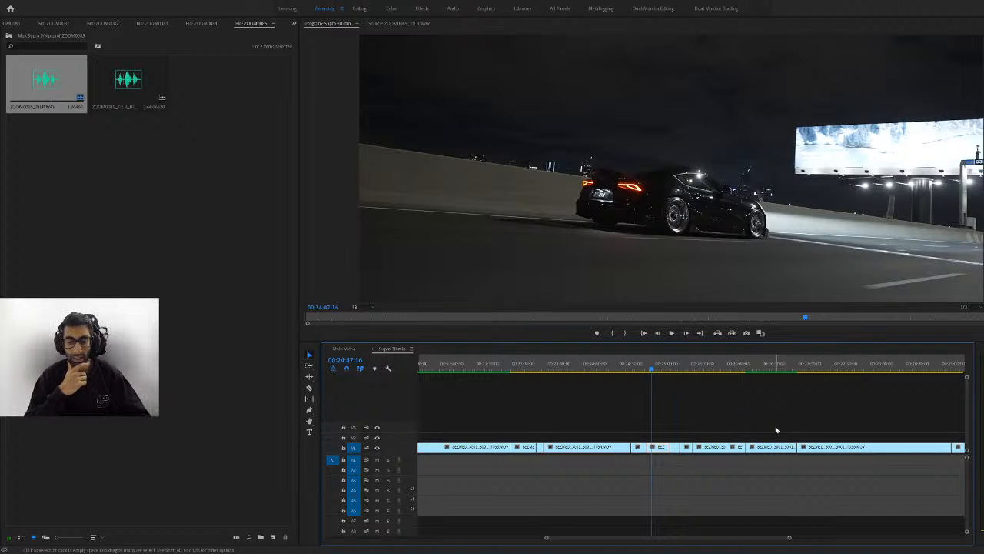
# Play on through the bridge and city-skyline rolling shots, pausing at 00:25:47:09 and stopping at 00:26:26:20
pyautogui.press('space')
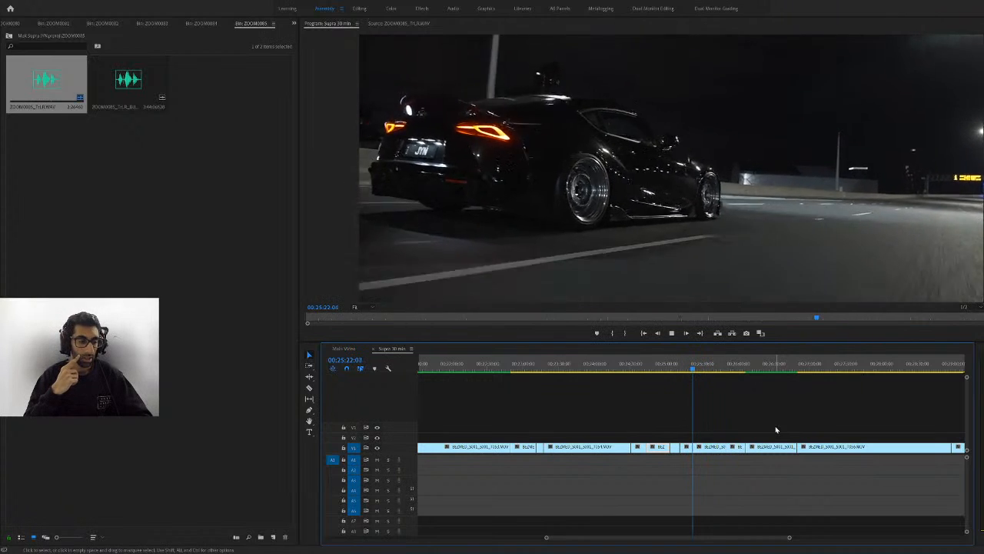
pyautogui.press('space')
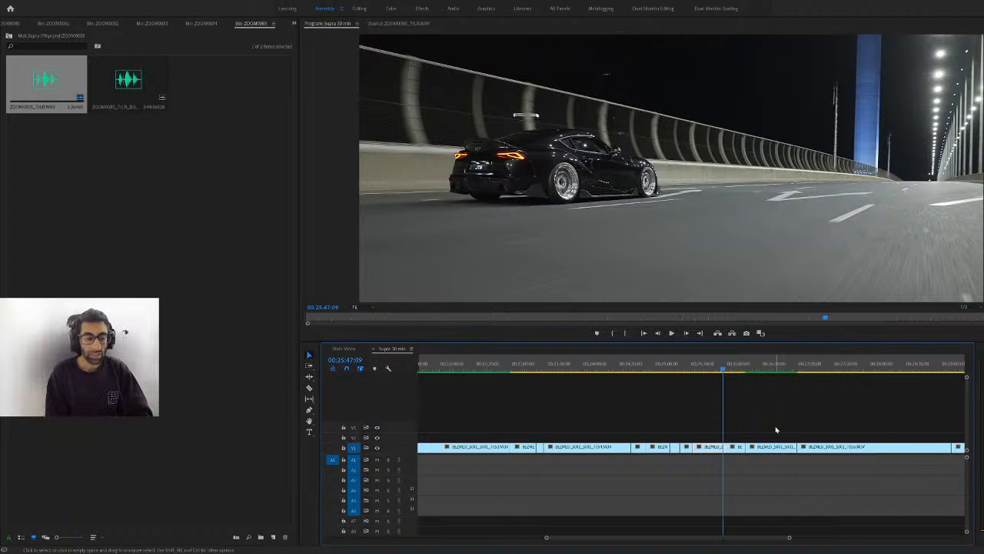
pyautogui.press('space')
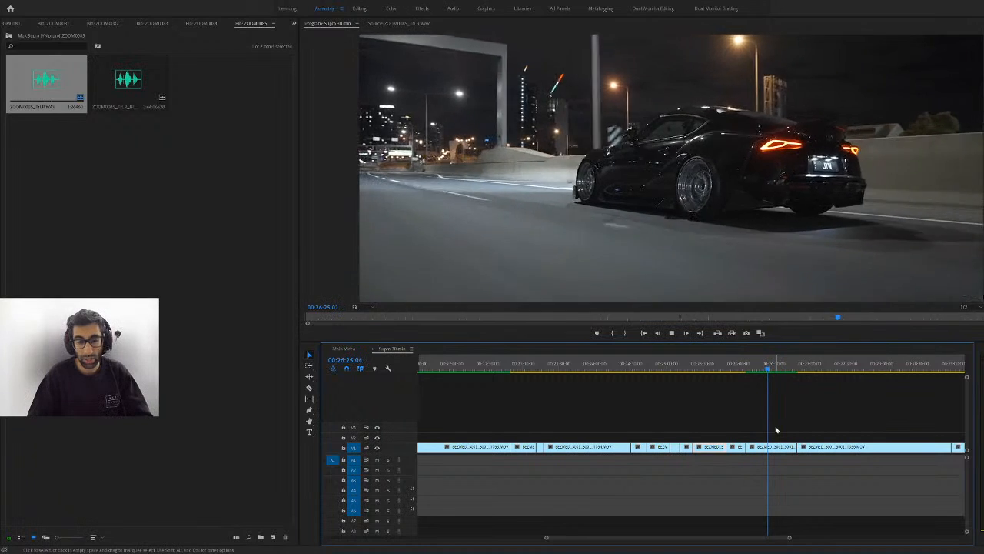
pyautogui.press('space')
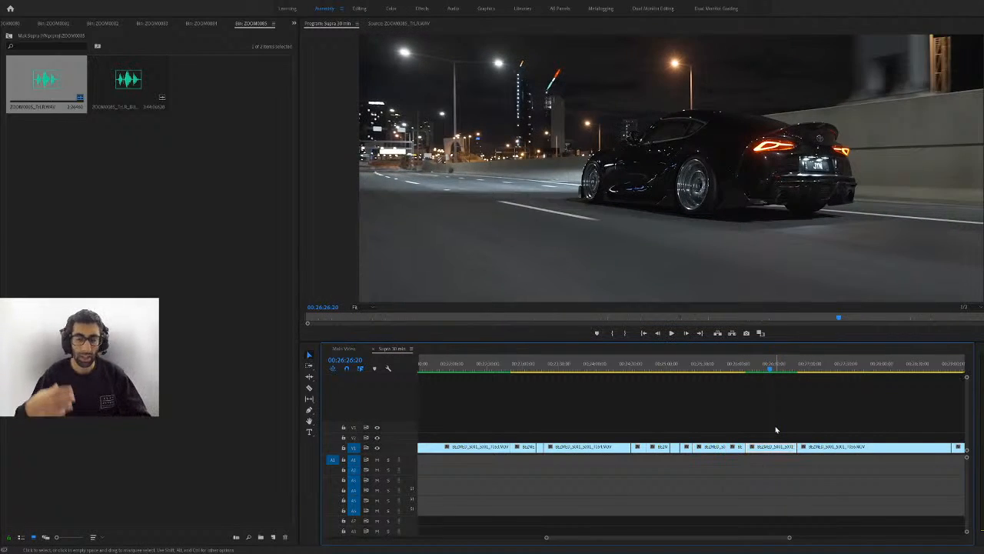
# Continue playback into the direct rear highway shot with the city towers, pausing briefly at 00:27:06:16
pyautogui.press('space')
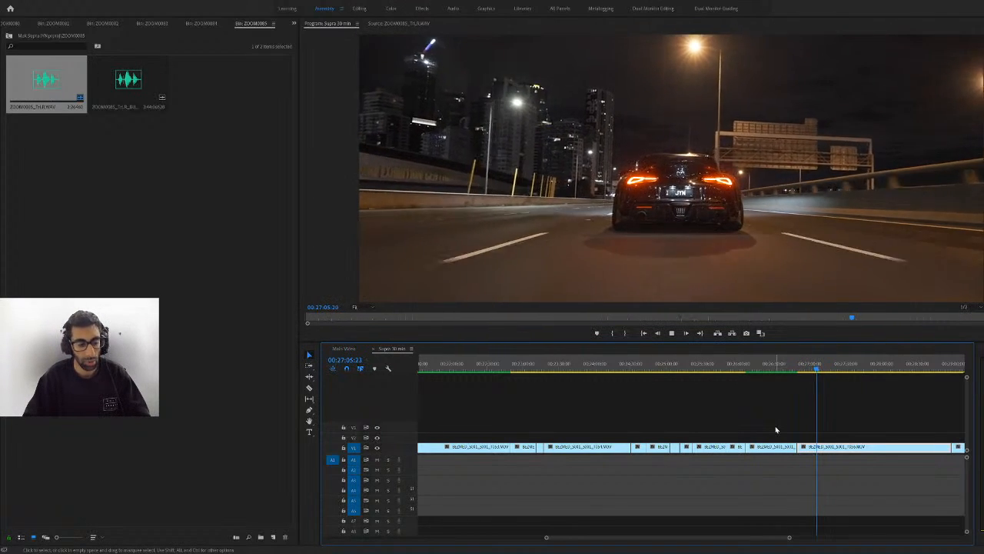
pyautogui.press('space')
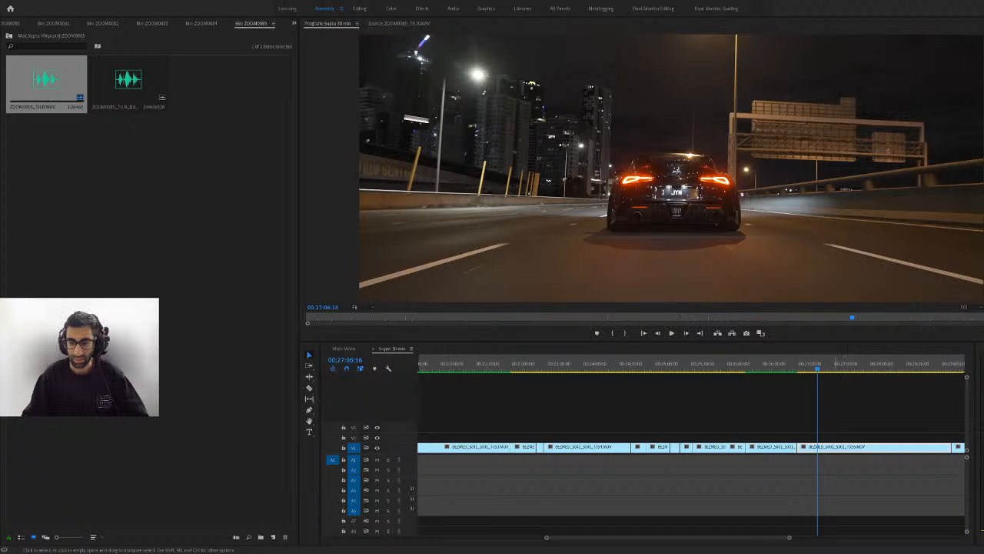
pyautogui.press('space')
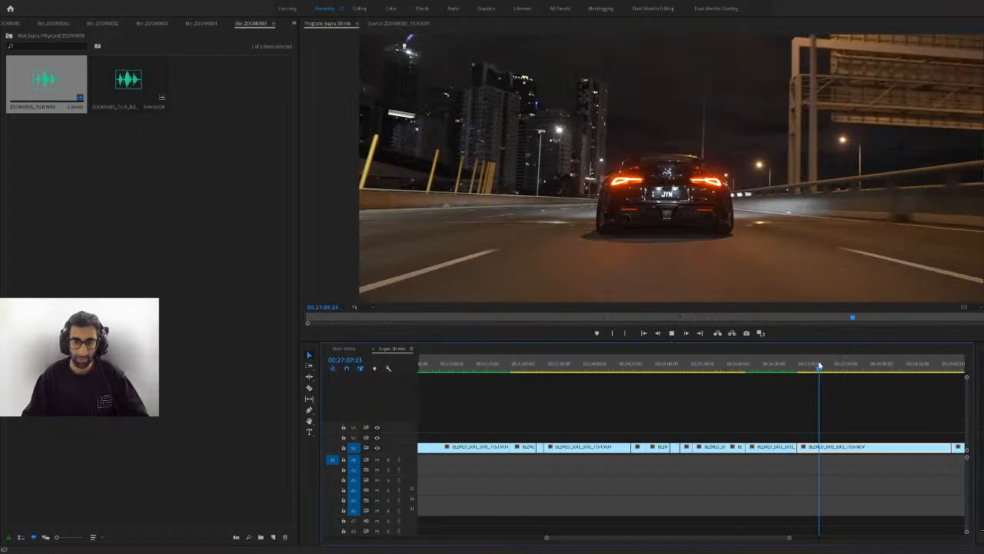
# Play on into the tunnel shots up to 00:29:20:18 and return from the ZOOM0085 bin to the main project bin
pyautogui.press('-')
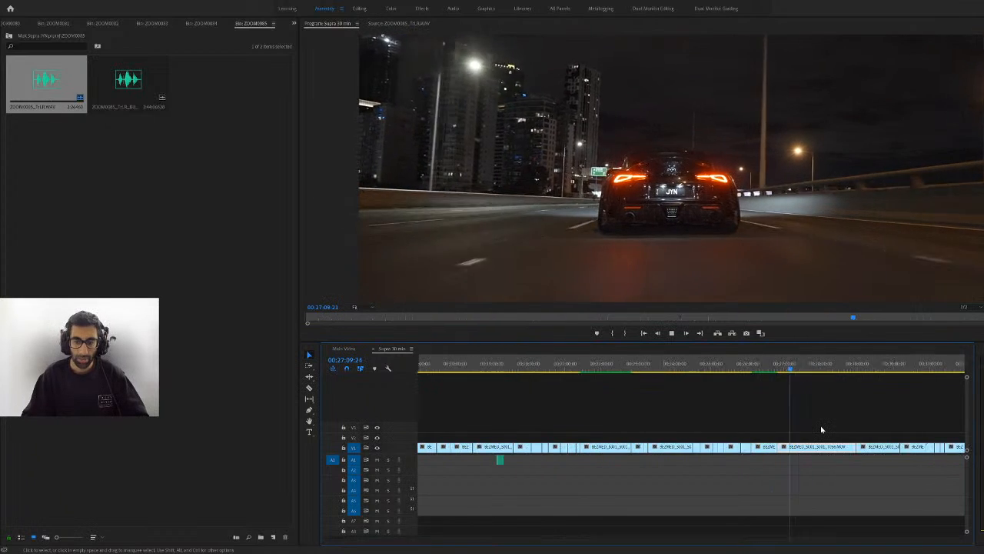
pyautogui.press('-')
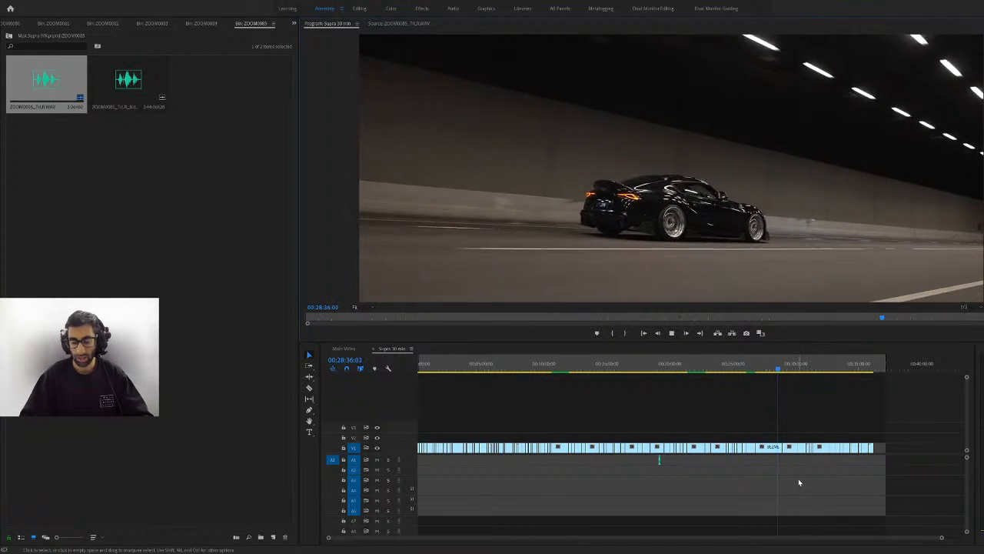
pyautogui.scroll(2, 798, 480)
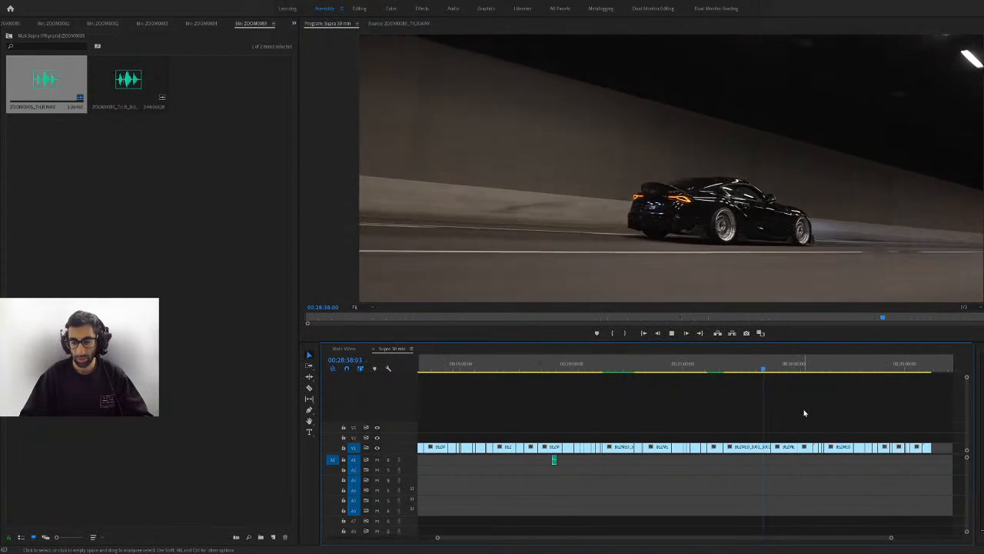
pyautogui.scroll(-2, 804, 413)
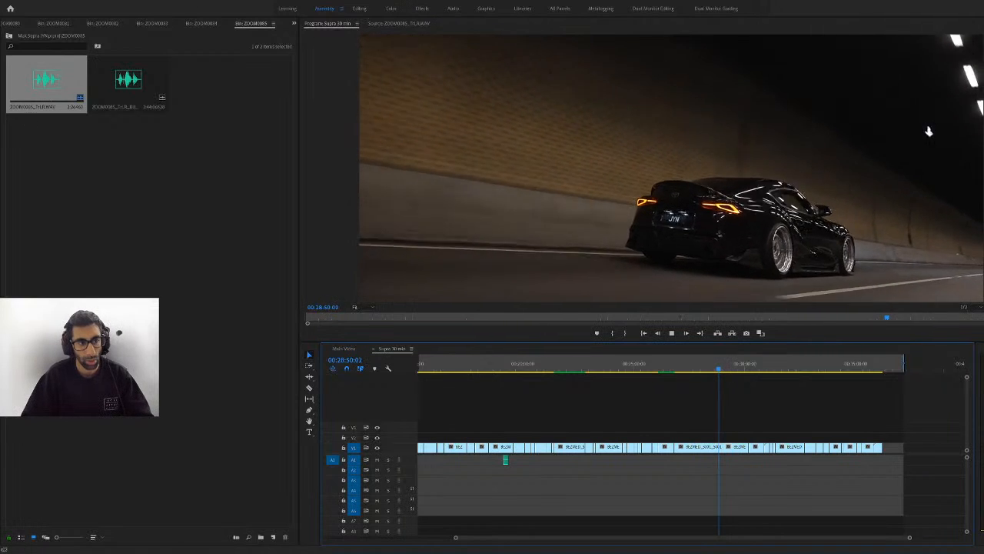
pyautogui.click(9, 38)
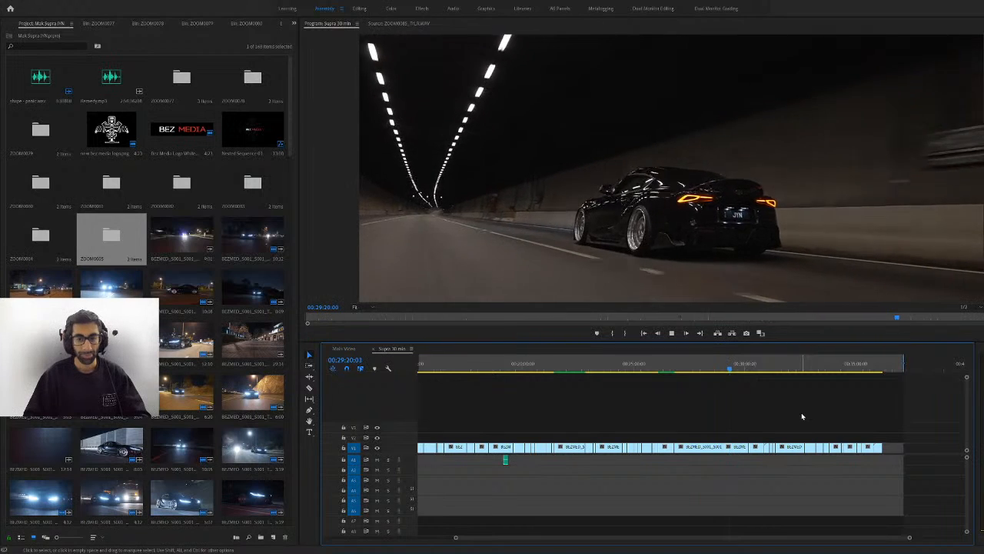
pyautogui.press('space')
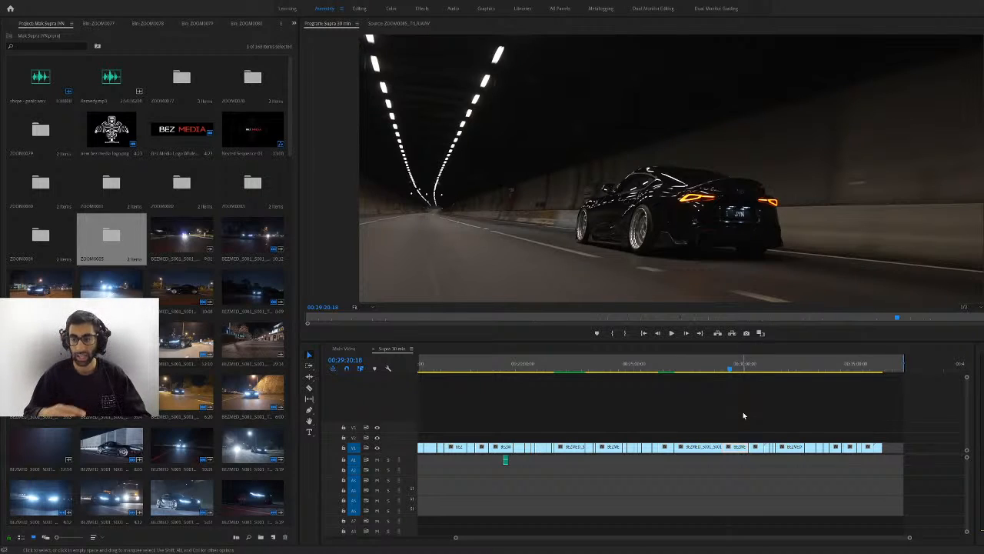
# Review the footage from the tunnel to the dark side-profile shots, pausing at 00:31:17:05 and 00:31:23:19
pyautogui.press('space')
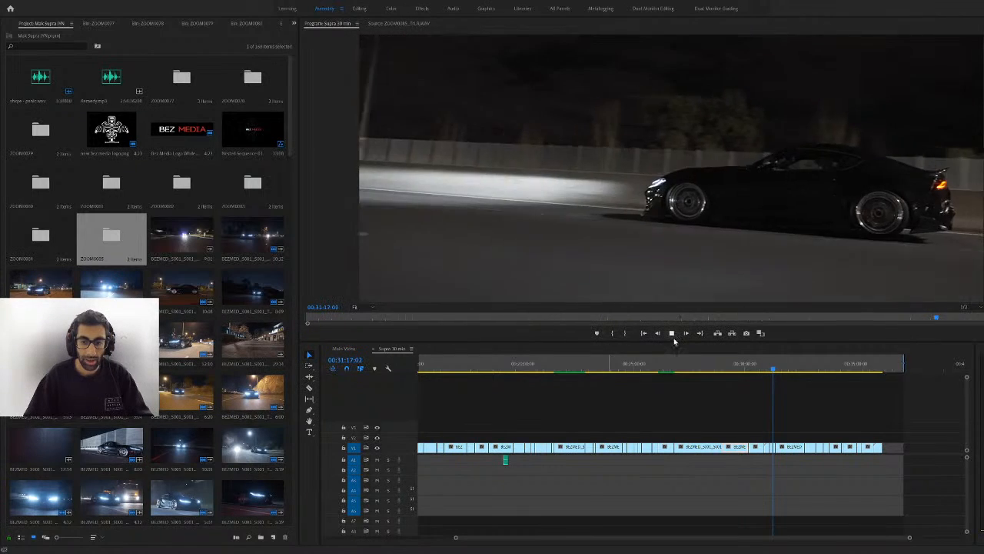
pyautogui.press('space')
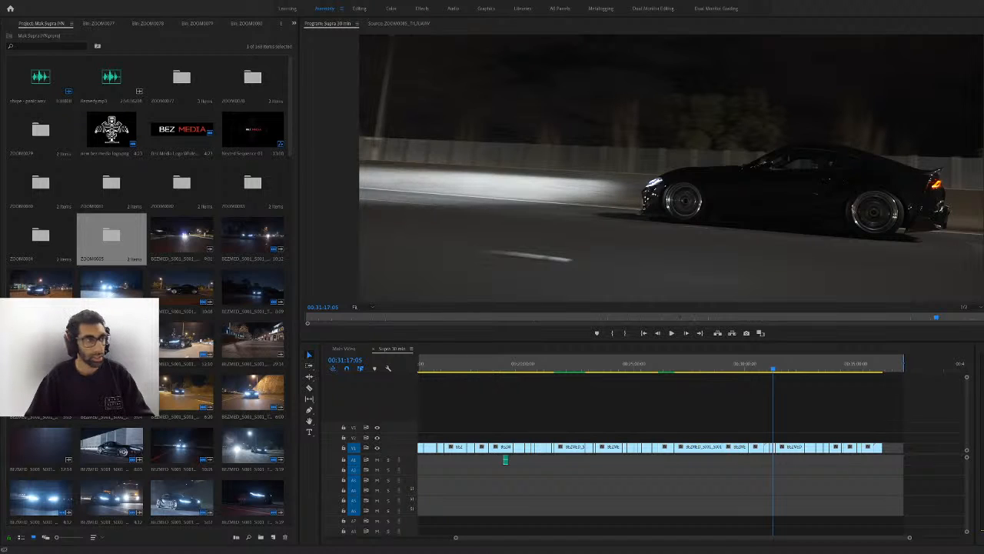
pyautogui.press('space')
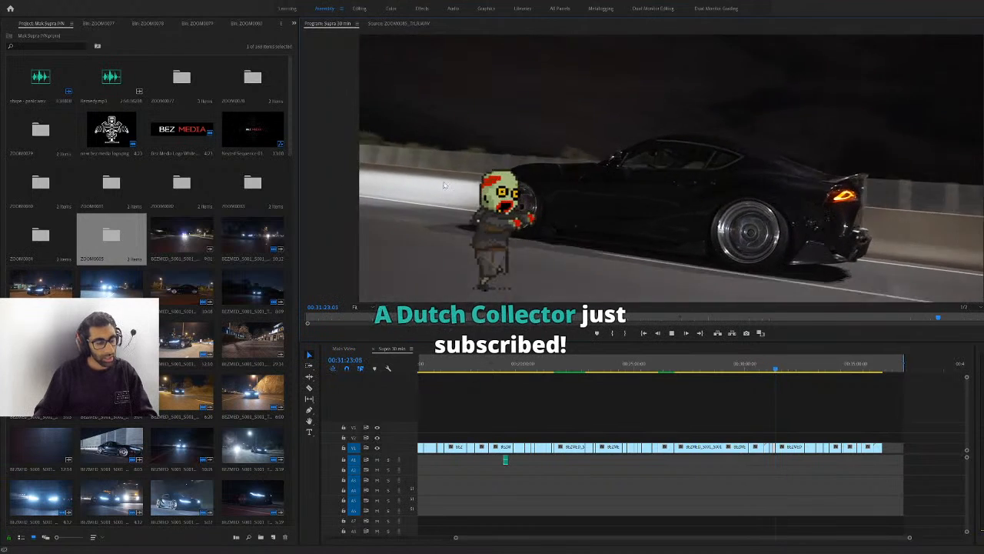
pyautogui.press('space')
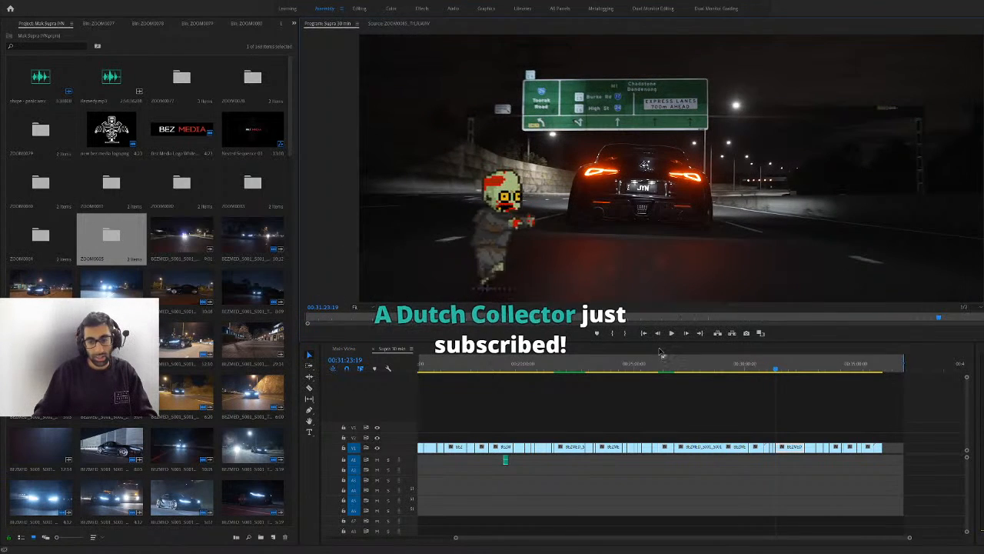
# Play the remaining highway shots from 00:31:23:19 to the shot with the truck ahead at about 00:35:31
pyautogui.press('space')
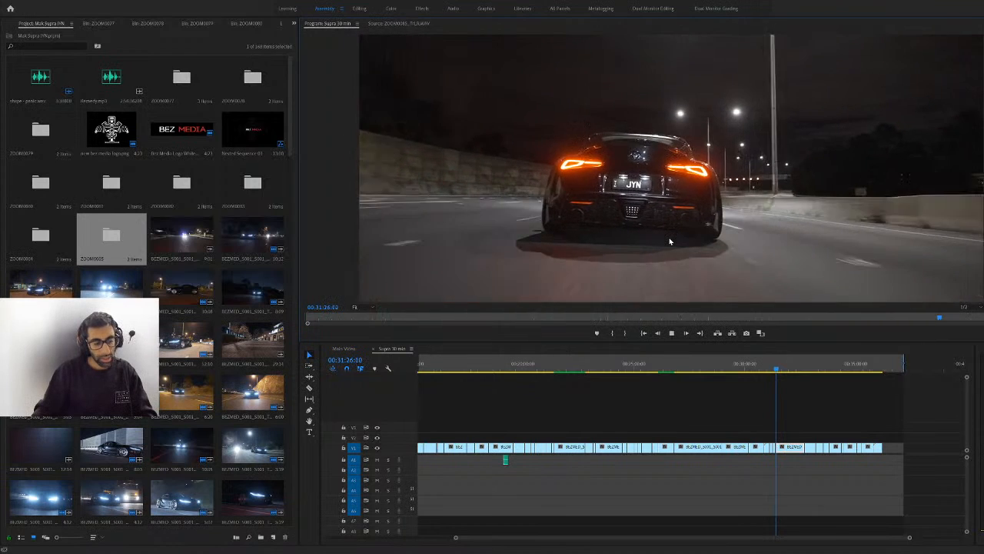
pyautogui.press('space')
pyautogui.press('space')
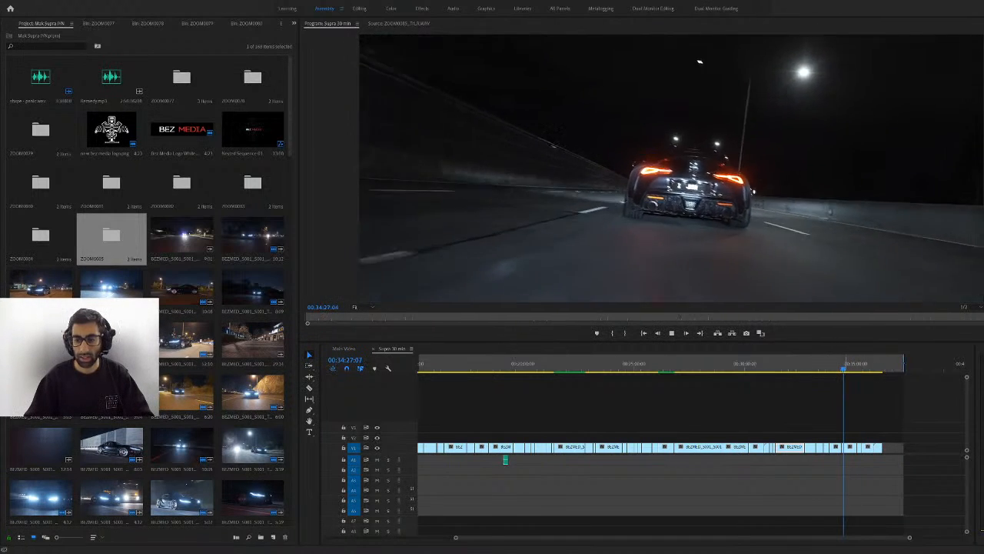
pyautogui.scroll(2, 797, 454)
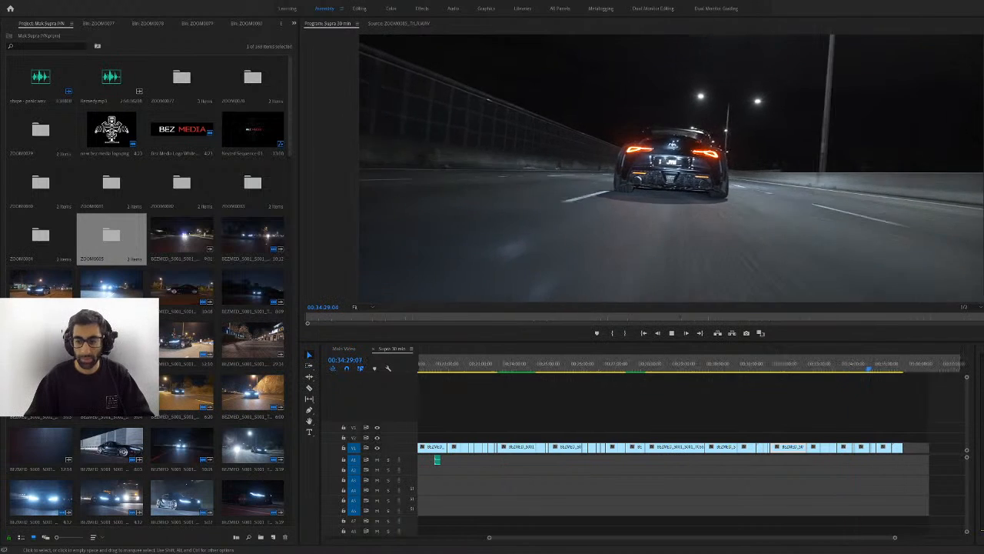
pyautogui.click(902, 403)
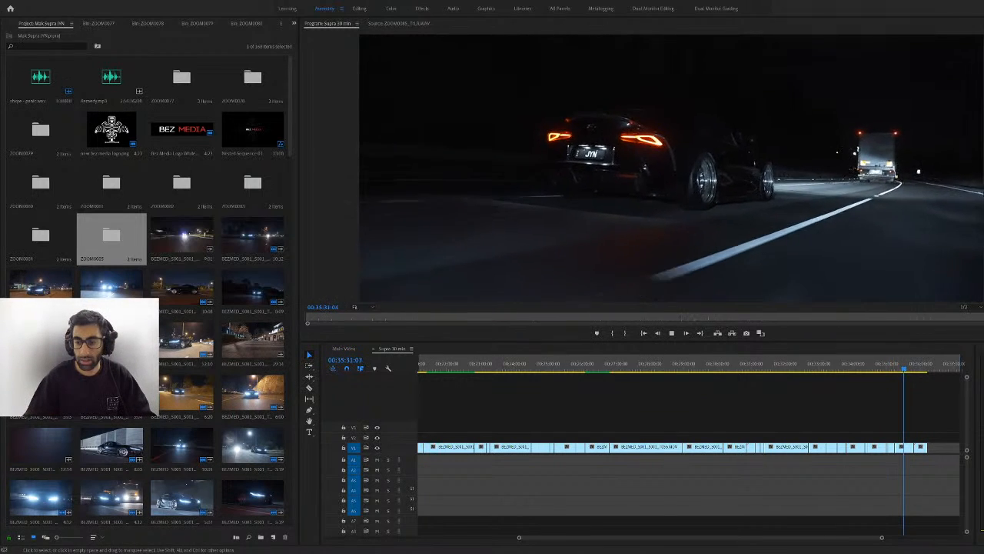
# Scrub back from the truck shot to the empty-road frame at 00:35:14:09 and replay the section
pyautogui.click(908, 371)
pyautogui.moveTo(908, 371); pyautogui.dragTo(900, 374)
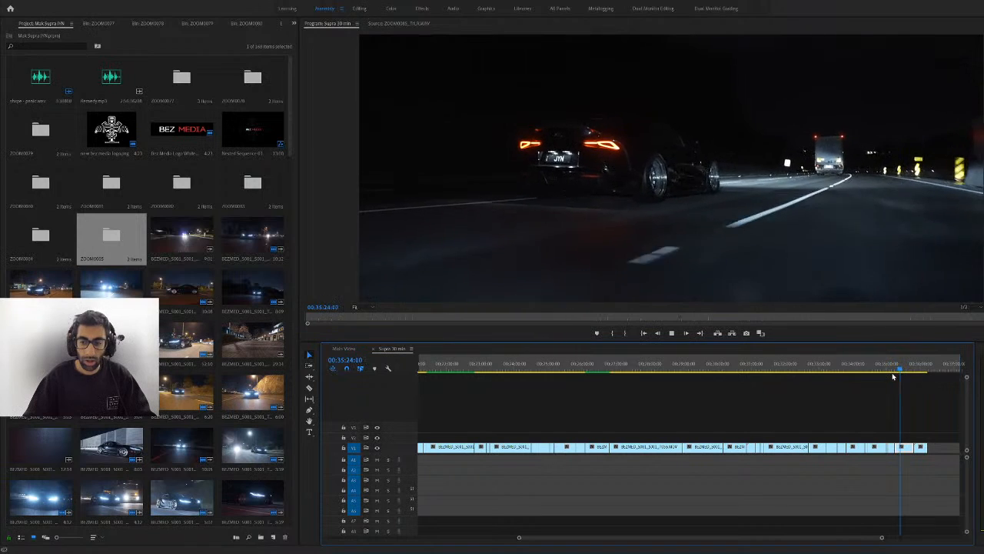
pyautogui.click(892, 369)
pyautogui.moveTo(891, 368); pyautogui.dragTo(895, 370)
pyautogui.press('Right')
pyautogui.press('Right')
pyautogui.press('Right')
pyautogui.press('Right')
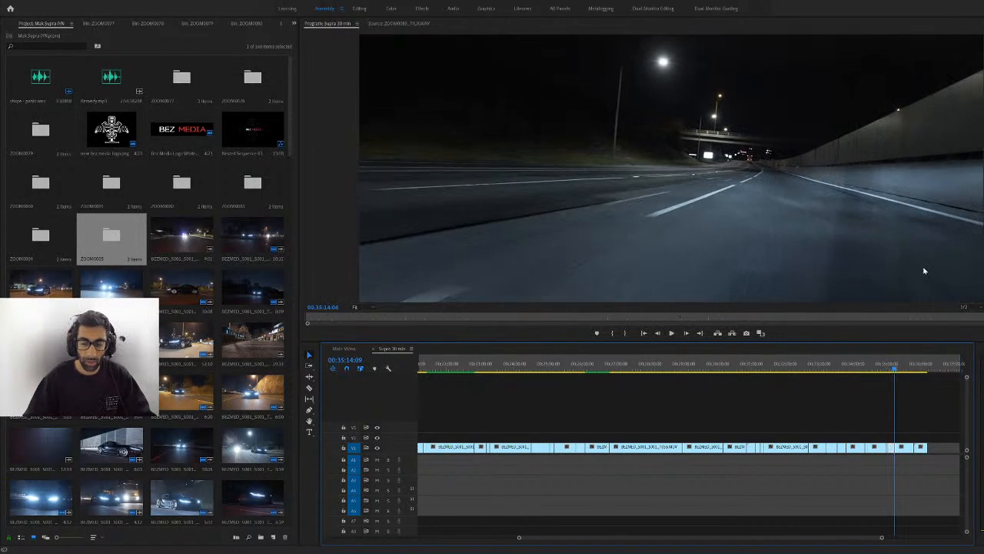
pyautogui.press('space')
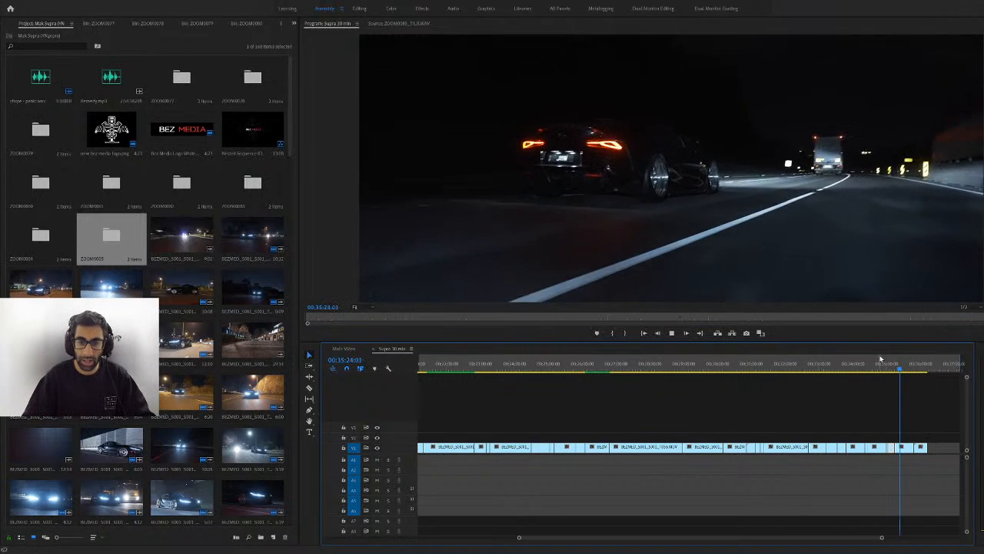
# Go back to the rear three-quarter shots before 00:23:52 and replay them, jumping ahead to the bridge shot at 00:25:54:21
pyautogui.moveTo(905, 366); pyautogui.dragTo(492, 374)
pyautogui.press('space')
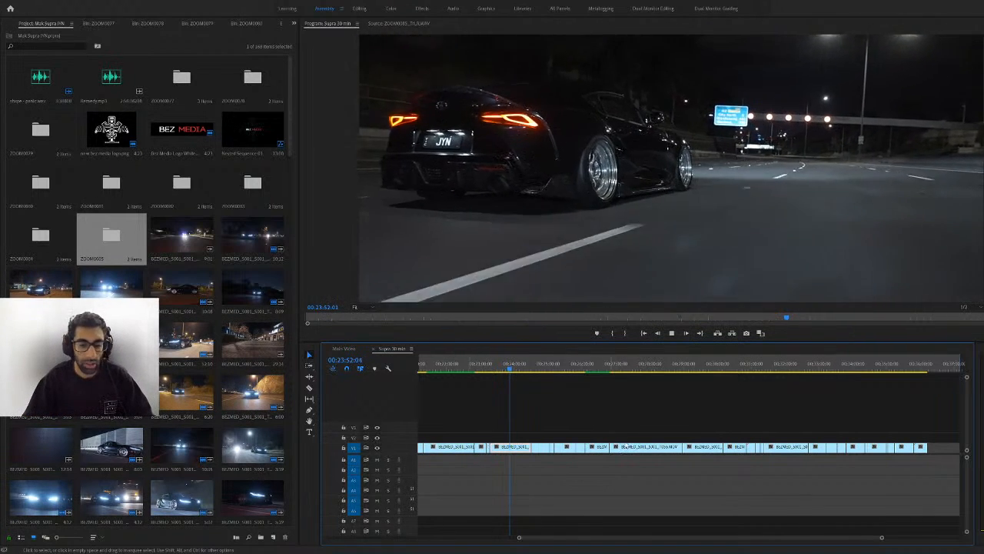
pyautogui.click(582, 370)
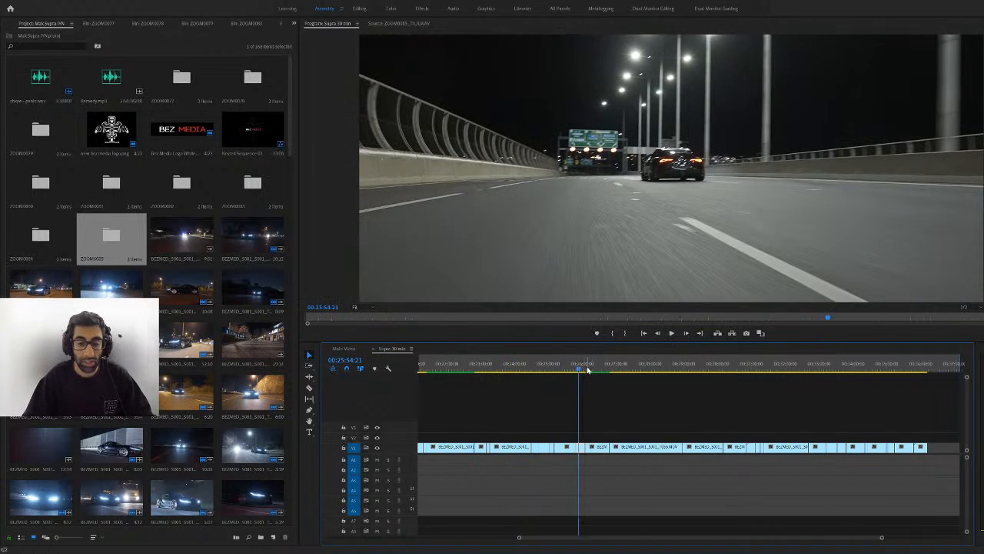
pyautogui.press('-')
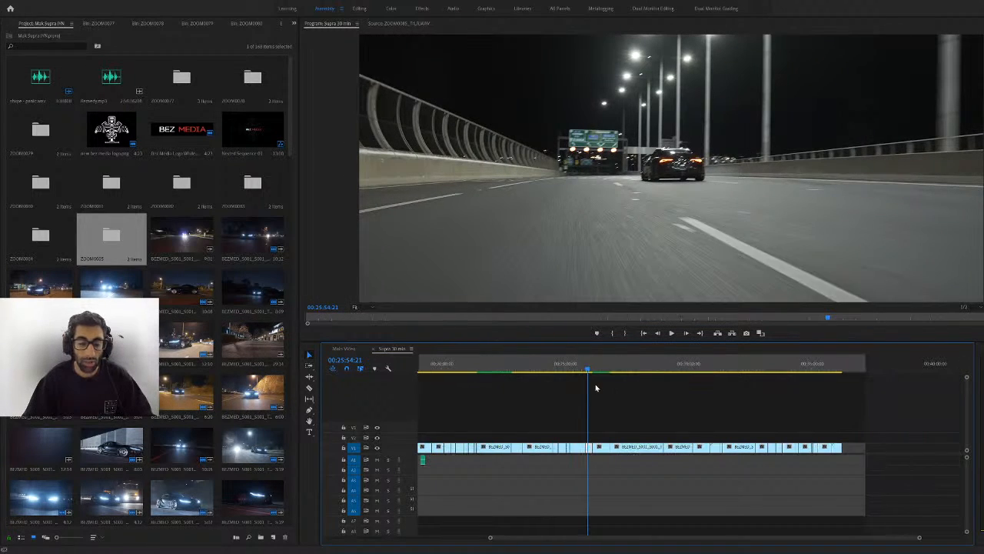
# Scrub across the Supra 30 min sequence to compare shots around 00:19:45, 00:32:57 and 00:33:28, ending at 00:23:07:03
pyautogui.click(507, 363)
pyautogui.scroll(10, 504, 364)
pyautogui.scroll(-4, 502, 365)
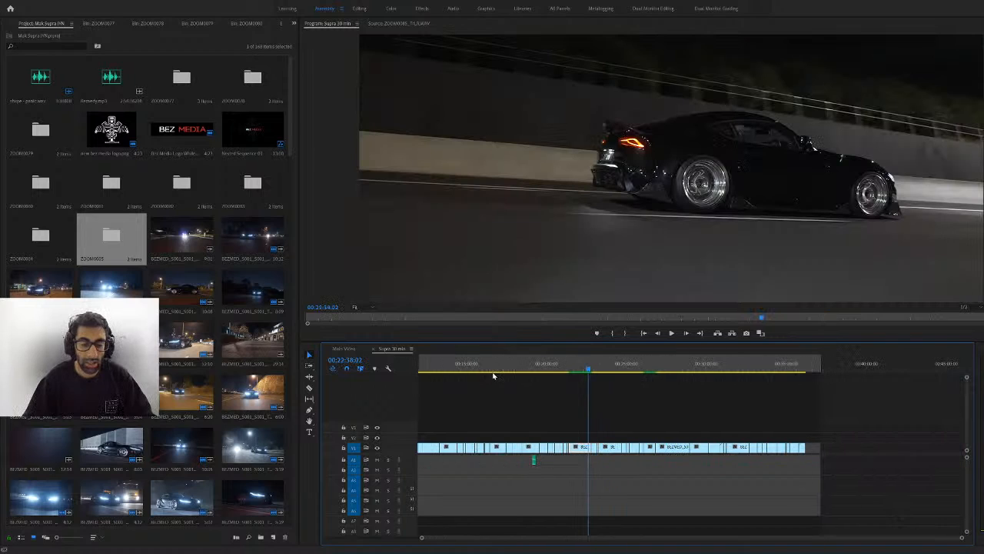
pyautogui.moveTo(488, 369); pyautogui.dragTo(543, 370)
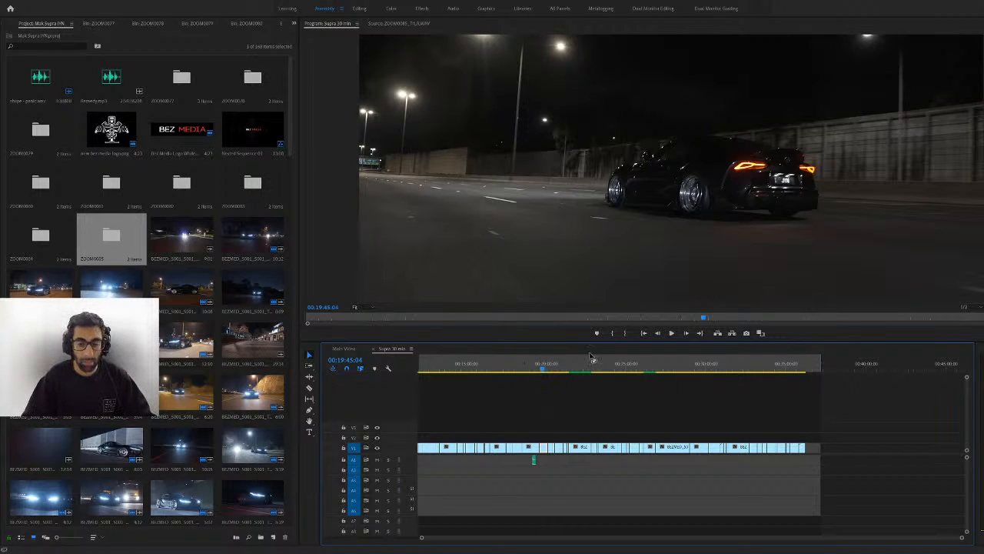
pyautogui.moveTo(688, 370); pyautogui.dragTo(753, 377)
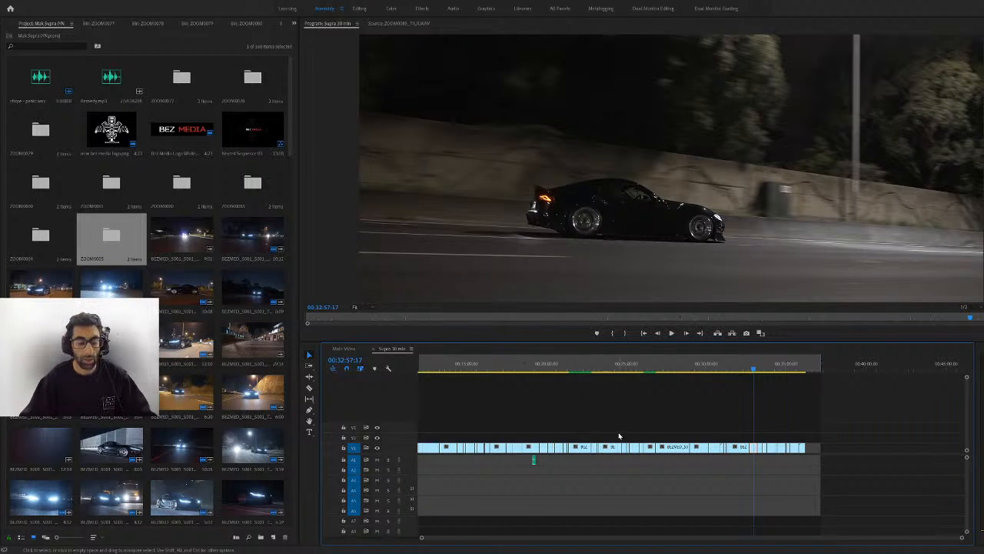
pyautogui.click(763, 370)
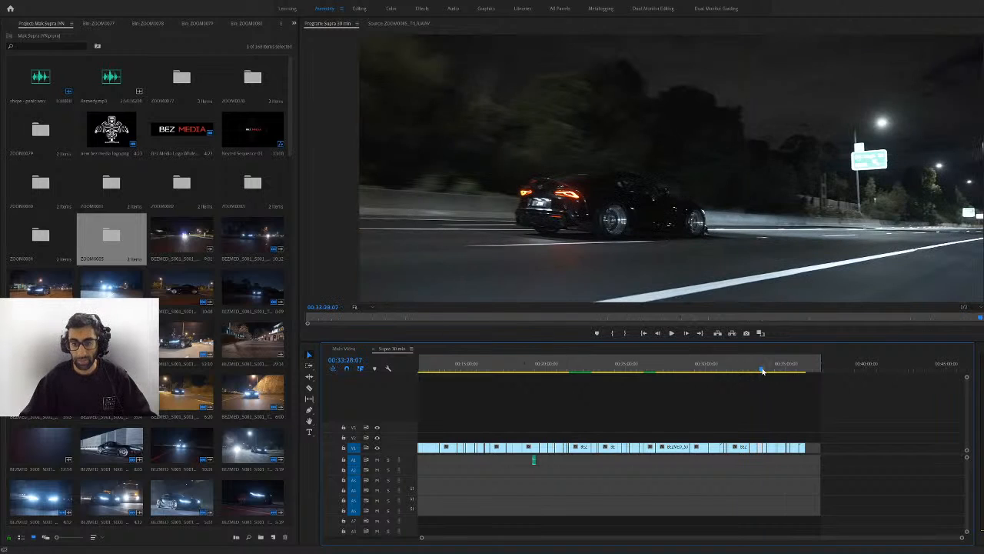
pyautogui.moveTo(791, 371); pyautogui.dragTo(597, 404)
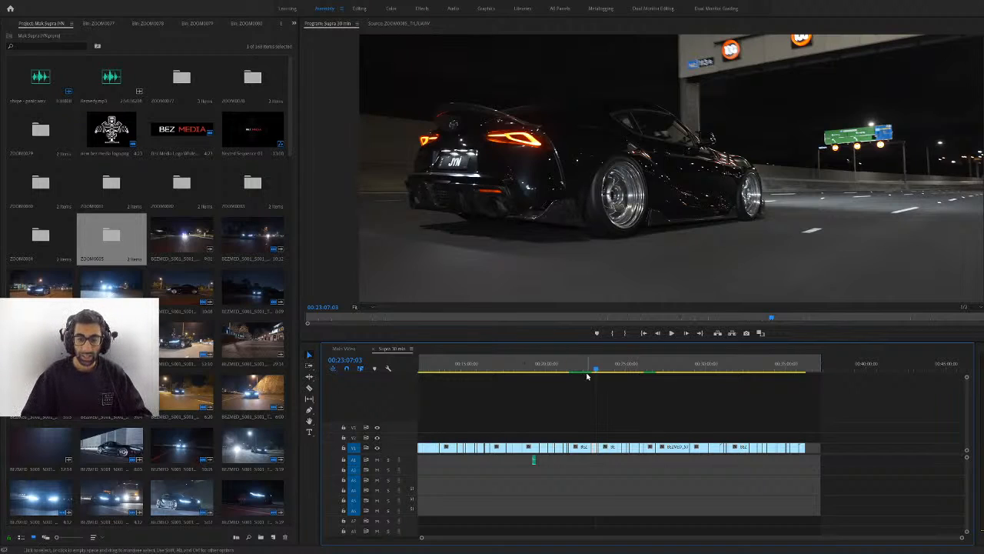
# Replay the Supra footage from 00:23:53:00 into the tunnel shot, and again from about 00:21:01
pyautogui.click(608, 373)
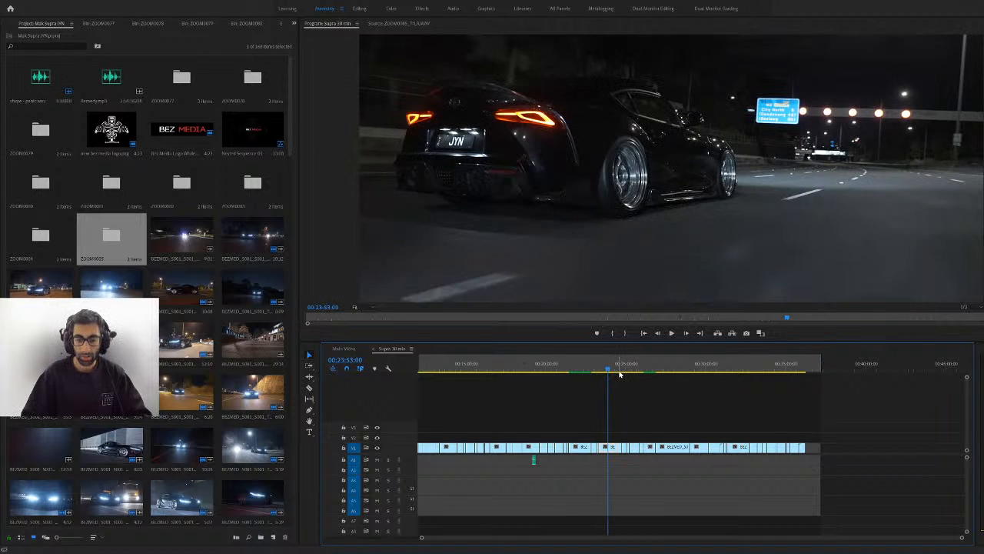
pyautogui.press('space')
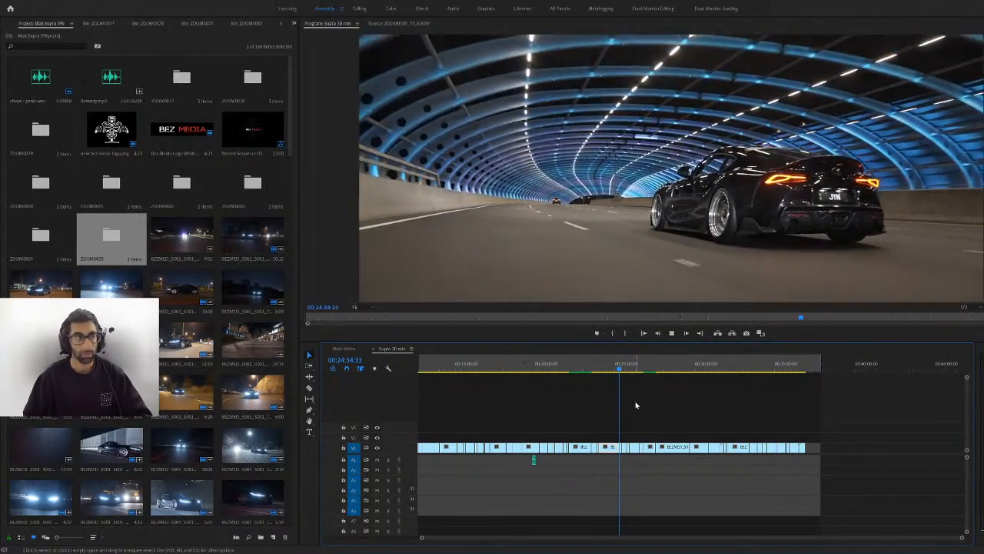
pyautogui.press('space')
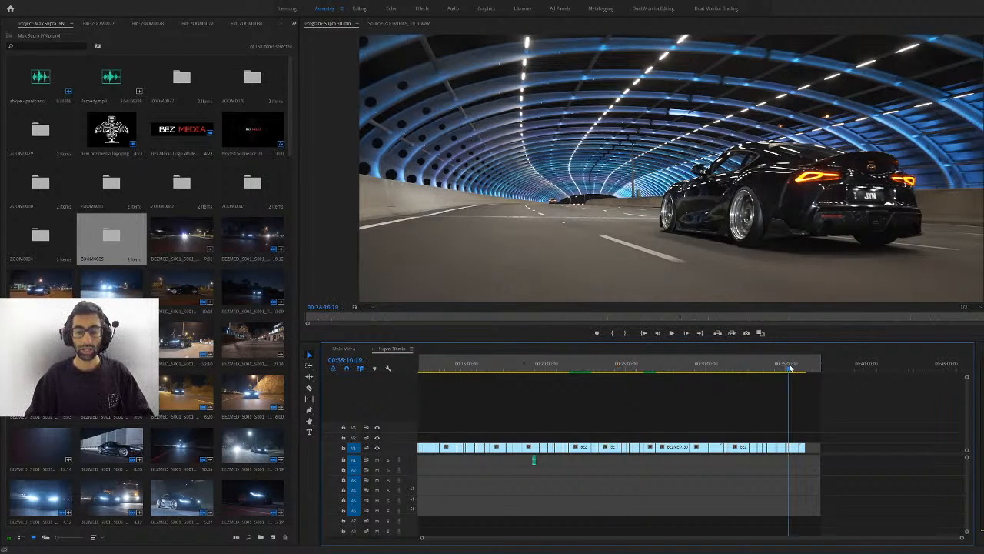
pyautogui.click(563, 376)
pyautogui.press('space')
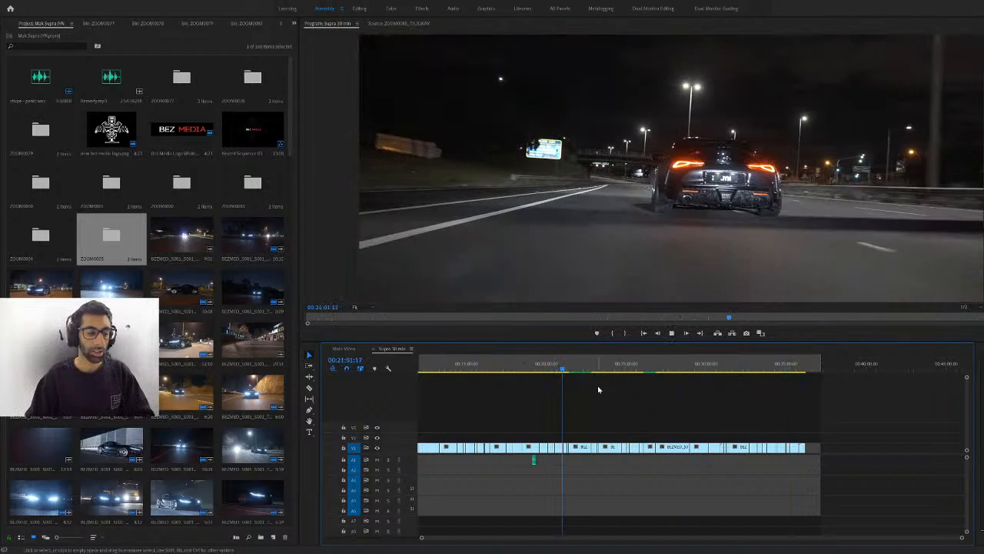
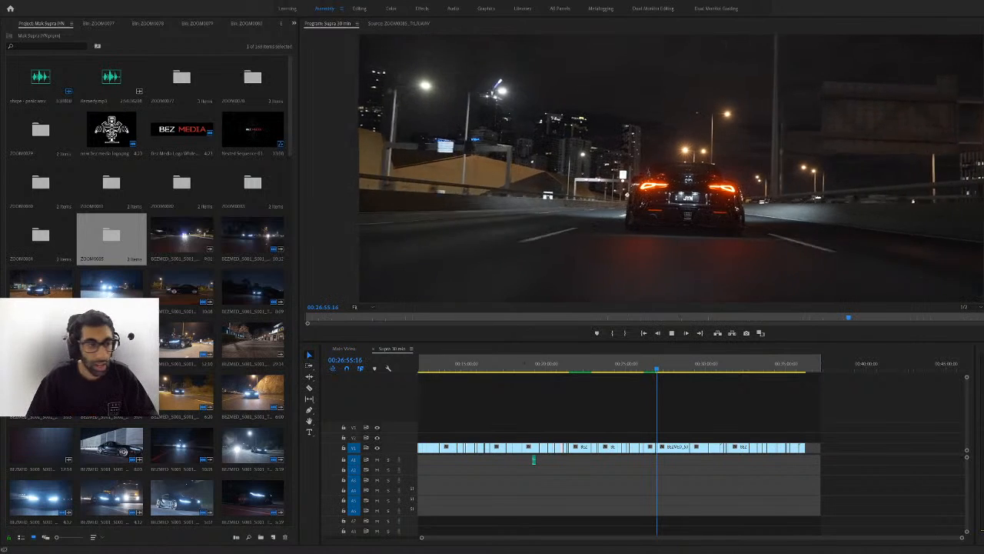
pyautogui.click(599, 318)
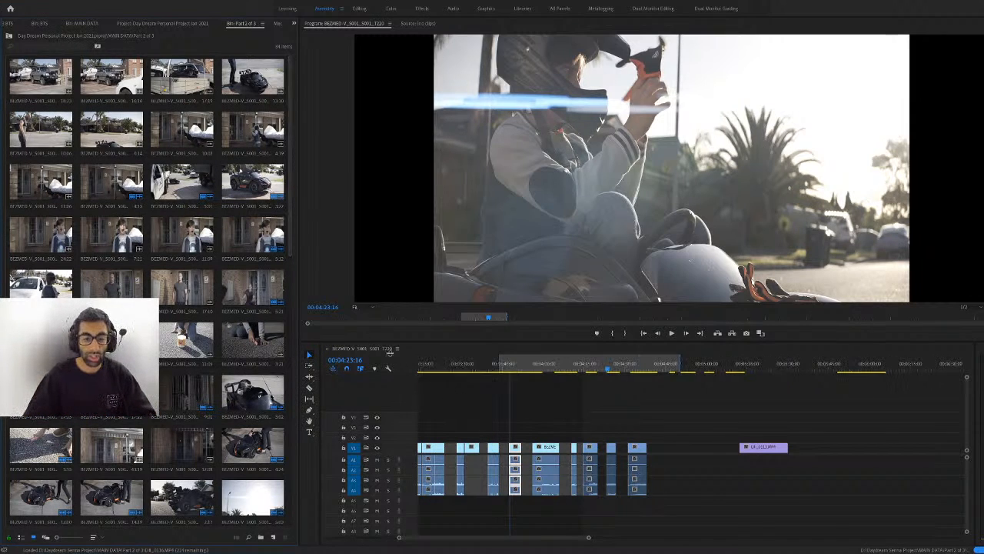
# Compare the shot of the man holding the bag around 00:01:37 with the boy running outside around 00:01:48 to 00:01:50 in the Day Dream sequence
pyautogui.scroll(5, 580, 422)
pyautogui.scroll(2, 451, 369)
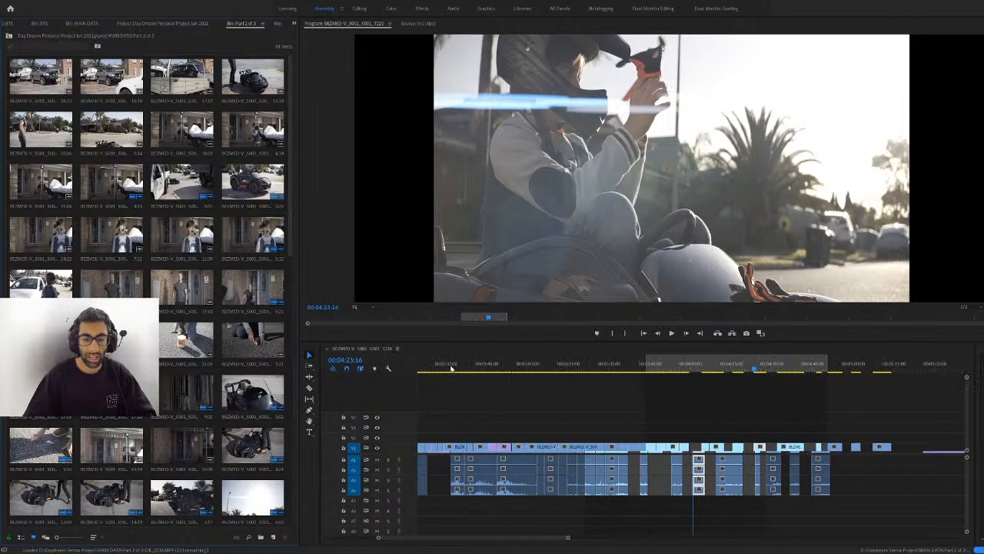
pyautogui.scroll(-2, 437, 413)
pyautogui.scroll(4, 436, 415)
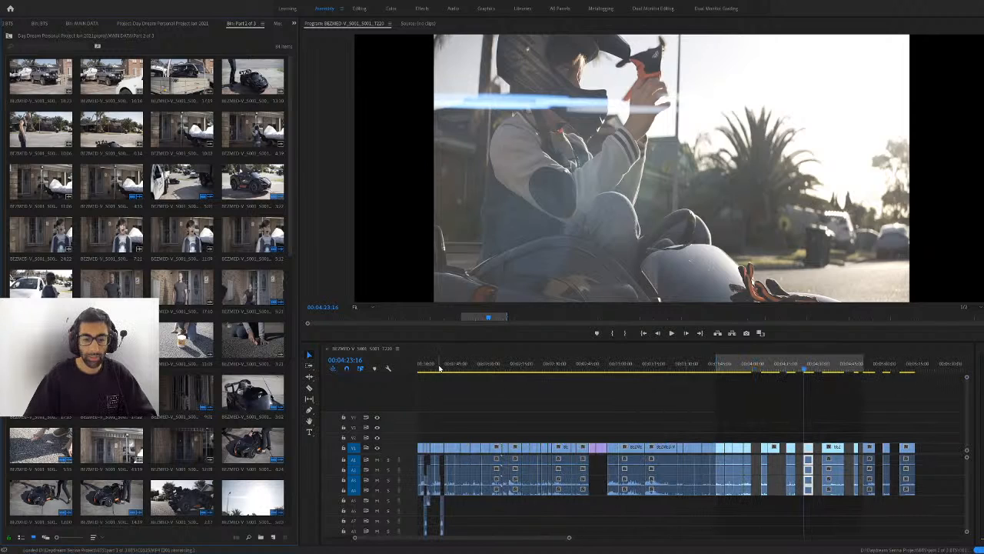
pyautogui.click(438, 368)
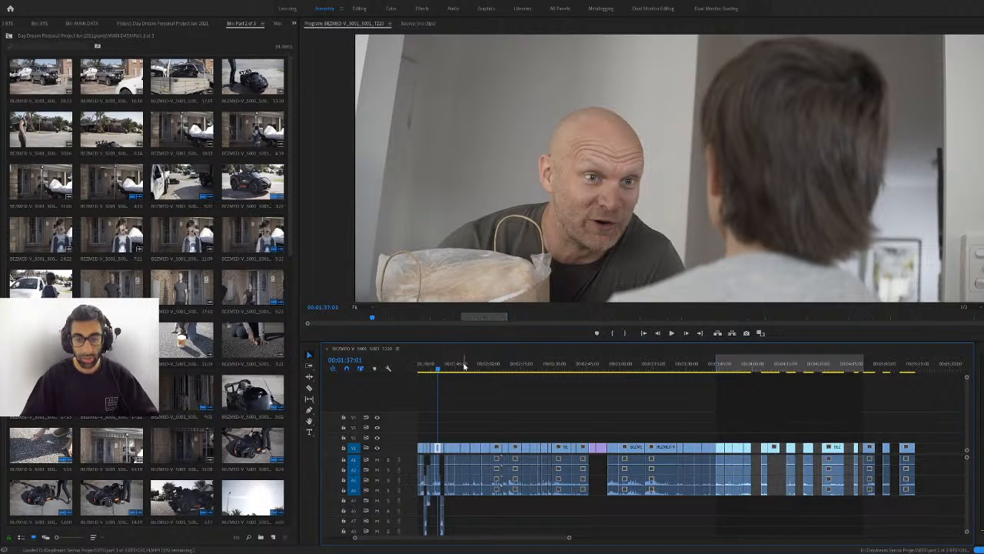
pyautogui.click(464, 367)
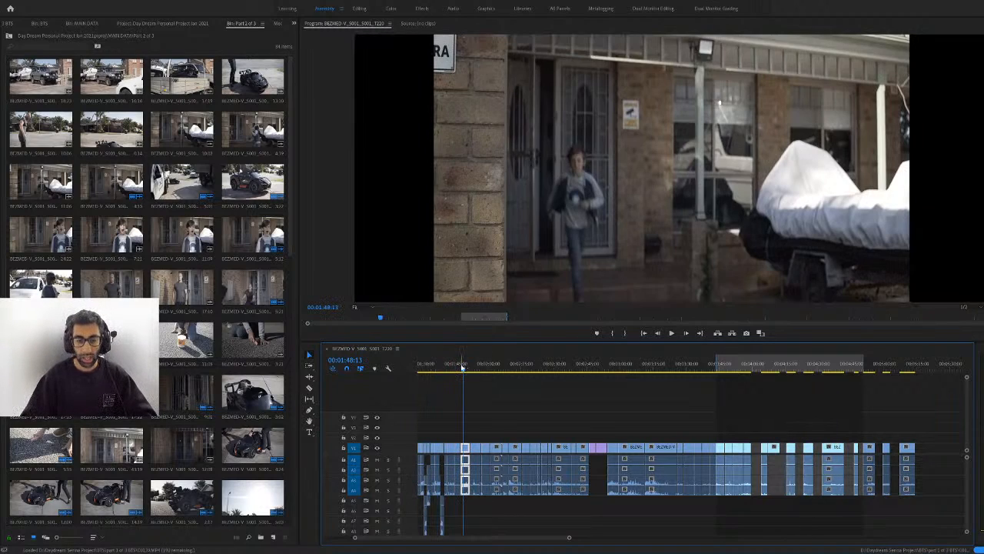
pyautogui.moveTo(461, 368); pyautogui.dragTo(467, 370)
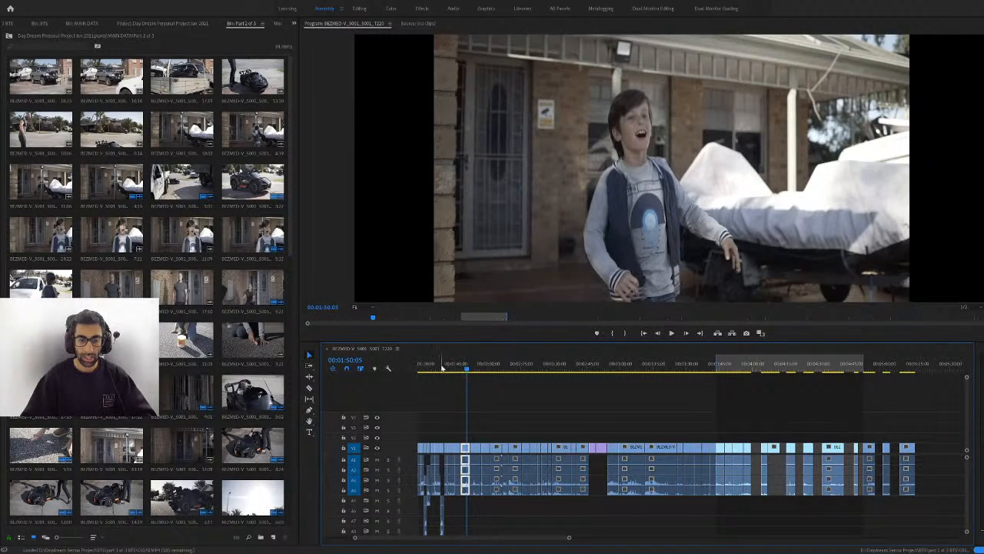
pyautogui.click(441, 368)
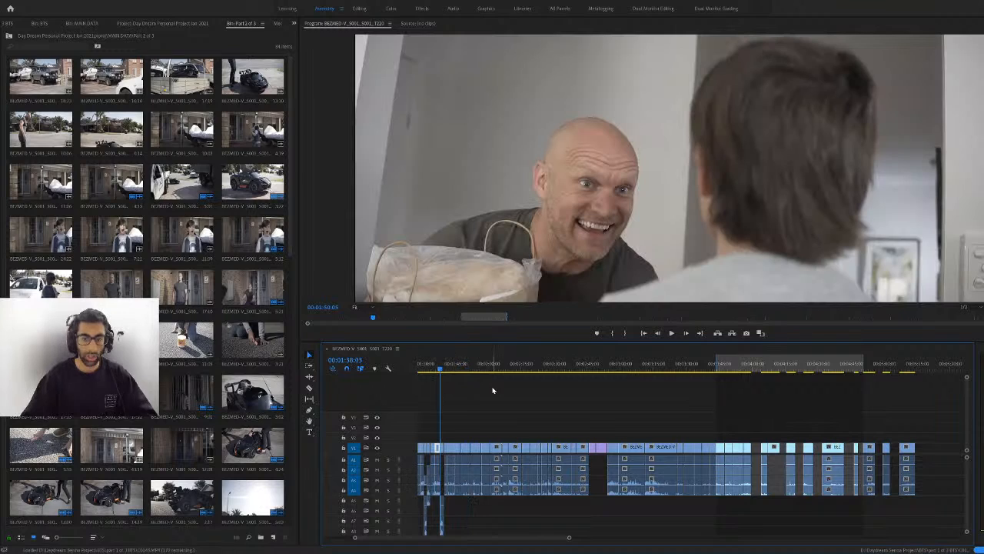
# Skim the driveway shots from the parked toy car at 00:01:54:13 to the chalk tub shot at 00:02:22:22
pyautogui.press('=')
pyautogui.press('=')
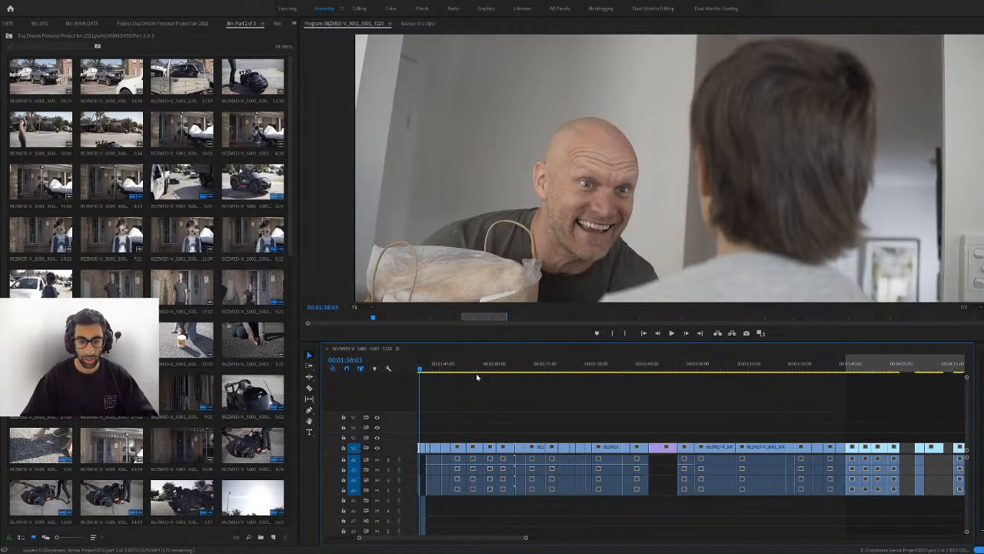
pyautogui.click(473, 369)
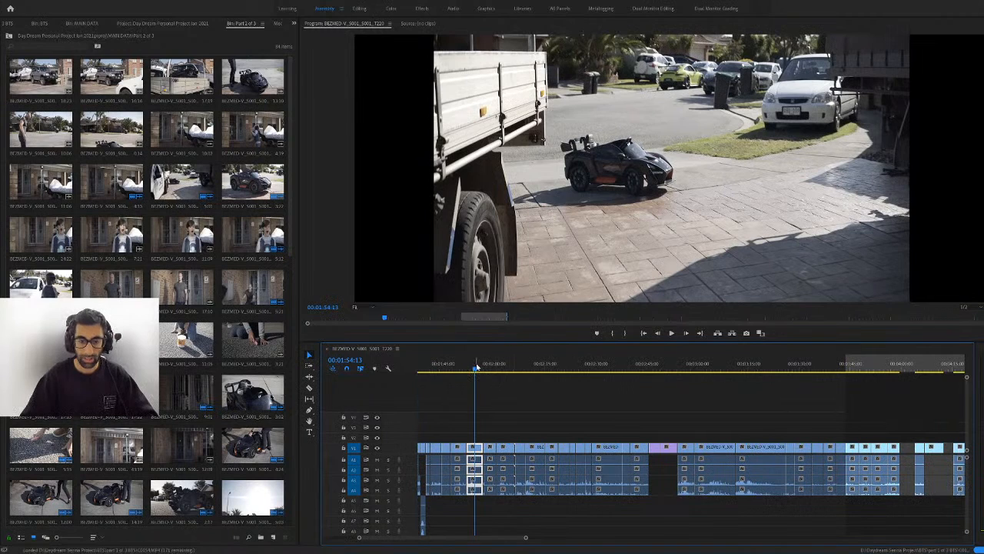
pyautogui.click(496, 369)
pyautogui.moveTo(510, 368); pyautogui.dragTo(522, 371)
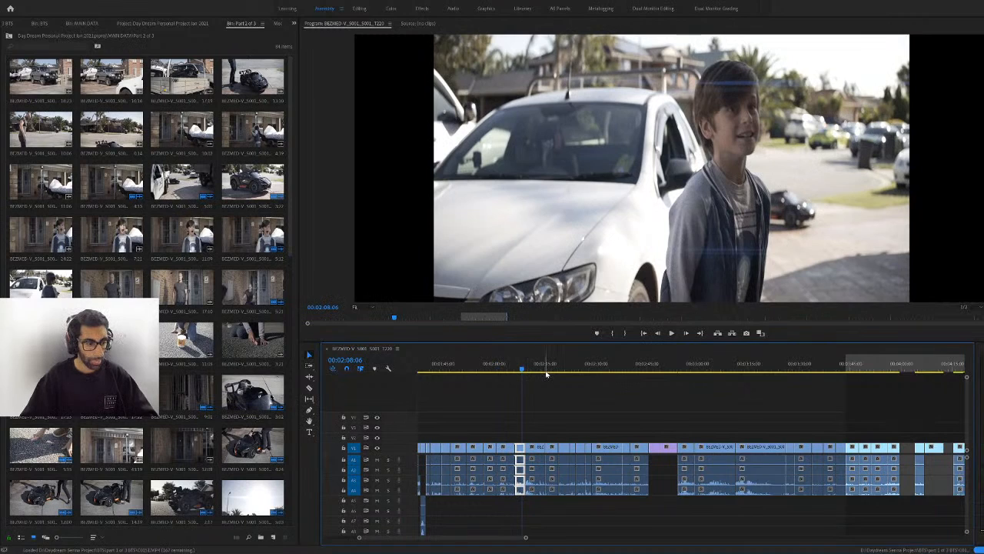
pyautogui.click(547, 374)
pyautogui.moveTo(547, 374); pyautogui.dragTo(573, 374)
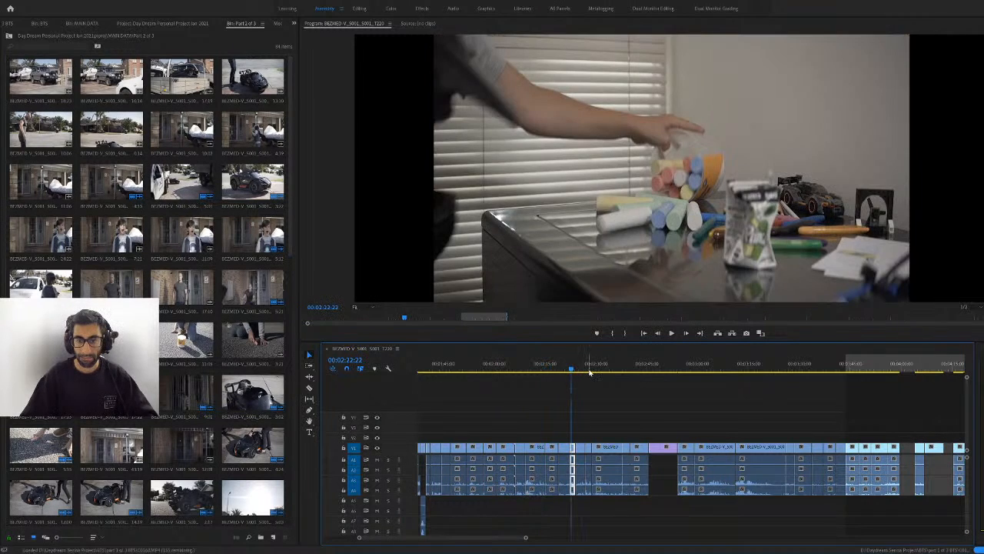
# Skim the toy car shots from 00:02:55:11 to the car being set down on the road at 00:03:09:16
pyautogui.click(643, 367)
pyautogui.click(682, 361)
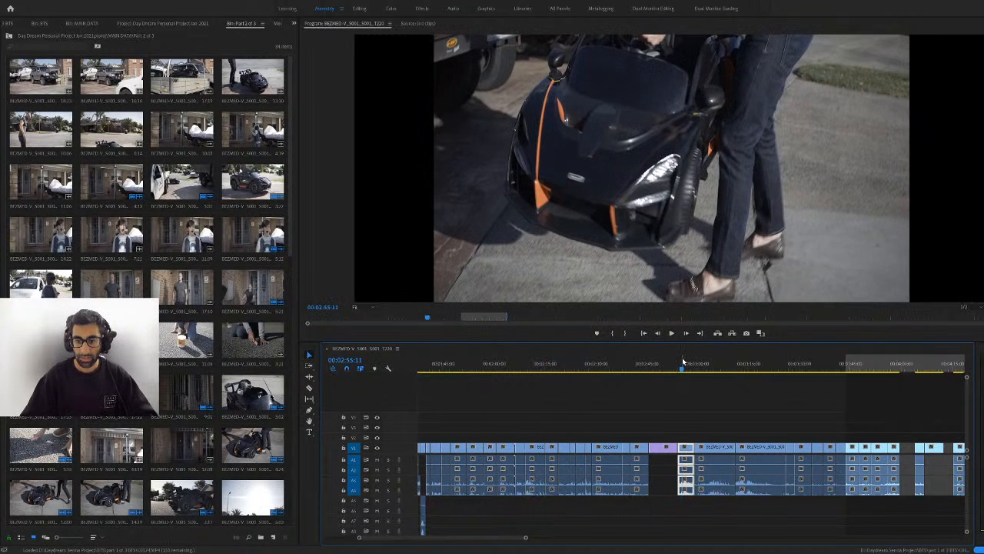
pyautogui.click(697, 364)
pyautogui.click(731, 369)
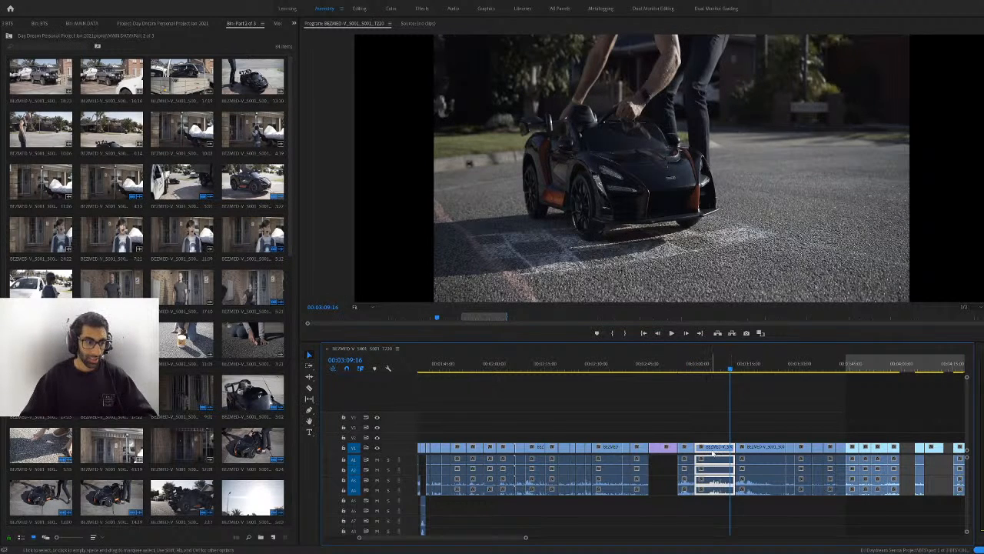
# Skim the wider edit from the two boys gaming at 00:01:19:02 to the man carrying the toy car at 00:03:02:16
pyautogui.keyDown('alt'); pyautogui.scroll(-6, 717, 446); pyautogui.keyUp('alt')
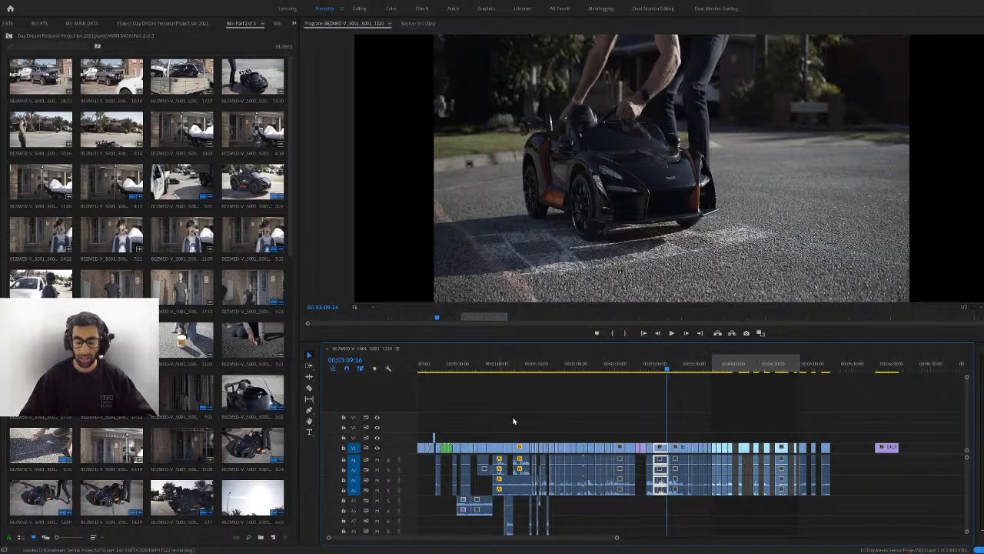
pyautogui.click(523, 370)
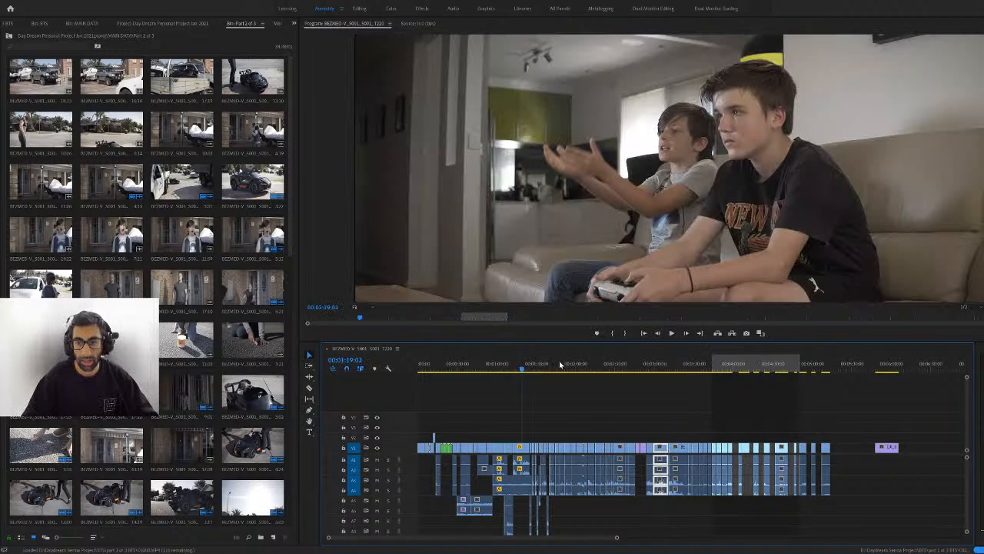
pyautogui.click(570, 365)
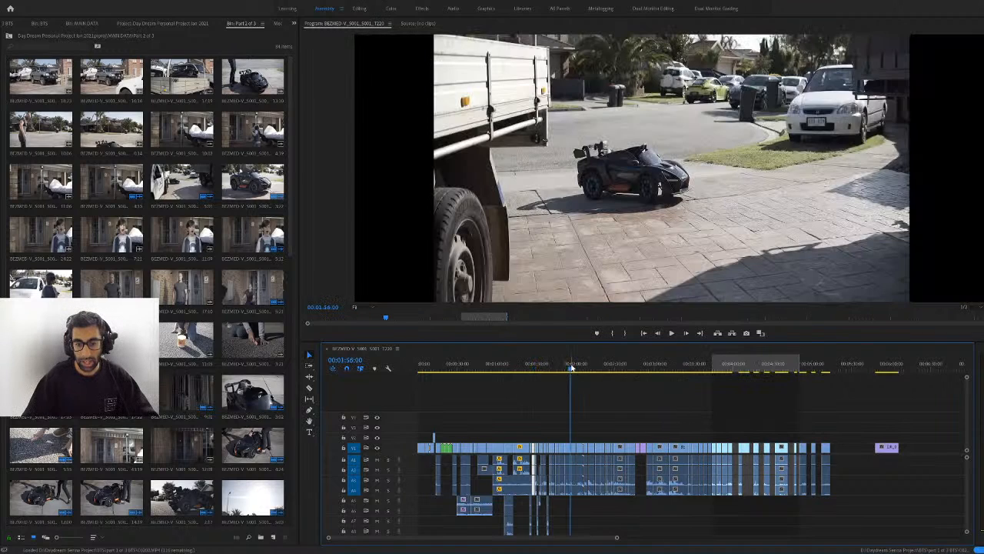
pyautogui.click(627, 369)
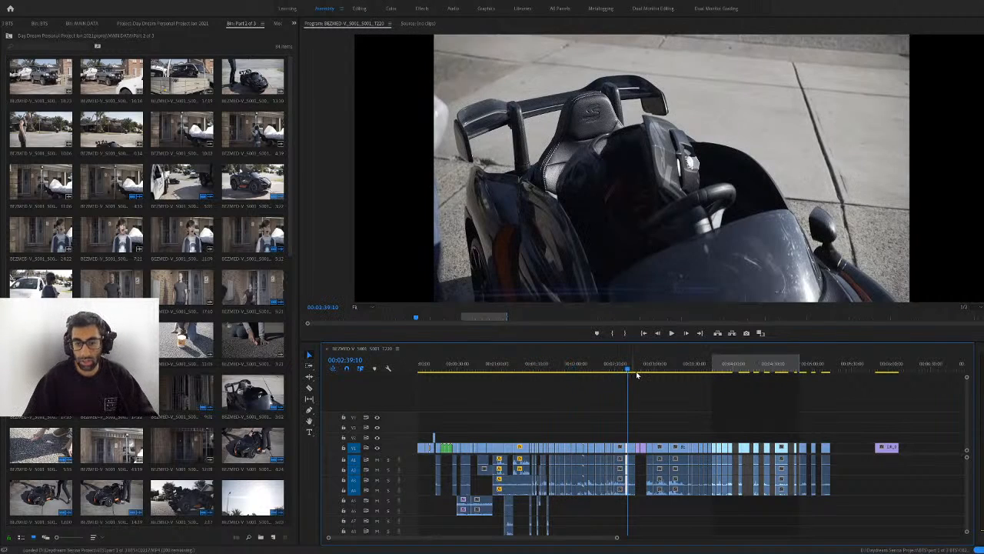
pyautogui.click(659, 370)
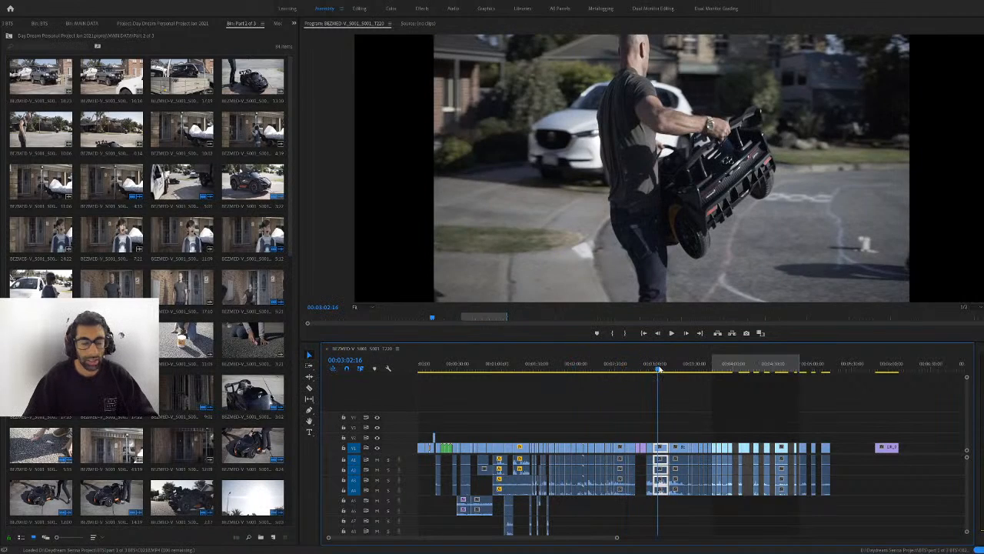
# Review the indoor story from the opening desk shot at 00:00:03:10 through the model car and couch shots to 00:01:38:15
pyautogui.click(422, 369)
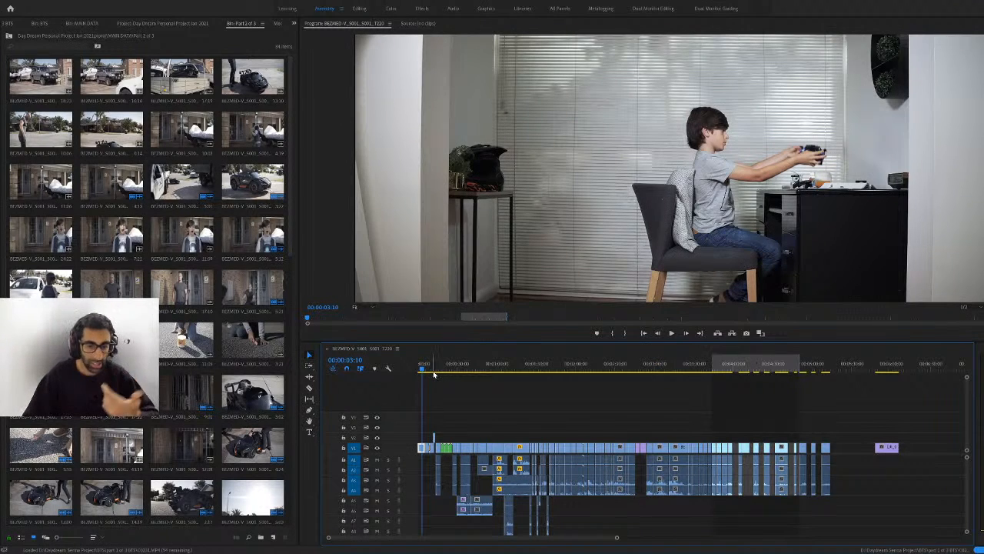
pyautogui.click(460, 369)
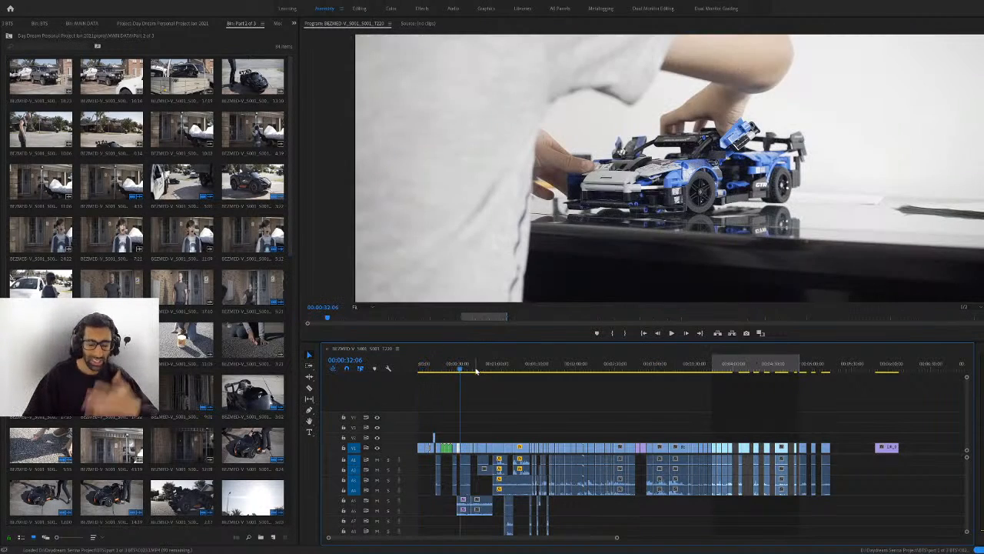
pyautogui.click(475, 369)
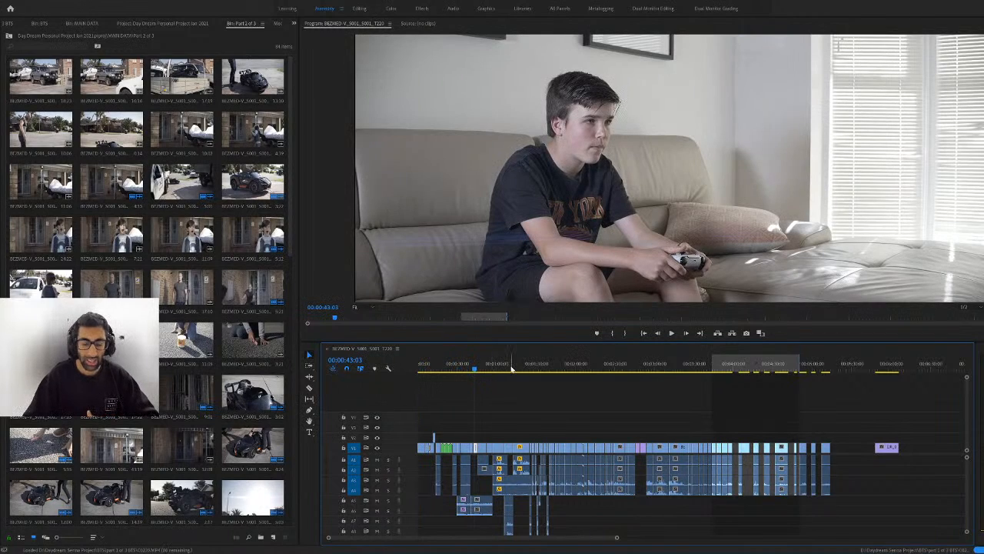
pyautogui.click(510, 369)
pyautogui.click(547, 369)
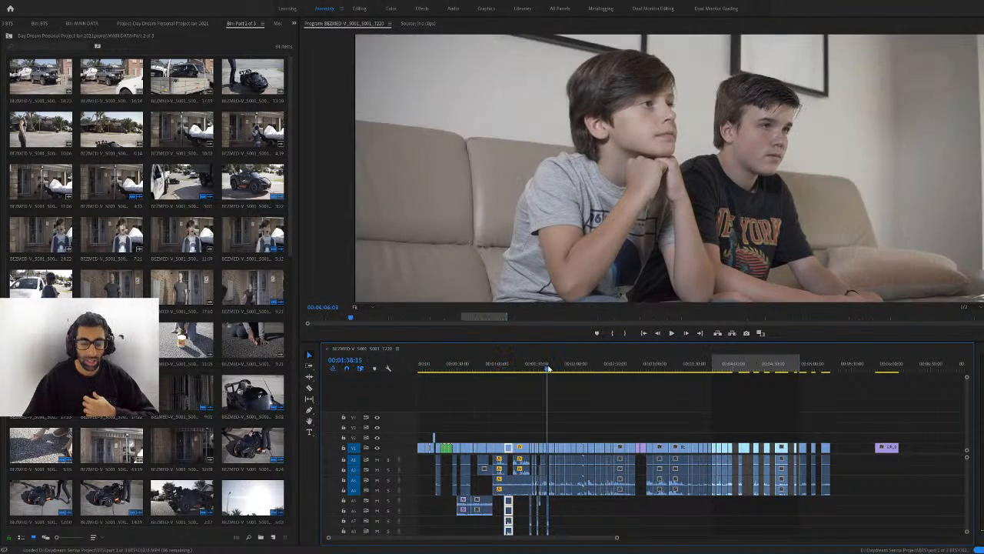
# Review the outdoor story from the driveway shot at 00:01:51:24 to the toy car left on the road at 00:03:22:13
pyautogui.click(566, 369)
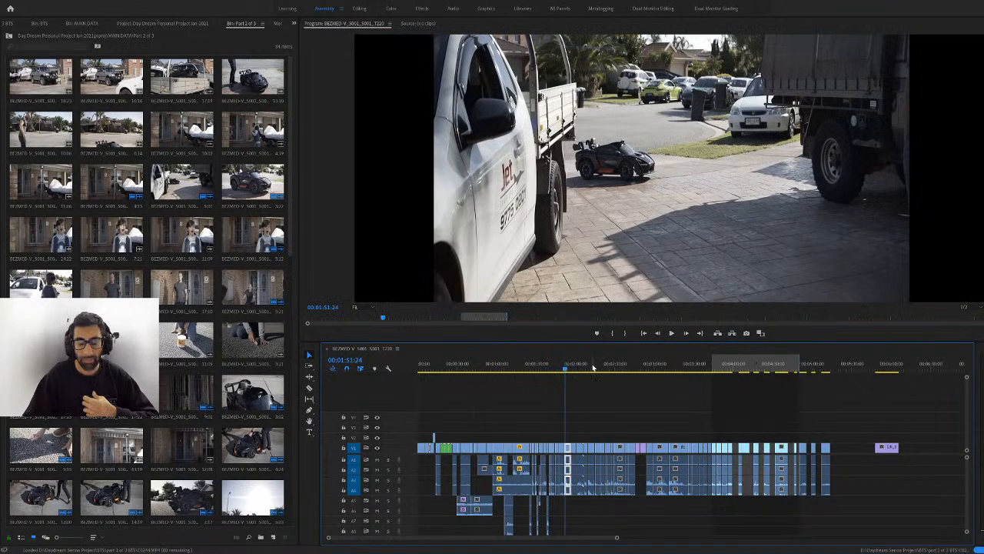
pyautogui.click(603, 368)
pyautogui.click(677, 368)
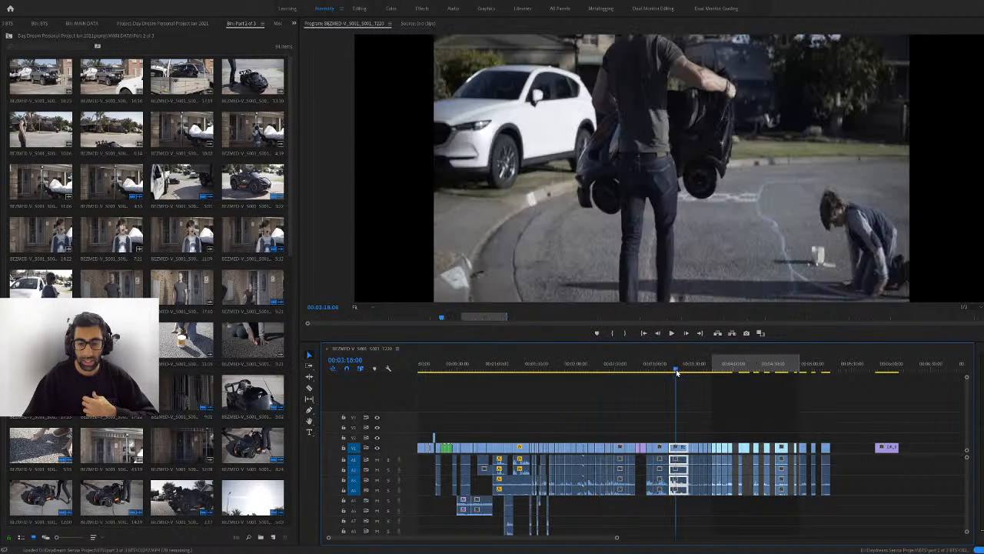
pyautogui.click(666, 369)
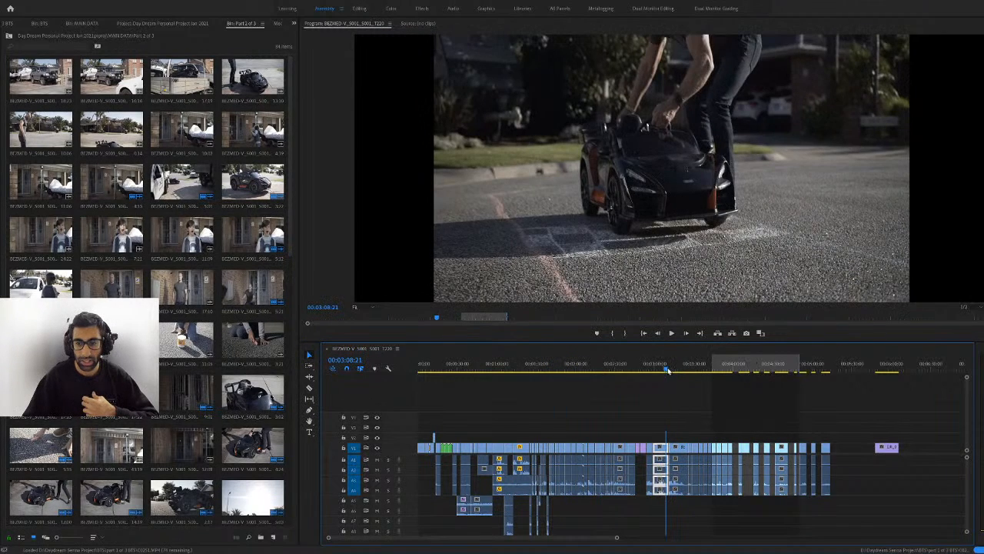
pyautogui.click(684, 369)
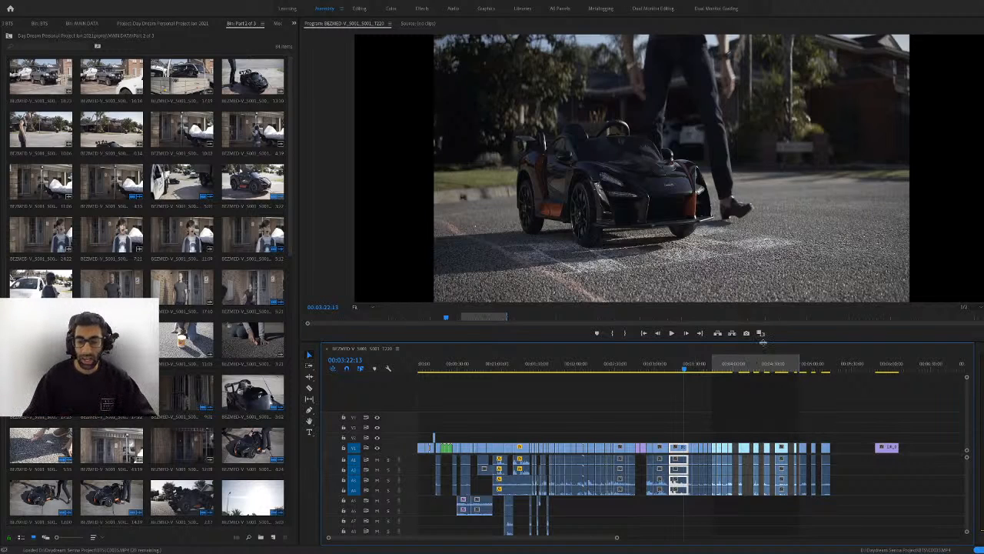
# Play the helmet and glove shot at 00:04:36:08, compare it with 00:04:26:02, and jump ahead to the backlit riding shot at 00:05:12:22
pyautogui.click(779, 365)
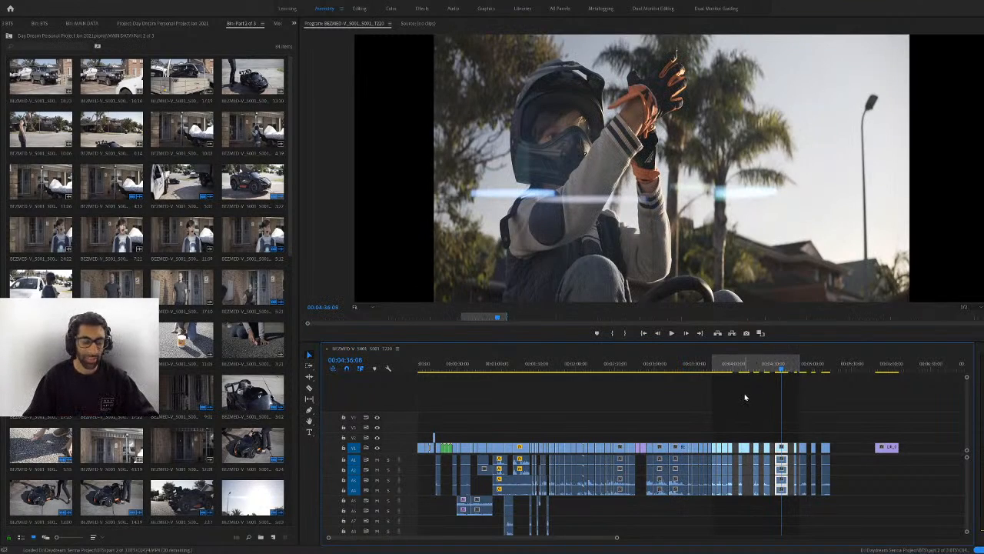
pyautogui.press('space')
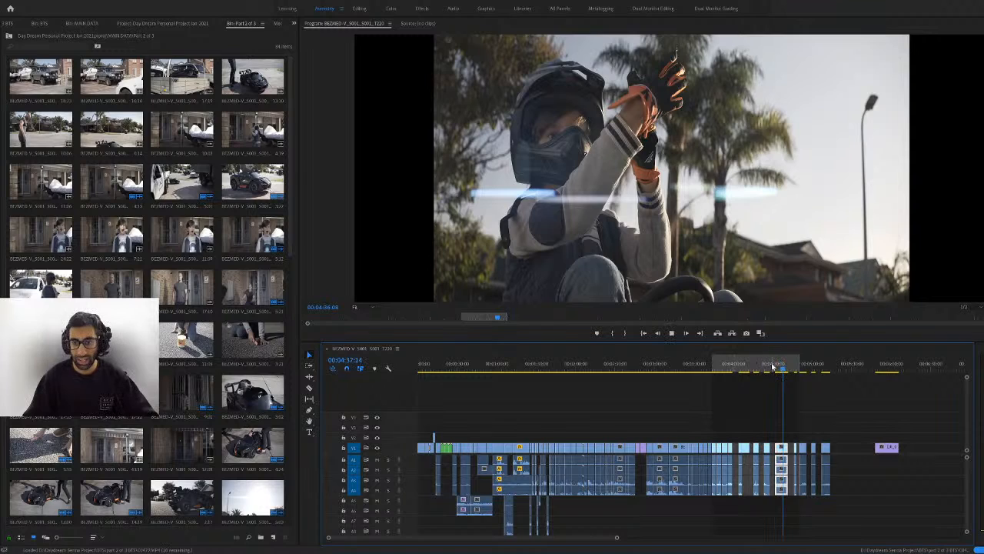
pyautogui.click(767, 366)
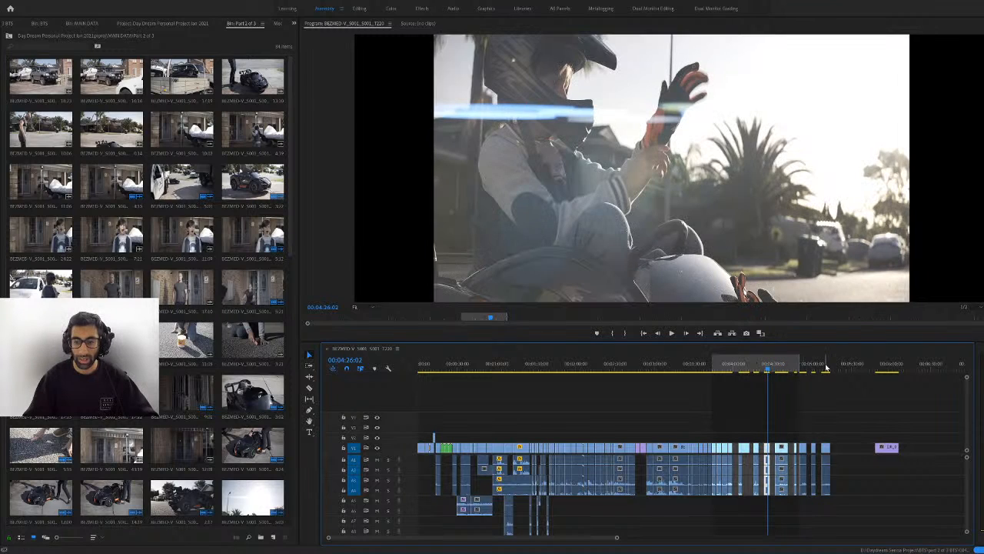
pyautogui.click(797, 367)
pyautogui.click(827, 369)
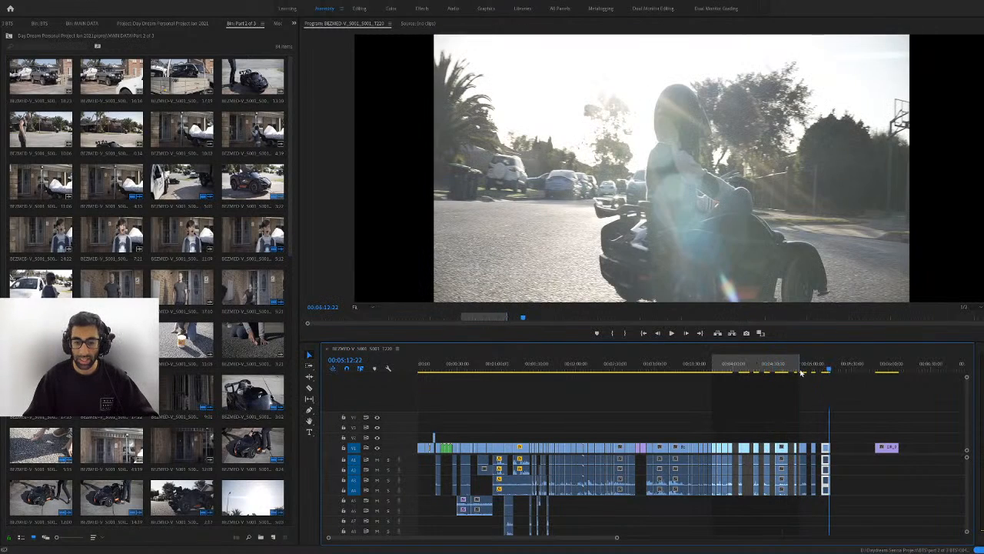
# Skim the edit from the two boys gaming at 00:01:28:17 through the running boy at 00:02:32:07 to the toy car being placed at 00:03:08:14
pyautogui.click(499, 365)
pyautogui.click(533, 366)
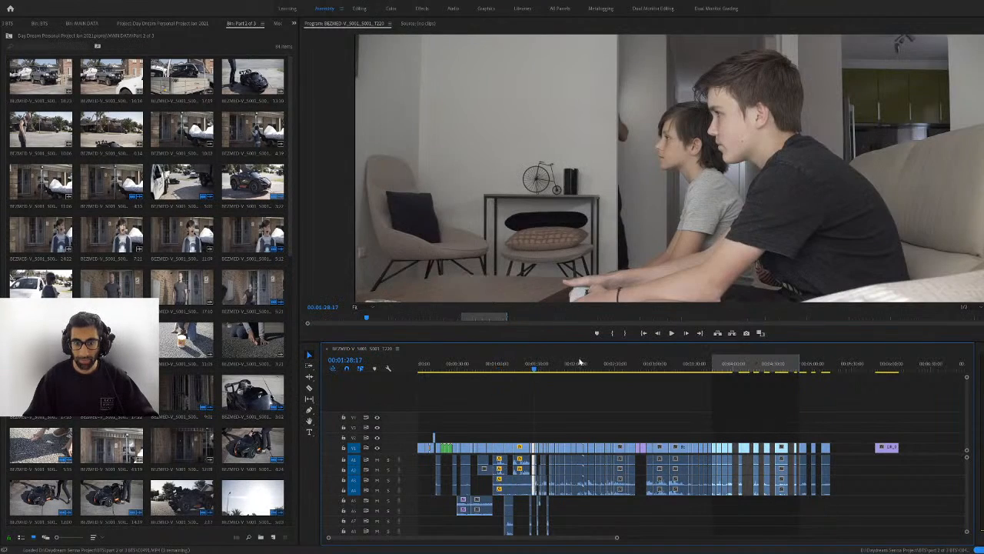
pyautogui.click(579, 361)
pyautogui.click(620, 364)
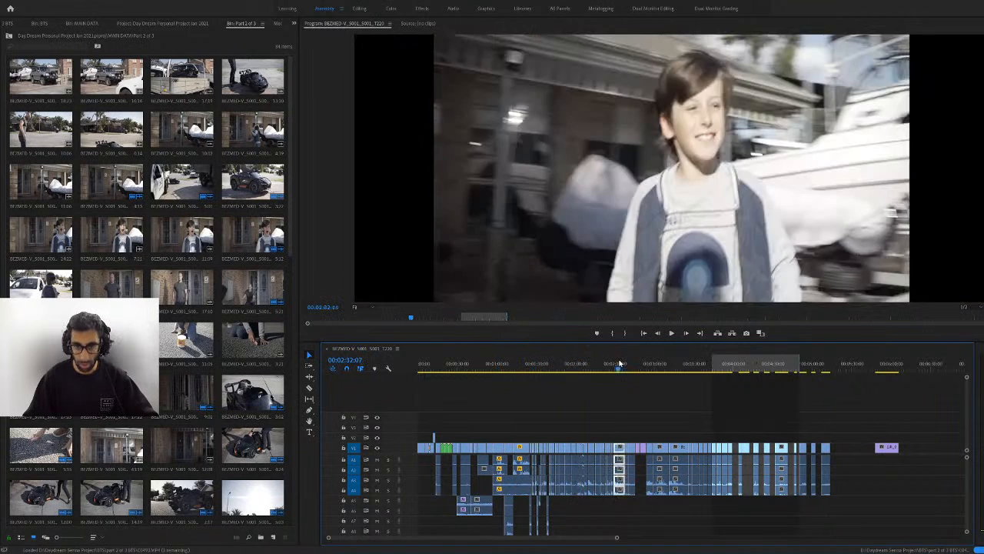
pyautogui.click(628, 365)
pyautogui.click(666, 363)
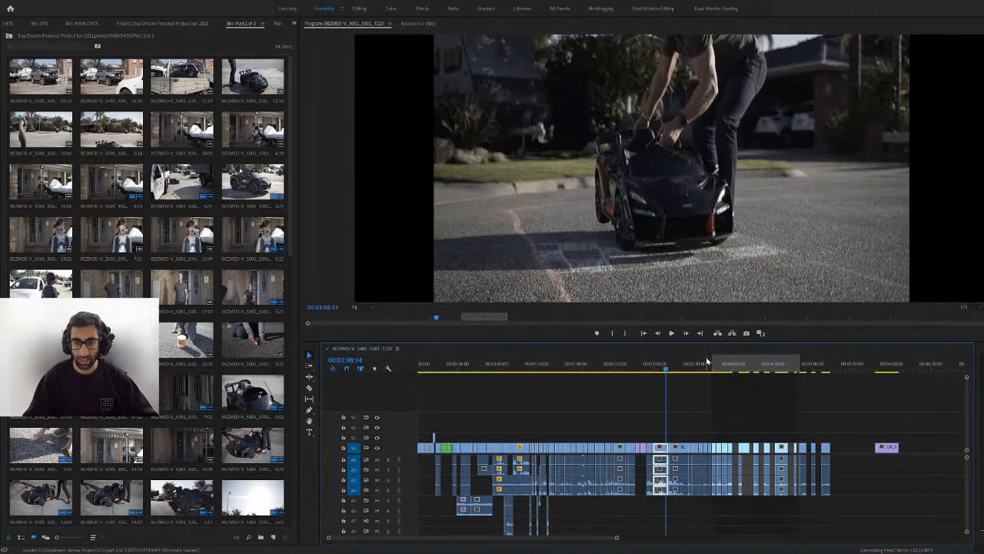
# Review the toy car detail shots from the backlit side view at 00:03:32:18 to the front view at 00:03:53:21
pyautogui.click(714, 366)
pyautogui.press('Up')
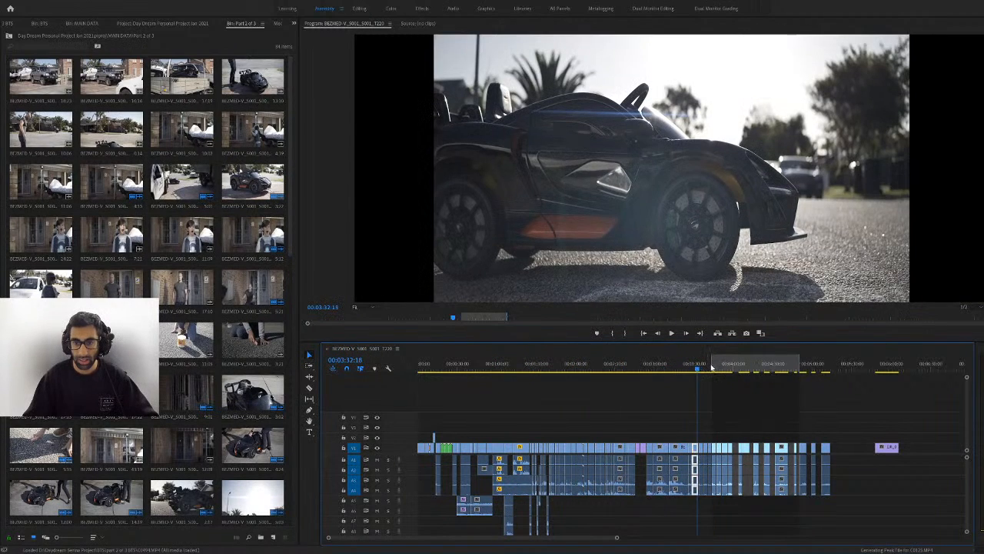
pyautogui.press('Down')
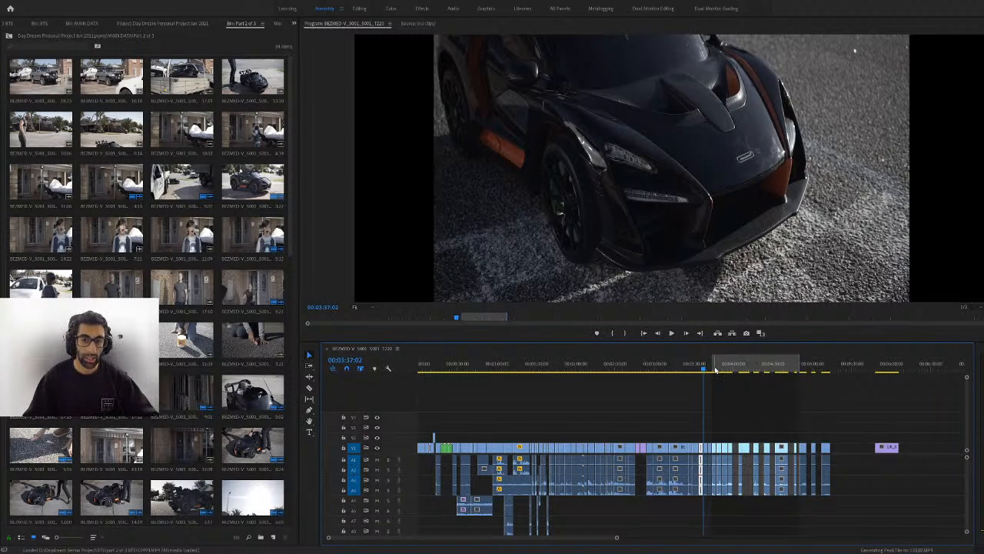
pyautogui.click(715, 370)
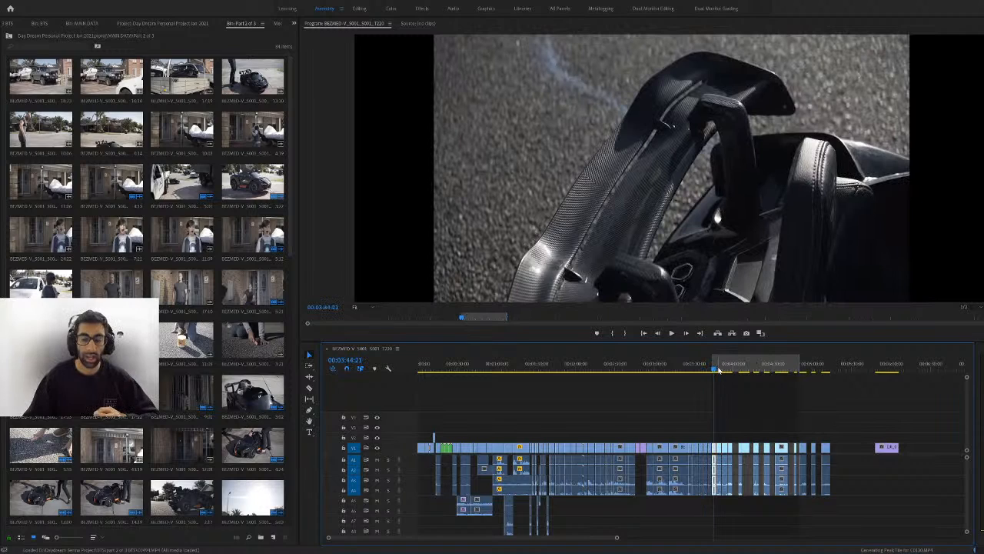
pyautogui.click(722, 369)
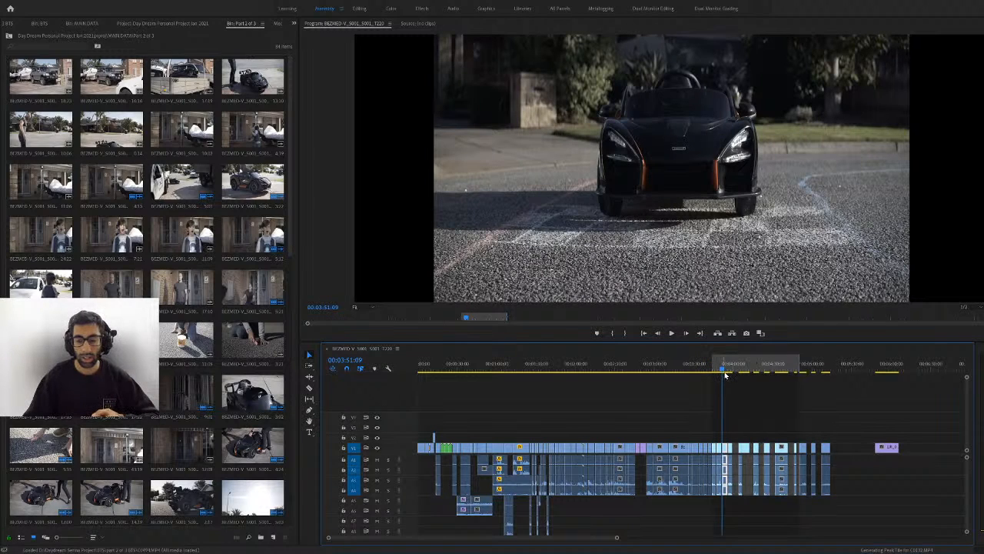
pyautogui.click(726, 370)
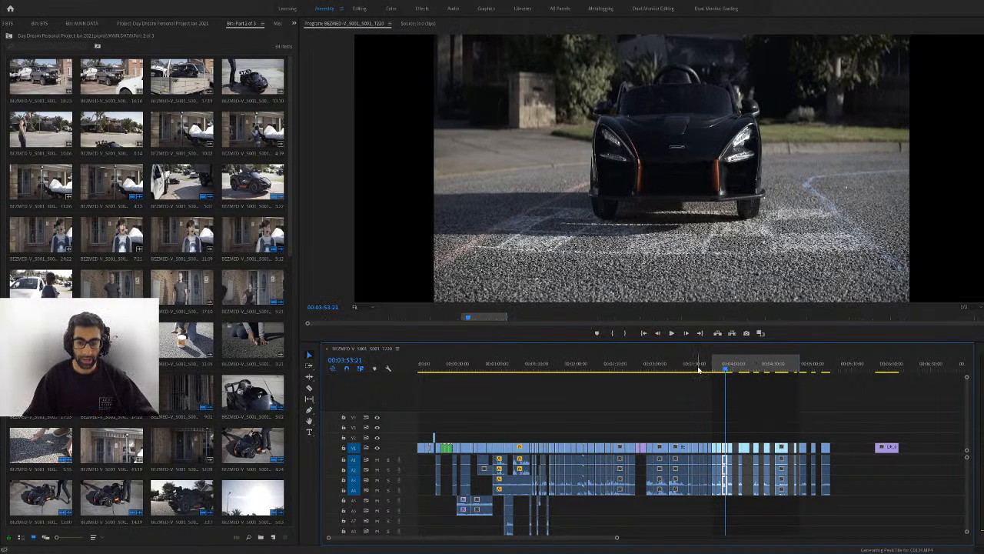
# Step back from the car's rear shot at 00:03:40:20 to the driveway shot at 00:03:11:08 and examine that frame in an enlarged preview
pyautogui.click(707, 370)
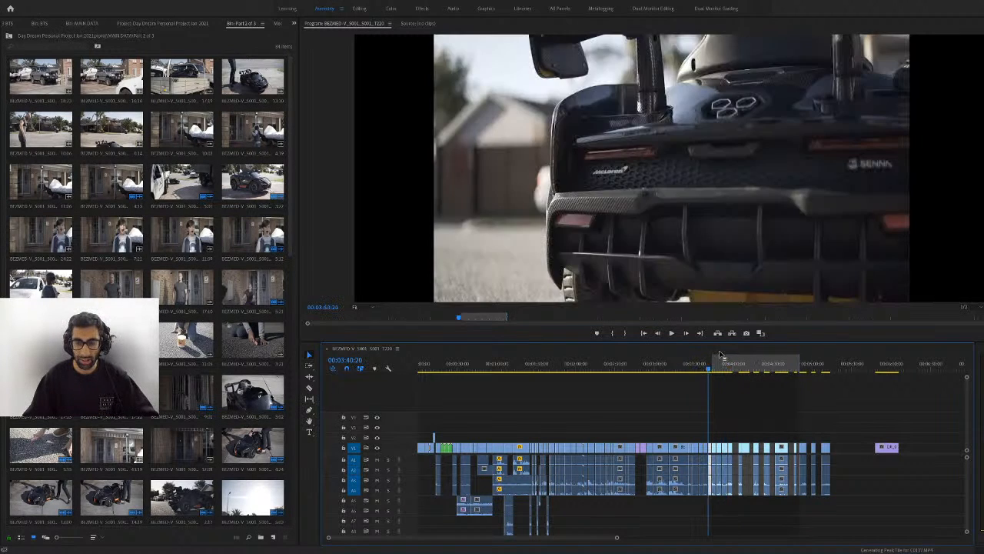
pyautogui.click(690, 370)
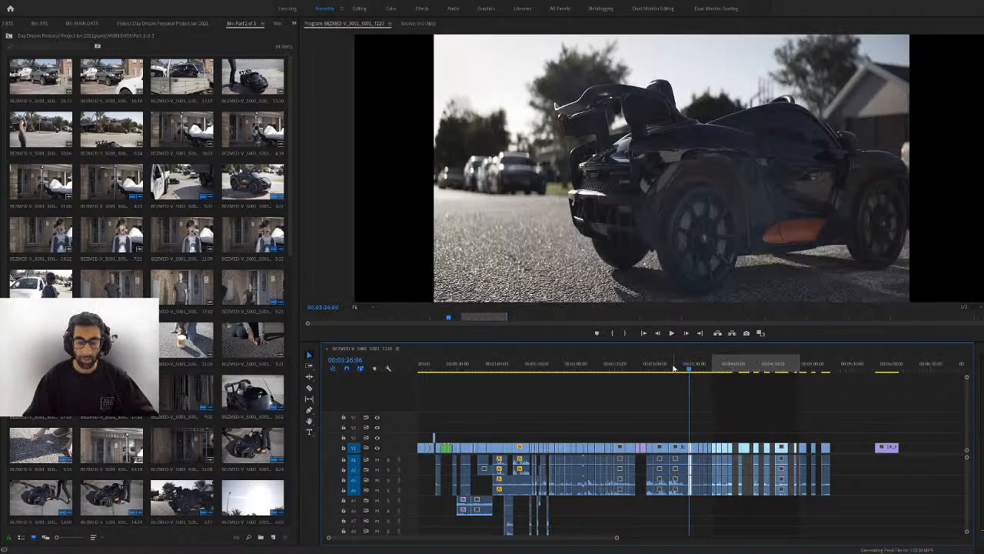
pyautogui.click(671, 370)
pyautogui.click(663, 369)
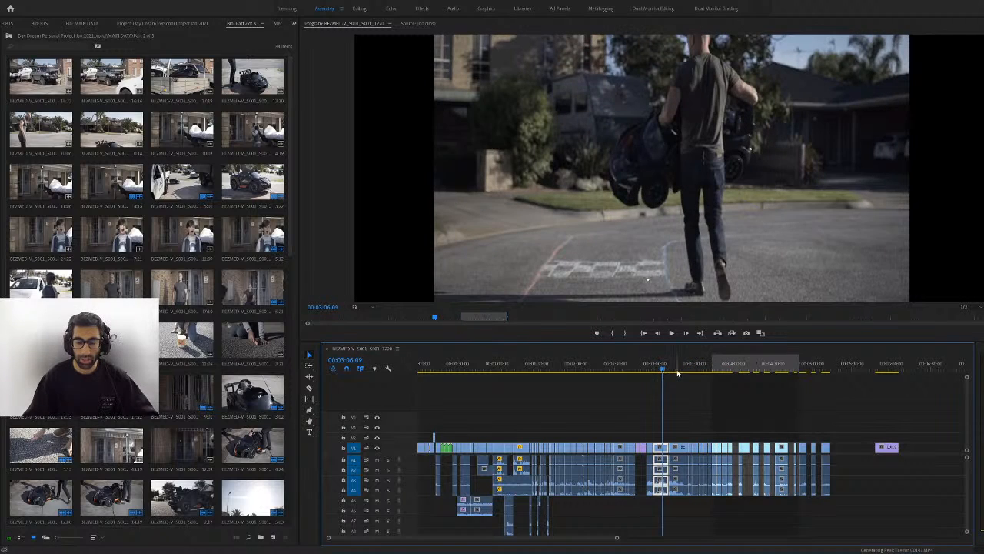
pyautogui.click(668, 369)
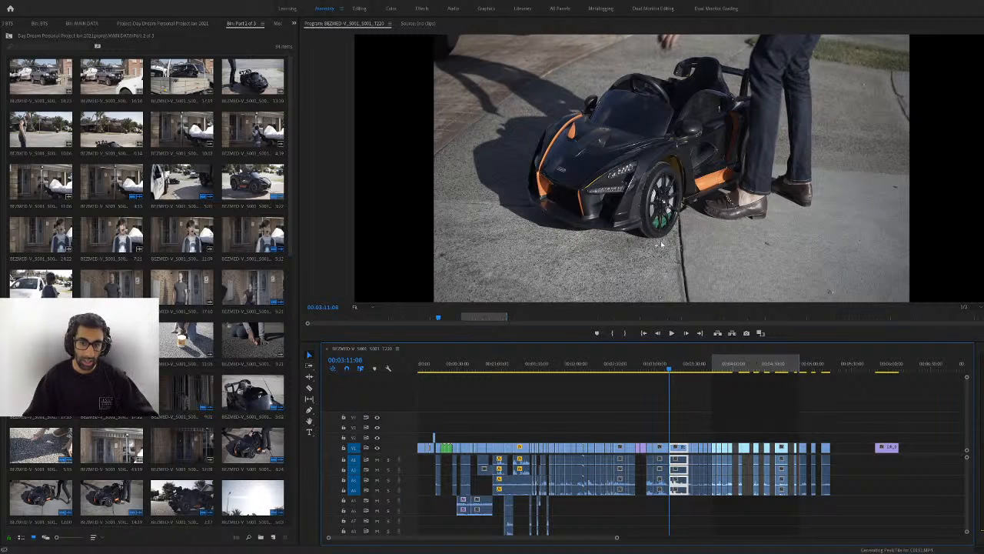
pyautogui.press('`')
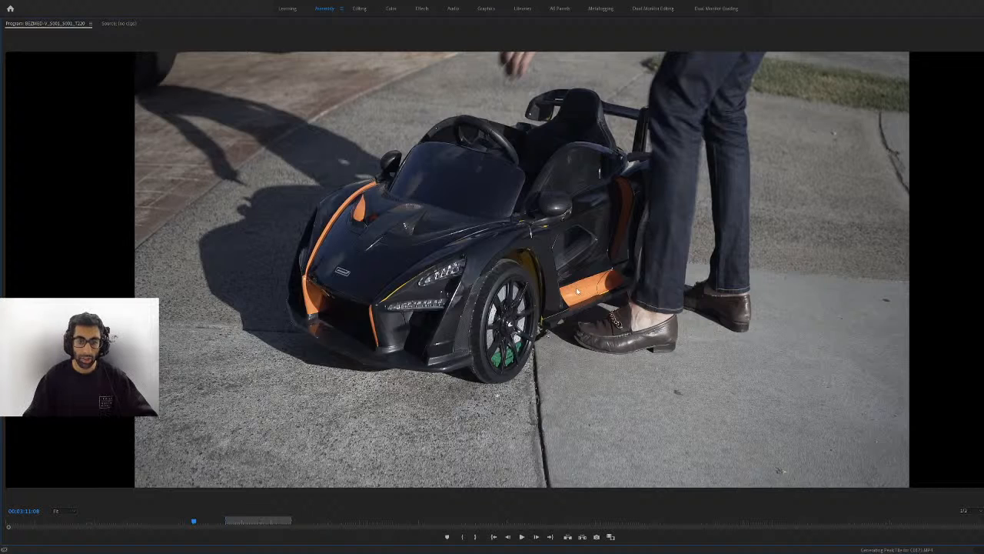
pyautogui.press('`')
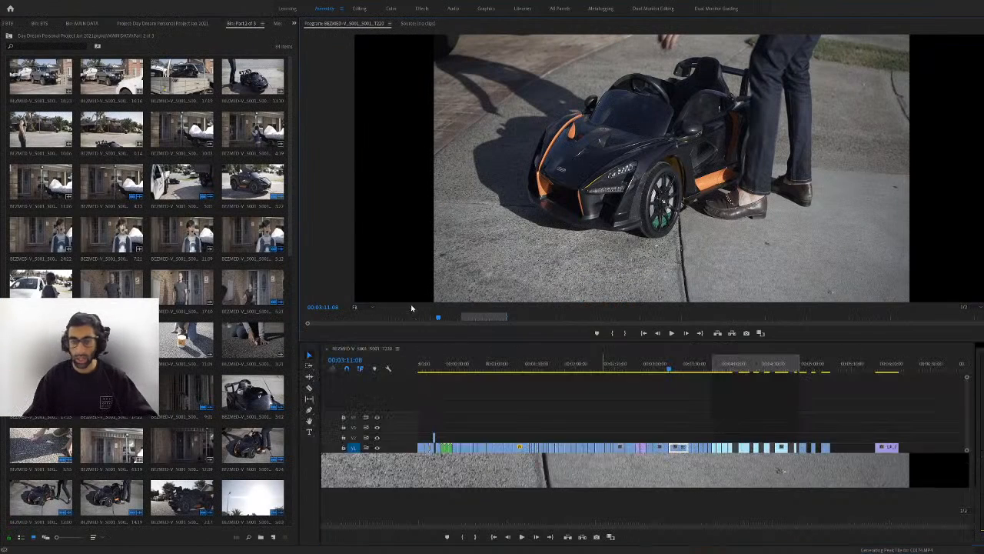
# Skim ahead past the toy car shots at 00:03:32:03 and 00:03:38:23, then go back to the empty desk shot at 00:02:28:14
pyautogui.moveTo(459, 367); pyautogui.dragTo(705, 369)
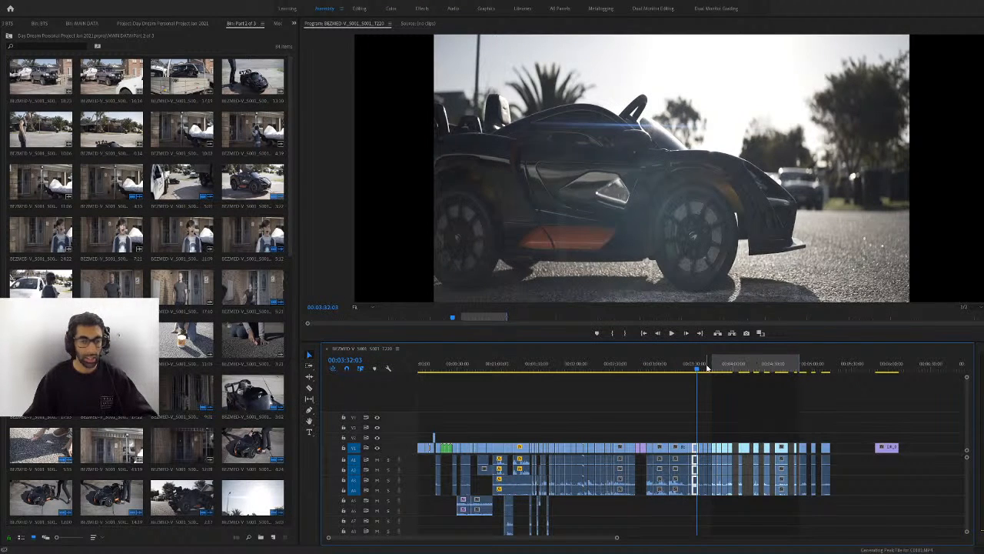
pyautogui.click(707, 368)
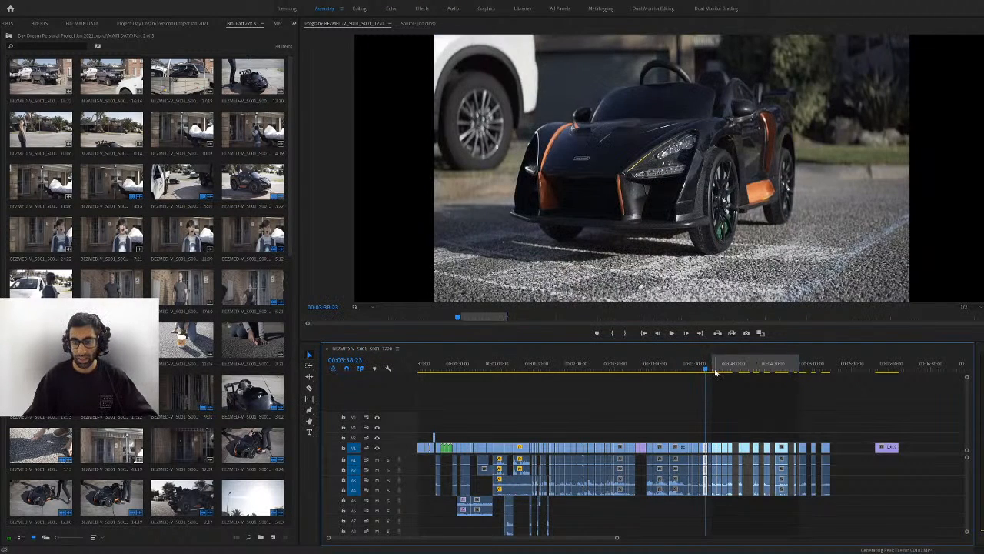
pyautogui.moveTo(715, 373); pyautogui.dragTo(735, 370)
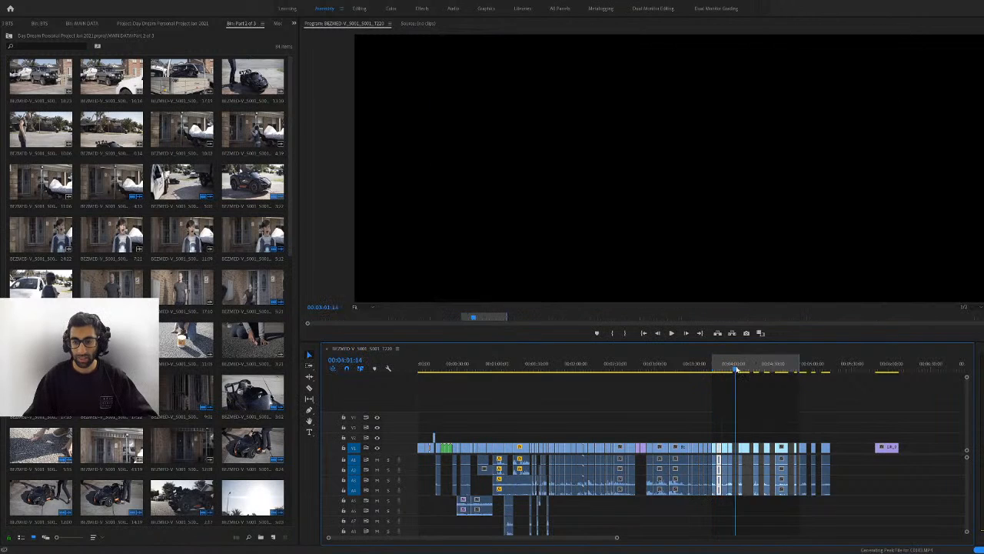
pyautogui.click(682, 368)
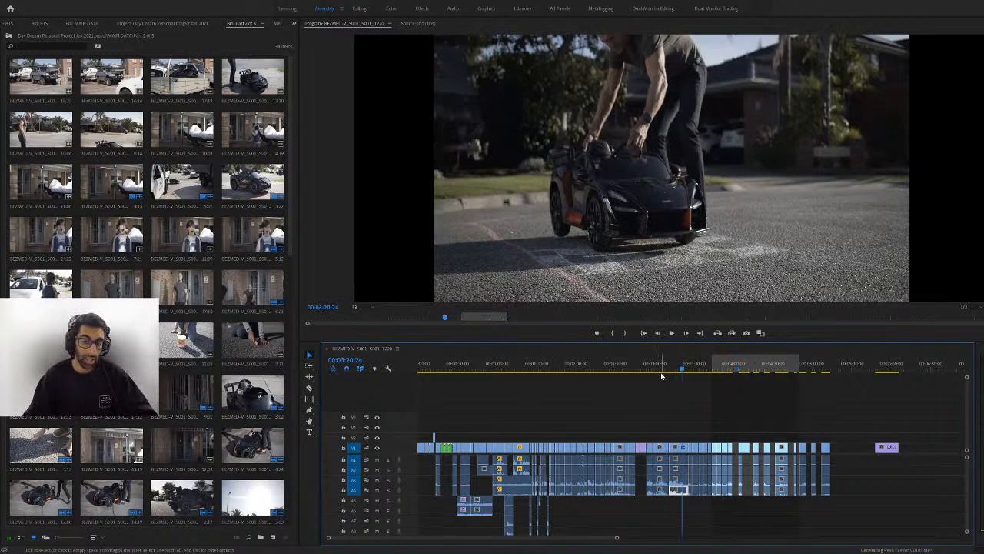
pyautogui.click(653, 370)
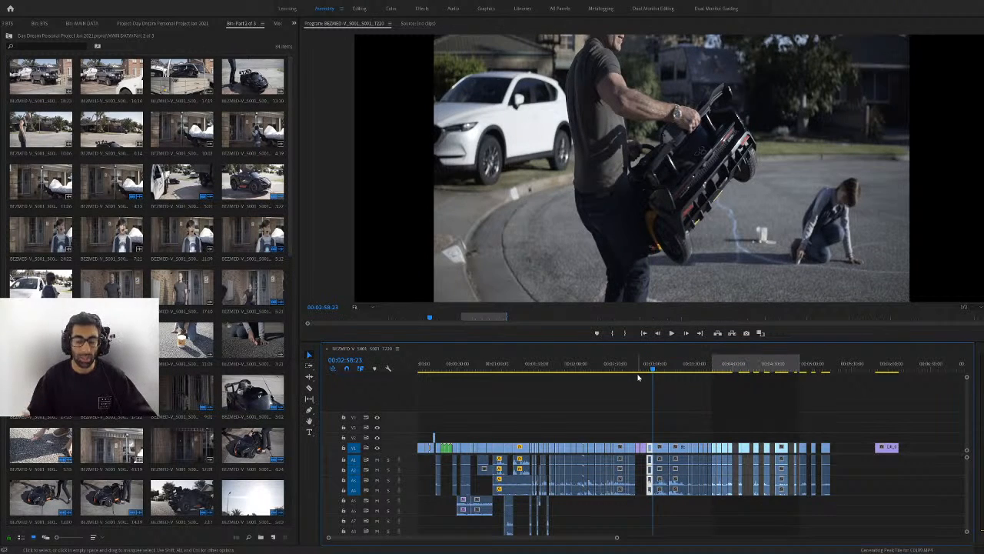
pyautogui.click(613, 367)
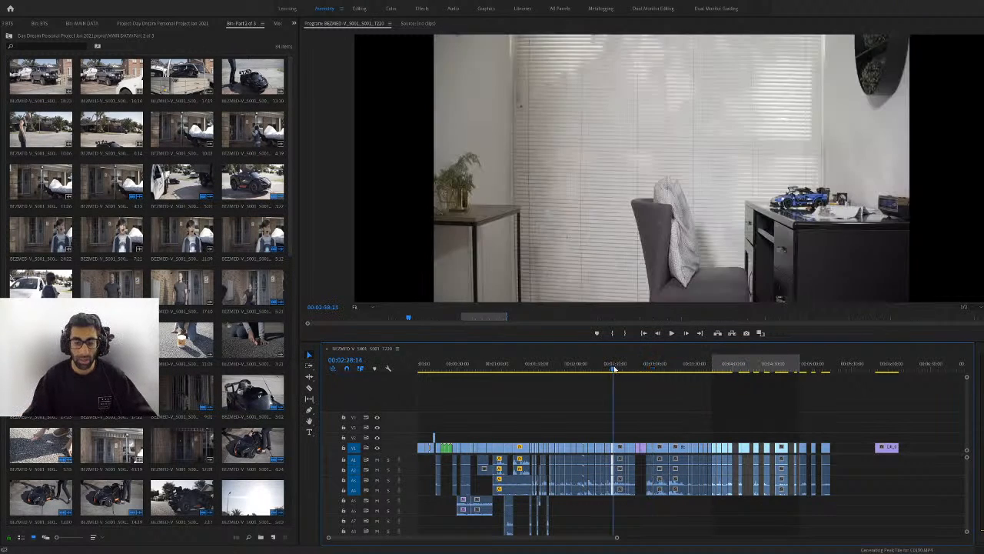
# Compare the toy car standing alone at 00:03:24:09 with its close-ups from 00:03:34:15 to 00:03:53:05
pyautogui.click(688, 366)
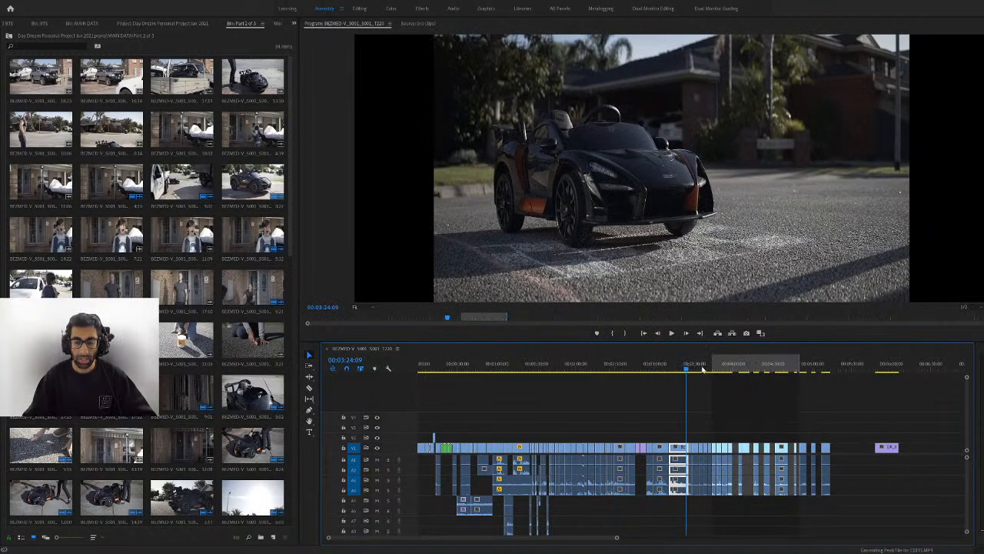
pyautogui.click(701, 368)
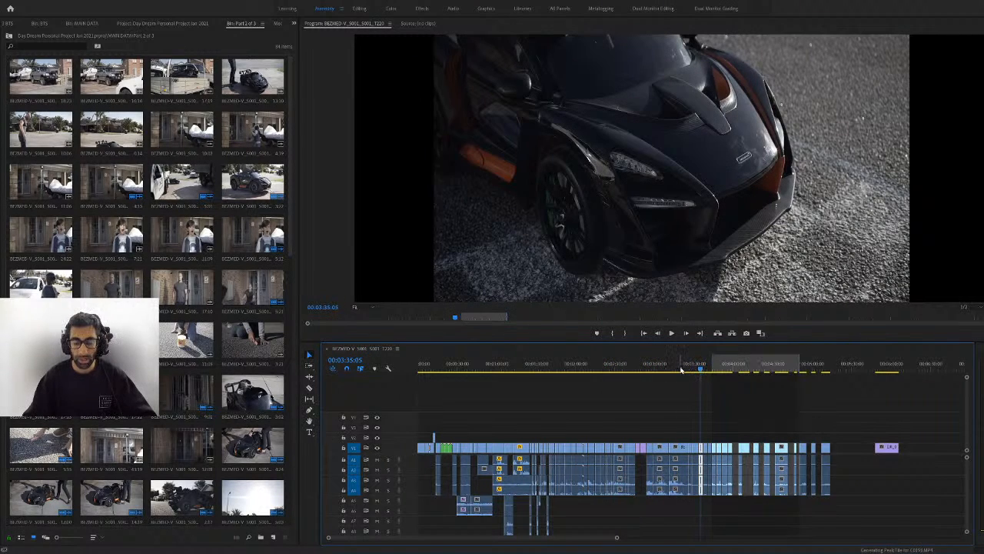
pyautogui.click(678, 368)
pyautogui.click(701, 368)
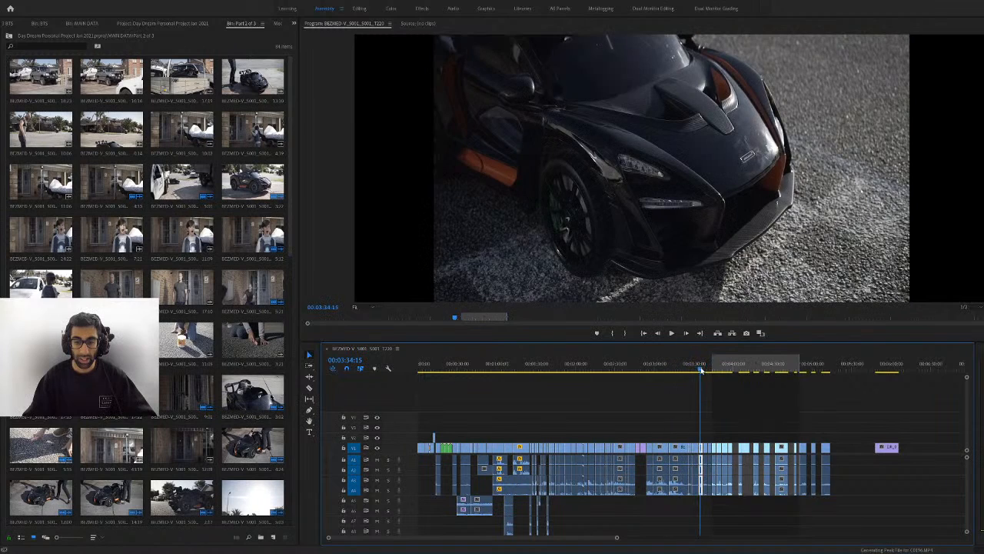
pyautogui.click(714, 368)
pyautogui.click(724, 369)
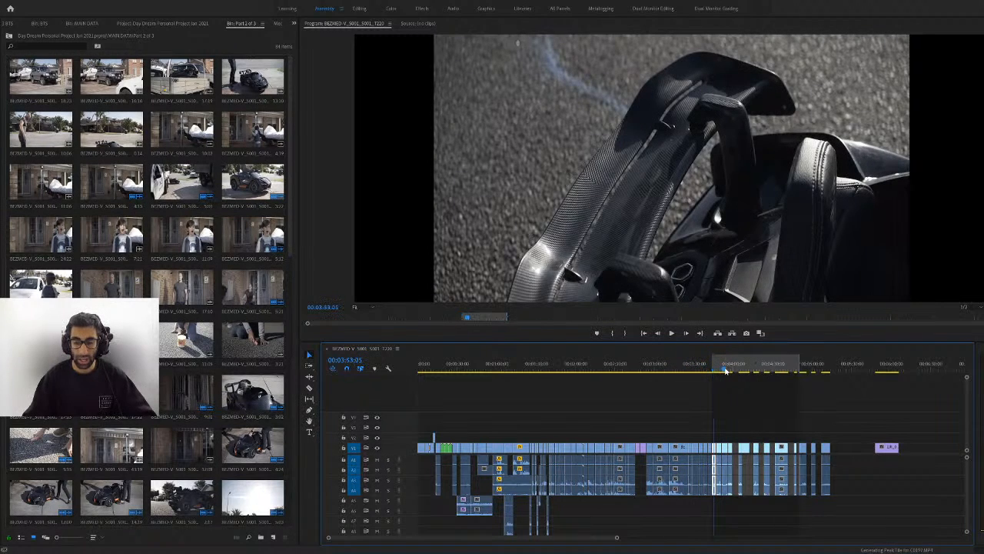
# Retrace the story from the boy running at 00:02:32:14 through the car placement at 00:03:09:20 to the front close-up at 00:03:38:23
pyautogui.click(621, 369)
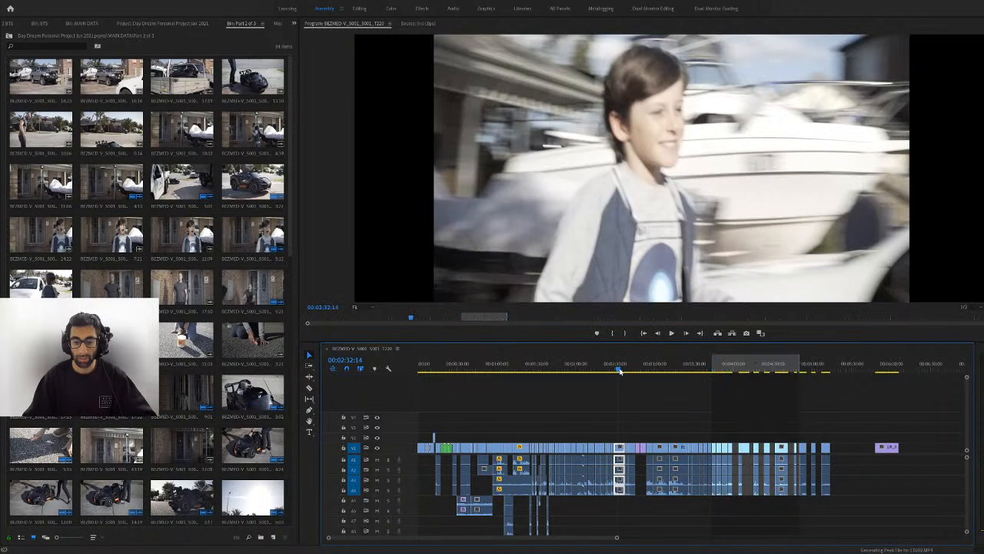
pyautogui.click(653, 369)
pyautogui.click(668, 369)
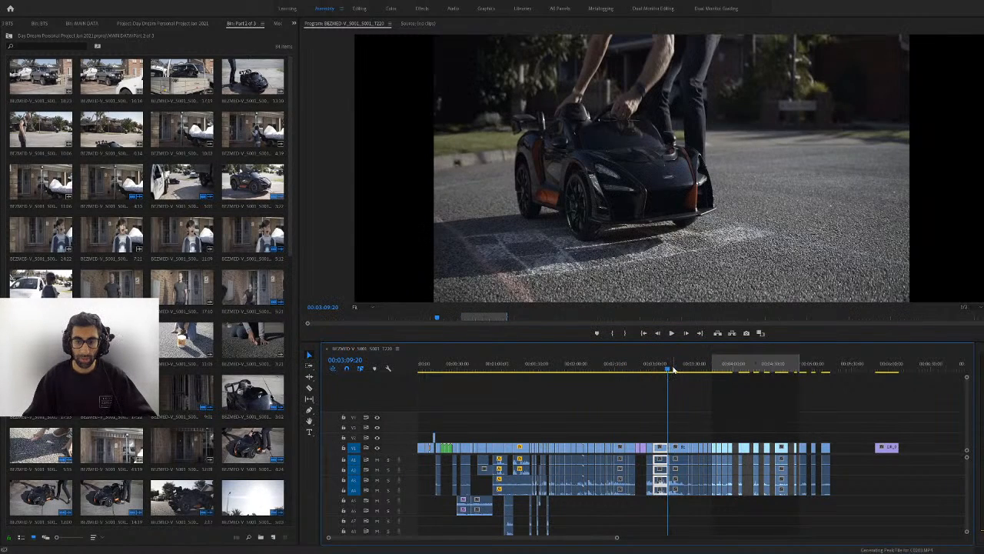
pyautogui.click(687, 369)
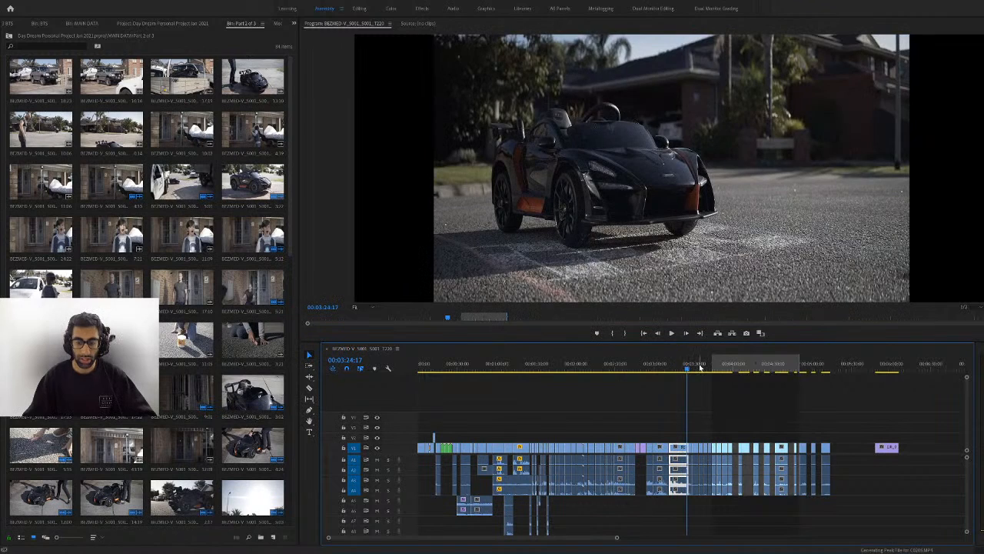
pyautogui.click(699, 366)
pyautogui.click(706, 366)
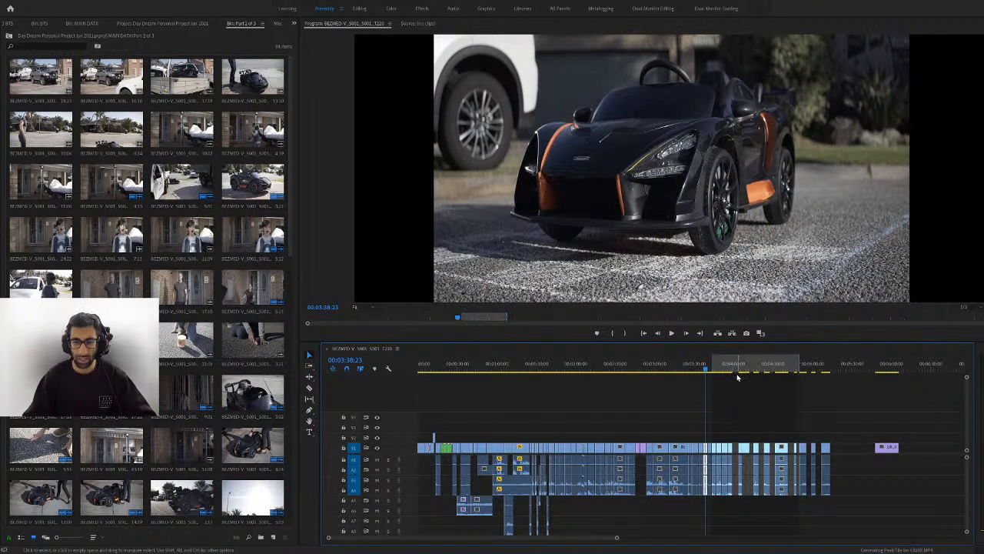
# Check the chalk shot at 00:02:24:21, the car carried at 00:03:13:05, the helmet at 00:02:19:06 and the front-door greeting at 00:02:09:16
pyautogui.click(608, 366)
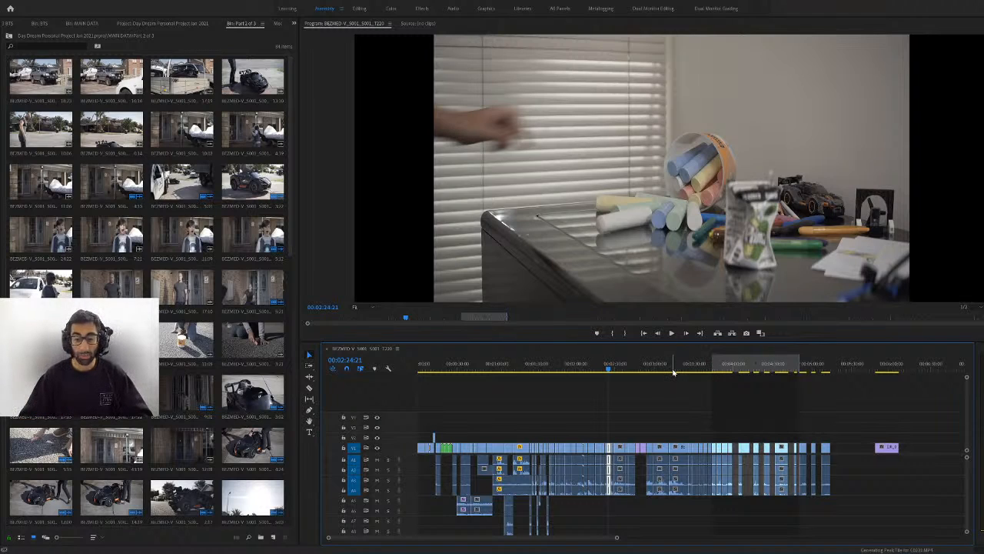
pyautogui.click(623, 370)
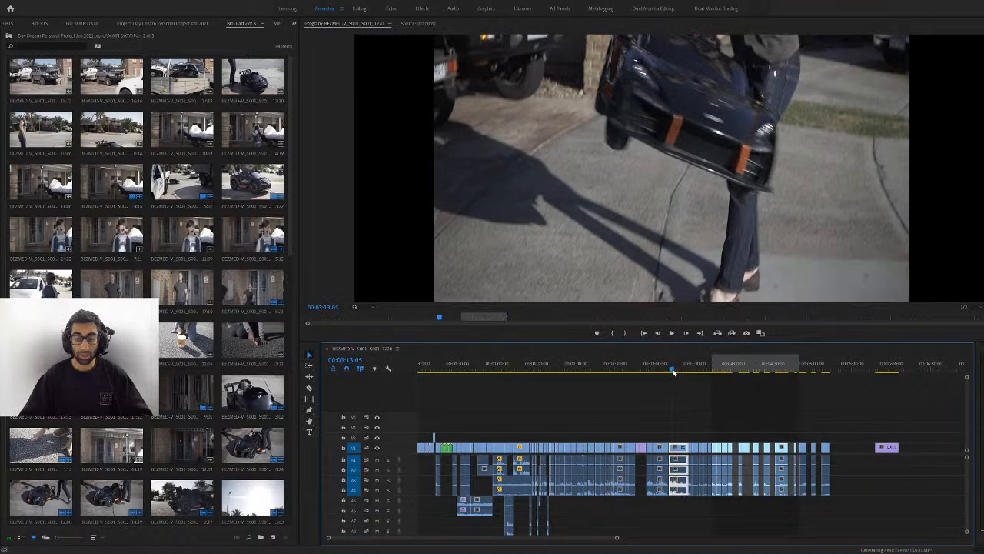
pyautogui.click(602, 370)
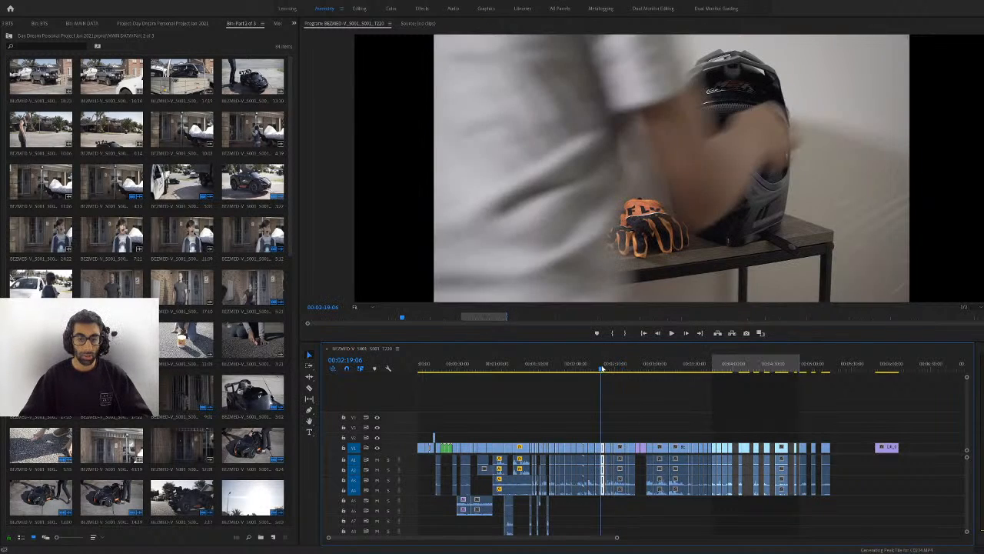
pyautogui.click(590, 370)
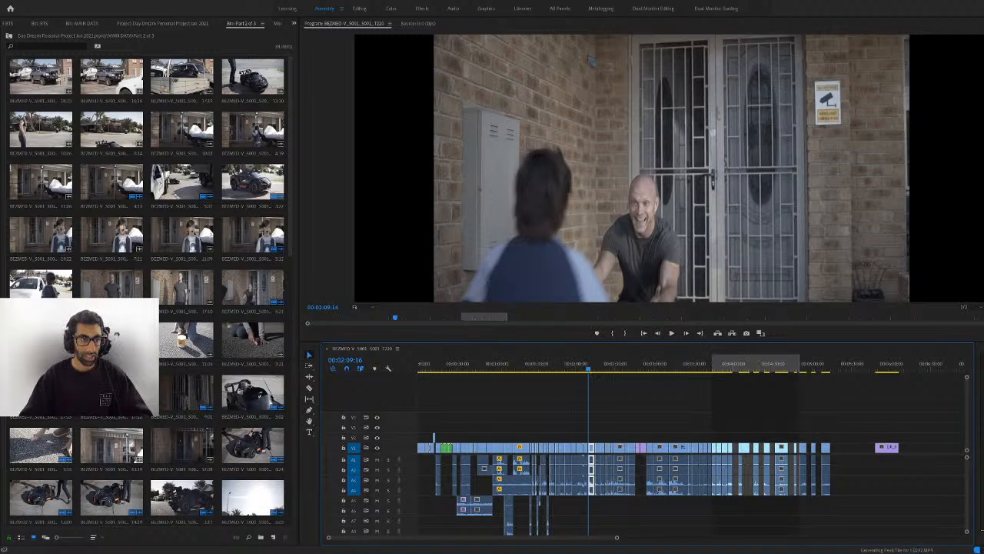
# Switch to the Supra project and review its rolling shots between 00:17:01:13 and 00:31:56:12, playing the rear three-quarter shot from 00:23:37:18
pyautogui.click(28, 60)
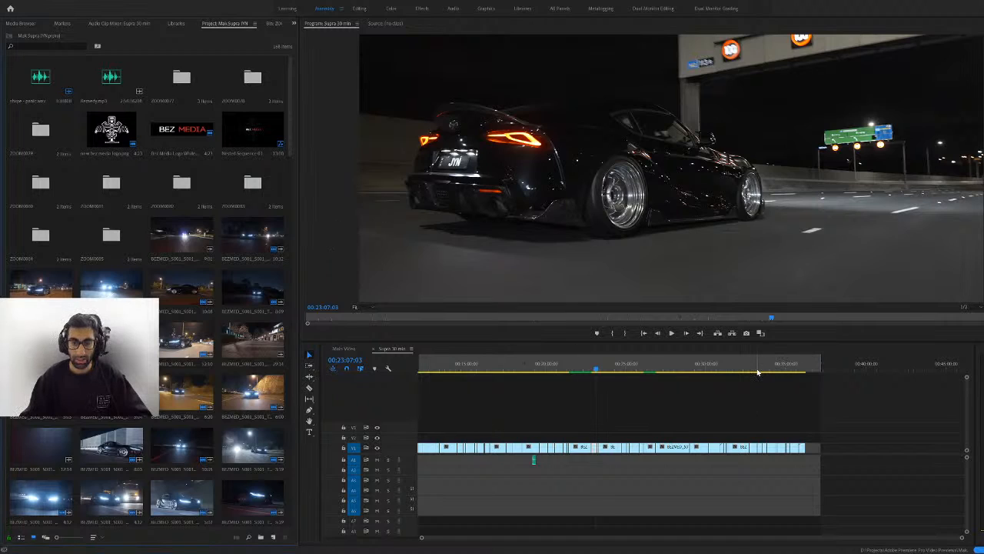
pyautogui.moveTo(757, 372); pyautogui.dragTo(738, 372)
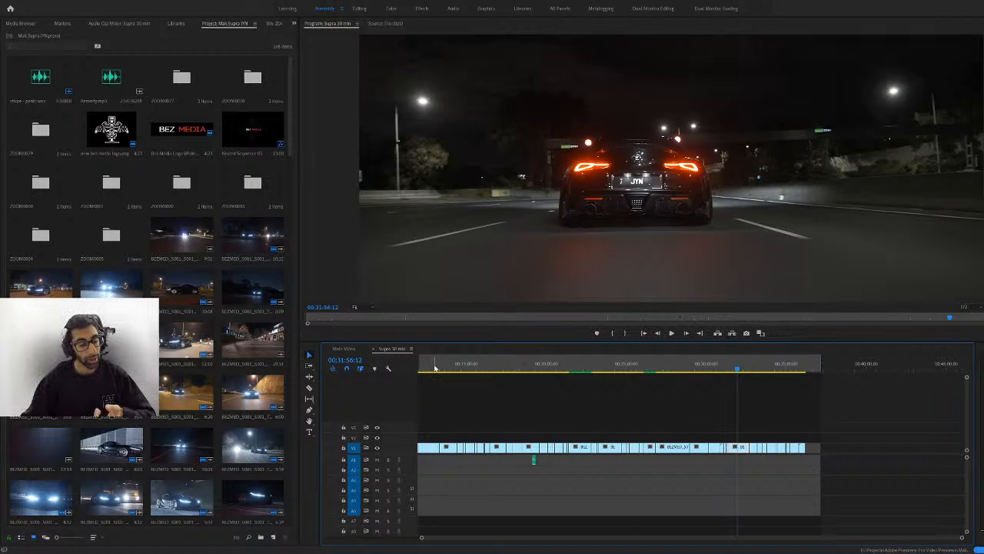
pyautogui.click(497, 365)
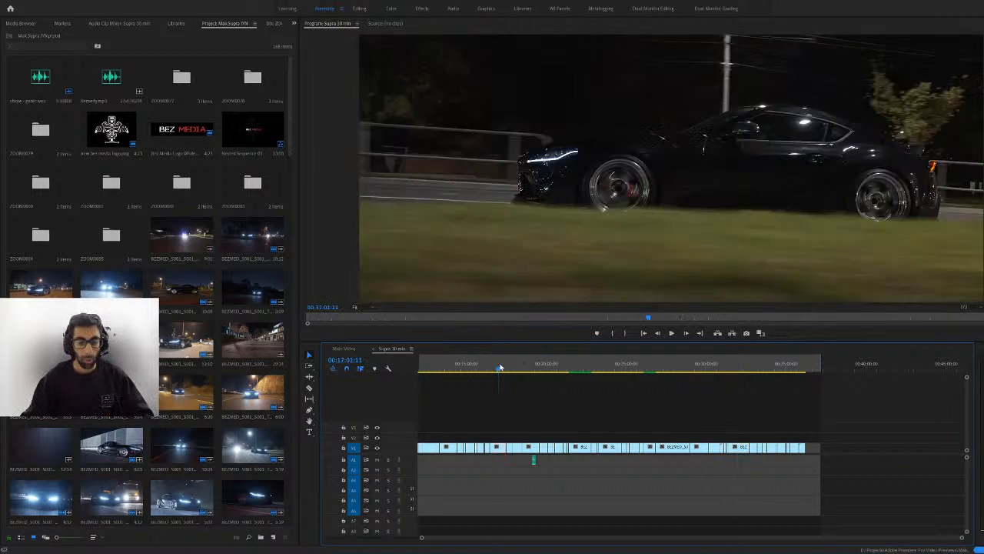
pyautogui.click(589, 366)
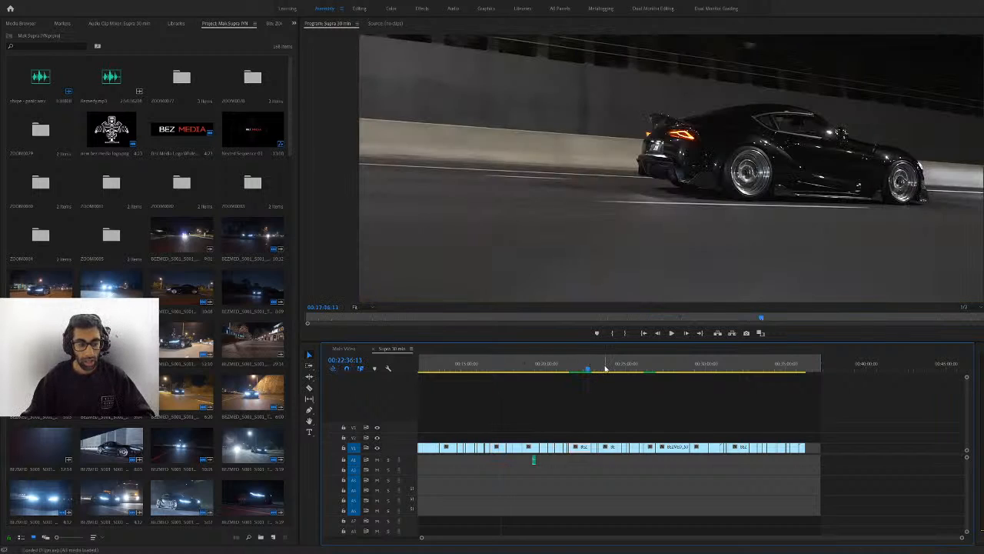
pyautogui.click(605, 368)
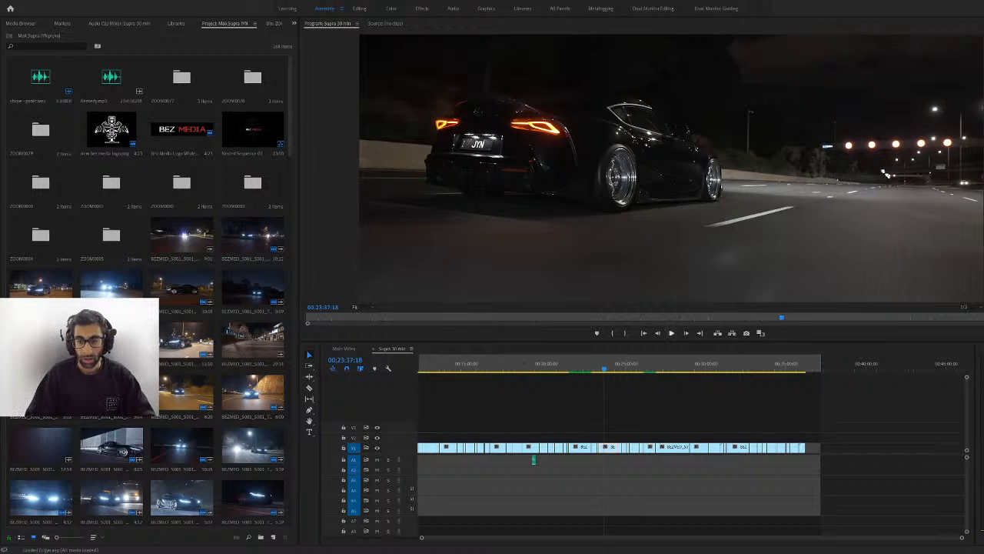
pyautogui.click(670, 334)
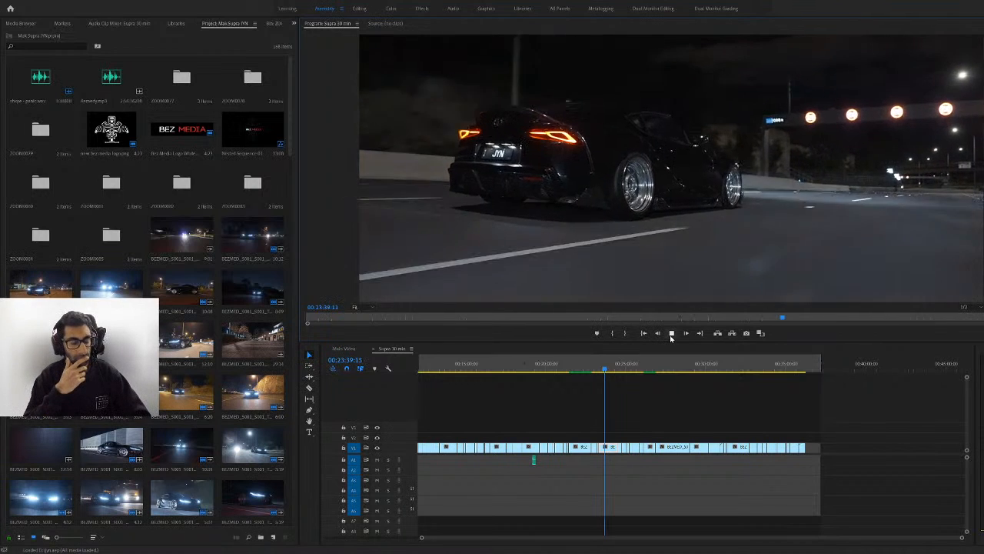